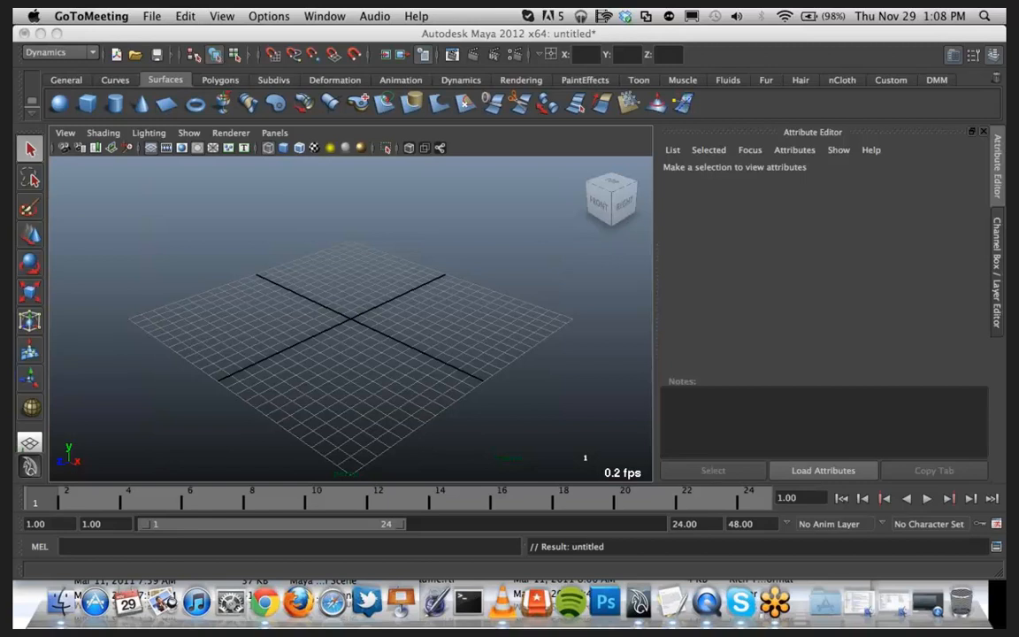
Step: Switch to QuickTime Player, play Screen Recording.mov to examine the chain animation, then close it and return to Maya
left_click(705, 605)
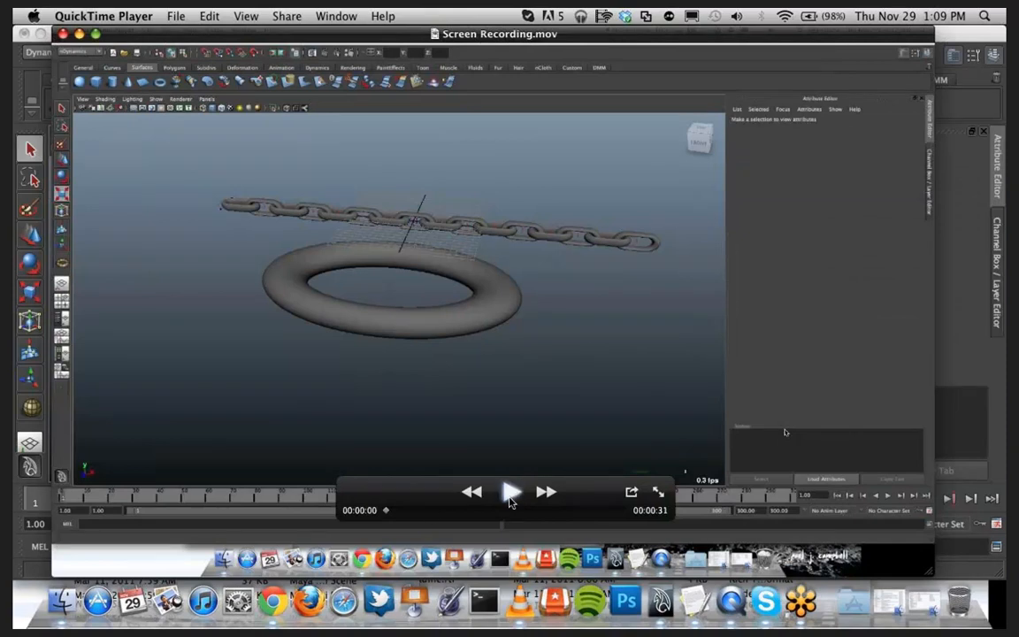
left_click(511, 494)
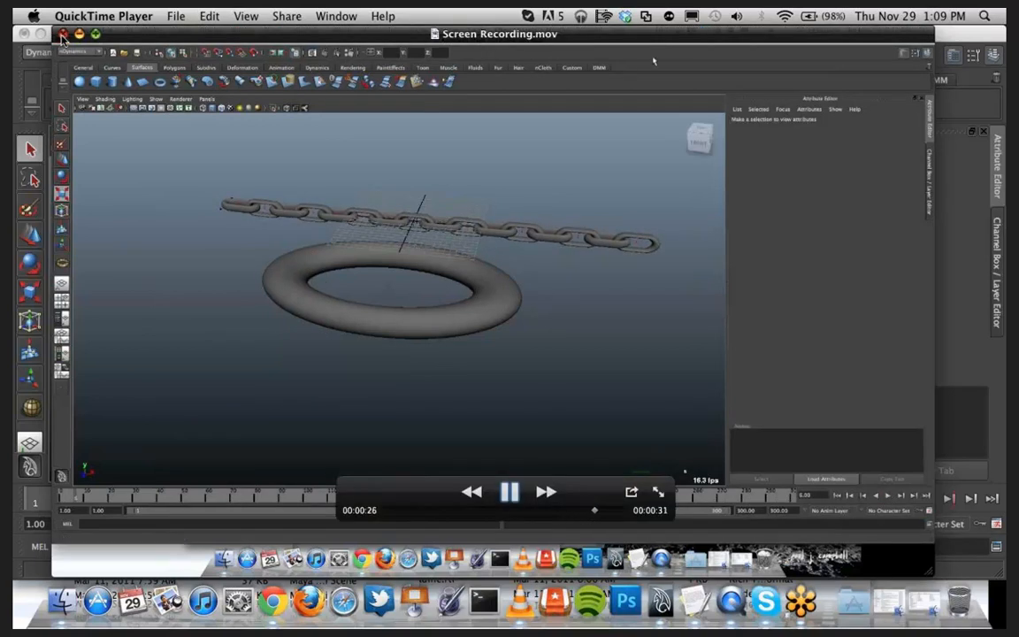
left_click(62, 33)
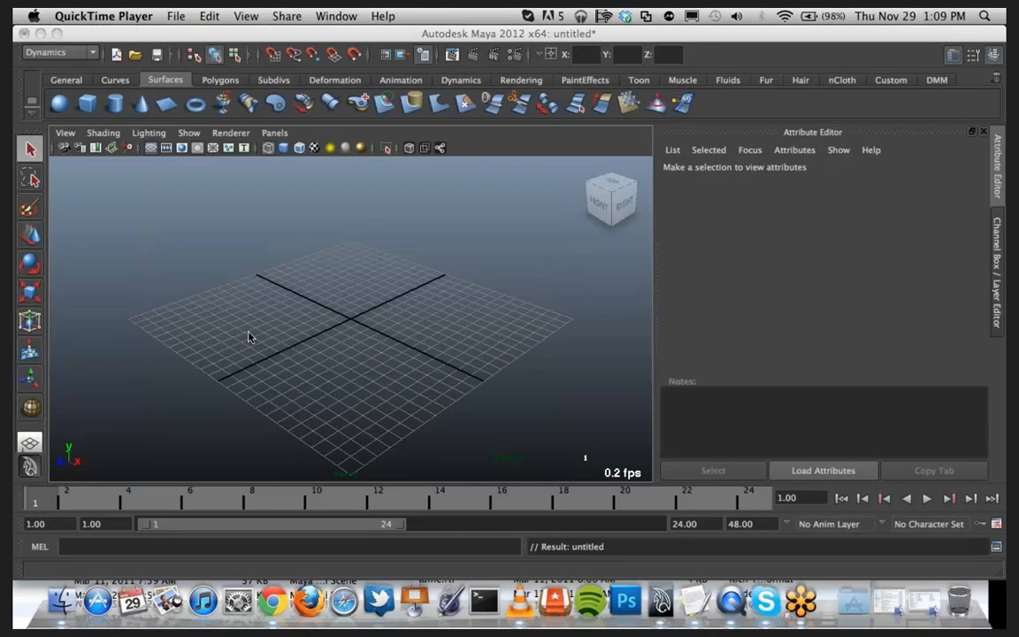
left_click(268, 348)
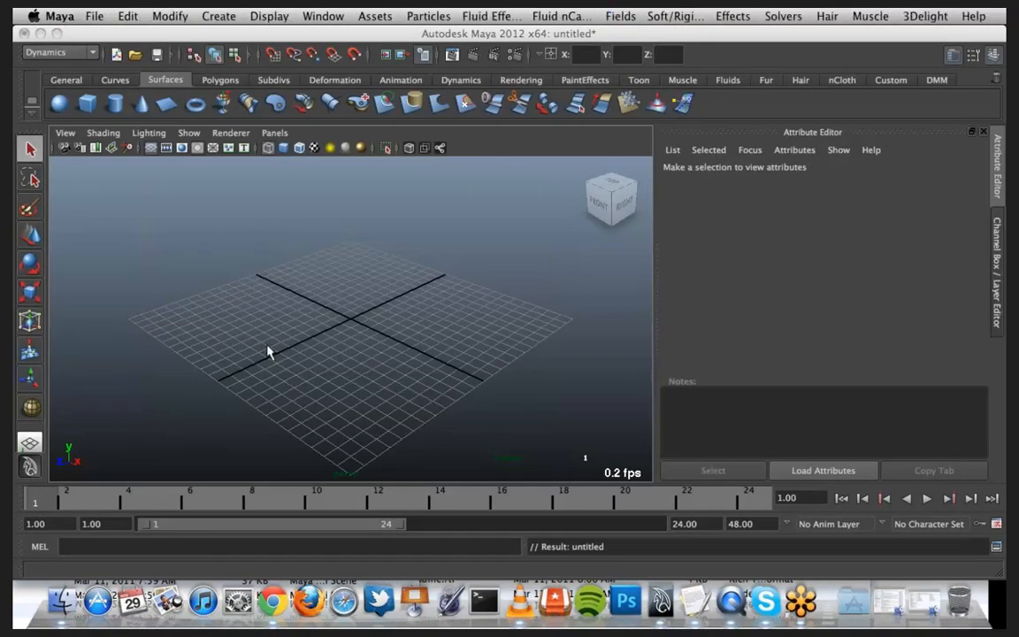
Step: Create a polygon torus interactively, centred on the grid origin
key("space")
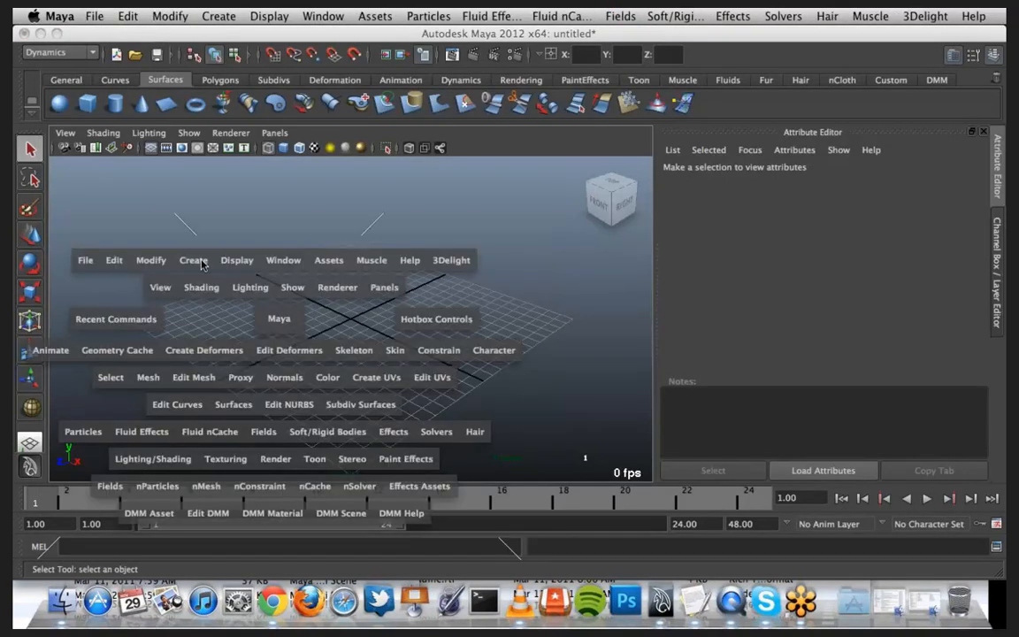
left_click(193, 260)
mouse_move(228, 302)
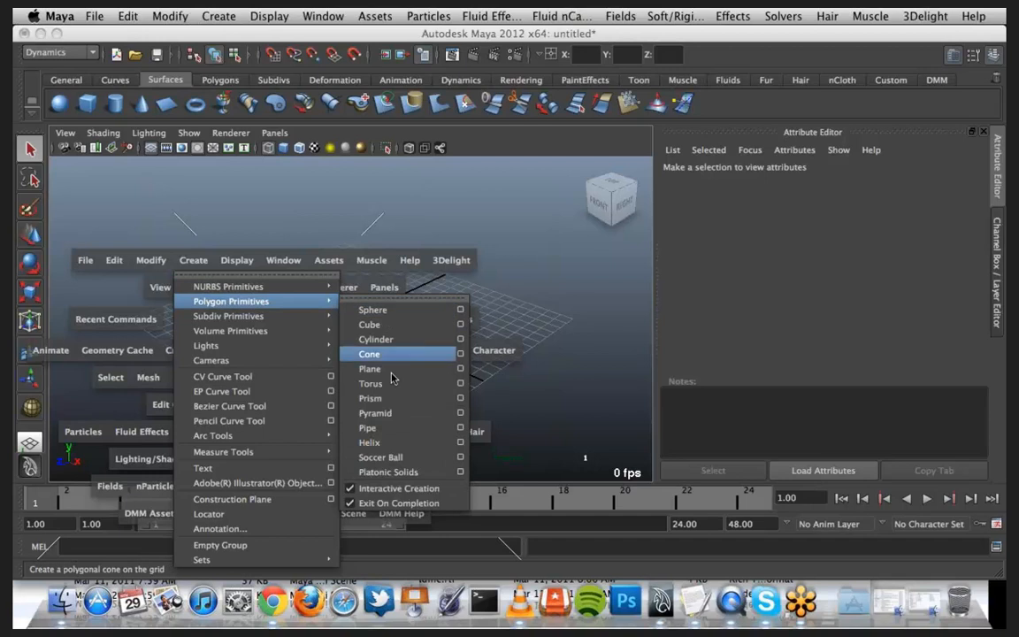
left_click(387, 380)
left_click_drag(351, 319, 370, 336)
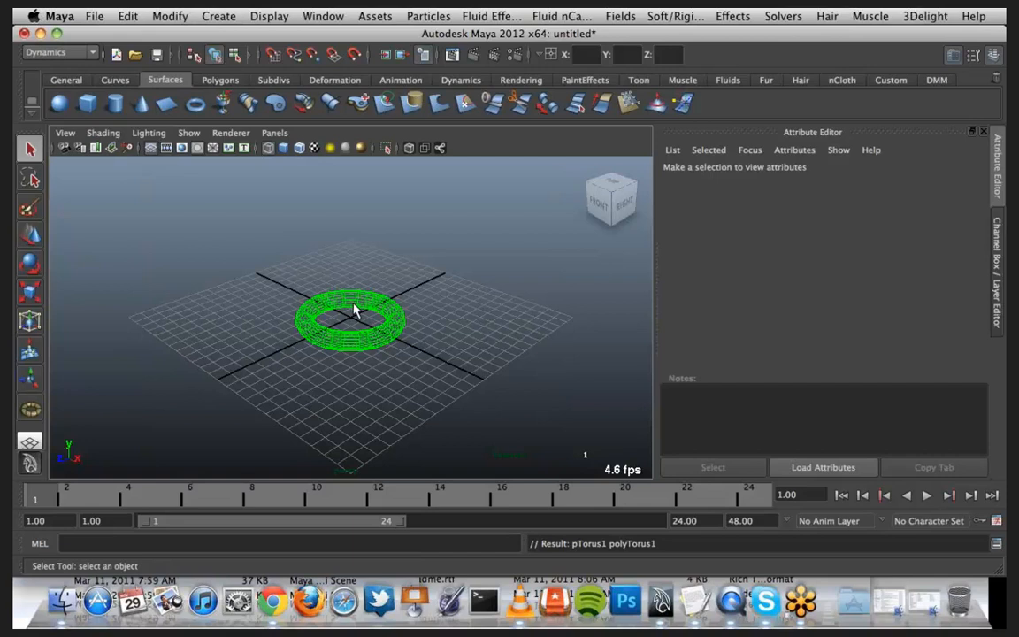
Step: Select the torus and scale it along Z to about 0.42 to make an elongated oval
left_click(354, 309)
scroll(410, 395, "up", 7)
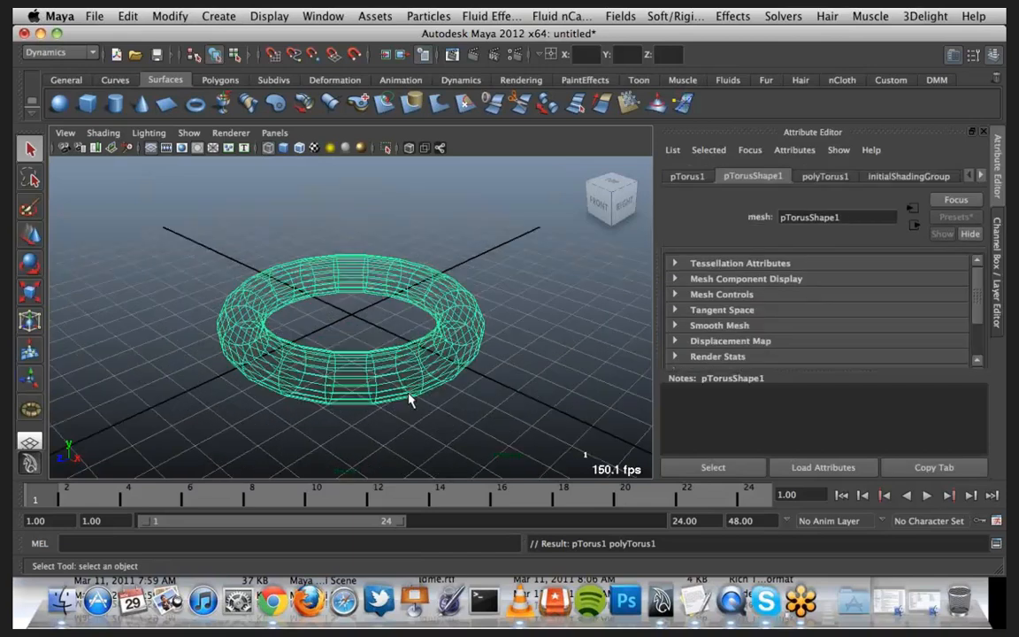
left_click_drag(315, 307, 414, 409, "alt")
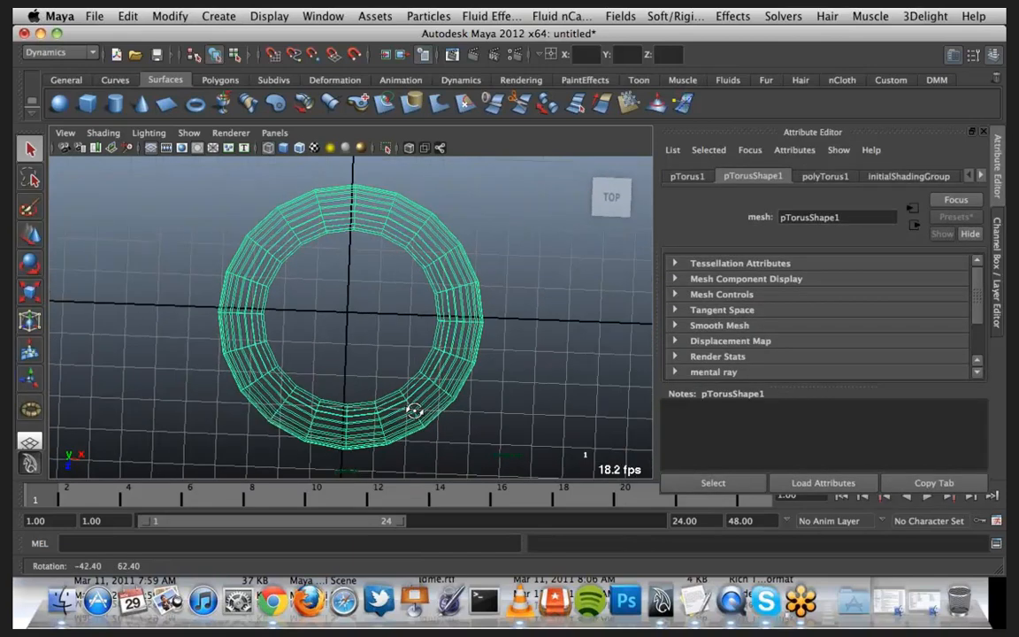
key("r")
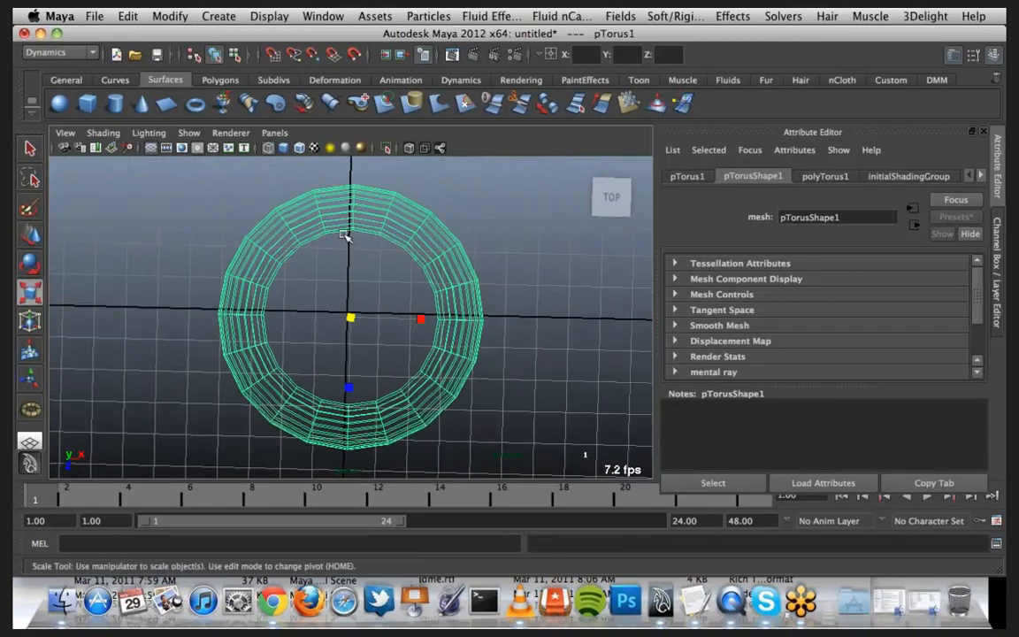
left_click(349, 386)
left_click_drag(350, 380, 333, 316)
Step: Select the faces in the middle of both long sides and scale them inward along Z to flatten the sides
left_click_drag(341, 276, 344, 273, "alt")
right_click_drag(342, 270, 352, 337)
left_click_drag(354, 339, 349, 338, "alt")
left_click_drag(329, 281, 363, 394)
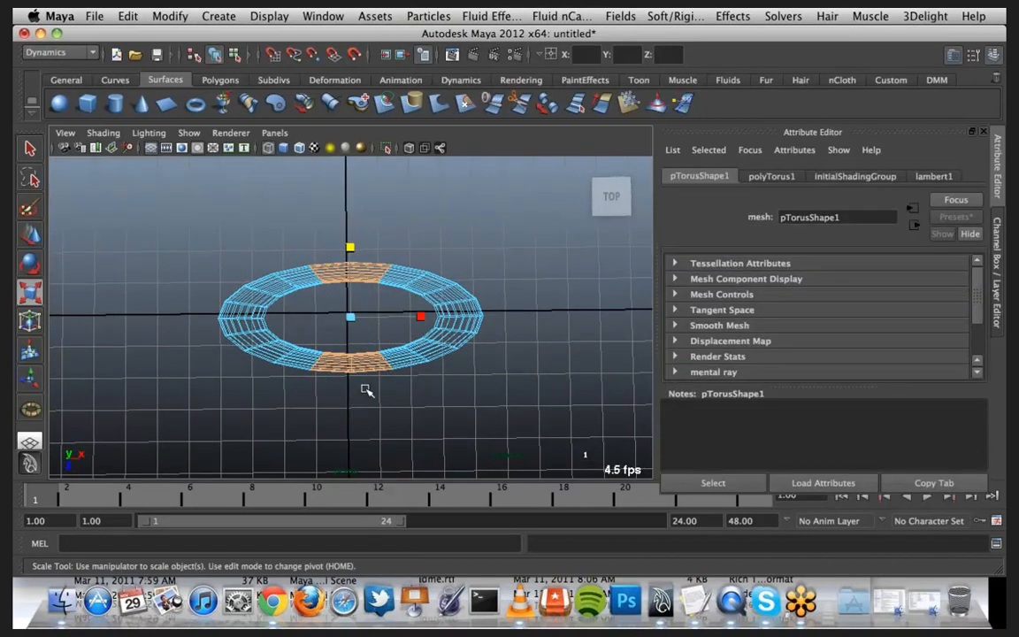
left_click_drag(352, 247, 352, 258)
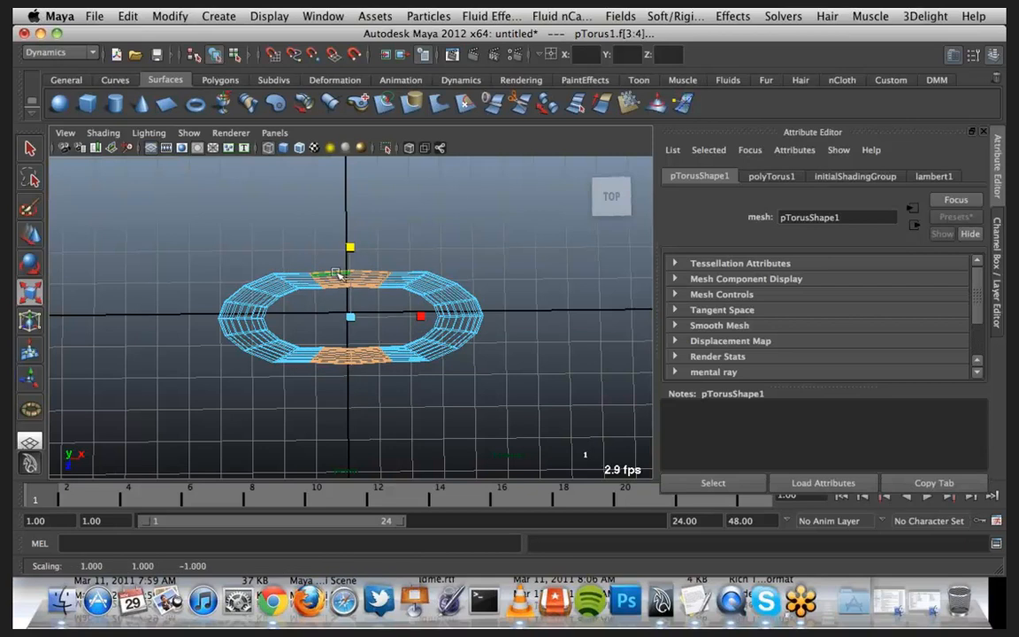
Step: Select only the middle edges of both long sides and scale them along Z to straighten the sides
right_click(333, 277)
mouse_move(325, 278)
right_mouse_down()
mouse_move(333, 235)
mouse_move(333, 267)
right_mouse_up()
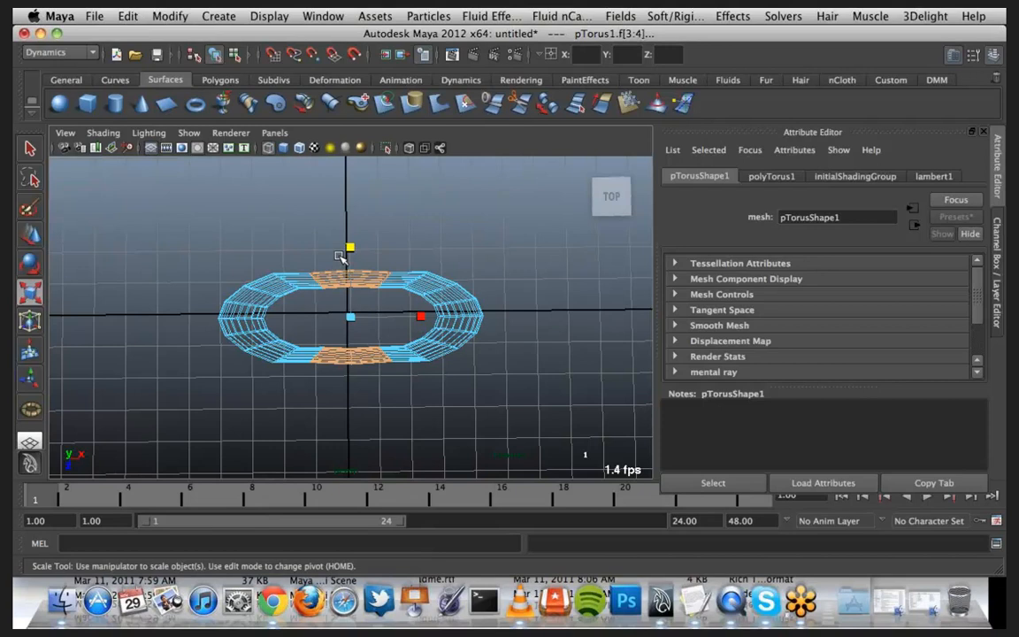
left_click_drag(340, 269, 359, 393)
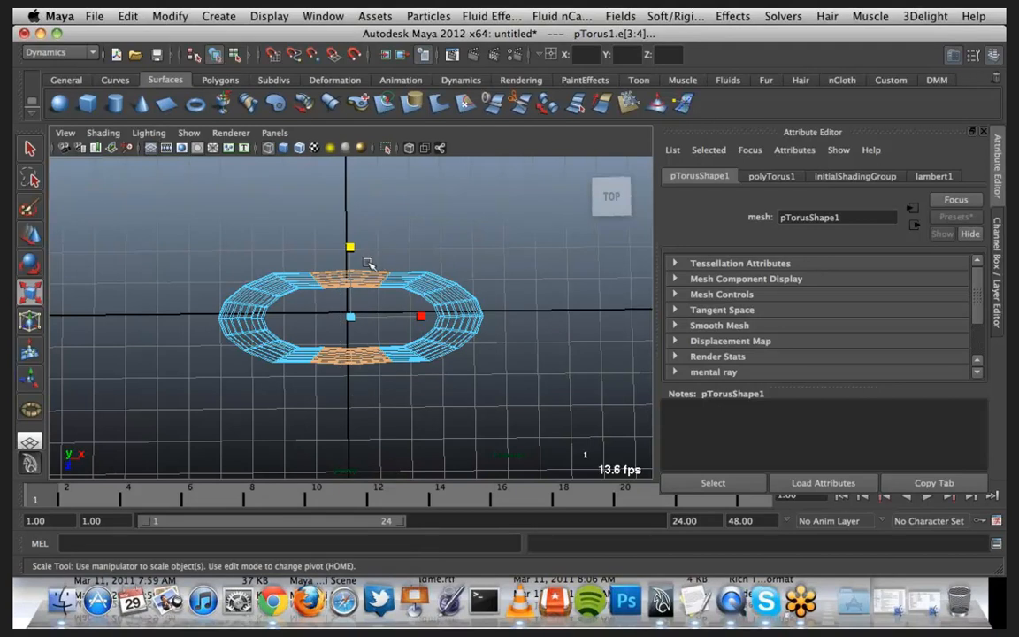
left_click(330, 279, "shift")
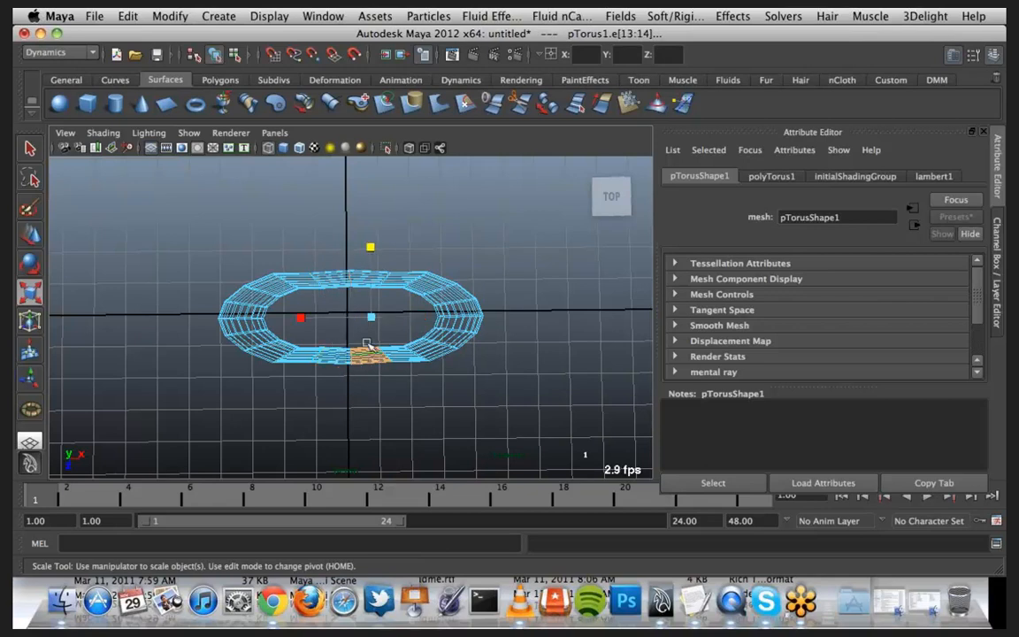
left_click_drag(362, 341, 371, 371, "shift")
left_click_drag(352, 248, 351, 252)
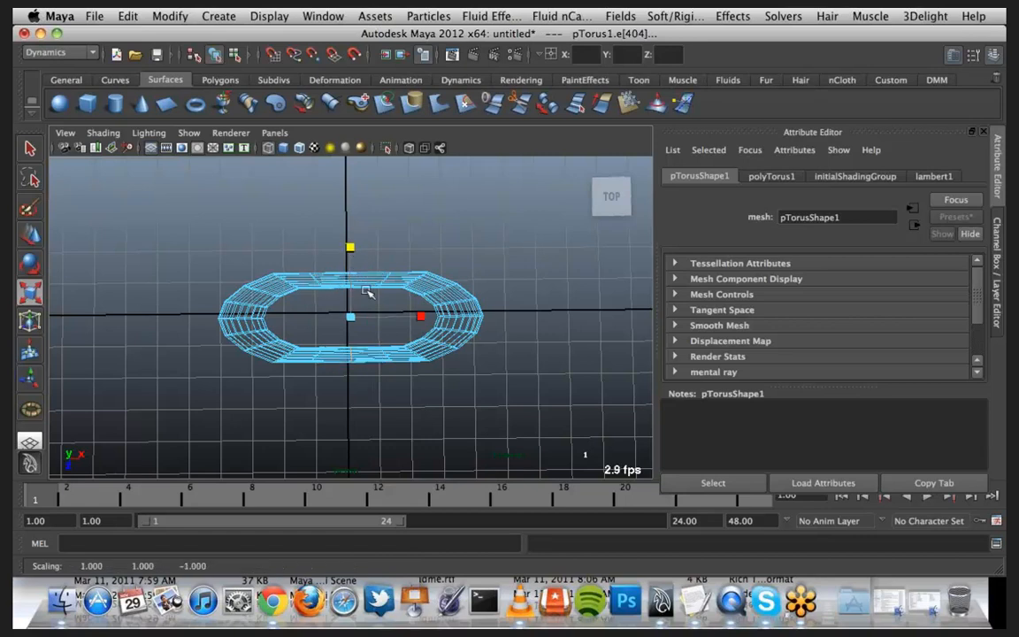
left_click_drag(381, 368, 256, 280, "alt")
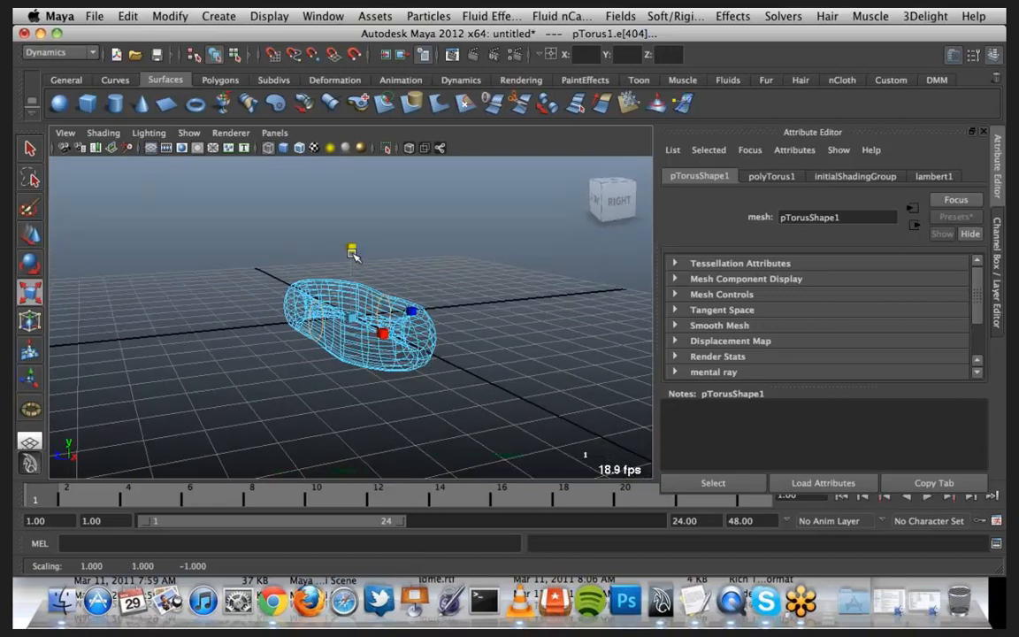
key("super+z")
left_click(473, 299)
left_click(363, 329)
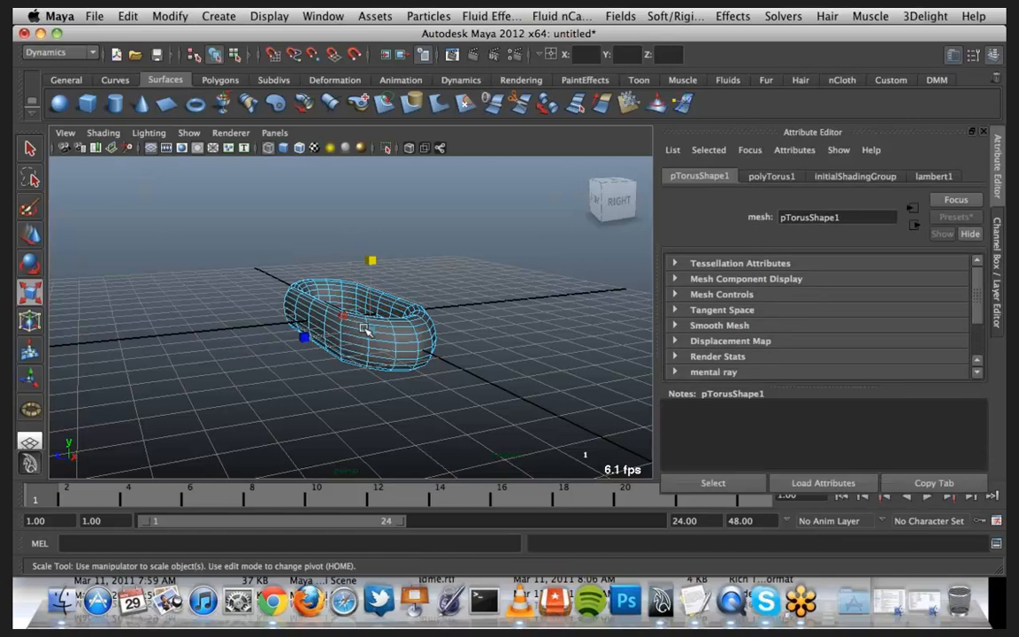
right_click(365, 332)
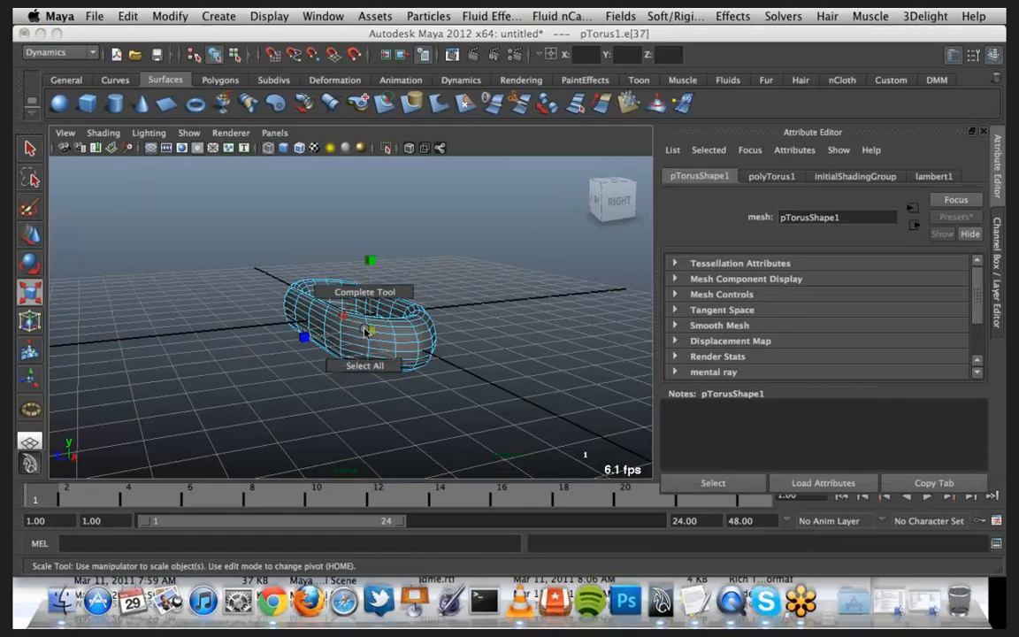
left_click_drag(370, 260, 371, 264)
left_click(372, 263)
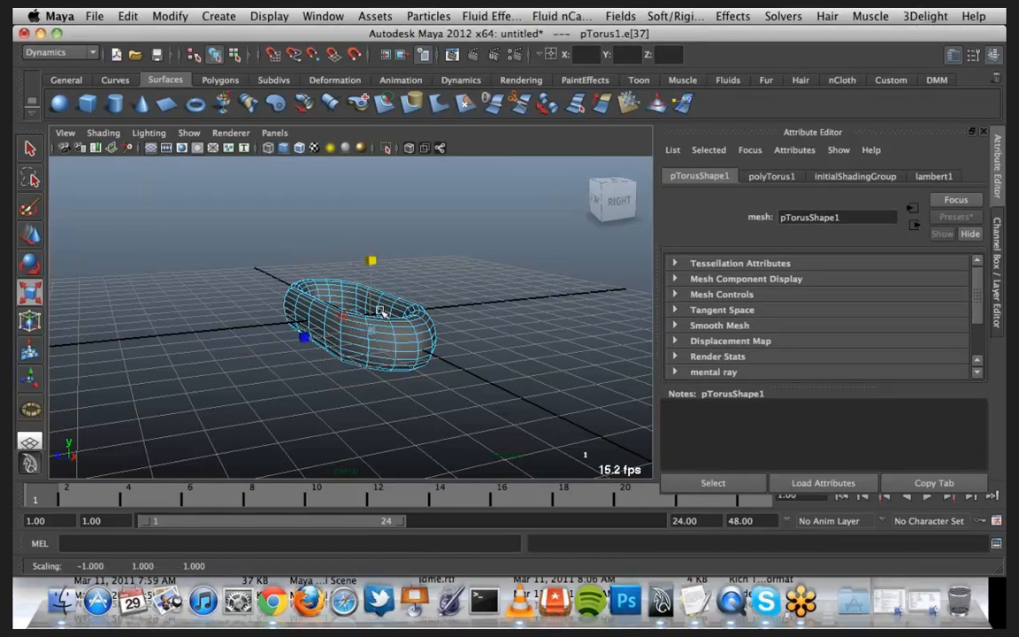
Step: Return to object mode, select the whole link and flatten it by scaling to about 0.74 along Y
right_click_drag(393, 332, 439, 286)
left_click(371, 264)
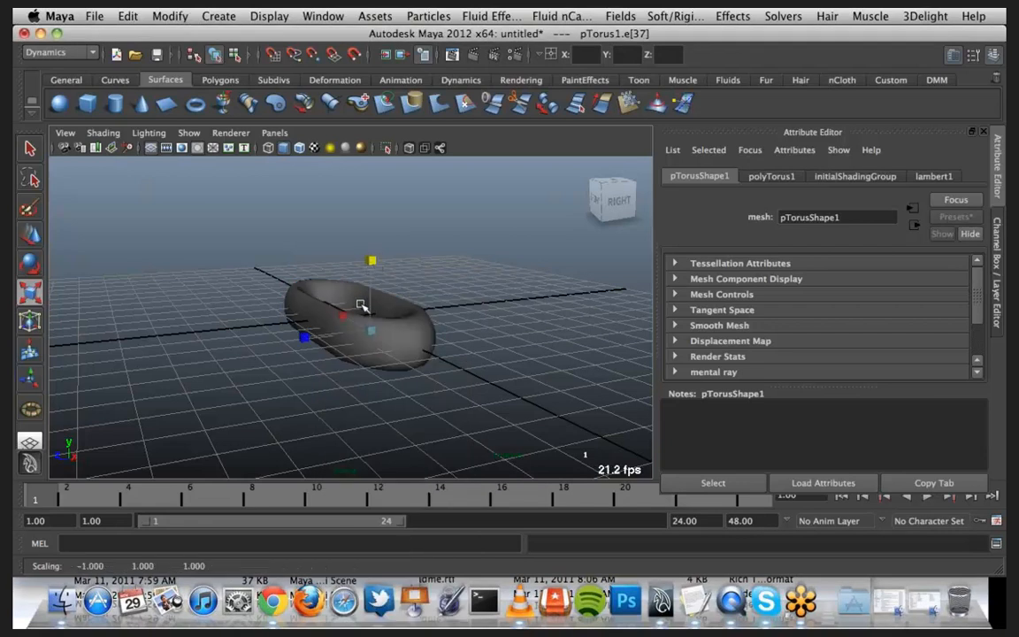
left_click_drag(327, 282, 478, 329, "alt")
left_click(328, 331)
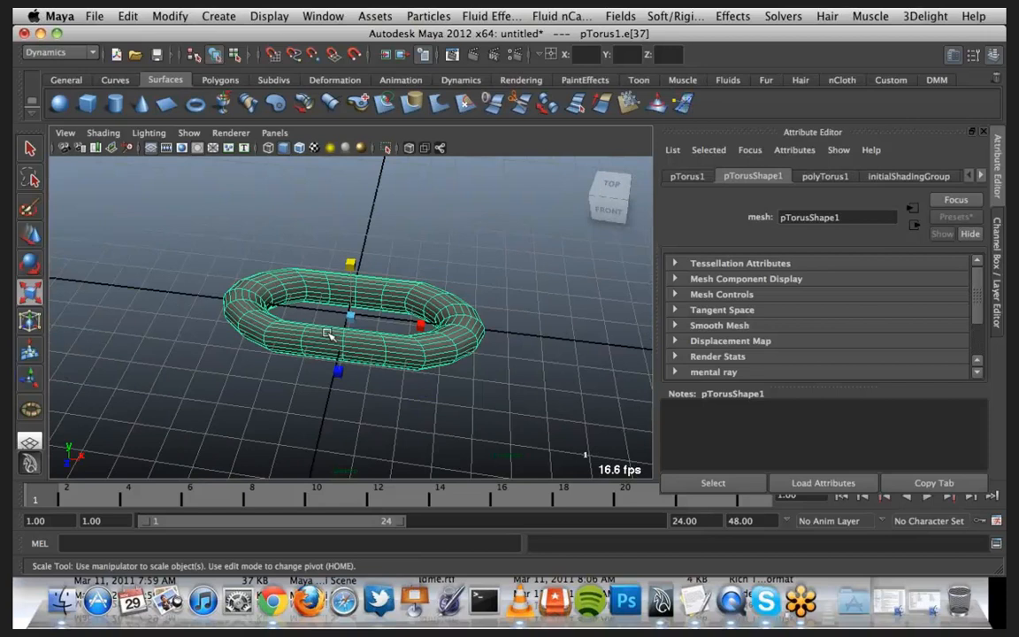
left_click_drag(293, 291, 284, 286, "alt")
left_click_drag(243, 264, 208, 237, "alt")
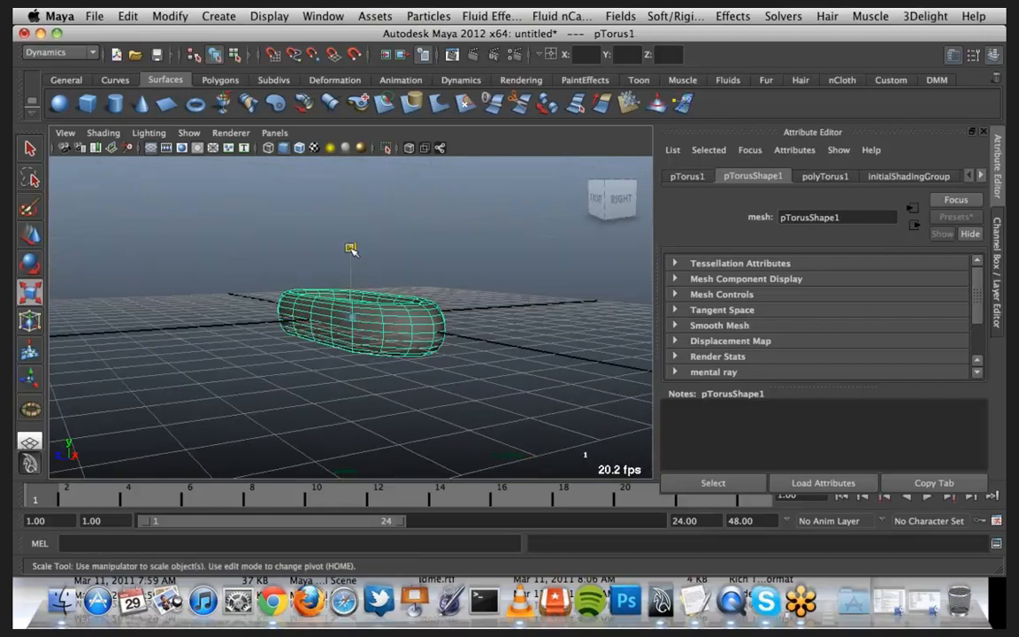
left_click_drag(351, 251, 352, 265)
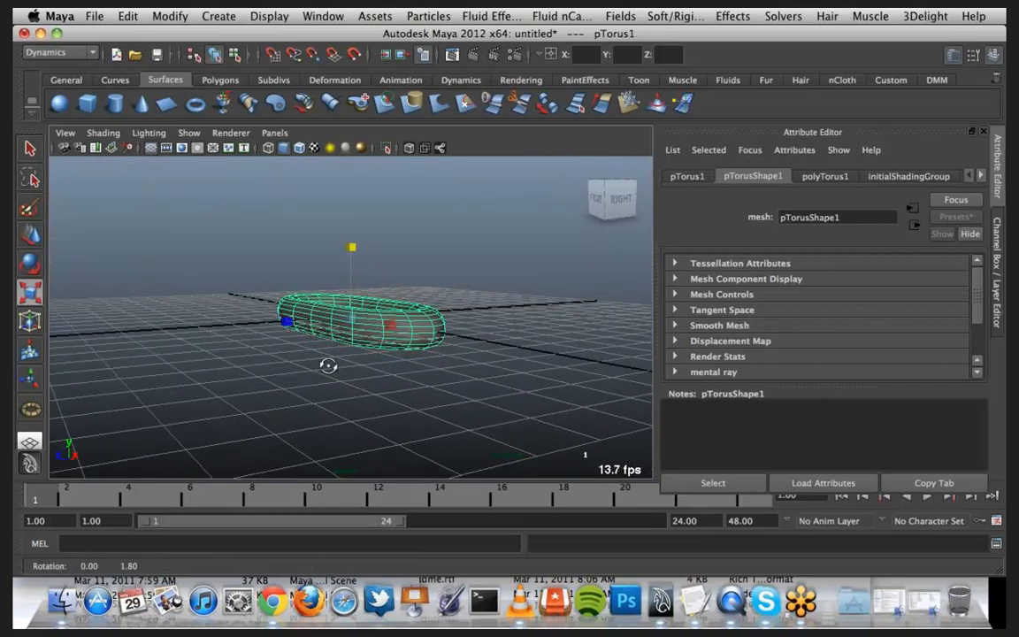
Step: Shorten the link by scaling it to about 0.86 along X
left_click_drag(330, 364, 393, 394, "alt")
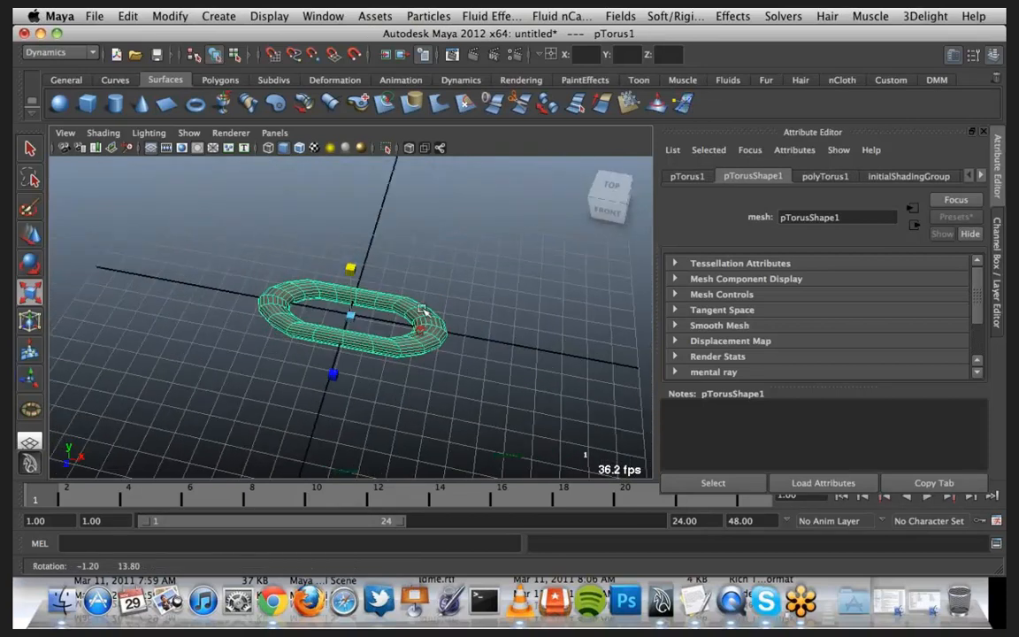
left_click_drag(426, 314, 447, 340, "alt")
left_click_drag(421, 323, 434, 306)
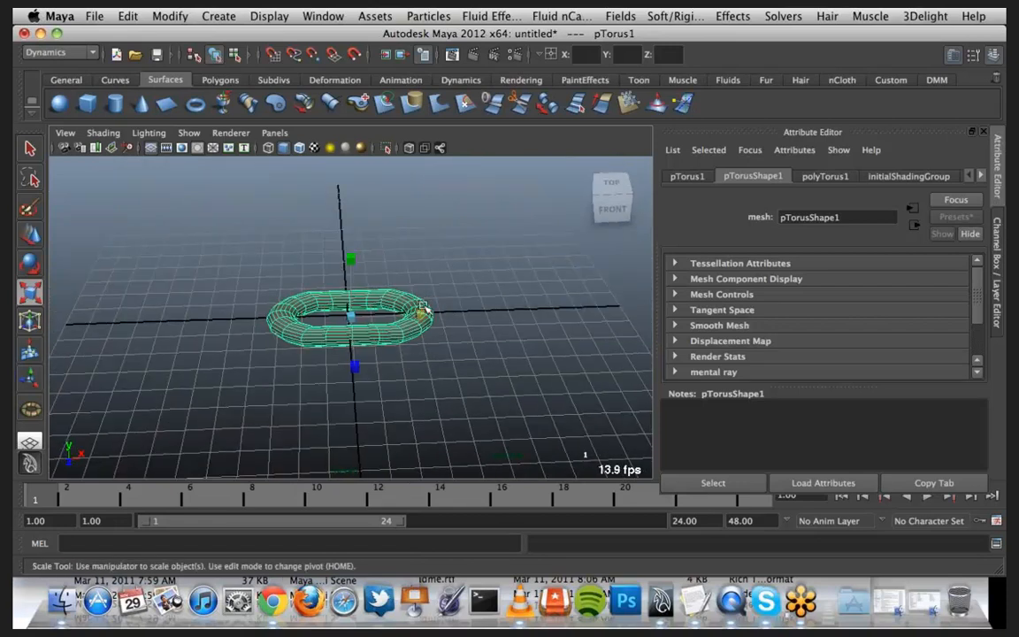
Step: Duplicate the link and move the copy along X to about 4.65, overlapping the end of the first link
key("ctrl+d")
key("w")
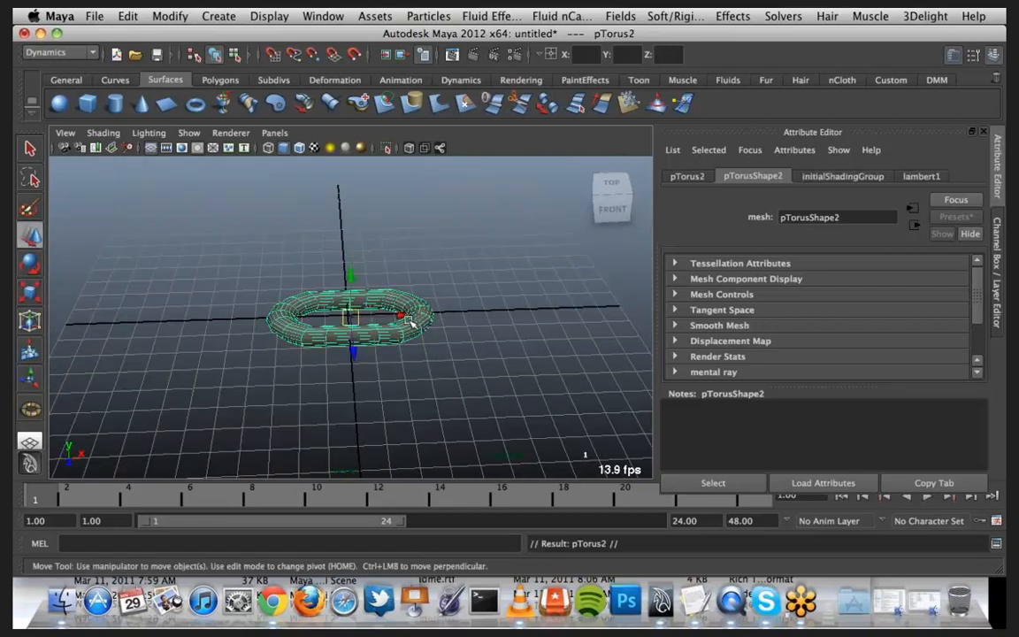
left_click_drag(404, 319, 506, 324)
Step: Rotate the duplicated link about X and set its X rotation to exactly 90 degrees
key("e")
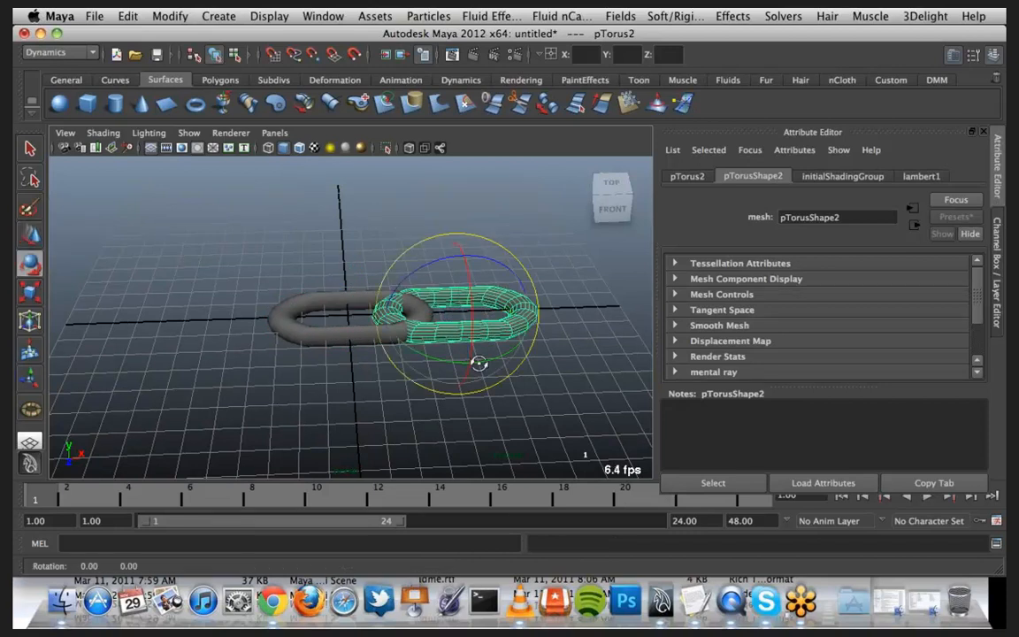
left_click_drag(478, 359, 484, 362, "alt")
left_click_drag(480, 316, 480, 303)
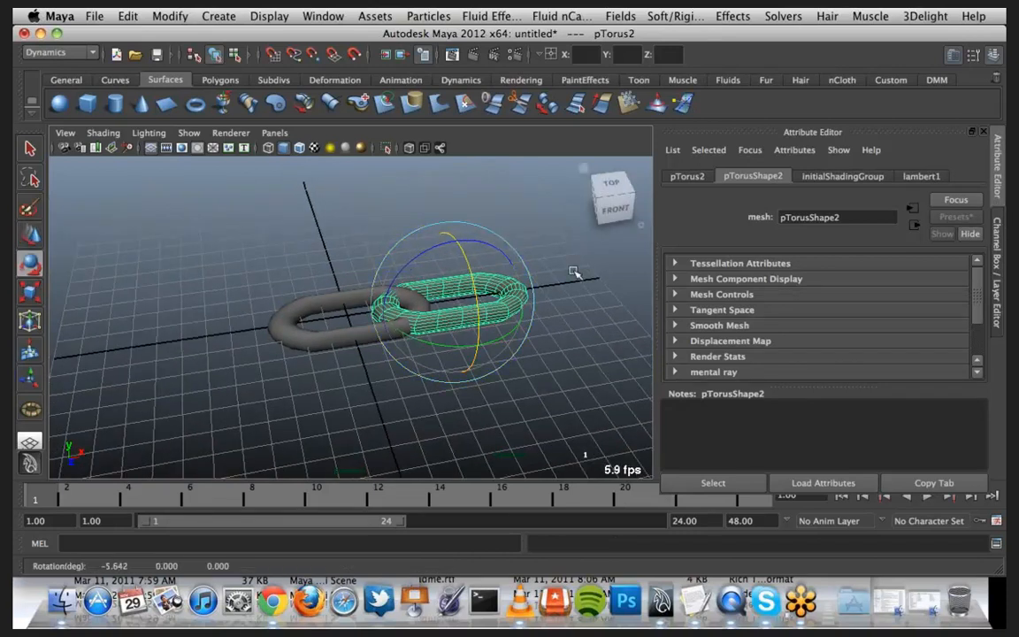
left_click(686, 177)
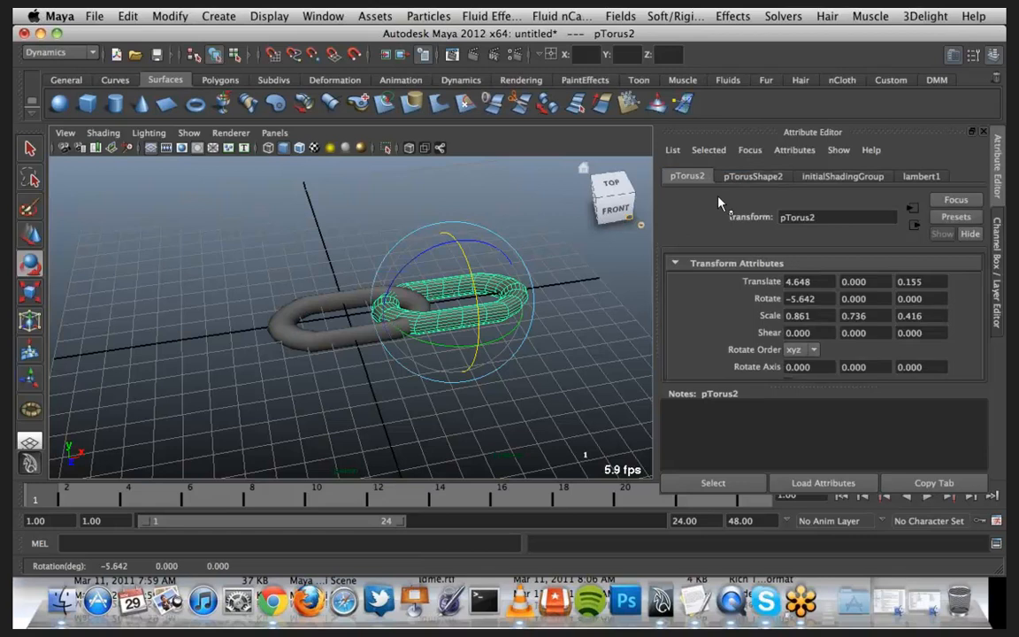
double_click(819, 300)
key("Return")
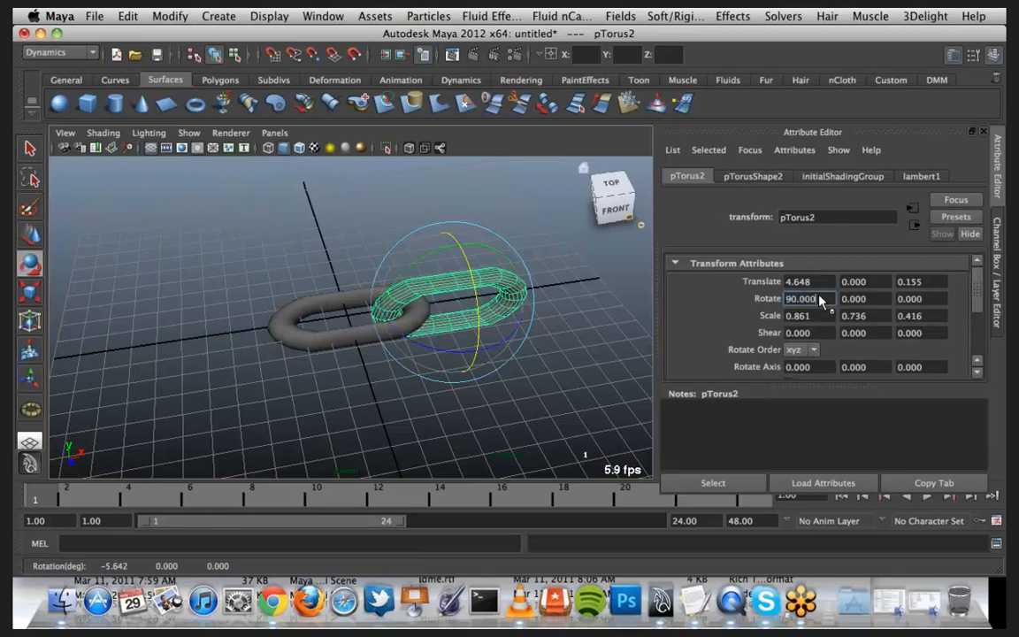
Step: Adjust the second link's position along X to about 4.77 so it interlocks with the first without touching it
left_click_drag(504, 403, 432, 378, "alt")
scroll(483, 372, "up", 5)
middle_click_drag(392, 361, 346, 316, "alt")
left_click_drag(346, 316, 386, 321, "alt")
key("w")
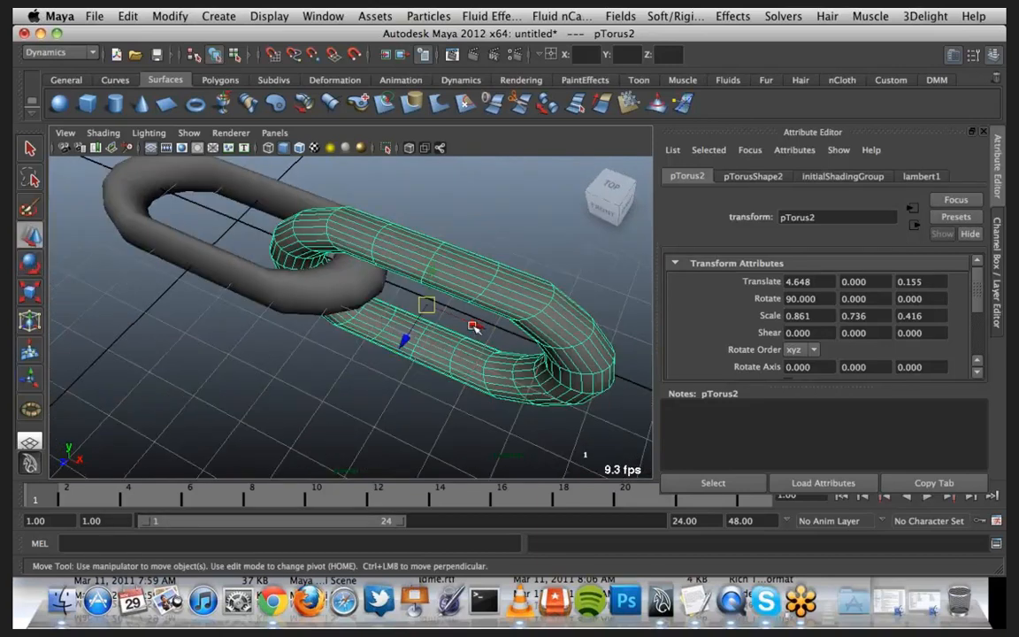
left_click_drag(466, 330, 482, 329)
Step: Duplicate both interlocked links and move the copied pair along X, placing its rotated link at about 13.92
left_click_drag(423, 370, 438, 321, "alt")
scroll(439, 321, "down", 5)
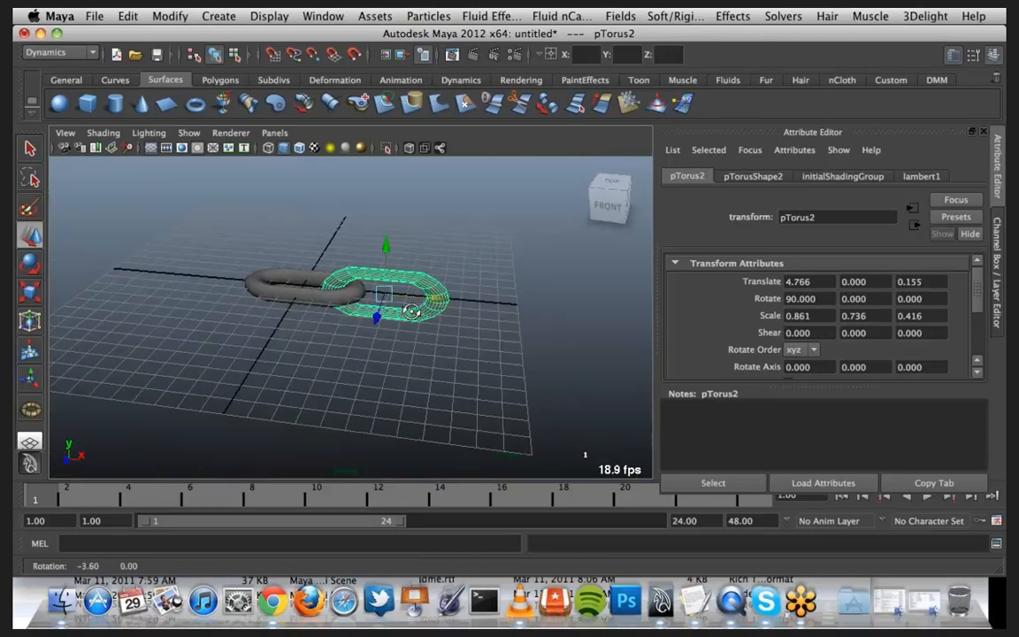
middle_click_drag(416, 319, 398, 345, "alt")
left_click_drag(398, 346, 385, 345, "alt")
left_click_drag(208, 254, 389, 342)
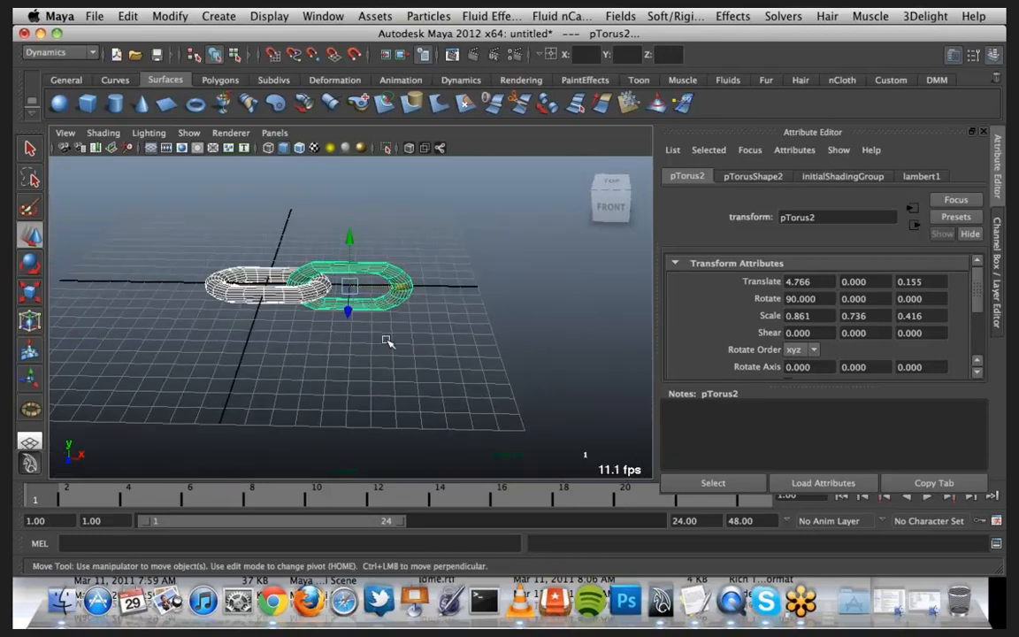
key("ctrl+d")
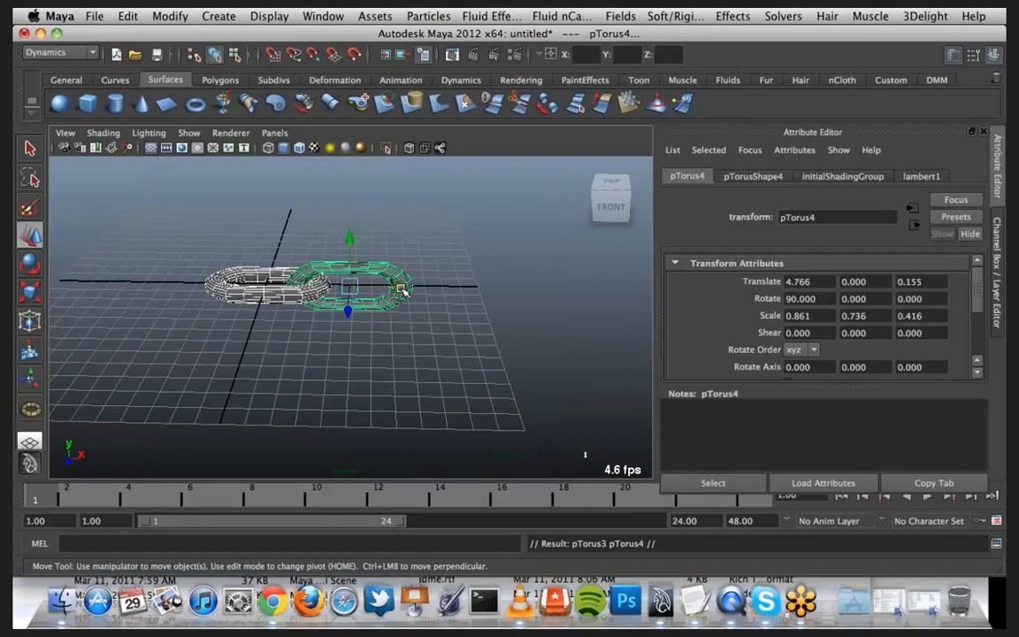
left_click_drag(400, 289, 565, 306)
Step: Fine-tune the copied pair along X to about 14.04 so it interlocks with the second link without touching it
scroll(416, 333, "up", 10)
left_click_drag(439, 307, 328, 402, "alt")
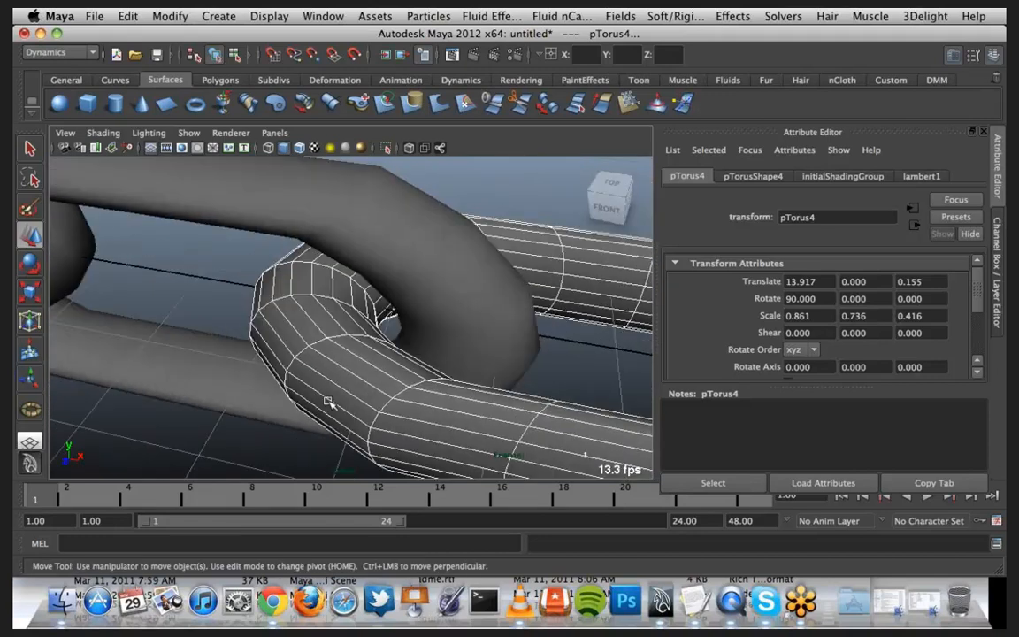
middle_click_drag(328, 403, 268, 331, "alt")
scroll(299, 330, "down", 6)
left_click_drag(267, 331, 292, 329, "alt")
left_click_drag(545, 334, 555, 334)
right_click_drag(555, 333, 330, 363, "alt")
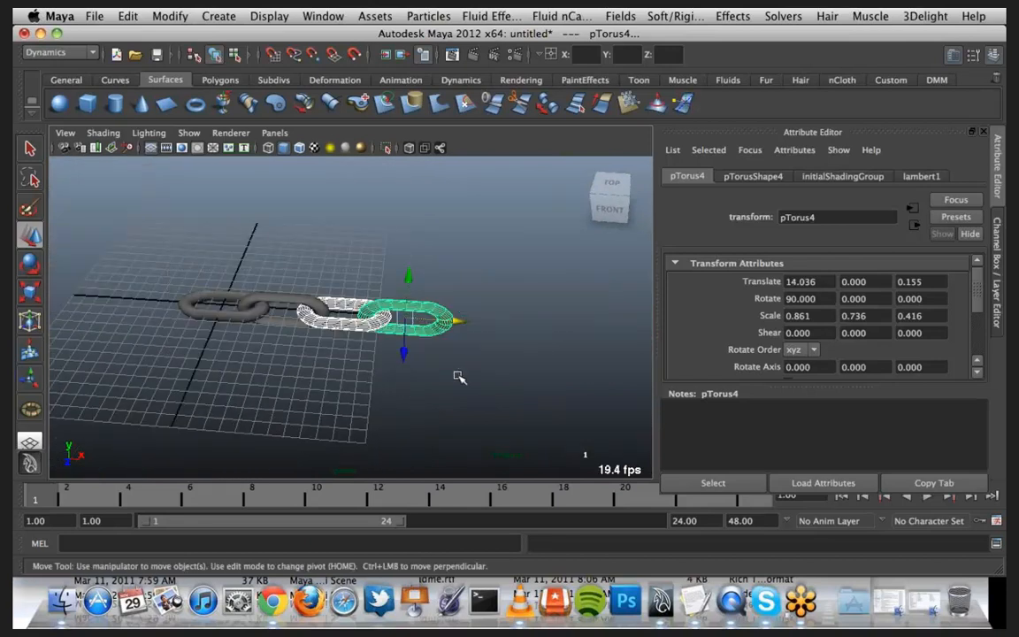
Step: Duplicate all four links and move the copies along negative X to extend the chain's other end, last copied link at about -4.65
key("4")
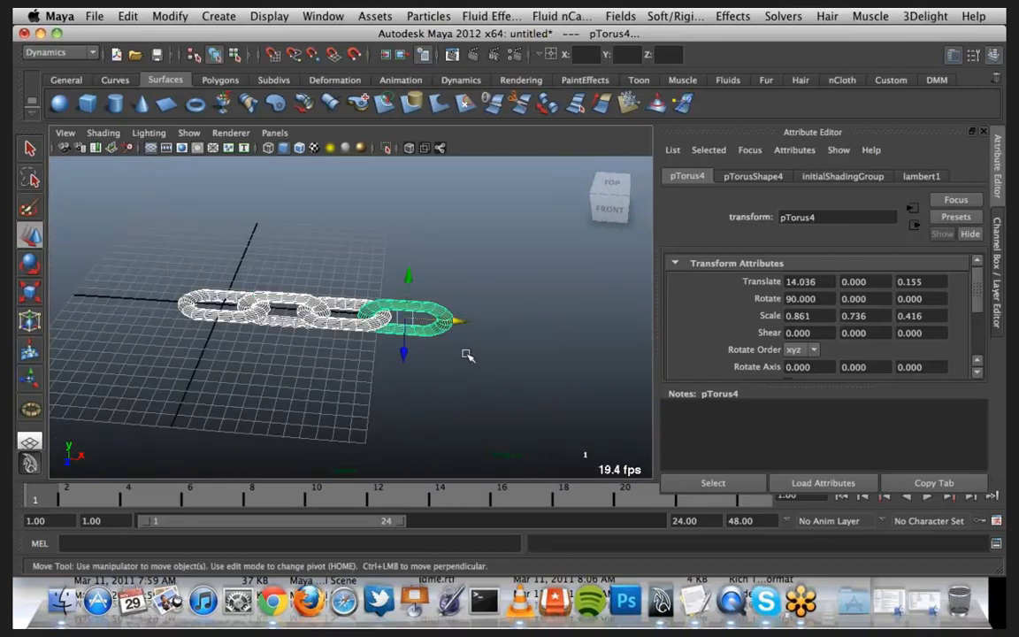
key("super+d")
left_click_drag(458, 321, 214, 317)
key("f")
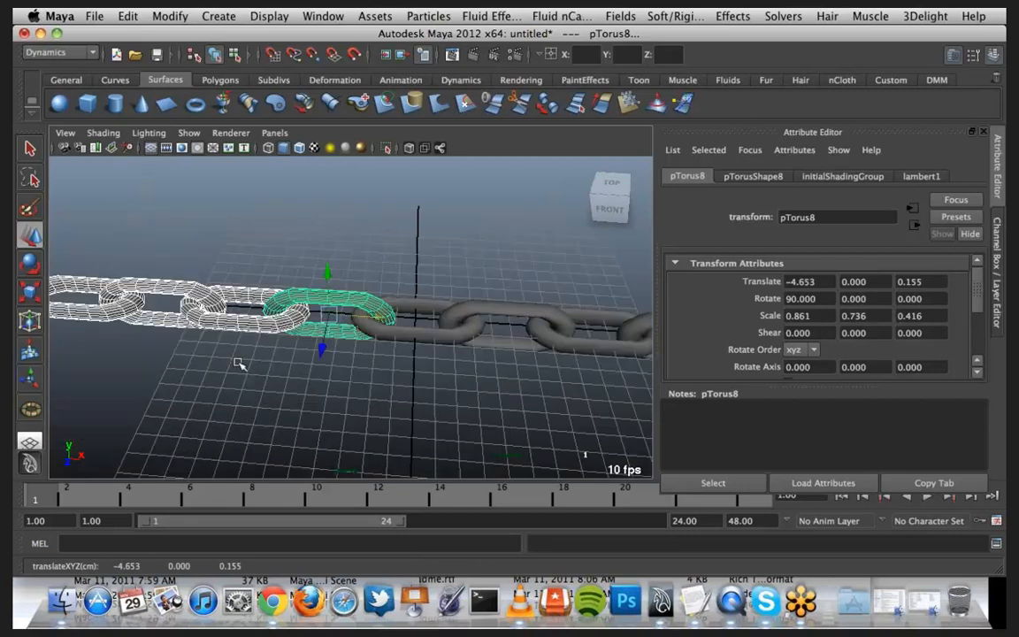
Step: Adjust the four copied links along X to about -4.54 so they hook cleanly into the first link
middle_click_drag(502, 395, 282, 364, "alt")
scroll(418, 400, "up", 5)
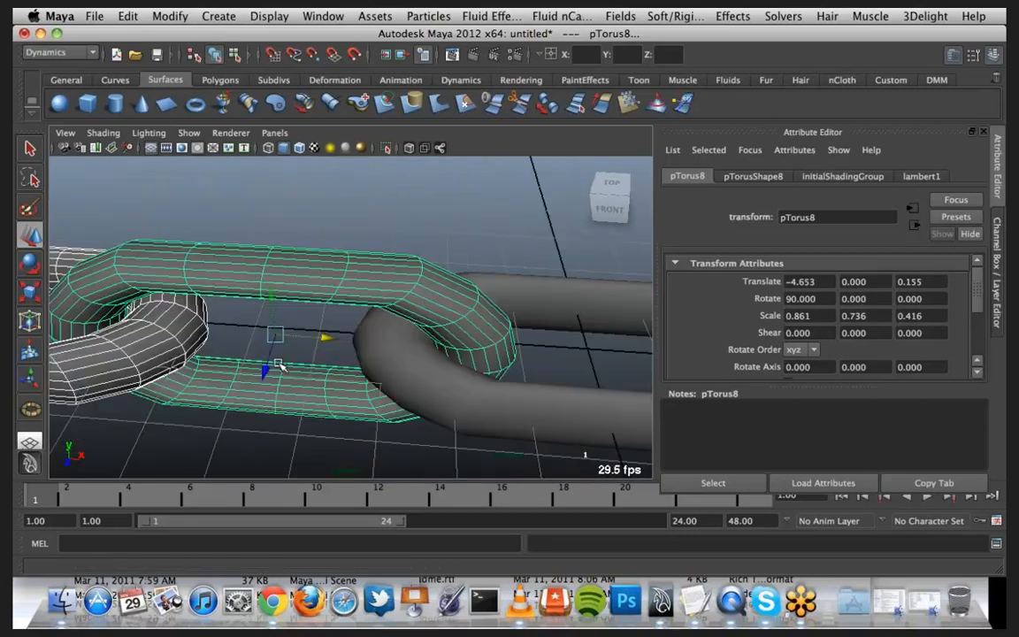
left_click_drag(282, 363, 394, 347, "alt")
scroll(346, 336, "down", 10)
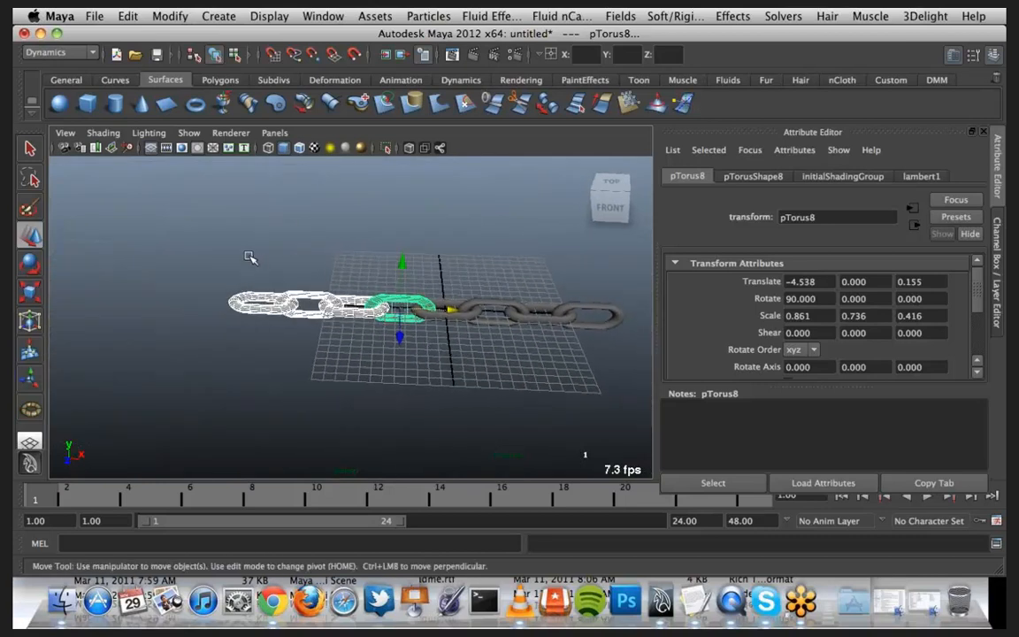
Step: Duplicate all eight links and move the copies along negative X to about -41.26, joining the end of the chain
left_click_drag(204, 243, 620, 366)
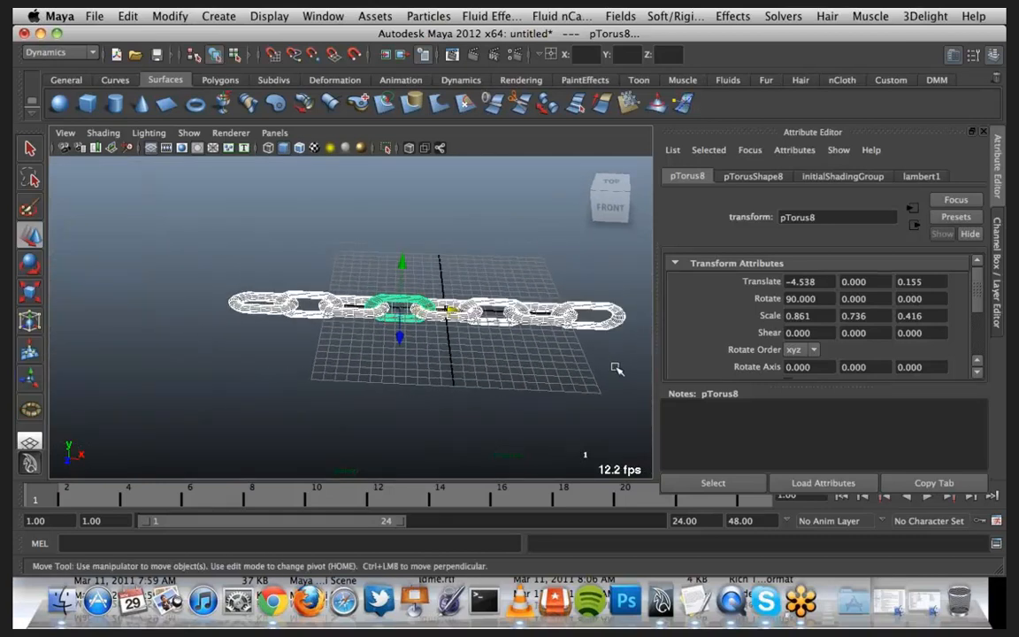
key("ctrl+d")
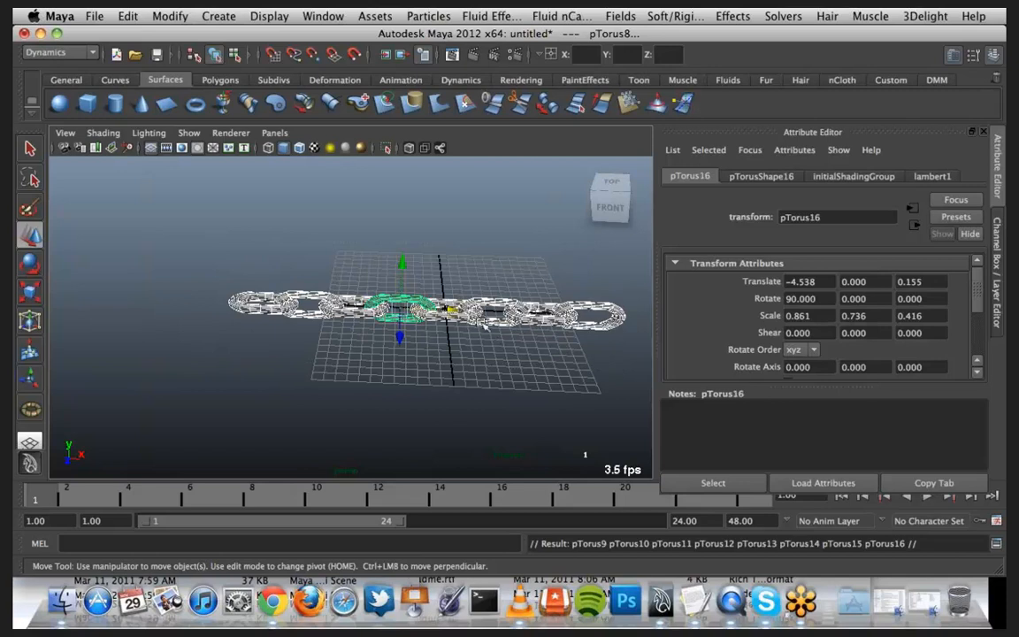
left_click_drag(449, 310, 149, 313)
Step: Fine-tune the eight copied links along X to about -41.39 so the joint between both chain halves does not touch
scroll(170, 302, "up", 5)
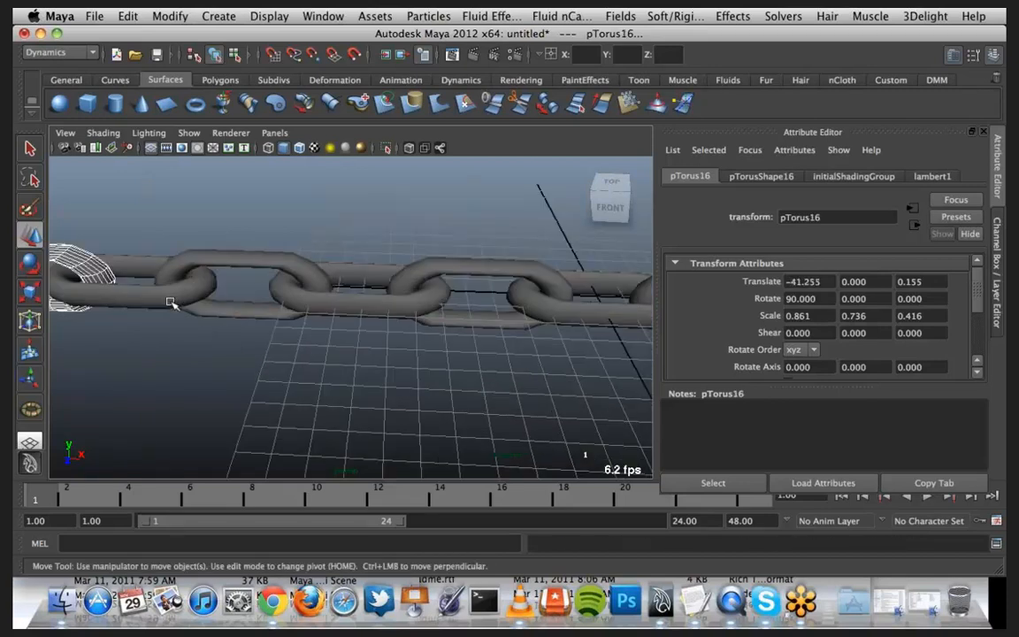
middle_click_drag(170, 298, 447, 365, "alt")
right_click_drag(447, 366, 385, 363, "alt")
middle_click_drag(385, 364, 467, 362, "alt")
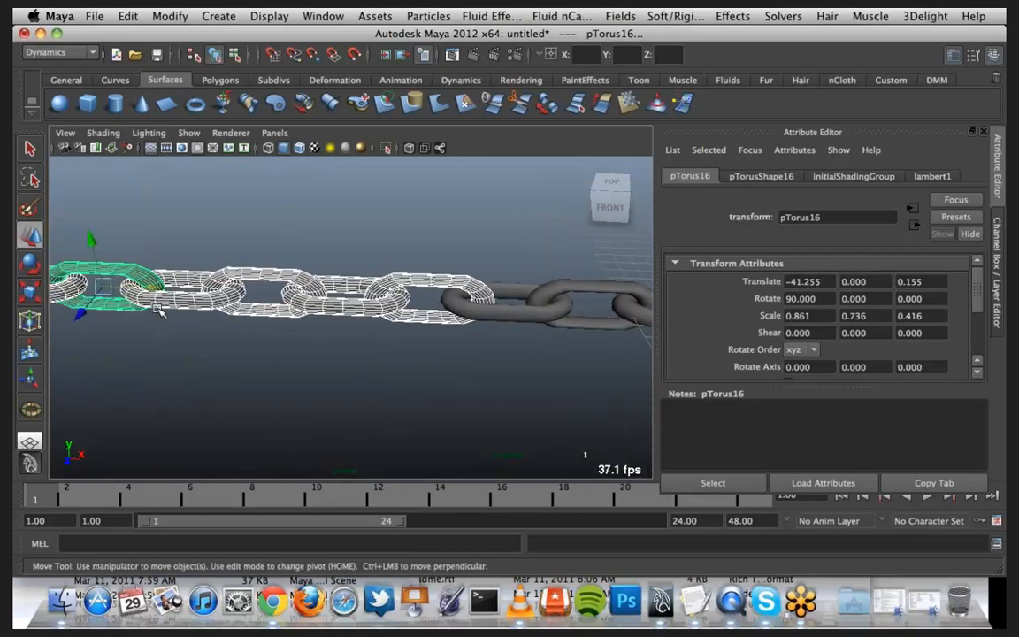
left_click_drag(152, 288, 149, 289)
Step: Select the whole chain, center it over the grid at about X -20.49 and Z -1.36, and deselect it
scroll(326, 373, "down", 5)
middle_click_drag(391, 356, 323, 373, "alt")
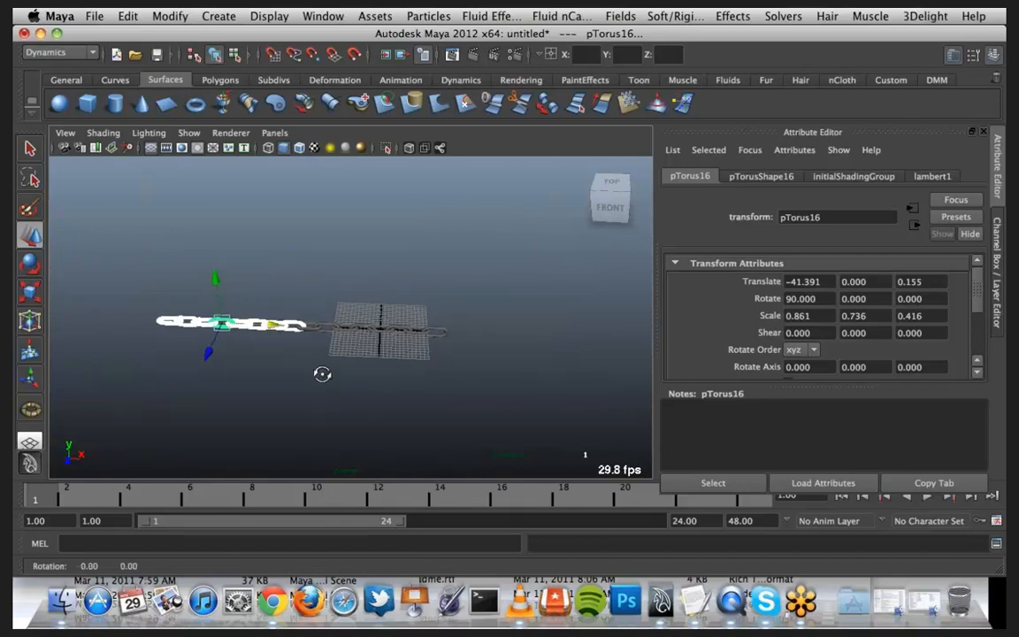
left_click_drag(323, 373, 314, 373, "alt")
left_click_drag(184, 302, 468, 359)
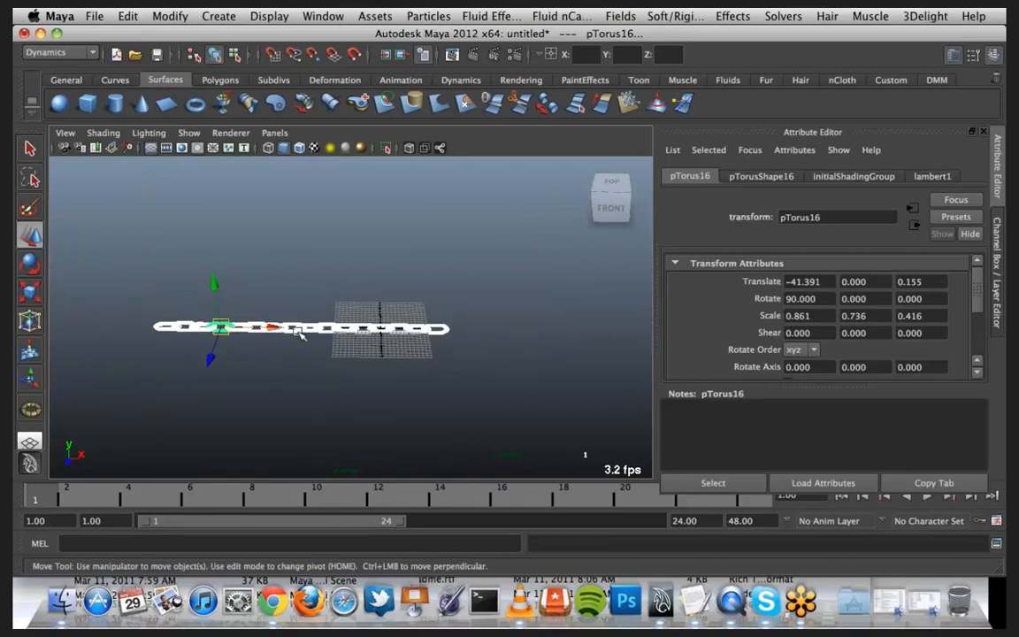
left_click_drag(275, 327, 356, 327)
left_click_drag(296, 359, 296, 354)
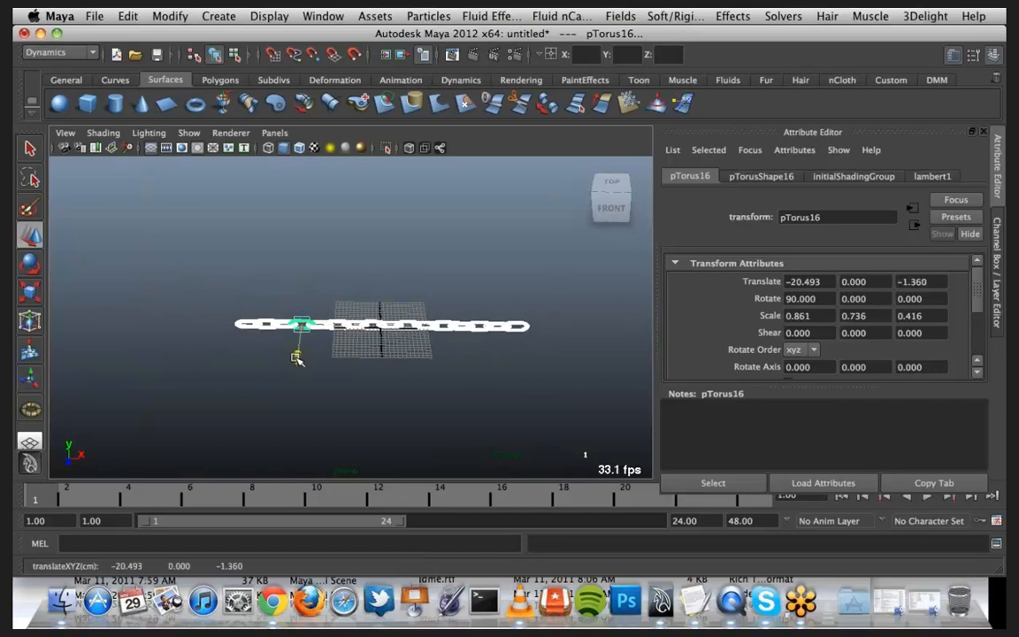
scroll(466, 410, "up", 5)
scroll(450, 400, "down", 8)
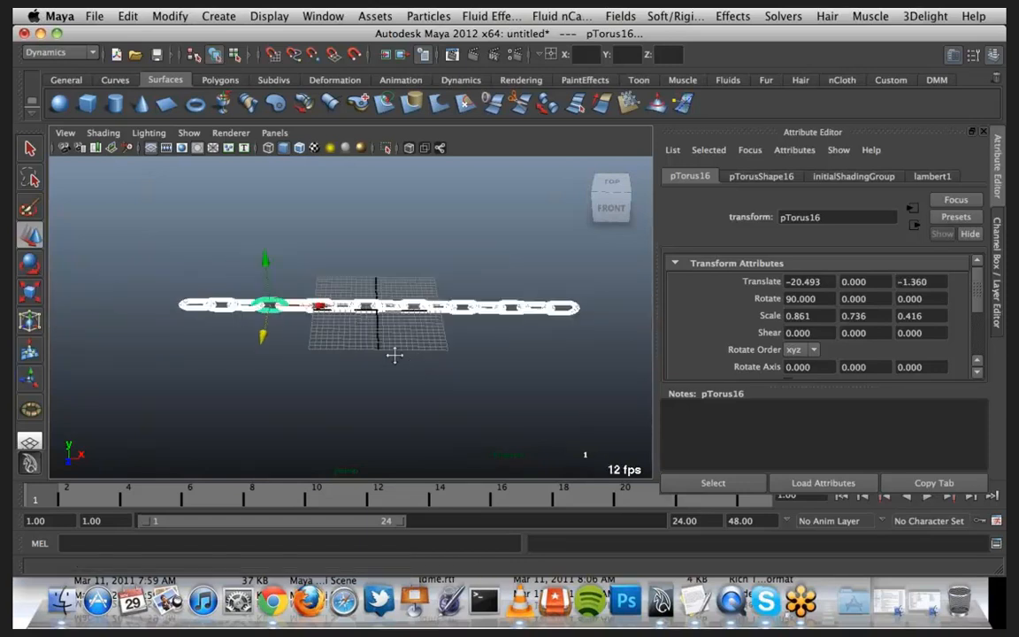
left_click(333, 326)
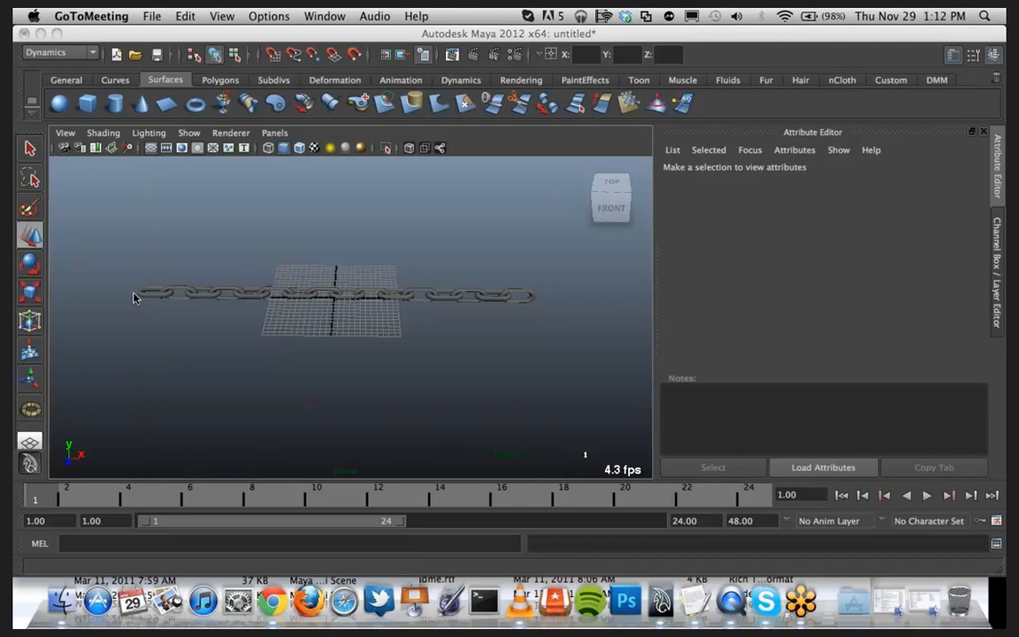
Step: Create a grid-snapped polygon plane about 74 wide and 3 high, running along the full length of the chain
left_click_drag(188, 333, 188, 357, "alt")
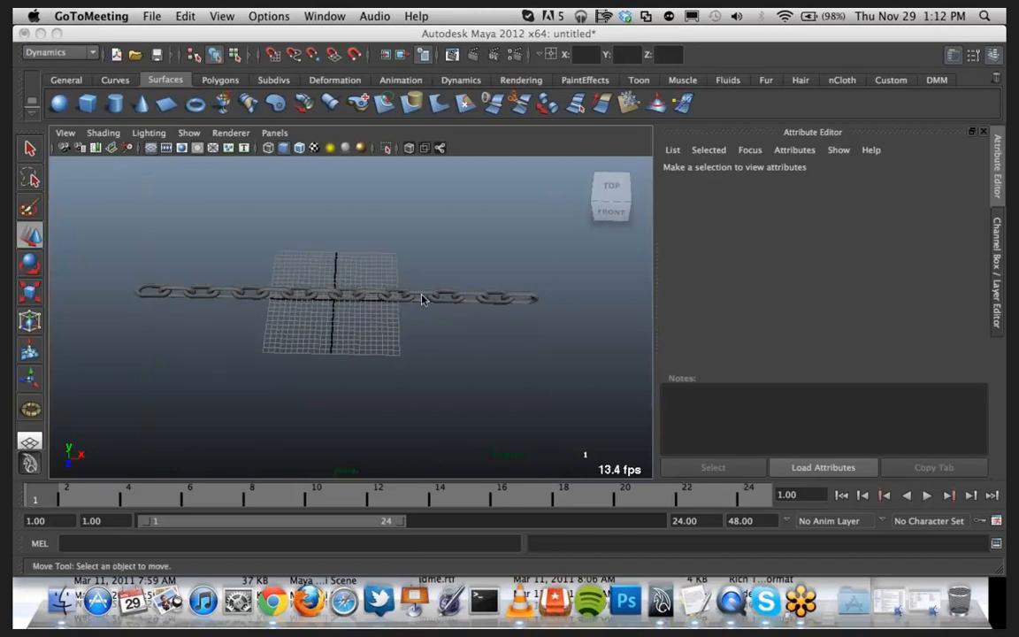
left_click(247, 317)
key("space")
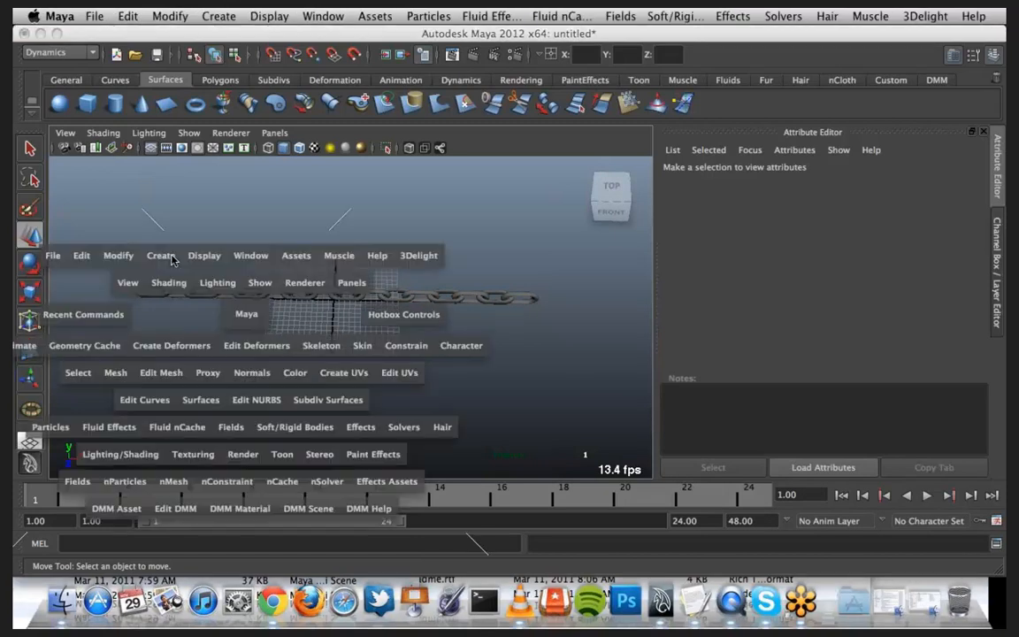
left_click(163, 256)
mouse_move(238, 326)
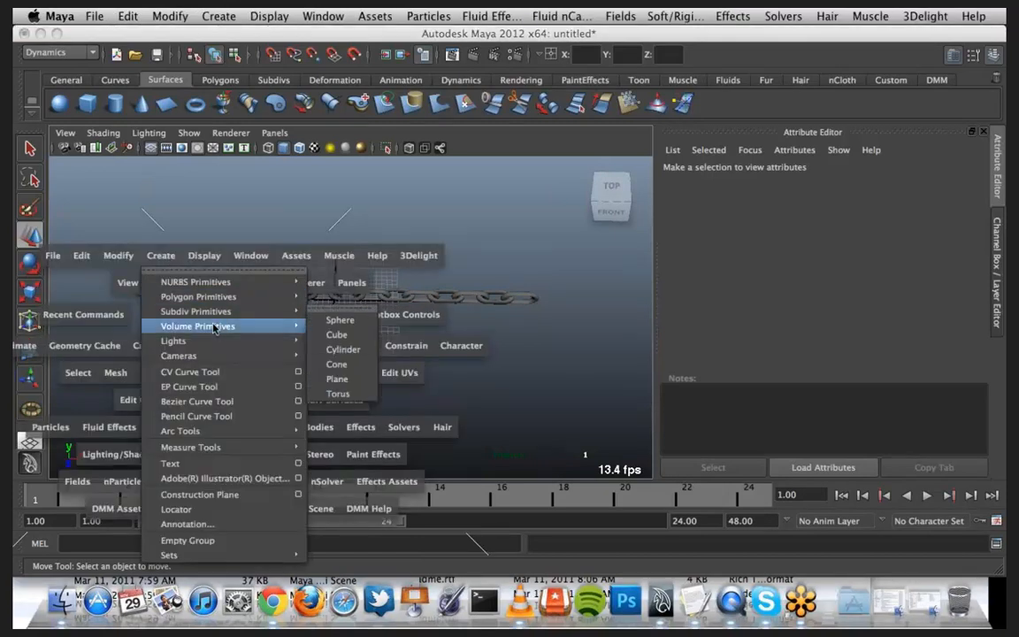
mouse_move(243, 297)
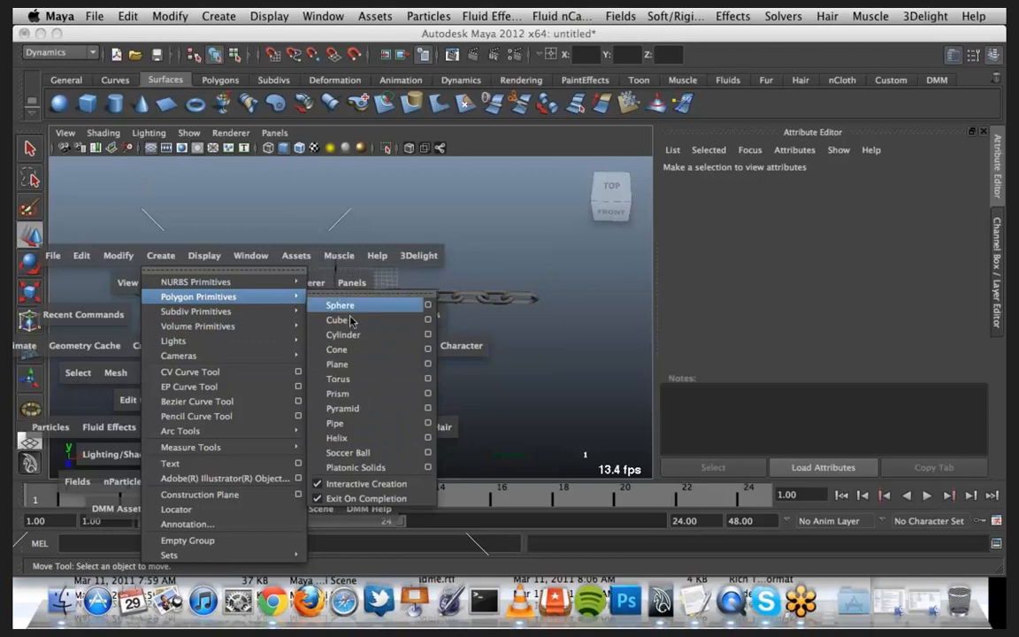
left_click(363, 363)
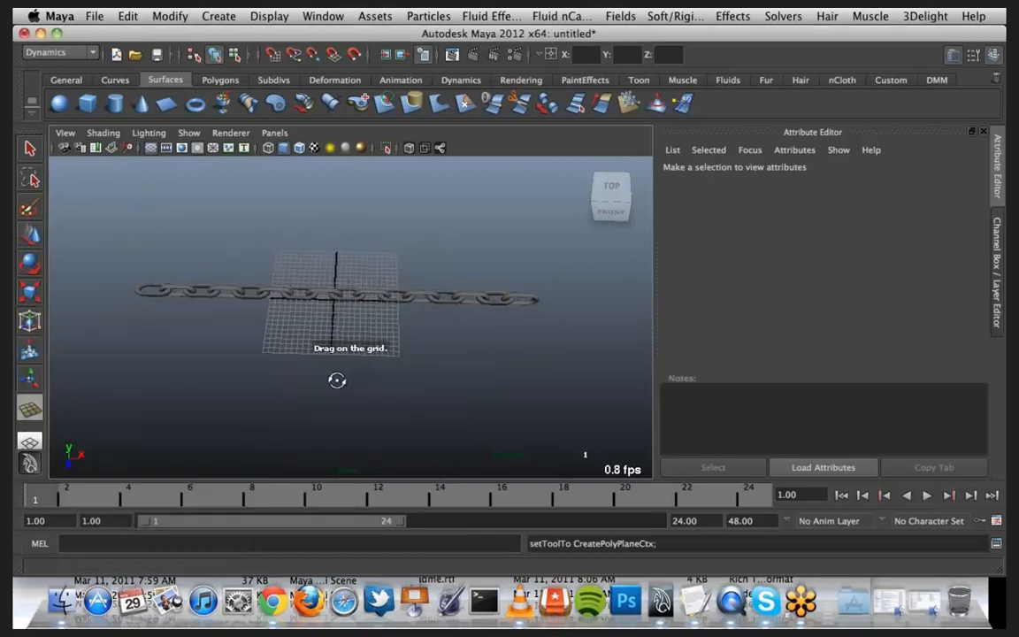
left_click_drag(336, 380, 301, 358, "alt")
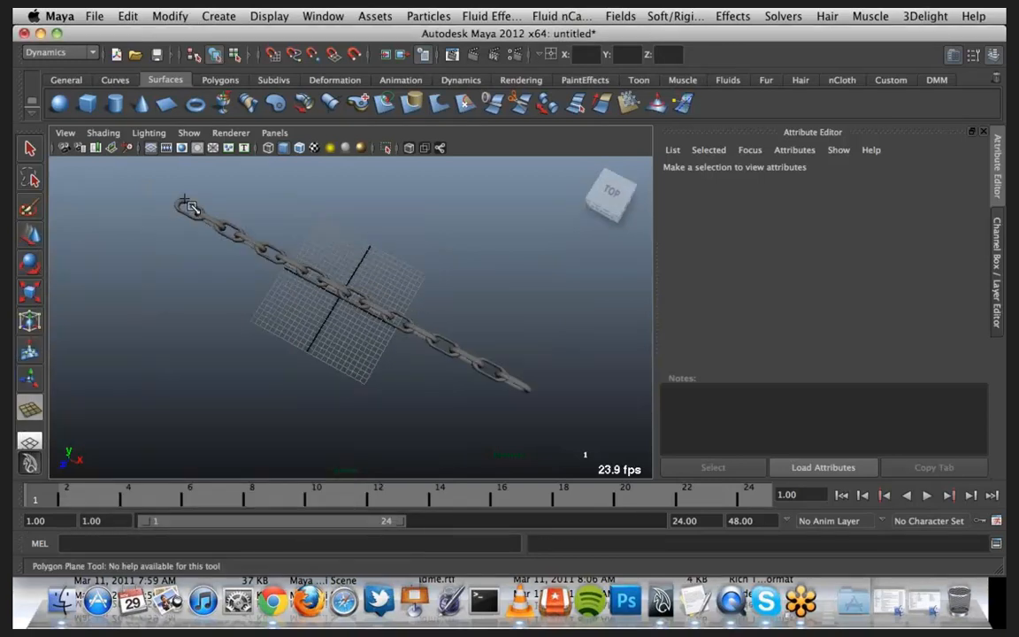
key("x")
left_click_drag(188, 203, 523, 399)
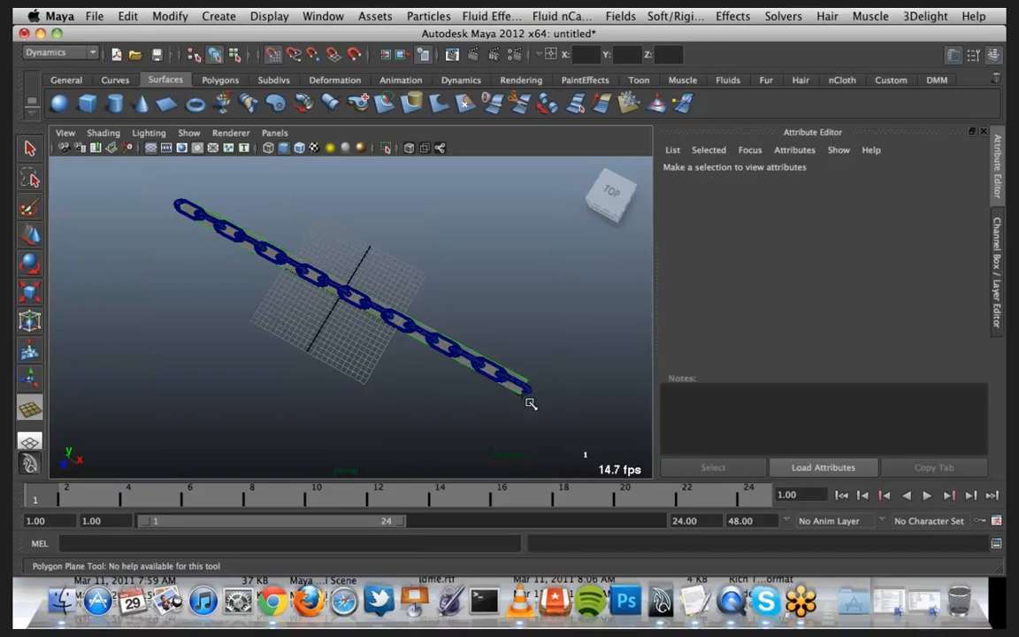
left_click_drag(531, 403, 522, 398)
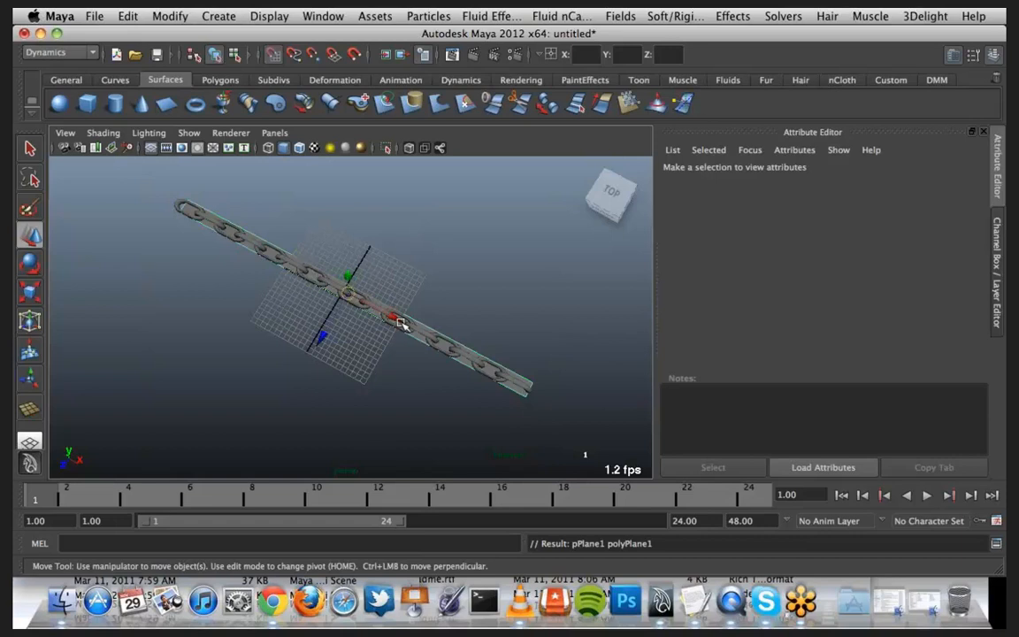
Step: Move the plane to about X 0.05 and Z -1.35 so it lines up with the chain
left_click_drag(398, 322, 318, 335)
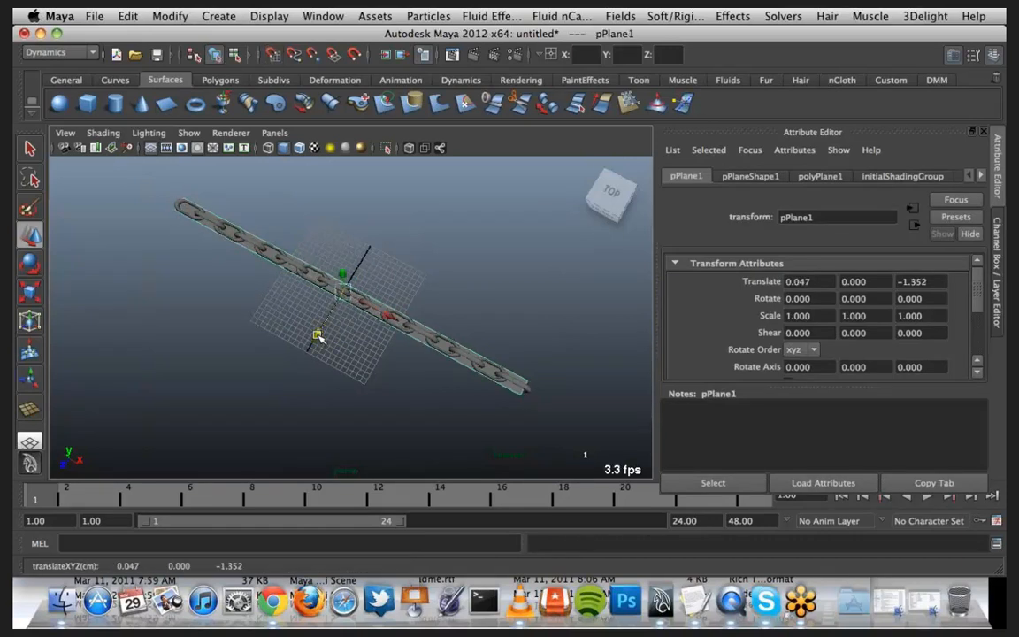
scroll(346, 321, "up", 4)
left_click_drag(362, 380, 633, 320, "alt")
Step: Set the plane's width subdivisions to 16, one for each chain link
left_click(809, 178)
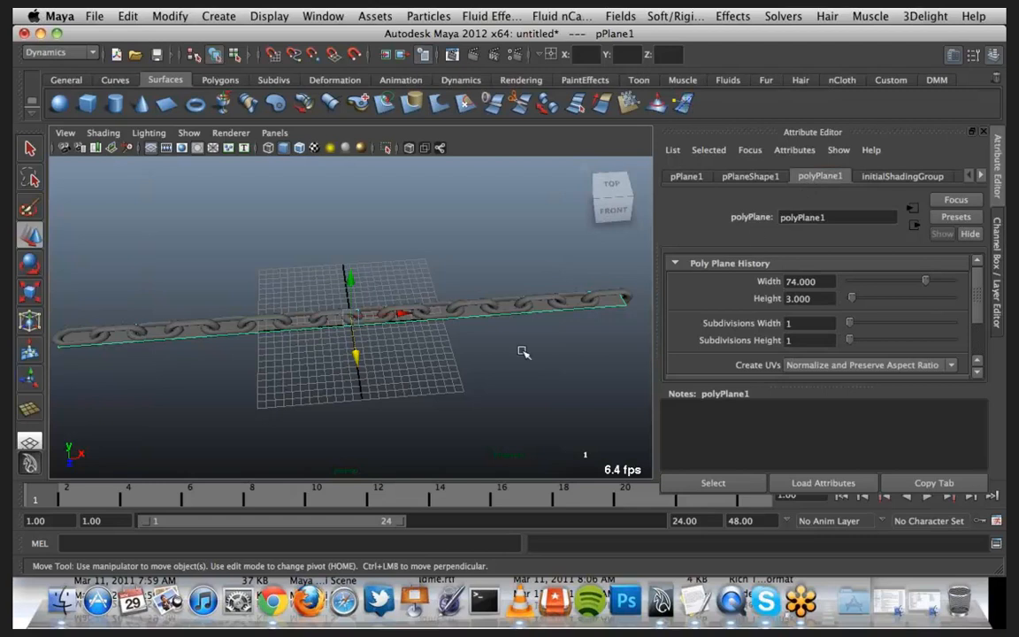
left_click_drag(411, 386, 457, 352, "alt")
scroll(468, 350, "down", 3)
middle_click_drag(456, 352, 433, 356, "alt")
scroll(433, 356, "up", 3)
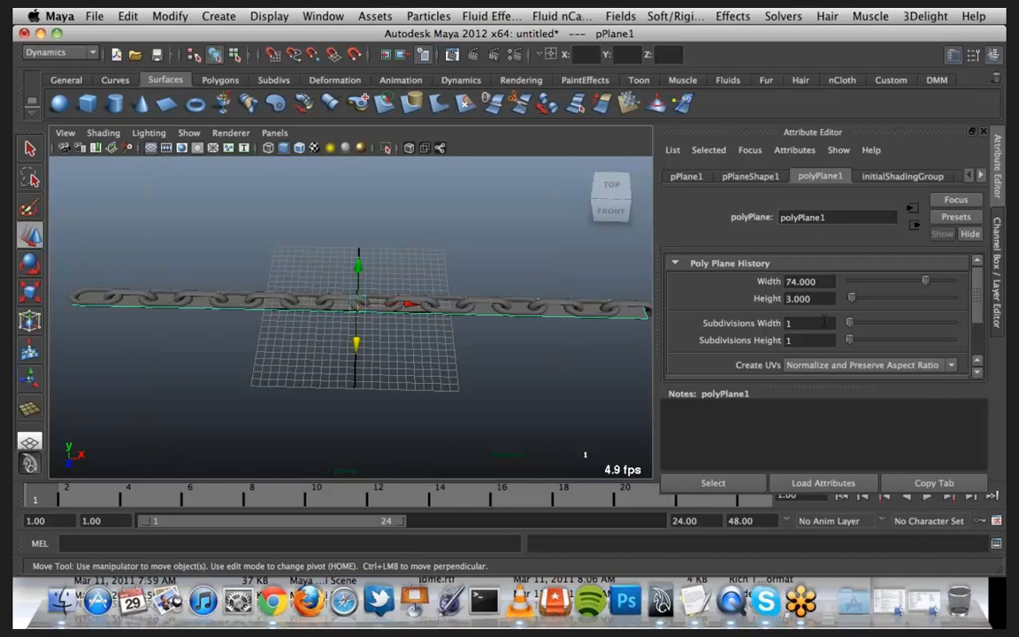
left_click(794, 324)
type("16")
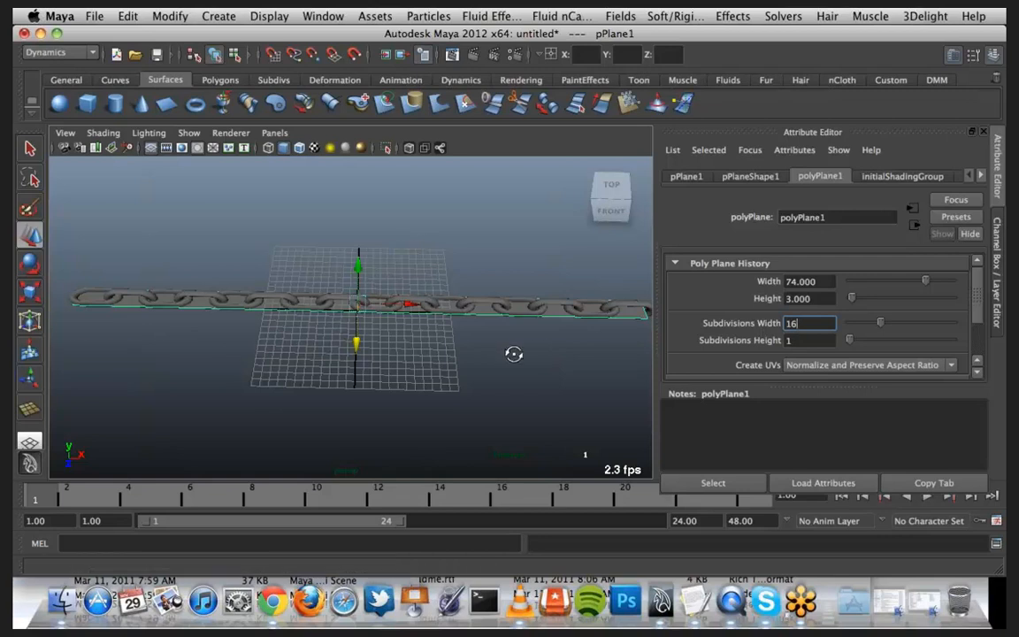
Step: Widen the plane by scaling it to about 1.16 along Z, and undo a trial scaling along X
left_click_drag(514, 355, 354, 270, "alt")
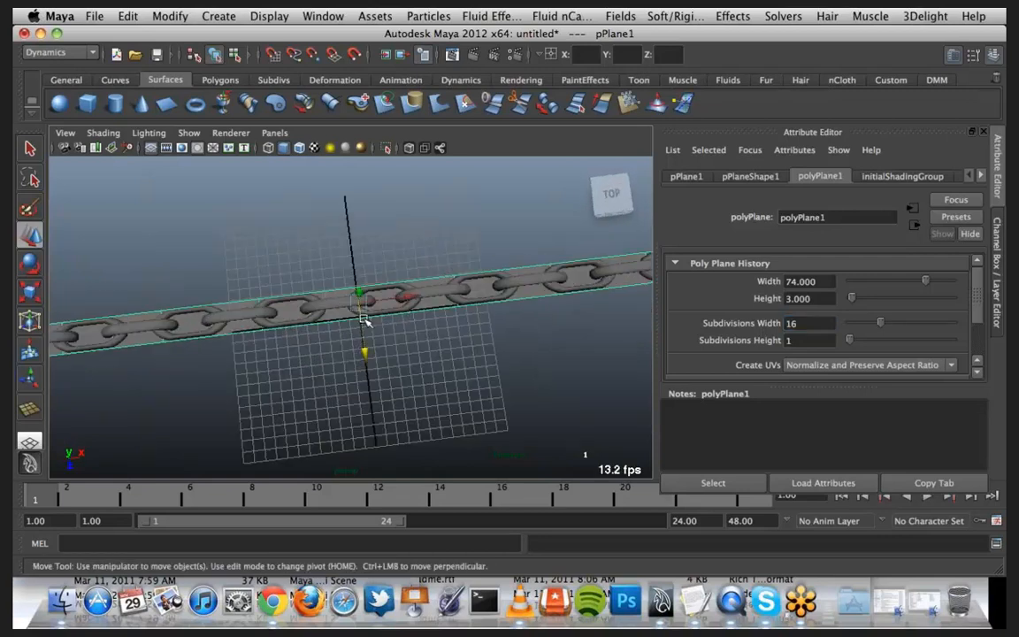
key("r")
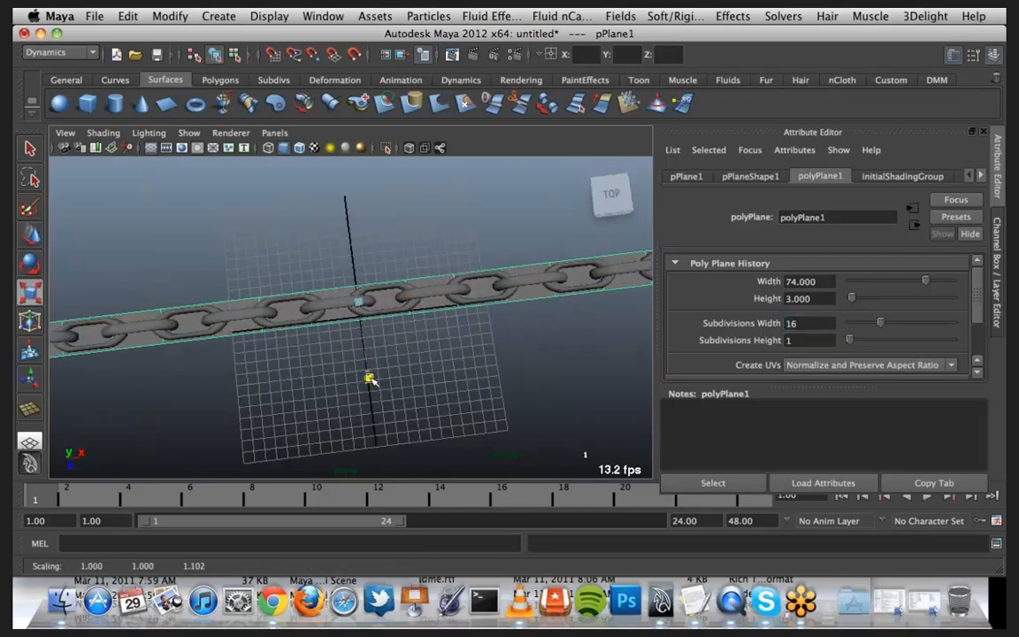
left_click_drag(371, 378, 409, 337, "alt")
scroll(415, 340, "down", 3)
middle_click_drag(427, 345, 444, 347, "alt")
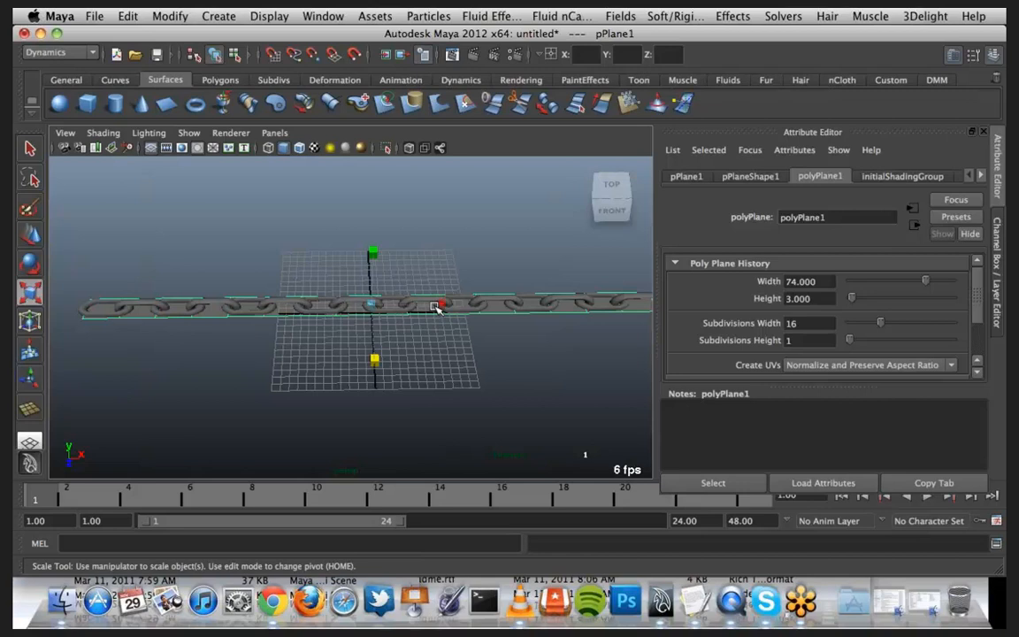
left_click_drag(442, 303, 439, 303)
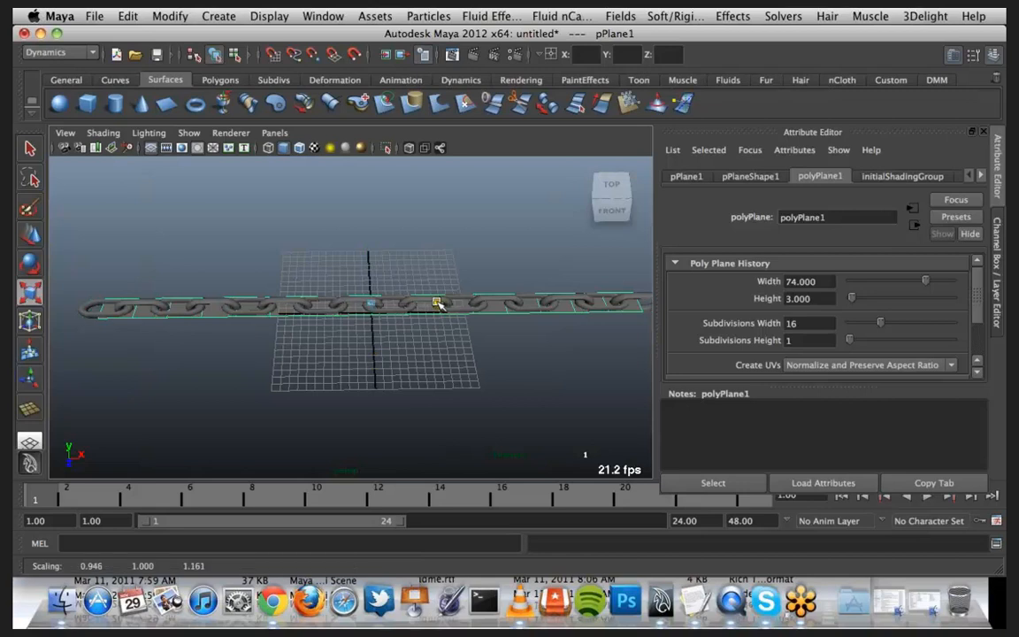
key("ctrl+z")
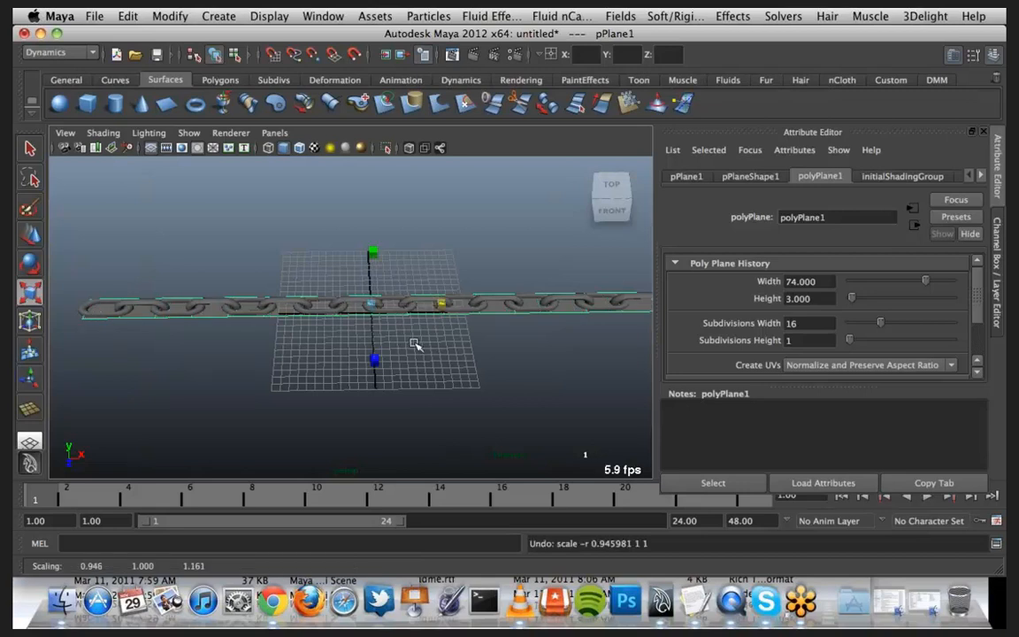
key("w")
mouse_move(428, 305)
left_mouse_down()
mouse_move(412, 305)
mouse_move(441, 312)
left_mouse_up()
key("ctrl+z")
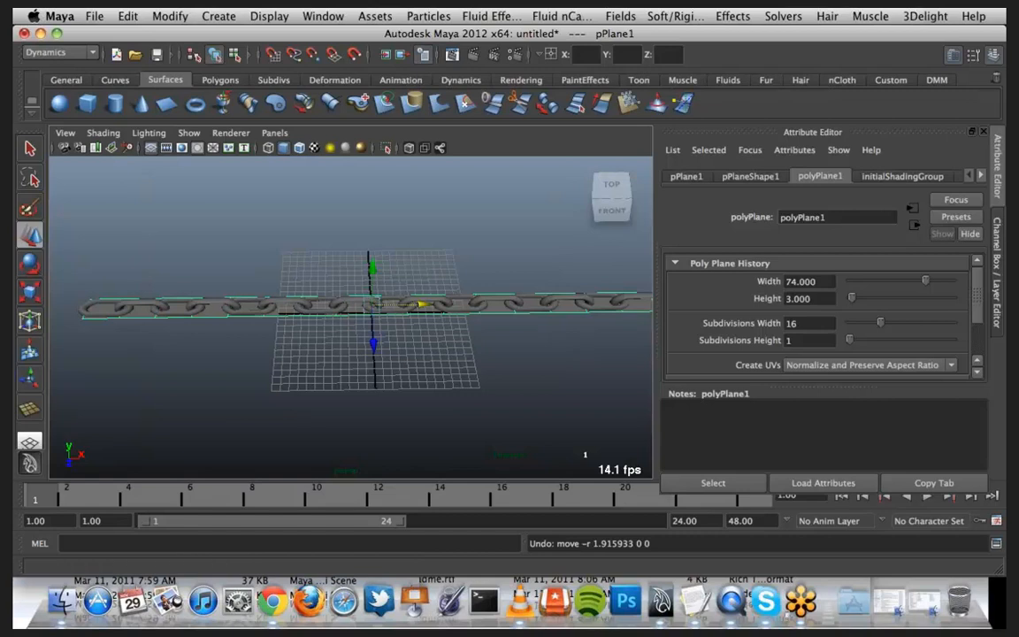
key("super+Tab")
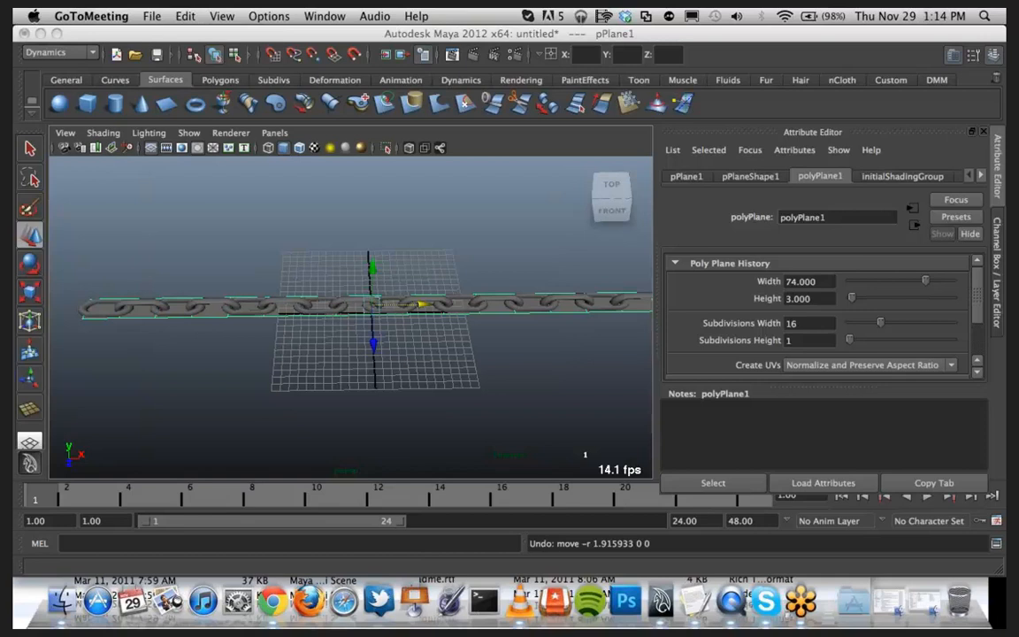
key("super+Tab")
left_click(456, 34)
Step: Switch to the nDynamics tool set and turn the subdivided plane along the chain into an nCloth
left_click_drag(450, 391, 413, 382, "alt")
scroll(414, 382, "up", 5)
middle_click_drag(417, 382, 443, 412, "alt")
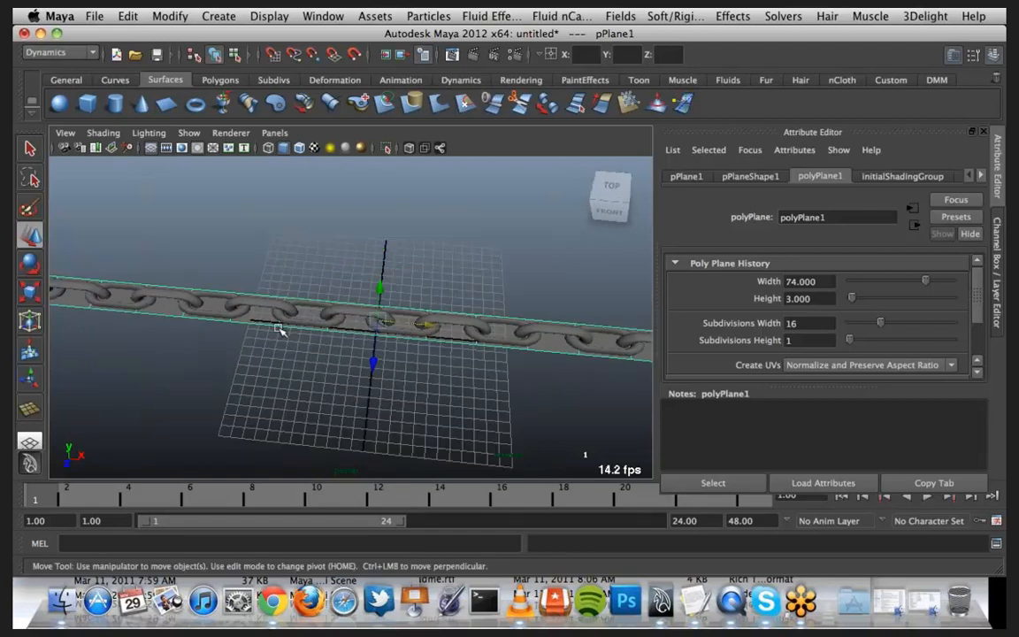
scroll(278, 411, "down", 5)
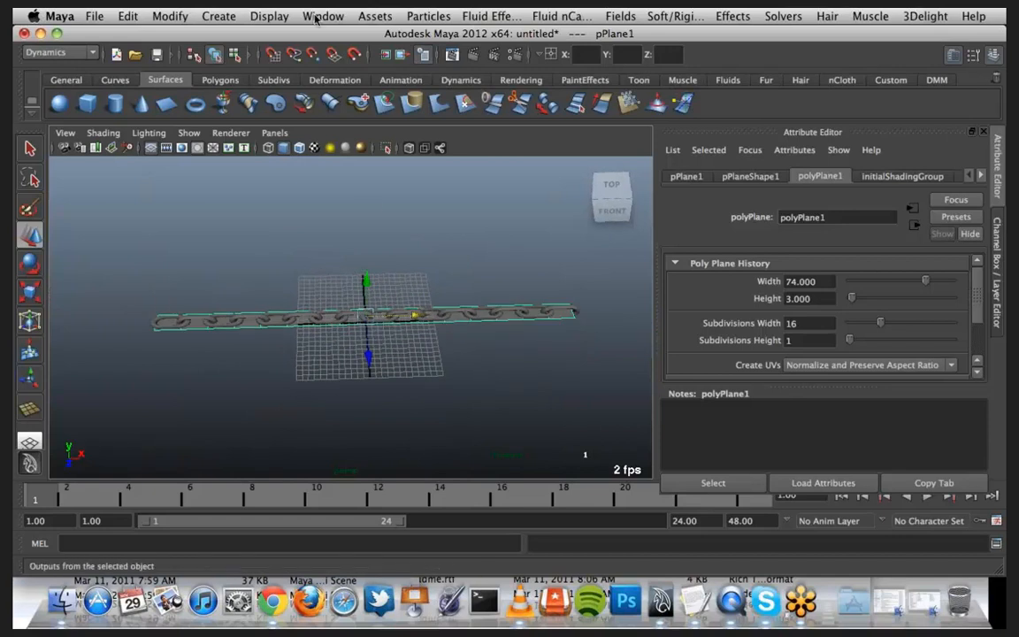
left_click(92, 54)
left_click(71, 116)
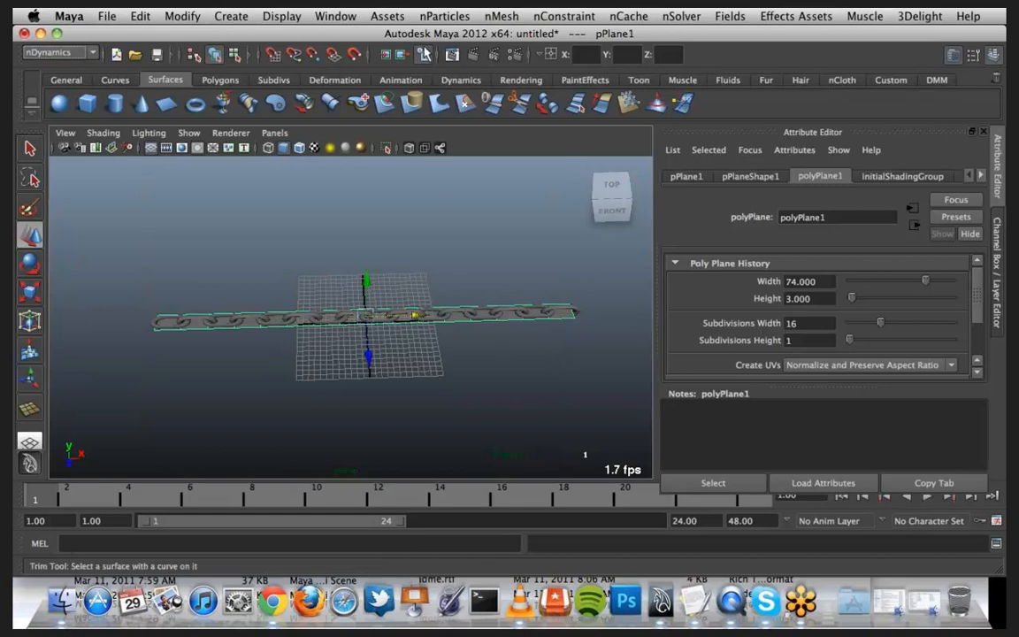
left_click(500, 16)
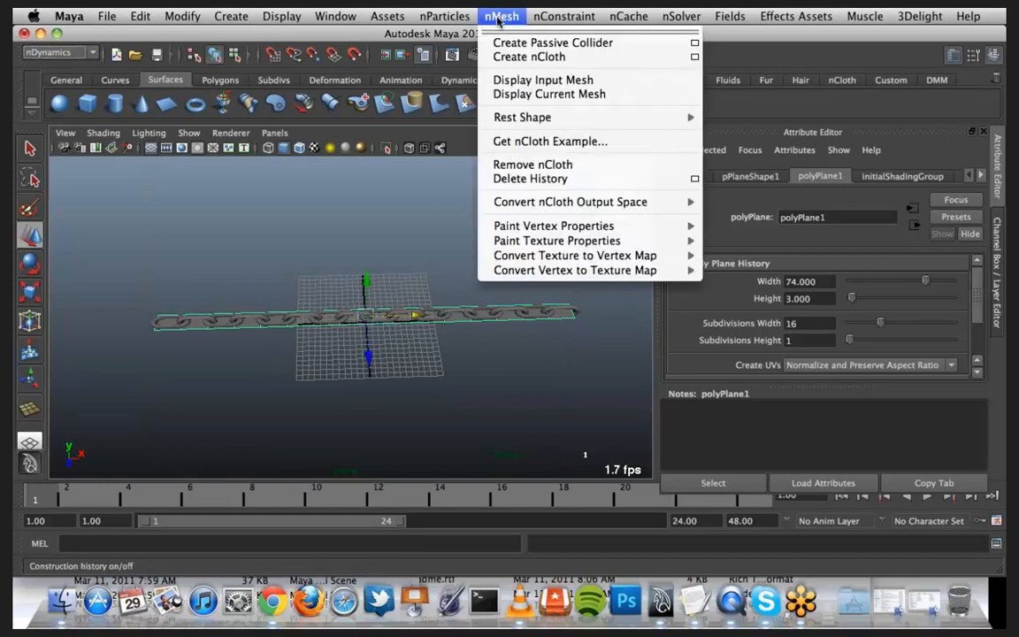
left_click(526, 56)
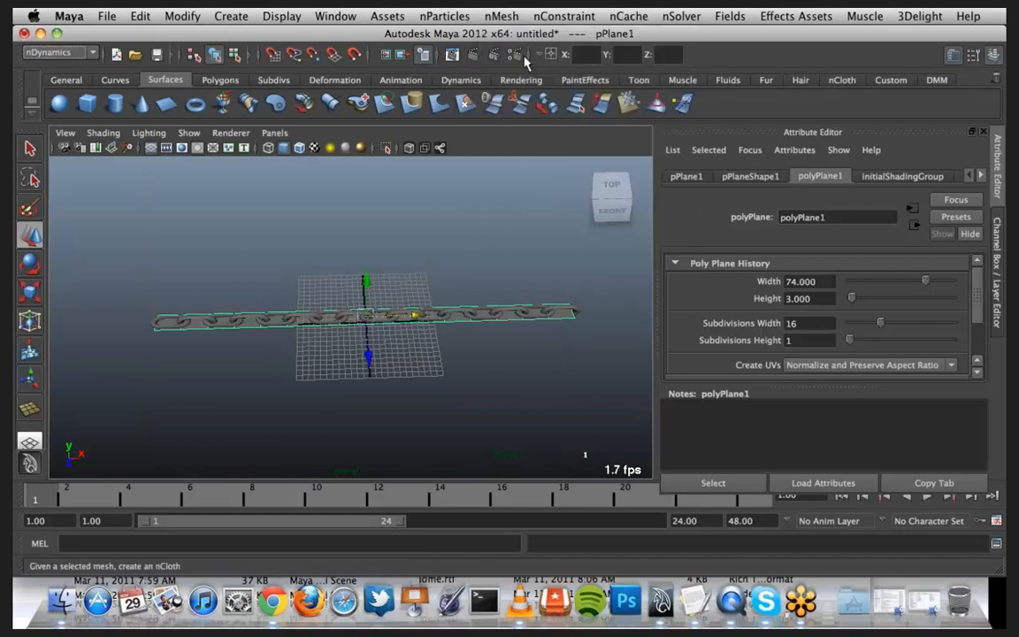
Step: Pin the two end vertices of the plane, vtx[0] and vtx[17] at the outermost link, with a Transform nConstraint
left_click(193, 328)
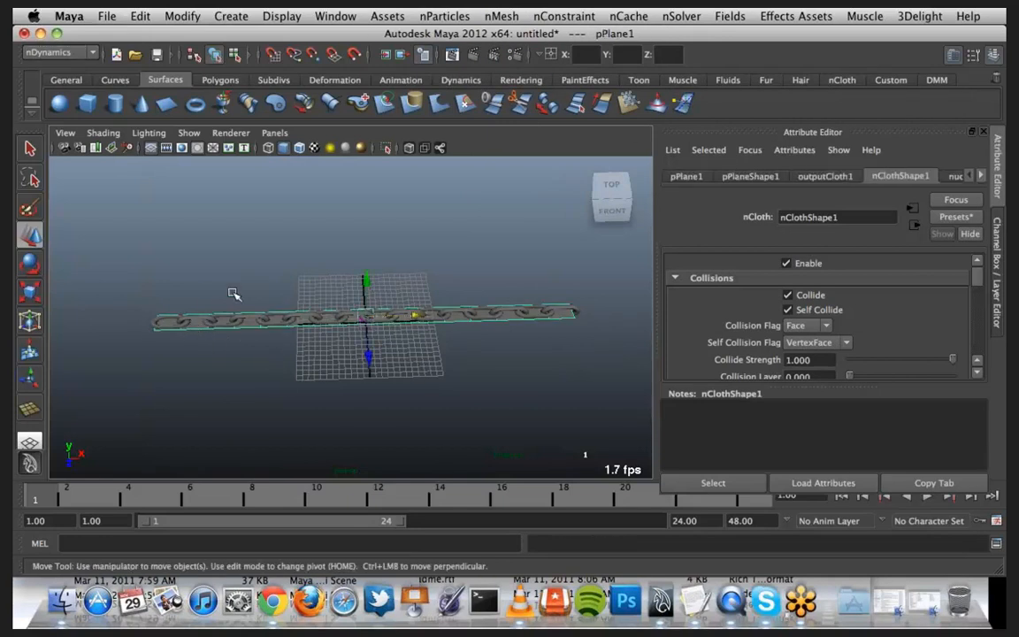
scroll(223, 326, "up", 5)
middle_click_drag(258, 324, 450, 330, "alt")
scroll(305, 346, "up", 5)
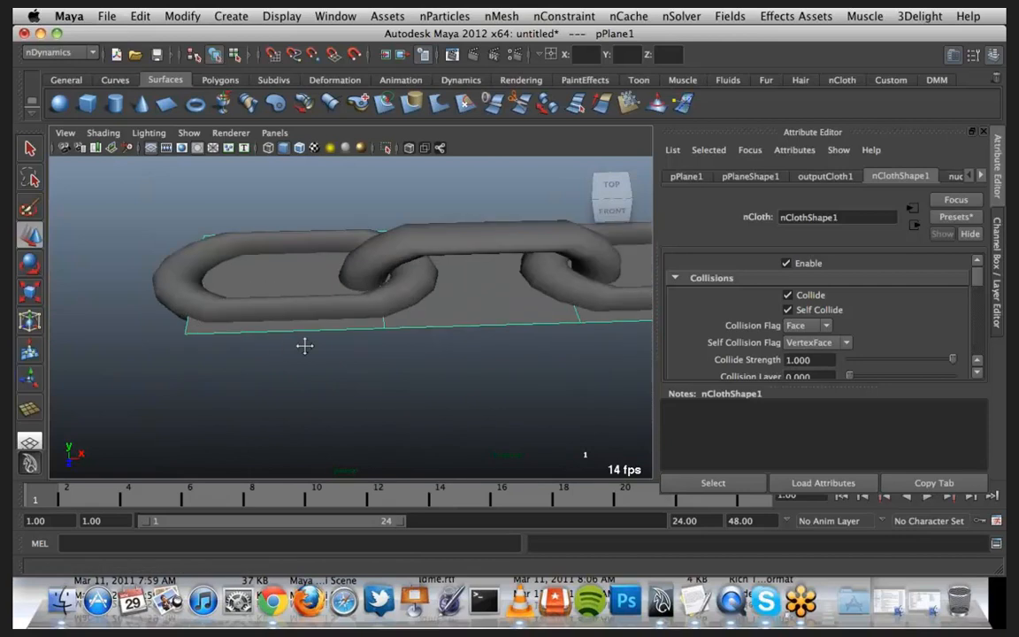
left_click_drag(305, 346, 347, 357, "alt")
scroll(352, 346, "down", 2)
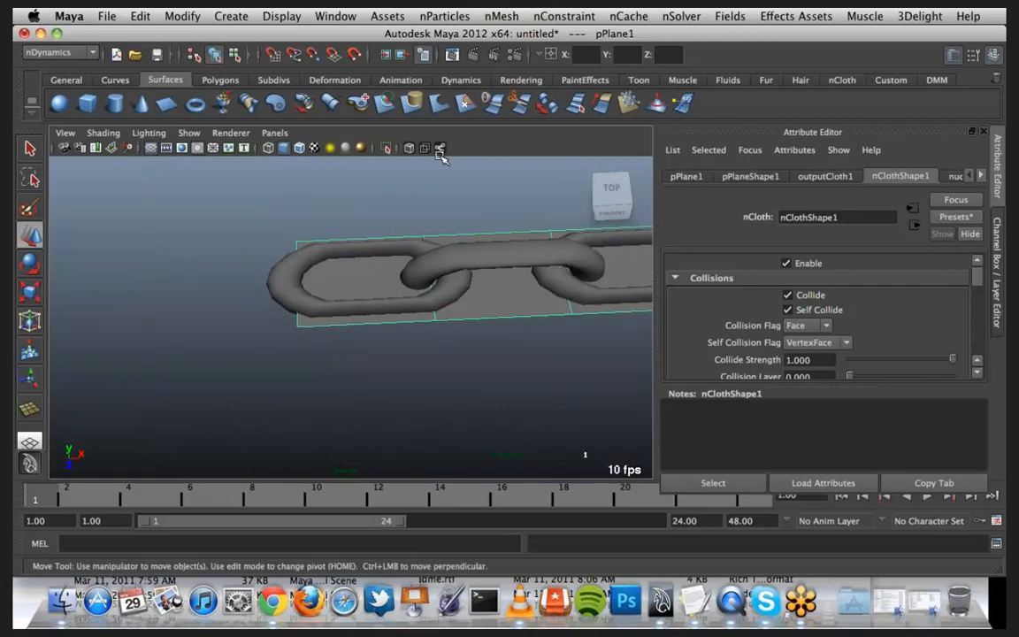
right_click(322, 327)
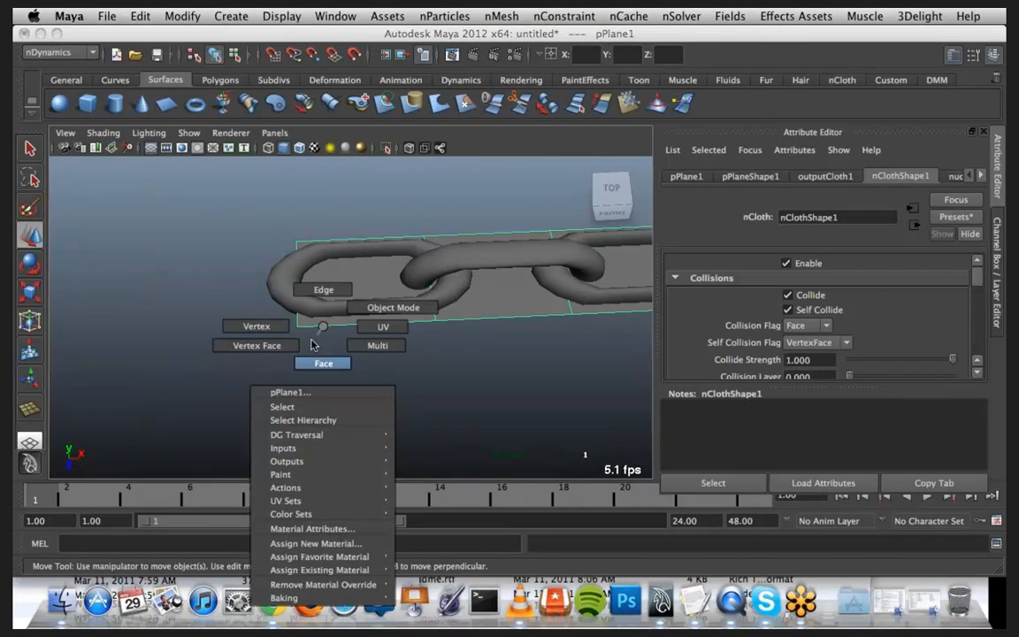
left_click(269, 327)
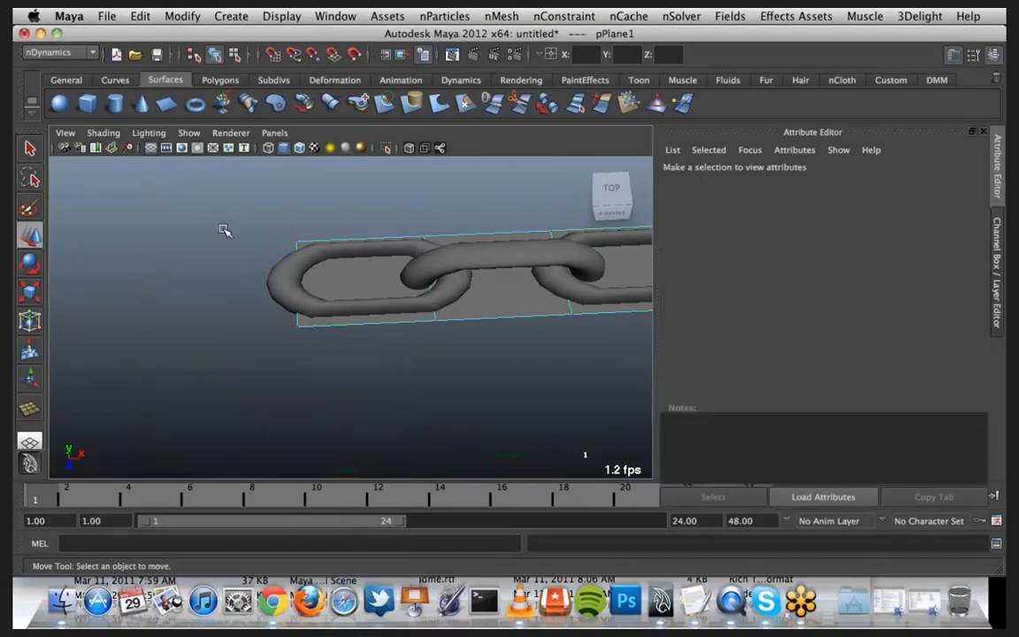
left_click_drag(222, 227, 334, 358)
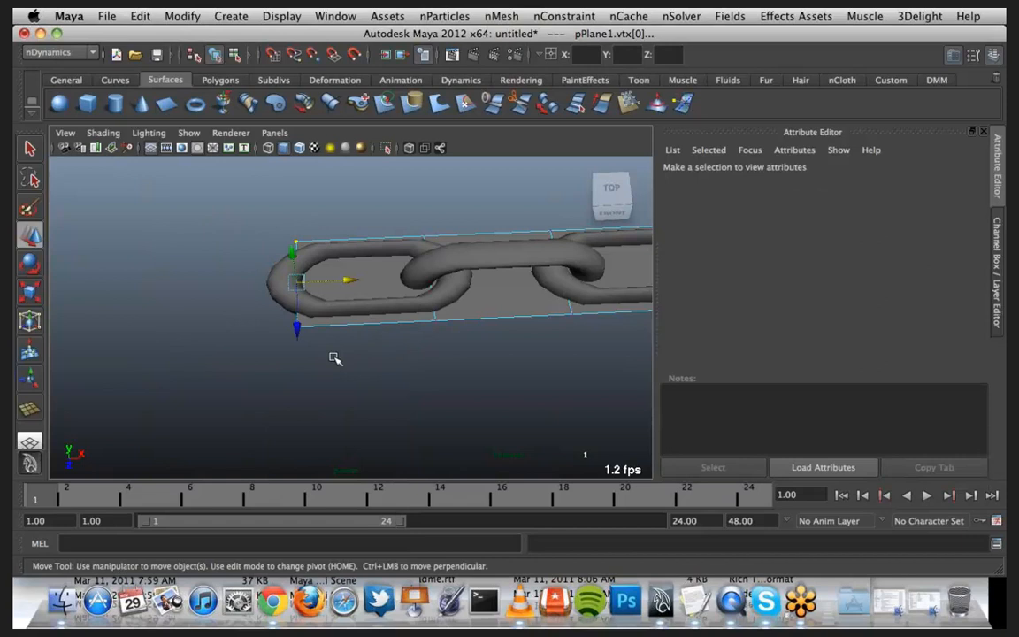
left_click(553, 16)
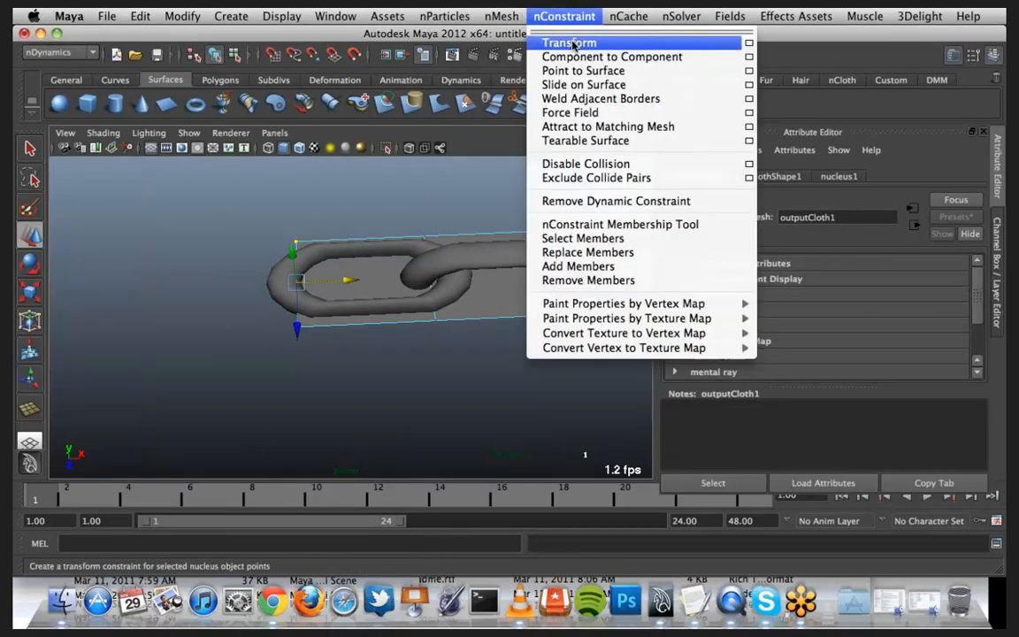
left_click(571, 44)
Step: Select pTorus1 through pTorus16 in the Outliner, adding pPlane1 last to the selection
scroll(368, 343, "down", 5)
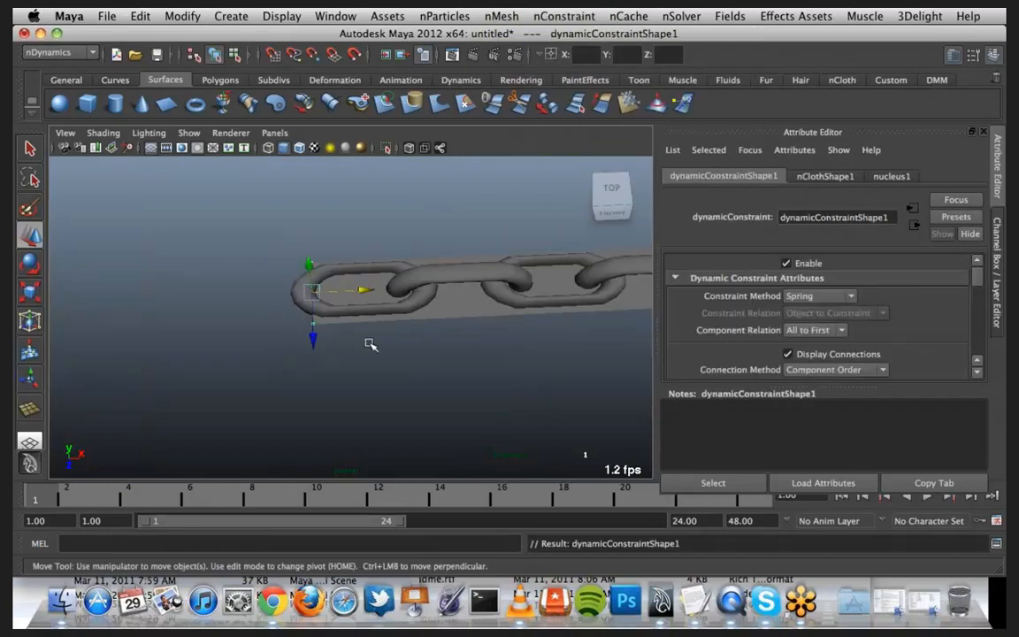
left_click_drag(400, 342, 216, 276, "alt")
scroll(334, 331, "up", 5)
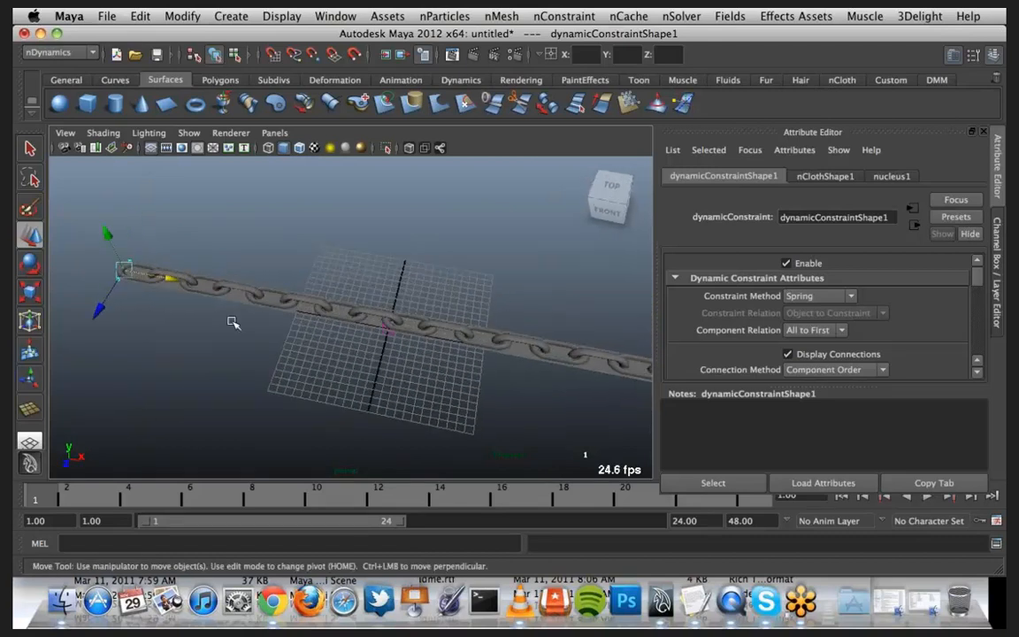
left_click(336, 18)
left_click(369, 139)
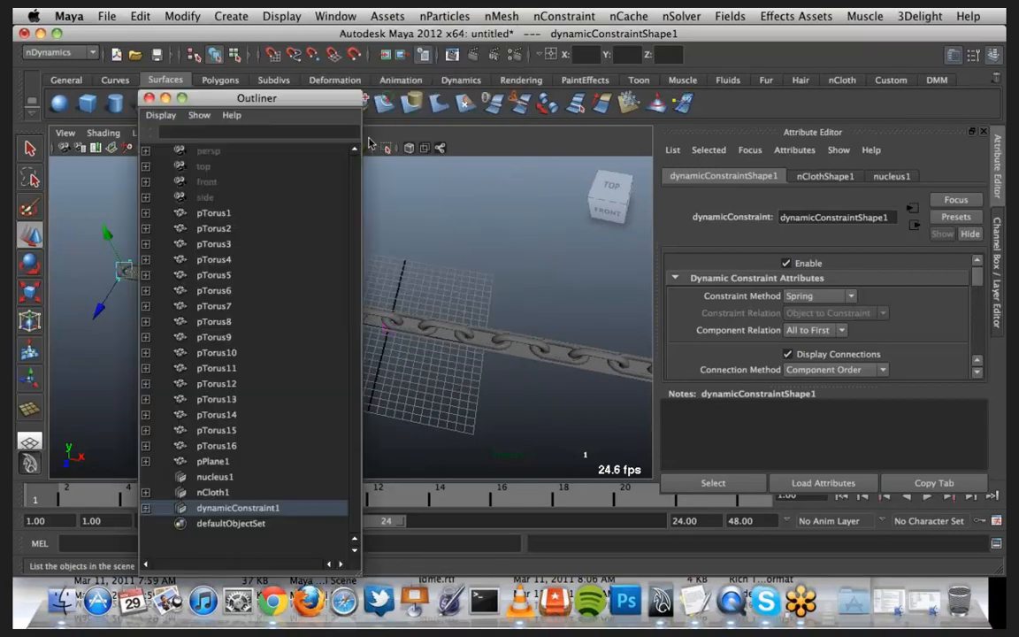
left_click_drag(311, 99, 821, 51)
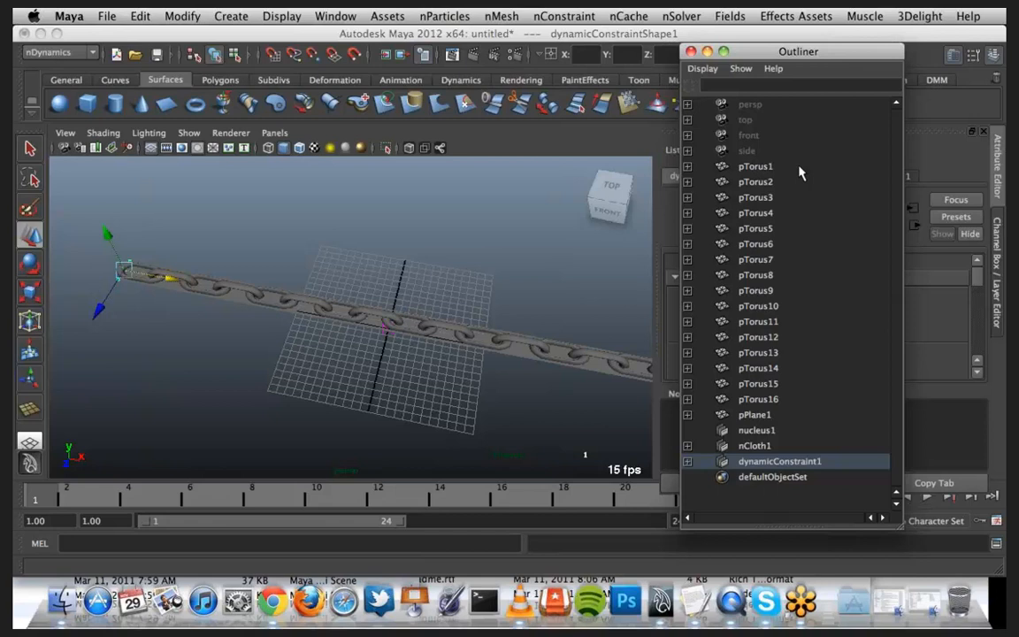
left_click(799, 168)
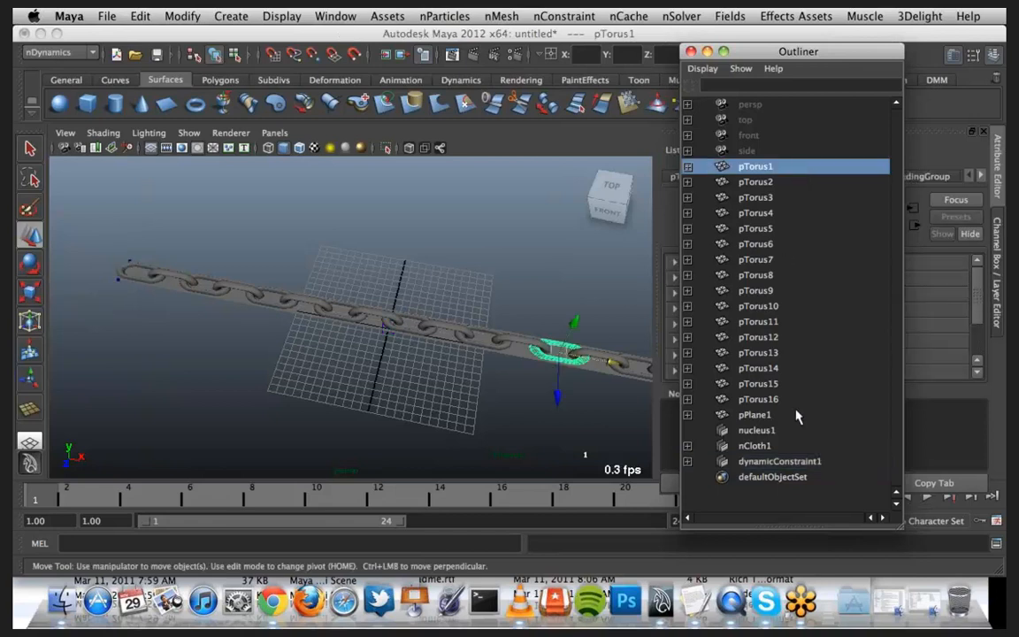
left_click(796, 402, "shift")
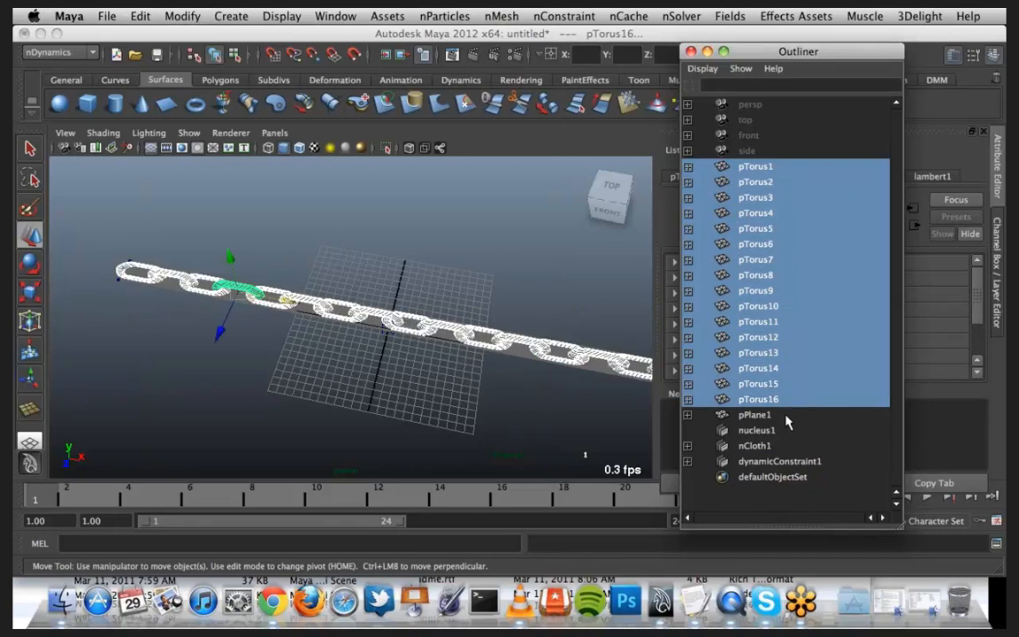
left_click(786, 417, "ctrl")
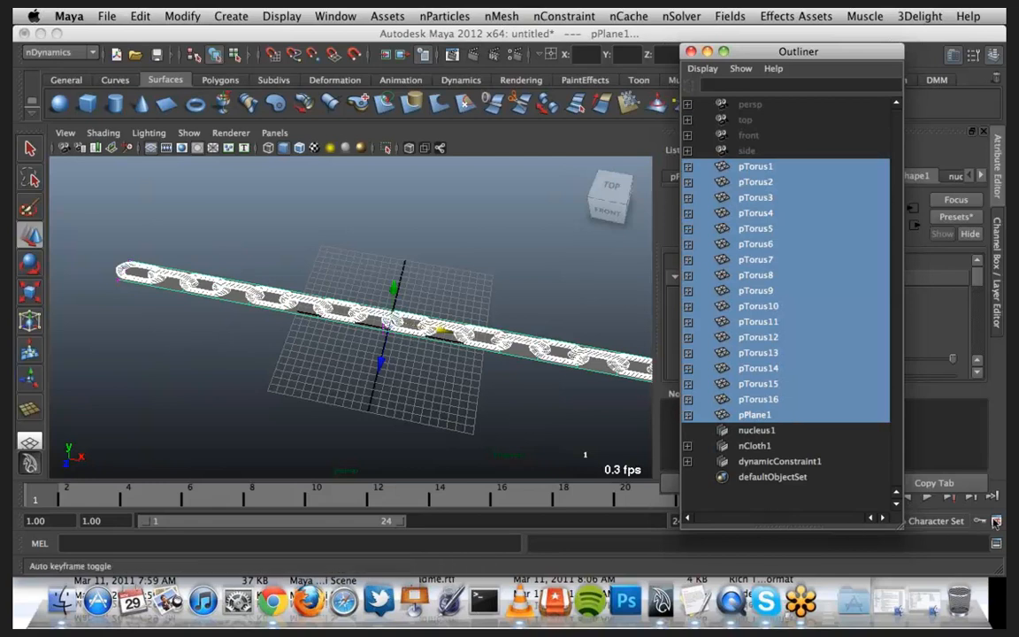
Step: Source the script parentToSurface.mel from Desktop/MayaClass/class05/oilFire/scripts in the Script Editor
left_click(996, 545)
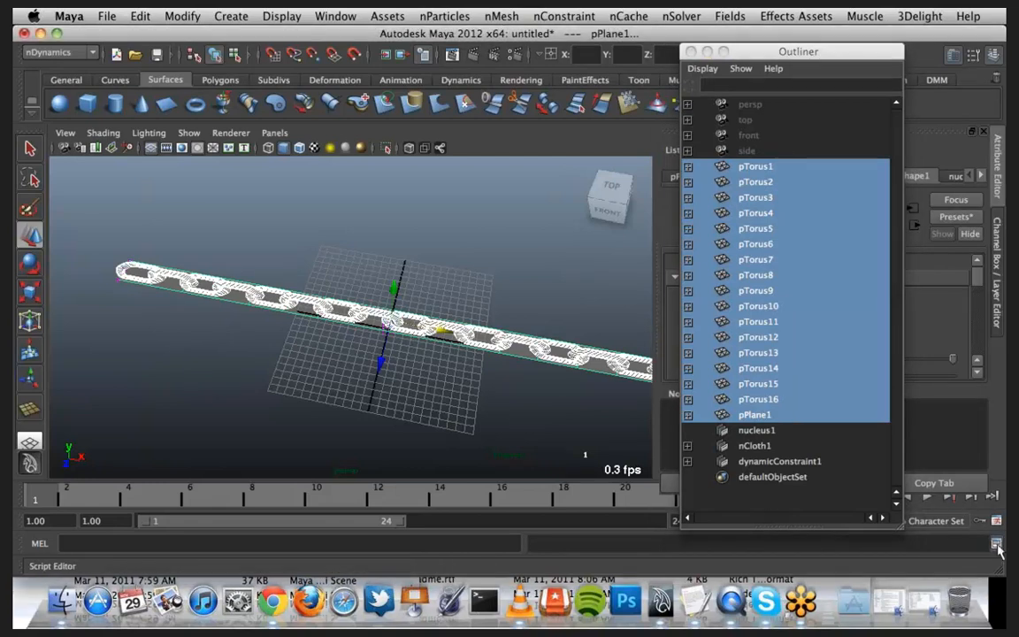
left_click(997, 545)
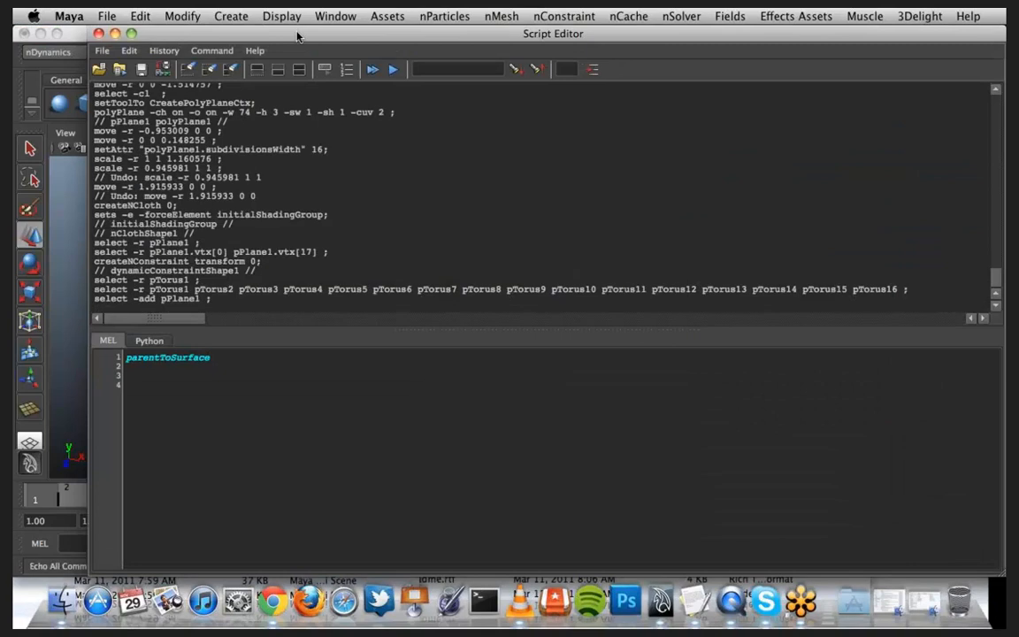
left_click_drag(345, 29, 561, 162)
left_click(368, 176)
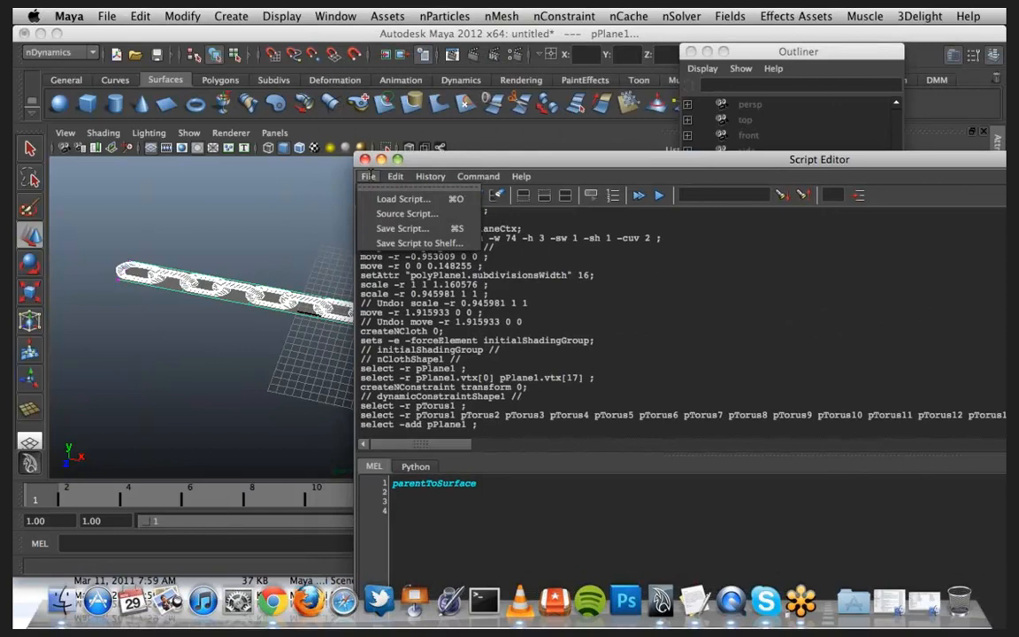
left_click(382, 214)
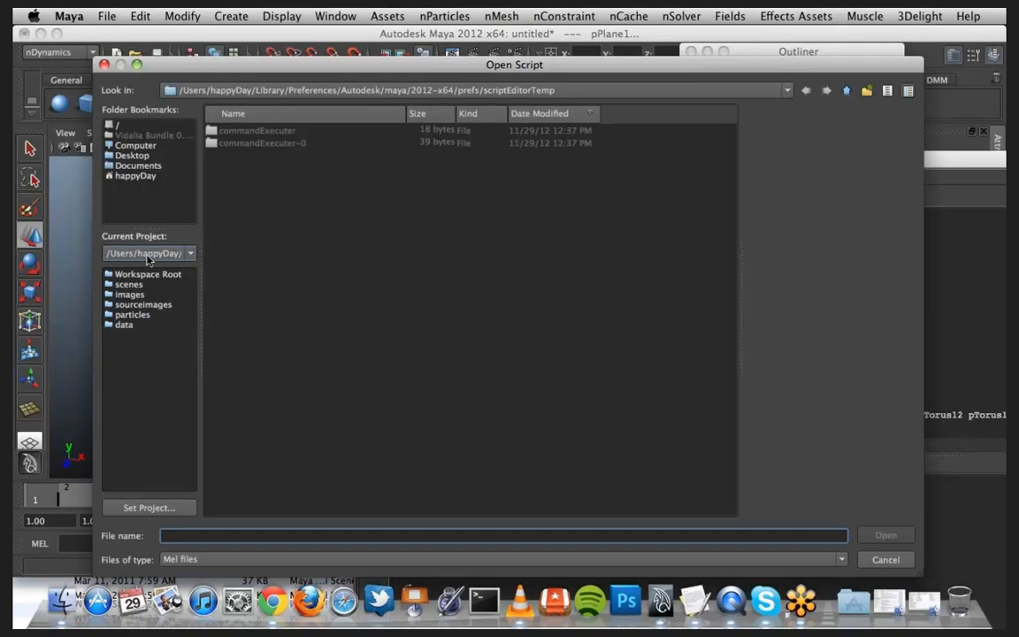
left_click(141, 155)
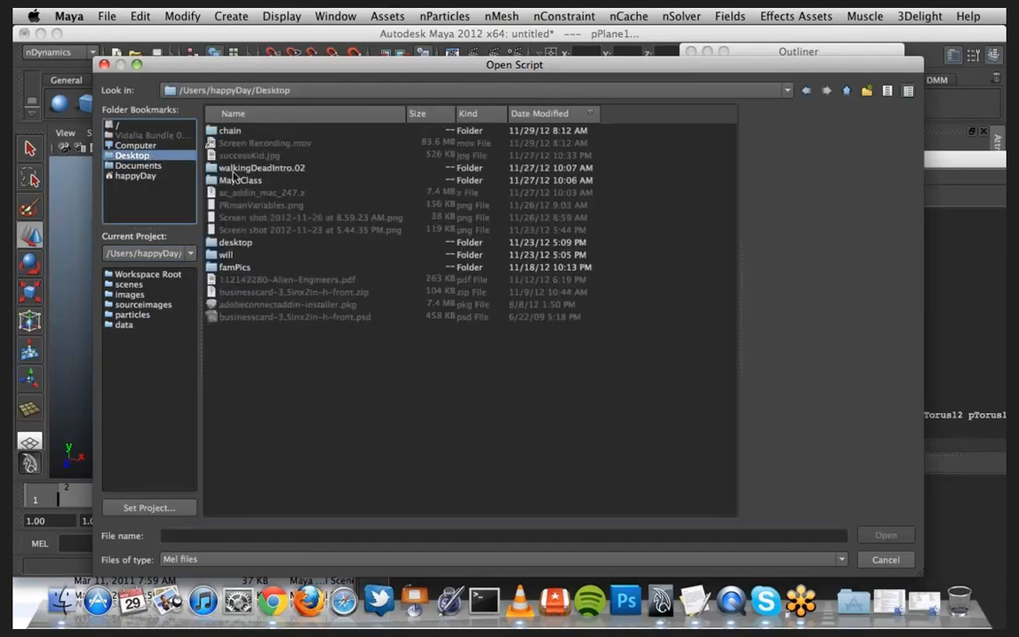
double_click(236, 181)
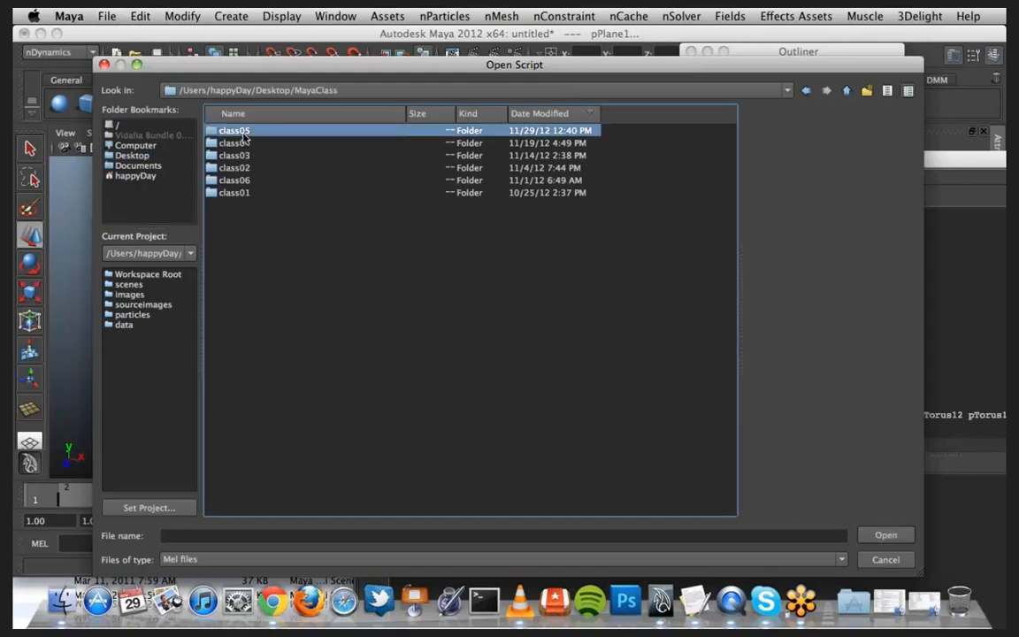
double_click(225, 130)
double_click(237, 157)
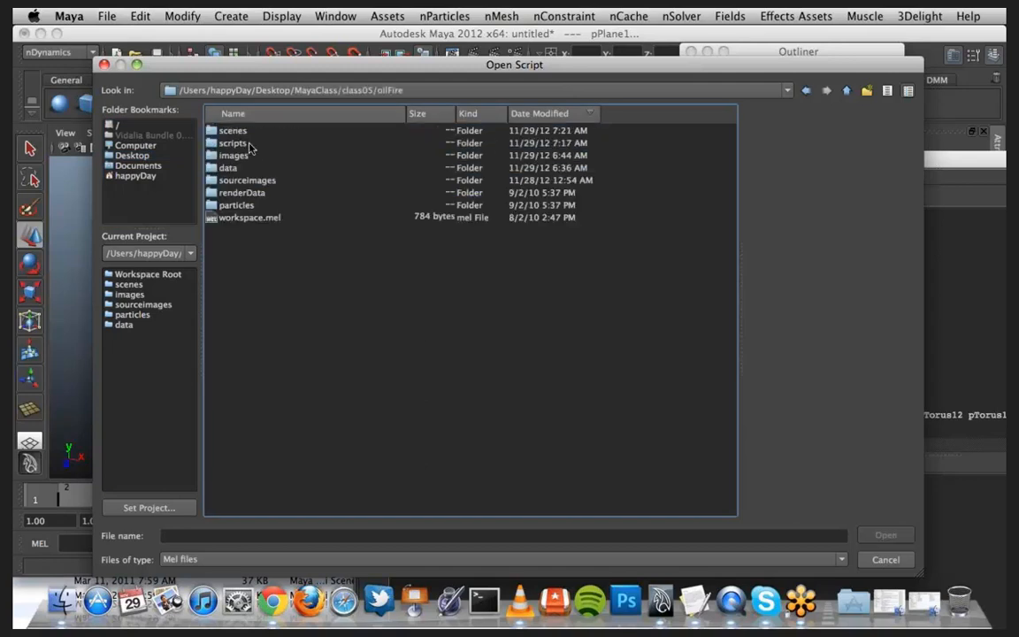
double_click(237, 143)
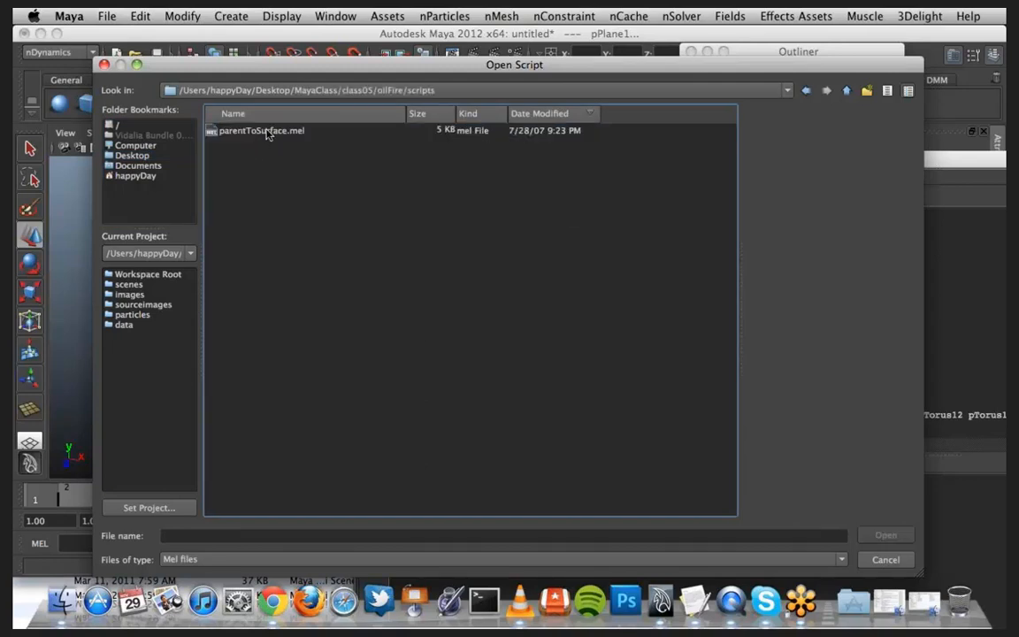
left_click(240, 130)
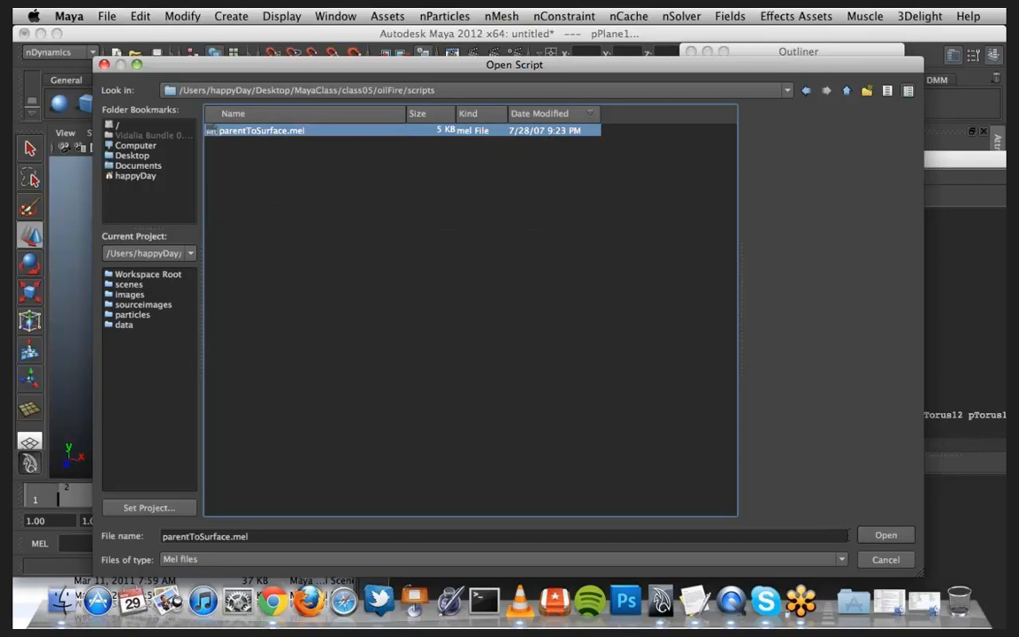
left_click(884, 535)
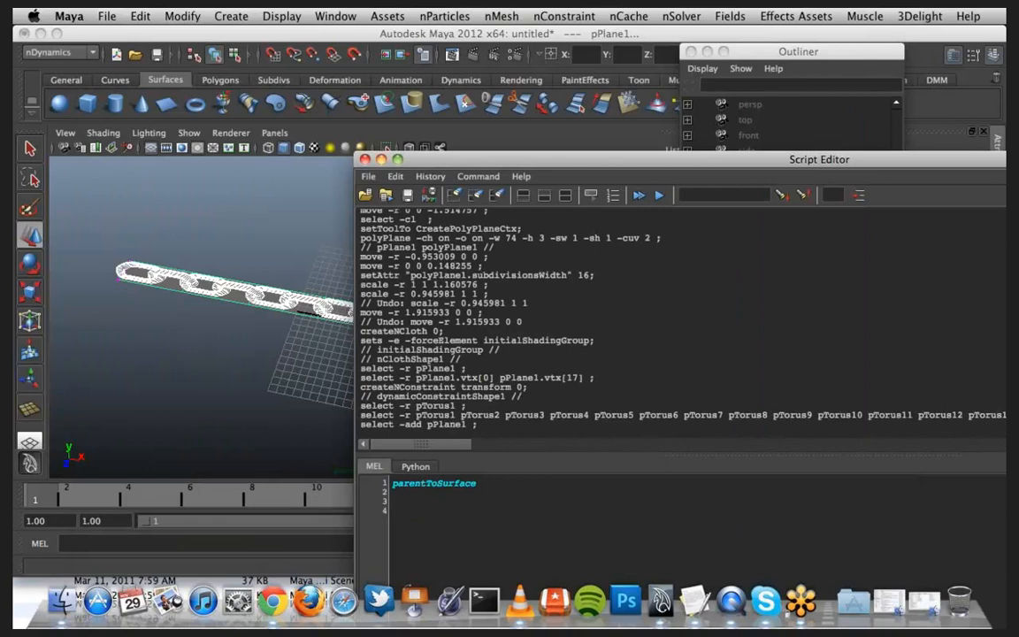
Step: Execute the MEL command parentToSurface to attach all selected chain links to the cloth plane
key("super+Tab")
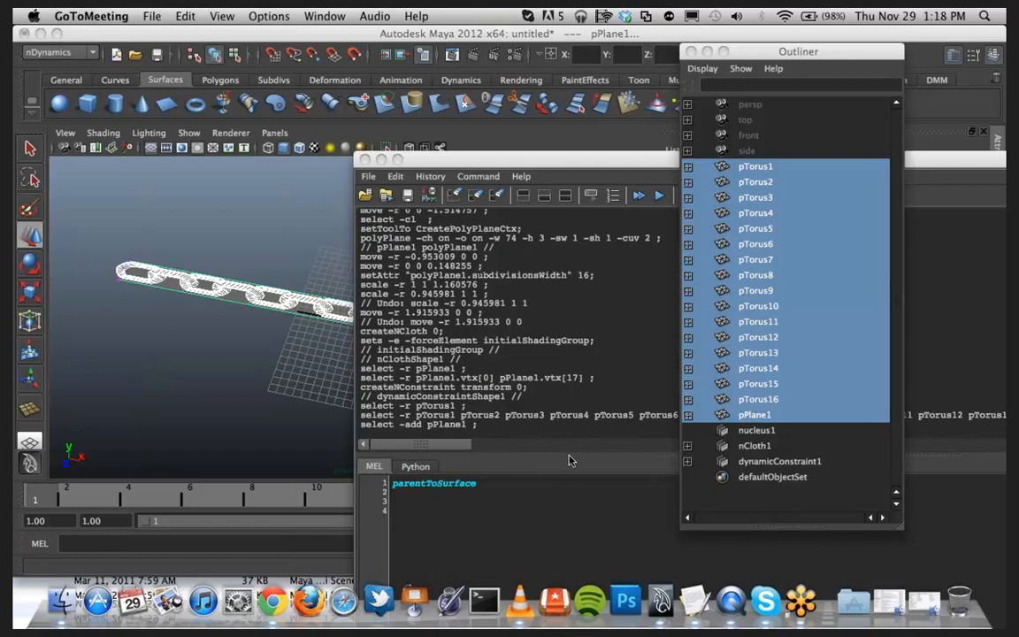
left_click(491, 486)
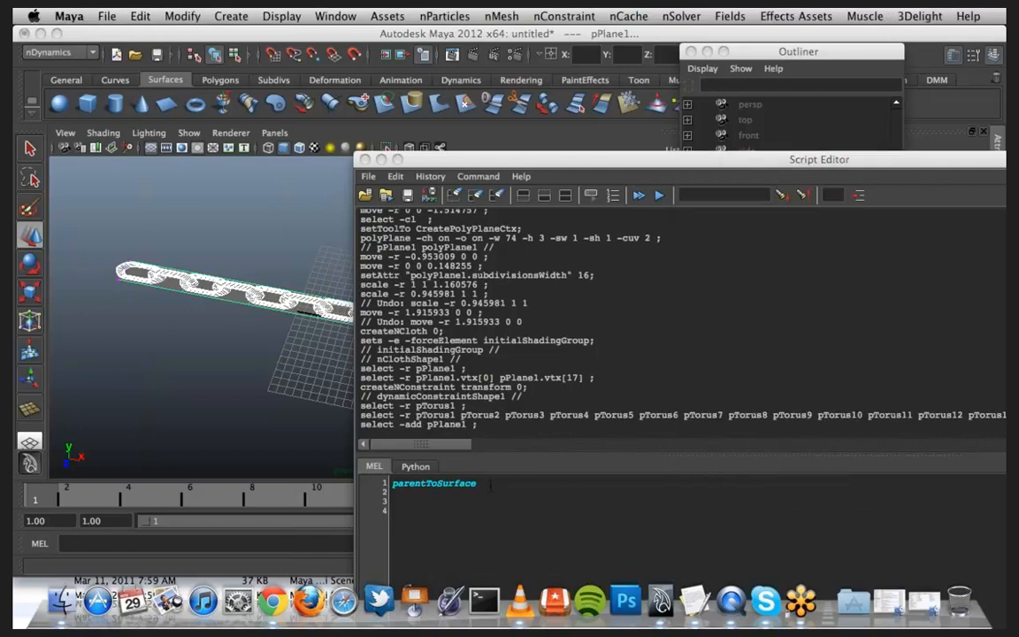
key("super+a")
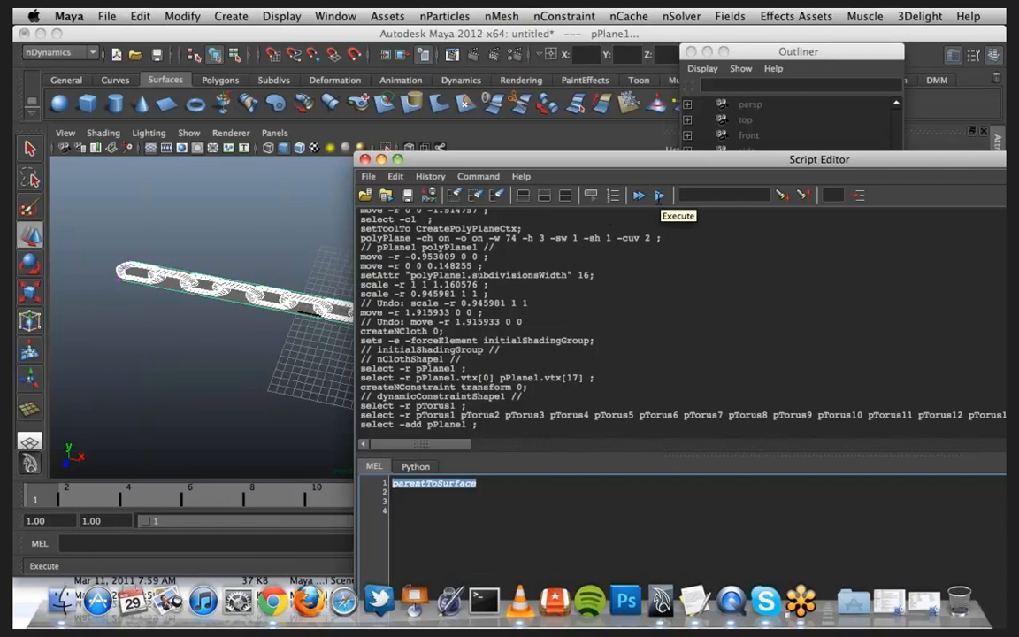
left_click(659, 196)
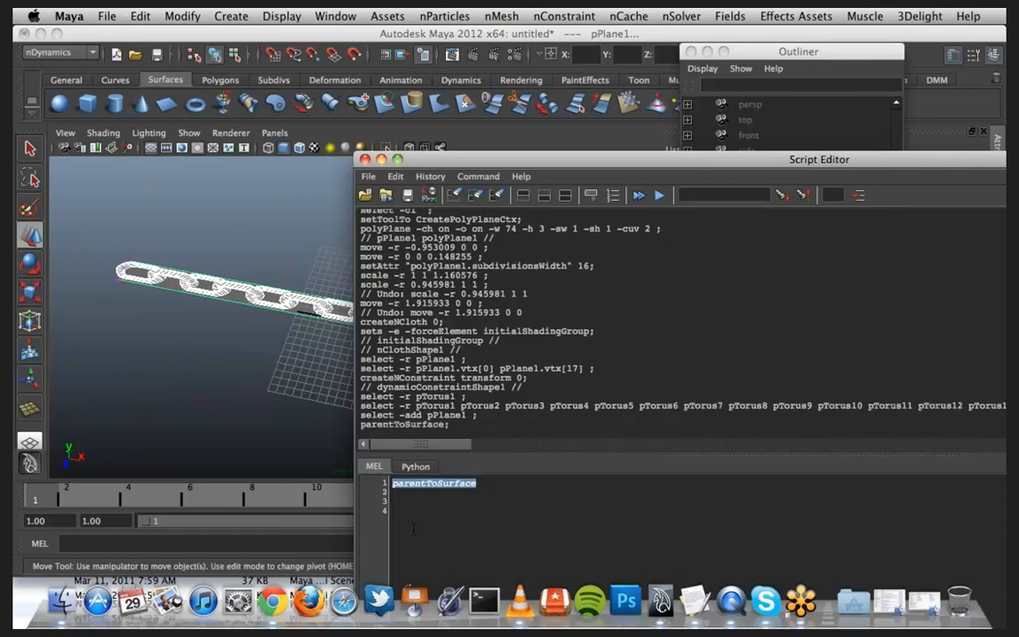
Step: Minimize the Script Editor and inspect the chain links and their follicles along the cloth plane from several angles
left_click(381, 160)
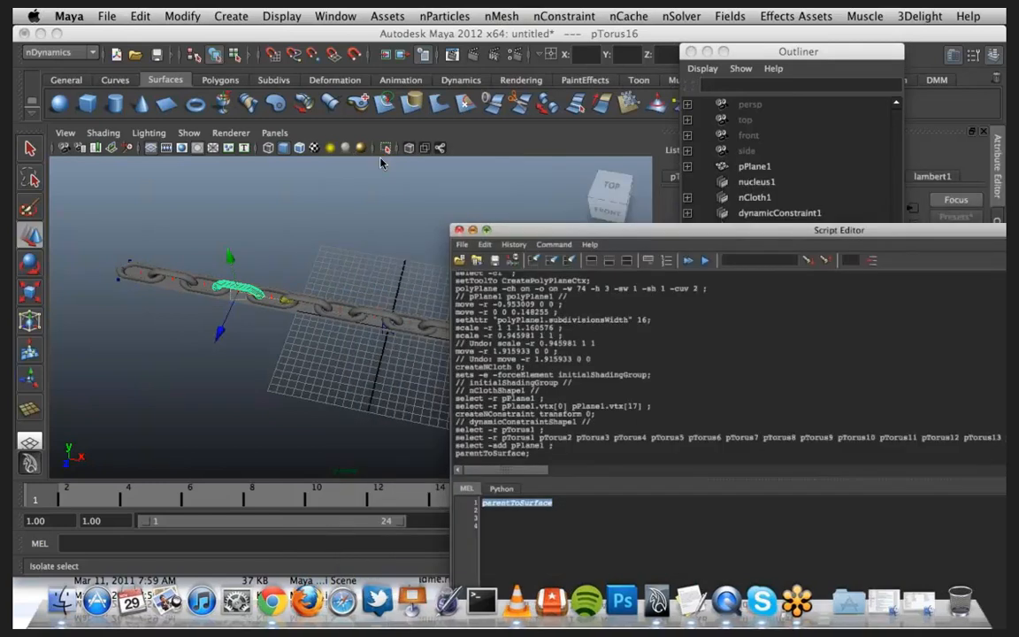
middle_click_drag(380, 388, 352, 380, "alt")
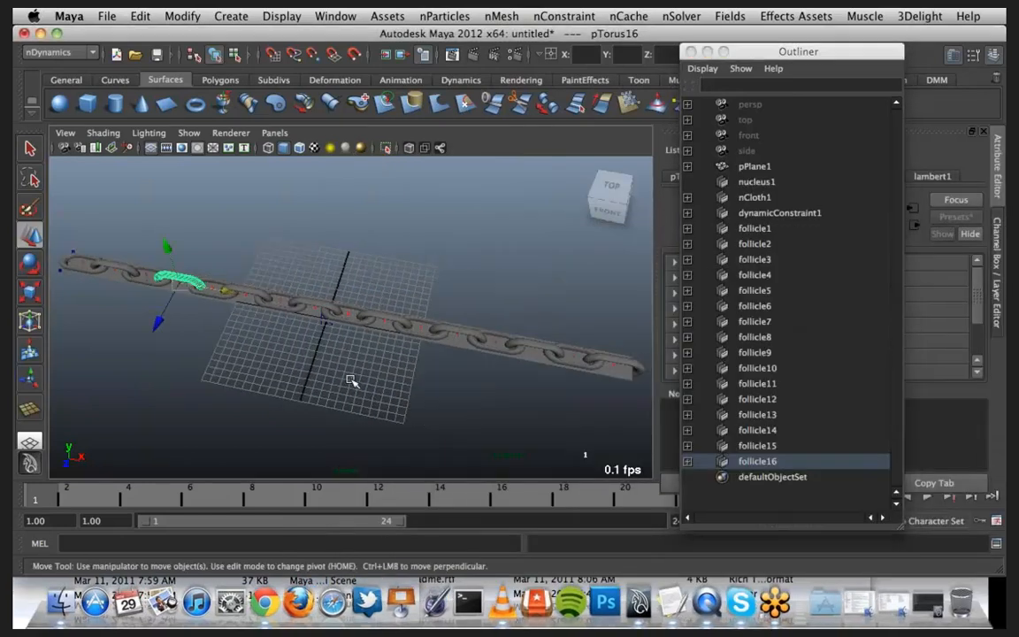
left_click_drag(351, 379, 391, 351, "alt")
middle_click_drag(283, 370, 346, 371, "alt")
right_click_drag(346, 371, 456, 373, "alt")
left_click_drag(457, 372, 184, 338, "alt")
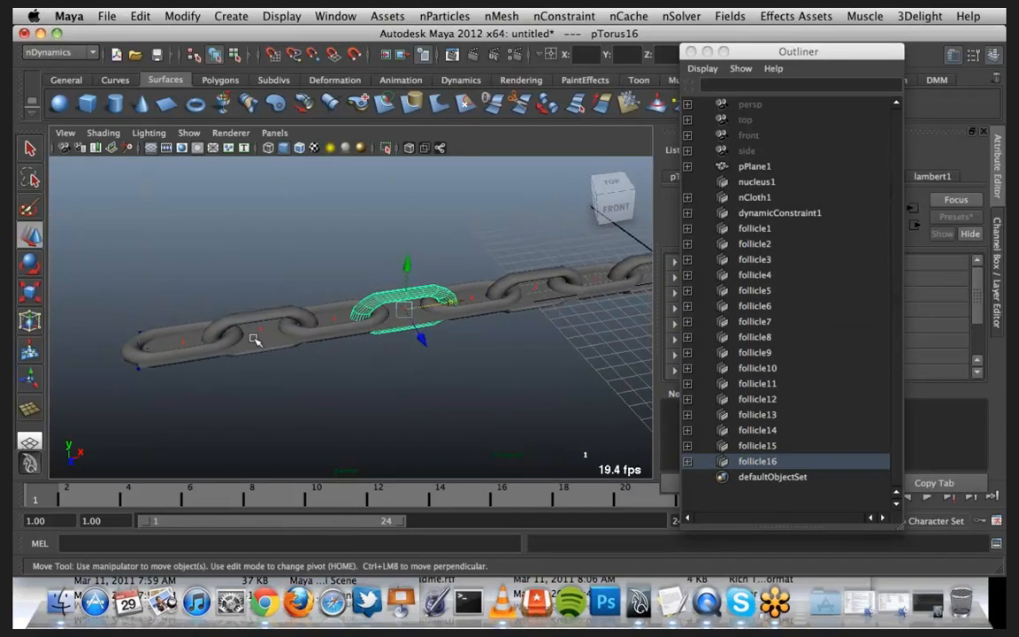
left_click_drag(370, 425, 431, 380, "alt")
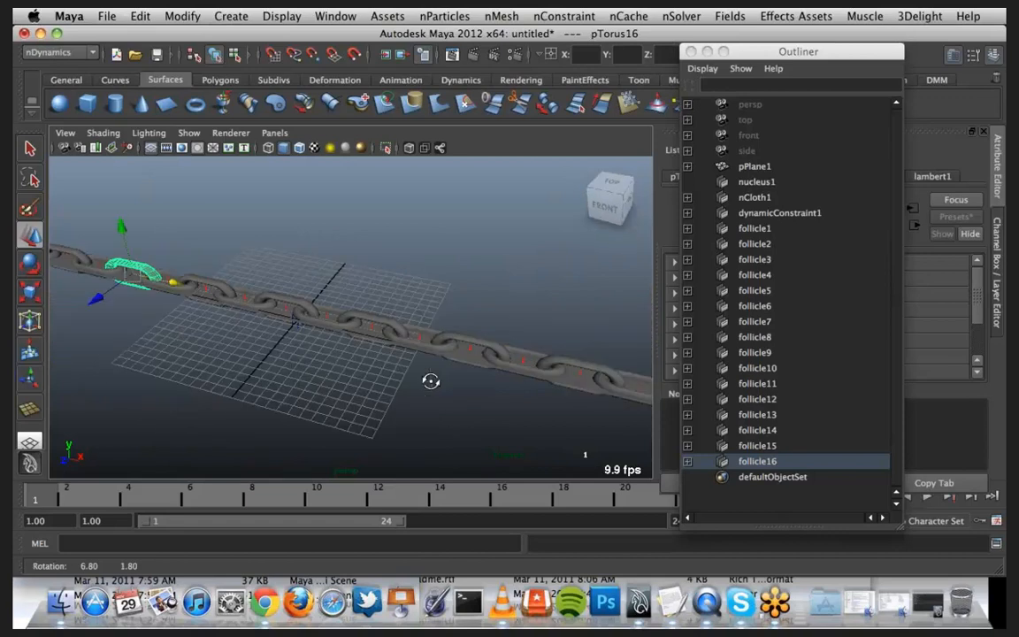
middle_click_drag(431, 381, 557, 350, "alt")
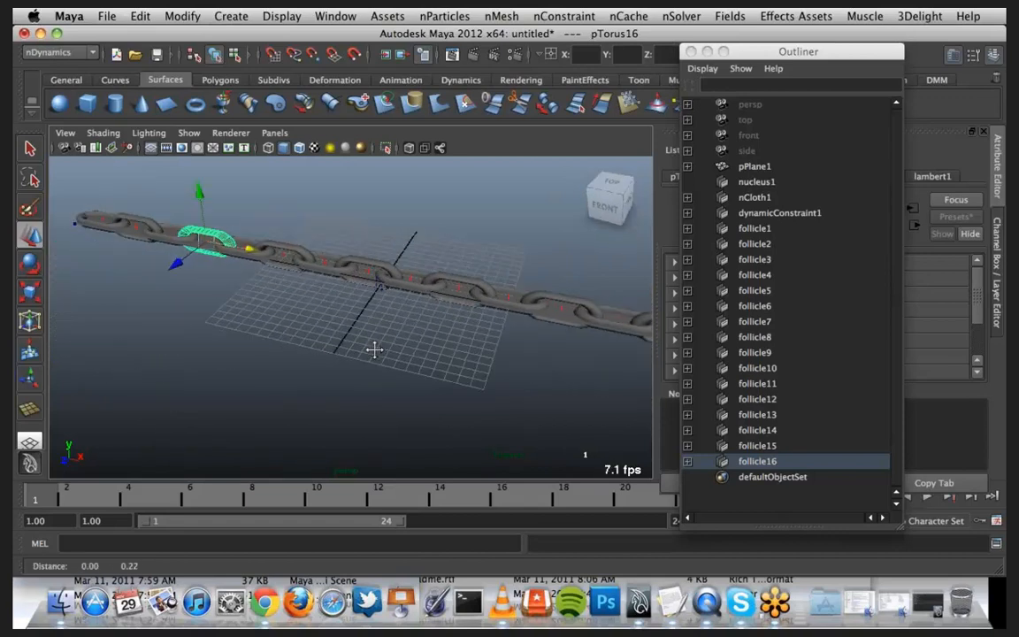
left_click_drag(374, 350, 452, 377, "alt")
right_click_drag(452, 378, 386, 369, "alt")
middle_click_drag(386, 369, 338, 359, "alt")
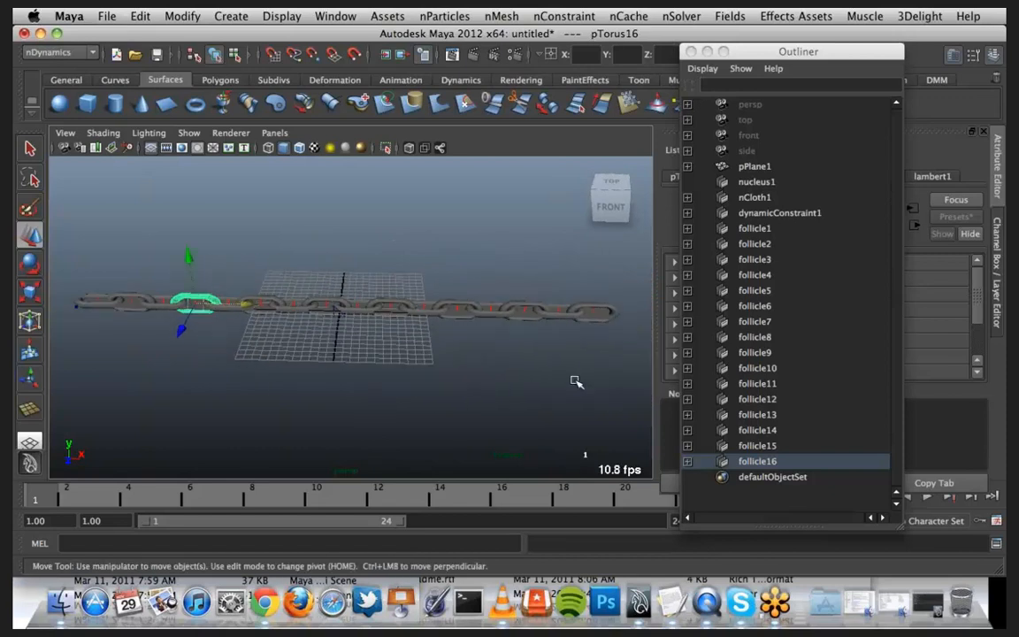
Step: Minimize the Outliner and play the cloth simulation briefly to check that the chain links follow the plane
left_click(705, 51)
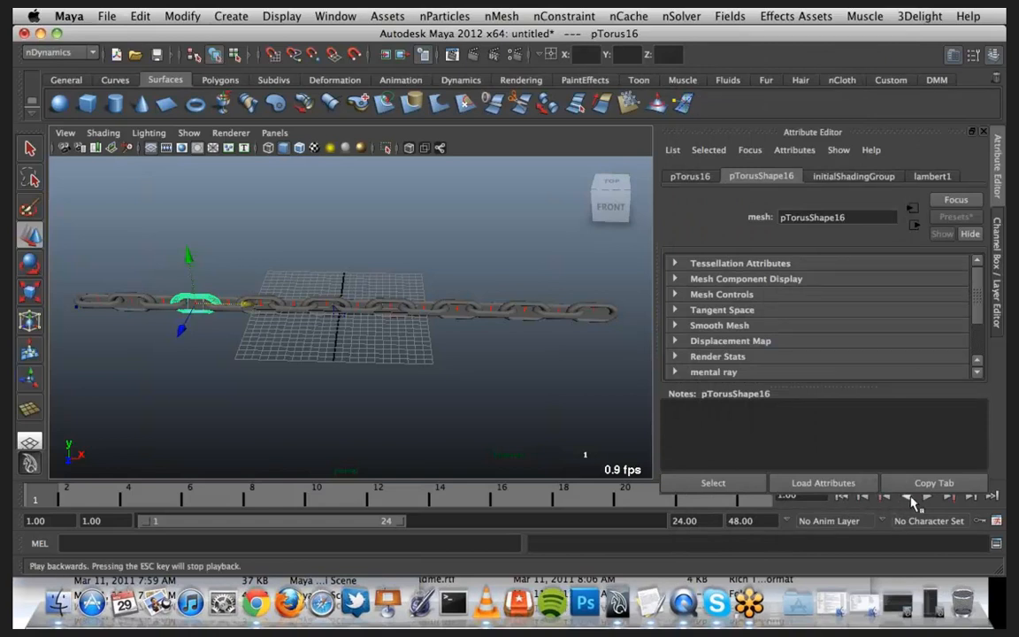
left_click_drag(903, 389, 907, 460)
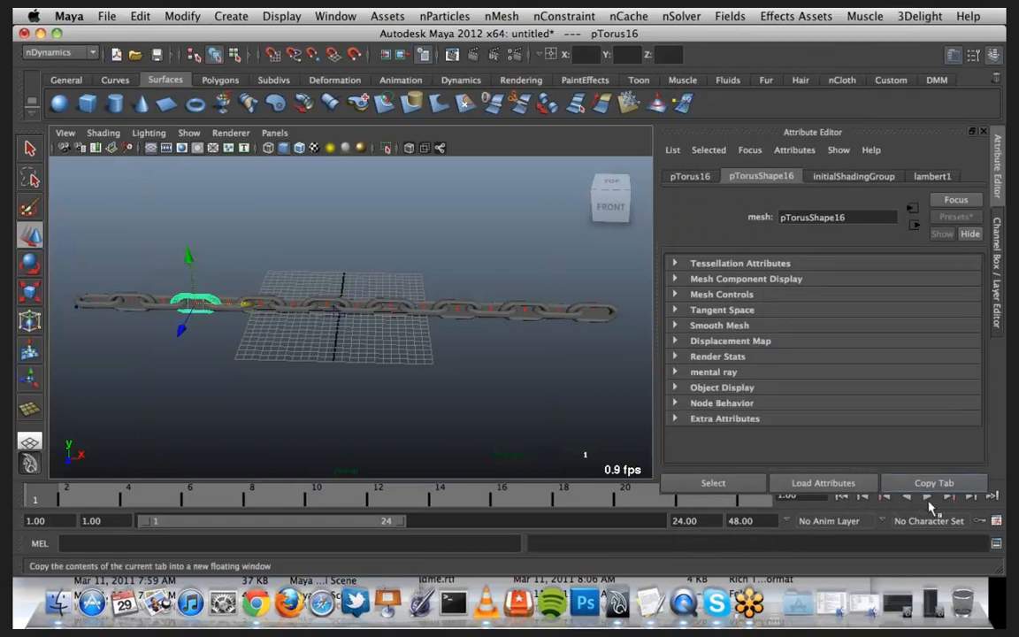
left_click(928, 501)
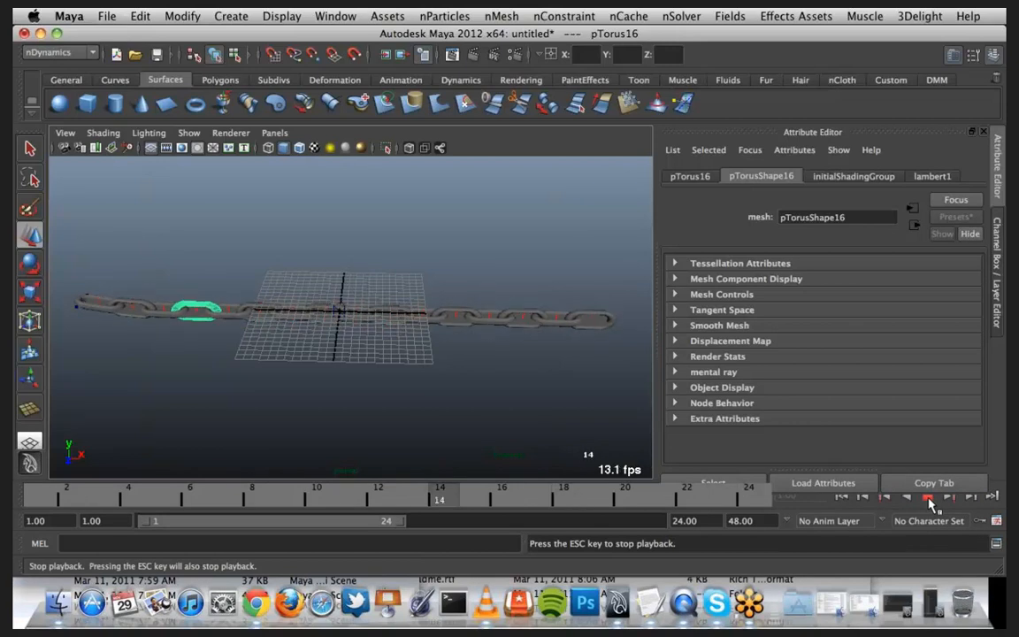
left_click(929, 501)
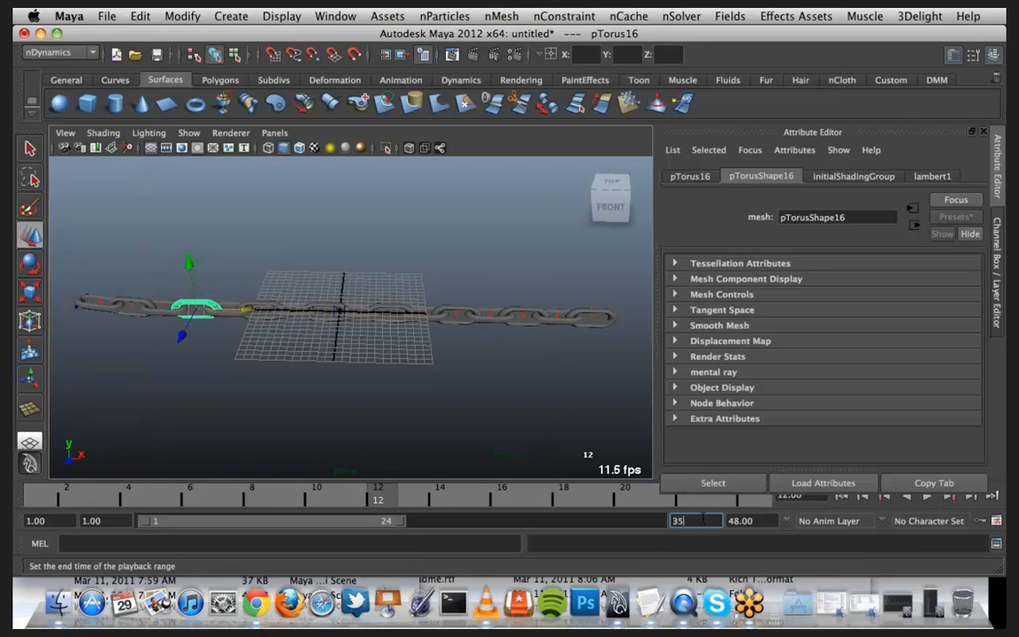
Step: Set the playback range's end time to 350 and play the chain simulation from the first frame
key("Return")
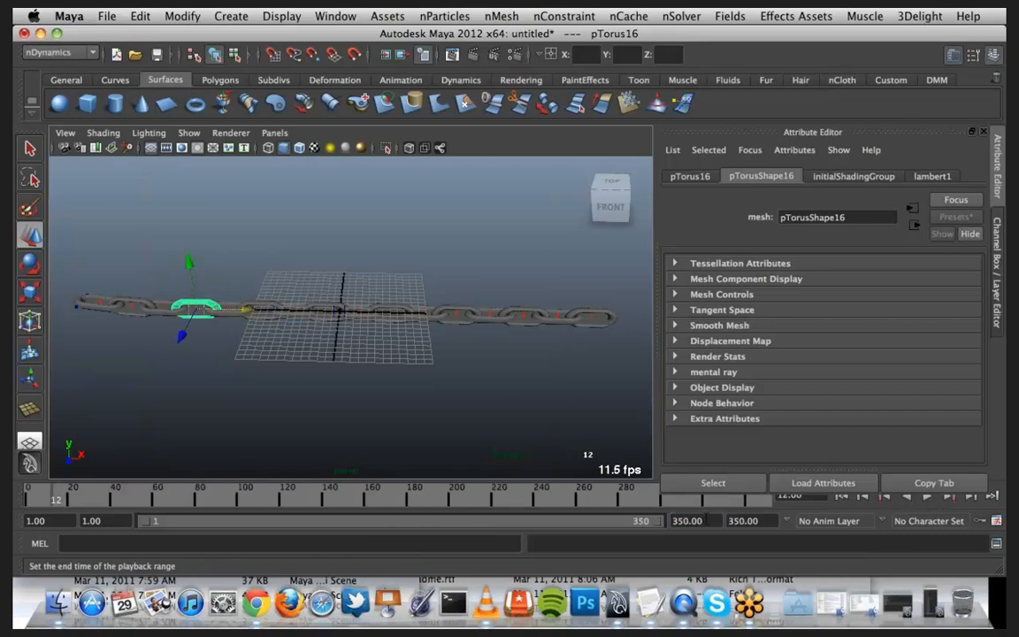
left_click(842, 498)
left_click(927, 496)
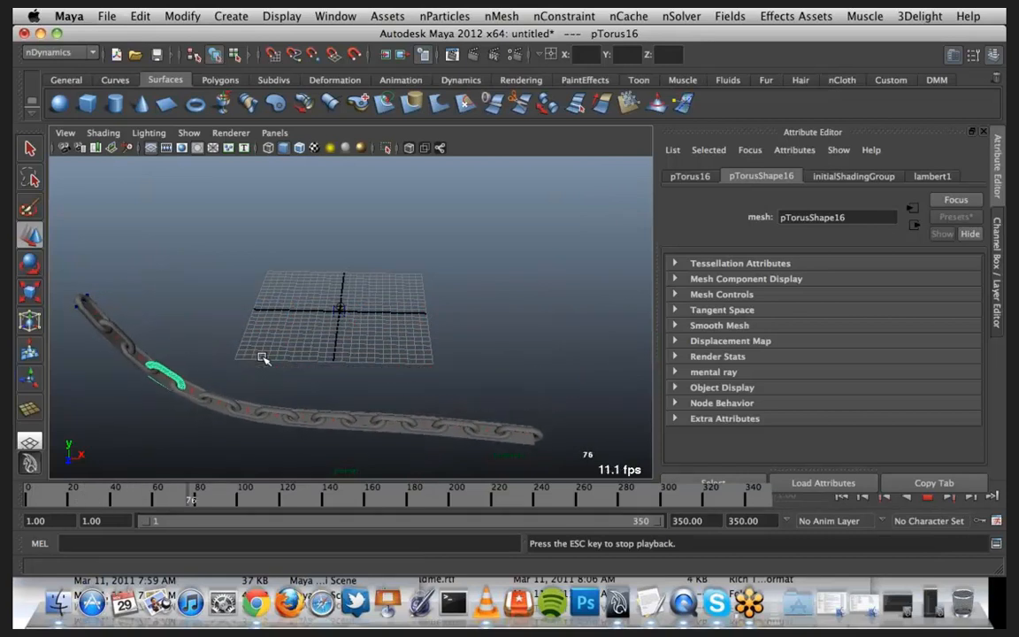
Step: Clear the Outliner and Script Editor from the viewport, stop playback, deselect the link and rewind to frame 1
key("super+Tab")
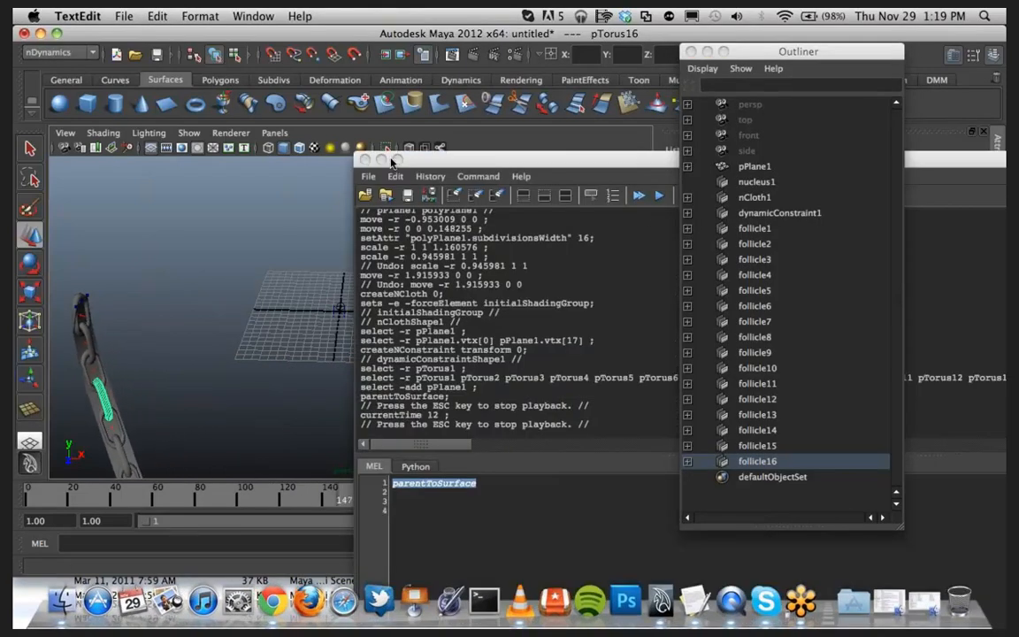
left_click(707, 51)
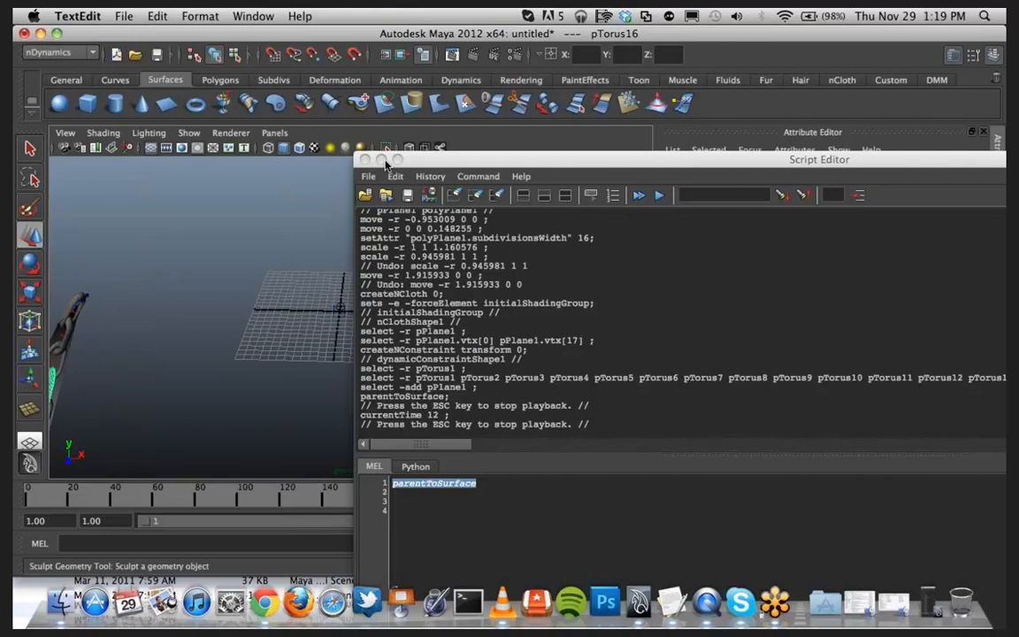
left_click_drag(433, 160, 427, 204)
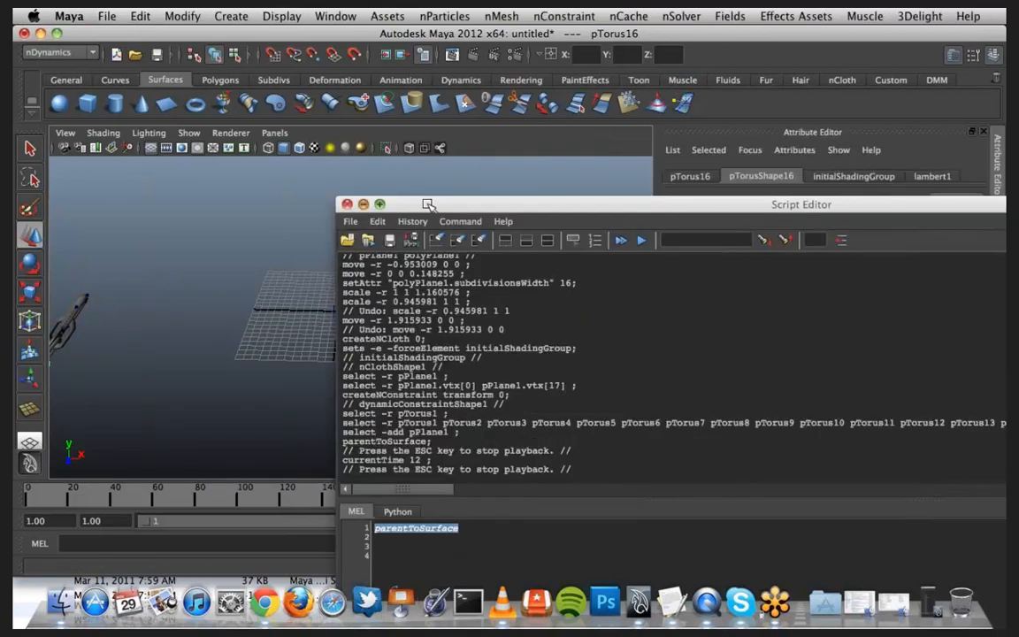
double_click(427, 204)
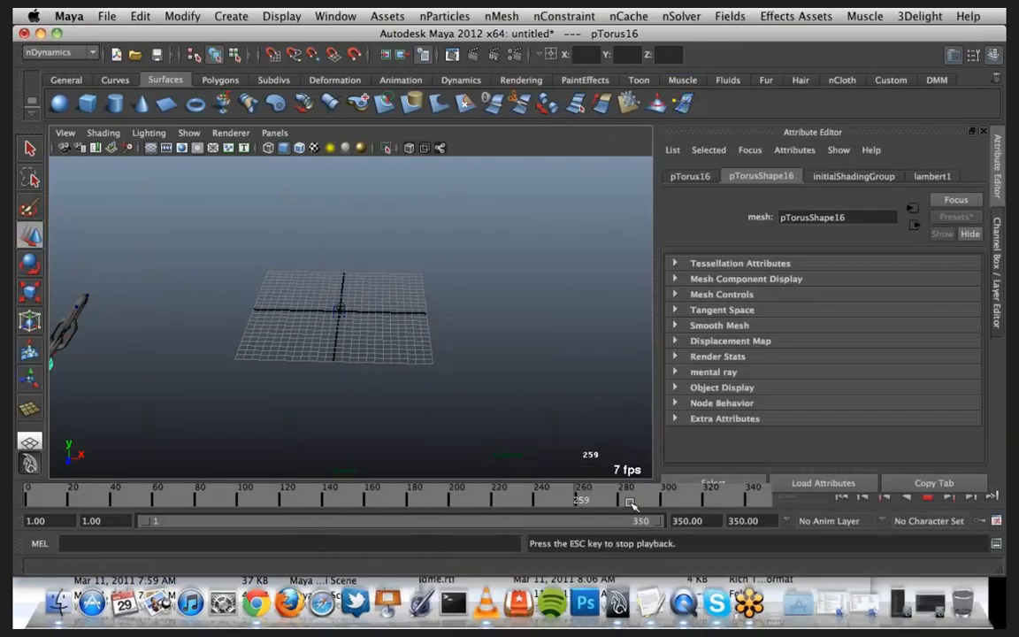
left_click(927, 497)
left_click(529, 401)
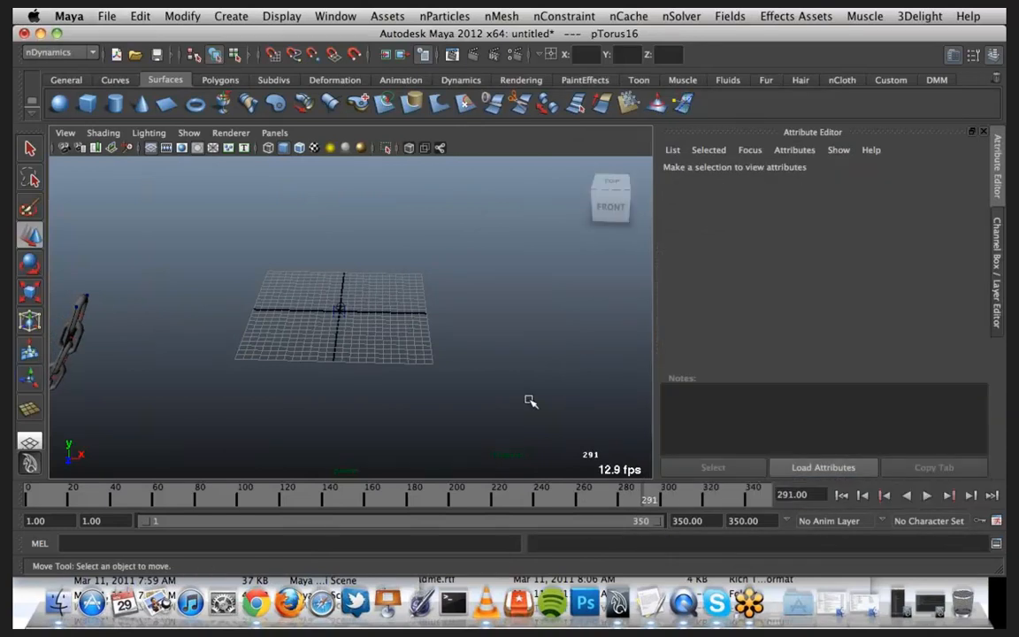
left_click(842, 497)
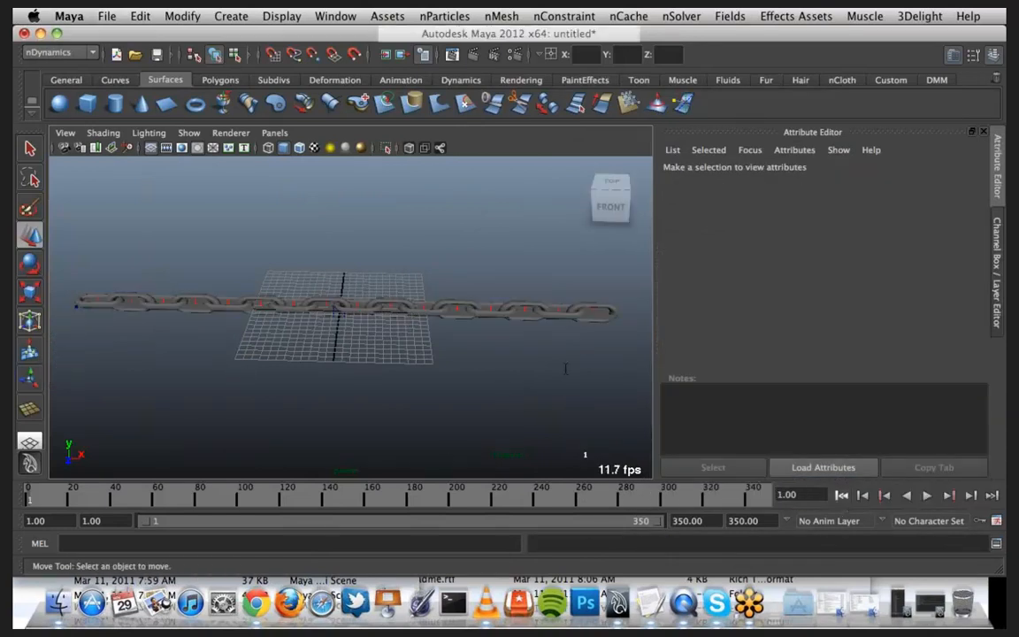
Step: Review the location of parentToSurface.mel in the Script Editor's Open Script dialog, leaving the script unopened
left_click(996, 544)
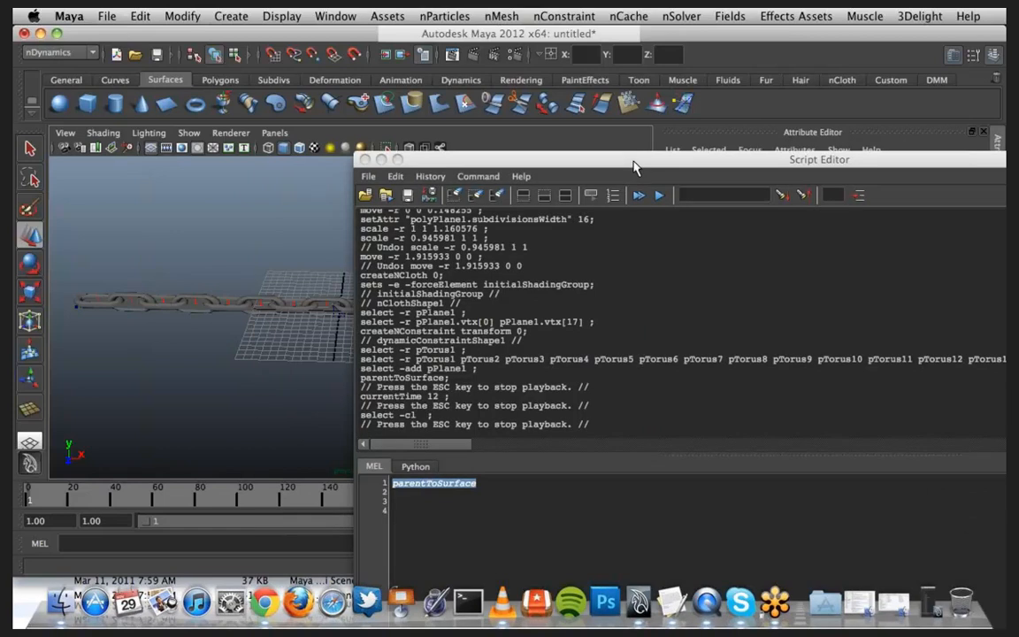
left_click_drag(550, 157, 445, 66)
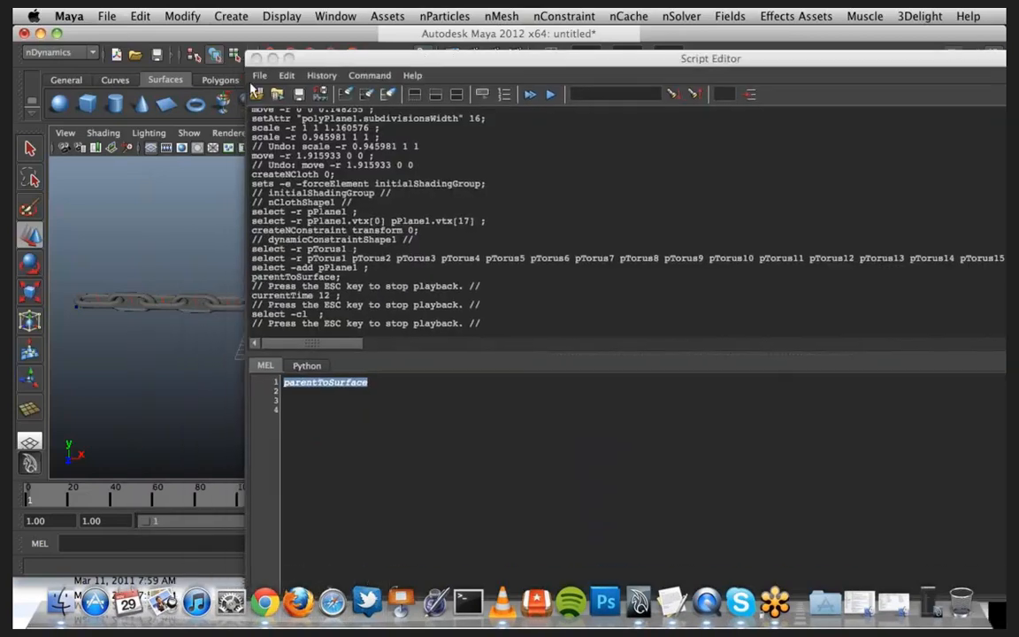
left_click(260, 75)
left_click(297, 99)
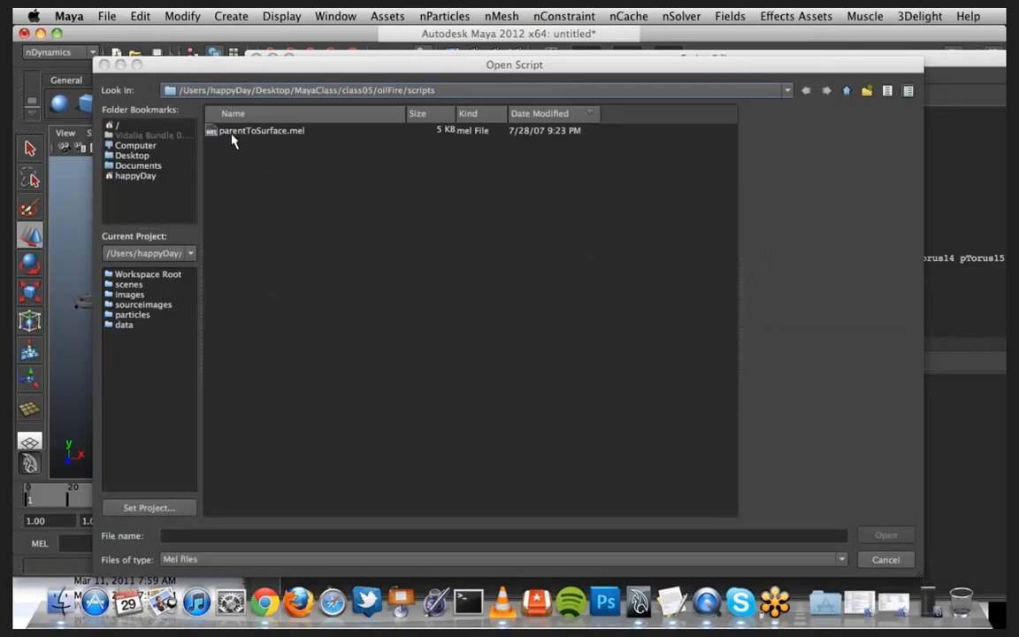
left_click(234, 133)
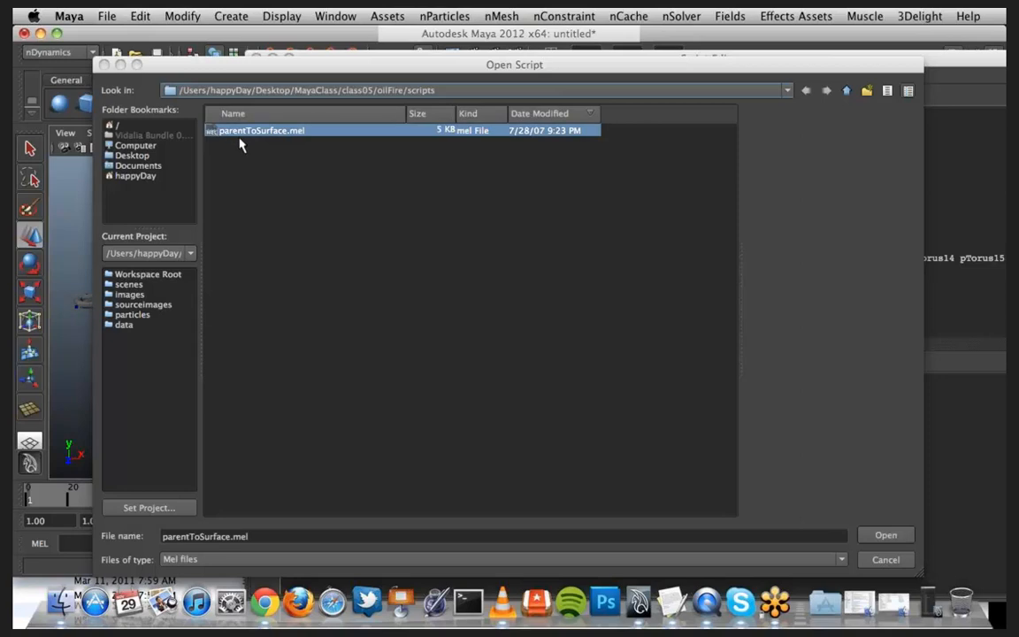
left_click(869, 561)
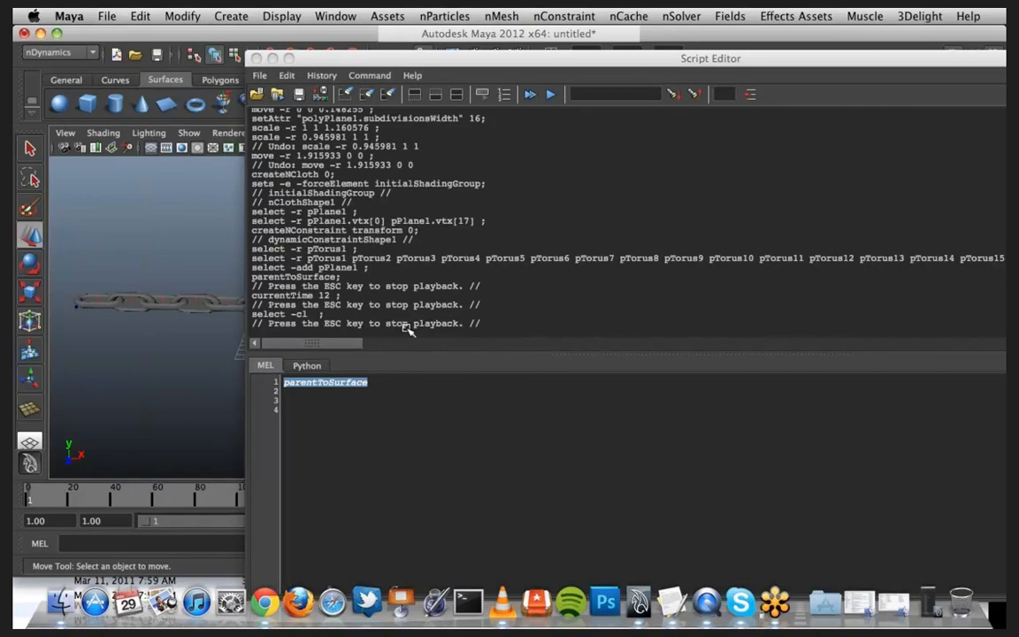
Step: Try to retype the parentToSurface command in the Script Editor's MEL input
left_click(384, 390)
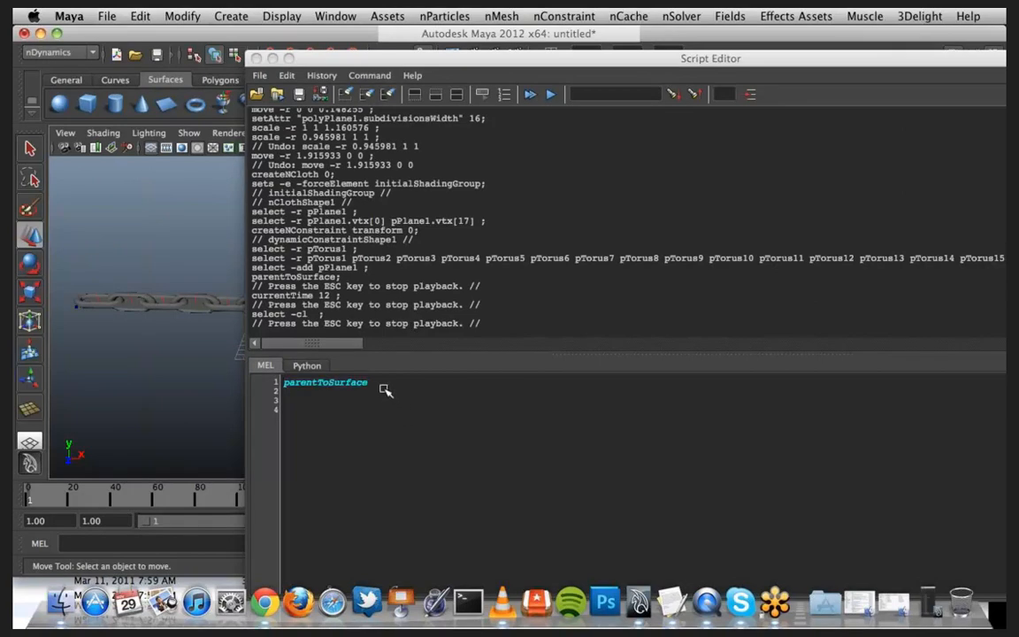
left_click_drag(385, 388, 329, 386)
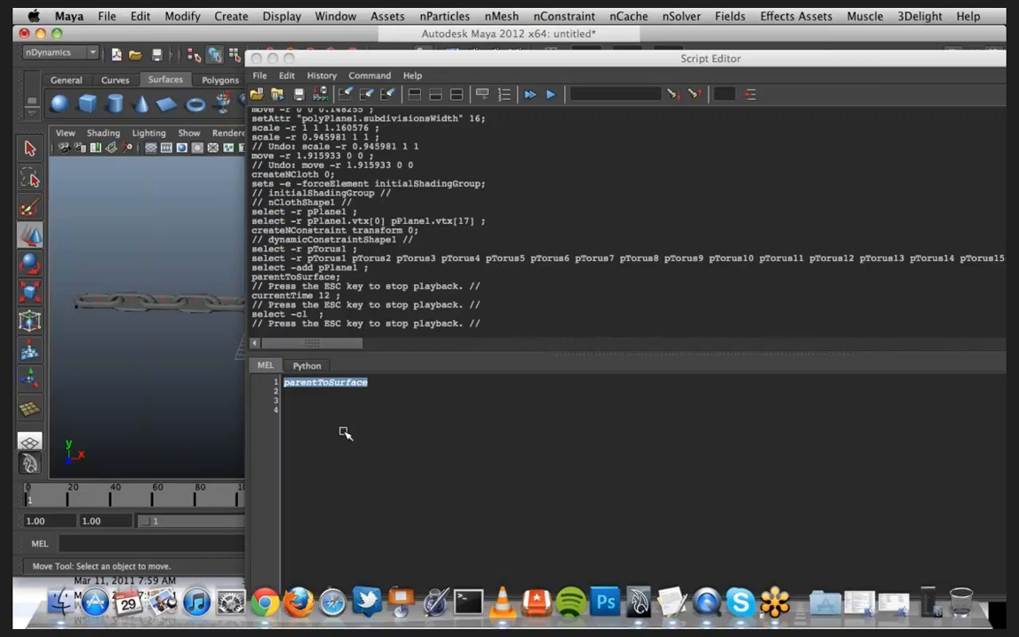
key("p")
key("a")
key("r")
key("e")
key("r")
key("e")
key("t")
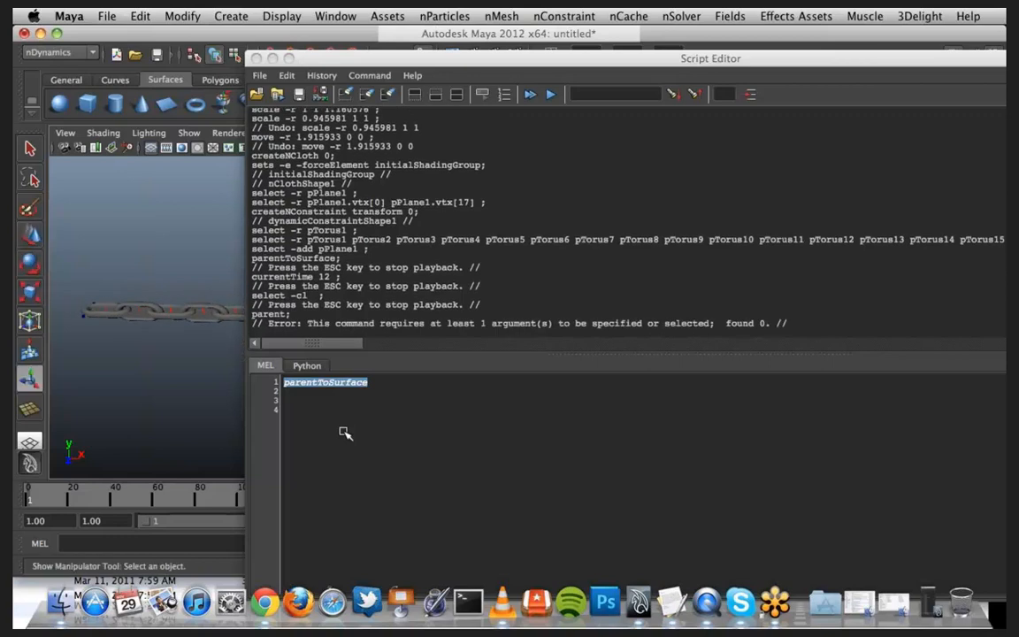
left_click(367, 408)
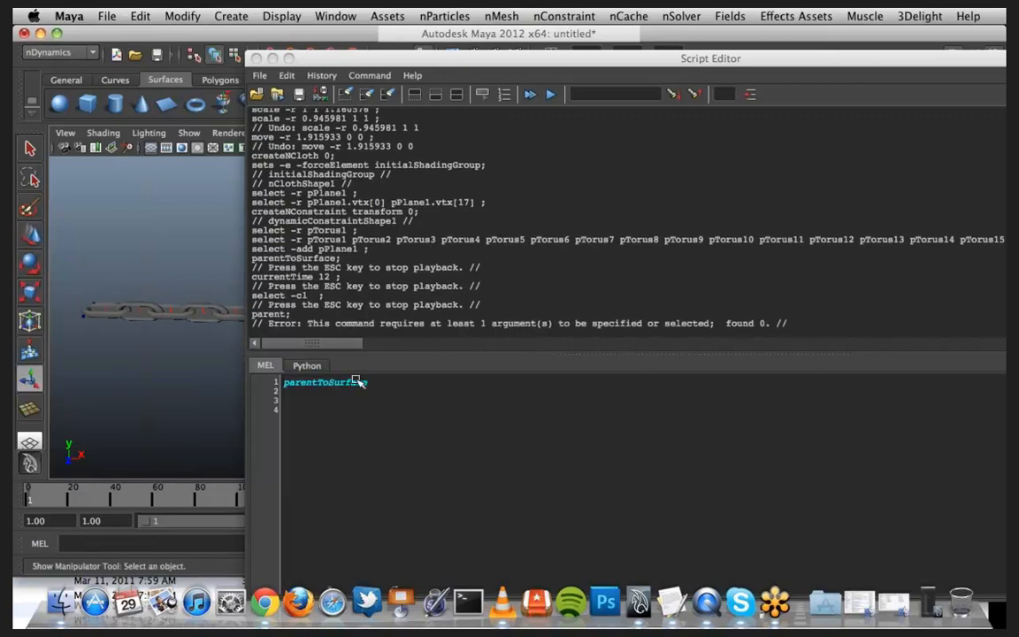
double_click(358, 384)
key("BackSpace")
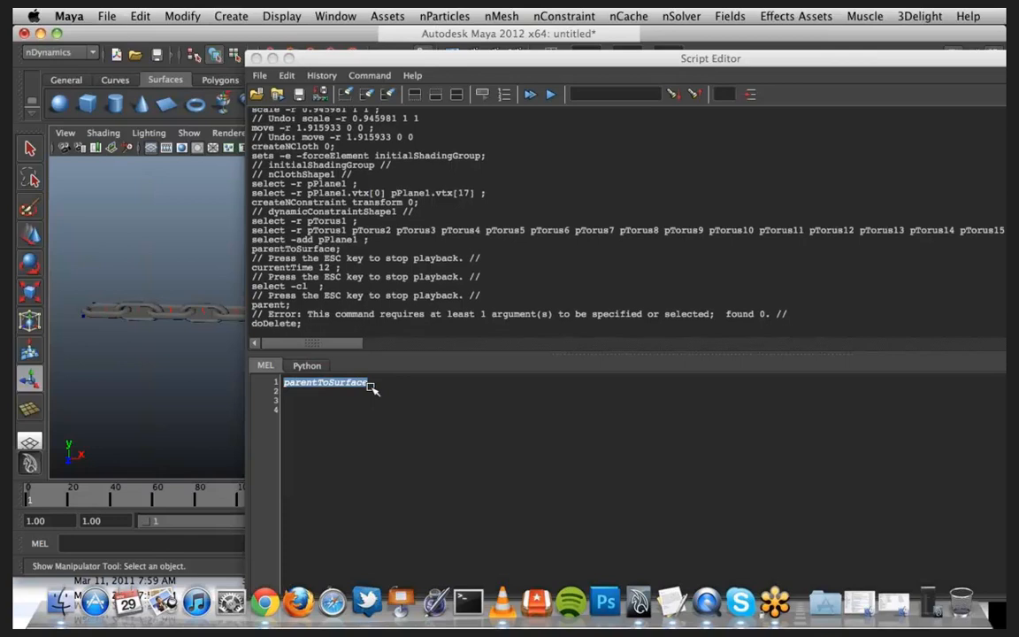
left_click(432, 432)
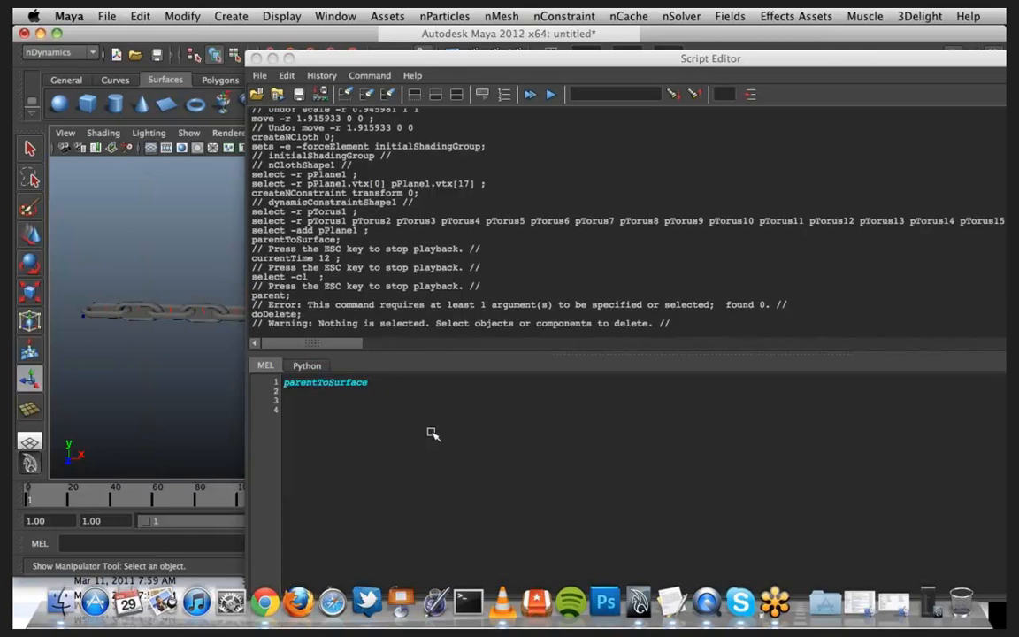
double_click(368, 384)
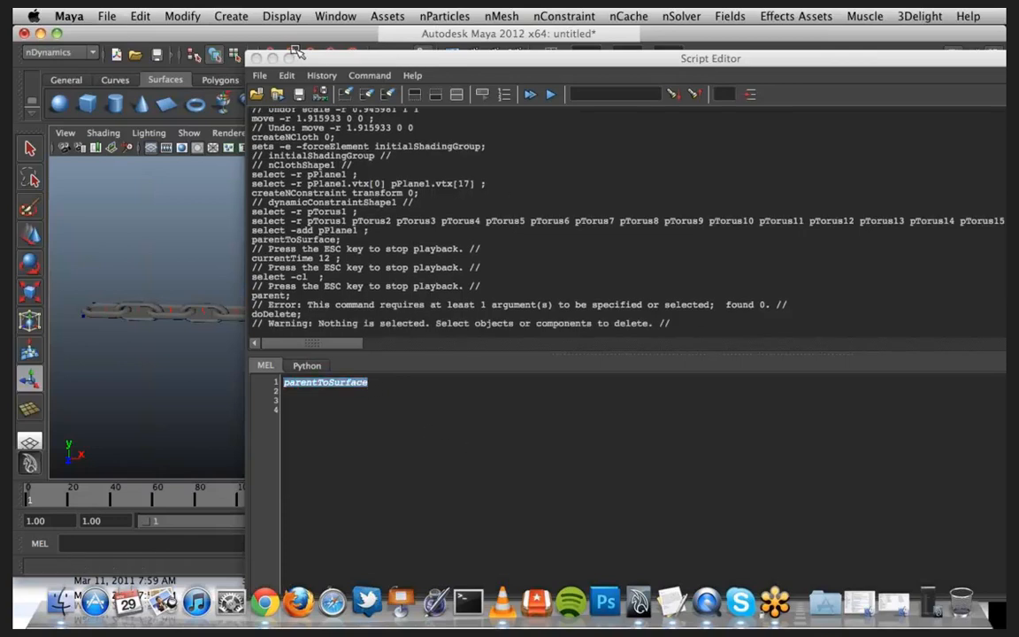
Step: Resize and reposition the Script Editor to a smaller window beside the chain, with the parentToSurface command selected
left_click(289, 58)
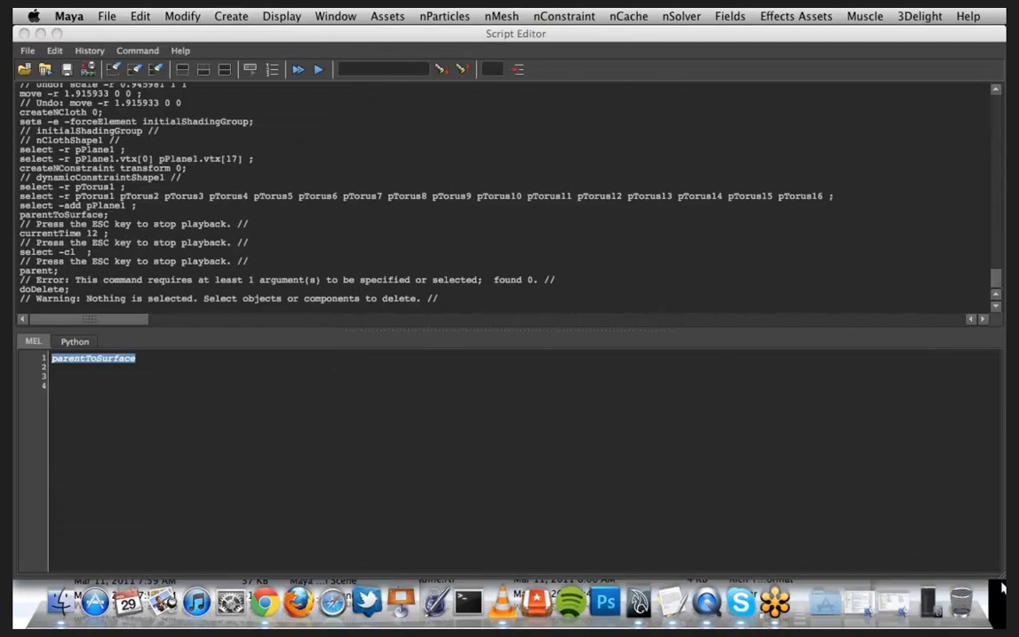
left_click_drag(1002, 579, 278, 436)
left_click_drag(152, 39, 825, 92)
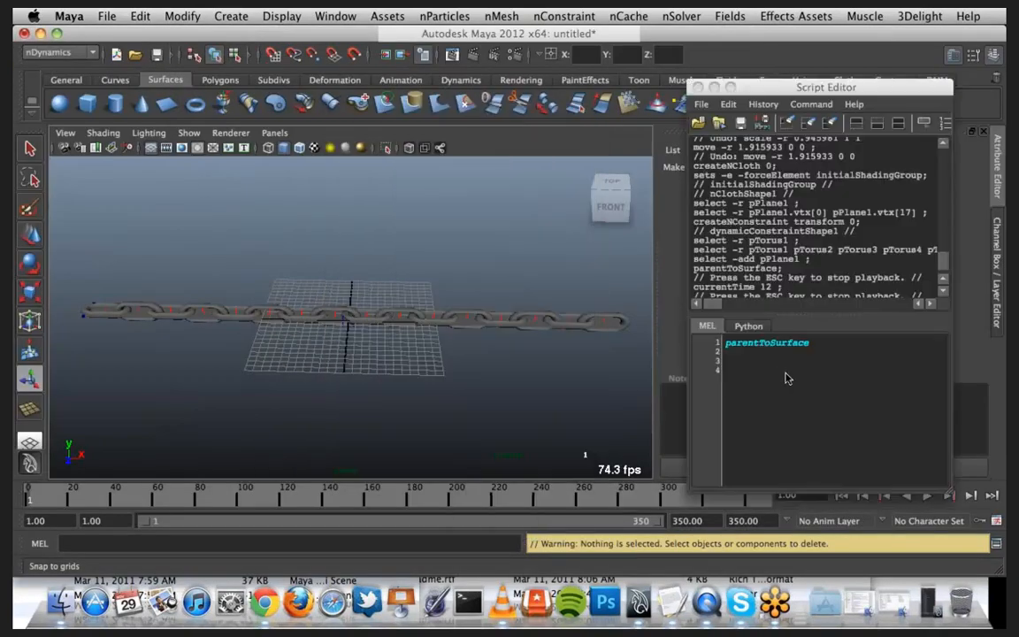
double_click(747, 344)
left_click(740, 352)
double_click(790, 347)
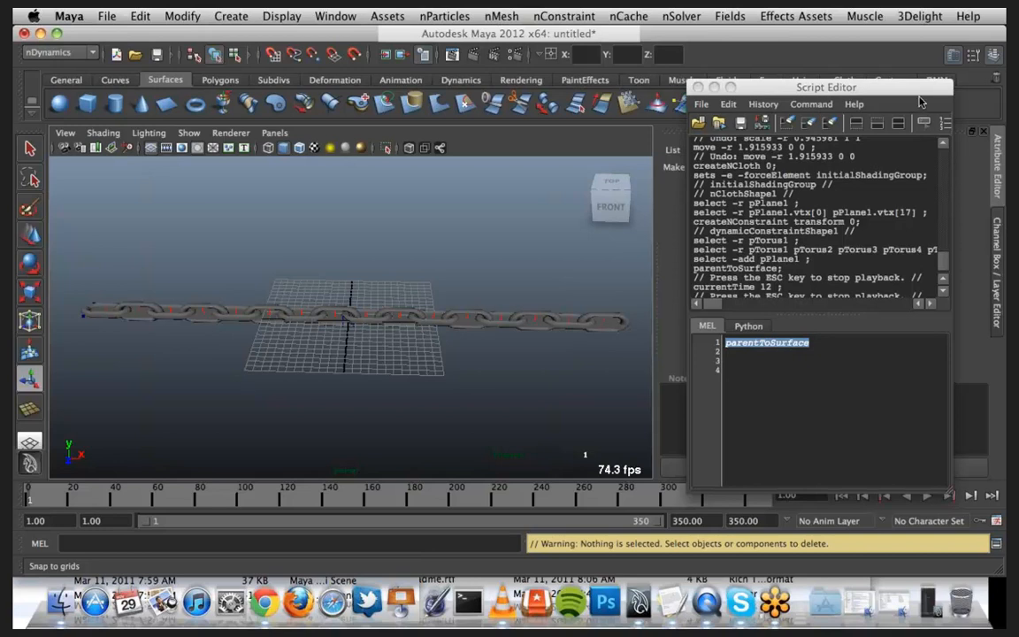
left_click_drag(916, 97, 745, 80)
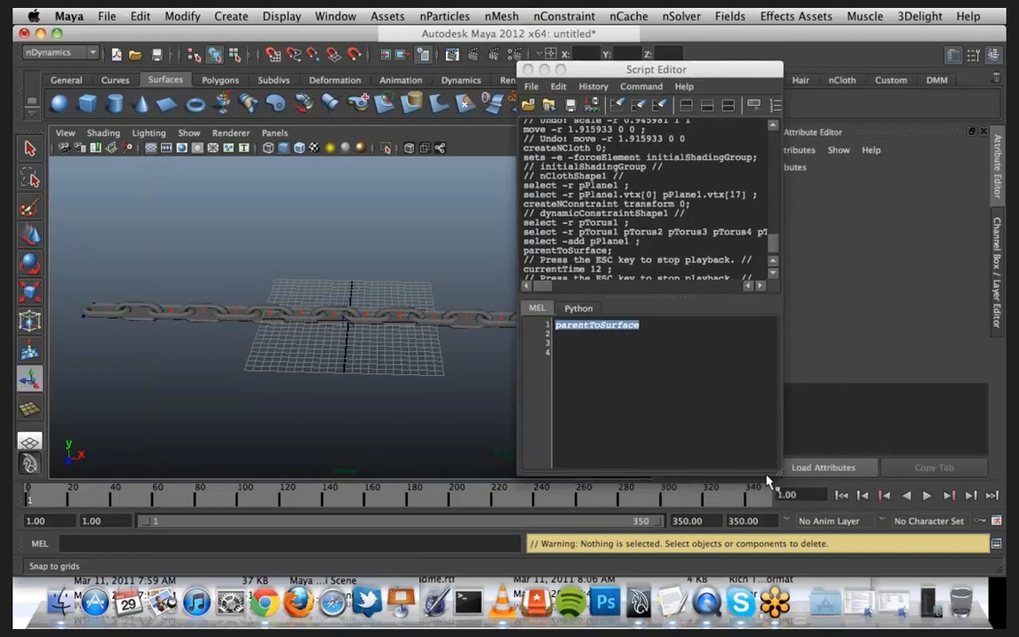
left_click_drag(792, 470, 951, 461)
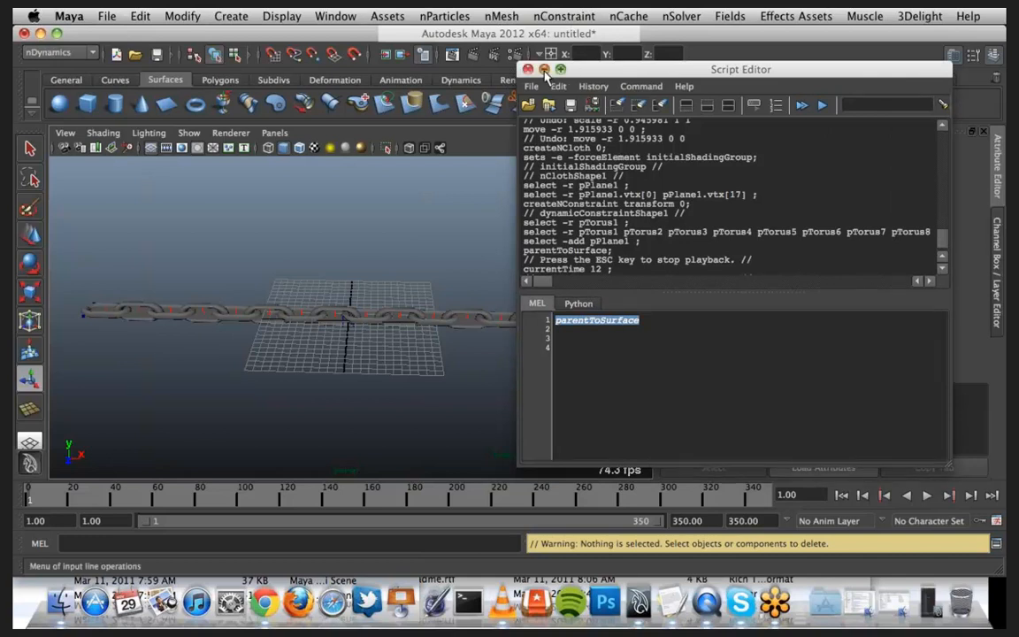
Step: Minimize the Script Editor and inspect the nCloth plane running beneath the chain links up close, leaving nothing selected
left_click(544, 70)
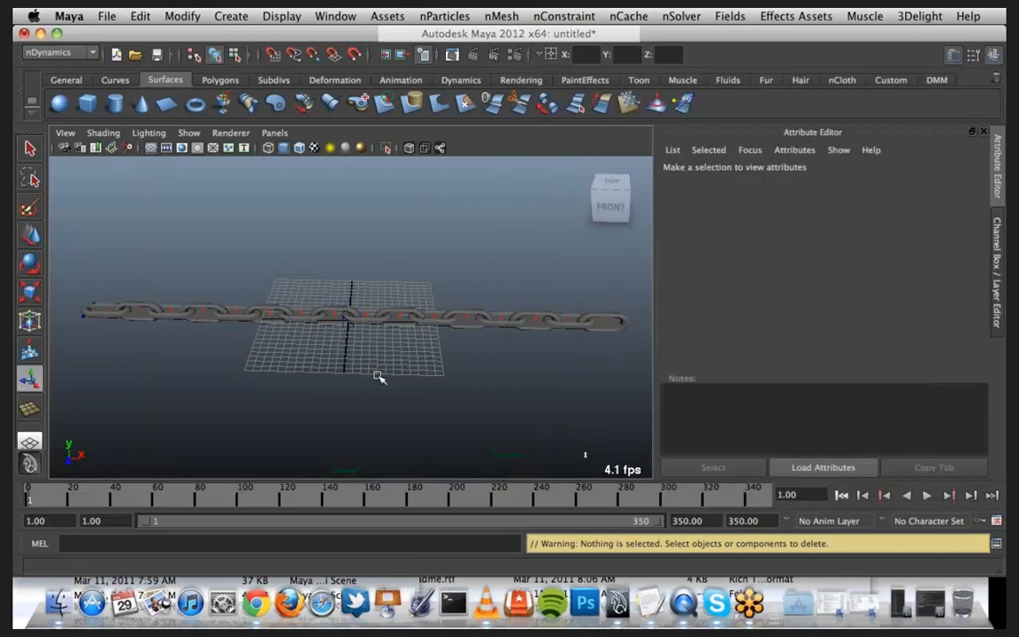
left_click_drag(380, 377, 446, 387, "alt")
scroll(446, 386, "up", 8)
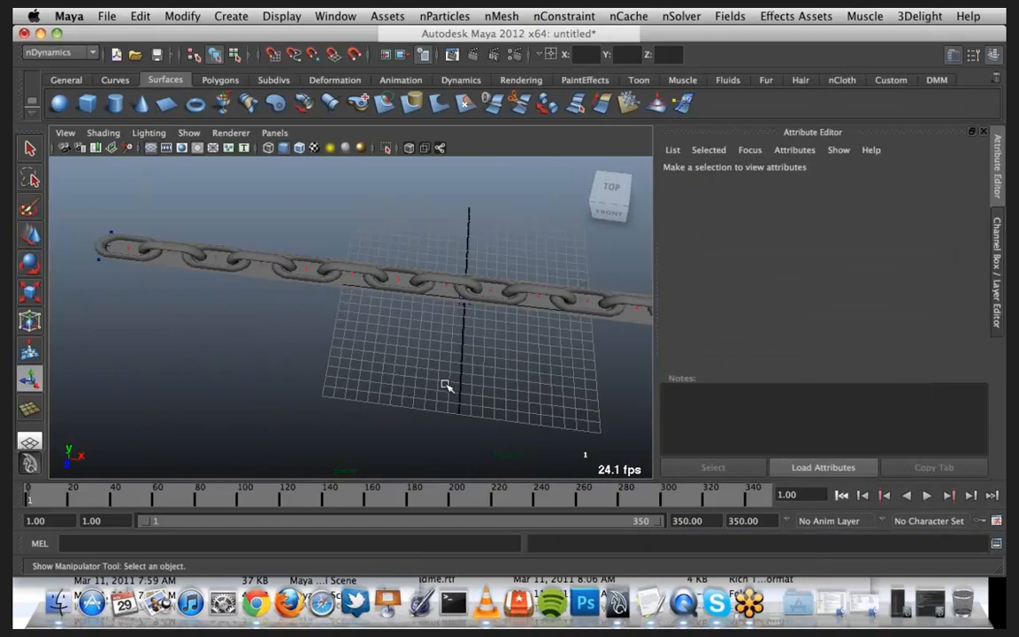
middle_click_drag(446, 386, 522, 473, "alt")
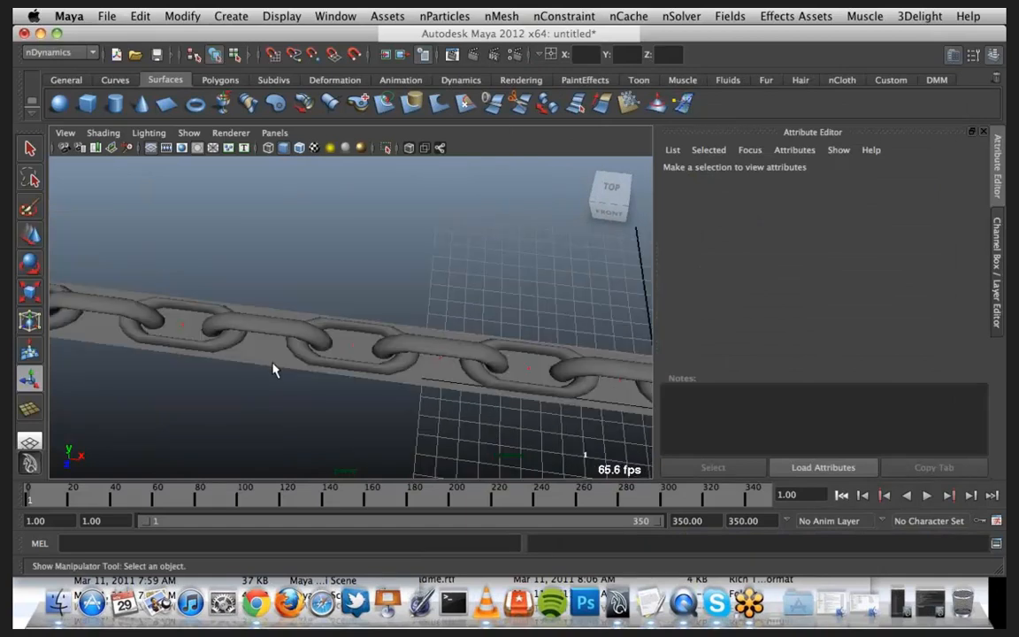
left_click(268, 356)
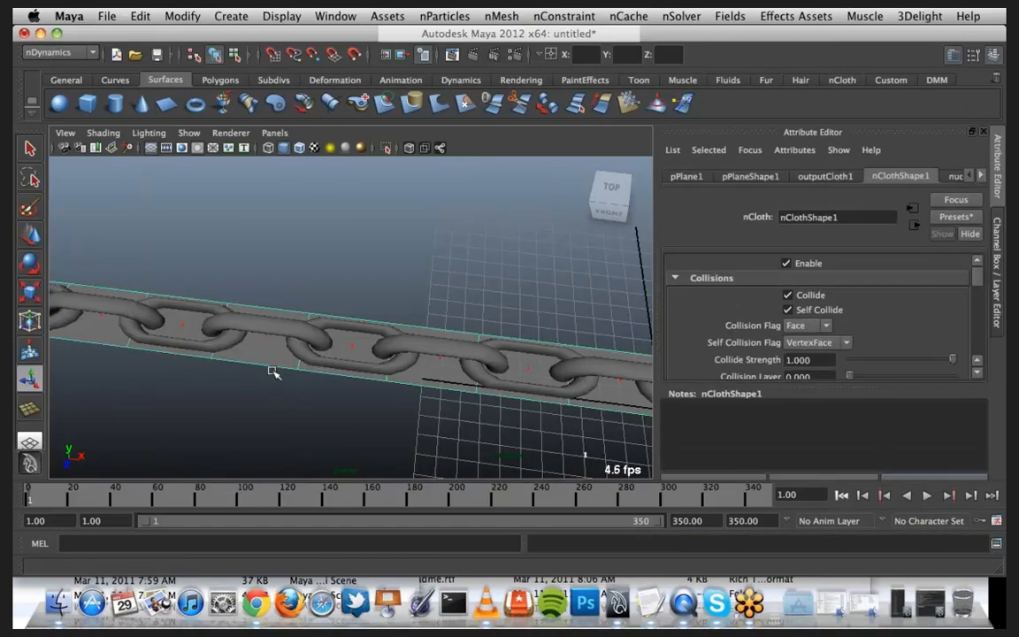
scroll(272, 370, "down", 10)
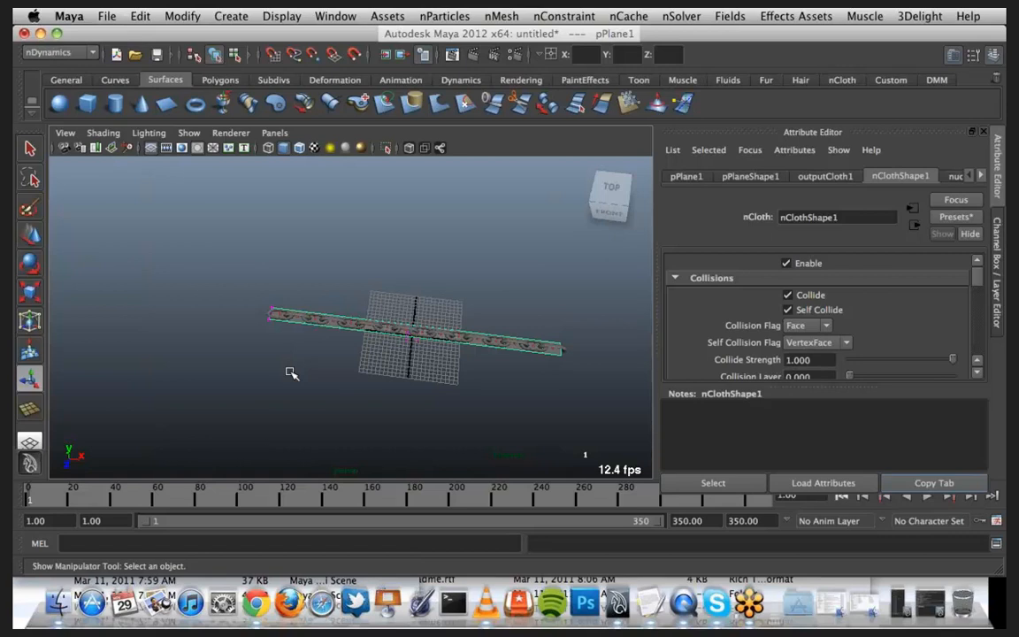
left_click(307, 370)
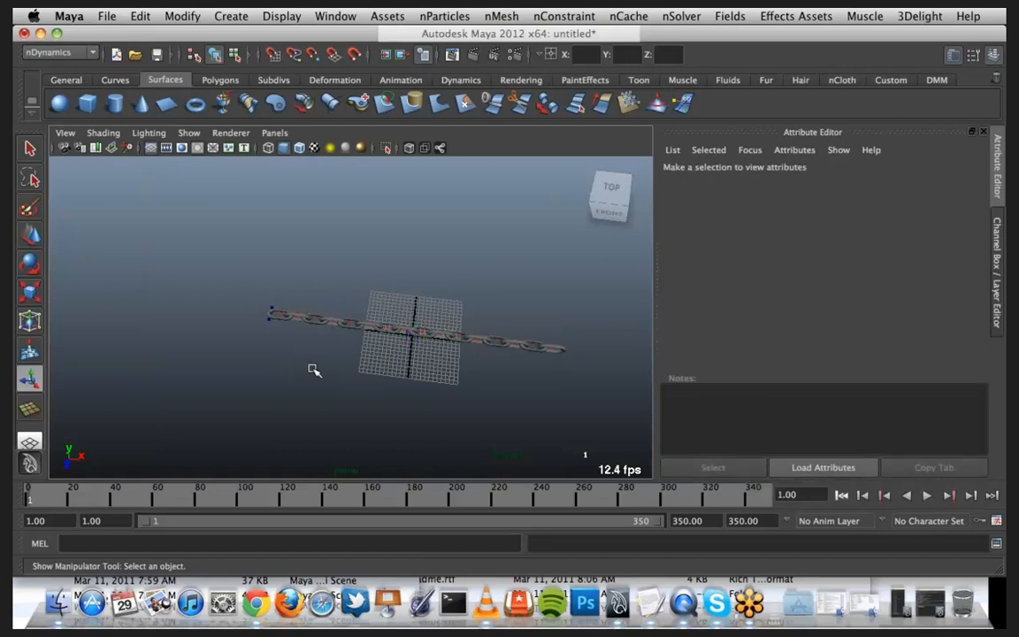
Step: Create a polygon torus lying flat in front of the chain, near the front edge of the grid
middle_click_drag(383, 363, 291, 362, "alt")
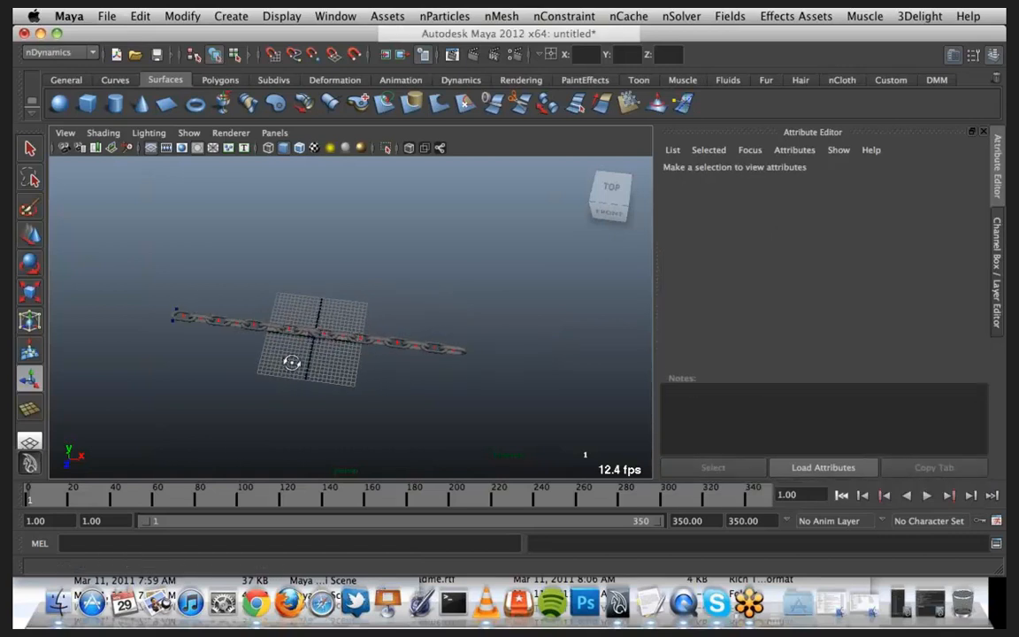
left_click_drag(291, 361, 295, 362, "alt")
scroll(296, 362, "up", 5)
middle_click_drag(331, 336, 398, 345, "alt")
left_click_drag(389, 371, 303, 321, "alt")
key("space")
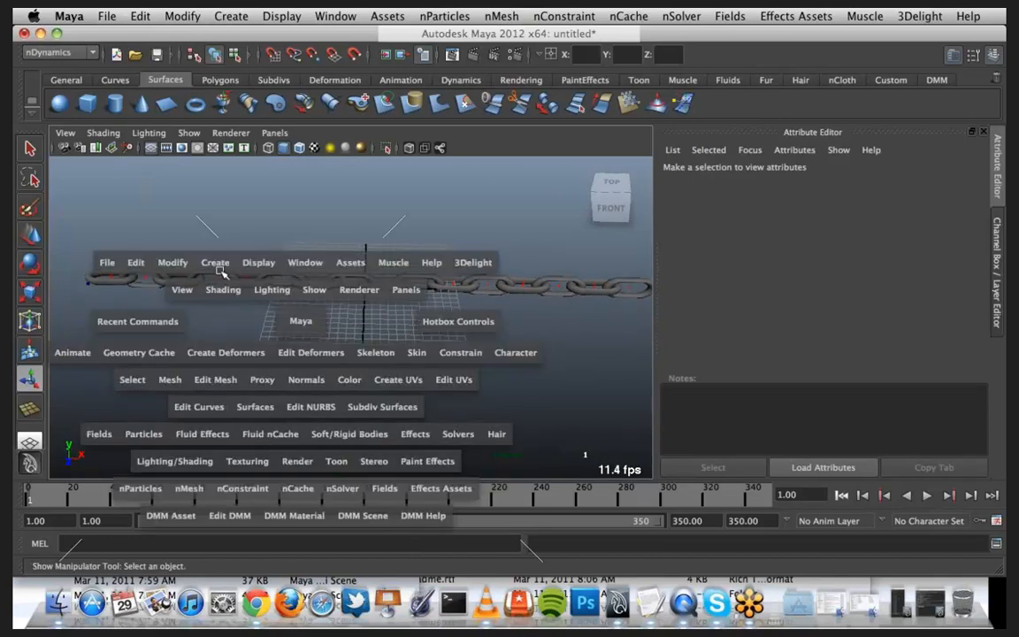
left_click(213, 260)
mouse_move(279, 303)
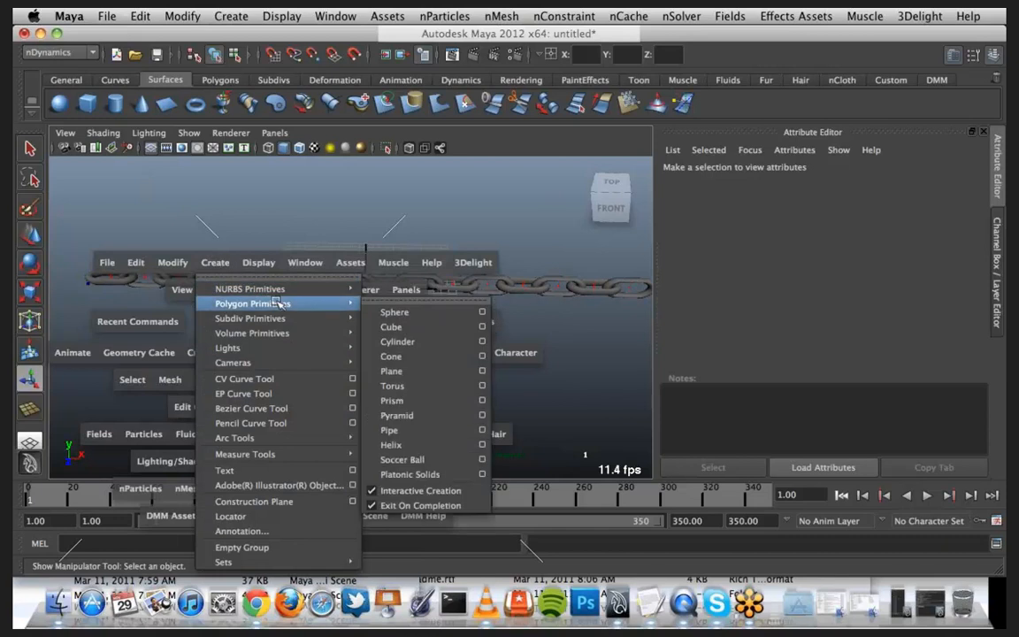
left_click(427, 388)
left_click_drag(335, 345, 367, 353)
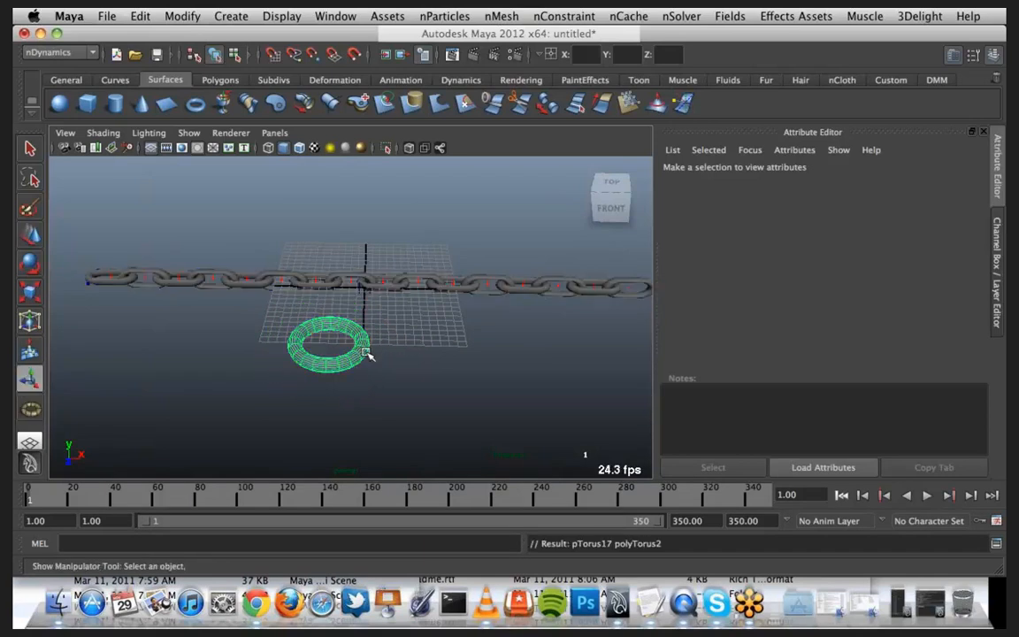
Step: Scale the new torus up uniformly until it spans about half the chain's length
key("r")
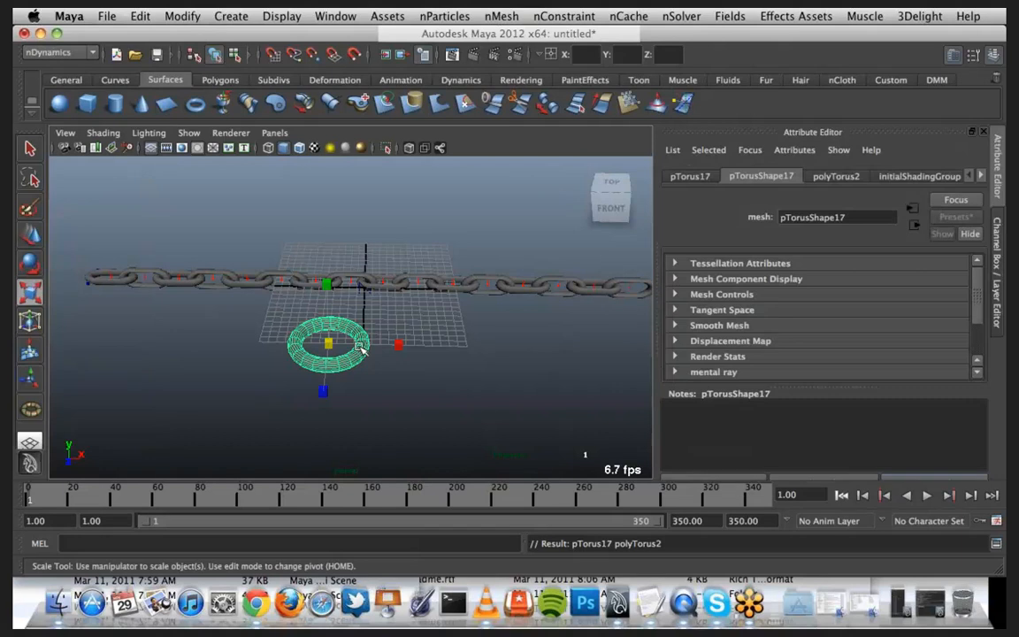
left_click_drag(334, 345, 386, 341)
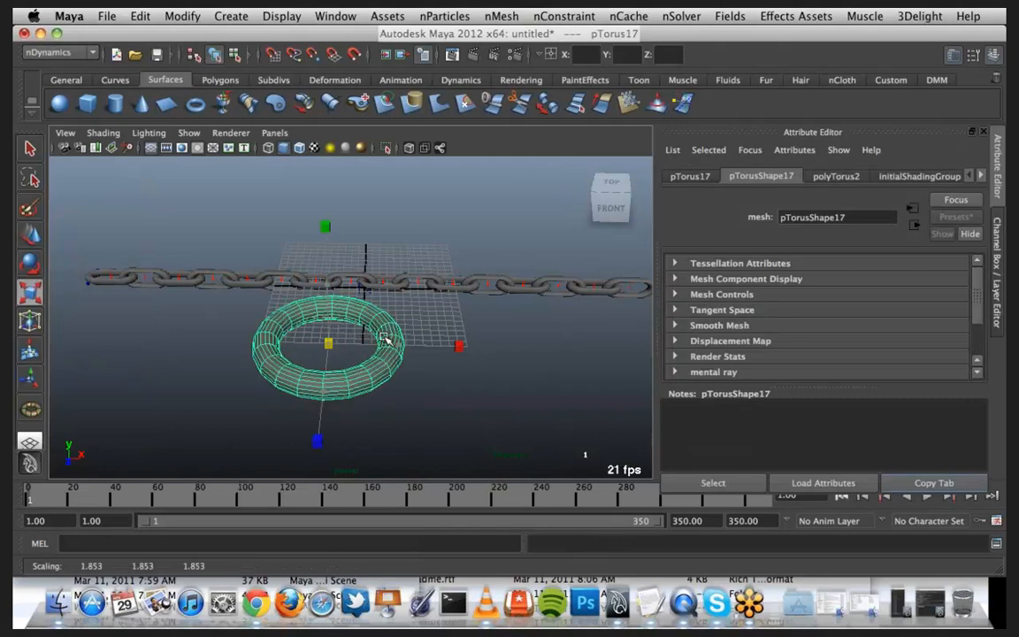
left_click_drag(347, 416, 445, 285, "alt")
key("w")
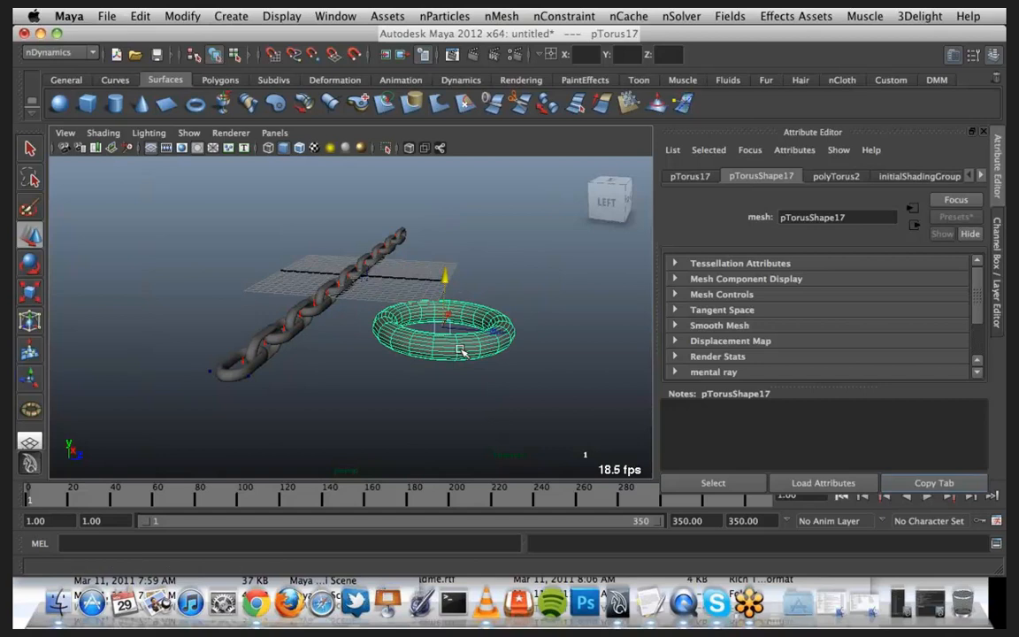
key("r")
mouse_move(433, 370)
left_mouse_down("alt")
mouse_move(279, 358)
mouse_move(420, 381)
left_mouse_up("alt")
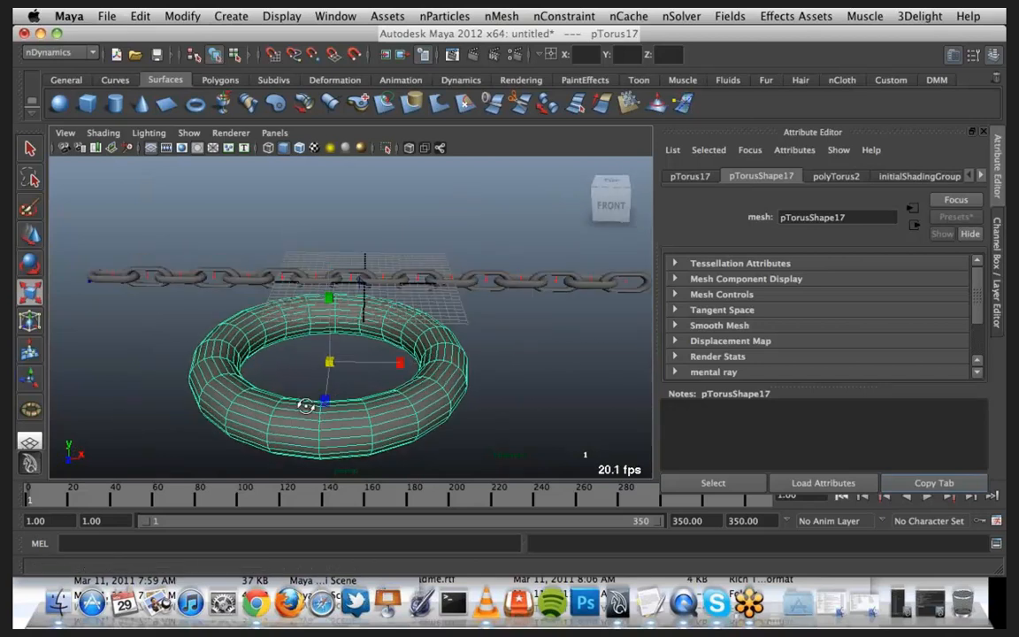
Step: Move the torus below the middle of the chain and enlarge it slightly more
left_click_drag(305, 405, 548, 407, "alt")
key("w")
left_click_drag(448, 279, 398, 341)
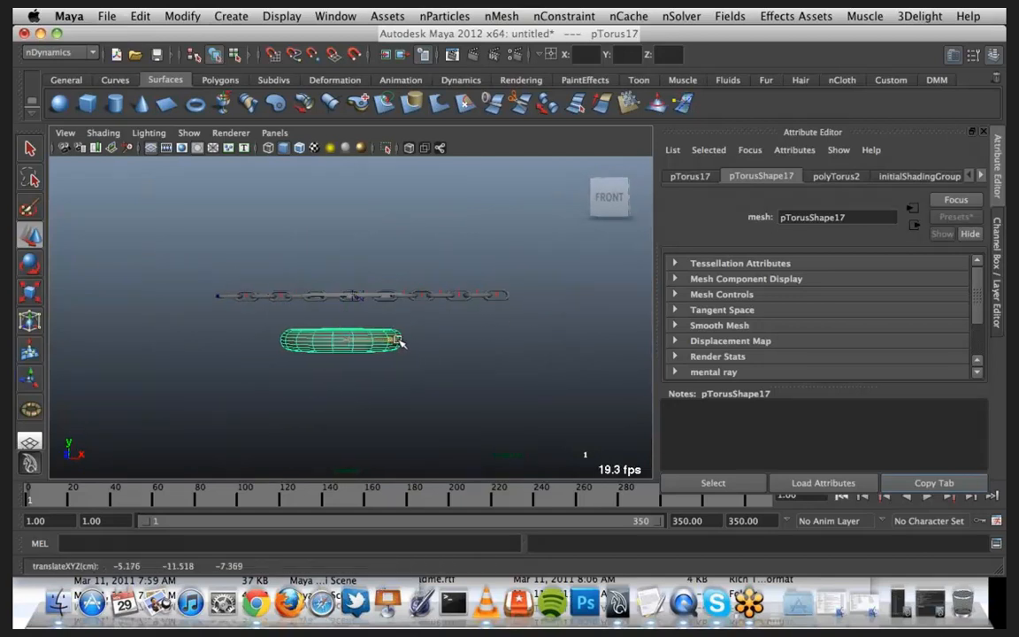
left_click_drag(339, 289, 338, 309)
key("r")
left_click_drag(338, 363, 455, 347)
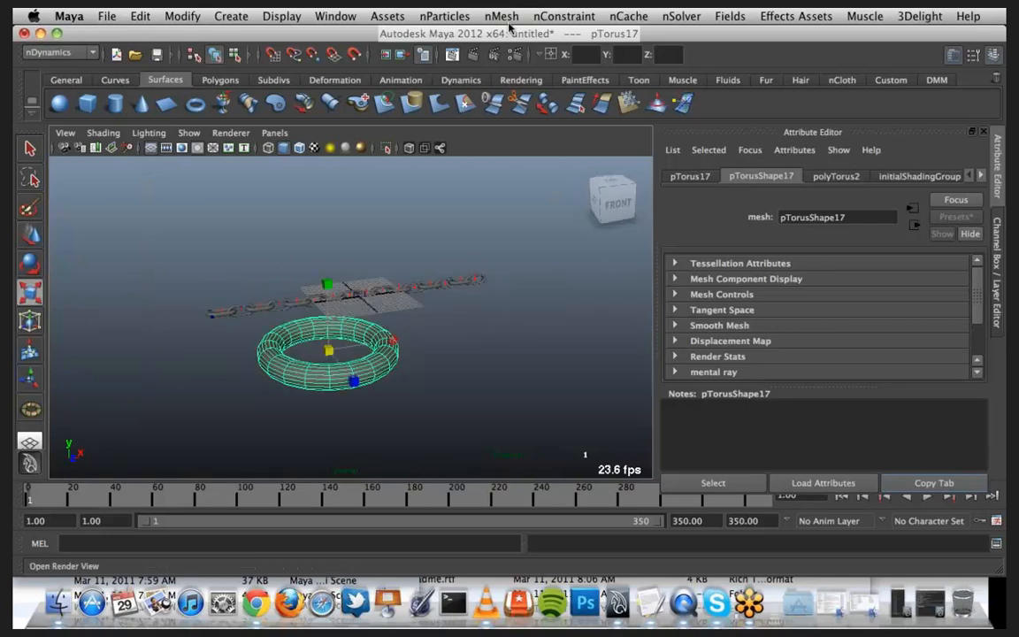
Step: Make the torus a passive collider, check its position beneath the chain and leave it selected
left_click(501, 16)
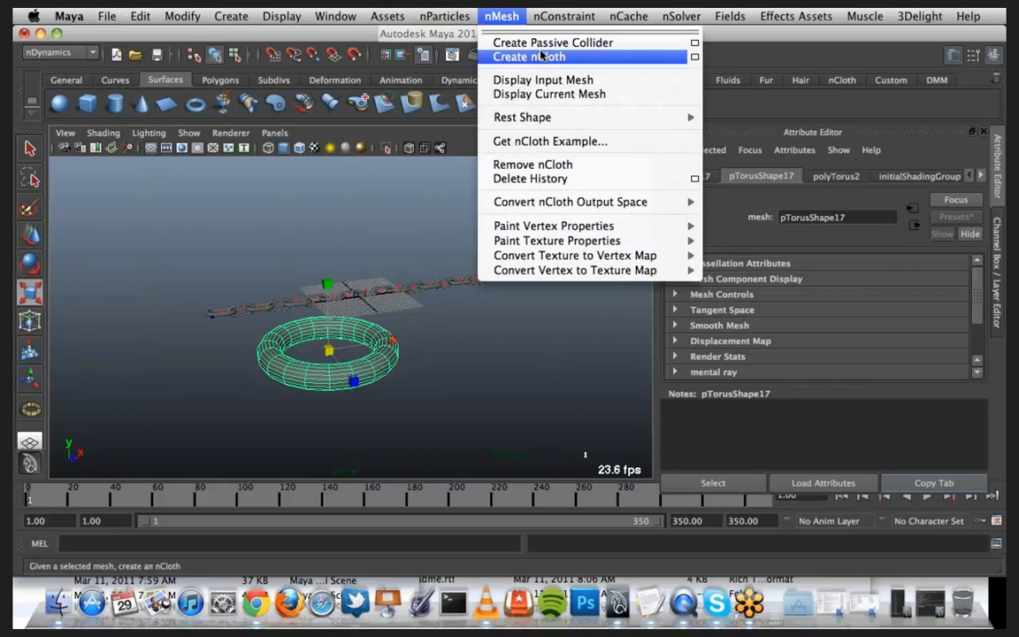
left_click(581, 44)
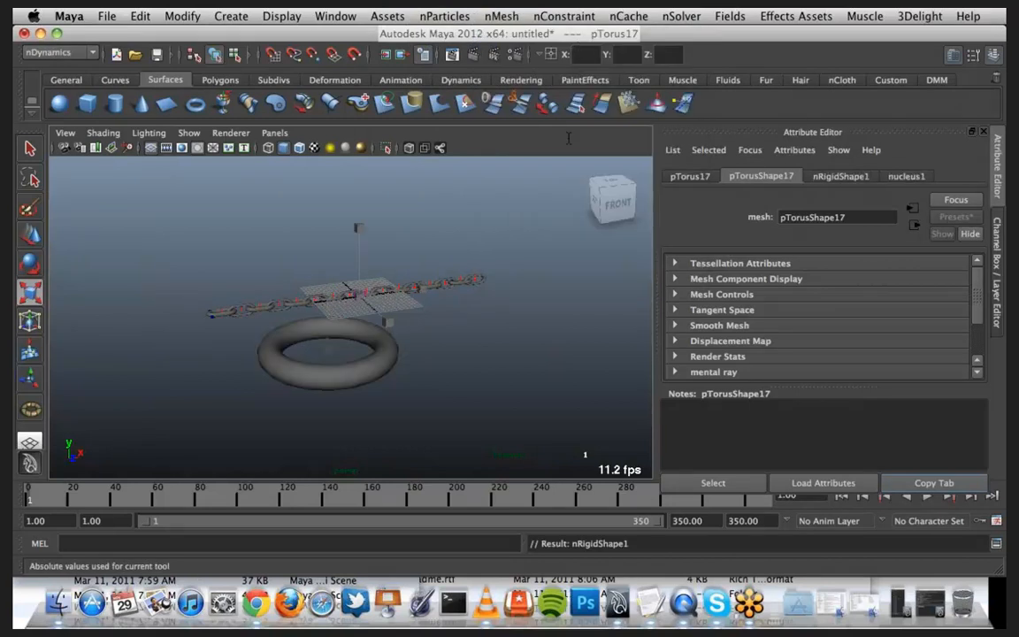
left_click_drag(449, 409, 400, 374, "alt")
left_click(400, 374)
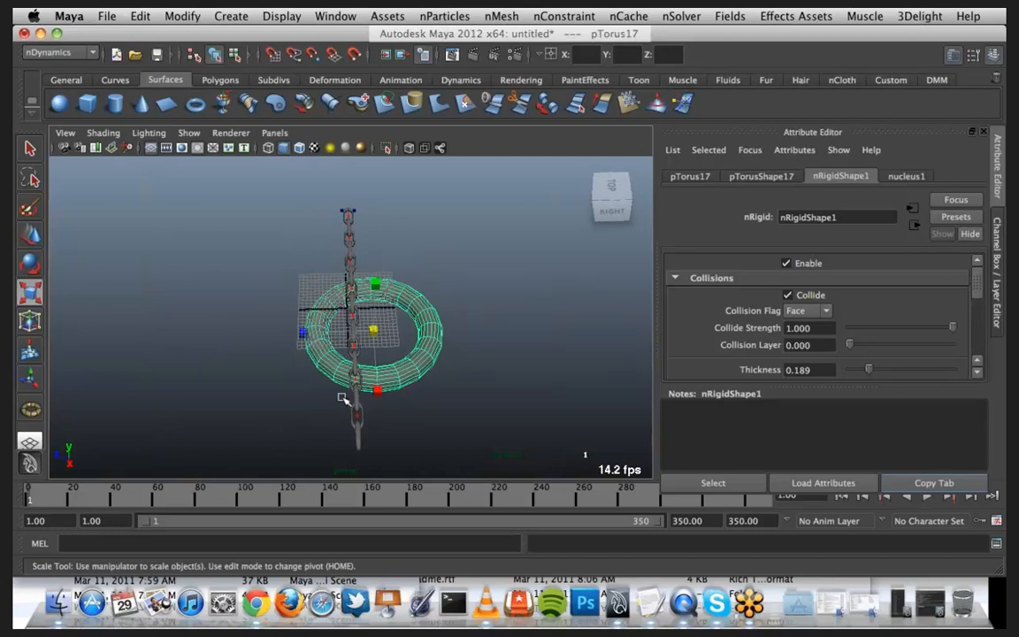
mouse_move(325, 387)
left_mouse_down("alt")
mouse_move(348, 400)
mouse_move(344, 384)
mouse_move(329, 385)
left_mouse_up("alt")
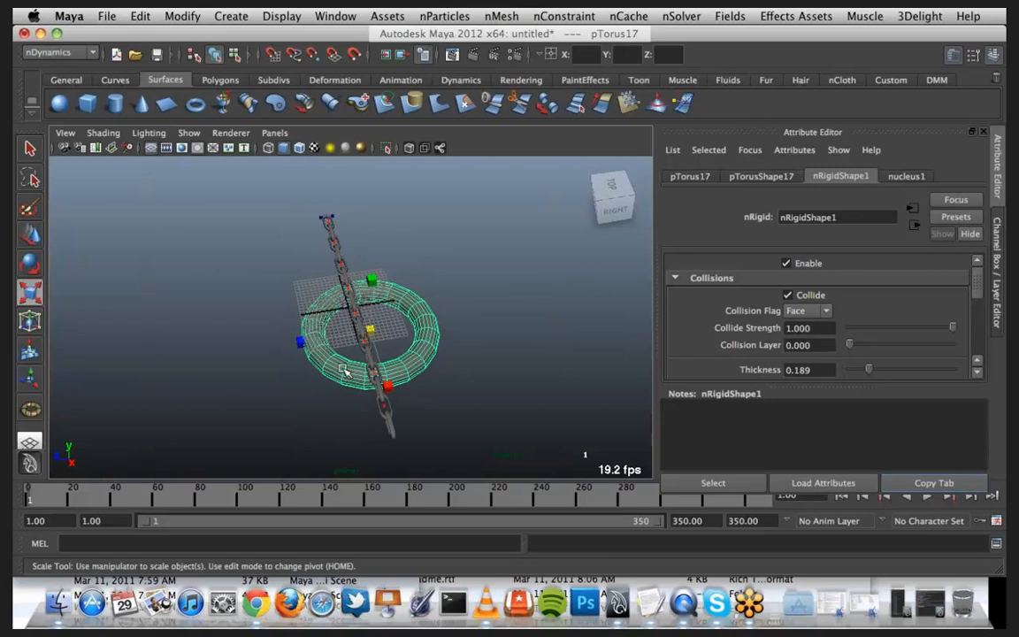
left_click(301, 382)
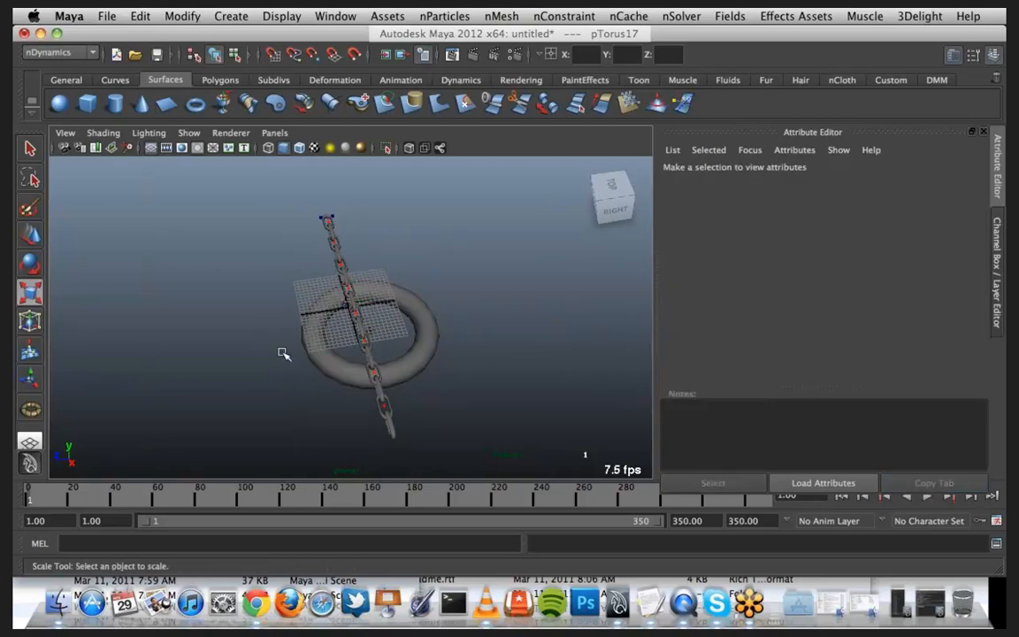
left_click_drag(284, 353, 332, 382)
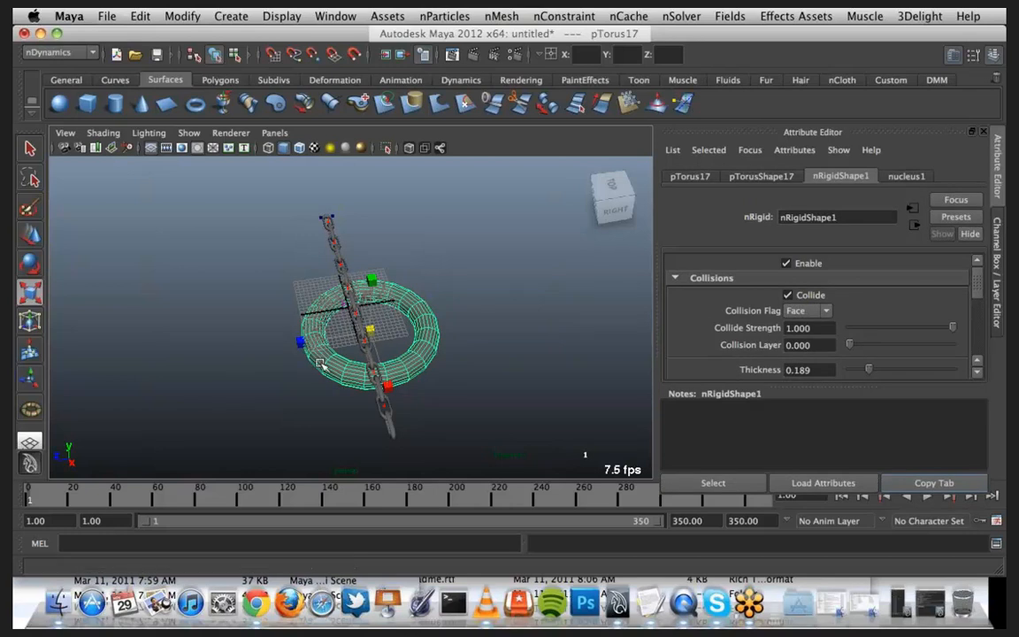
mouse_move(322, 354)
left_mouse_down("alt")
mouse_move(360, 372)
mouse_move(328, 367)
left_mouse_up("alt")
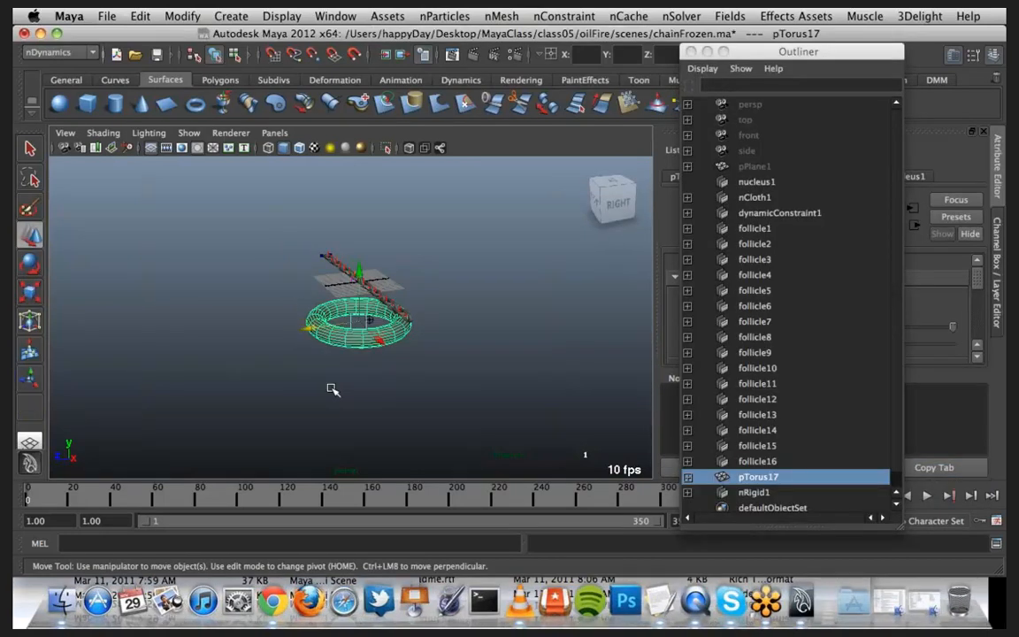
Step: Minimize the Outliner and play the simulation of the chain dropping onto the torus, finishing with a rewind to frame 1
scroll(331, 387, "up", 3)
left_click_drag(330, 386, 382, 387, "alt")
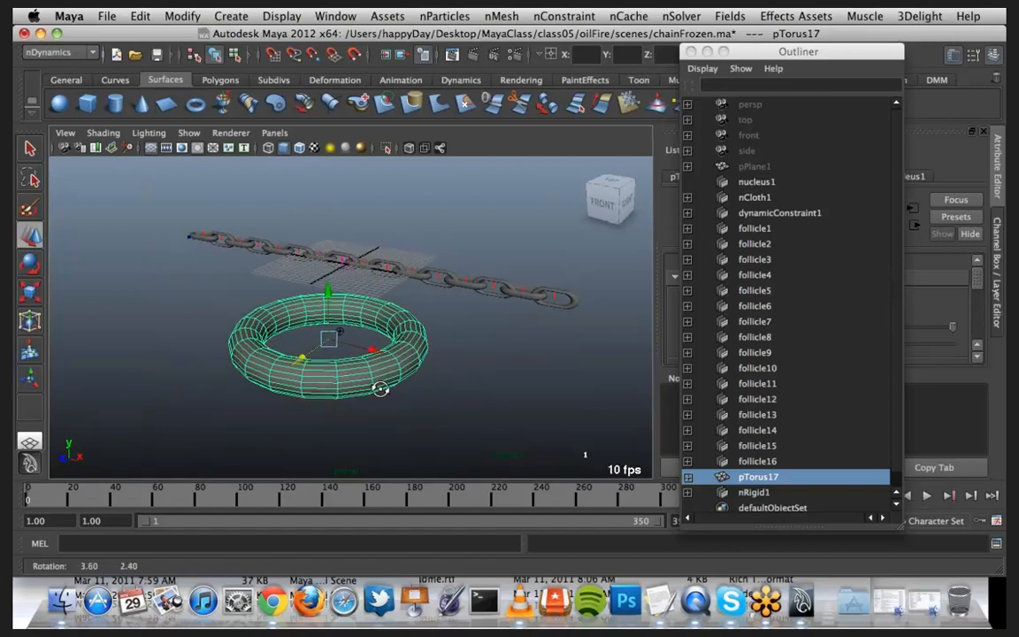
left_click(707, 51)
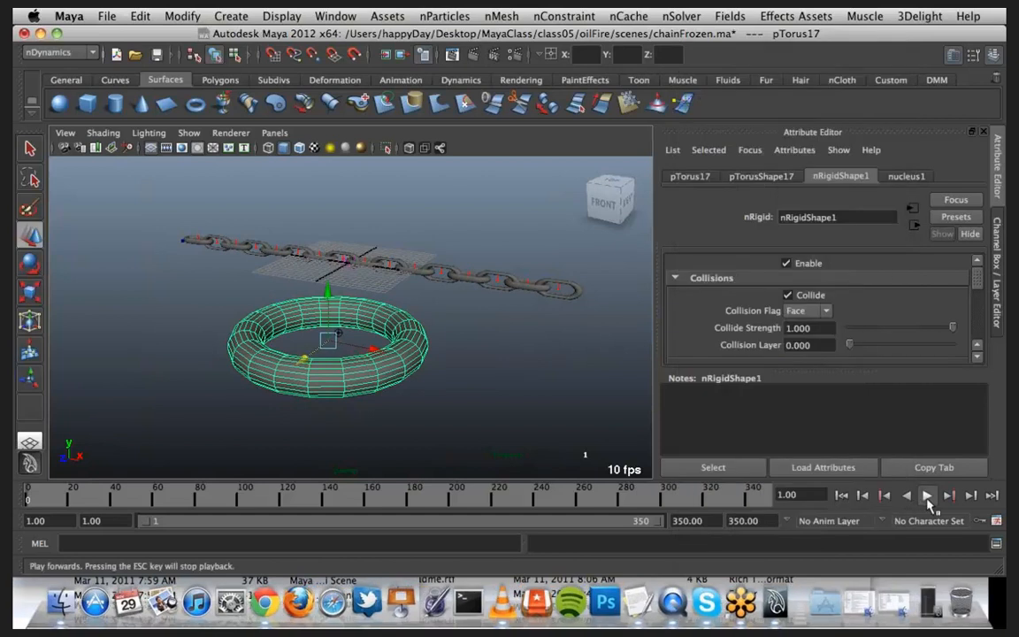
left_click(926, 496)
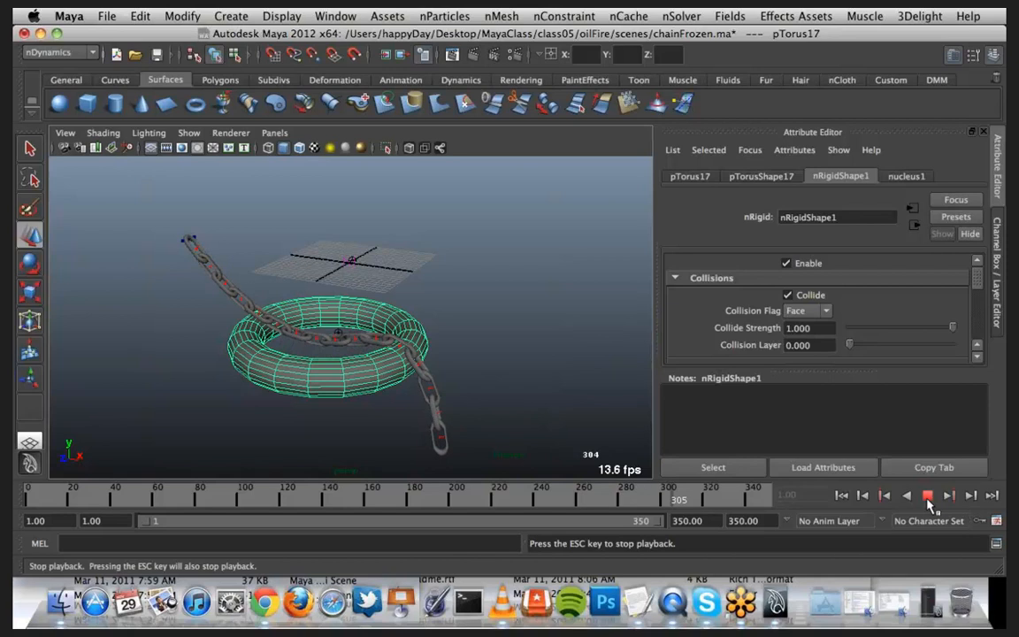
left_click(928, 496)
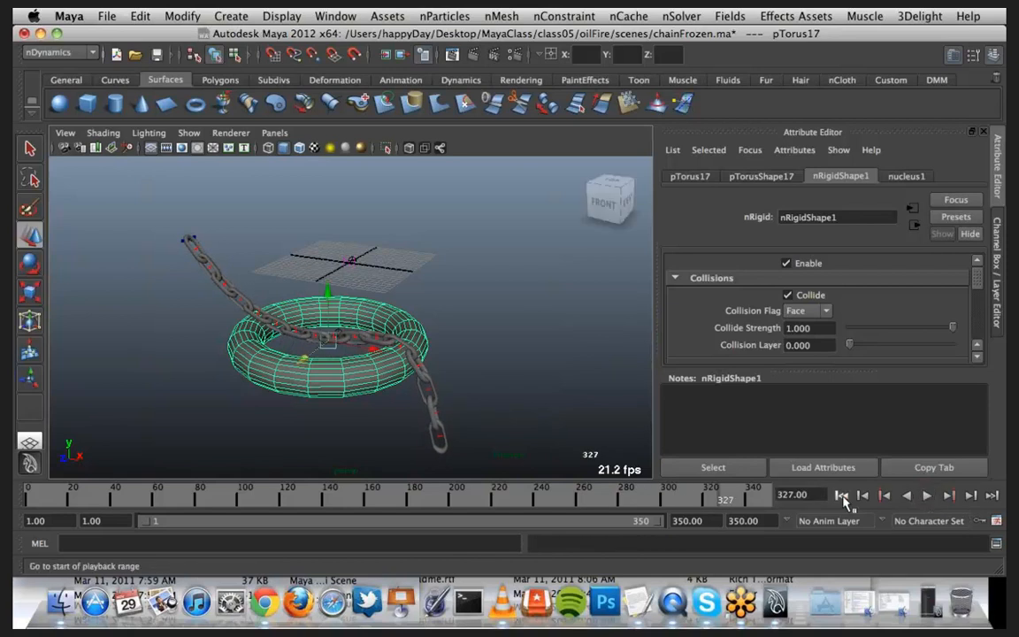
left_click(841, 496)
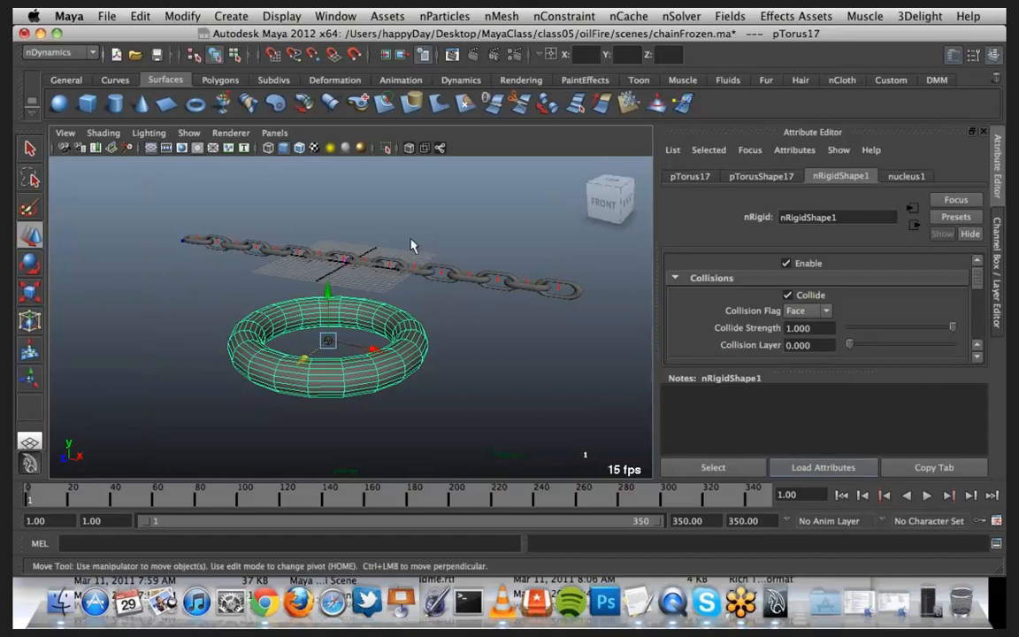
Step: Select the hidden nCloth plane pPlane1 in the Outliner, and minimize the Outliner to reach the plane's attributes
left_click(336, 17)
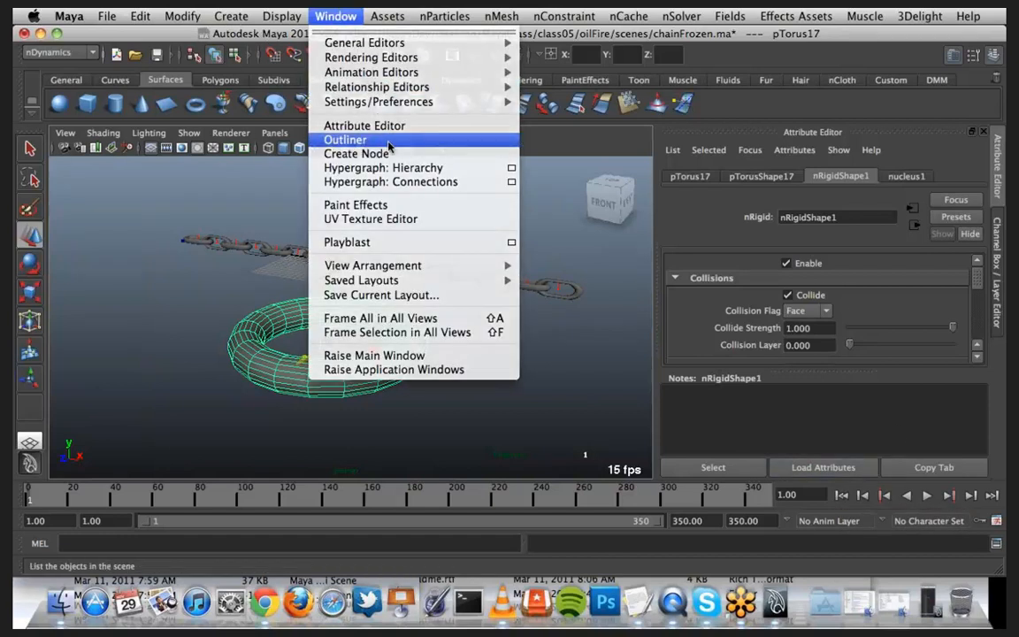
left_click(373, 139)
scroll(788, 466, "down", 1)
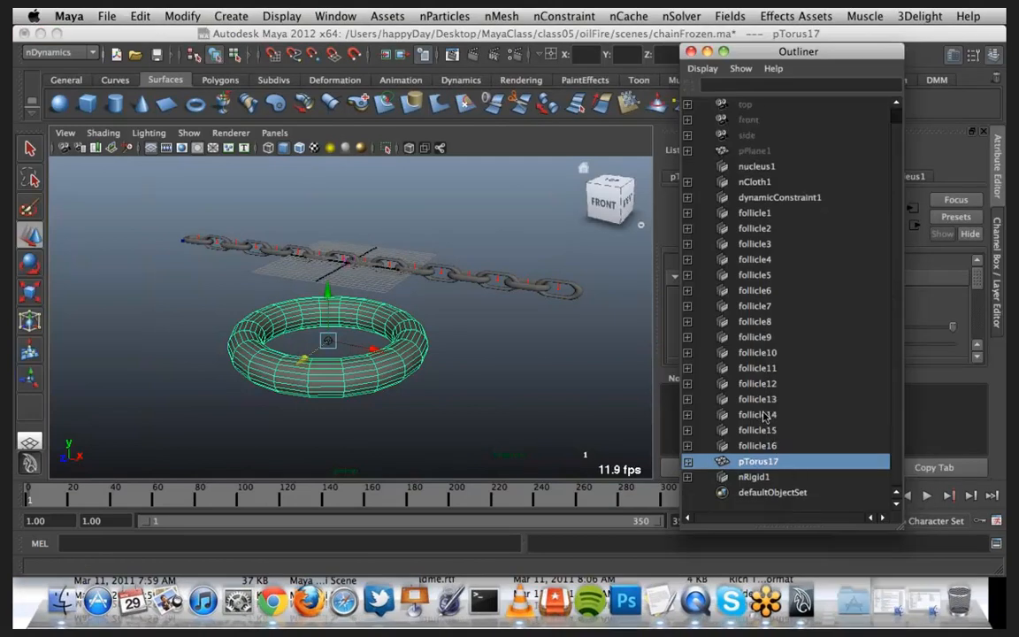
left_click(770, 152)
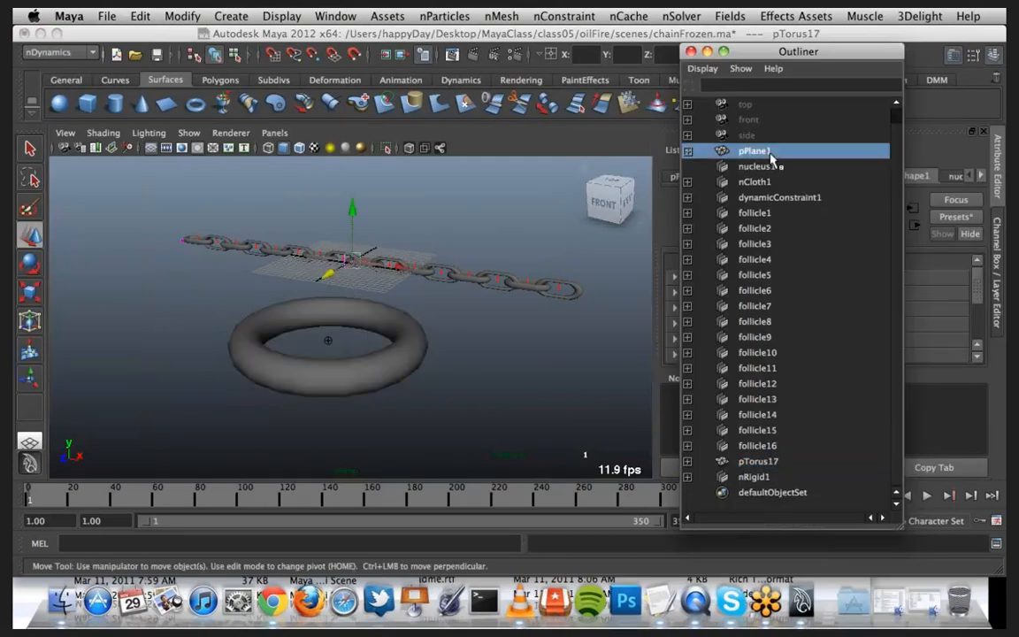
left_click(708, 54)
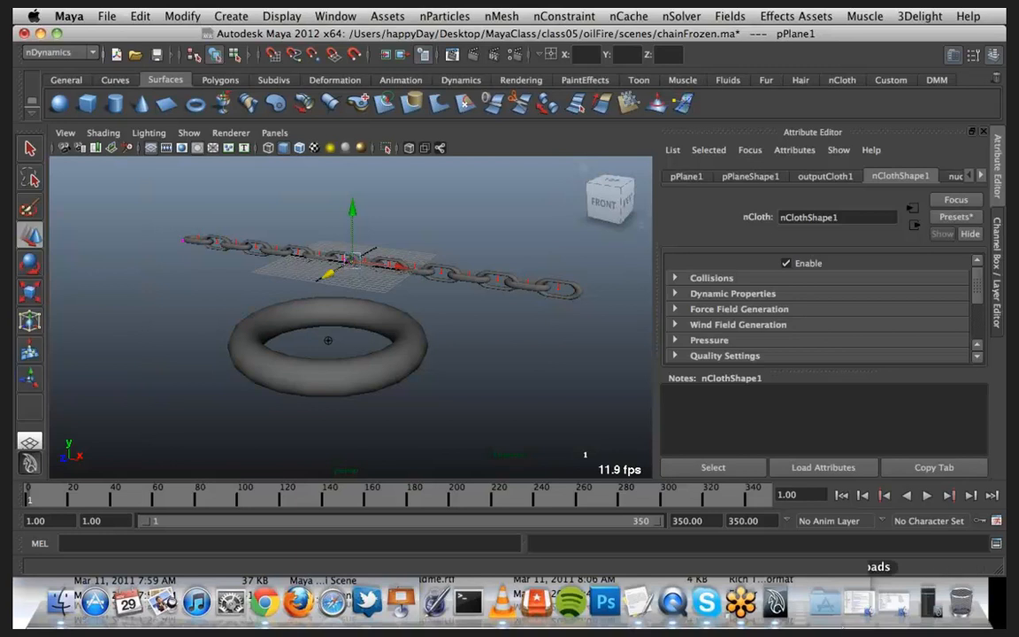
Step: Switch to the class05.notes document in TextEdit, and minimize Maya's Outliner on returning to the scene
right_click(637, 602)
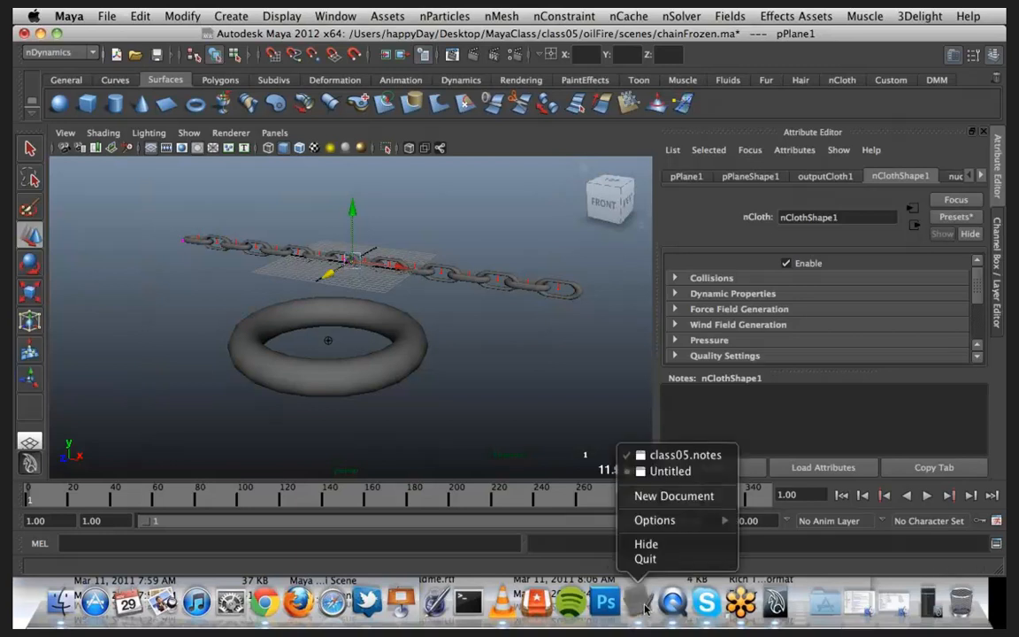
left_click(685, 454)
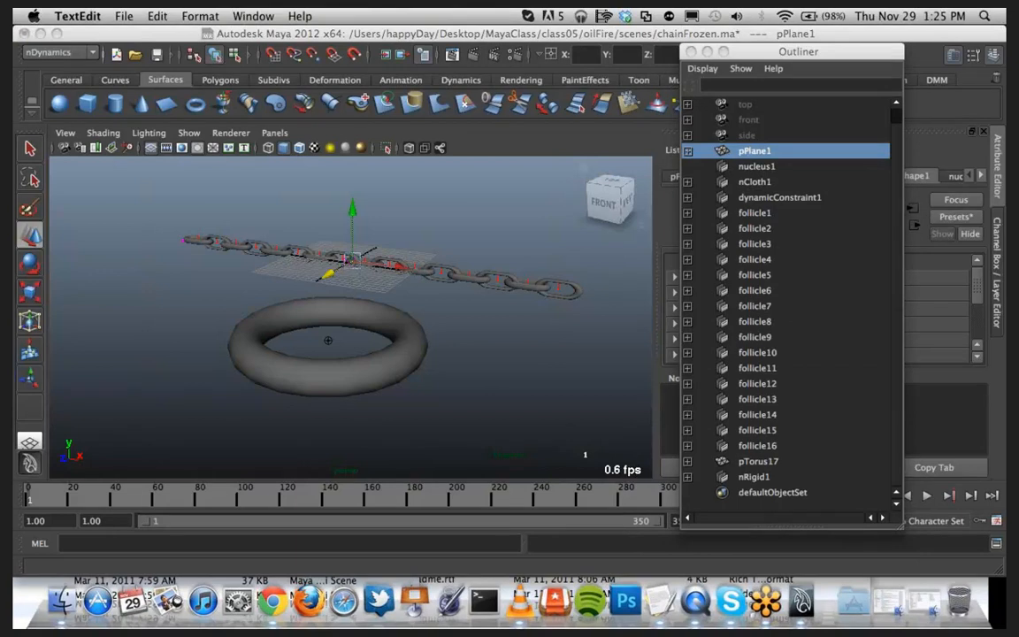
left_click(708, 52)
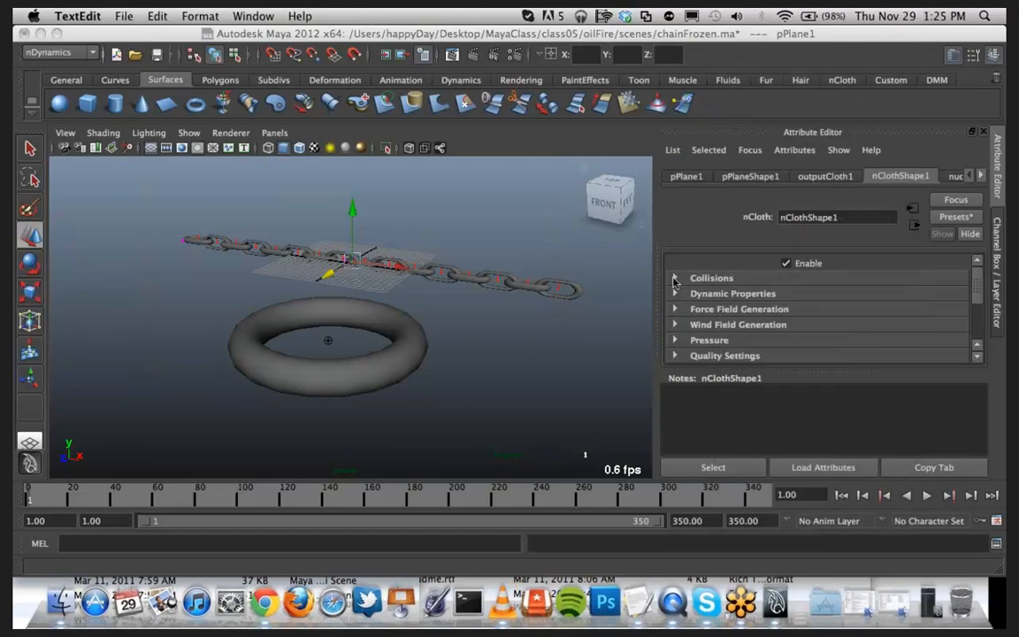
Step: Expand the Collisions and Dynamic Properties sections of nClothShape1, enlarging the attribute area to show more settings
left_click(675, 278)
scroll(687, 301, "down", 4)
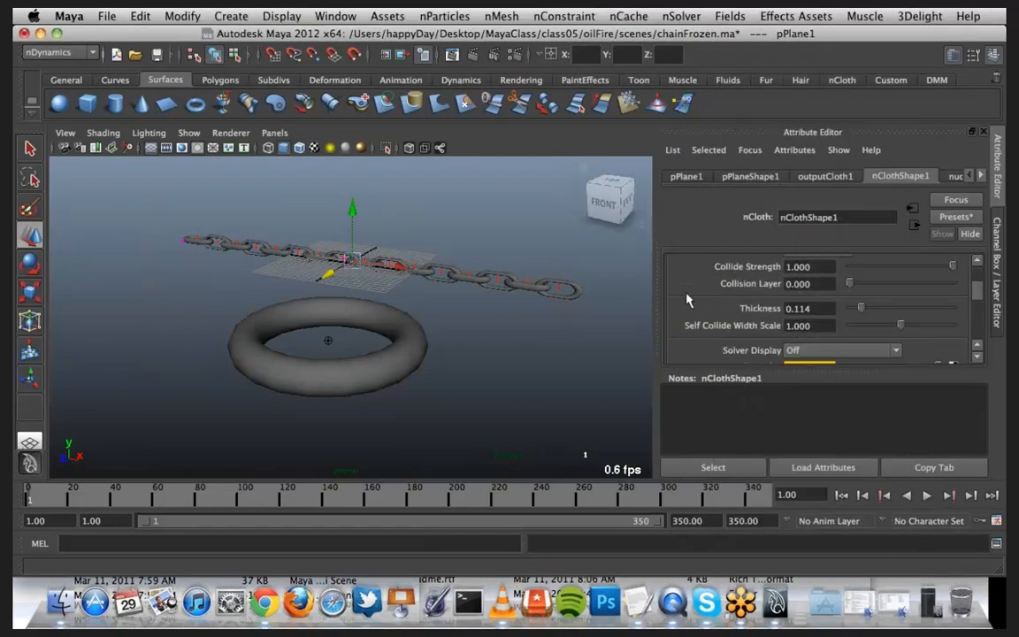
scroll(687, 301, "down", 2)
scroll(685, 297, "up", 6)
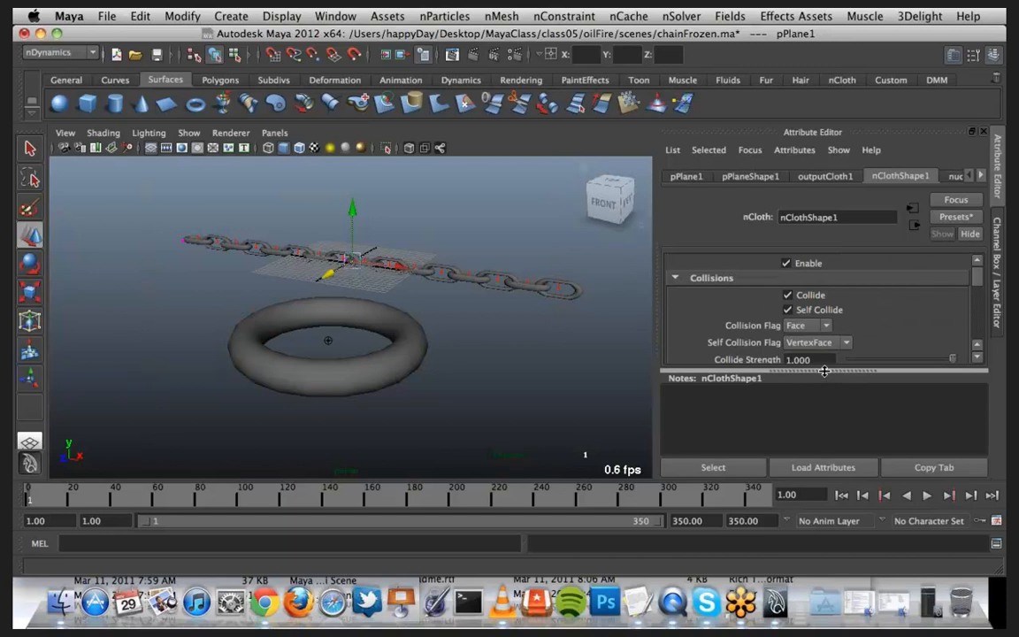
left_click_drag(827, 371, 830, 448)
scroll(679, 336, "down", 10)
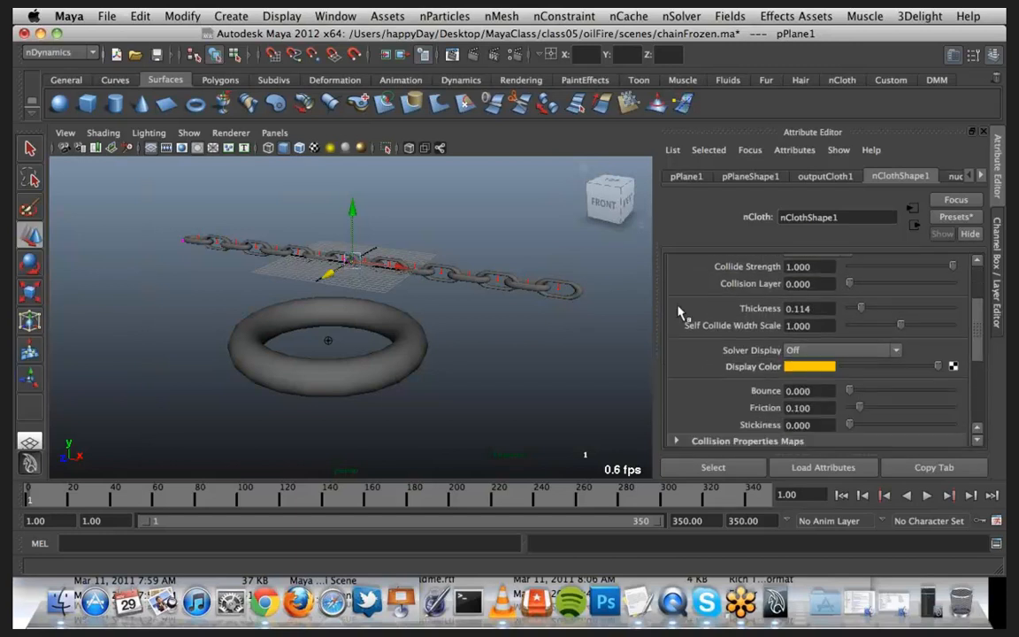
left_click(676, 320)
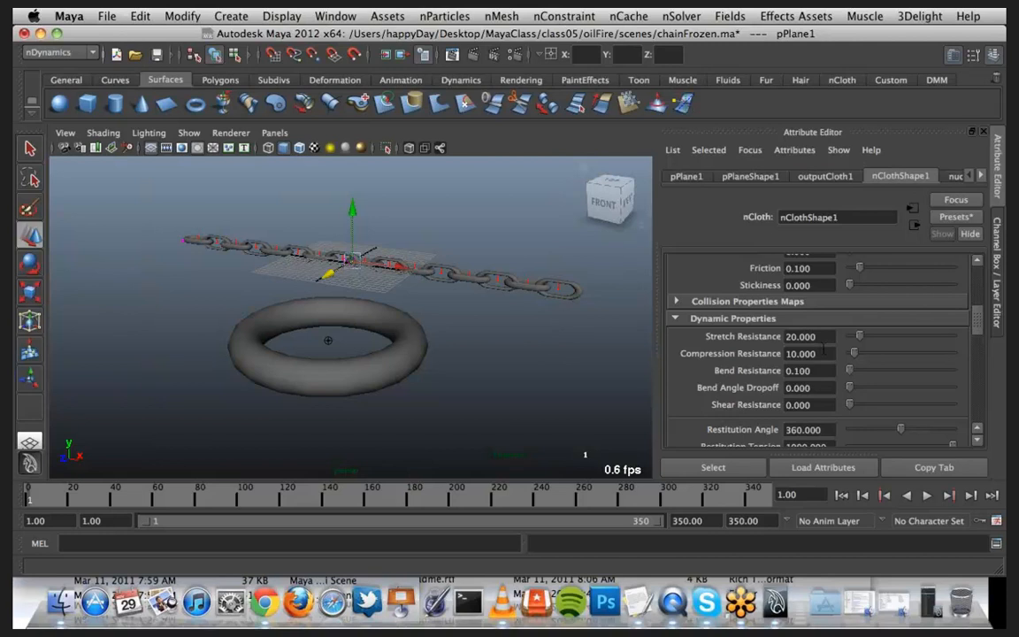
Step: Set the nCloth plane's Stretch Resistance to 150
left_click(825, 336)
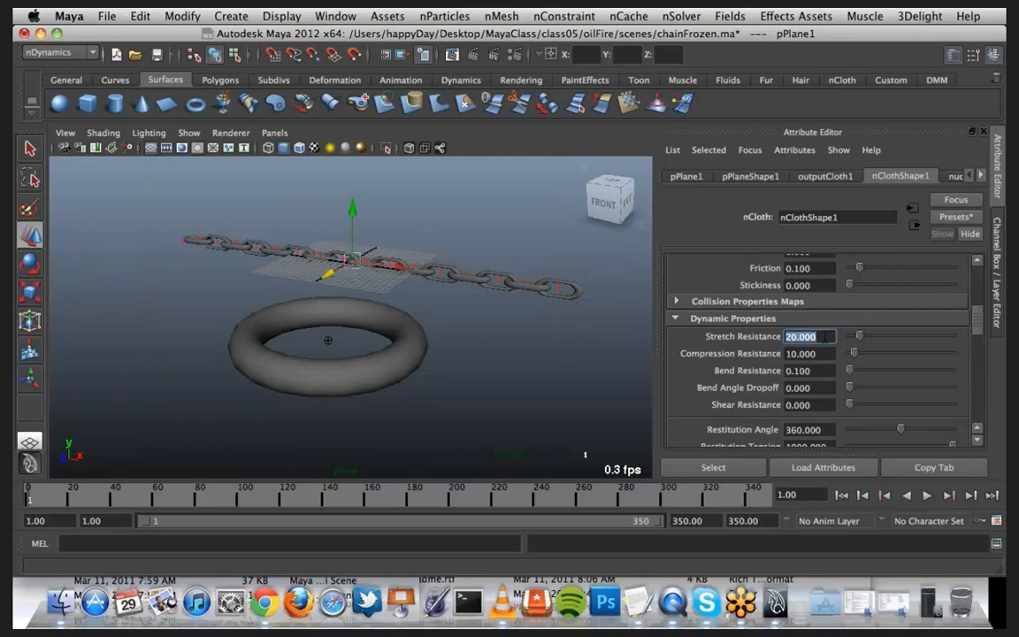
type("20")
key("Return")
left_click(827, 372)
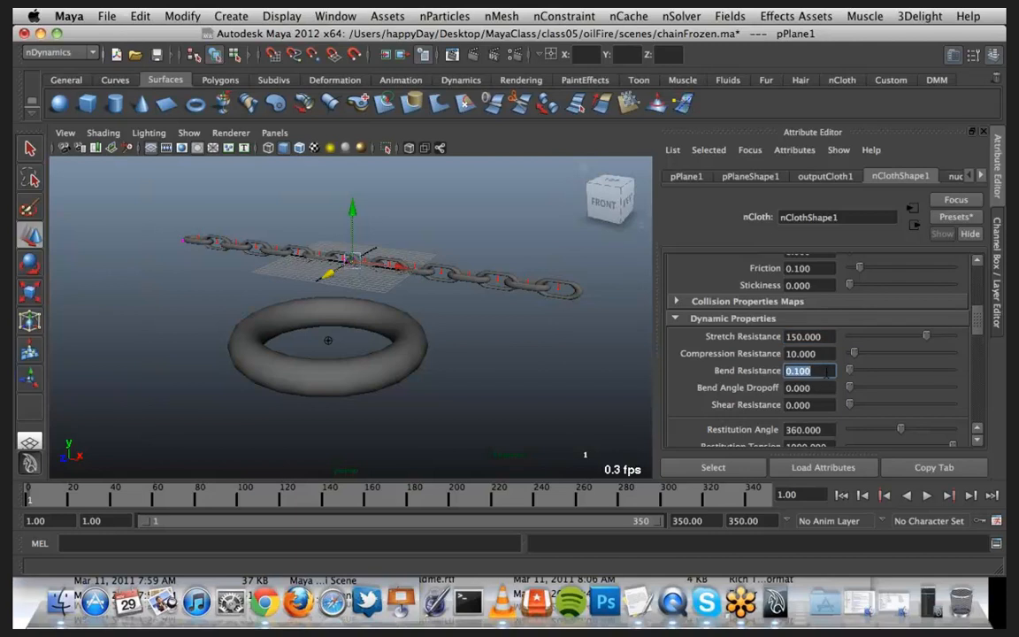
Step: Set the nCloth plane's collision Thickness to 1
scroll(827, 371, "up", 5)
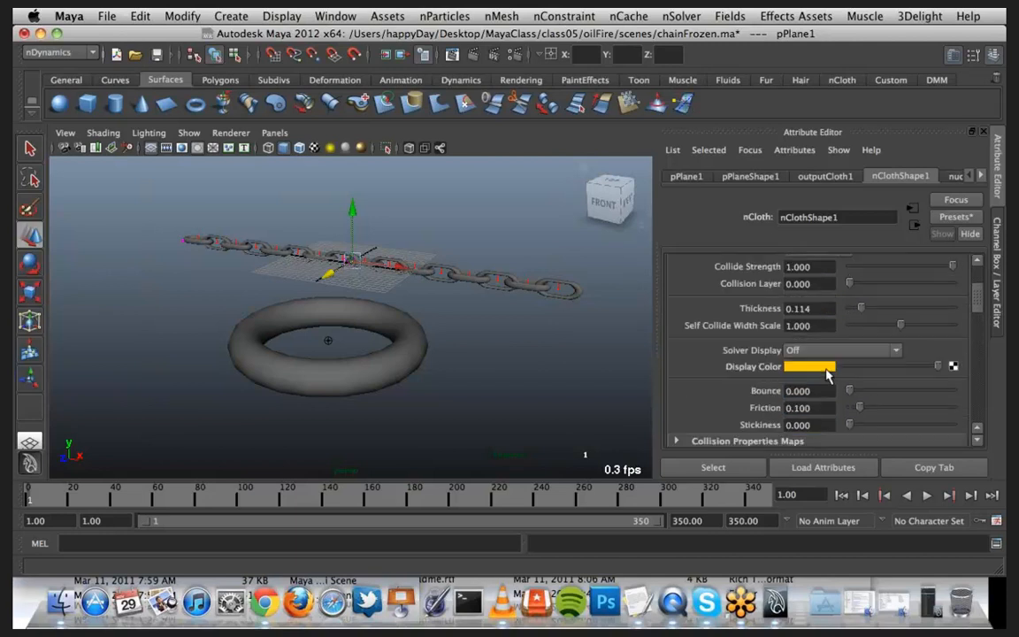
scroll(826, 373, "up", 2)
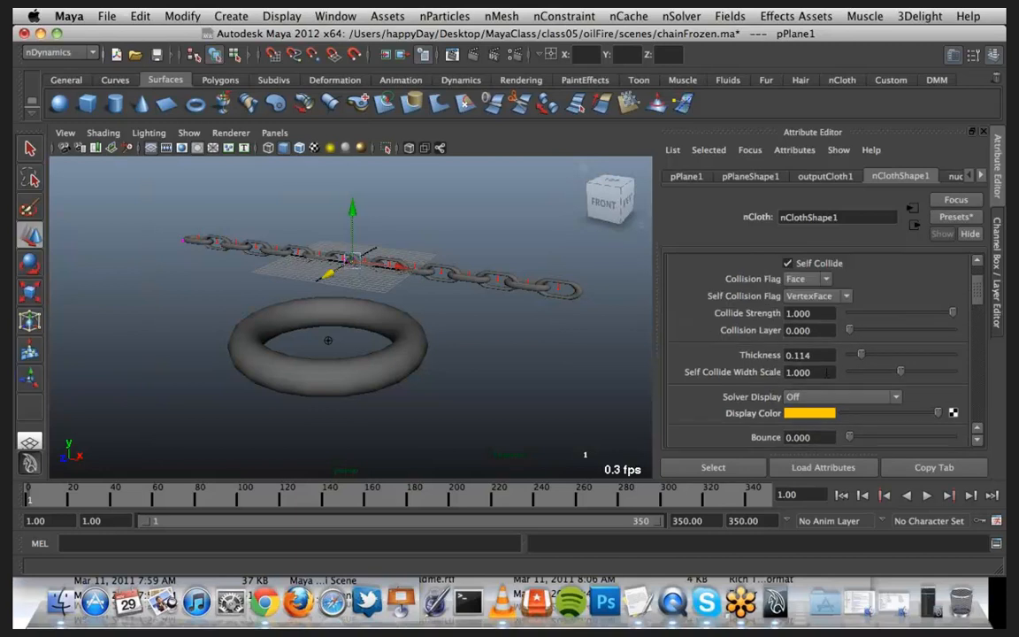
left_click(827, 355)
type("1")
key("Return")
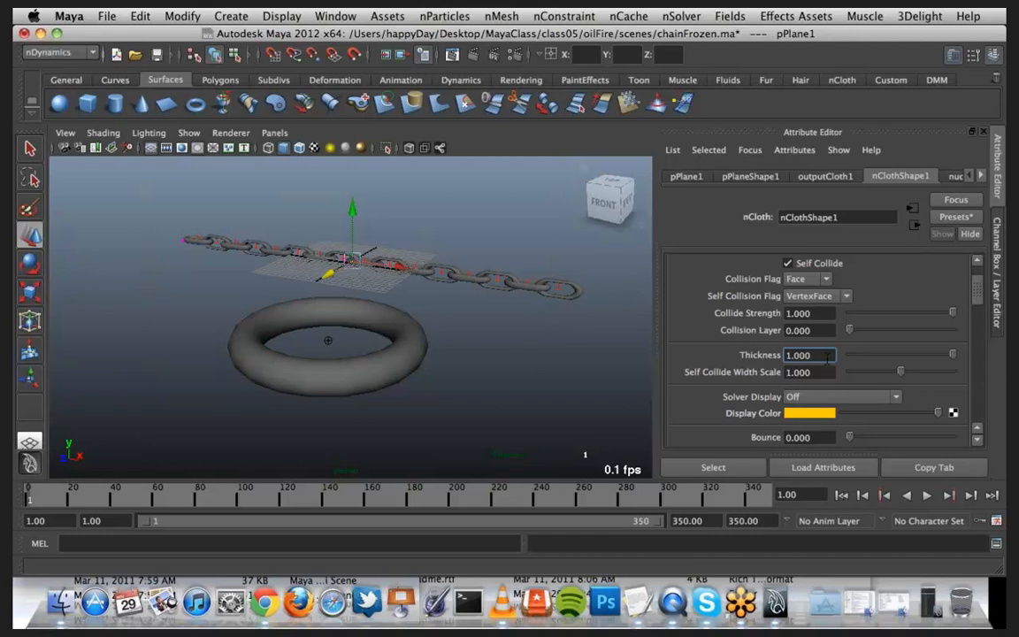
Step: Set the nCloth plane's Compression Resistance to 1
scroll(853, 336, "down", 5)
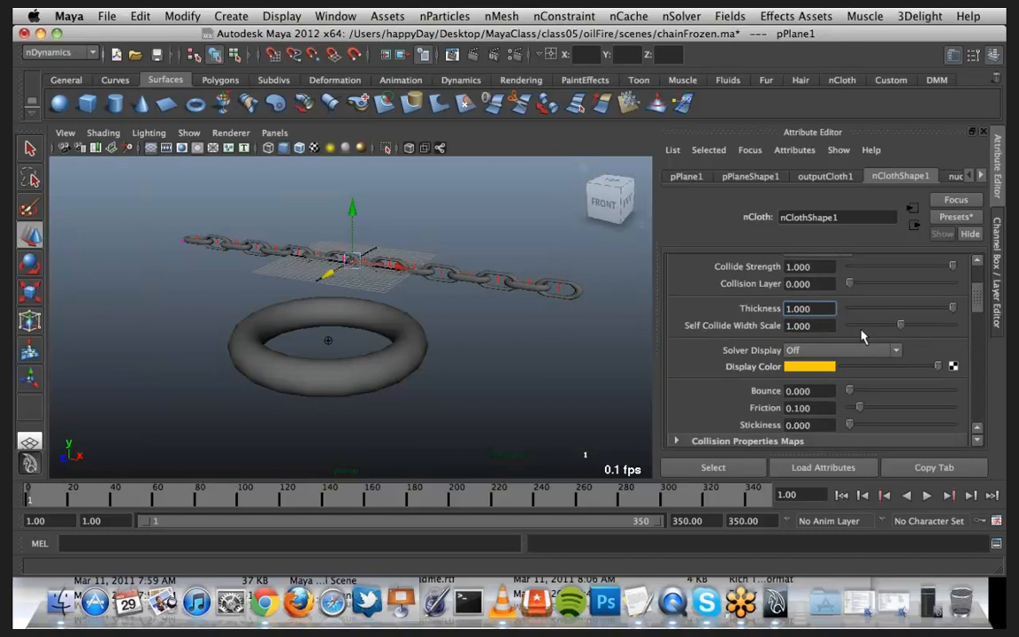
scroll(862, 336, "down", 2)
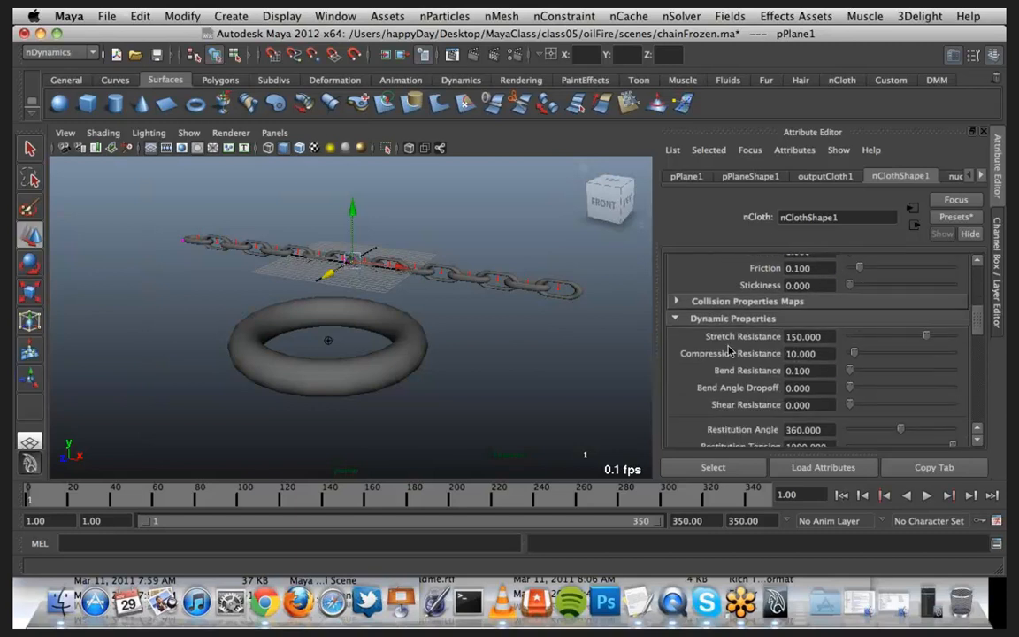
left_click(822, 356)
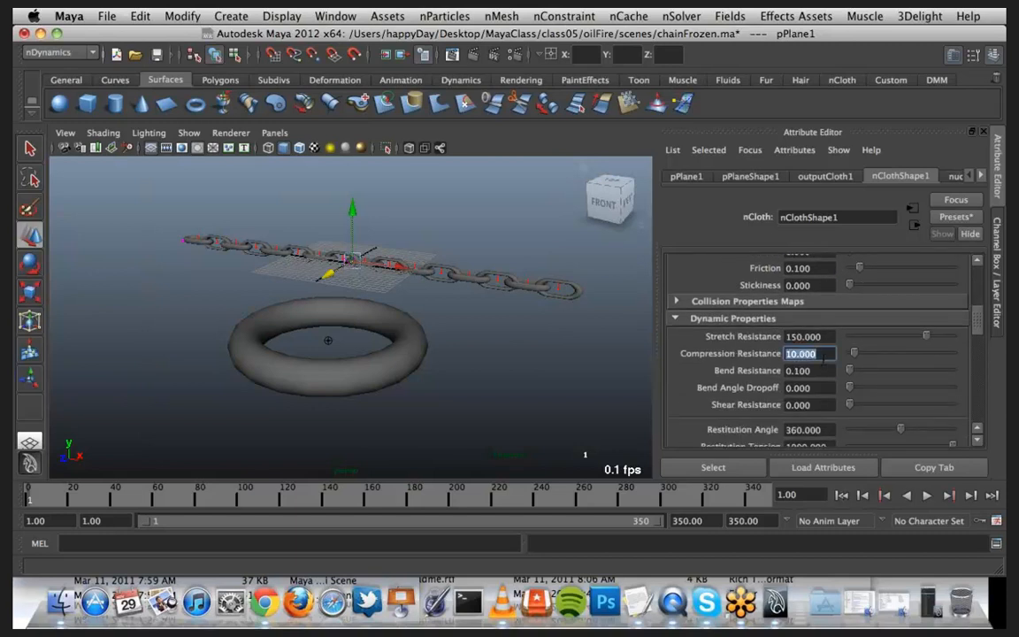
type("1")
key("Return")
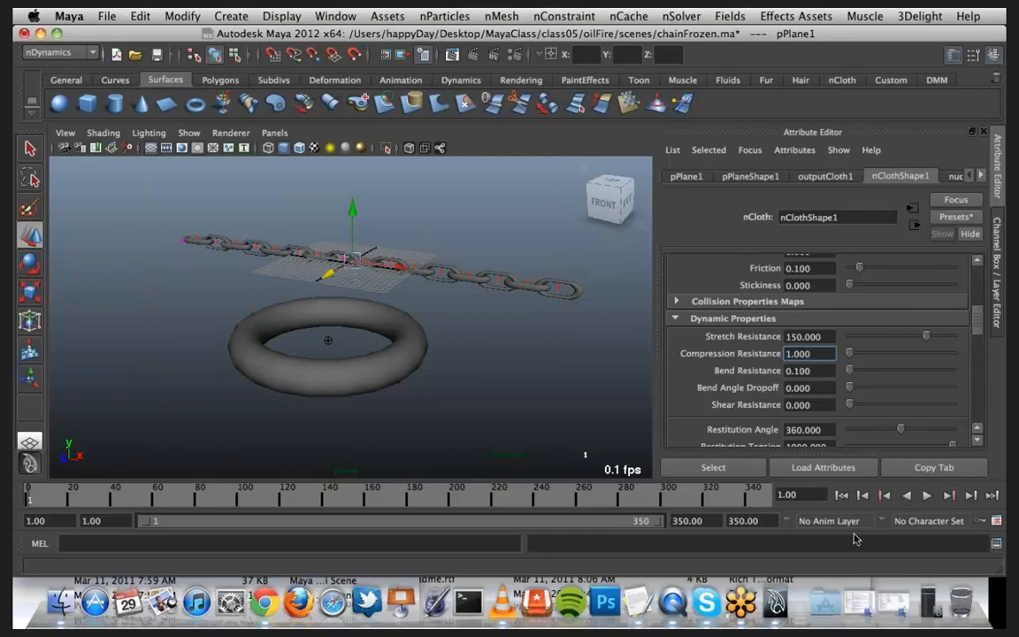
Step: Play the chain simulation against the torus, stop it near the end of the 350-frame range, and restore the minimized Outliner
left_click(926, 497)
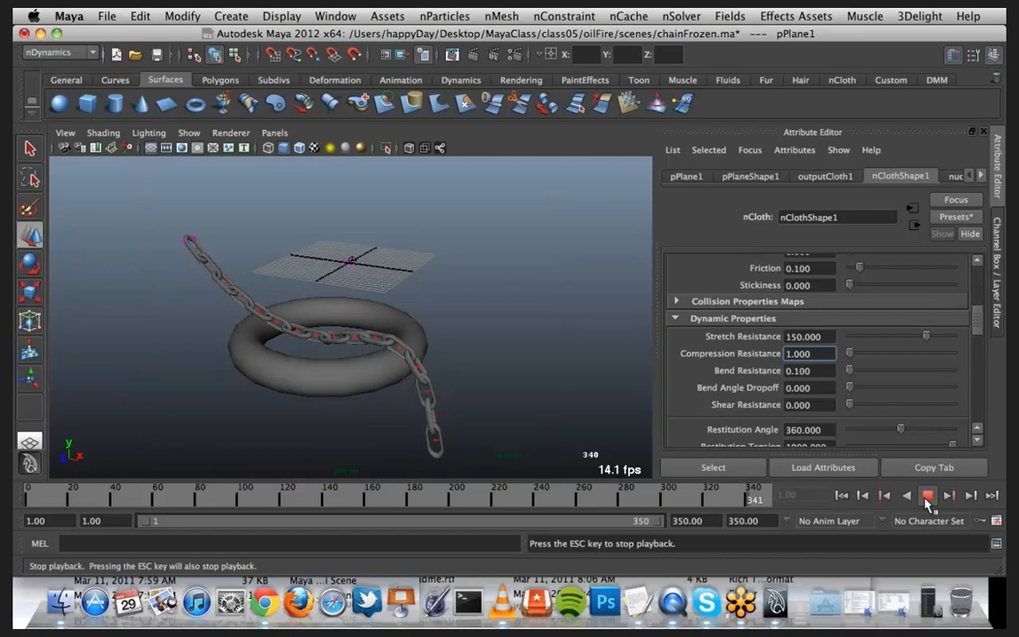
left_click(927, 497)
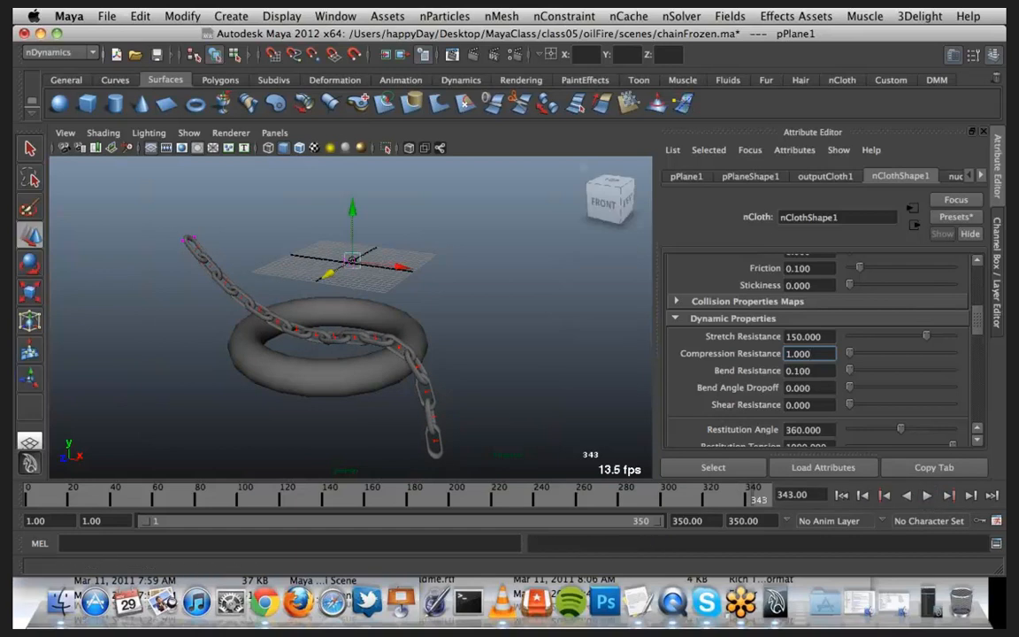
left_click(927, 603)
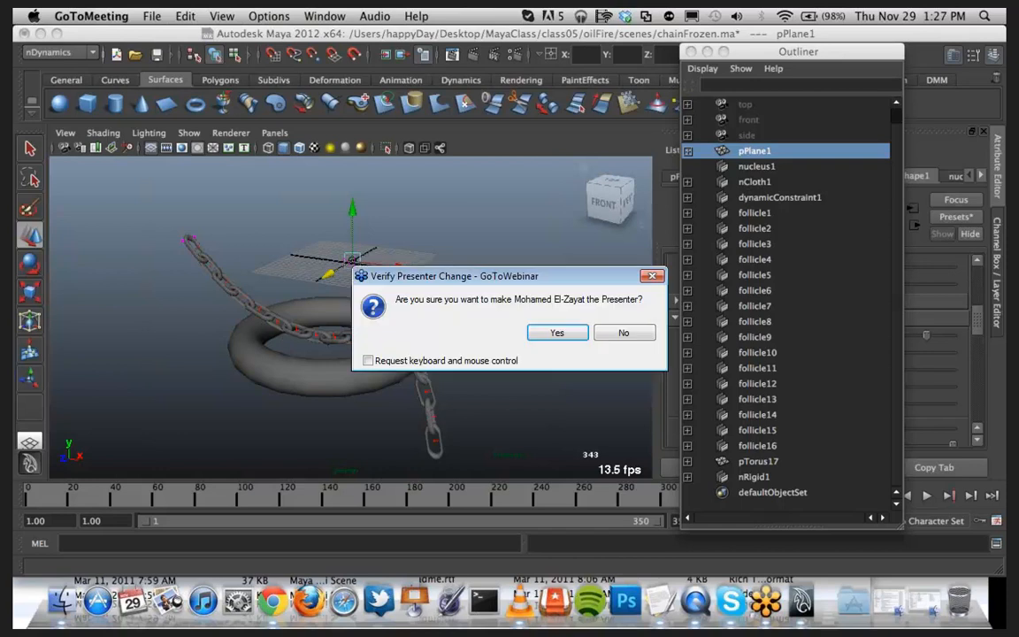
Step: Confirm handing the GoToWebinar presenter role to the other participant, and dismiss the audio settings window covering the shared Maya scene
left_click(561, 333)
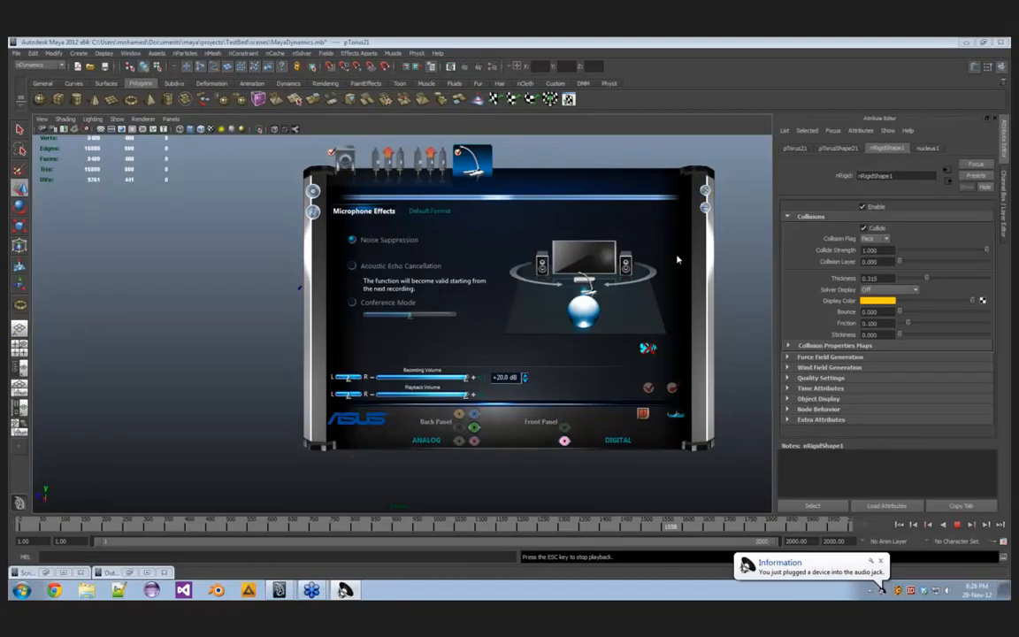
left_click(705, 190)
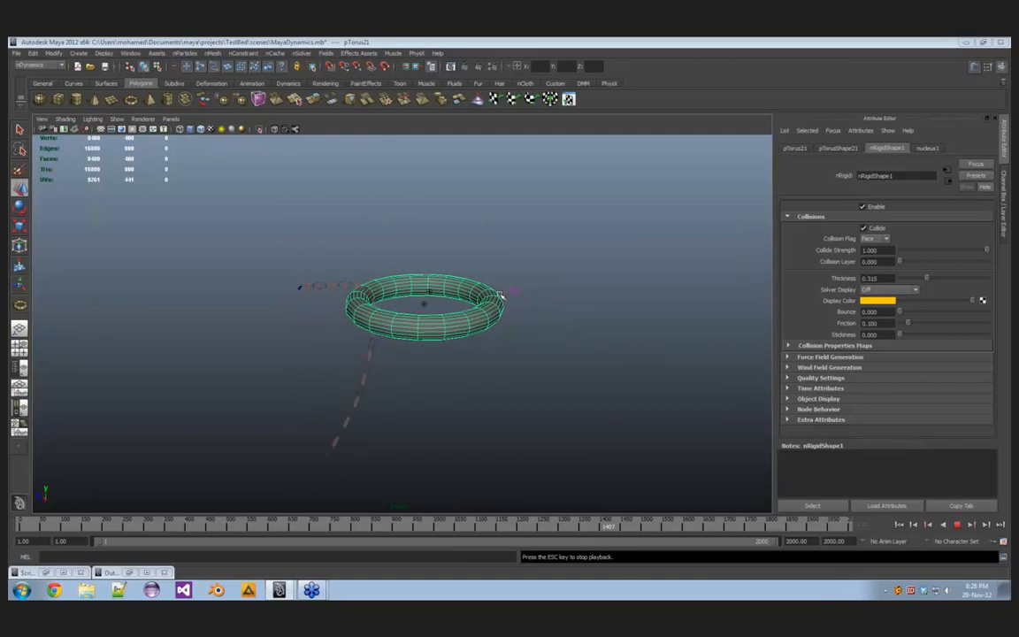
Step: Stop the playback, rewind to frame 1 and move the torus sideways until it is clear of the chain
left_click(937, 528)
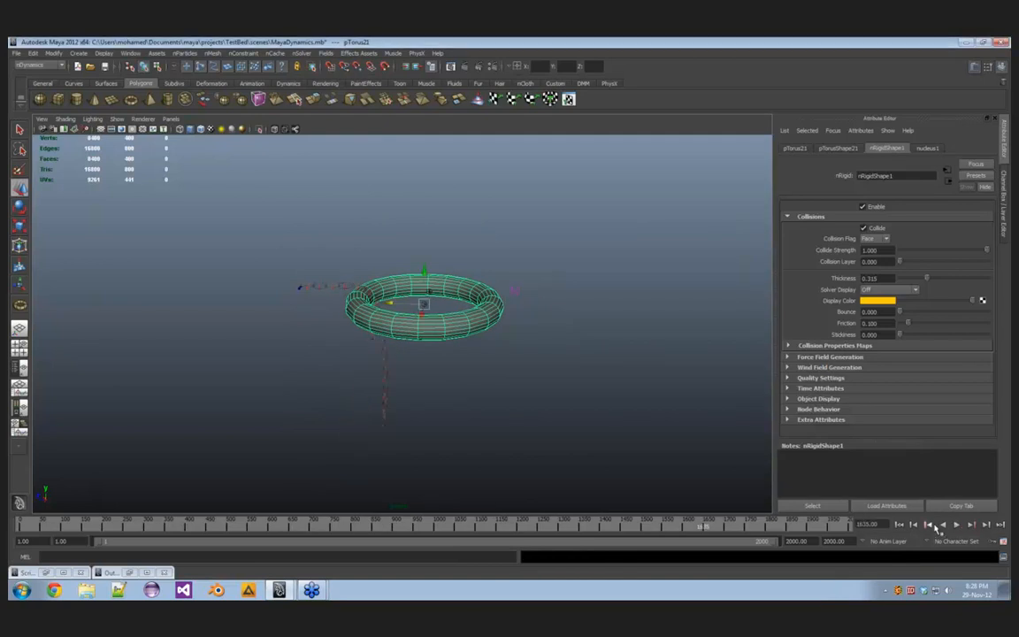
left_click(899, 525)
left_click_drag(397, 304, 658, 298)
right_click_drag(327, 291, 423, 298, "alt")
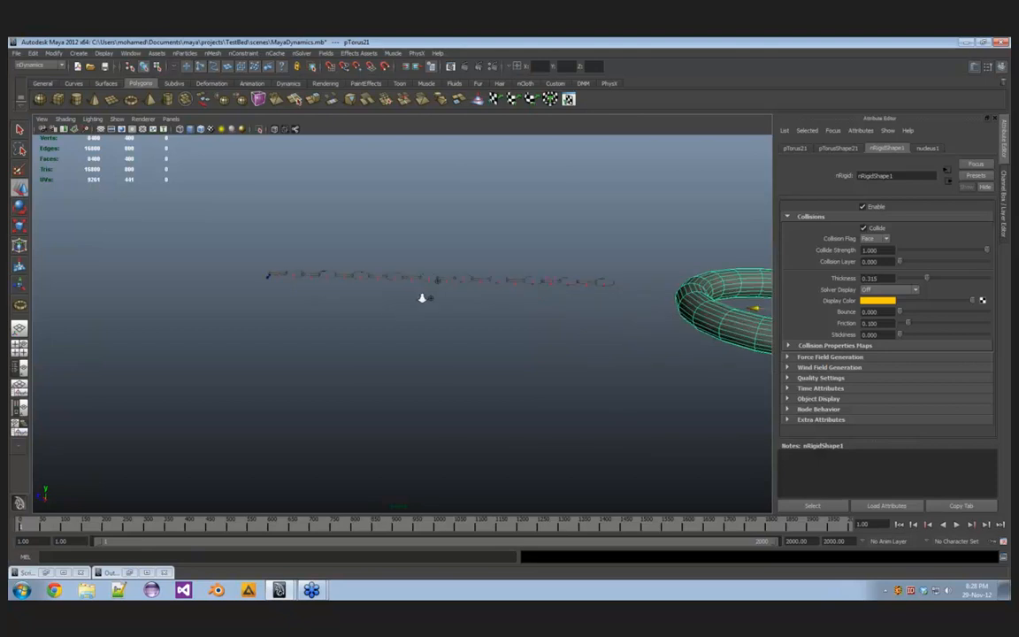
mouse_move(422, 298)
left_mouse_down("alt")
mouse_move(435, 302)
mouse_move(416, 308)
left_mouse_up("alt")
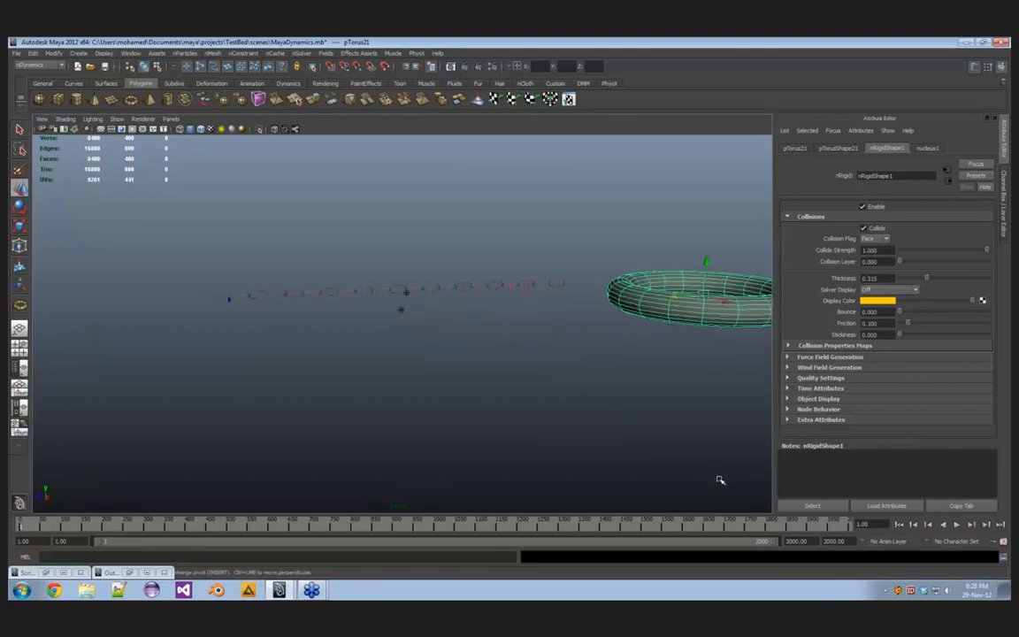
Step: Play the simulation of the chain swinging free of the torus, and return to frame 1
left_click(958, 525)
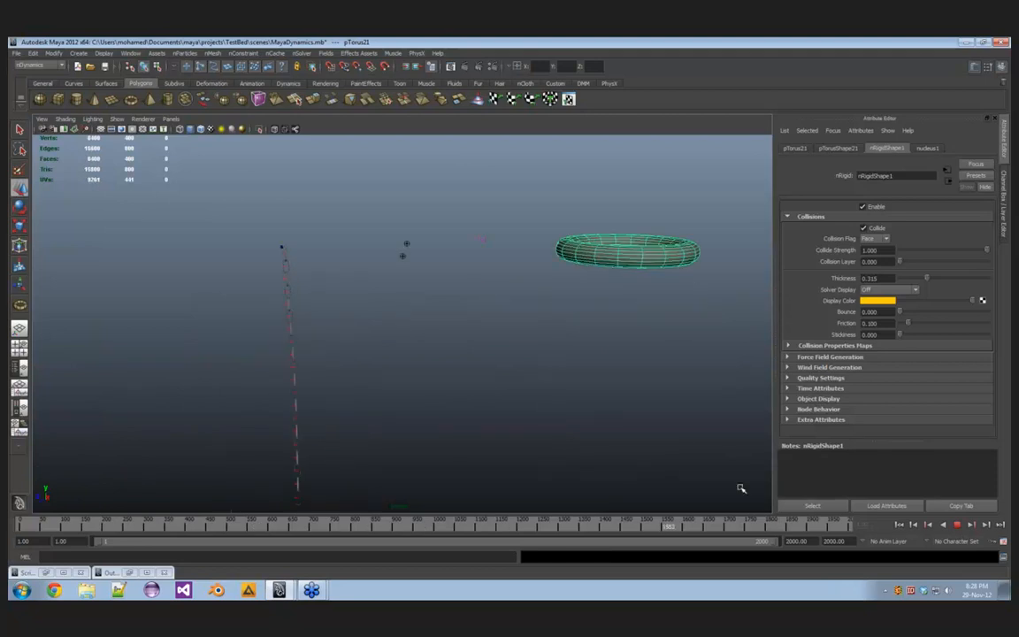
left_click(956, 524)
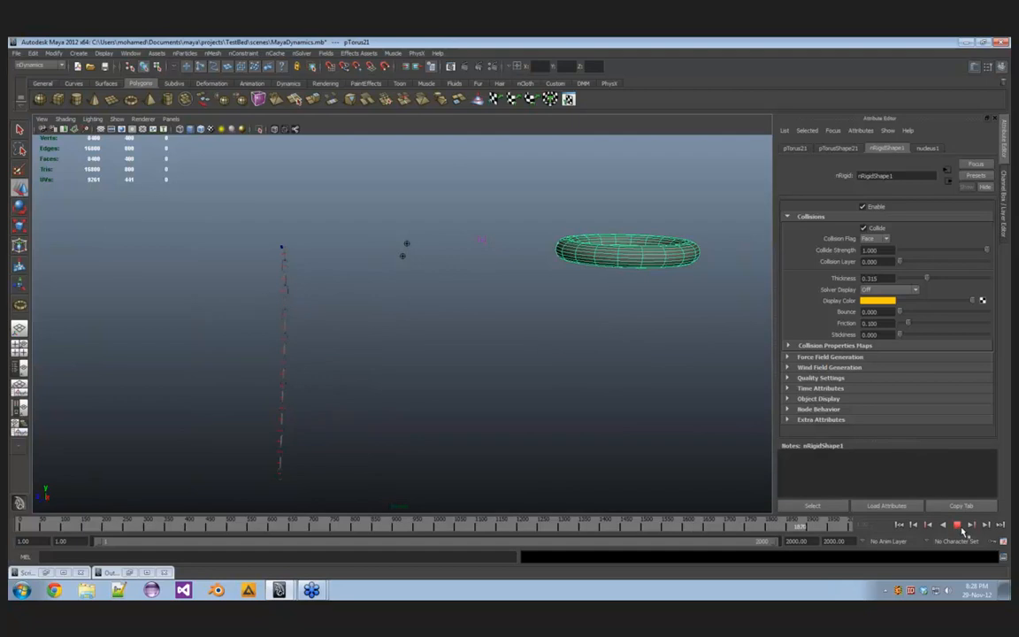
left_click(899, 524)
Step: Extend the playback end to frame 4000 and replay the free-swinging chain, finishing with a rewind to frame 1
left_click(898, 524)
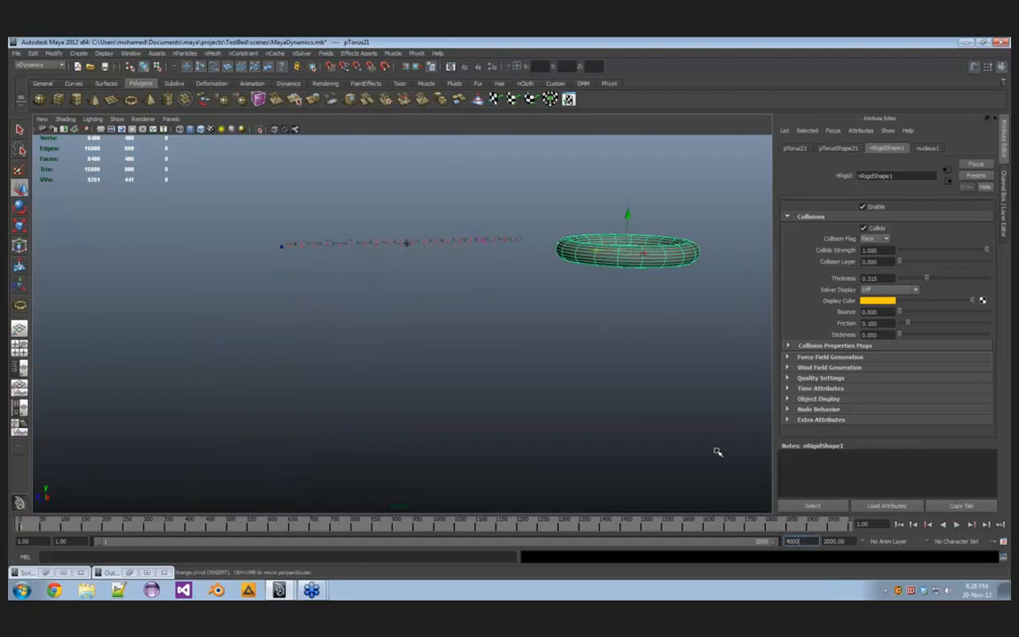
key("Return")
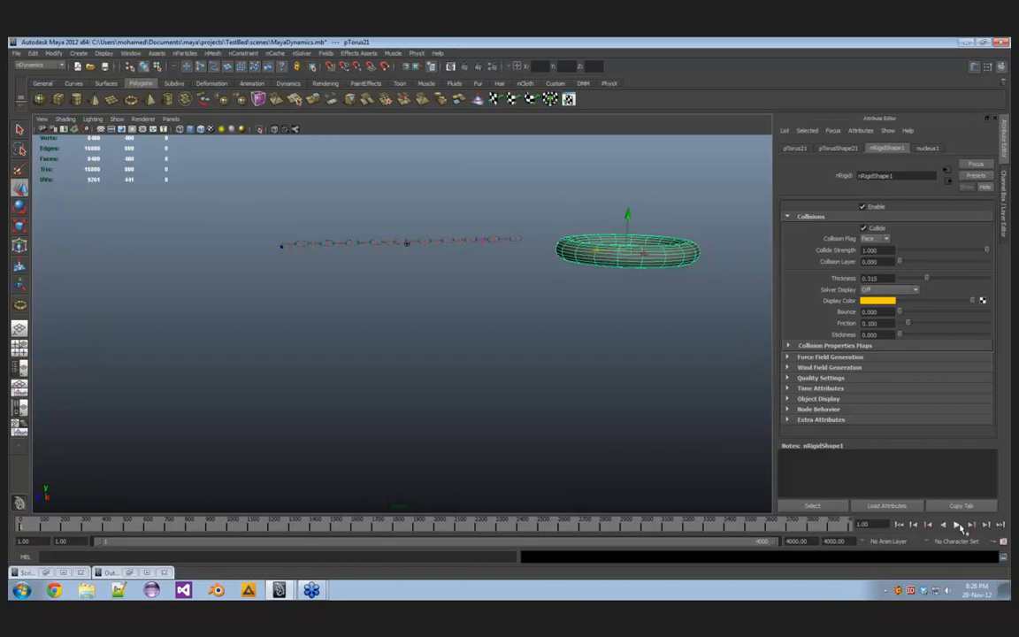
left_click(957, 525)
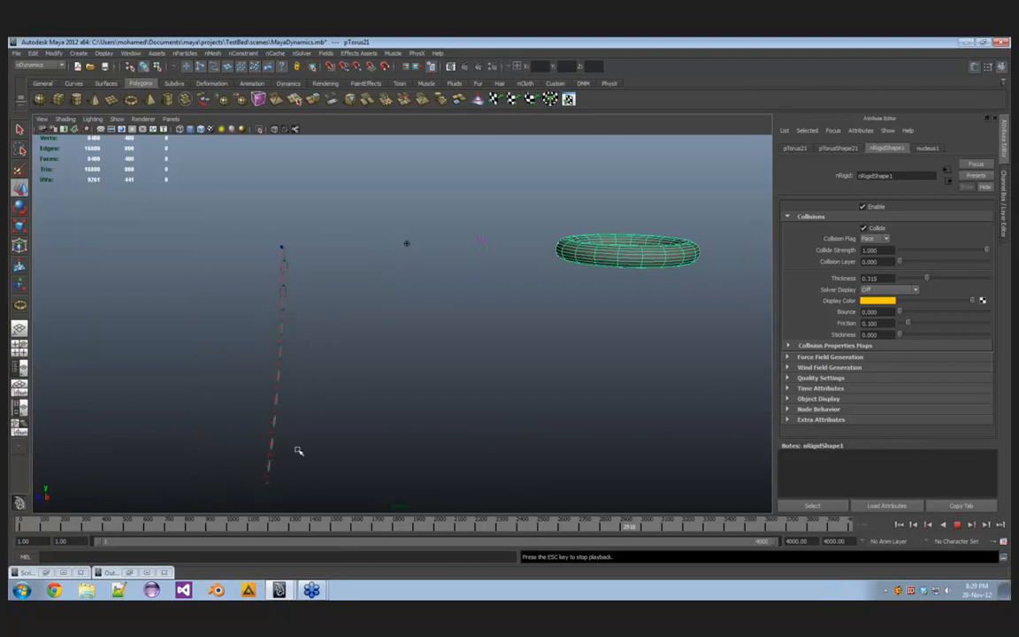
left_click(958, 525)
left_click(899, 524)
Step: Move the torus back beneath the chain and play the simulation, inspecting the collision from close up
left_click_drag(594, 251, 354, 258)
left_click(955, 525)
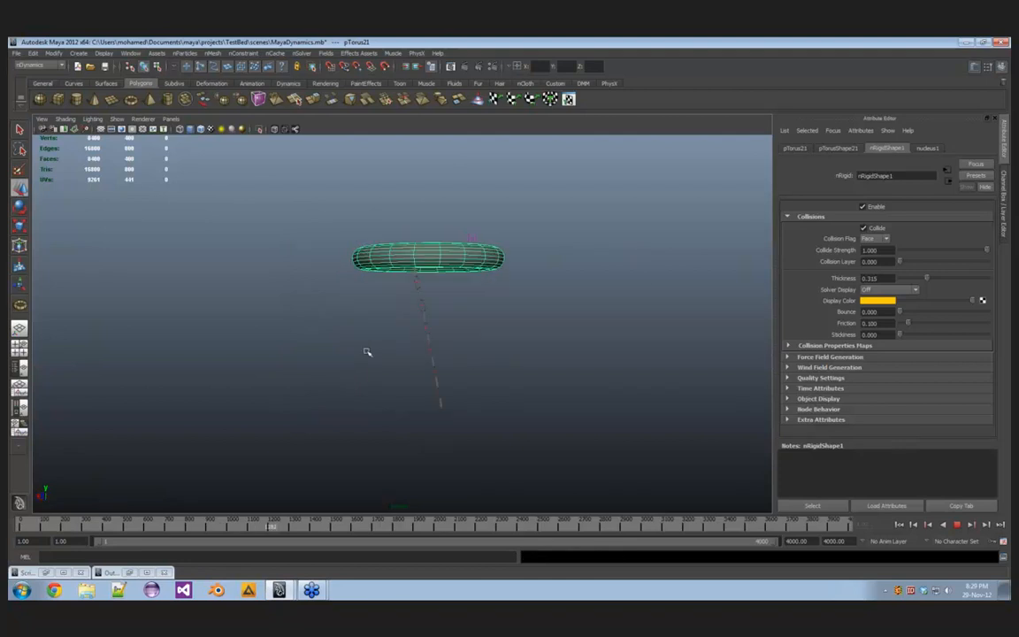
right_click_drag(367, 352, 612, 378, "alt")
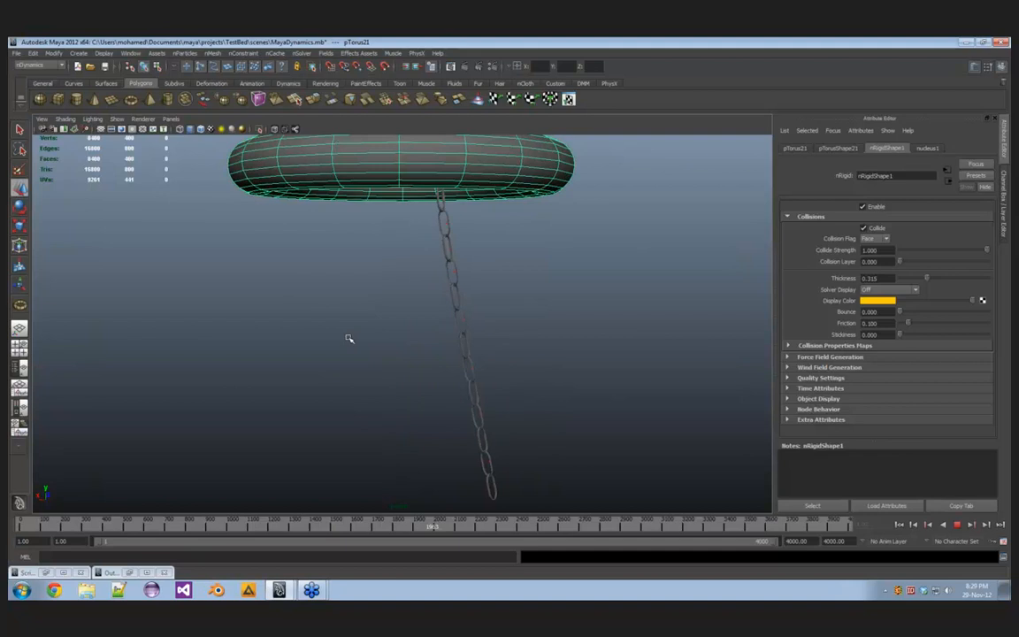
left_click_drag(351, 337, 465, 351, "alt")
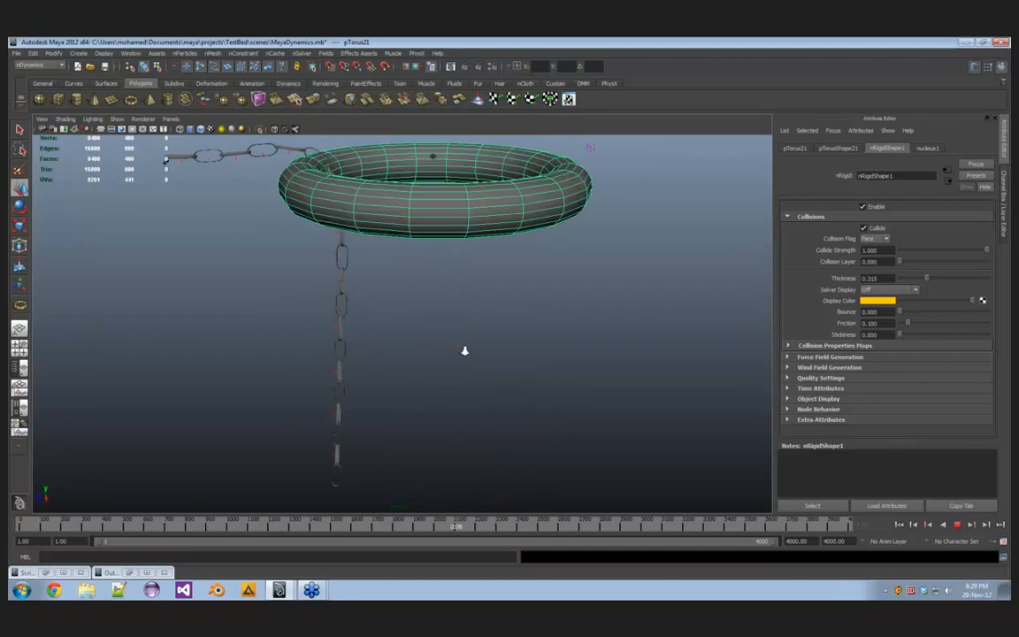
scroll(464, 351, "down", 3)
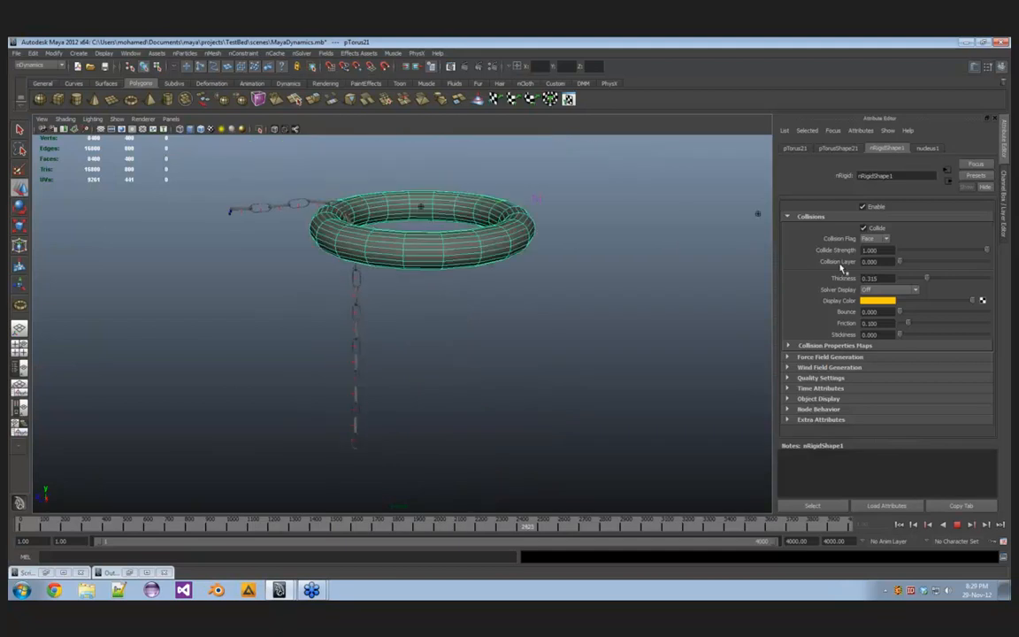
Step: Expand the torus's Collision Properties Maps, and select the chain link beside the torus before stopping and rewinding to frame 1
left_click(800, 346)
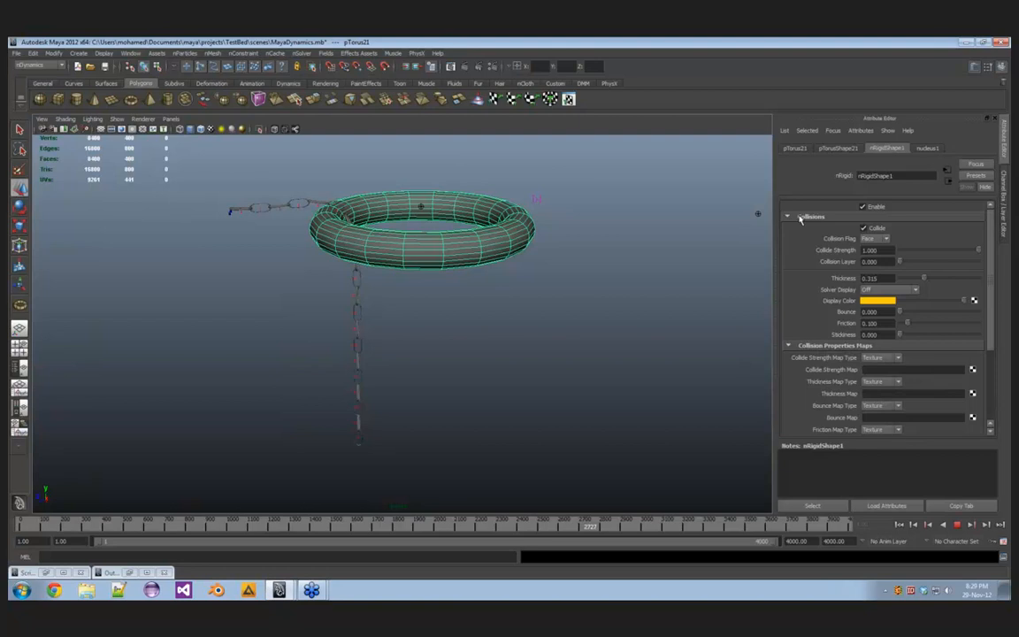
left_click(312, 208)
left_click(316, 202)
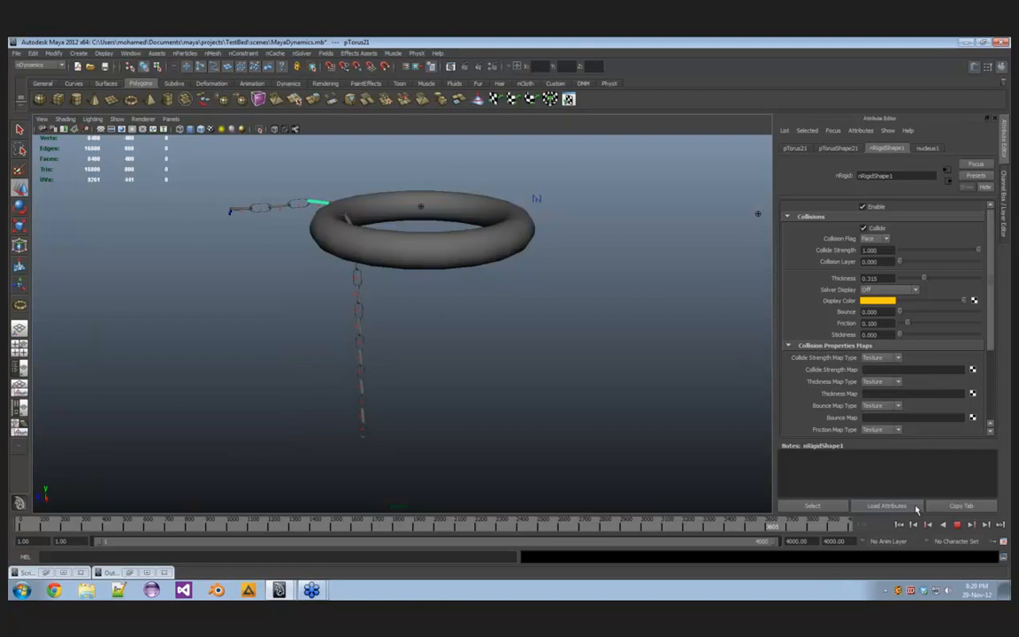
left_click(958, 523)
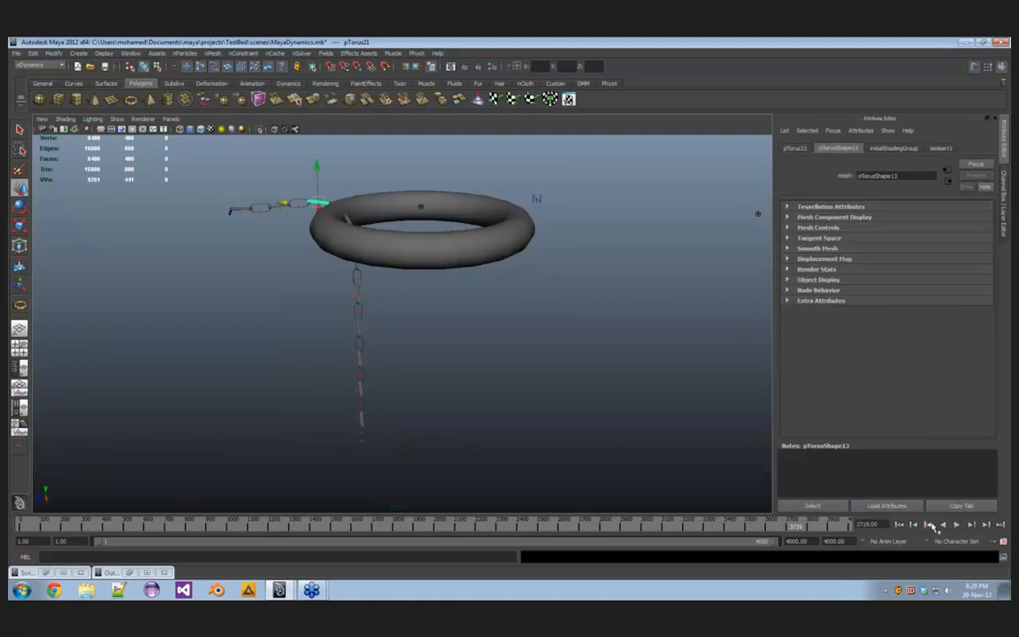
key("alt+shift+v")
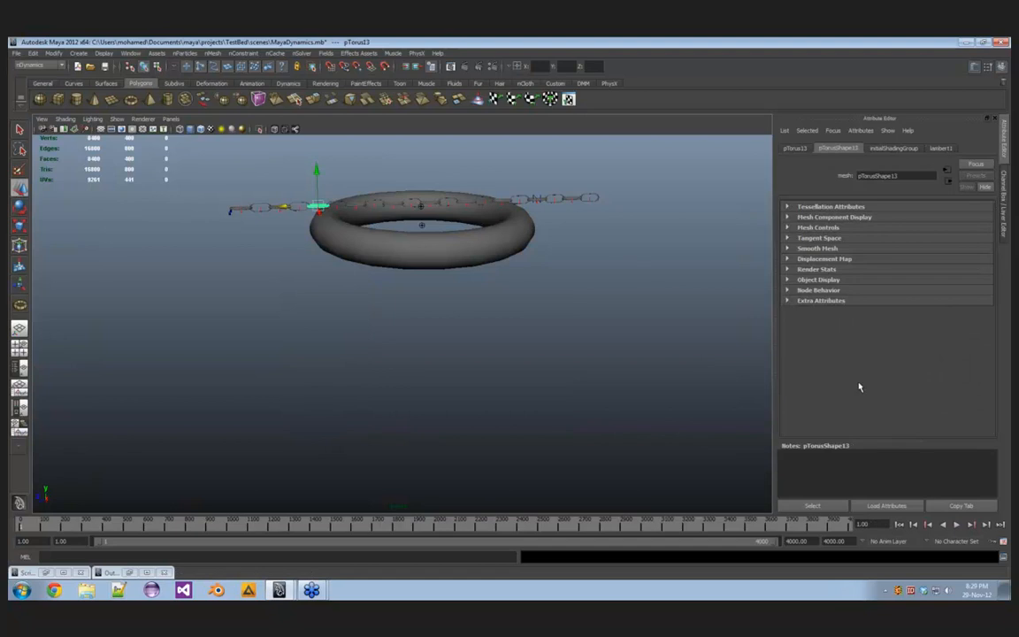
Step: Show layer1 temporarily to select the nCloth plane driving the chain, and hide the layer again
key("ctrl+a")
left_click(821, 445)
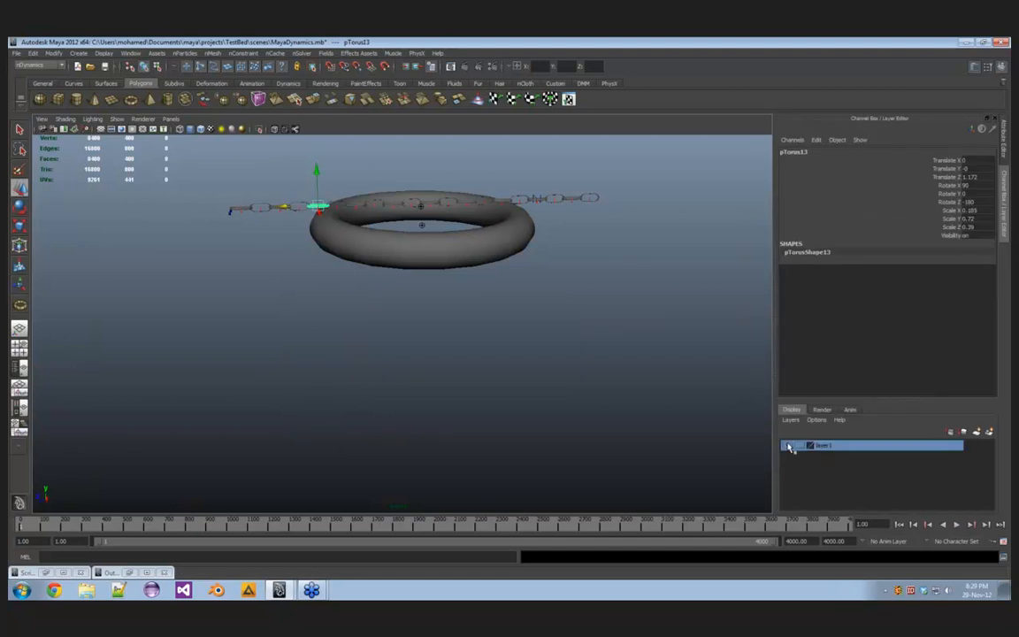
left_click(790, 446)
left_click(579, 204)
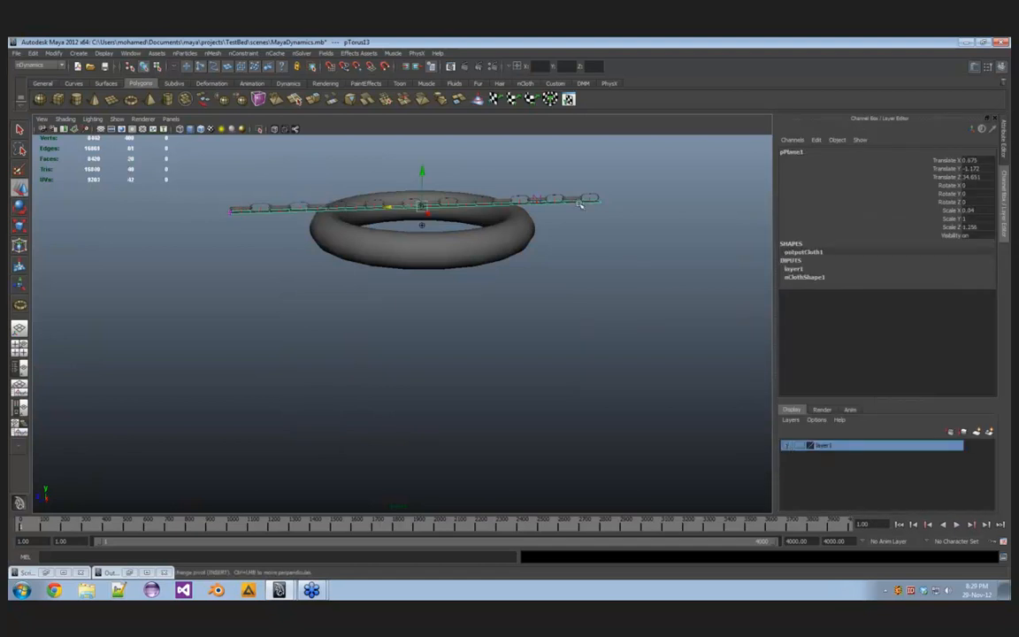
left_click(787, 445)
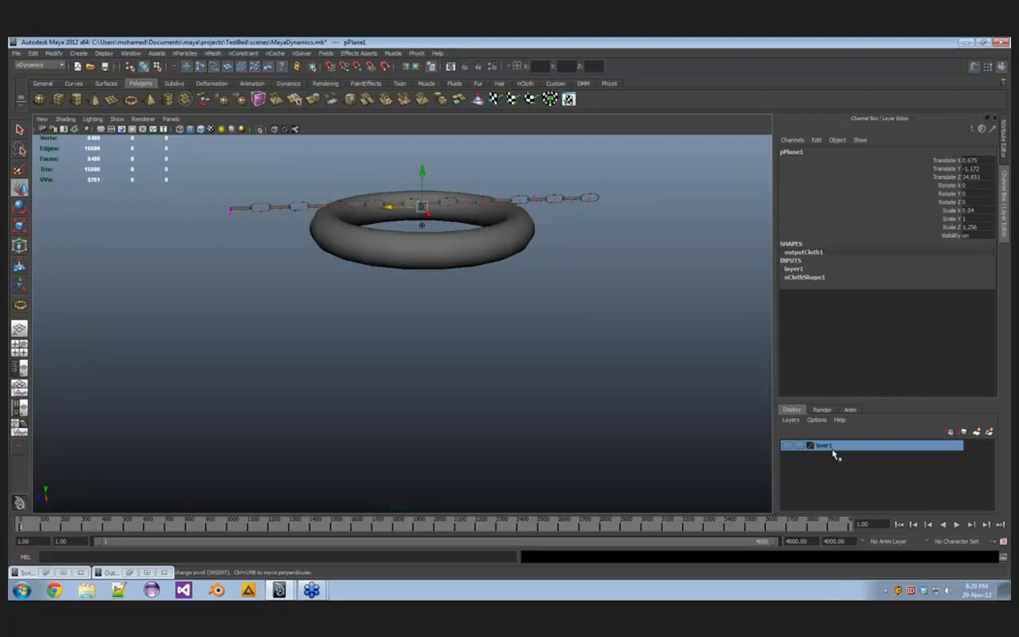
Step: Examine the Dynamic Properties of the plane's nClothShape1, and undo the accidental selection of the torus
key("ctrl+a")
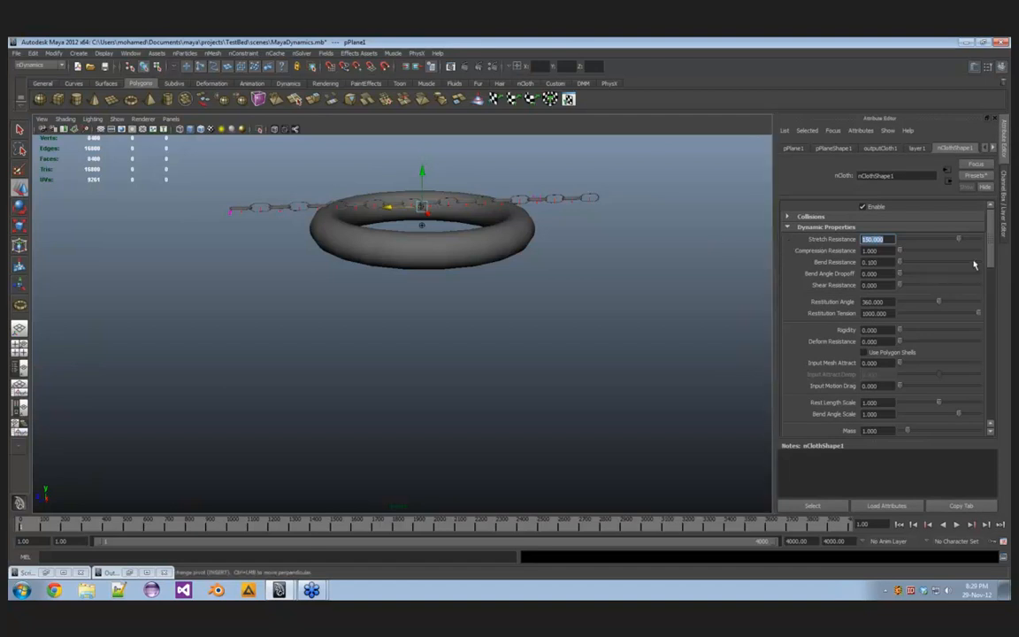
left_click_drag(992, 254, 998, 288)
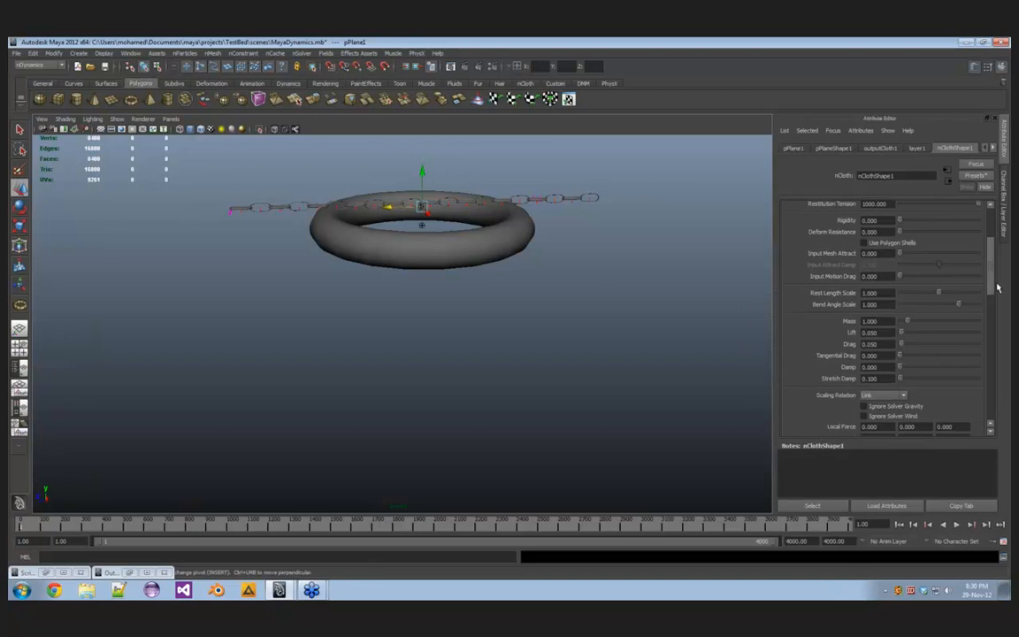
left_click_drag(997, 287, 989, 265)
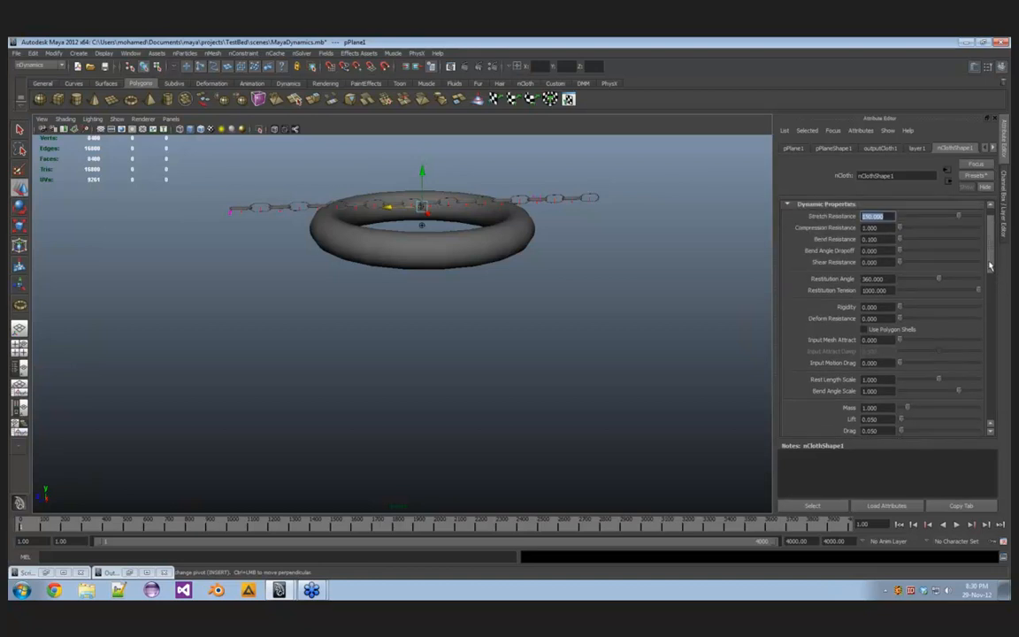
left_click_drag(990, 266, 991, 283)
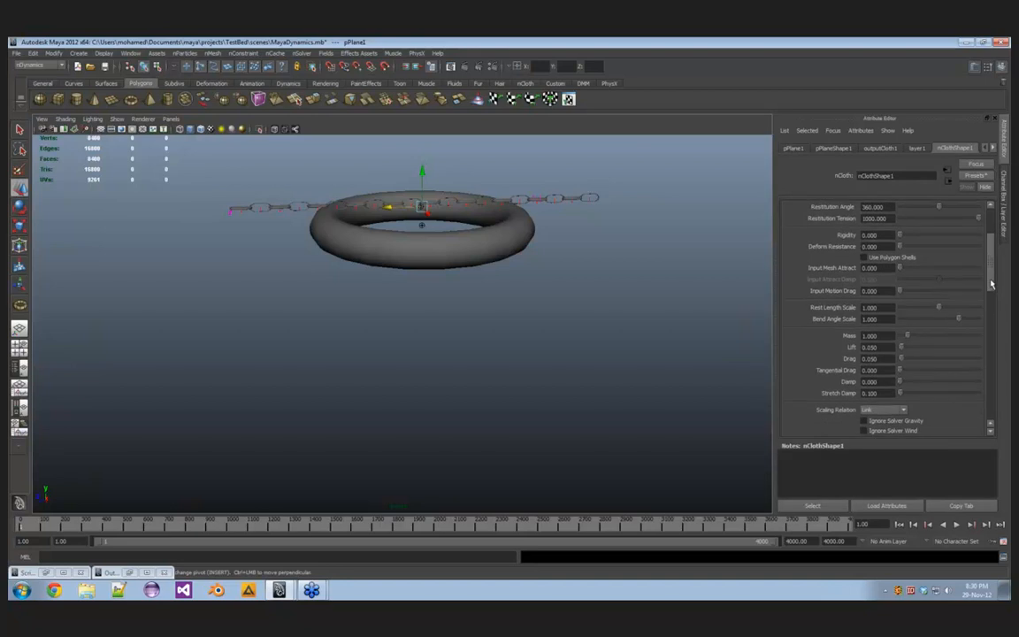
left_click_drag(990, 283, 994, 309)
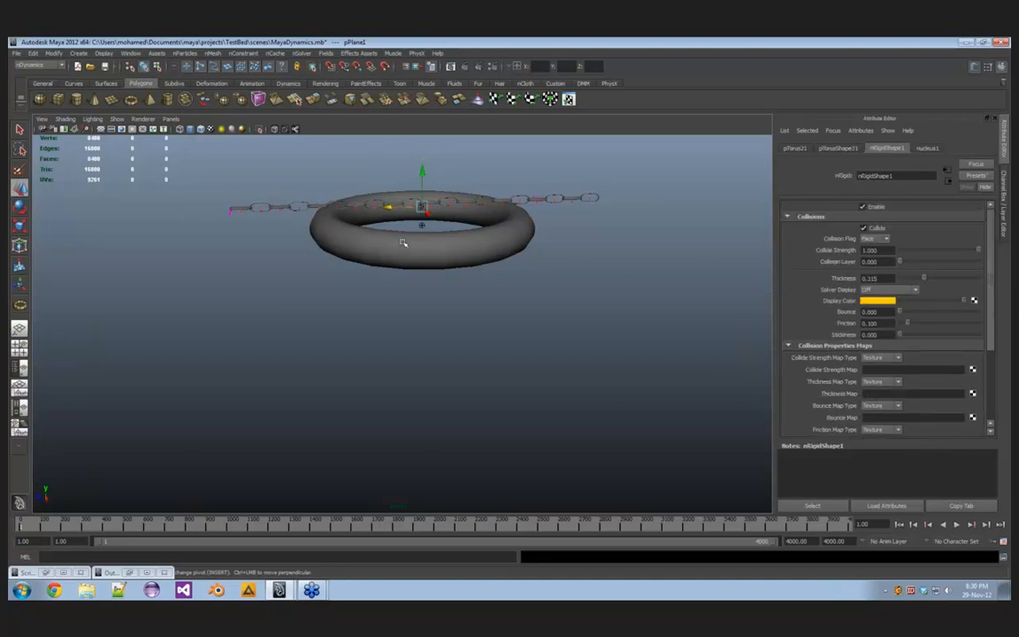
left_click_drag(396, 226, 403, 278)
key("ctrl+z")
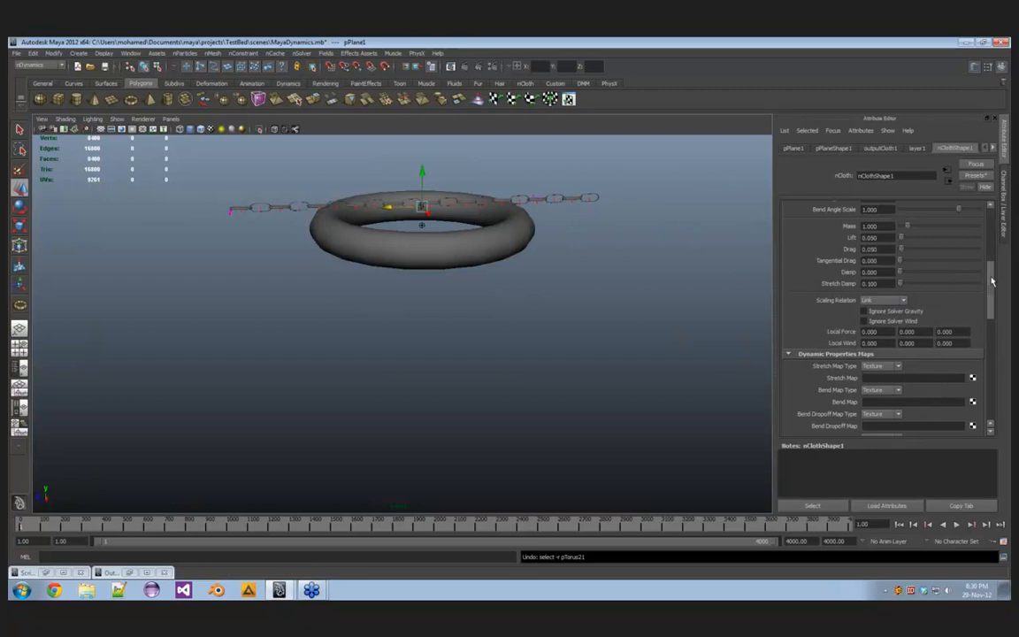
Step: Set the chain plane's nCloth Mass to 5
mouse_move(991, 282)
left_mouse_down()
mouse_move(988, 230)
mouse_move(990, 274)
left_mouse_up()
left_click_drag(887, 354, 840, 351)
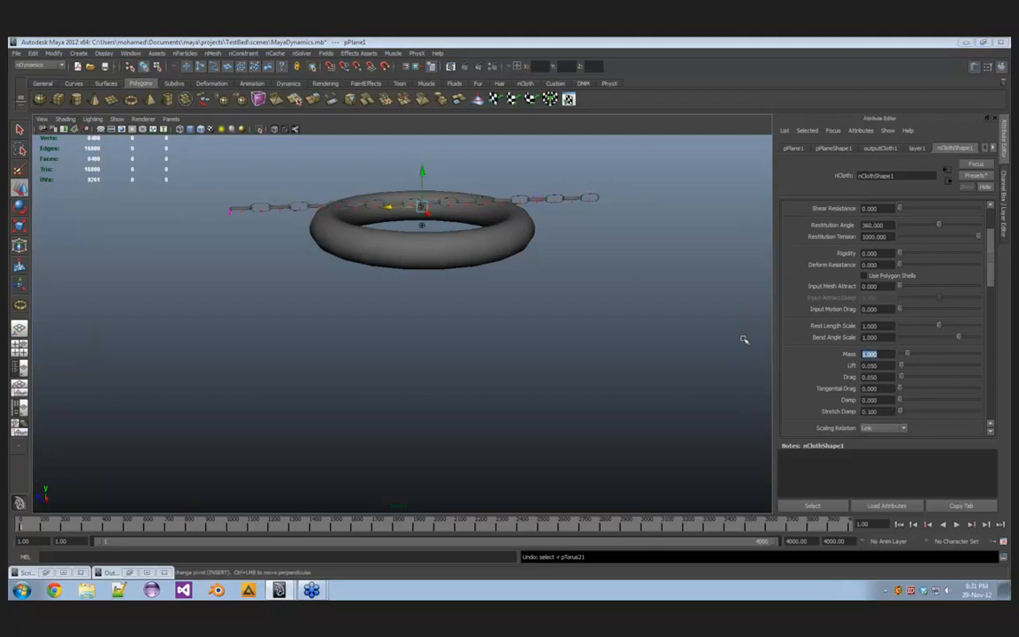
left_click_drag(888, 354, 823, 357)
type("5")
key("Return")
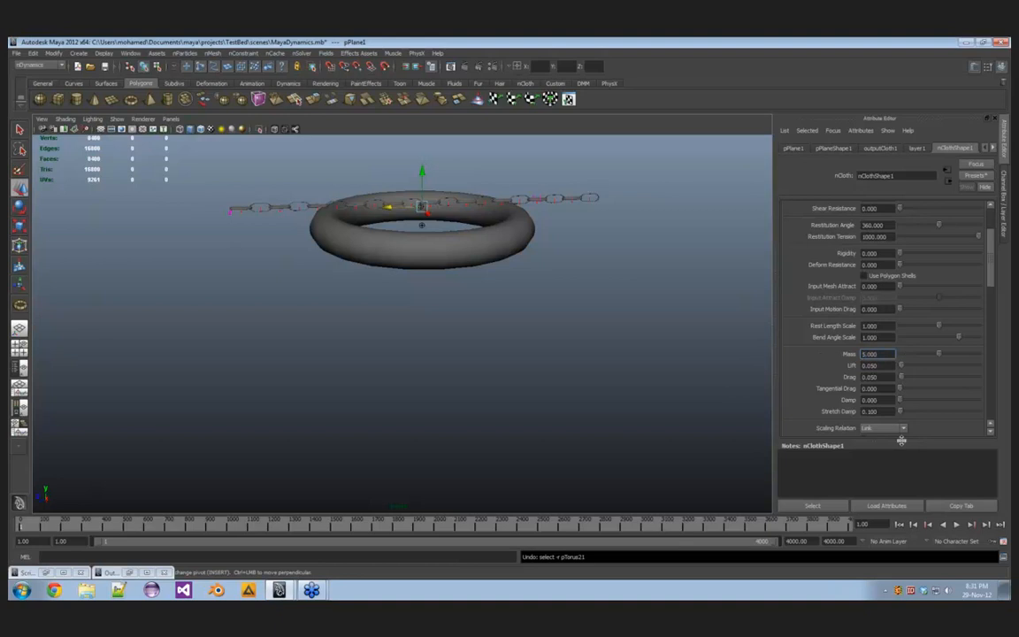
Step: Play the simulation with the heavier chain and inspect how it hangs over the torus from several angles
left_click(956, 525)
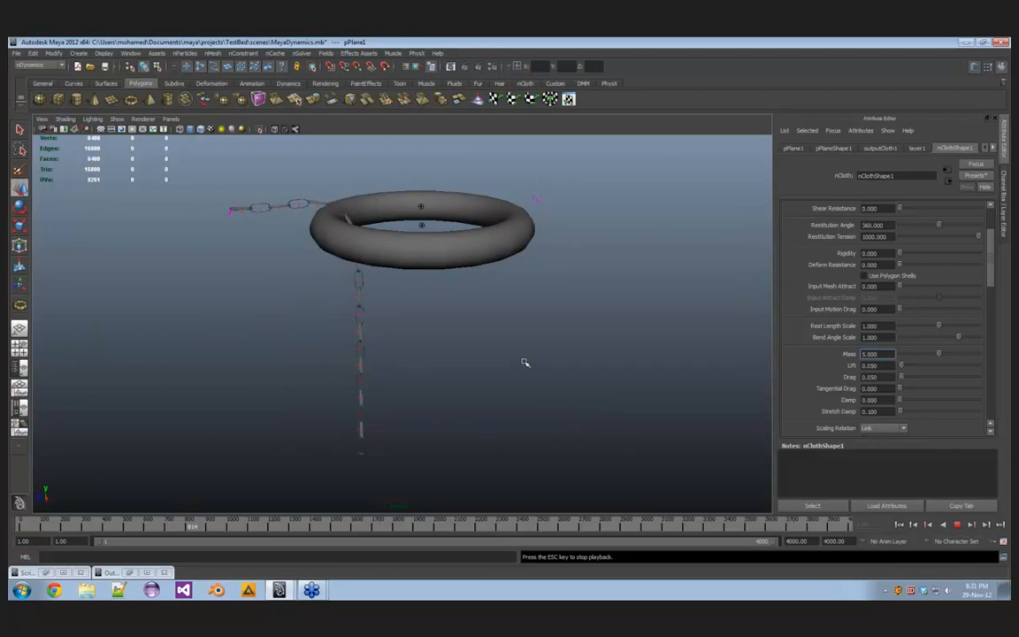
left_click_drag(525, 362, 400, 346, "alt")
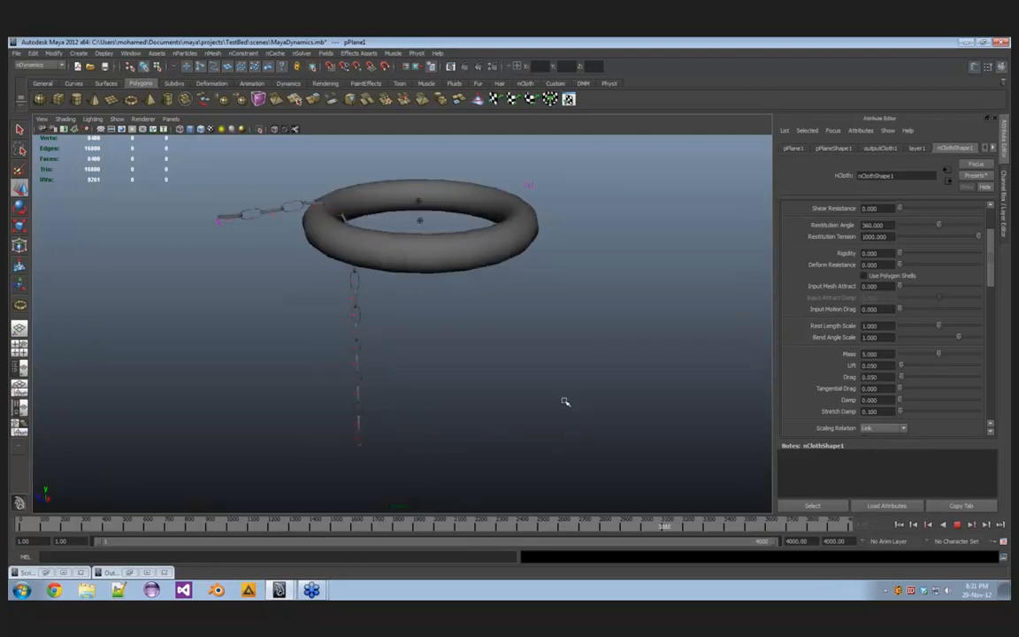
right_click_drag(565, 401, 495, 389, "alt")
left_click_drag(437, 380, 424, 414, "alt")
scroll(410, 343, "up", 1)
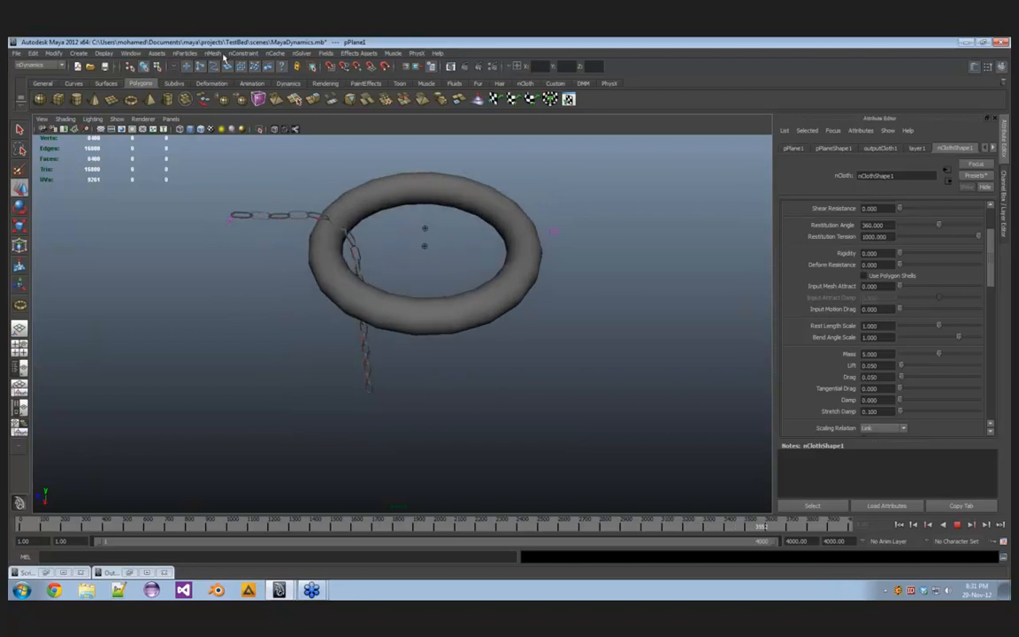
Step: Bring up the Outliner to review the scene's plane, nCloth, constraint and follicle nodes, and close it
left_click(130, 53)
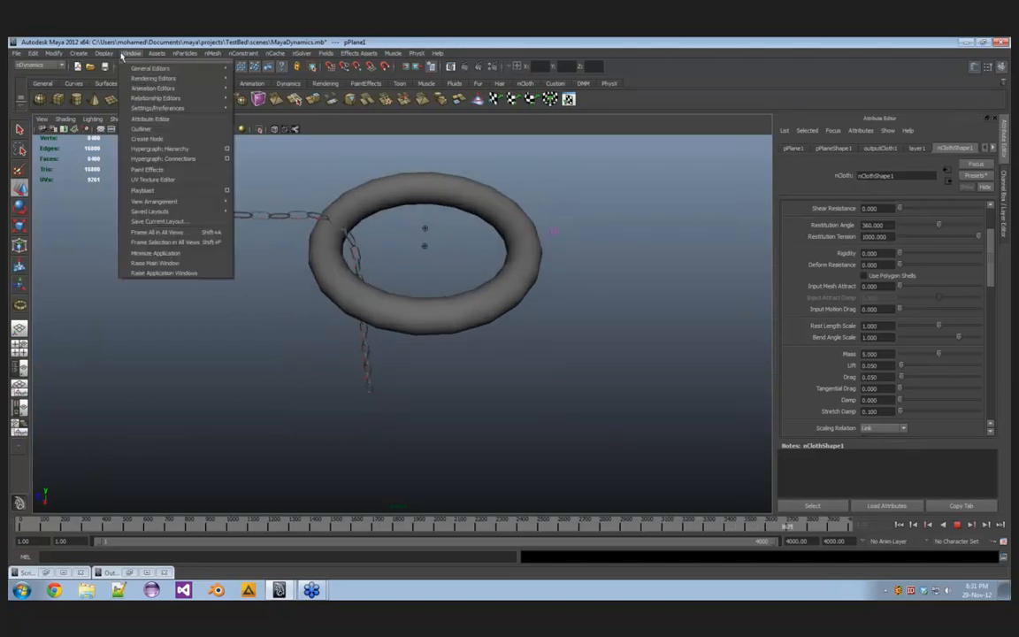
left_click(144, 130)
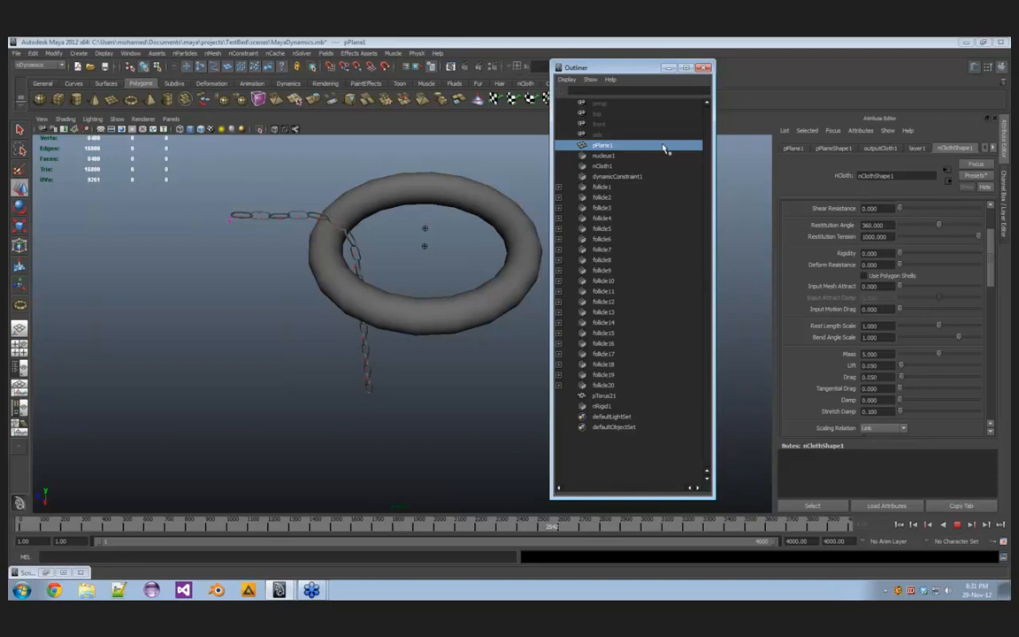
left_click(704, 69)
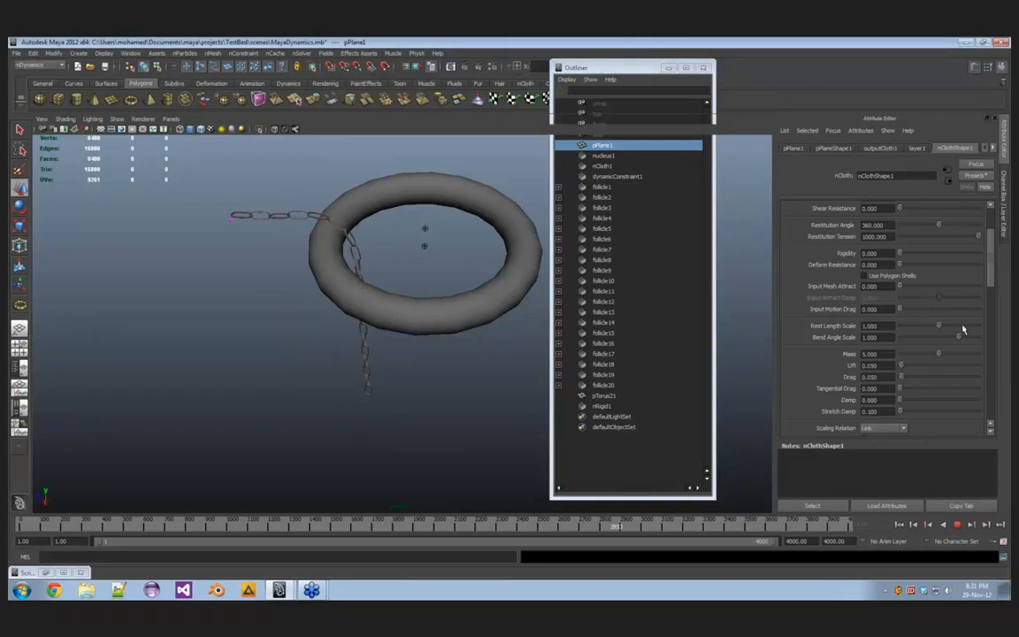
Step: Stop the playback, return to frame 1, and set the nCloth's Damp to 2
left_click(956, 524)
left_click(898, 525)
left_click_drag(883, 400, 829, 400)
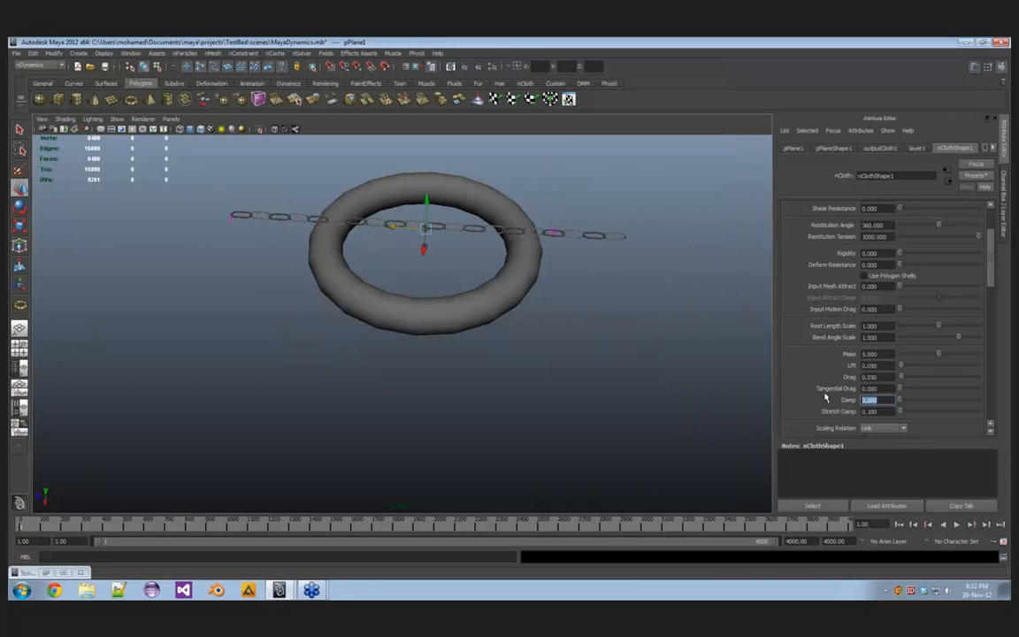
type("2")
key("Return")
Step: Play the damped simulation and check the Time Slider playback preferences, closing them without changes
left_click(956, 525)
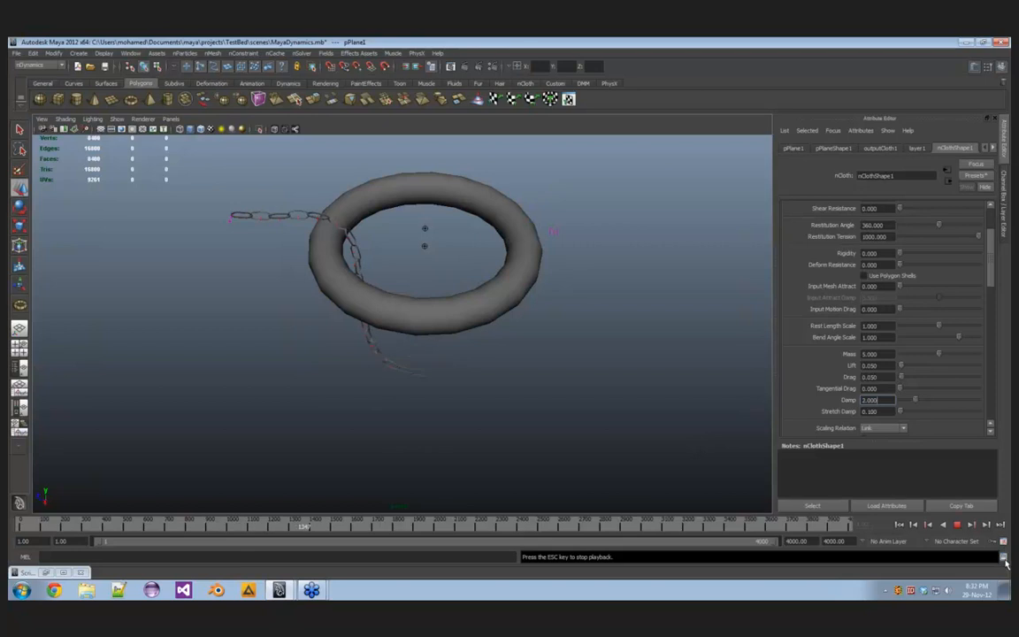
left_click(1004, 558)
left_click(492, 133)
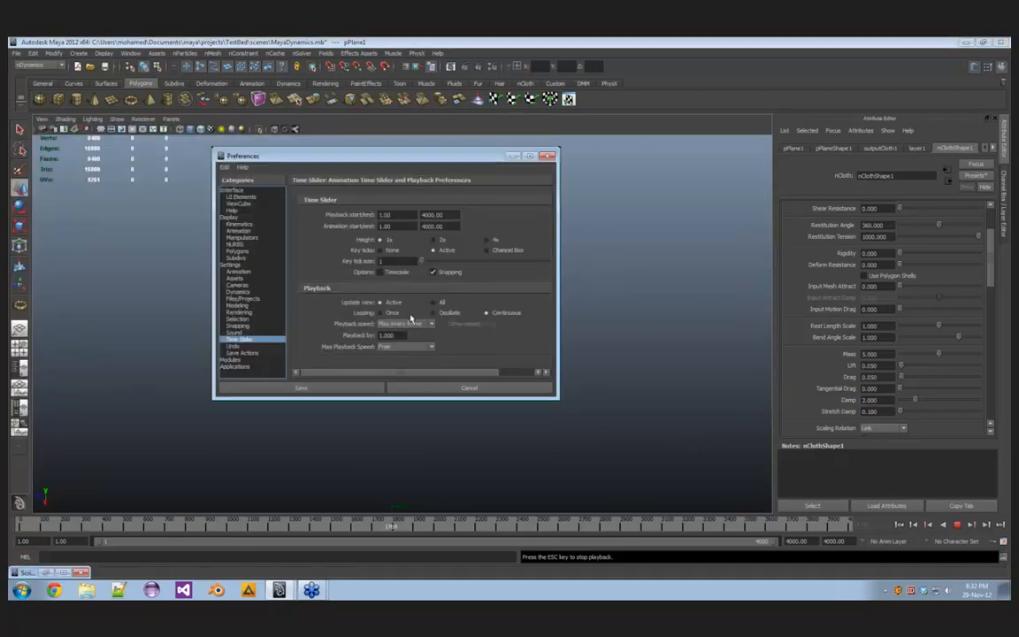
left_click(547, 155)
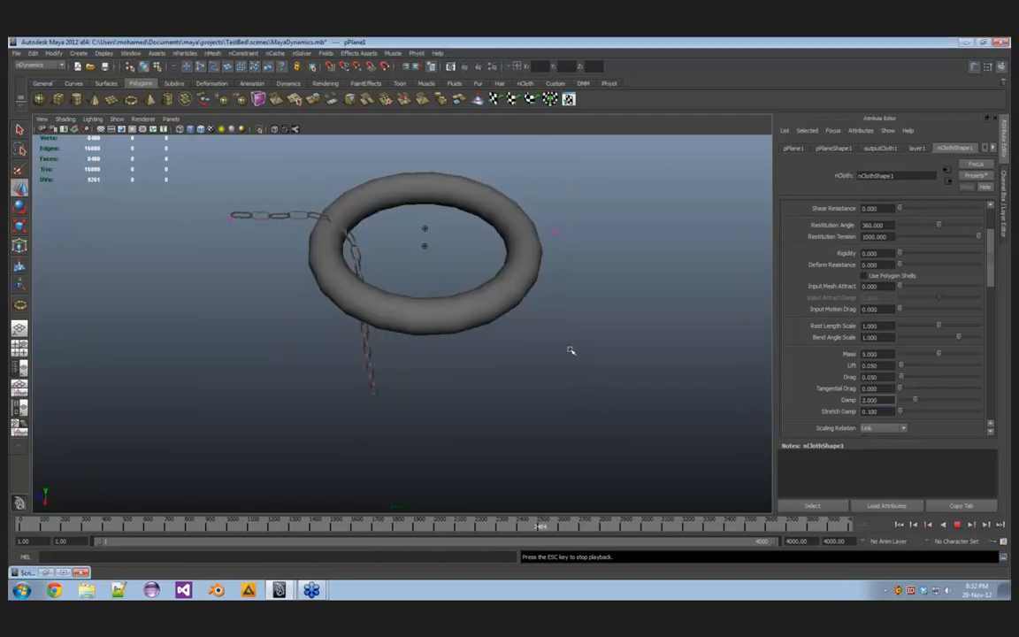
Step: Inspect the hanging chain links below the torus from close up and from the side during playback
left_click_drag(482, 359, 451, 332, "alt")
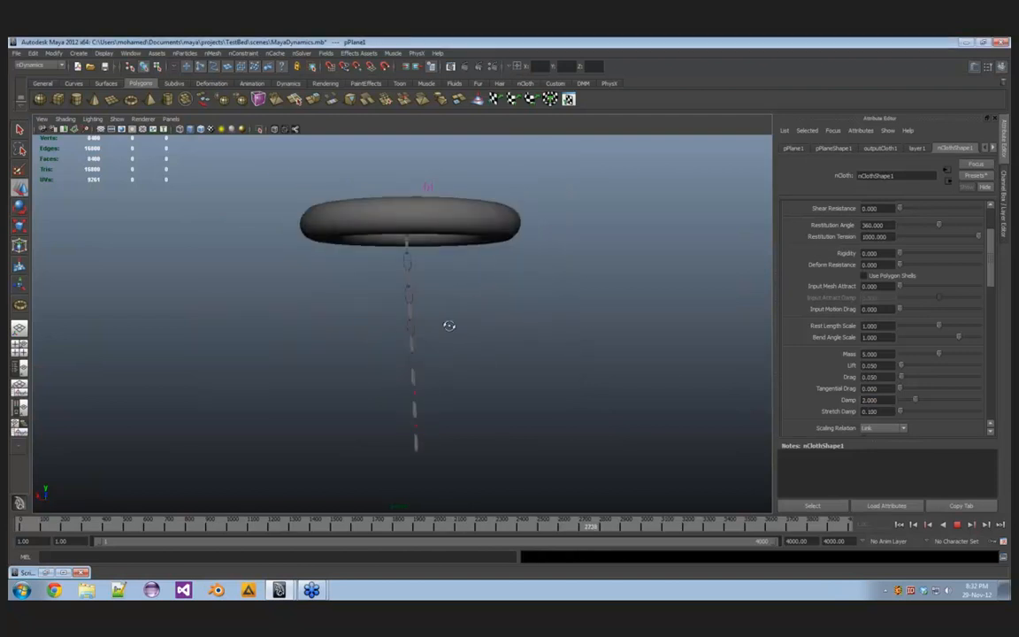
middle_click_drag(450, 329, 486, 234, "alt")
right_click_drag(486, 235, 557, 311, "alt")
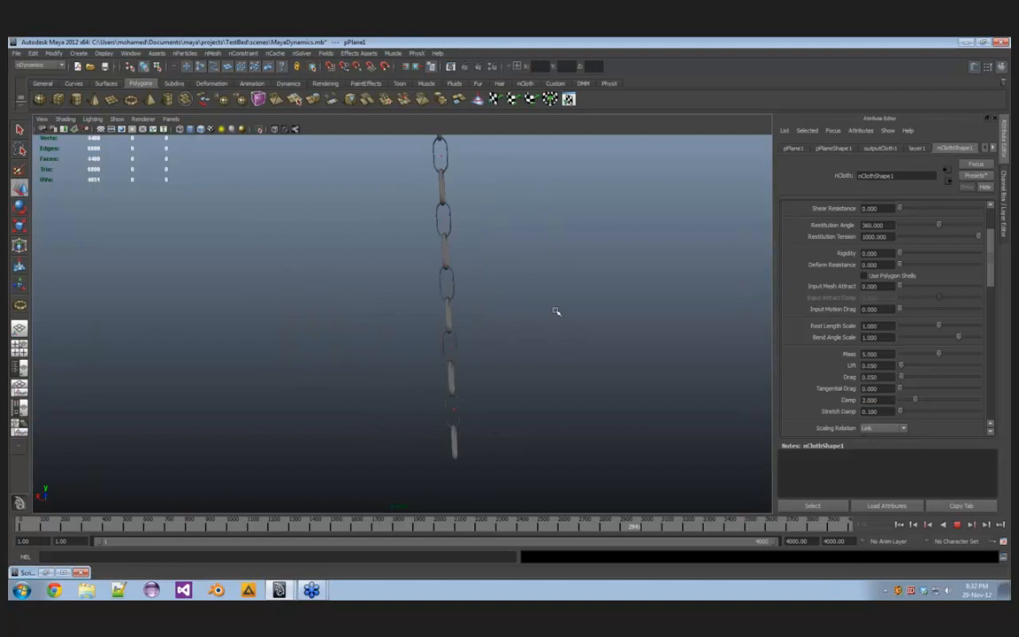
middle_click_drag(557, 312, 529, 357, "alt")
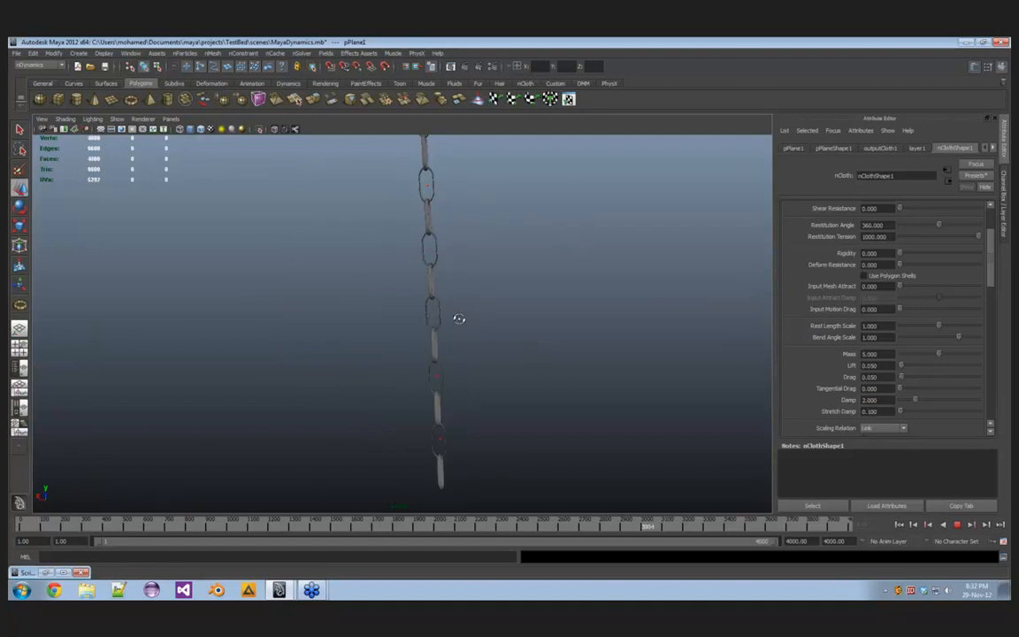
scroll(459, 318, "down", 5)
left_click_drag(459, 319, 458, 325, "alt")
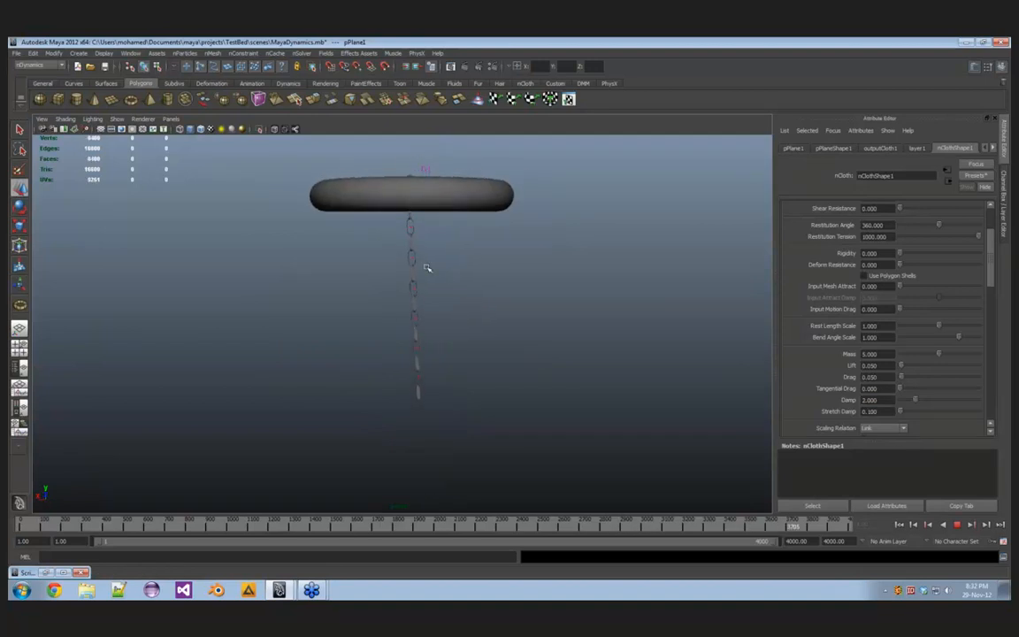
key("alt+shift+v")
left_click_drag(388, 407, 436, 410, "alt")
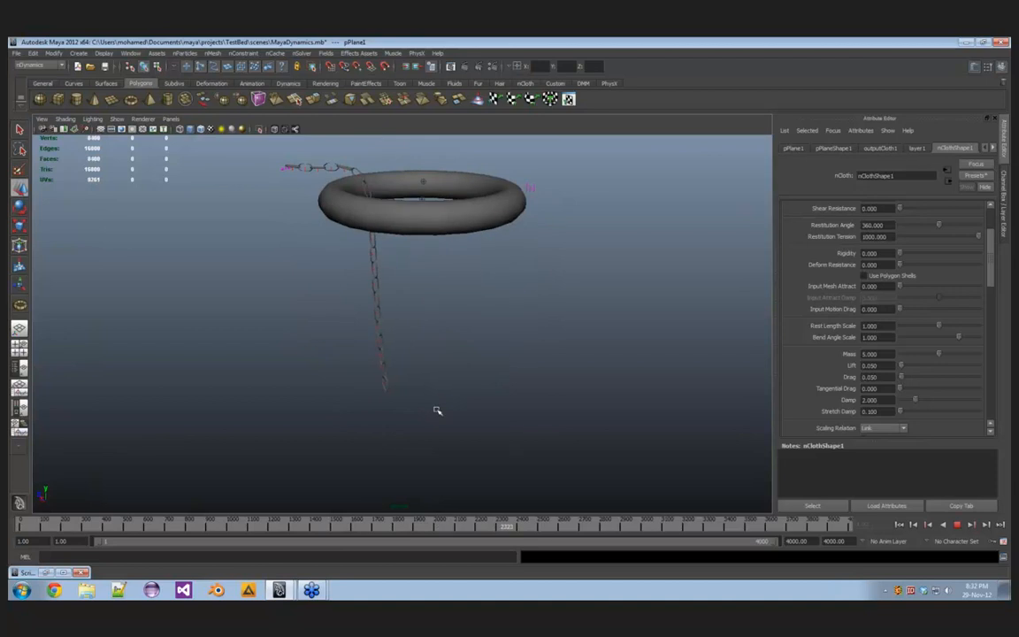
Step: Return to frame 1, set the nCloth's Damp to 1, and replay the simulation, viewing the chain from different sides
left_click(958, 525)
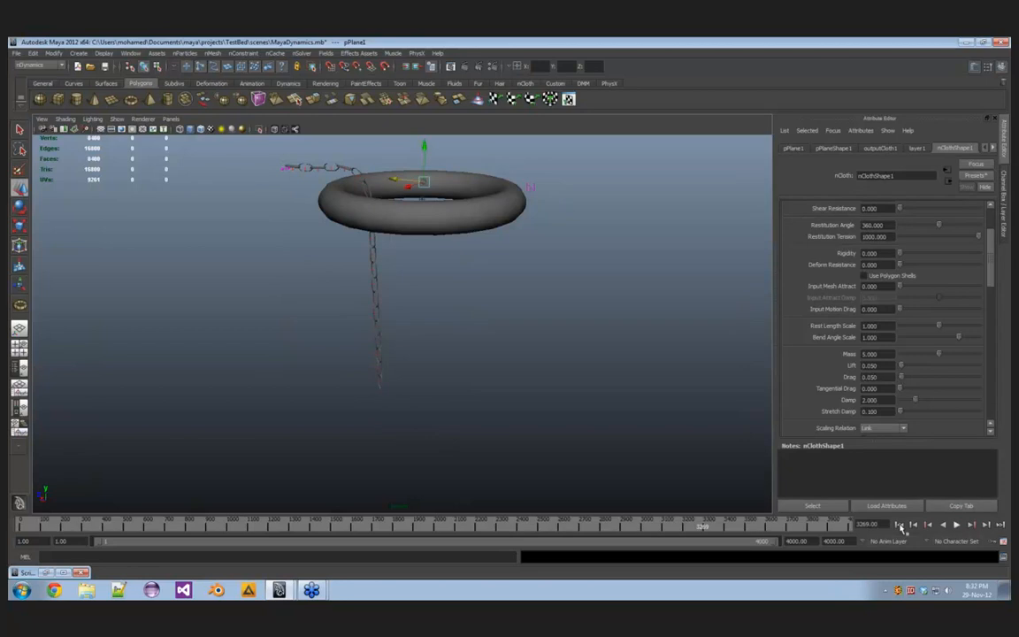
left_click(899, 524)
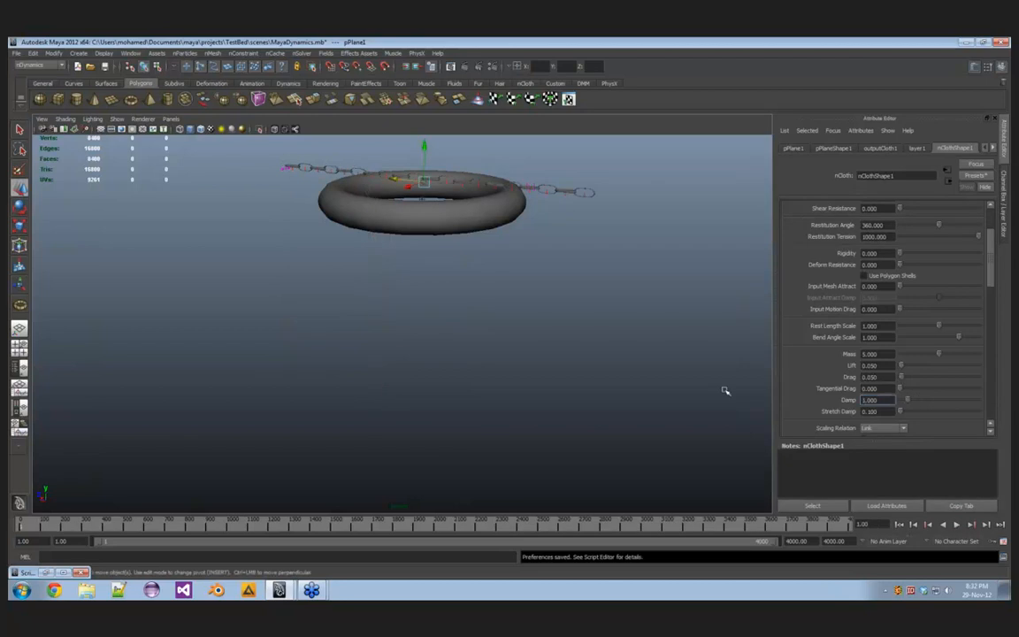
left_click(956, 524)
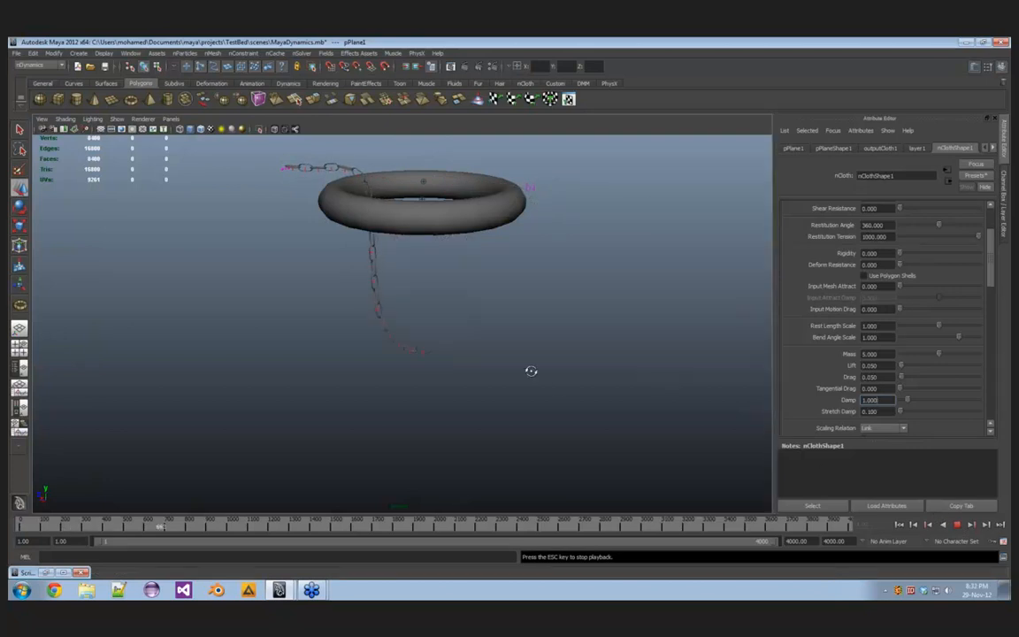
left_click_drag(516, 371, 537, 359, "alt")
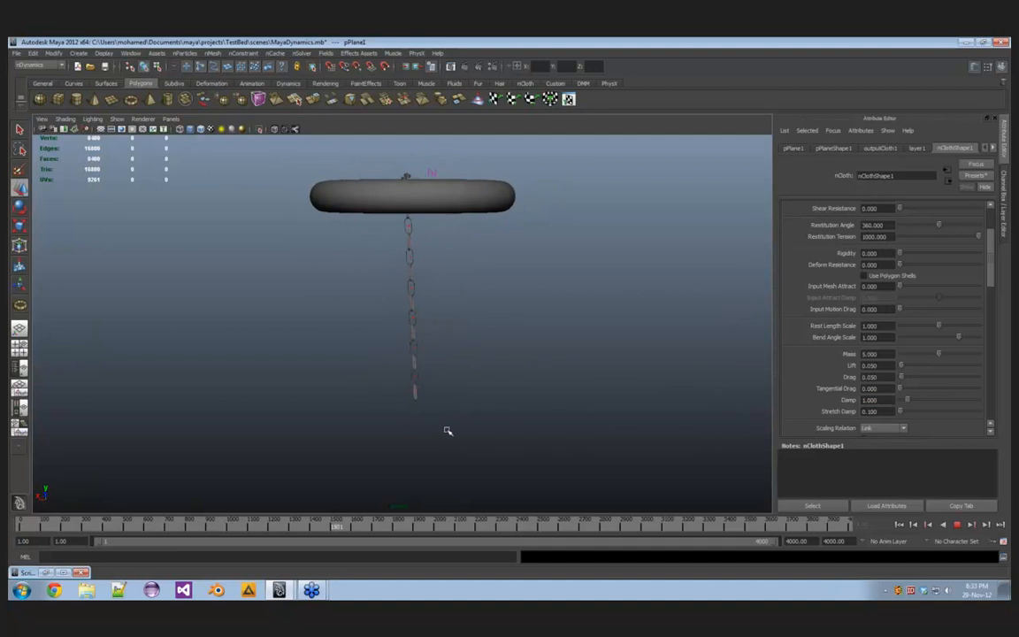
left_click_drag(444, 441, 355, 416, "alt")
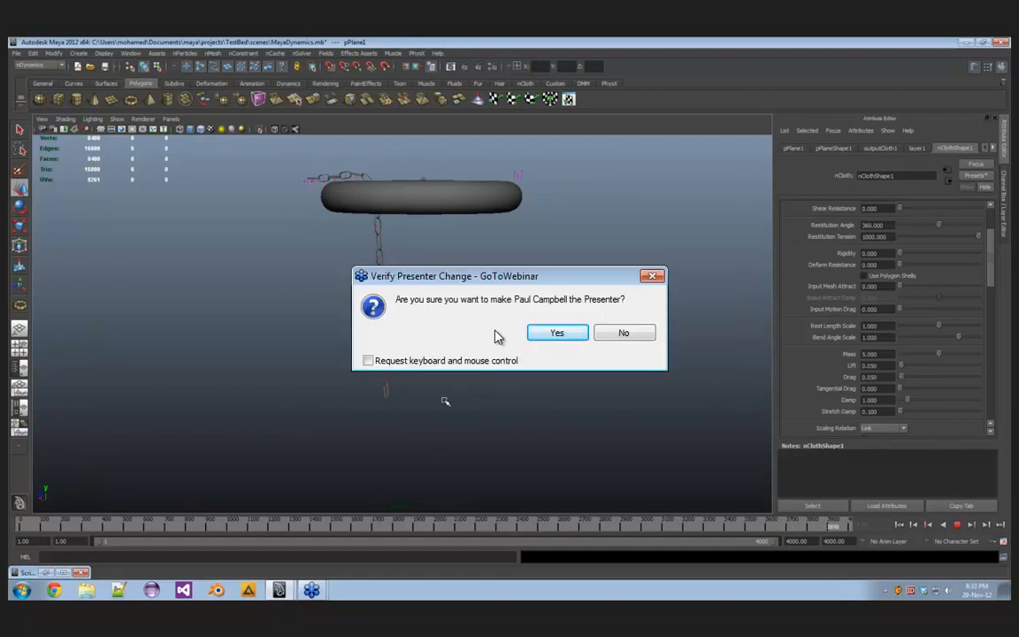
Step: Confirm the presenter handover, and play the second presenter's chainFrozen.ma simulation from frame 1, stopping at frame 230
left_click(555, 334)
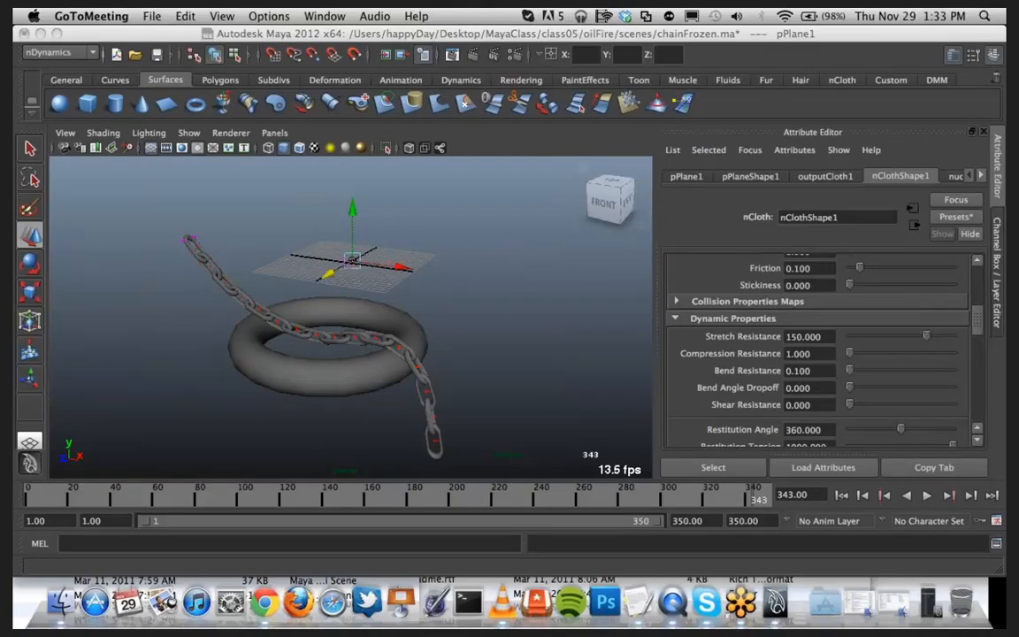
left_click(846, 501)
left_click(842, 497)
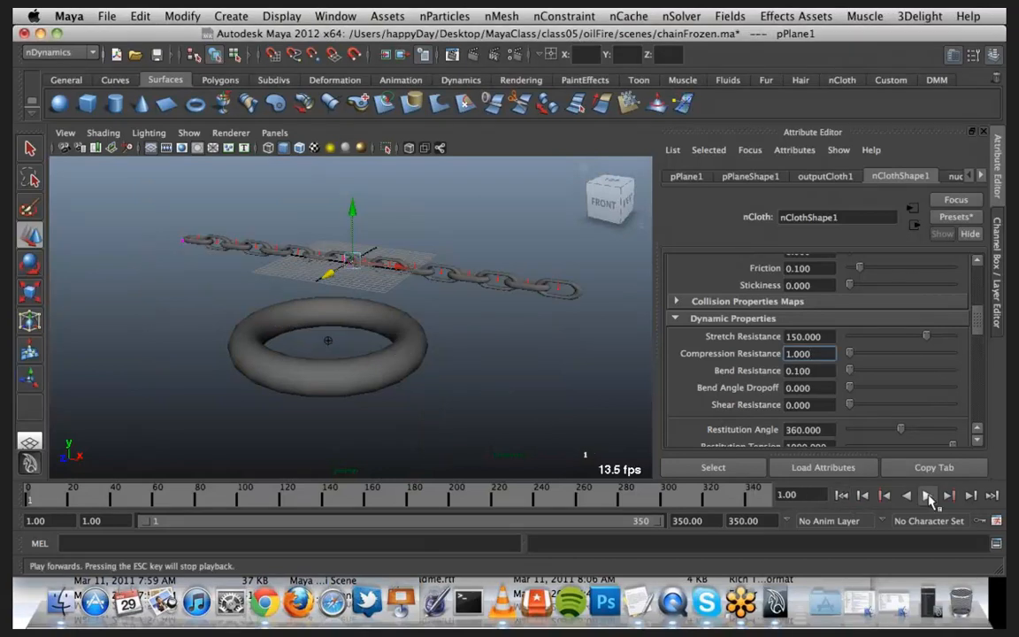
left_click(926, 495)
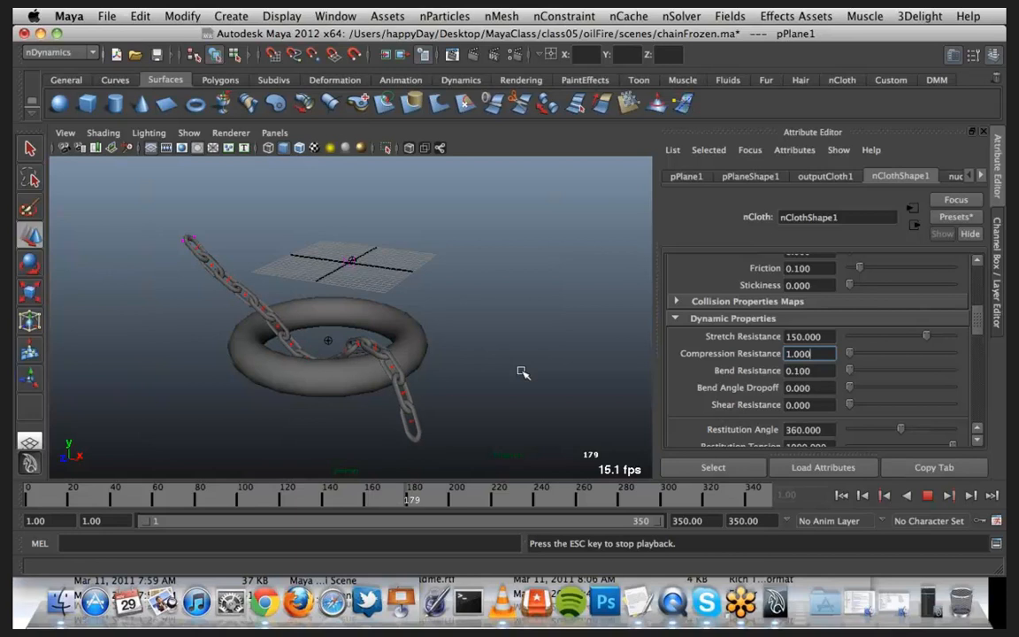
left_click(928, 498)
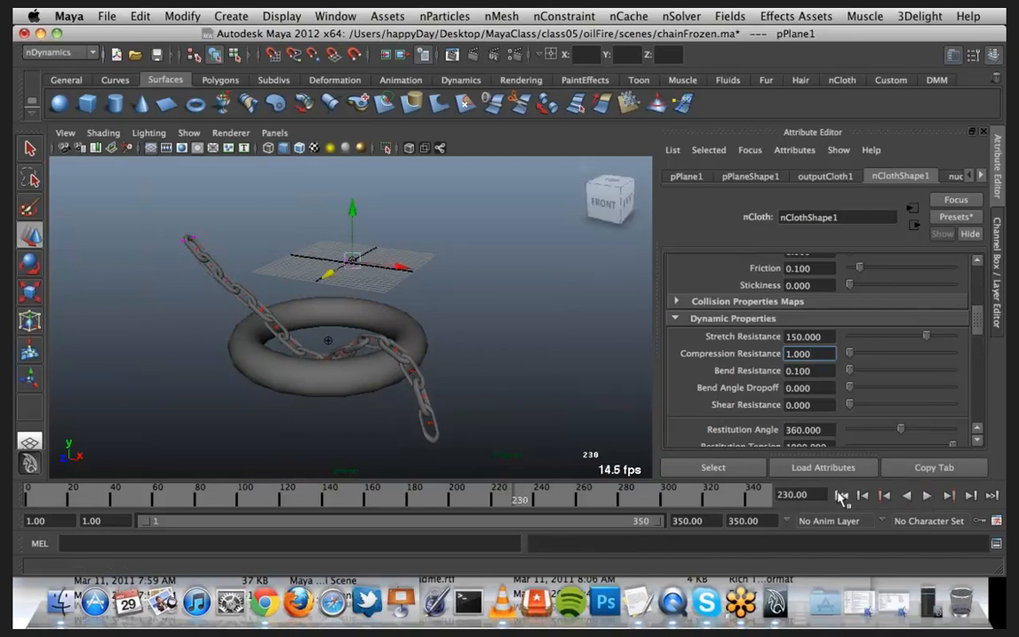
Step: Rewind the chain simulation to frame 1 and start a new scene
left_click(839, 495)
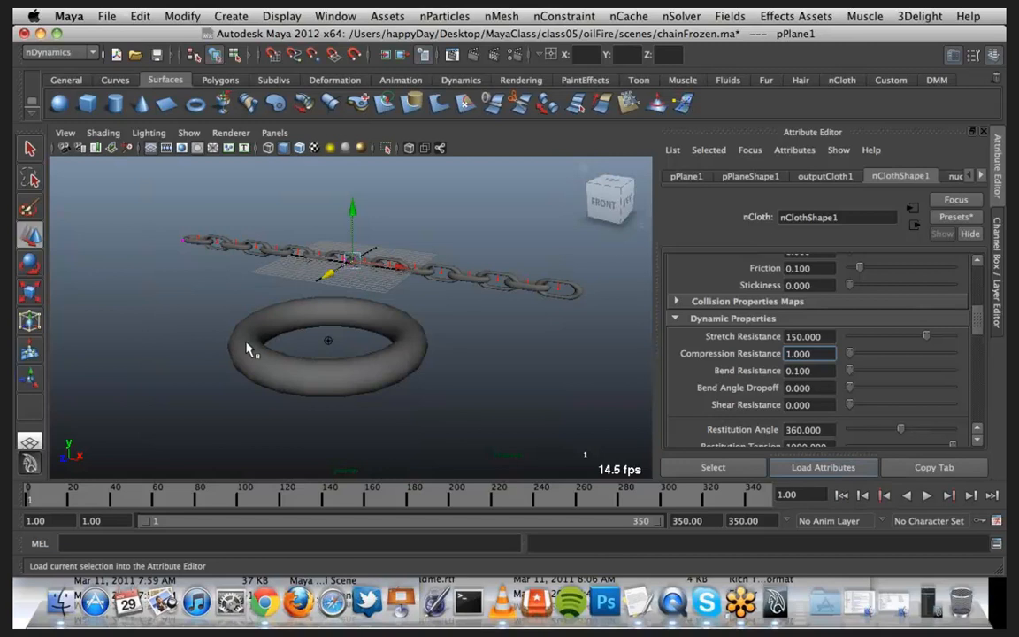
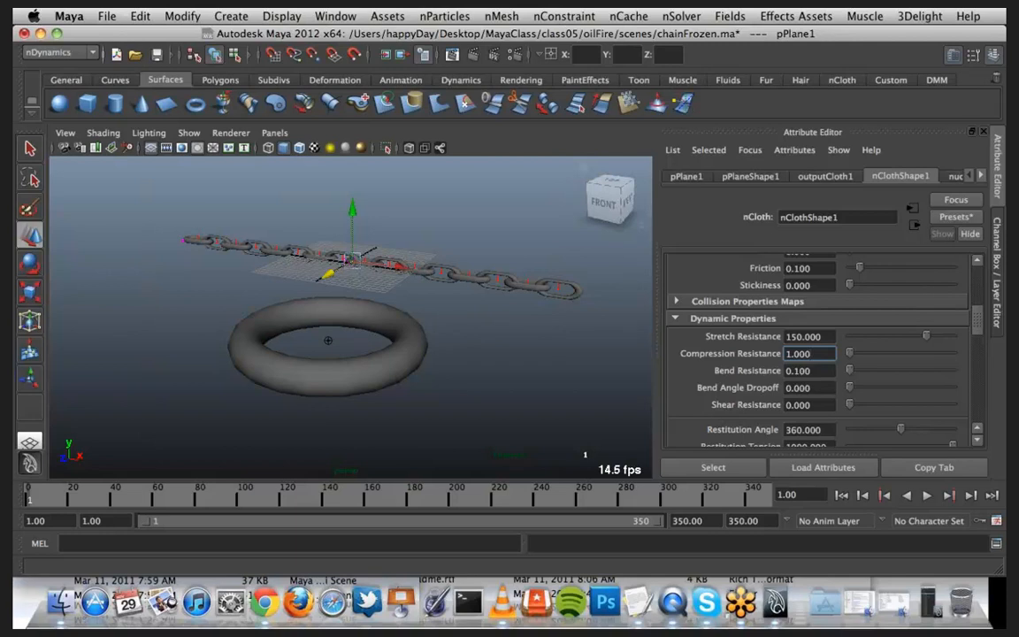
left_click(928, 603)
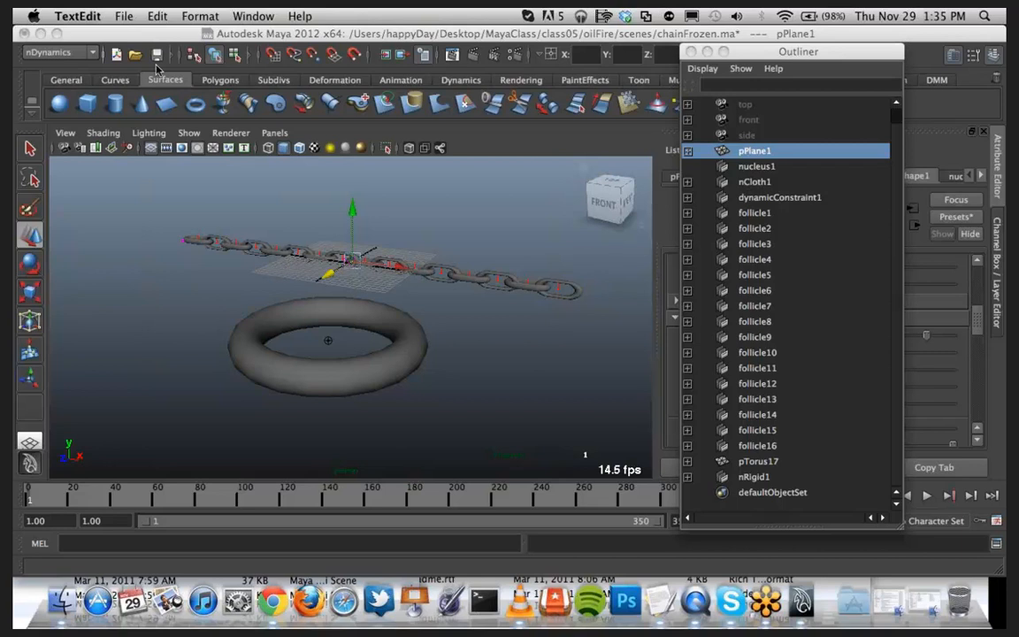
left_click(99, 32)
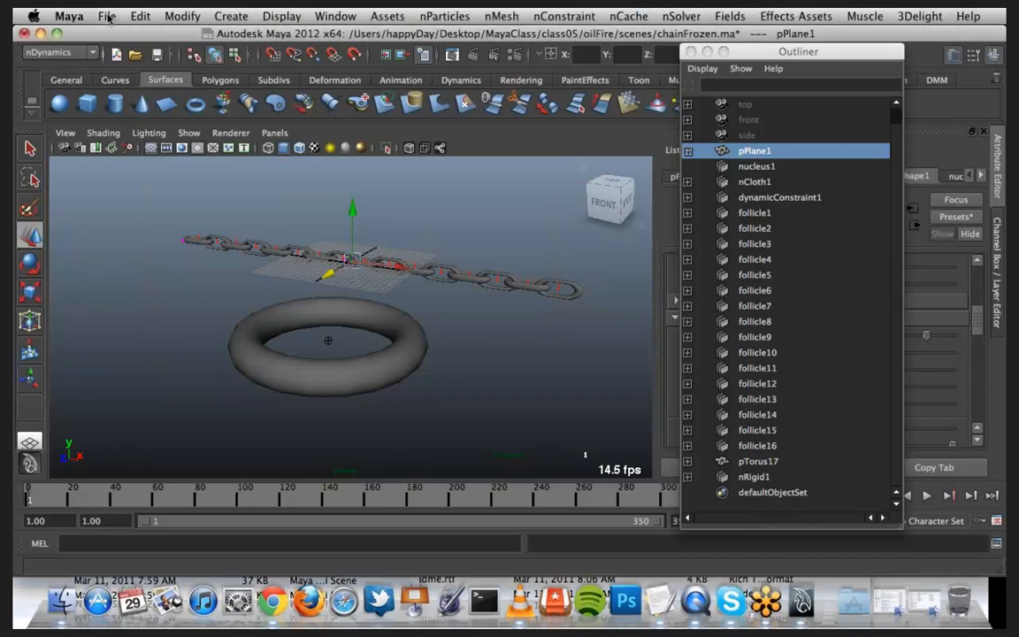
left_click(106, 17)
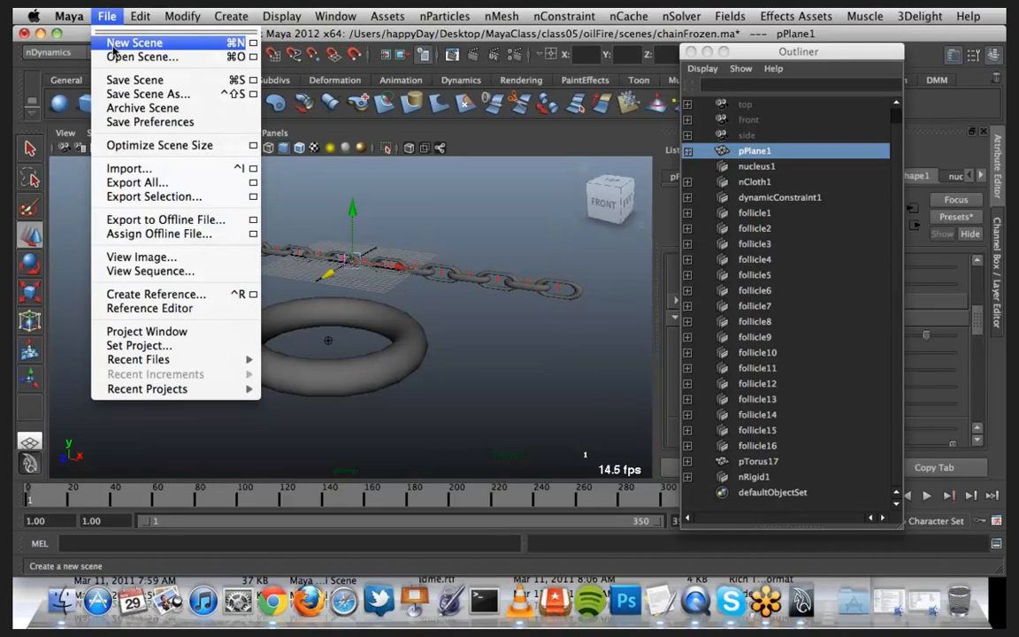
left_click(113, 49)
left_click(504, 314)
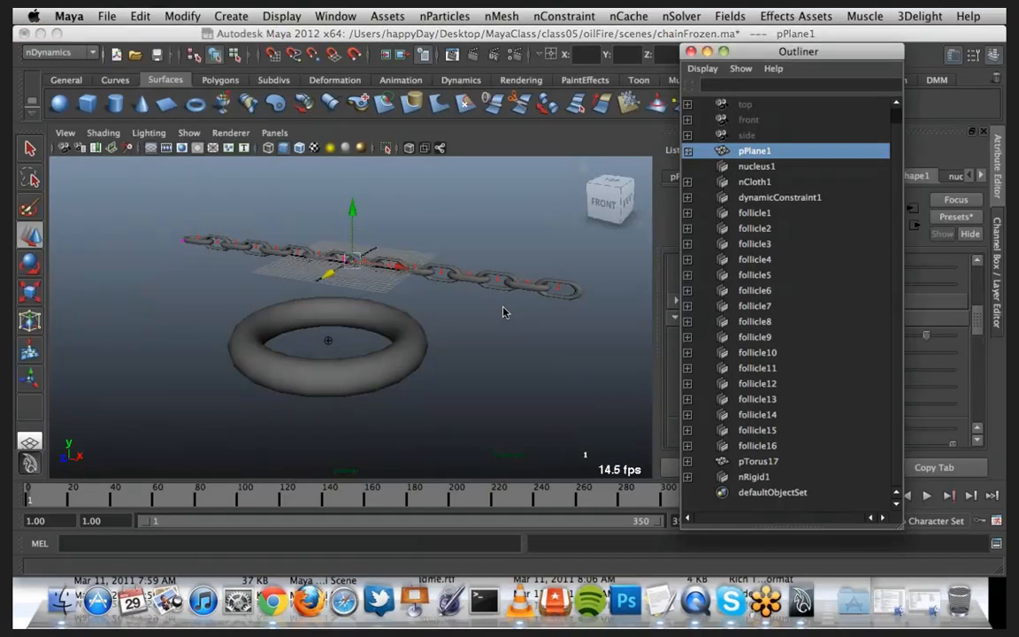
left_click_drag(351, 390, 421, 396, "alt")
scroll(422, 397, "down", 3)
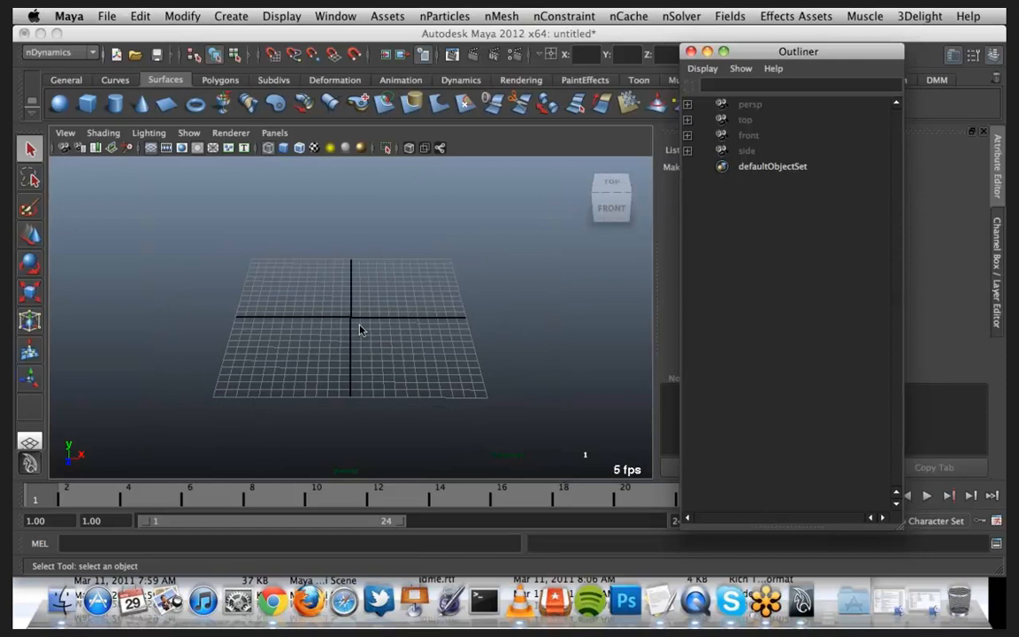
key("space")
left_click(279, 269)
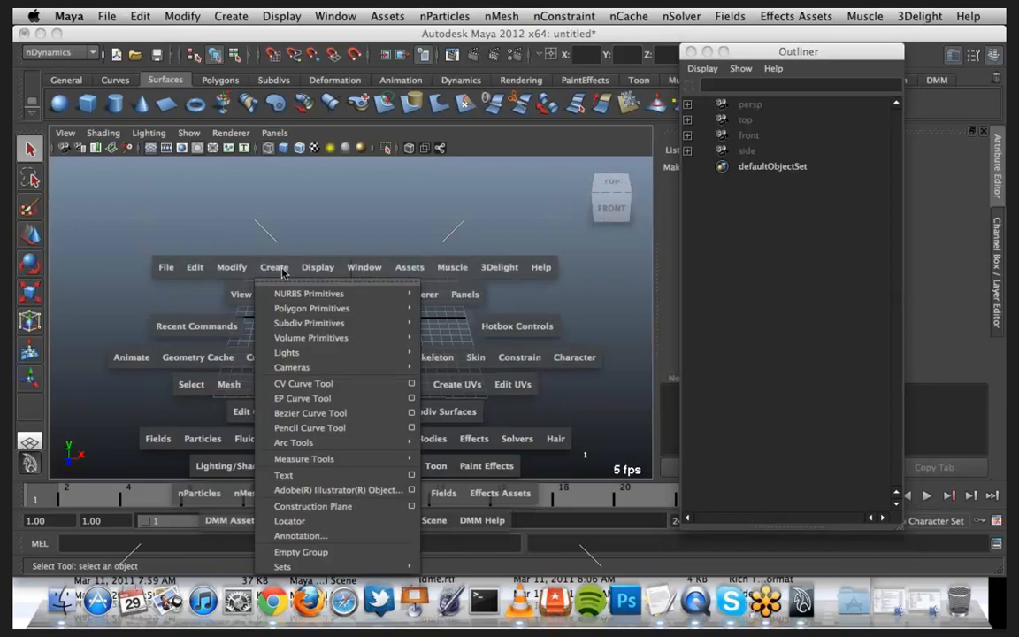
mouse_move(354, 309)
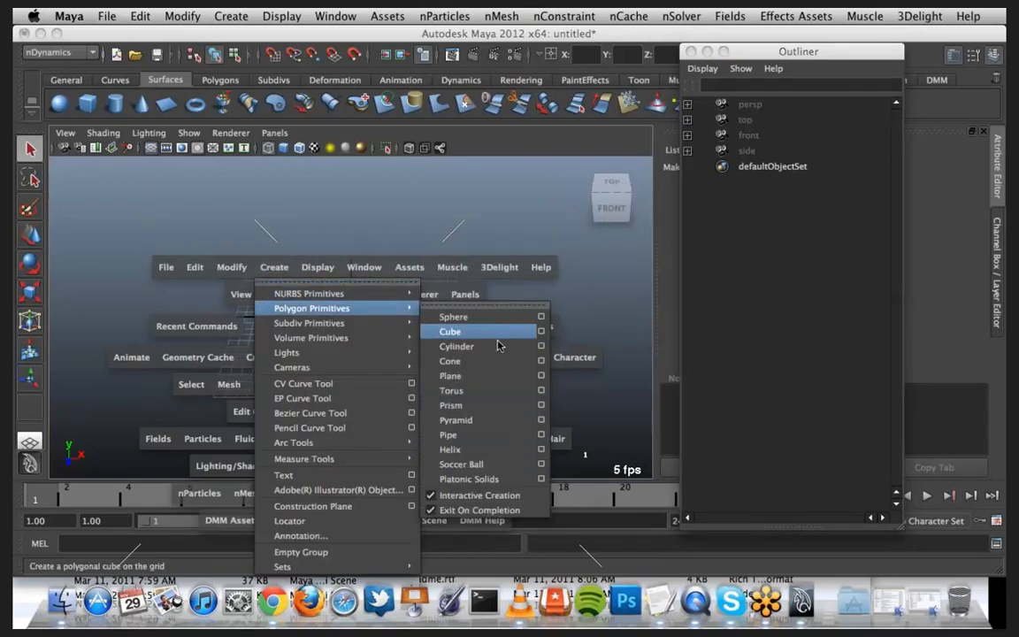
left_click(486, 382)
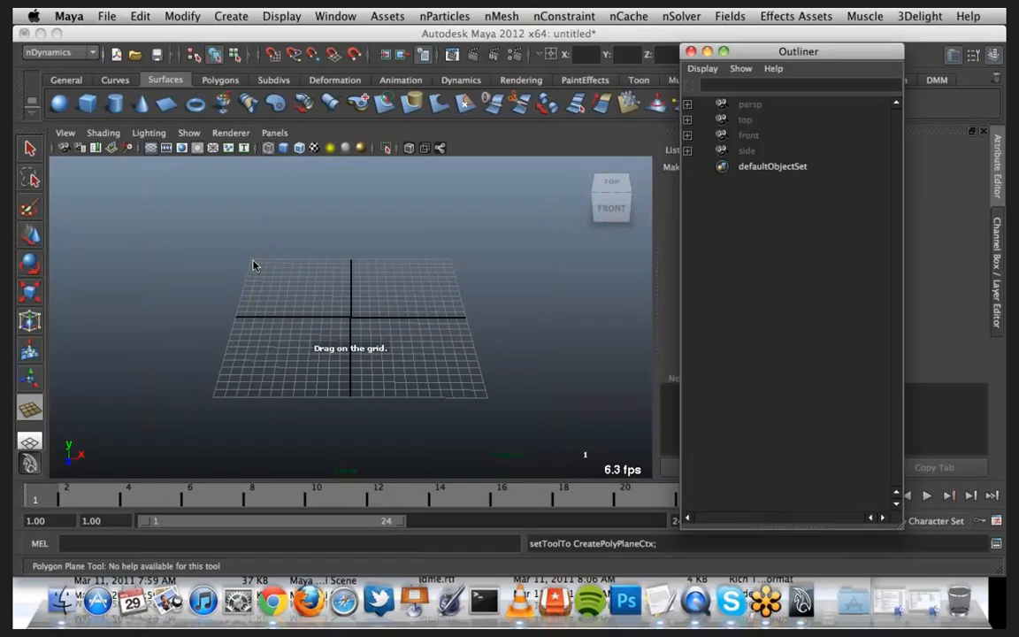
left_click_drag(252, 265, 485, 402)
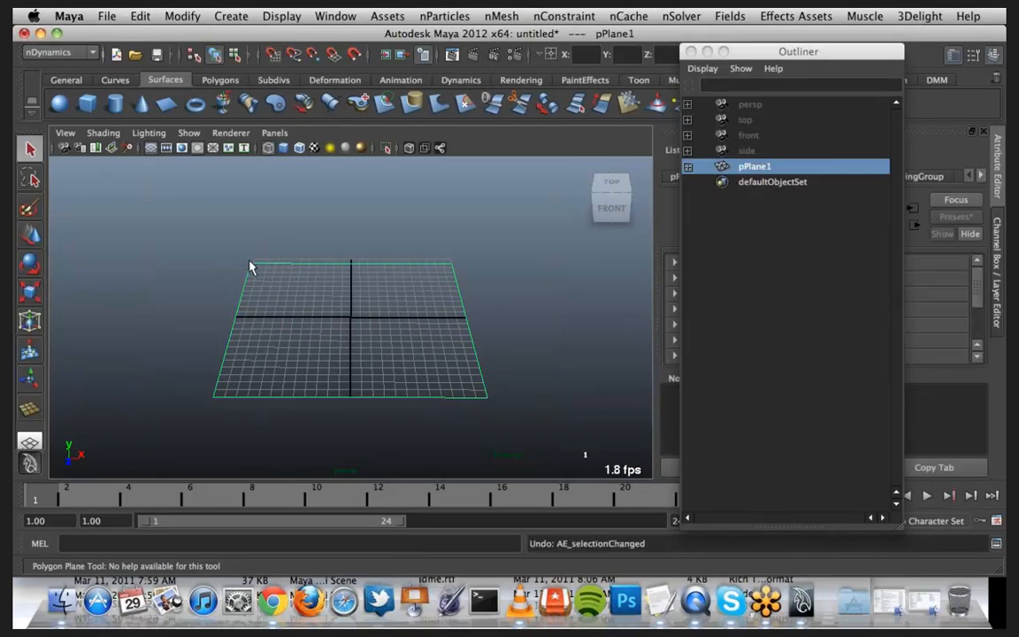
key("z")
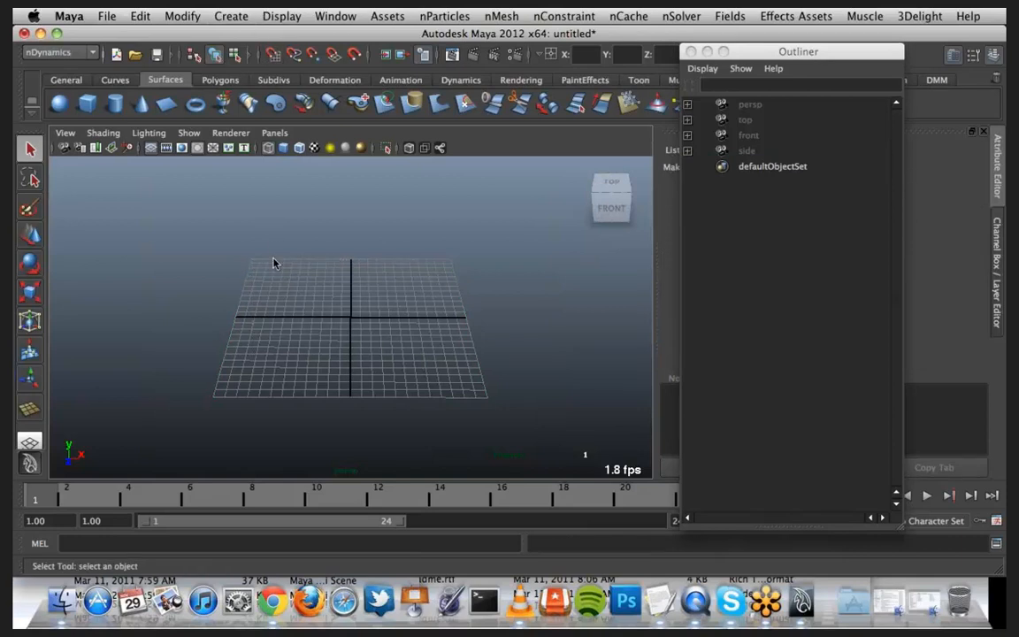
Step: Draw a 24 by 24 polygon plane snapped to opposite corners of the grid
key("space")
left_click(194, 202)
mouse_move(226, 242)
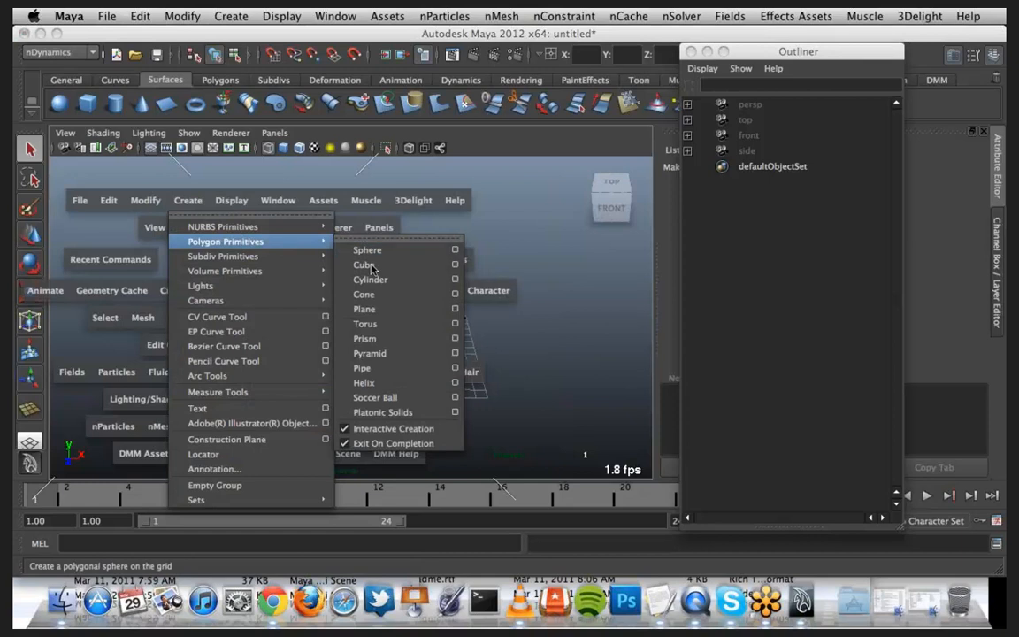
left_click(365, 314)
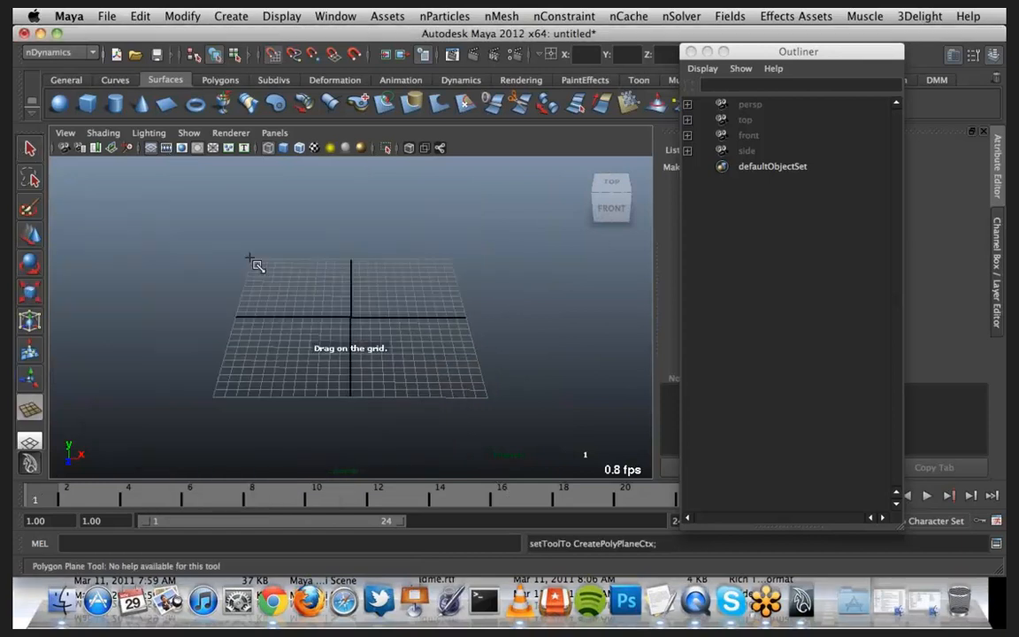
left_click_drag(259, 266, 496, 407)
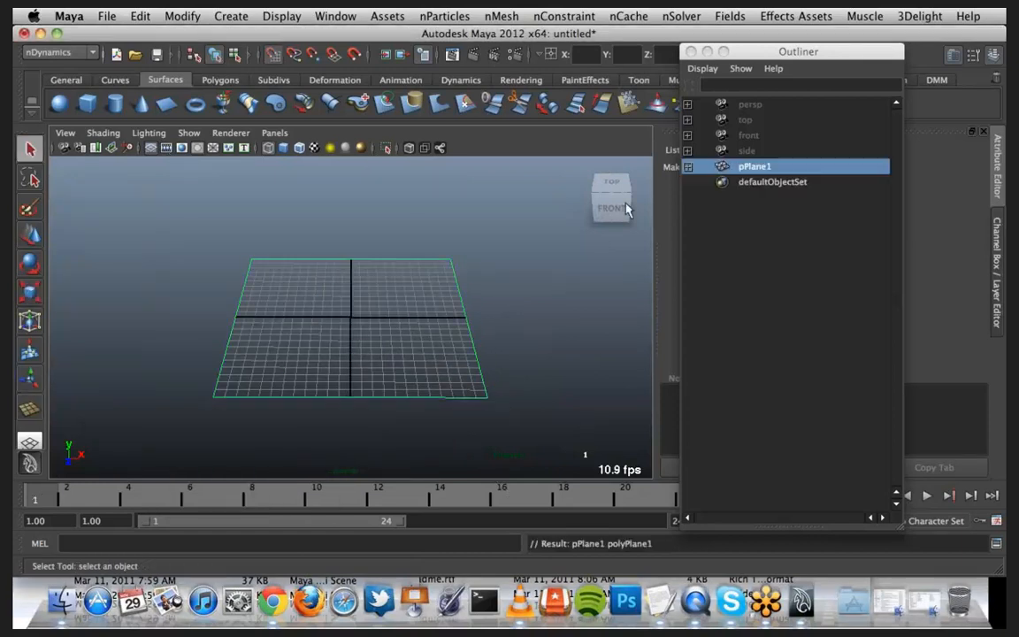
Step: Close the Outliner and set the plane's width and height subdivisions to 40 each
left_click(693, 51)
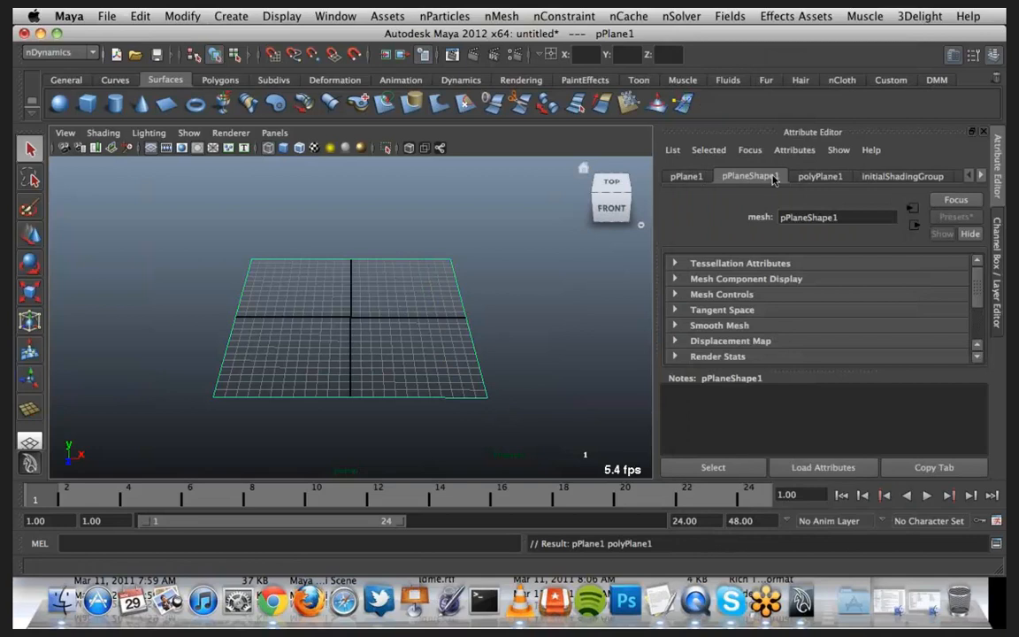
left_click(819, 176)
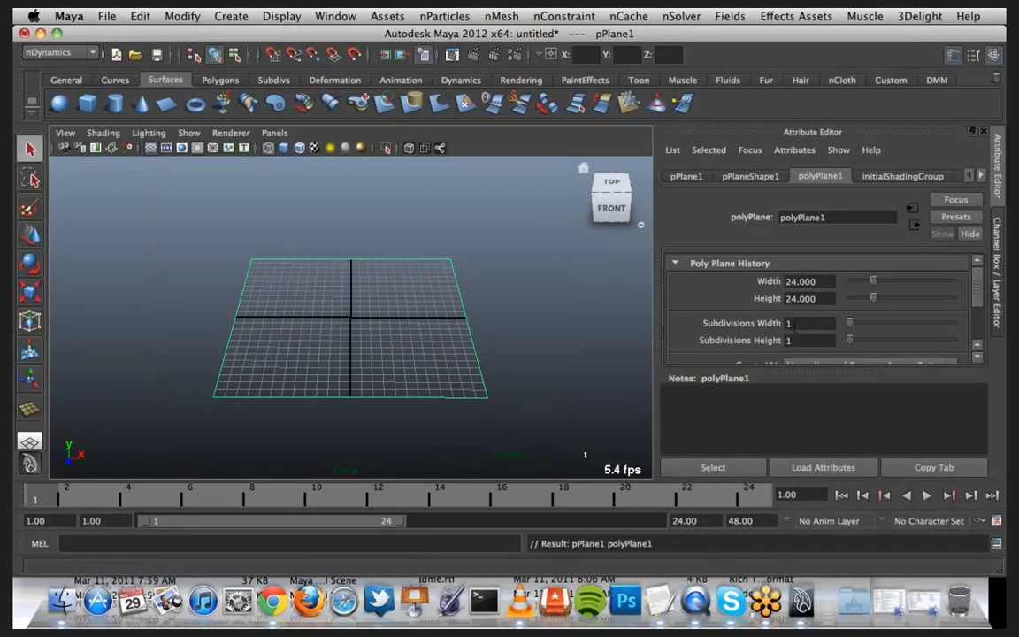
double_click(789, 323)
key("Tab")
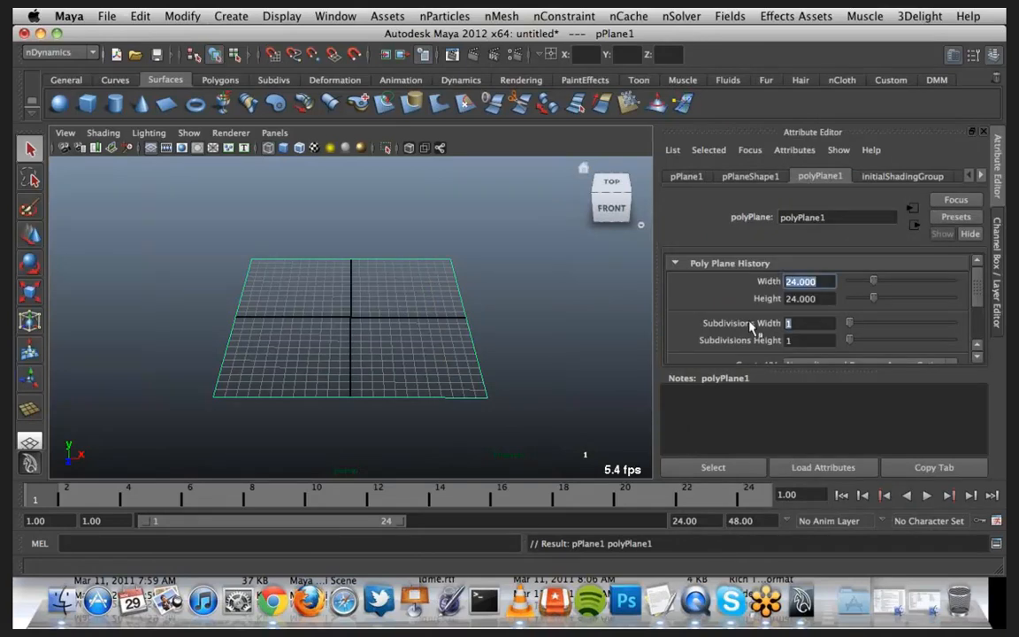
left_click(808, 323)
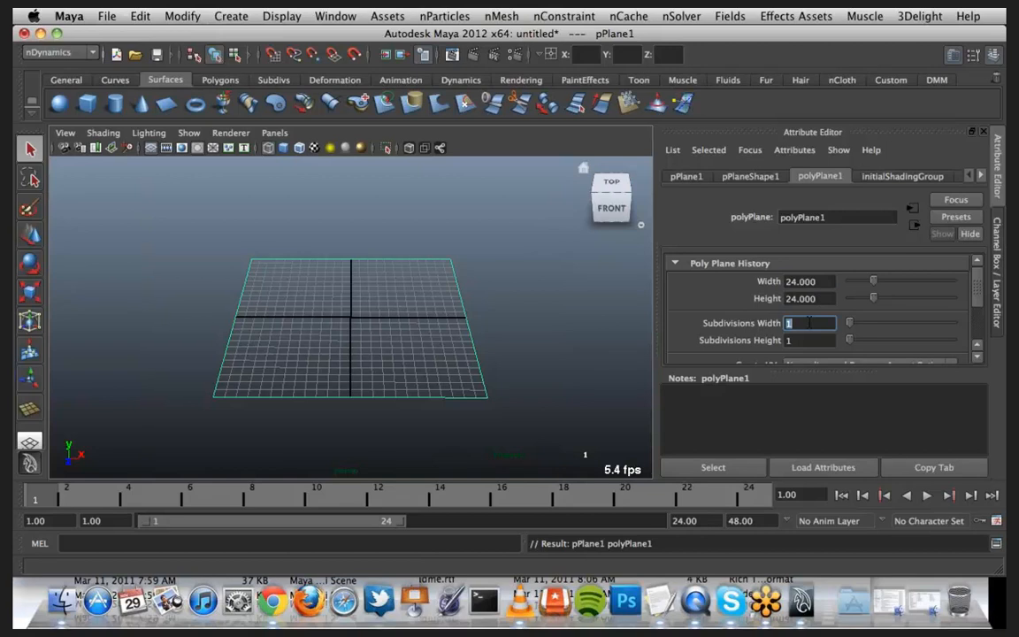
type("40")
key("Tab")
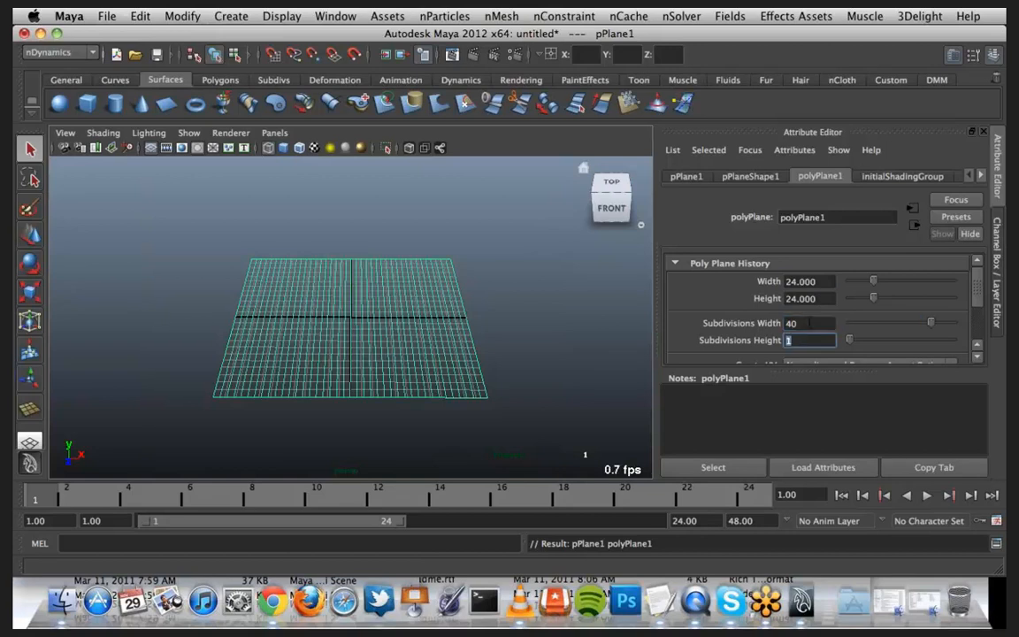
type("40")
key("Return")
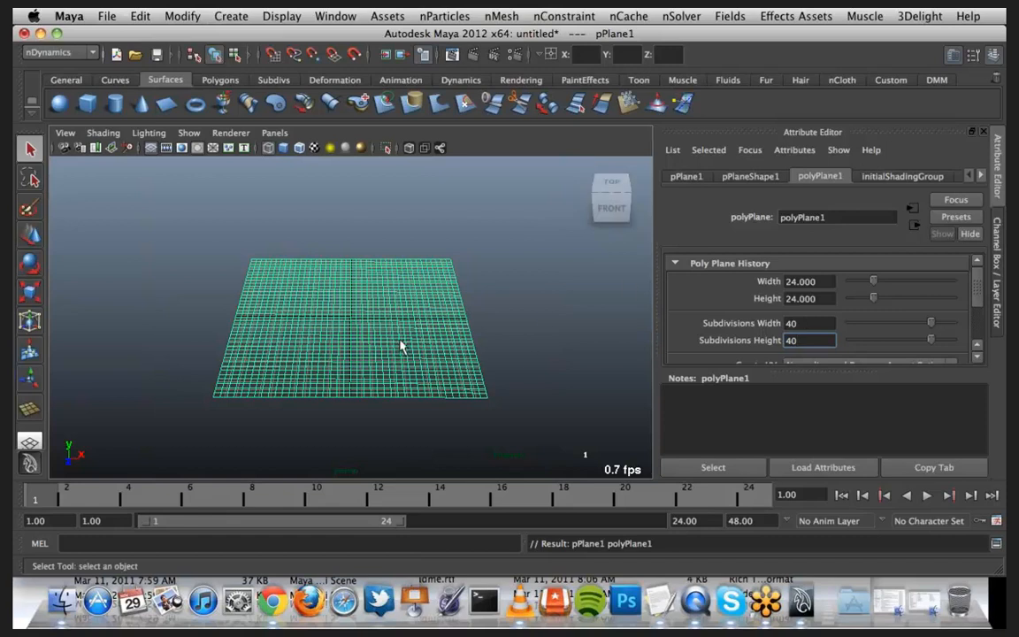
Step: Convert the subdivided plane into an nCloth and deselect it
left_click_drag(361, 309, 405, 318, "alt")
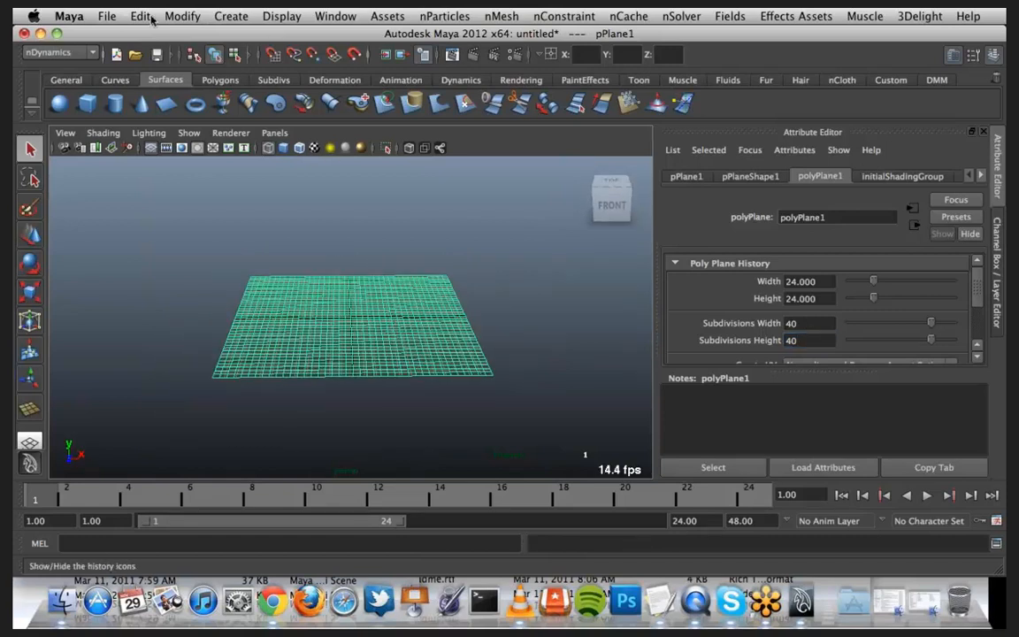
left_click(504, 17)
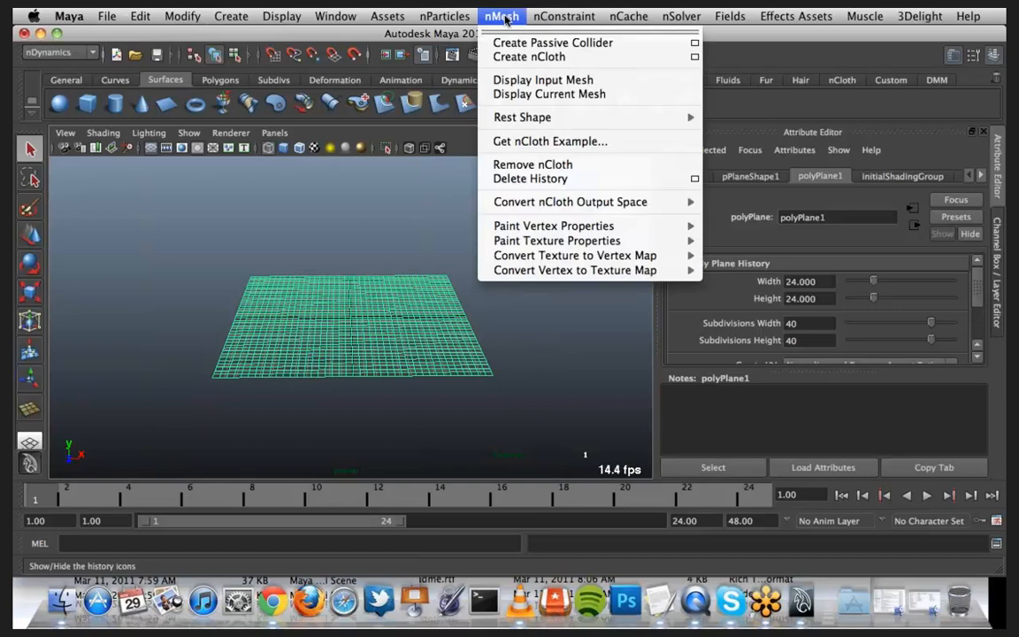
left_click(529, 56)
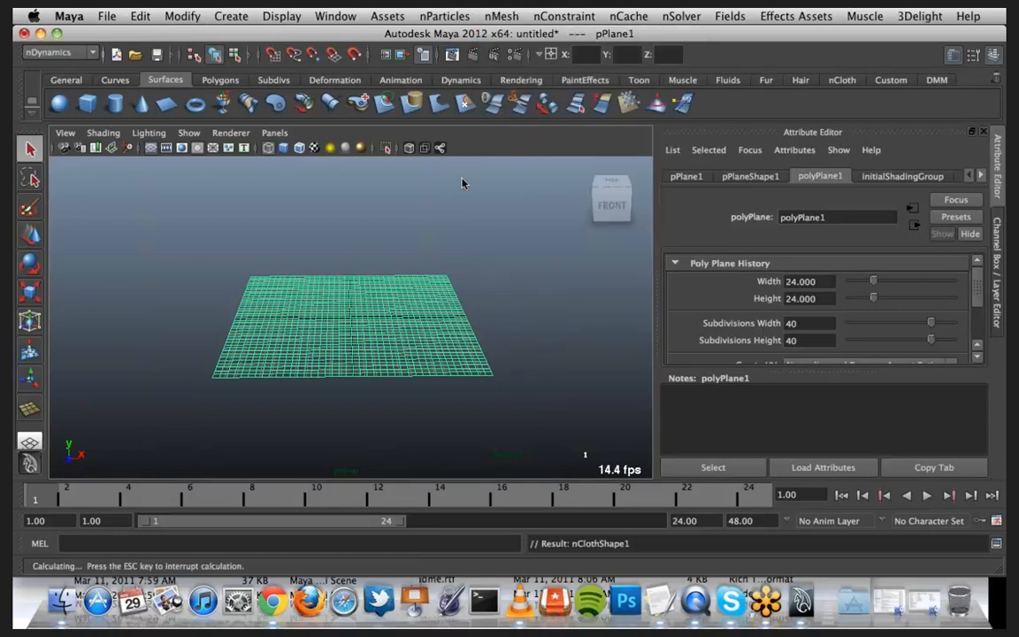
left_click(444, 301)
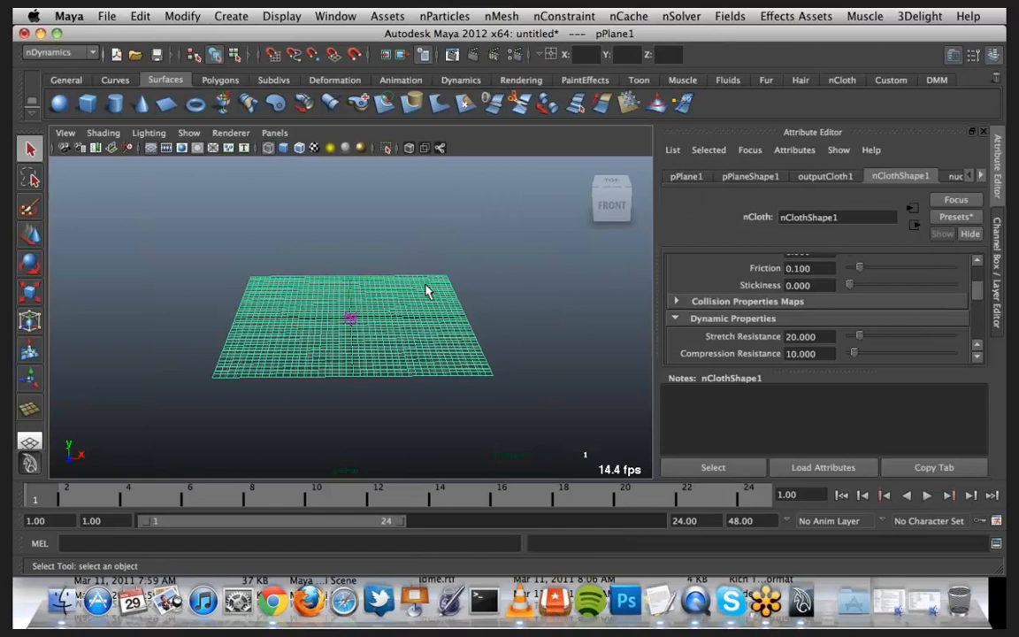
left_click(529, 288)
Step: Select the small groups of vertices at the cloth's four corners and pin them with a Transform nConstraint
mouse_move(455, 358)
left_mouse_down("alt")
mouse_move(473, 363)
mouse_move(466, 371)
left_mouse_up("alt")
scroll(473, 363, "up", 5)
scroll(470, 364, "down", 3)
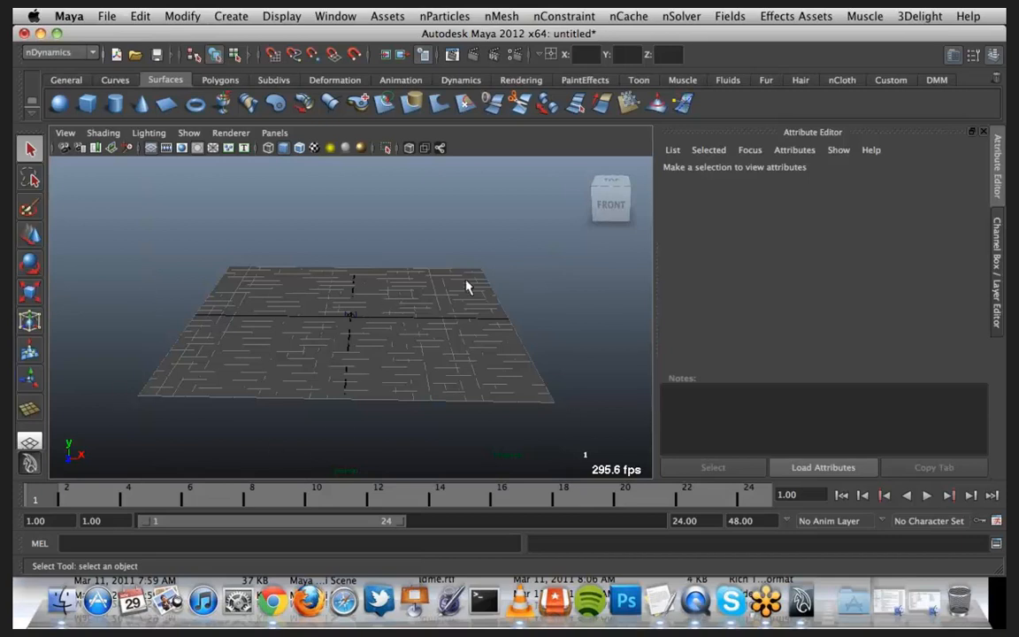
right_click_drag(466, 284, 389, 281)
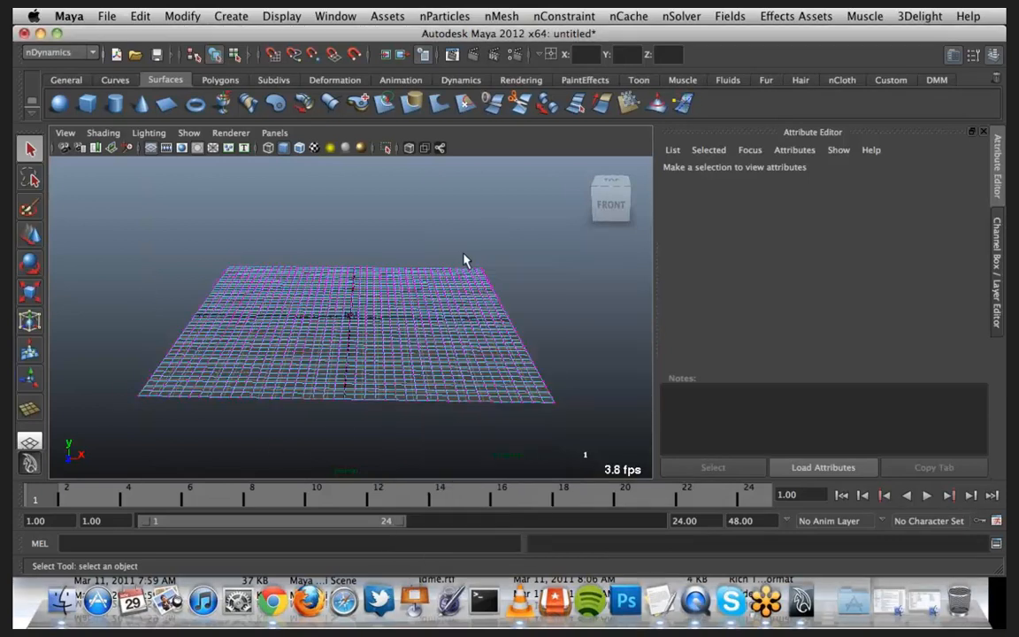
left_click_drag(466, 255, 496, 281)
left_click_drag(568, 414, 519, 391)
left_click_drag(112, 381, 168, 414, "shift")
left_click_drag(217, 252, 254, 282, "shift")
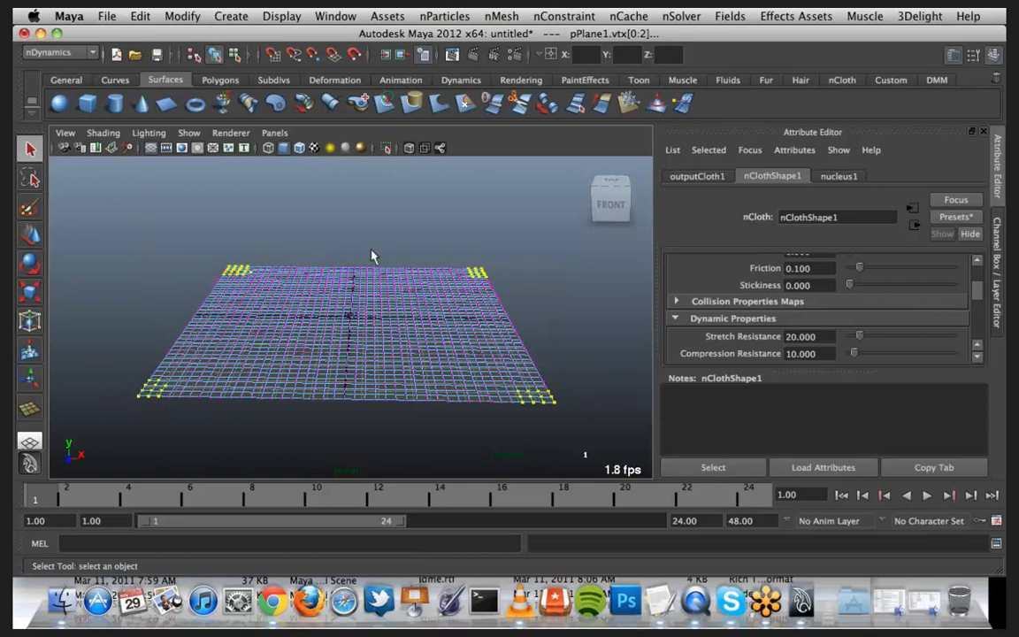
left_click(554, 16)
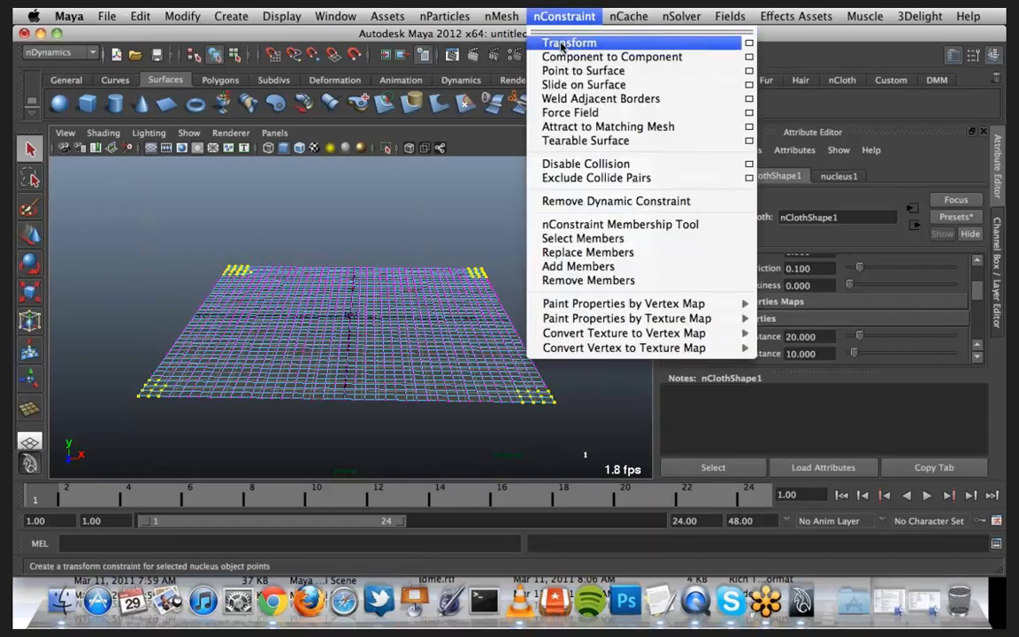
left_click(566, 43)
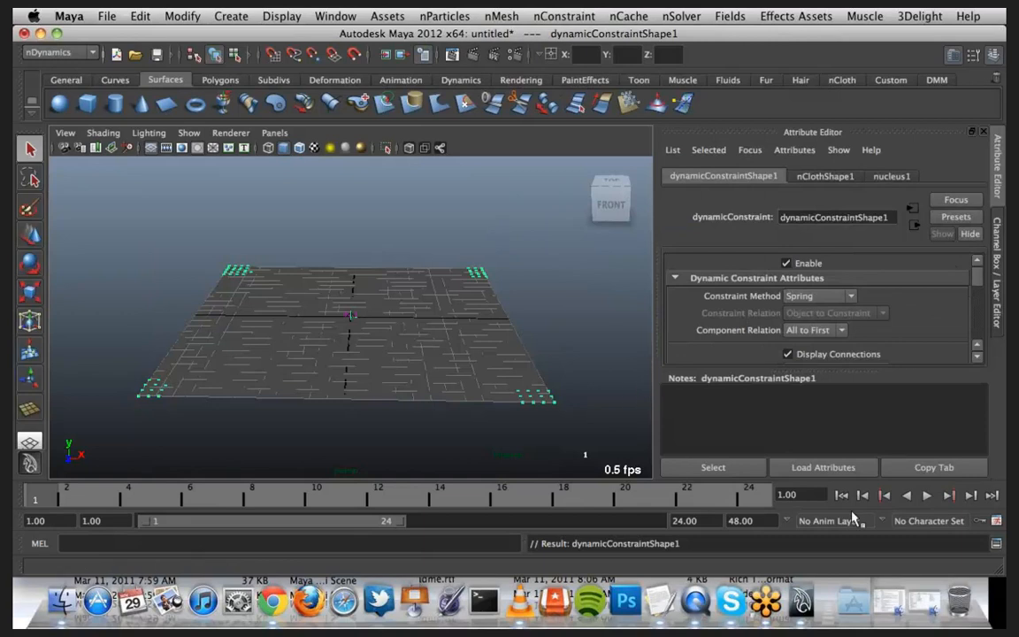
Step: Set the playback range's end to frame 400 and play the cloth simulation, stopping at frame 45
left_click(715, 521)
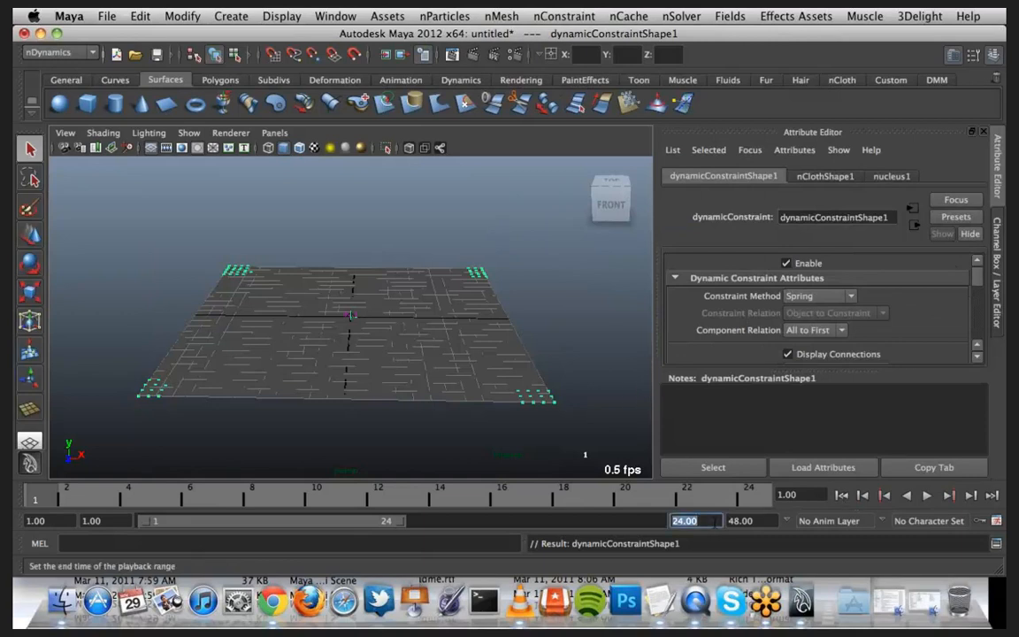
type("400")
key("Return")
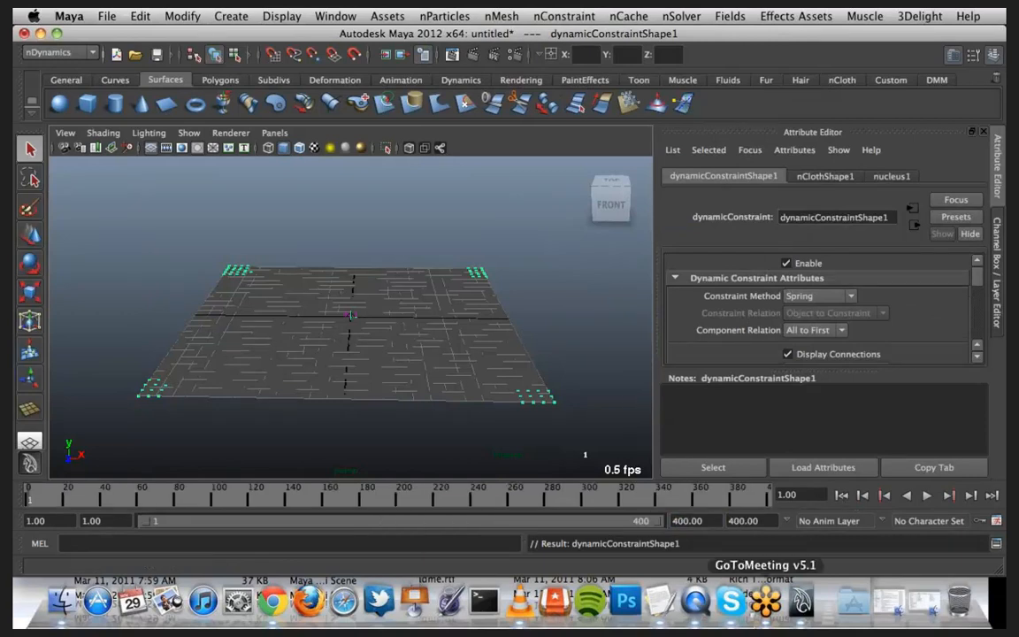
left_click(926, 497)
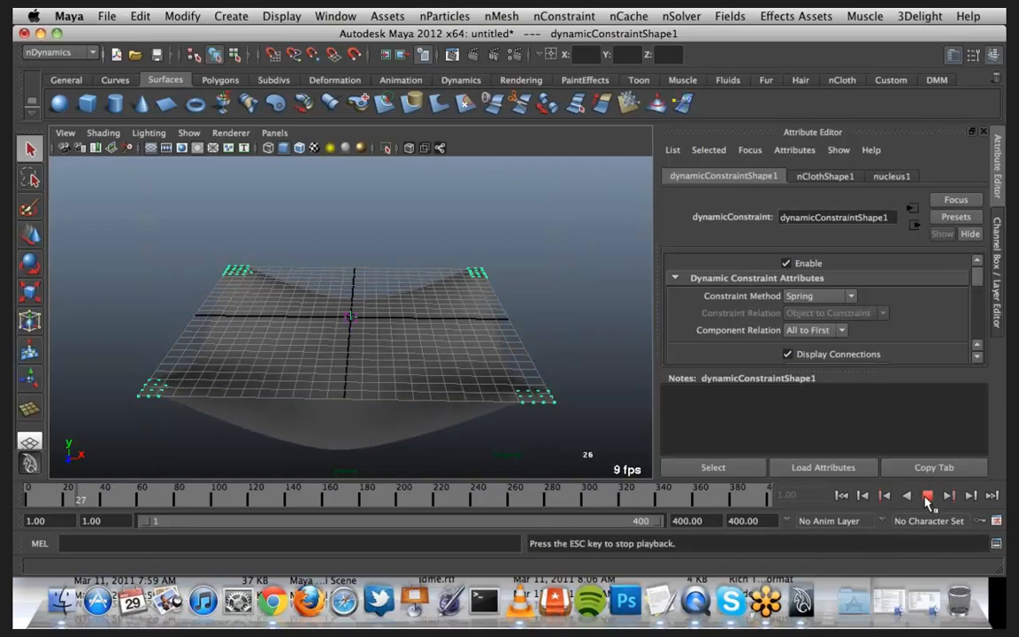
left_click(925, 497)
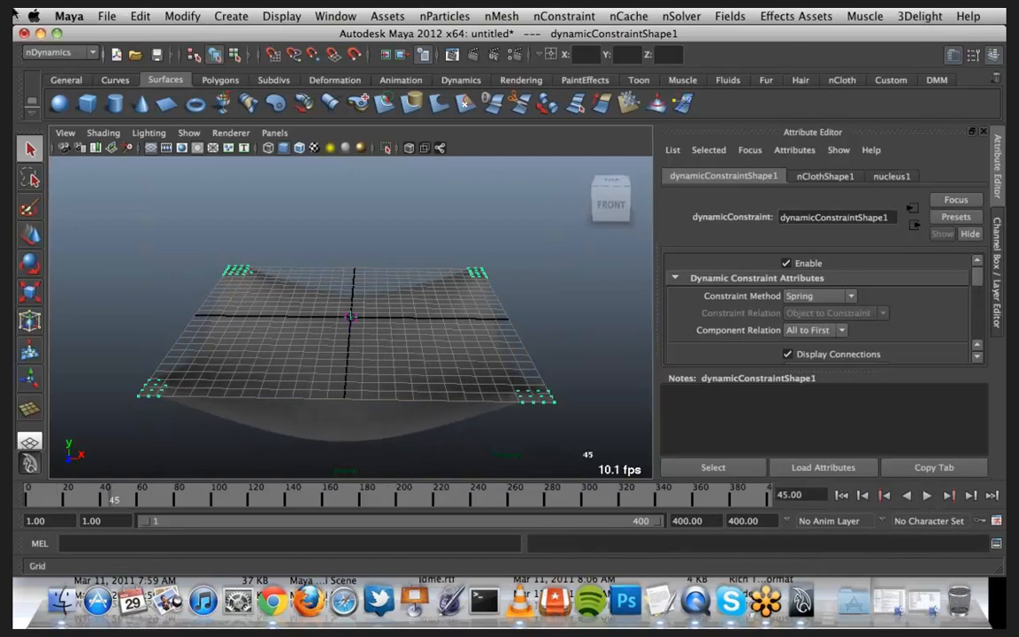
Step: Hide the viewport grid and continue playing the cloth simulation, stopping at frame 68
left_click(281, 16)
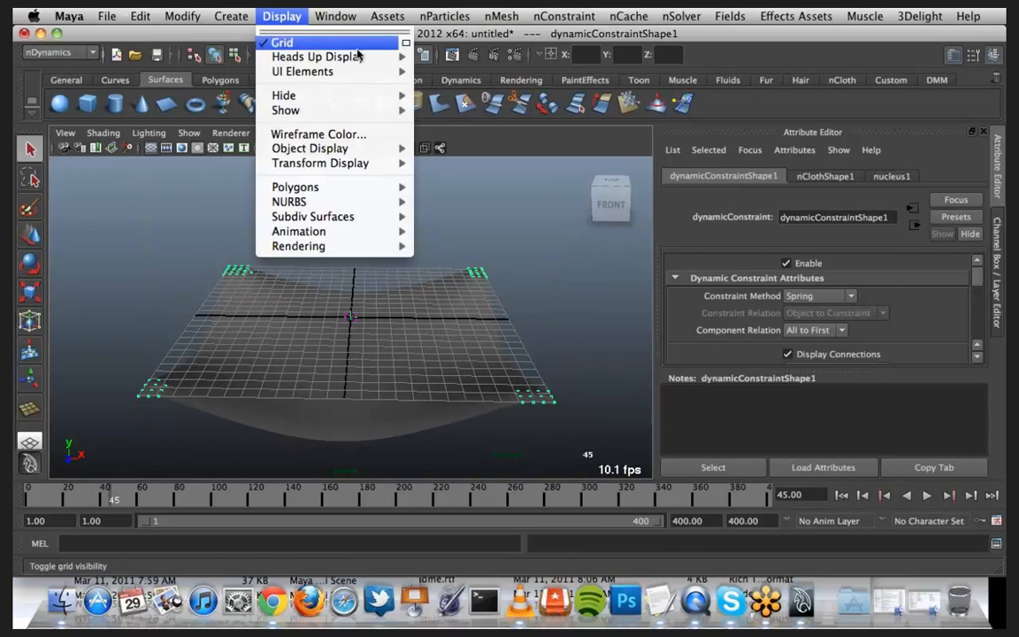
left_click(301, 43)
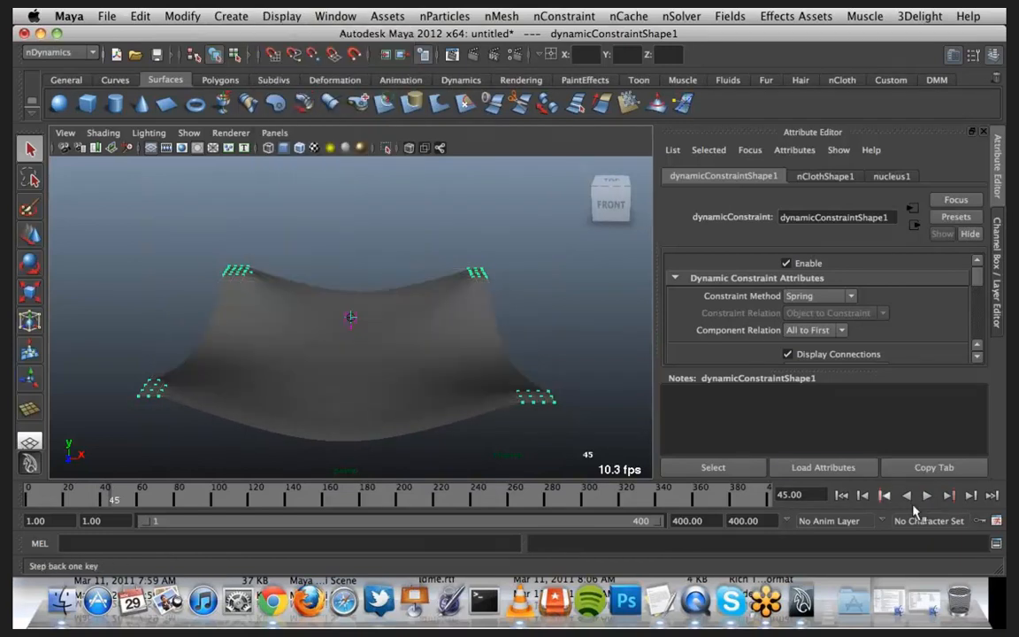
left_click(926, 497)
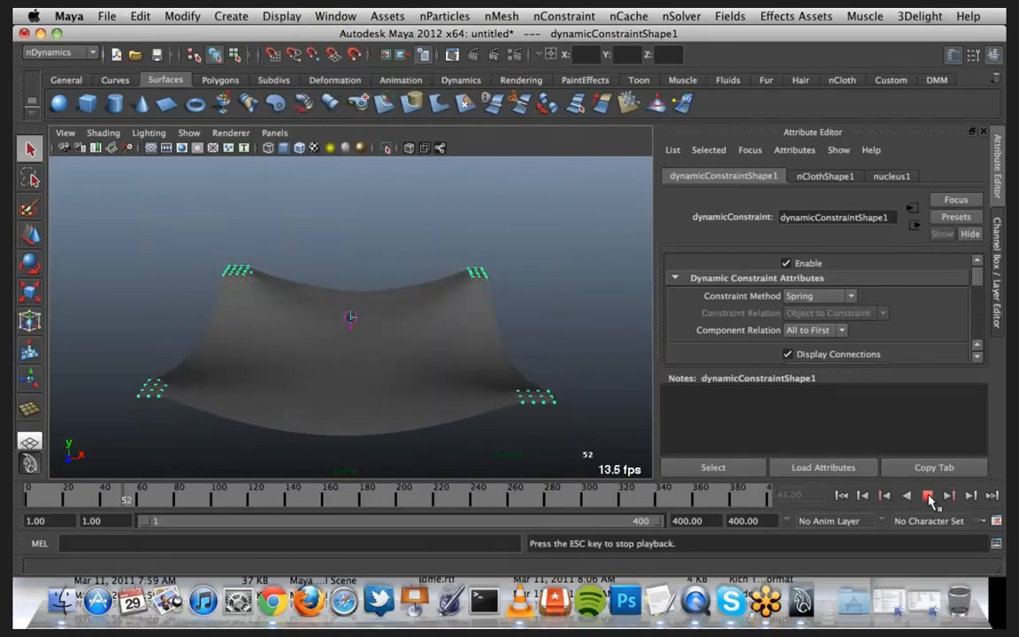
left_click(926, 496)
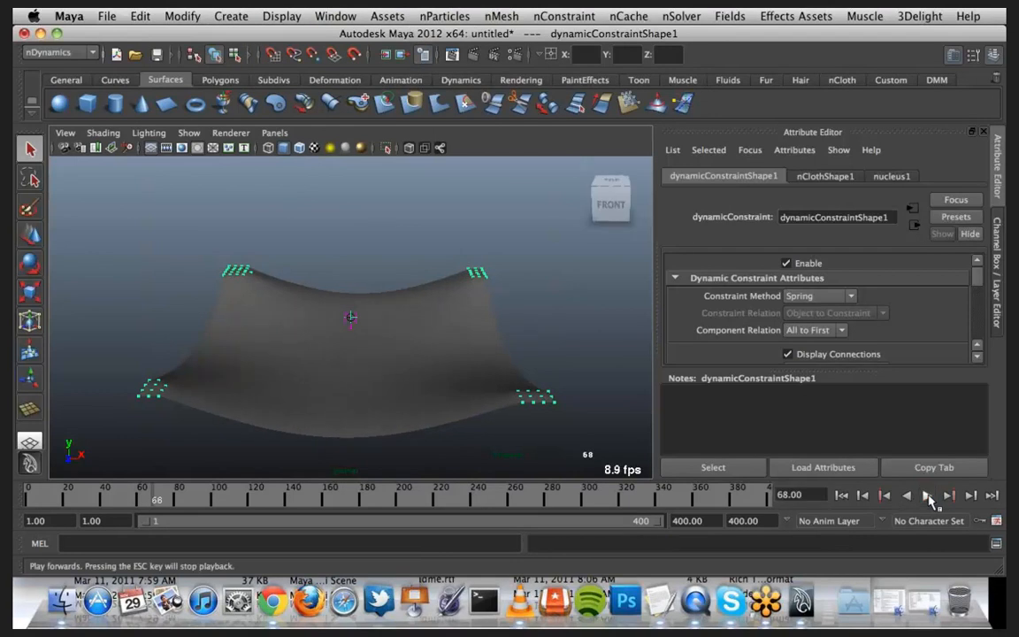
Step: Set the cloth's solver initial state from its current sagging shape and deselect it
left_click(435, 376)
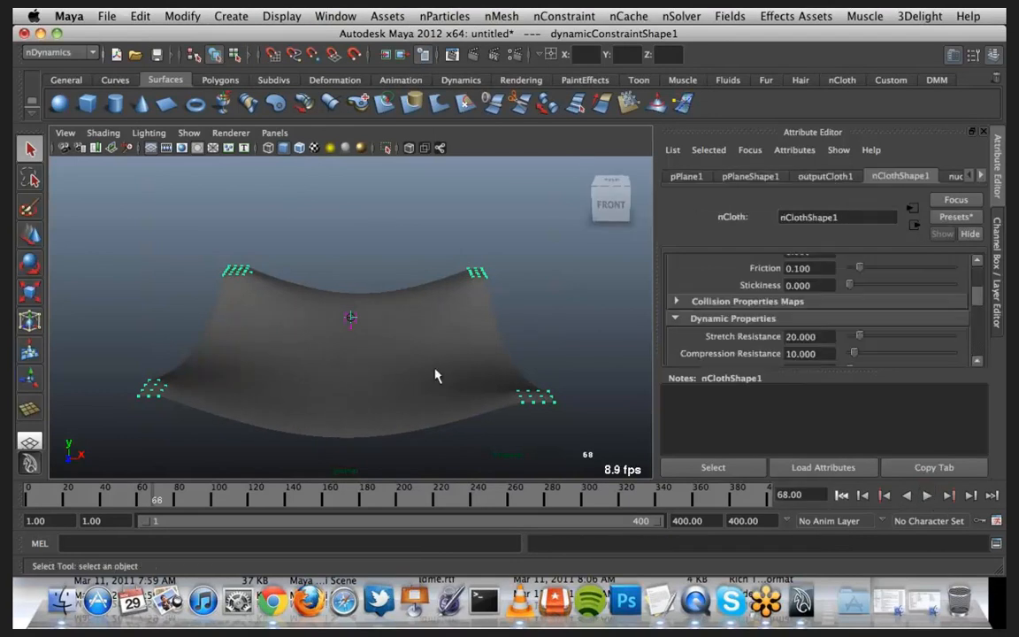
left_click(627, 17)
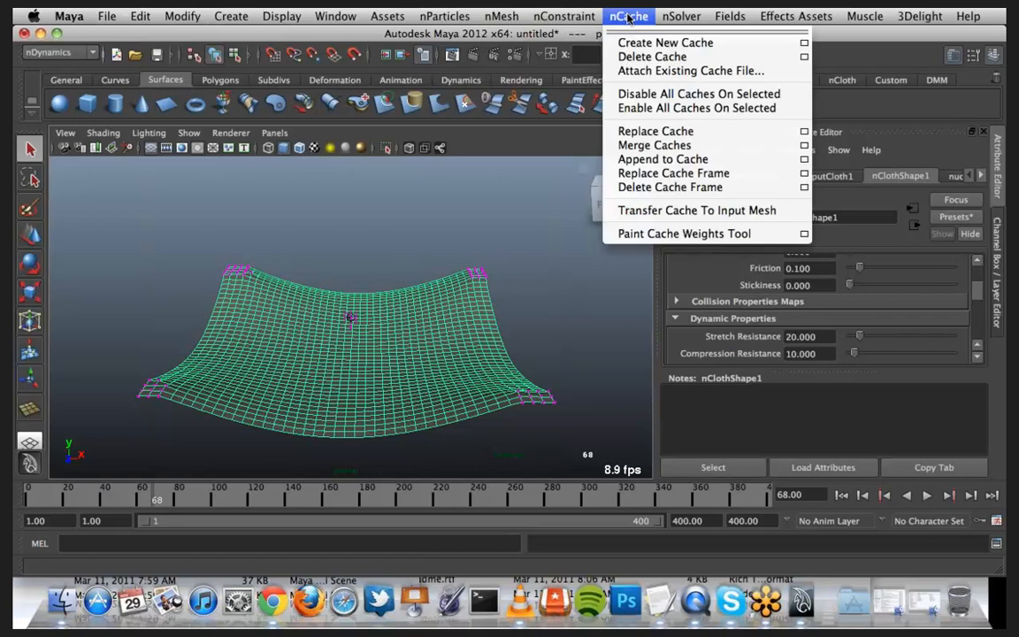
mouse_move(663, 13)
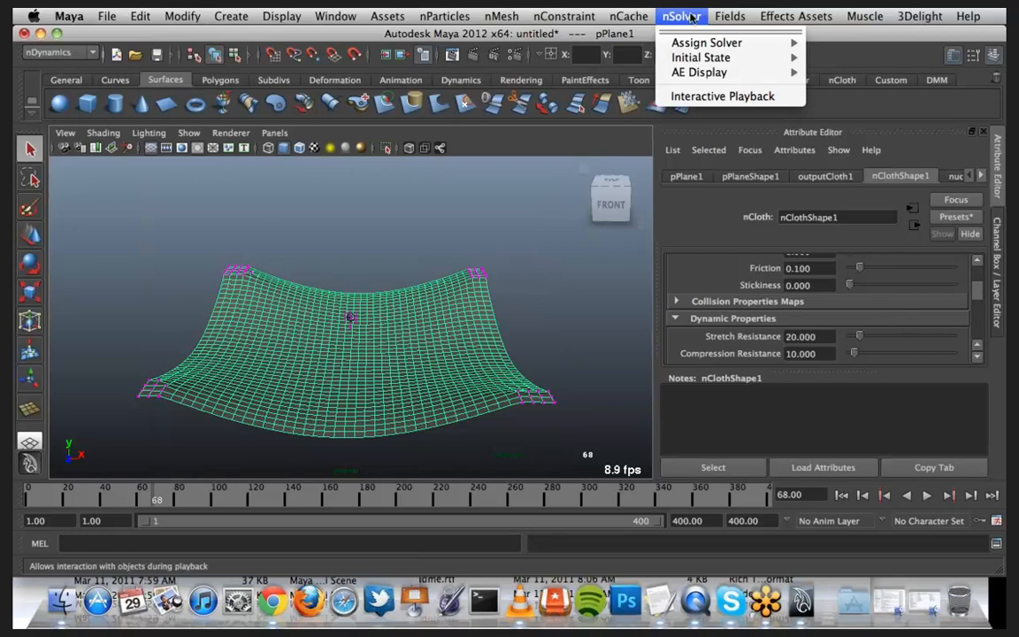
mouse_move(718, 60)
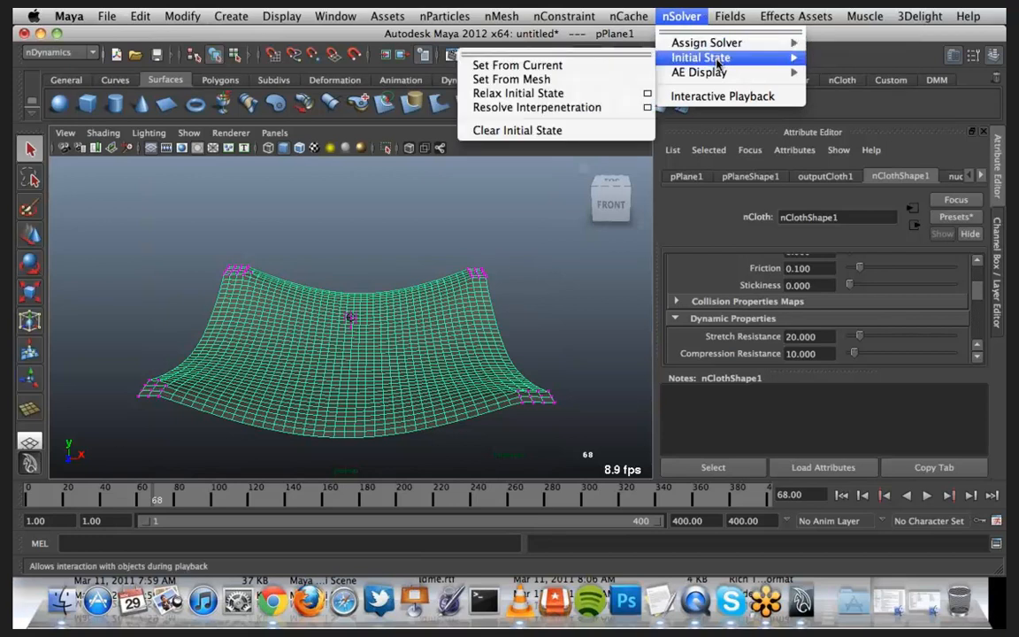
left_click(594, 67)
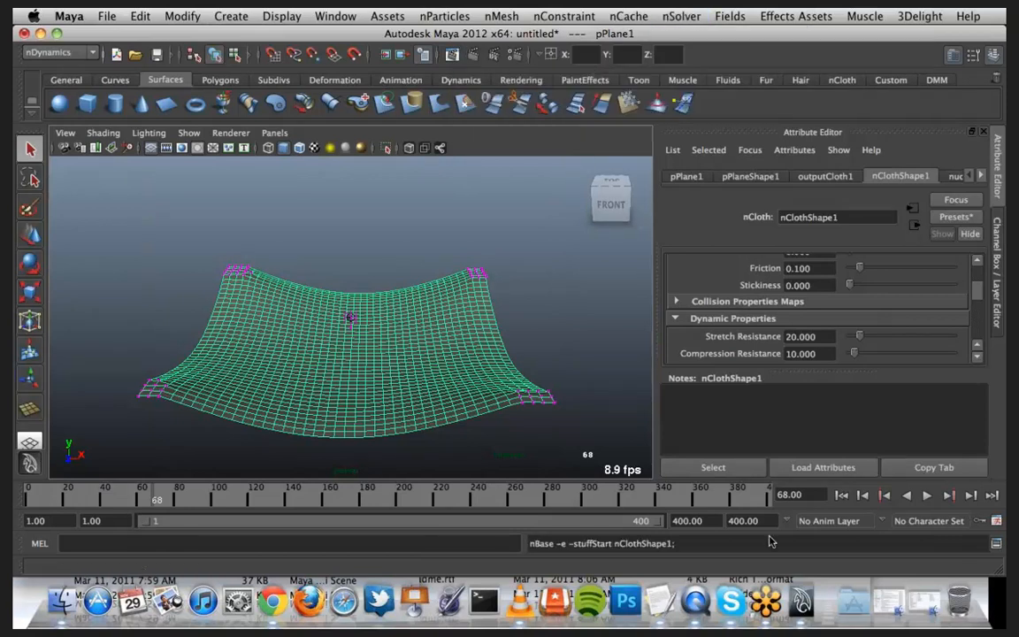
left_click(617, 390)
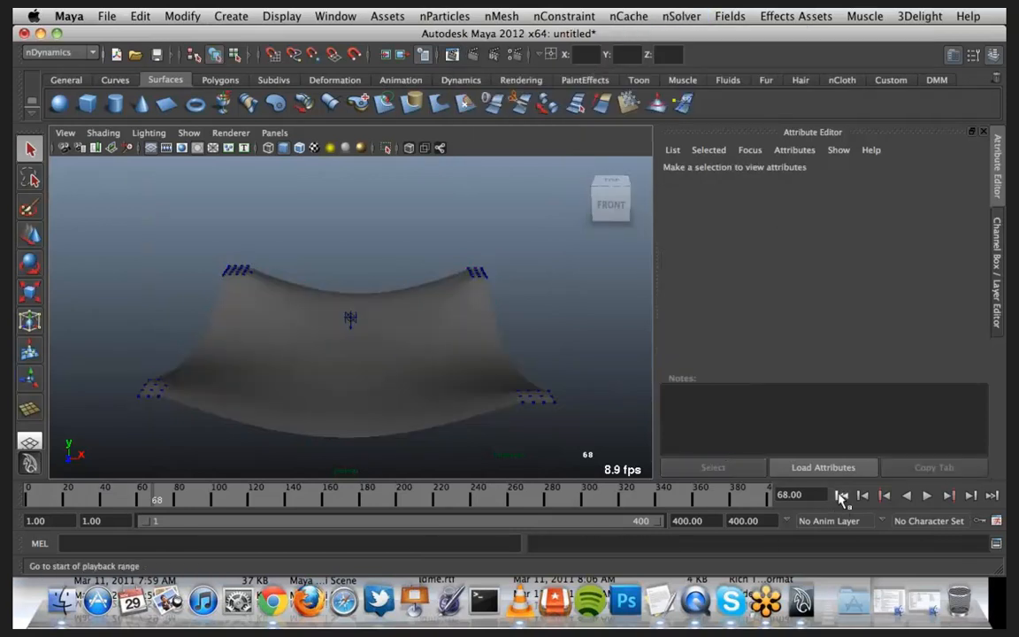
Step: Play the cloth simulation from frame 1 to check the new initial state, and return to the start
left_click(841, 495)
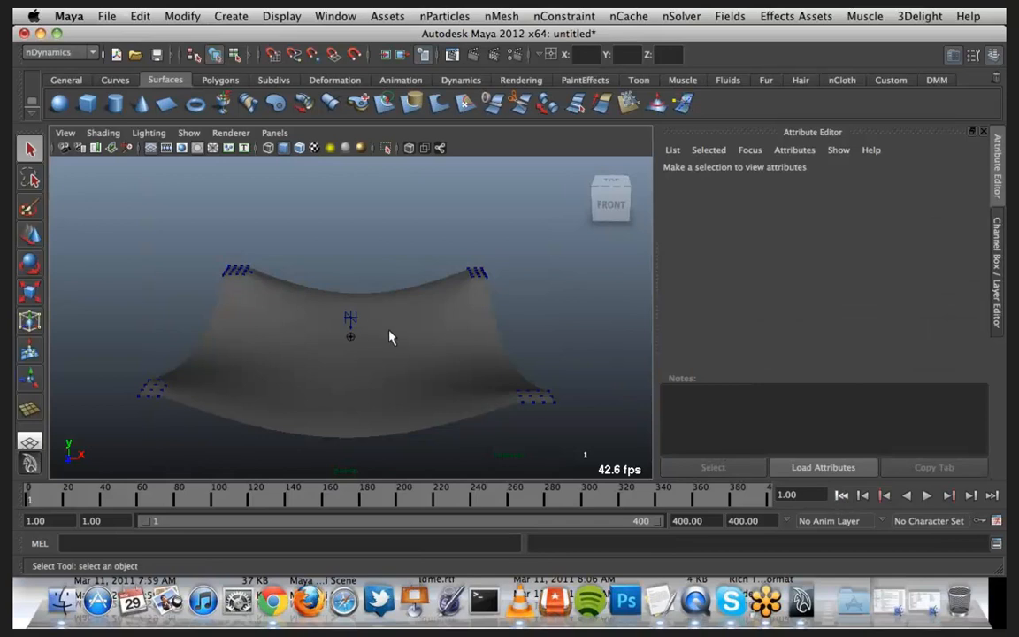
left_click(926, 496)
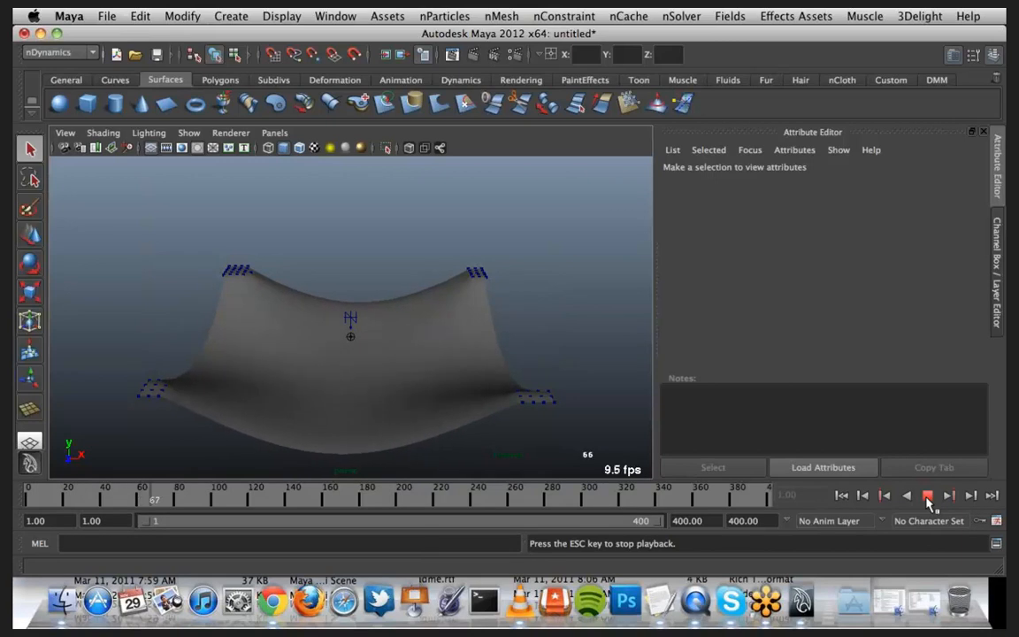
left_click(927, 496)
left_click(841, 495)
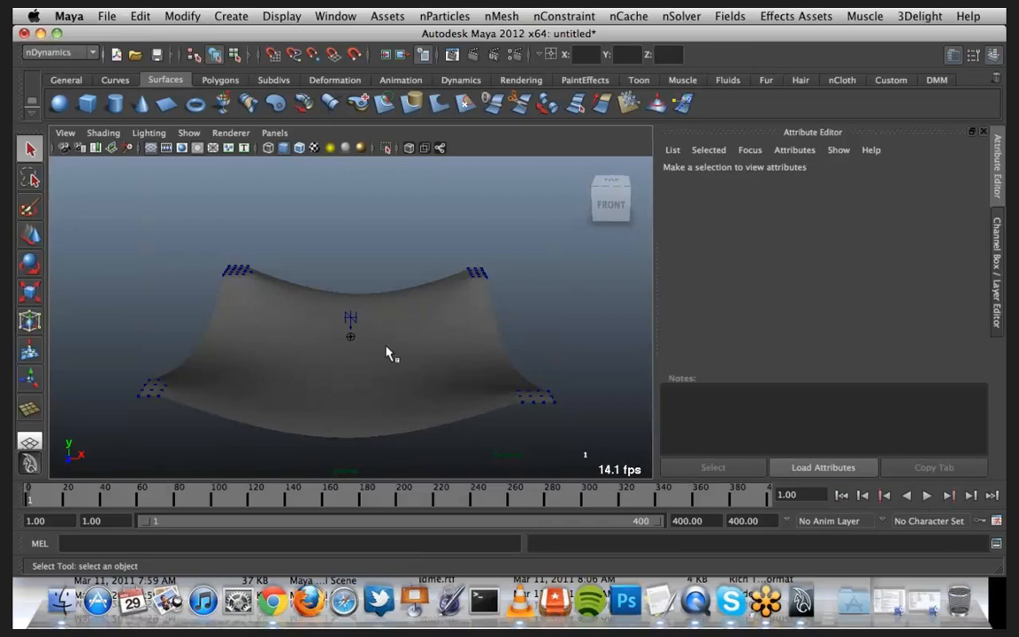
Step: Move the nucleus icon up to about 5.32 in Y so it clears the constraint icon, and deselect everything
left_click_drag(391, 354, 363, 352, "alt")
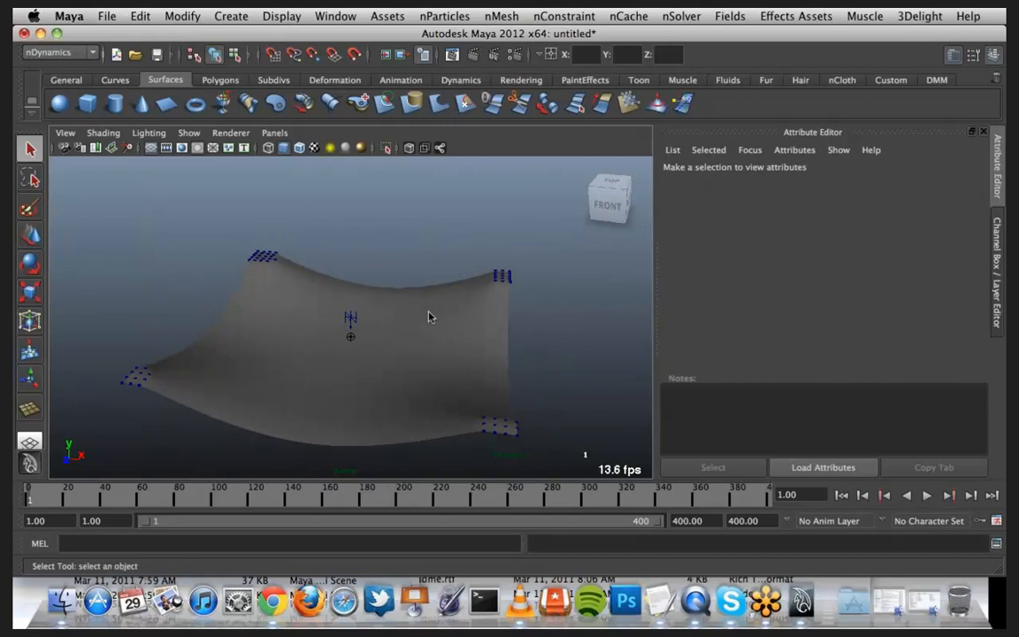
right_click_drag(428, 317, 357, 317)
mouse_move(378, 363)
left_mouse_down("alt")
mouse_move(389, 343)
mouse_move(375, 386)
mouse_move(372, 349)
left_mouse_up("alt")
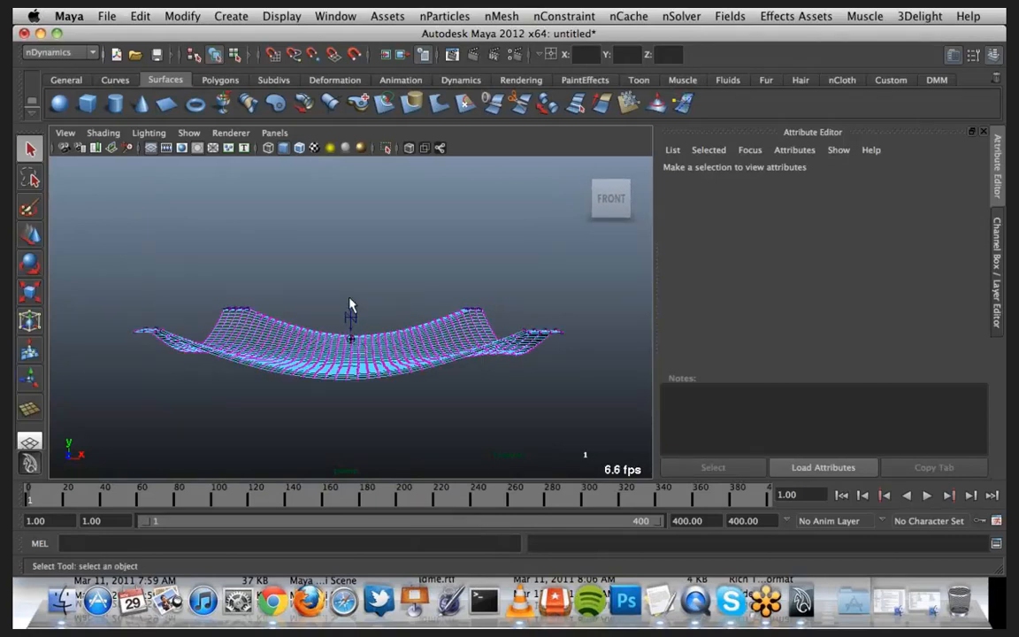
left_click_drag(350, 305, 351, 314, "alt")
left_click(350, 320)
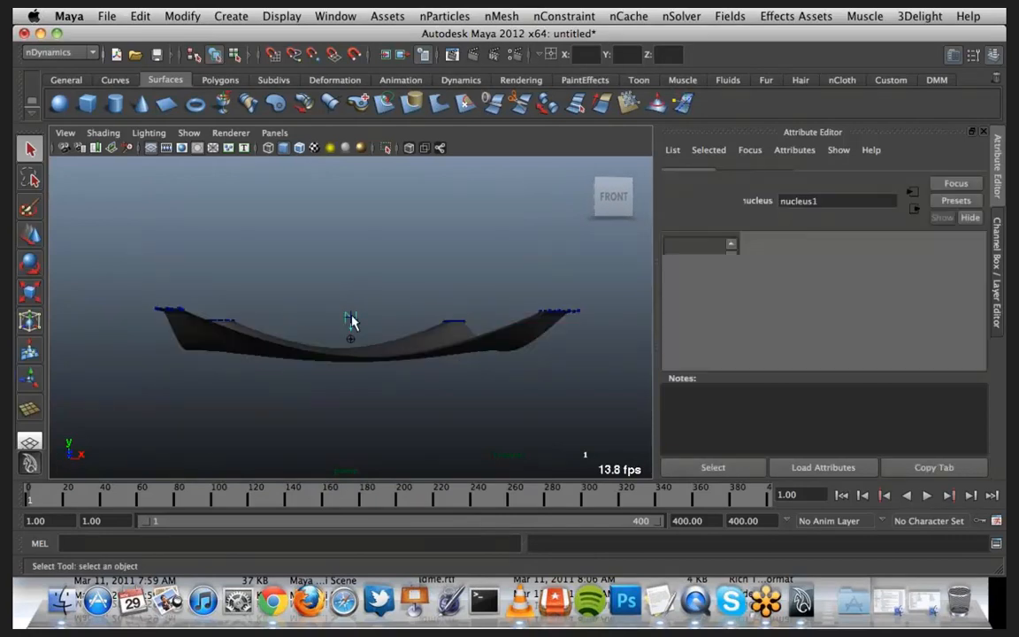
key("w")
left_click_drag(352, 268, 371, 195)
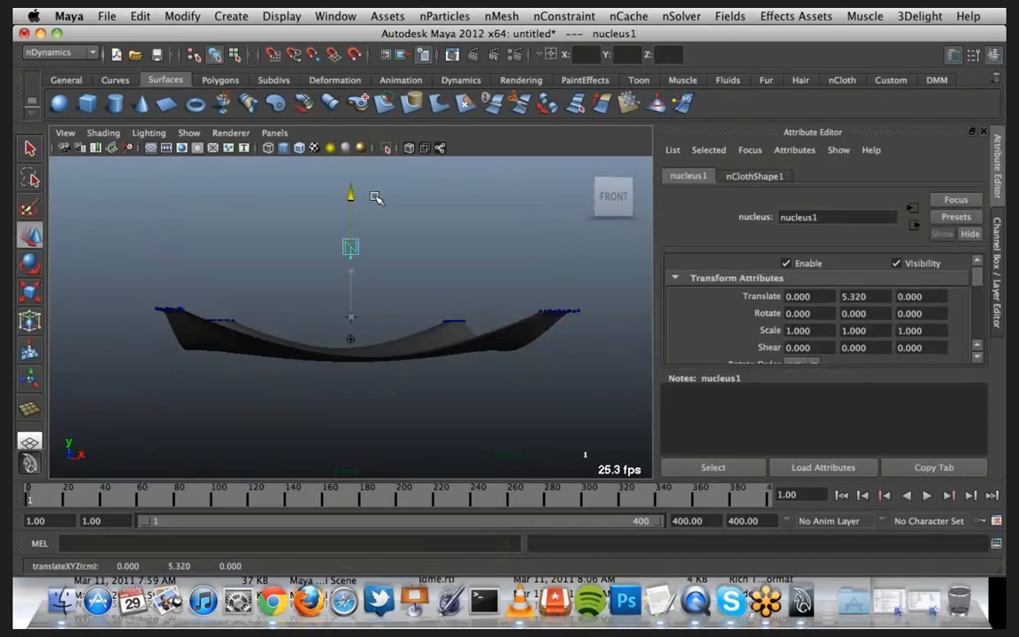
left_click(355, 317)
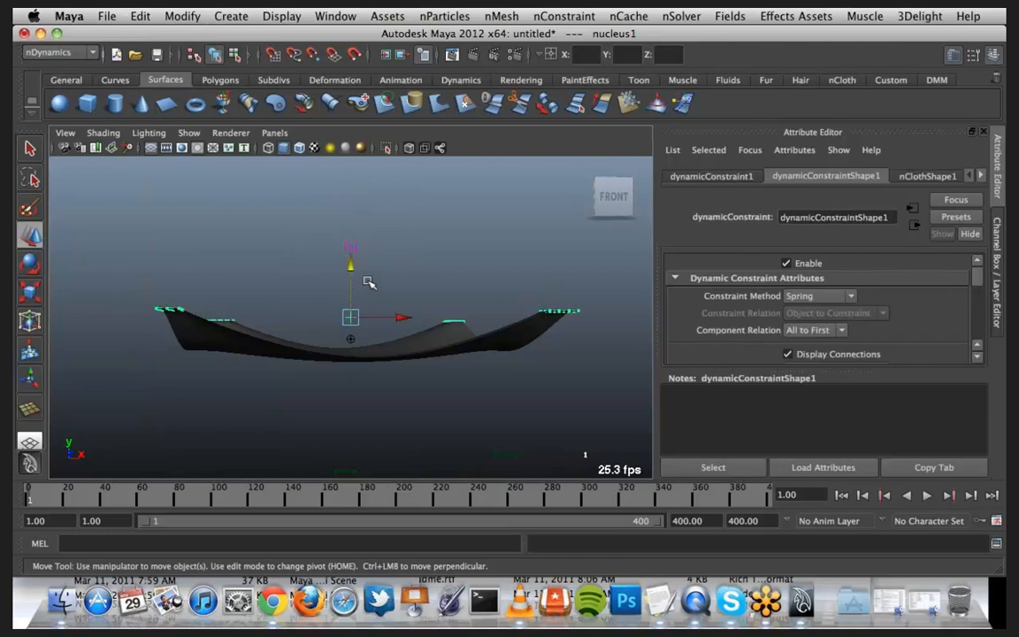
left_click(385, 275)
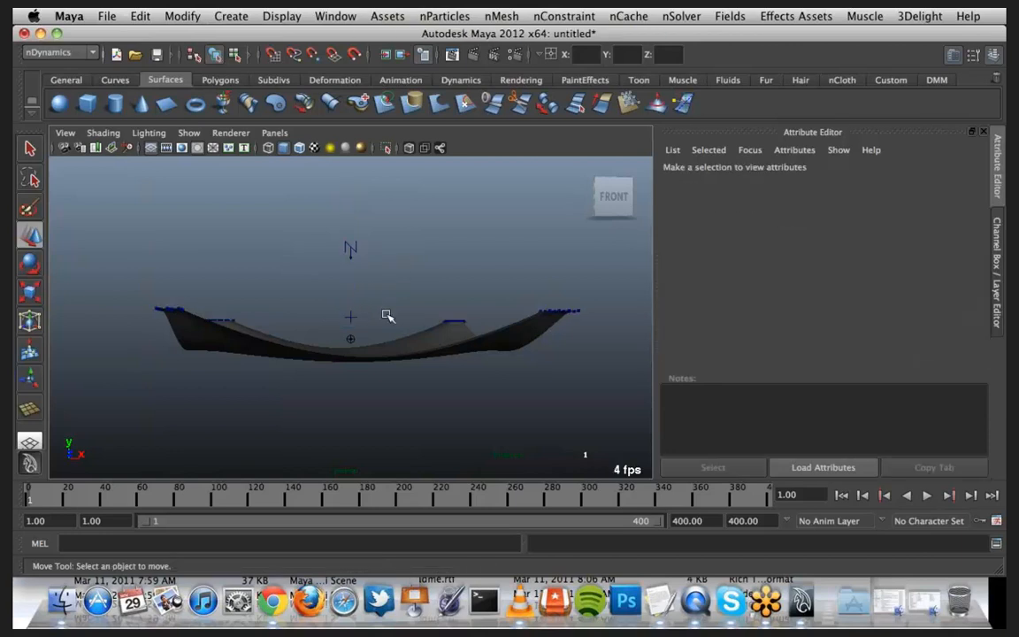
Step: Select several scattered, irregular patches of vertices around the middle of the cloth plane, using the Lasso tool for the additional patches
left_click_drag(387, 316, 381, 358, "alt")
left_click(381, 358)
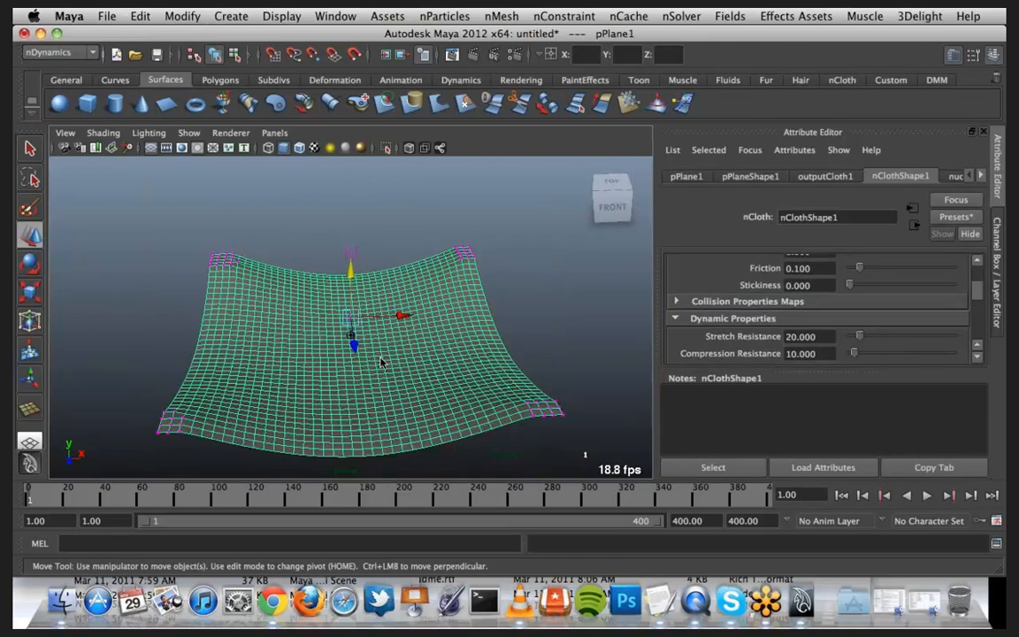
right_click_drag(380, 344, 316, 344)
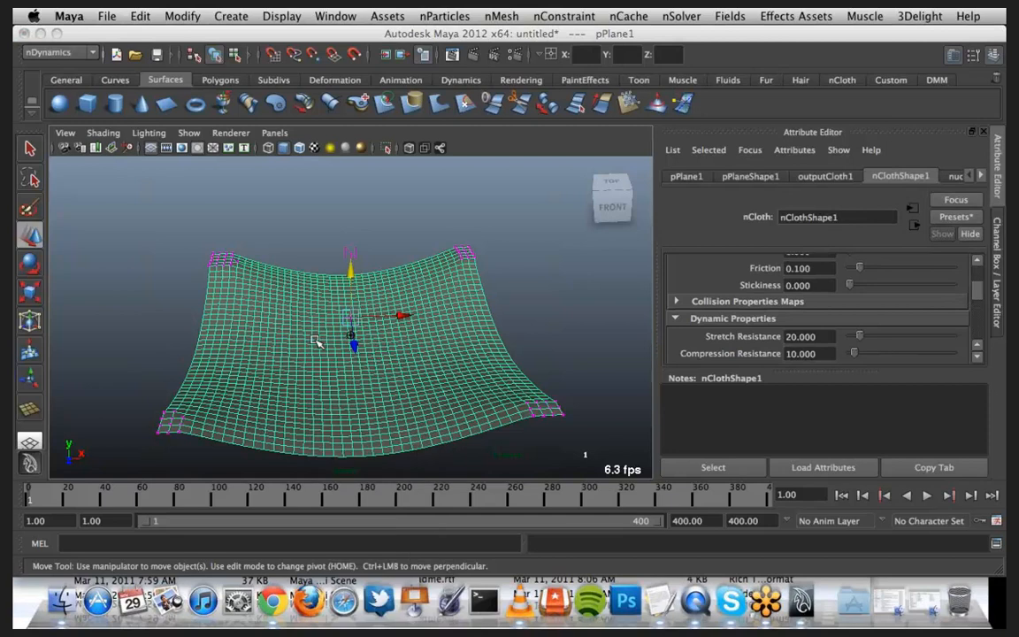
left_click_drag(344, 394, 313, 371, "alt")
key("w")
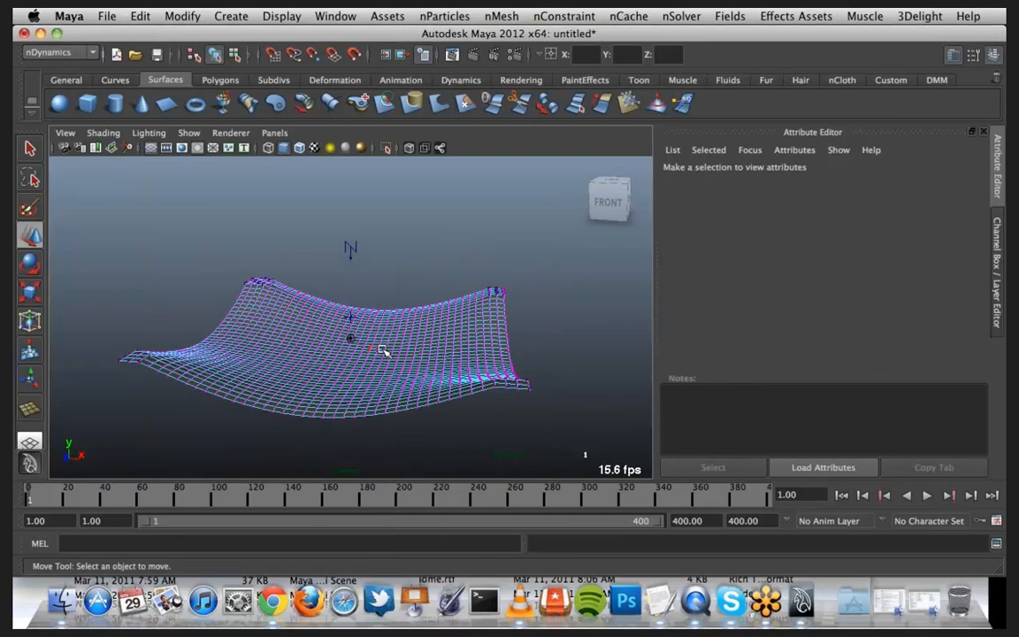
left_click(399, 359)
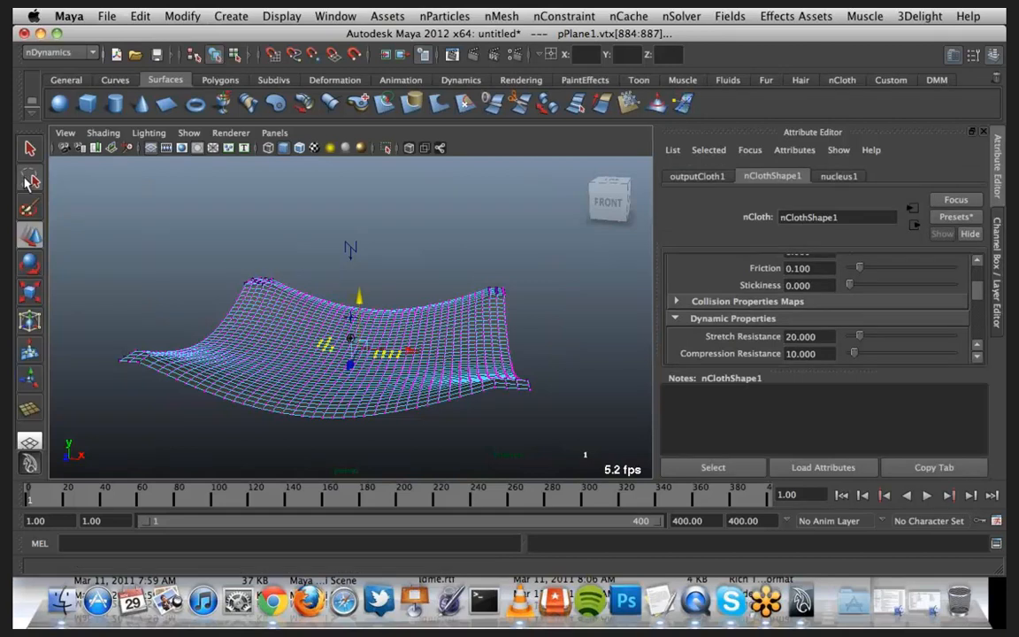
left_click(30, 181)
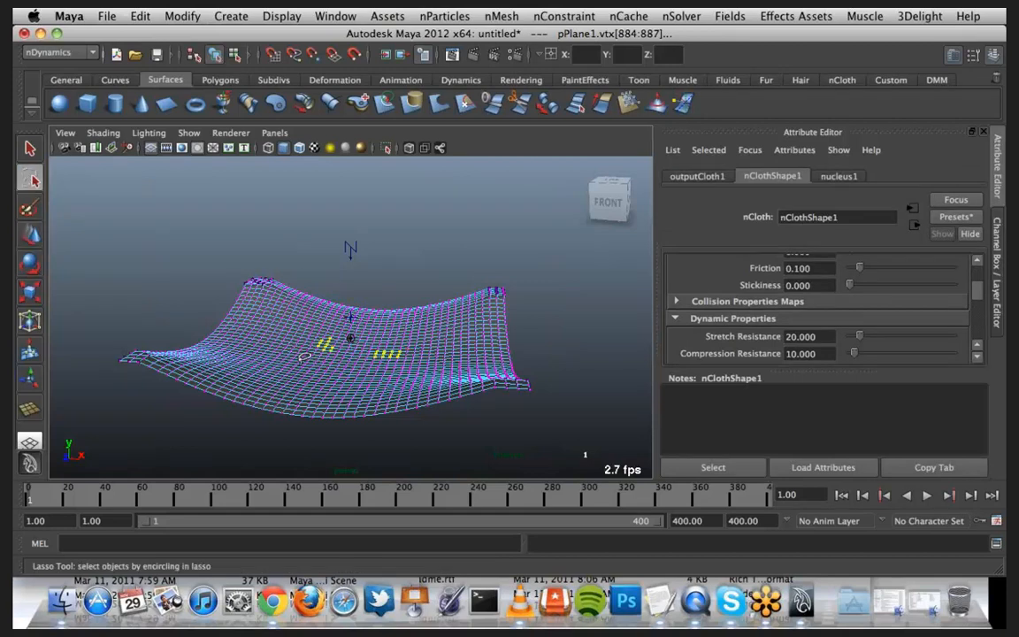
mouse_move(303, 365)
left_mouse_down()
mouse_move(263, 364)
mouse_move(303, 366)
mouse_move(299, 346)
mouse_move(315, 348)
left_mouse_up()
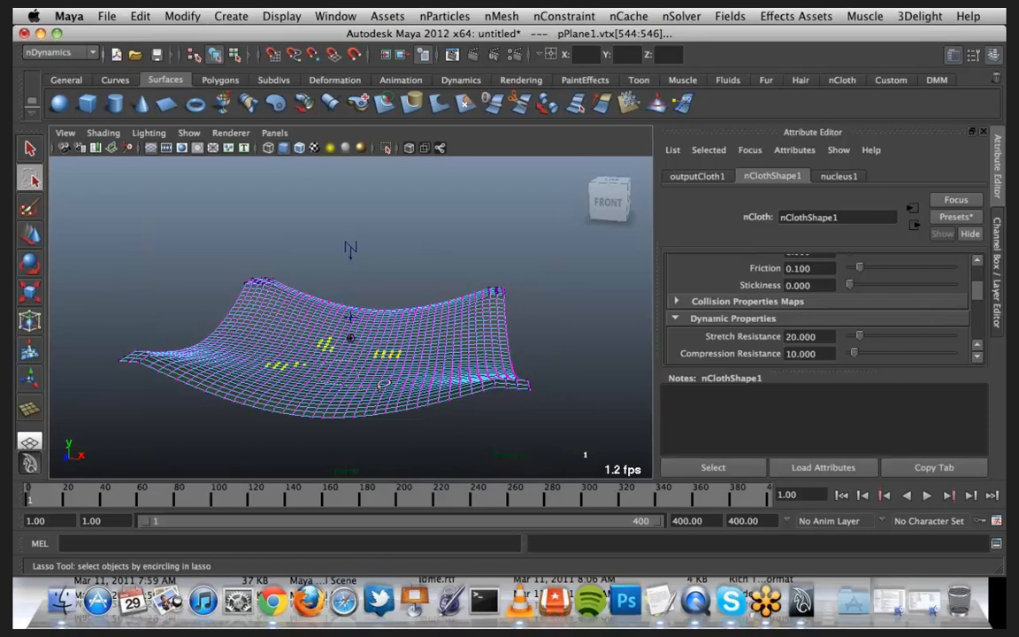
left_click_drag(340, 361, 386, 362, "shift")
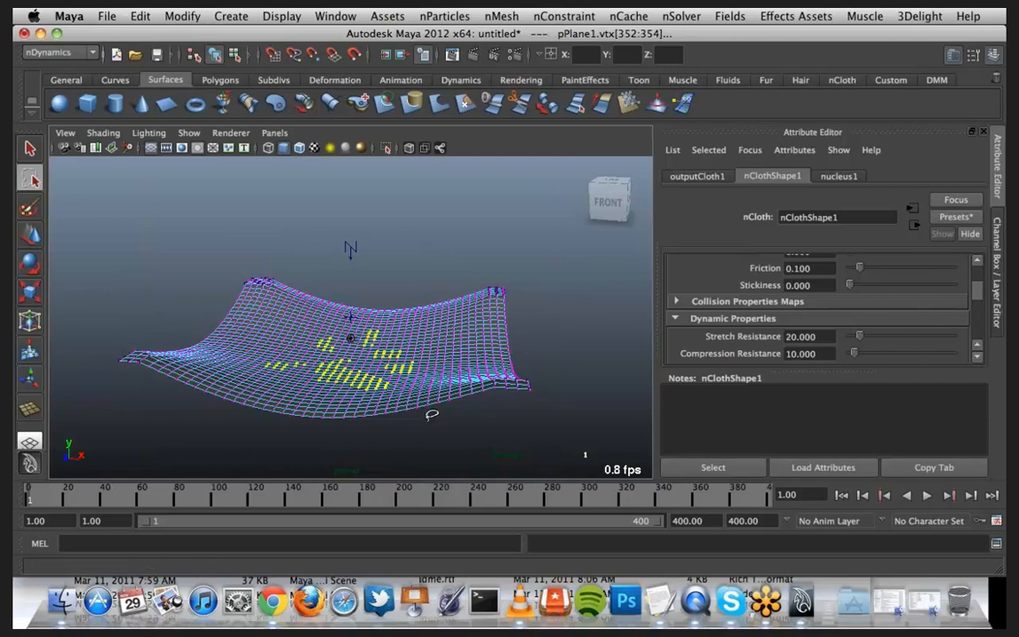
Step: Try a Tearable Surface nConstraint on the selected vertices and test it by playing the simulation from frame 1
left_click_drag(432, 415, 380, 368, "alt")
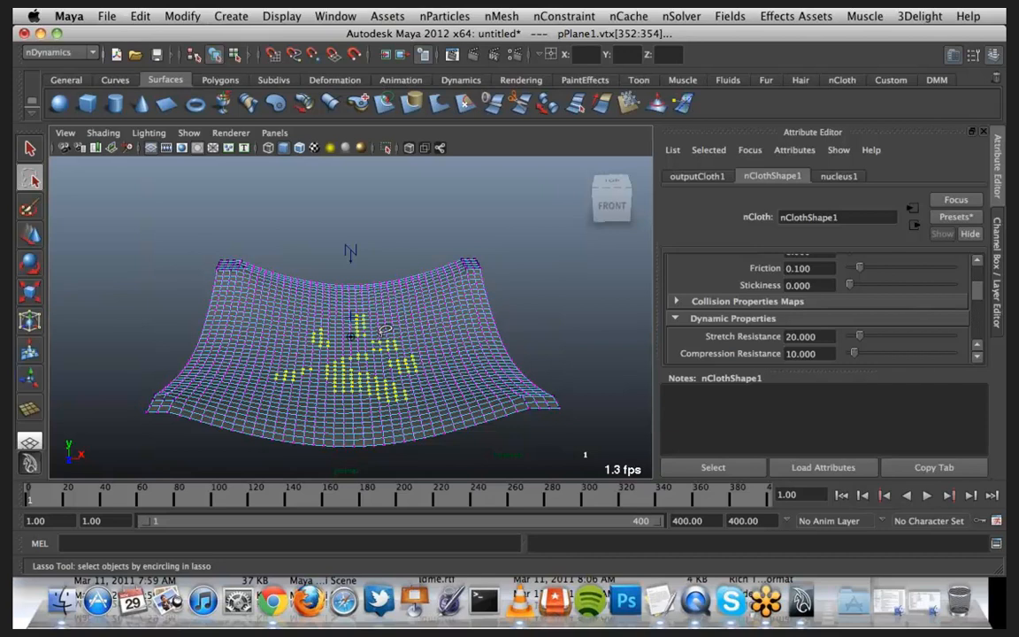
left_click(557, 17)
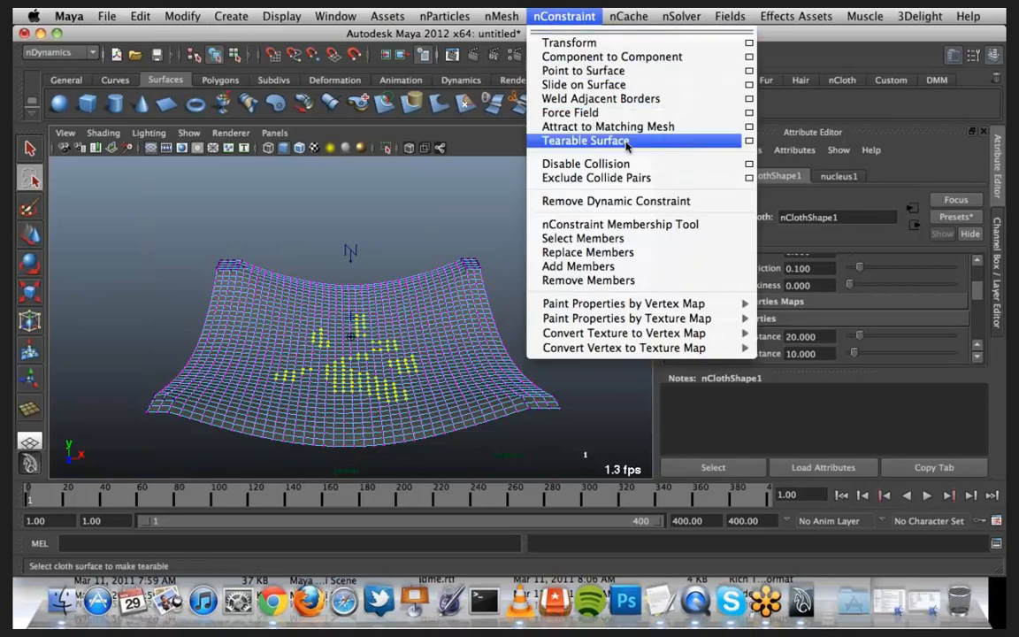
left_click(584, 140)
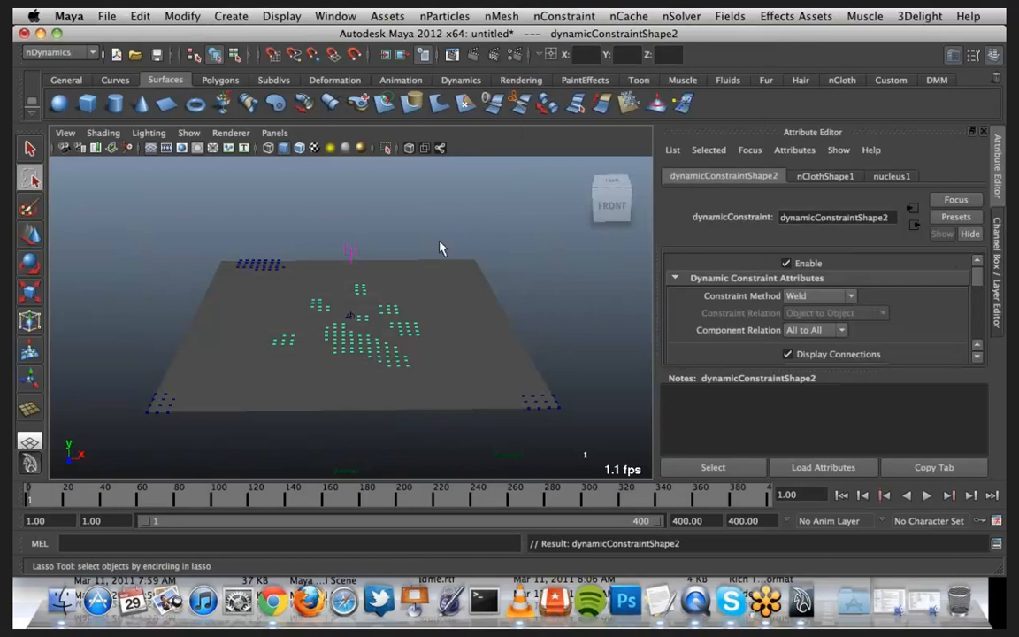
left_click(926, 495)
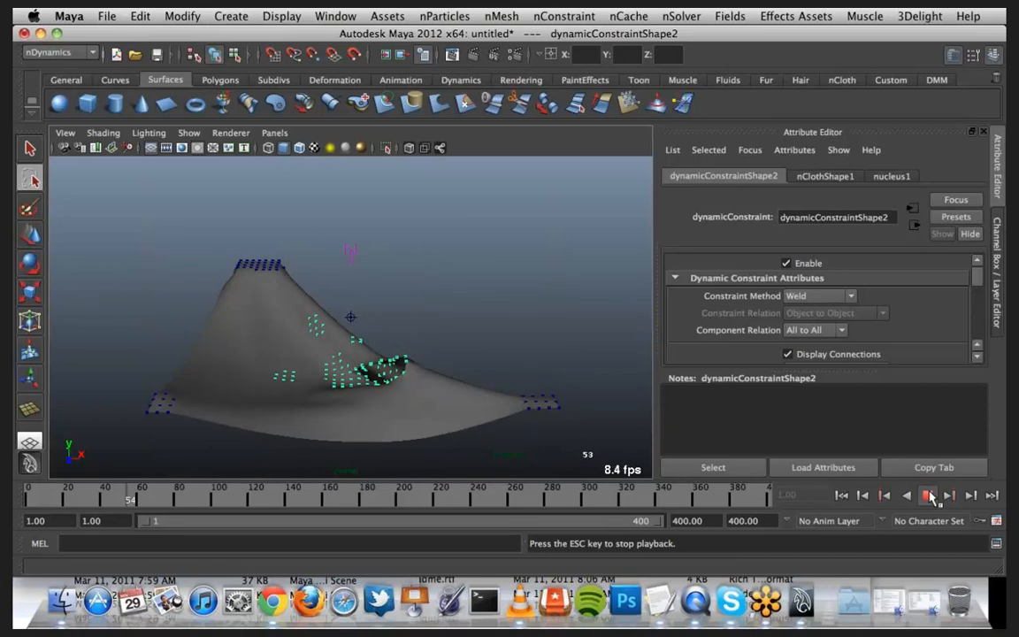
left_click(928, 496)
left_click(841, 495)
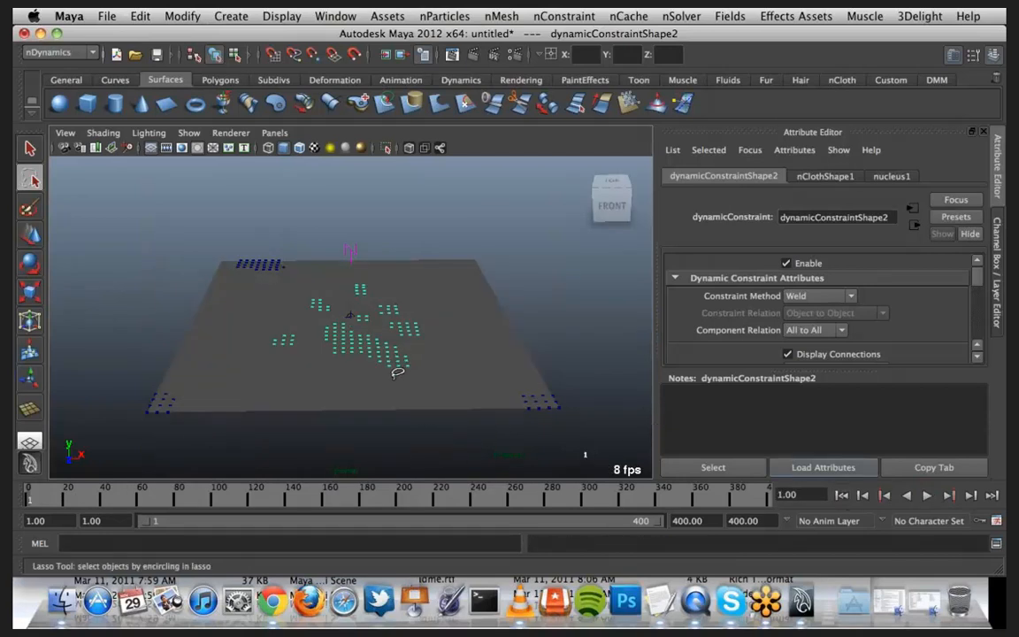
Step: Undo the Tearable Surface constraint on the cloth
key("z")
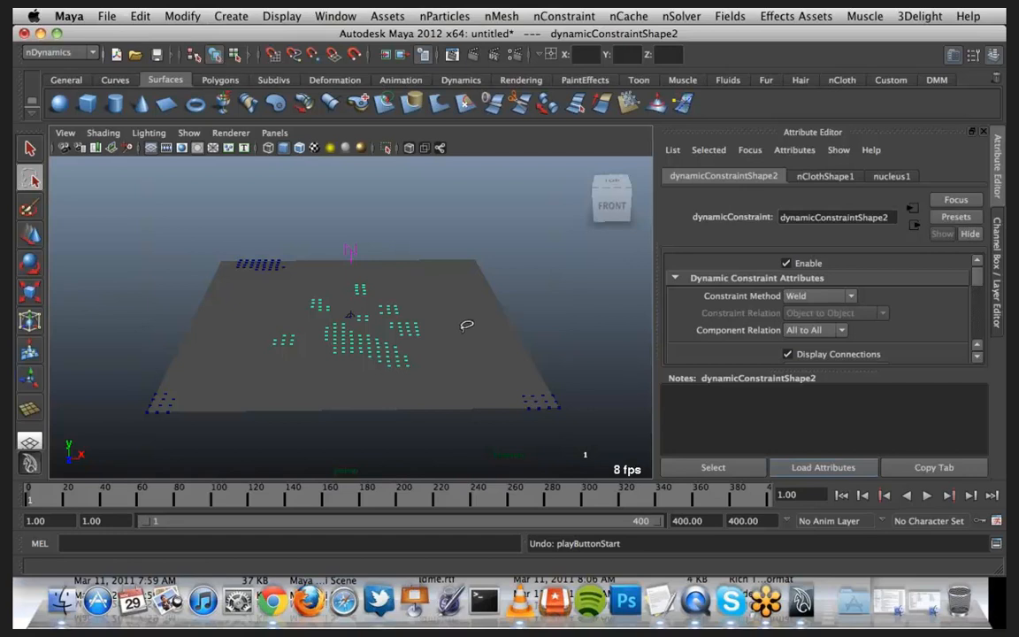
key("z")
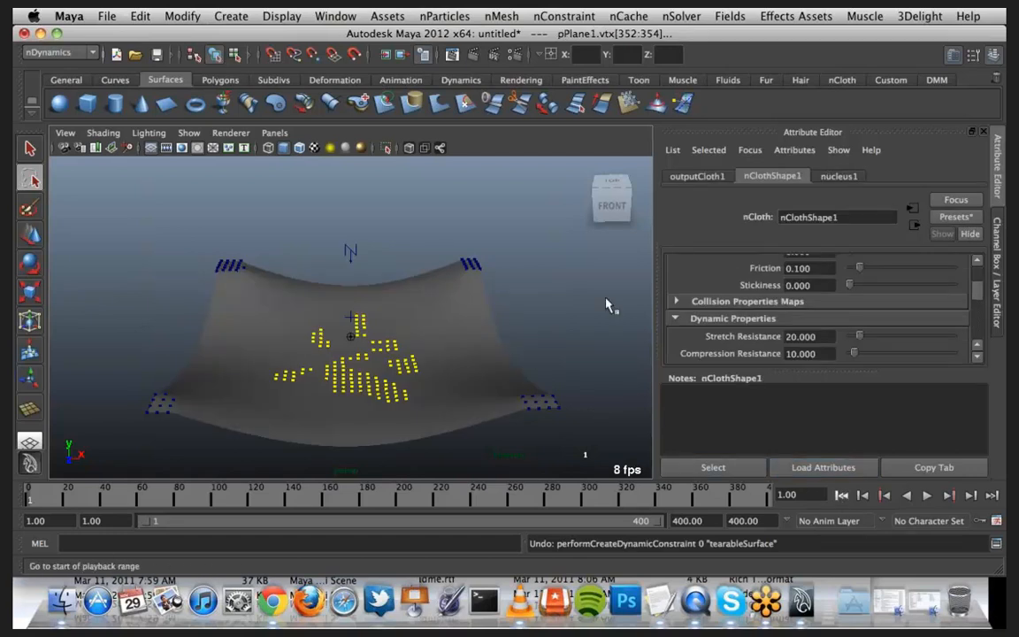
Step: Try a Tearable Surface nConstraint again on the scattered vertex patches, play the simulation, and undo the constraint
left_click_drag(394, 337, 469, 398, "alt")
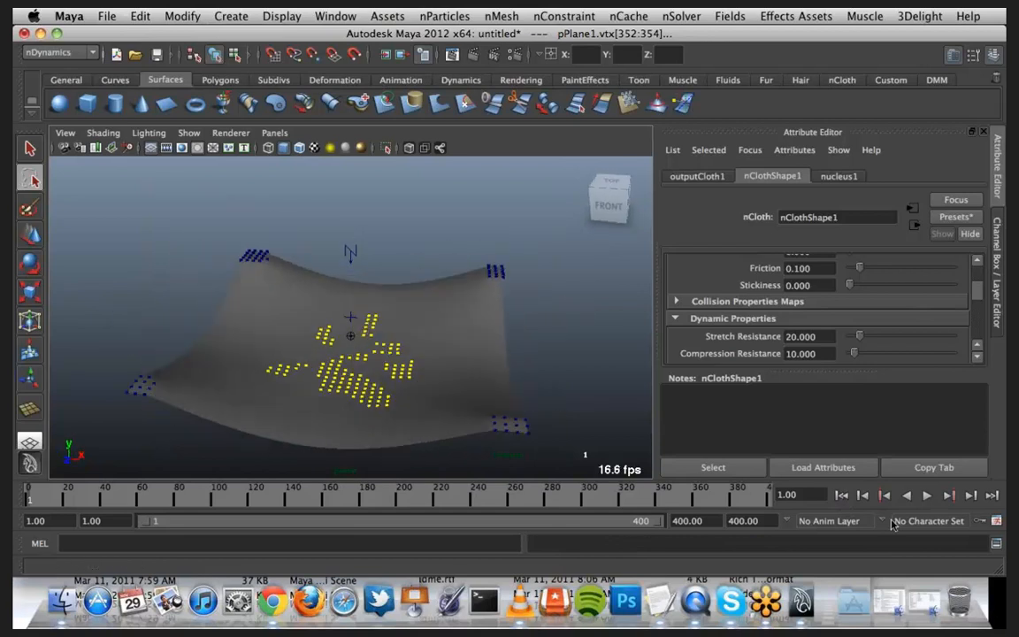
left_click(575, 15)
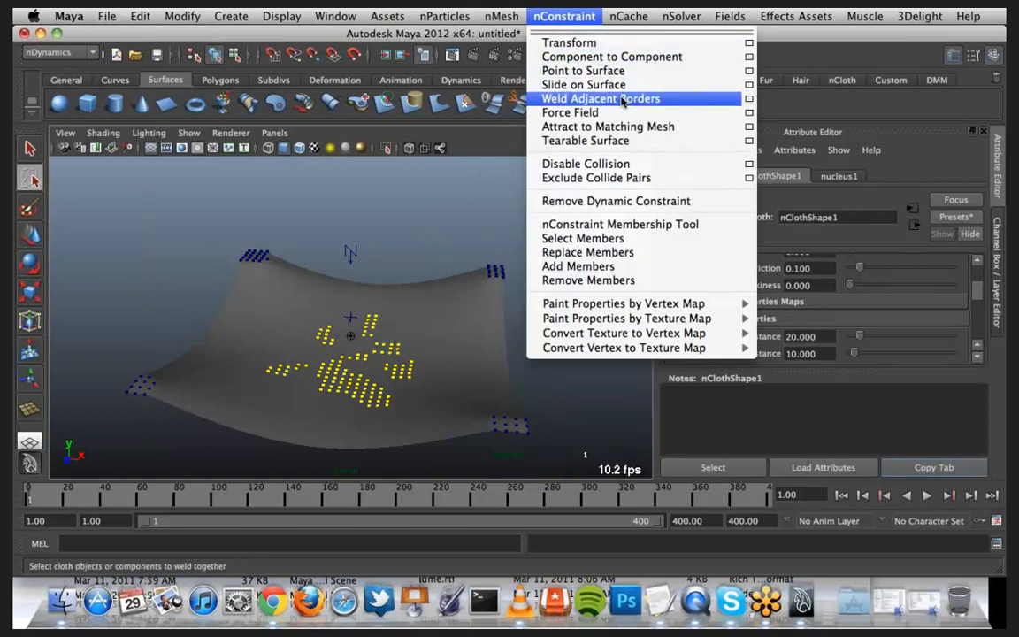
left_click(640, 143)
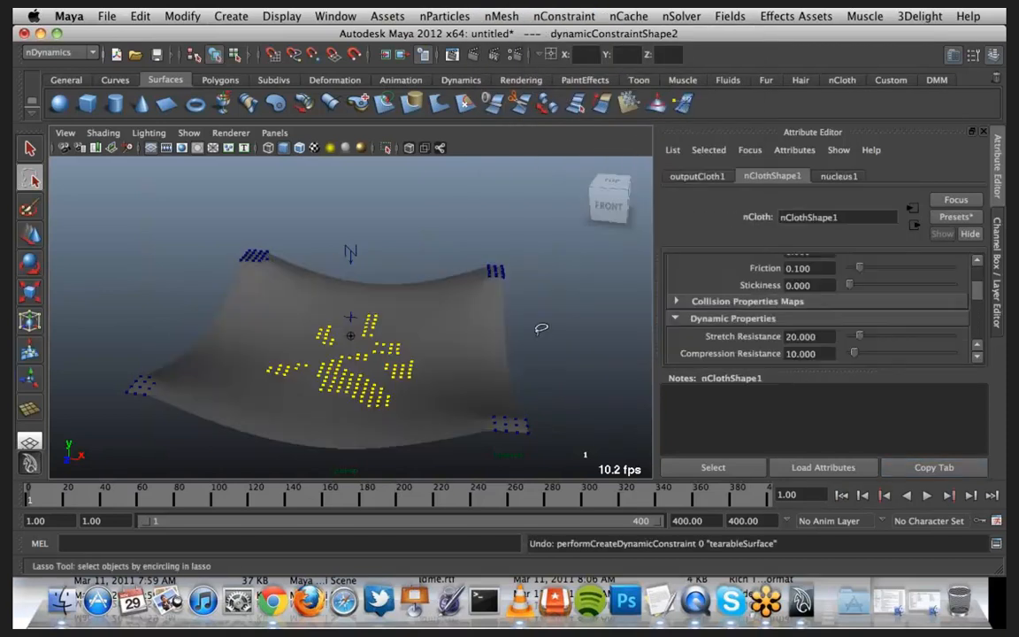
key("alt+v")
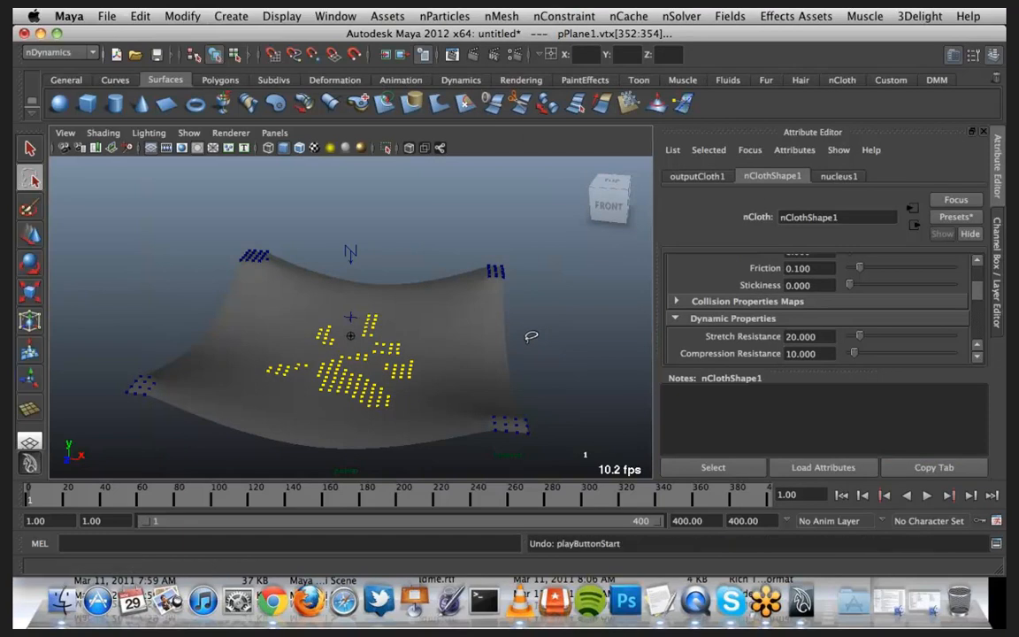
key("super+z")
key("super+z")
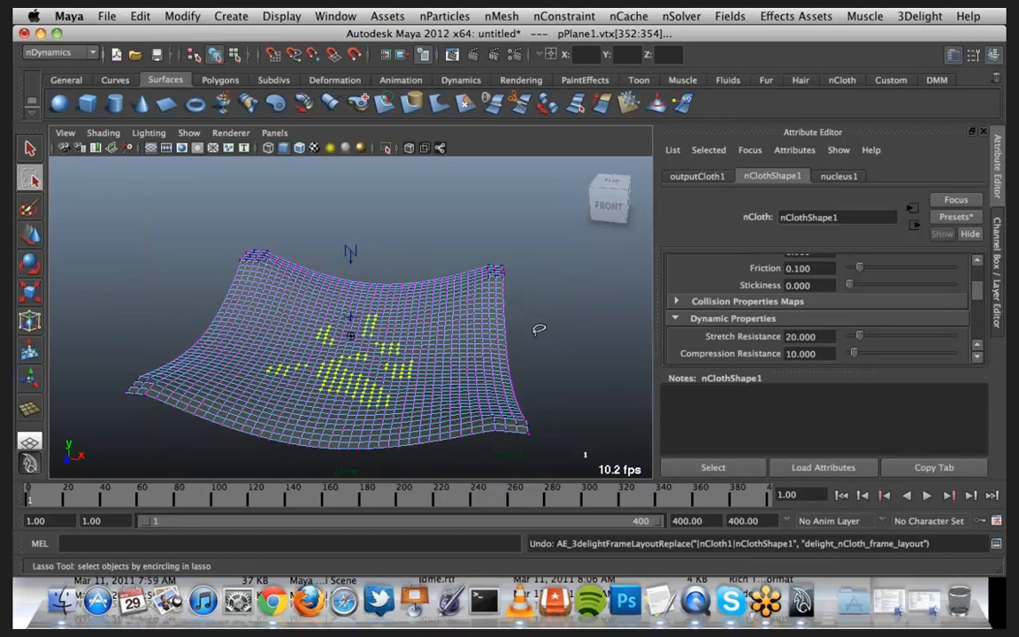
Step: Replace the vertex selection with one connected, irregular V-shaped patch around the middle of the cloth, using the Lasso tool
left_click(538, 329)
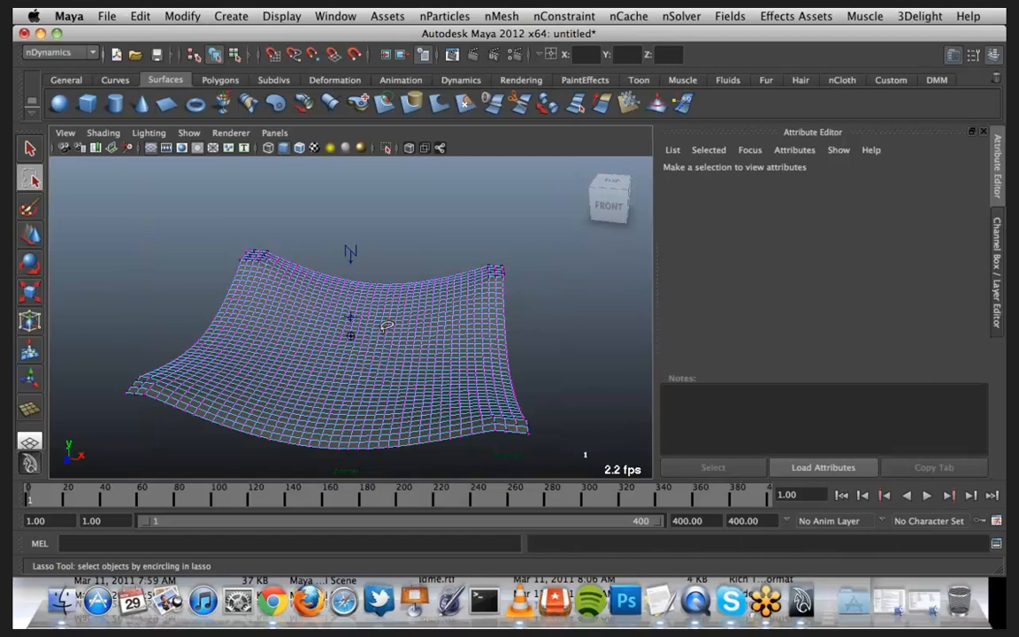
left_click_drag(386, 327, 352, 323)
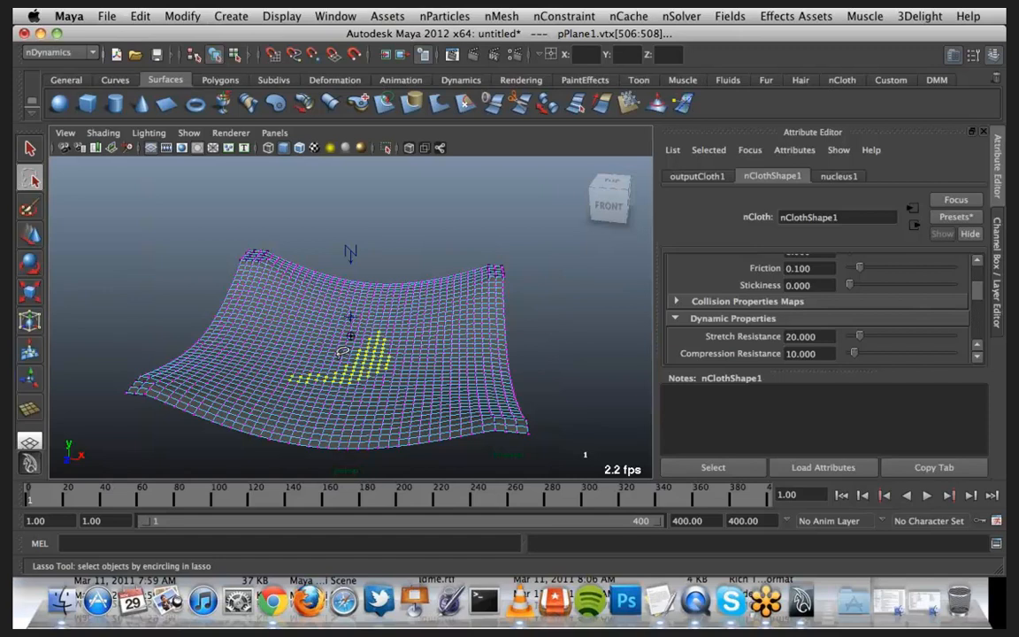
mouse_move(353, 352)
left_mouse_down("shift")
mouse_move(300, 321)
mouse_move(337, 366)
mouse_move(349, 363)
left_mouse_up("shift")
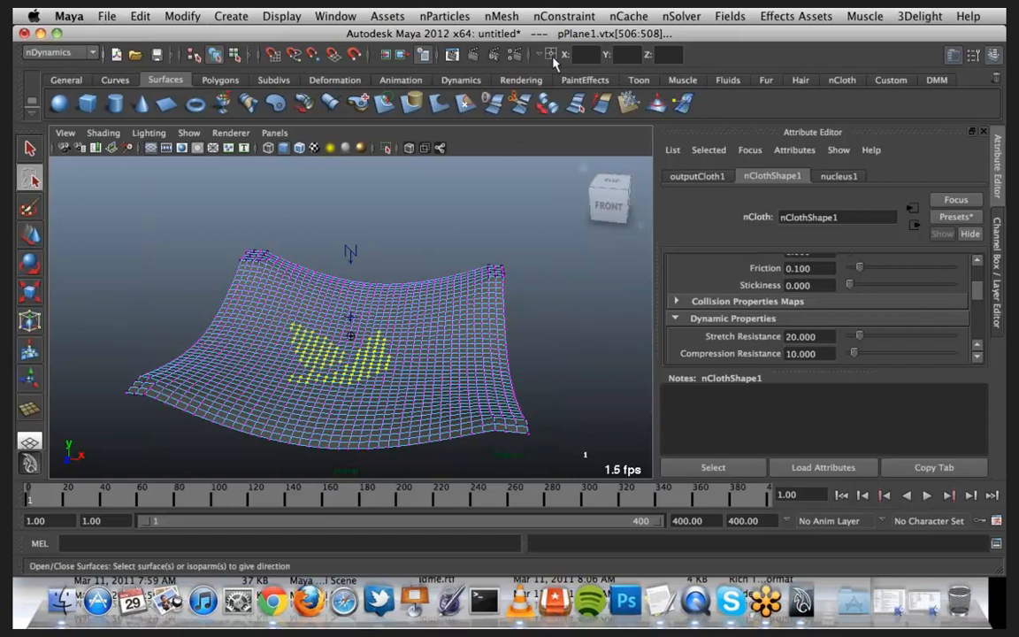
Step: Apply a Tearable Surface nConstraint to the selected vertices and play the simulation from frame 1 to frame 154
left_click(566, 16)
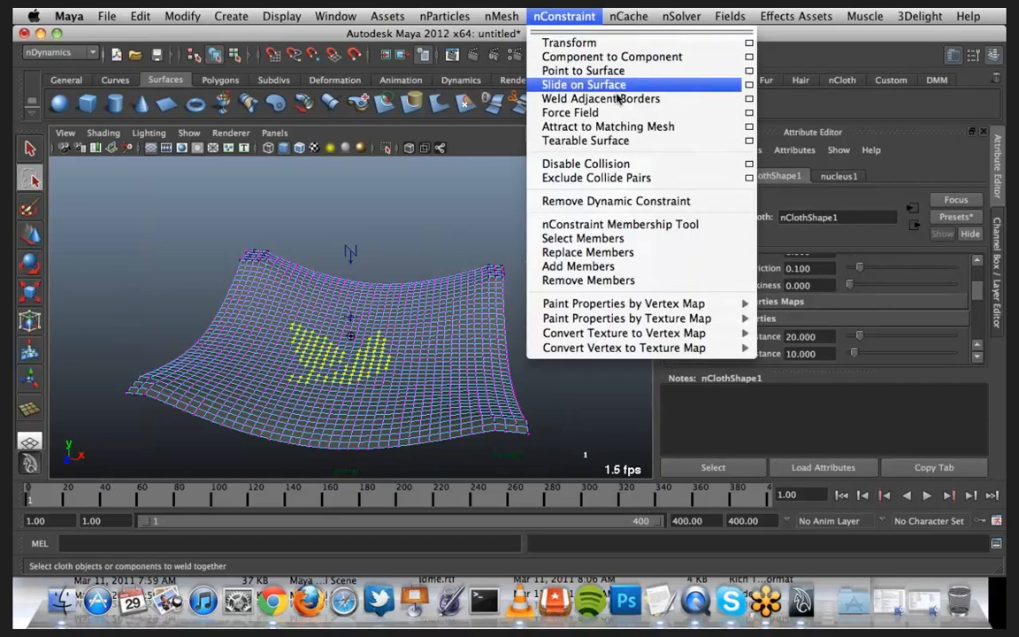
left_click(640, 142)
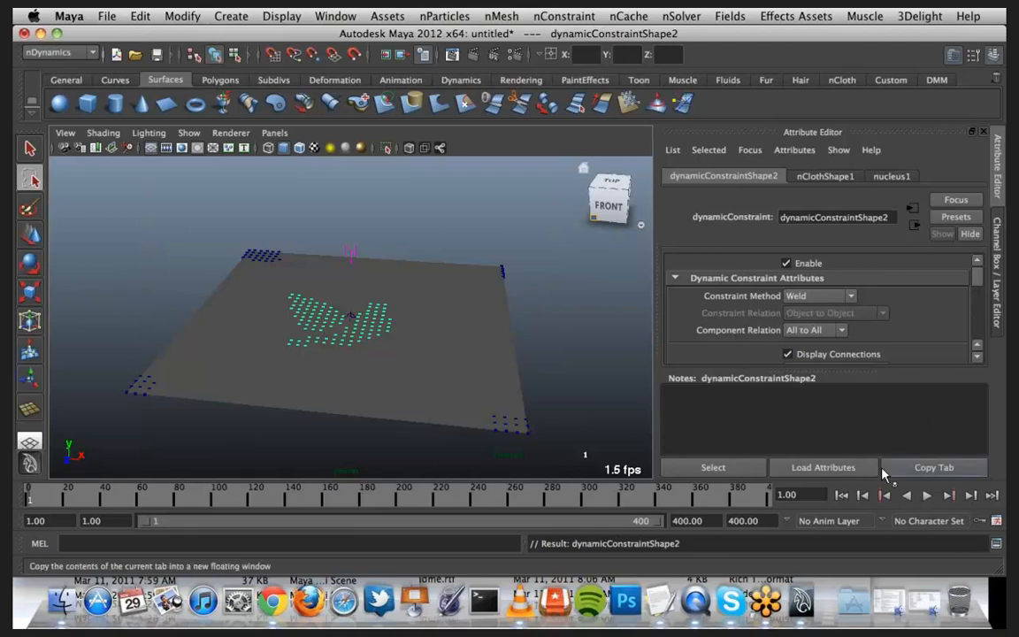
left_click(926, 497)
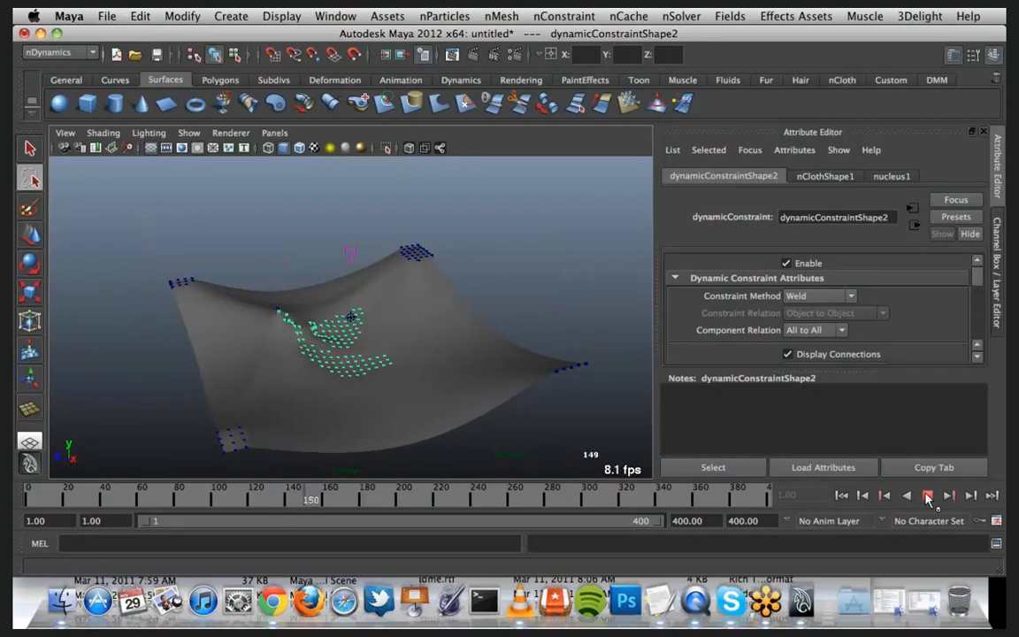
left_click(928, 497)
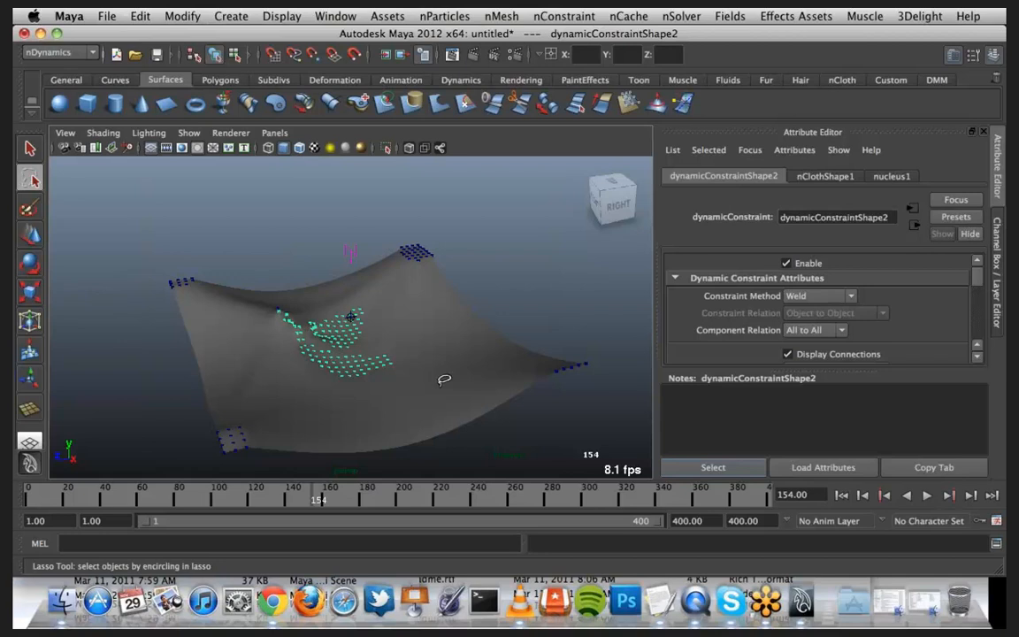
Step: Create a long, flat polygon cube beside the cloth in wireframe display and raise it above the cloth to about 8.01 in Y
mouse_move(400, 355)
left_mouse_down("alt")
mouse_move(344, 356)
mouse_move(417, 290)
left_mouse_up("alt")
key("space")
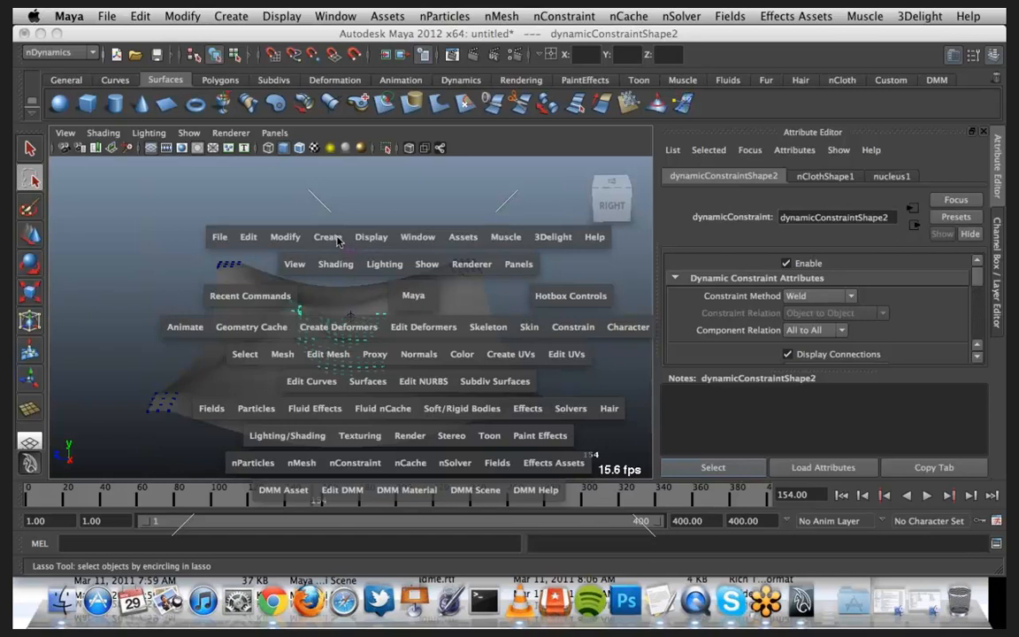
left_click(331, 237)
mouse_move(375, 279)
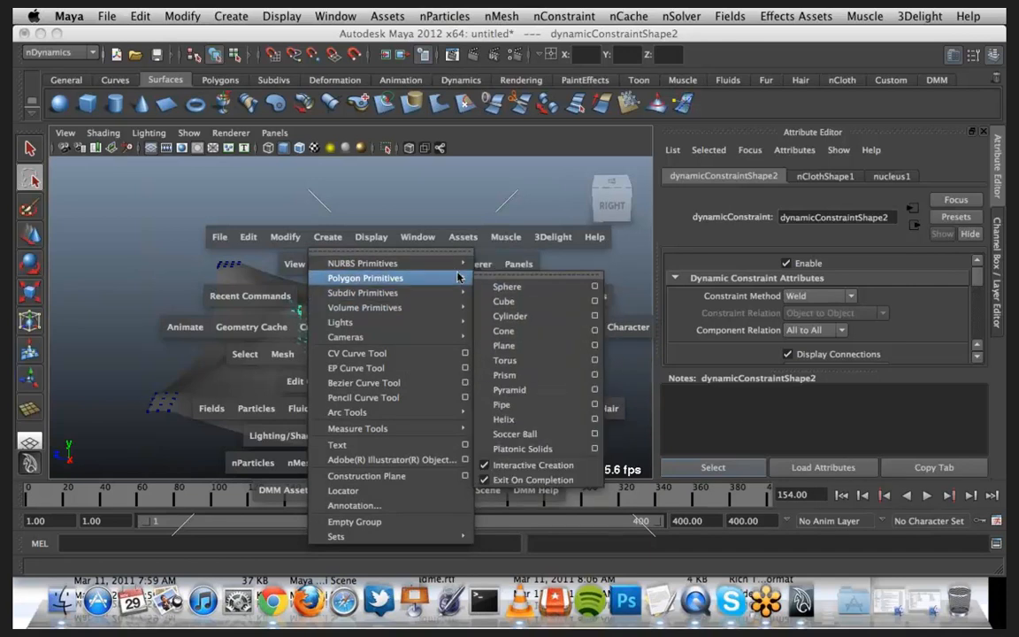
left_click(520, 304)
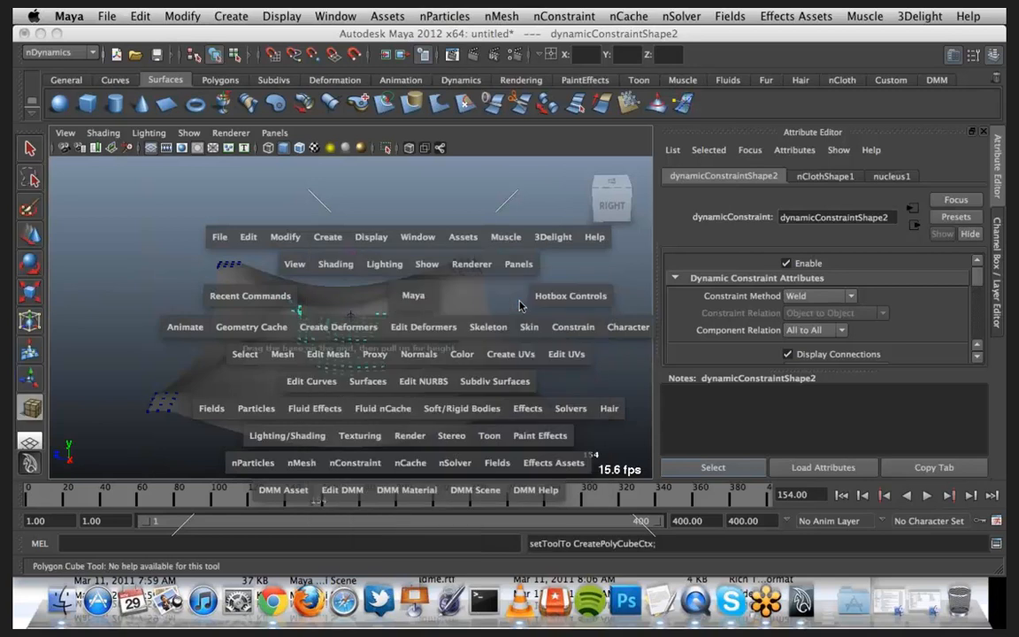
left_click_drag(501, 336, 518, 326, "alt")
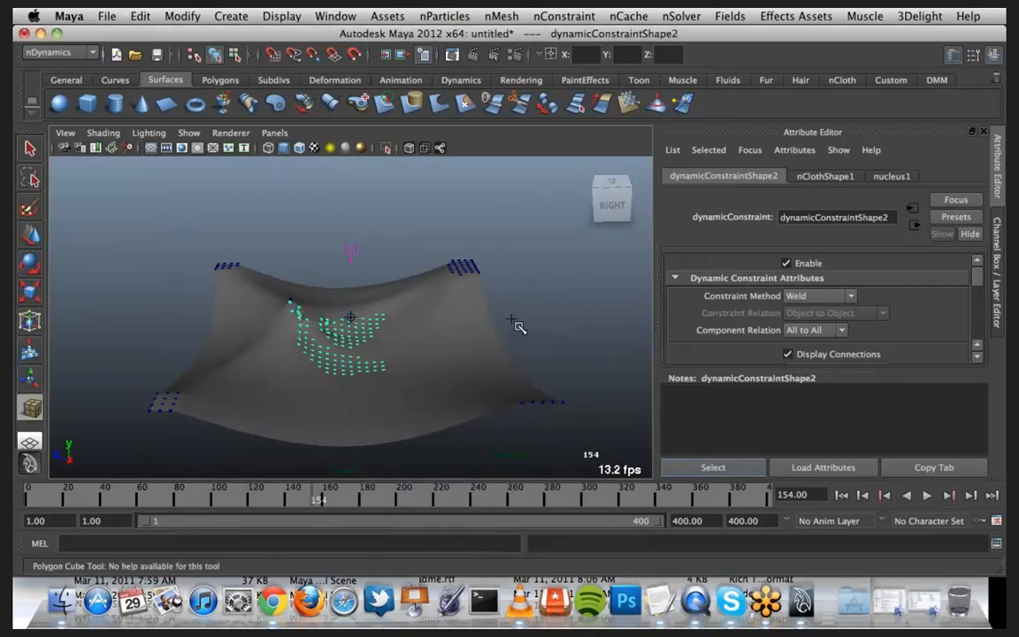
key("4")
mouse_move(446, 343)
left_mouse_down()
mouse_move(458, 365)
mouse_move(516, 375)
mouse_move(546, 434)
left_mouse_up()
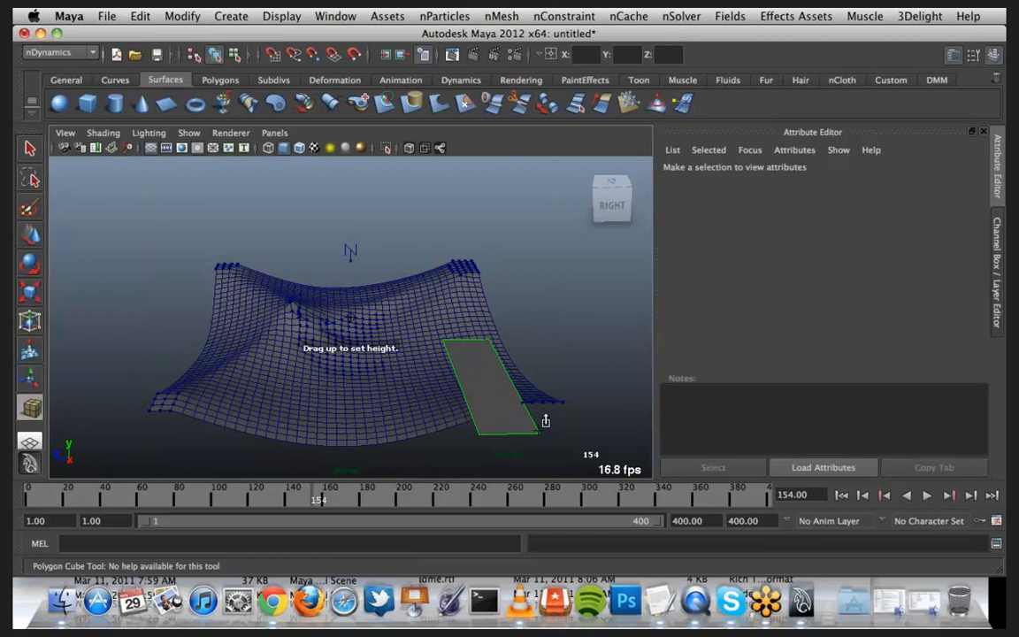
left_click_drag(553, 380, 554, 362)
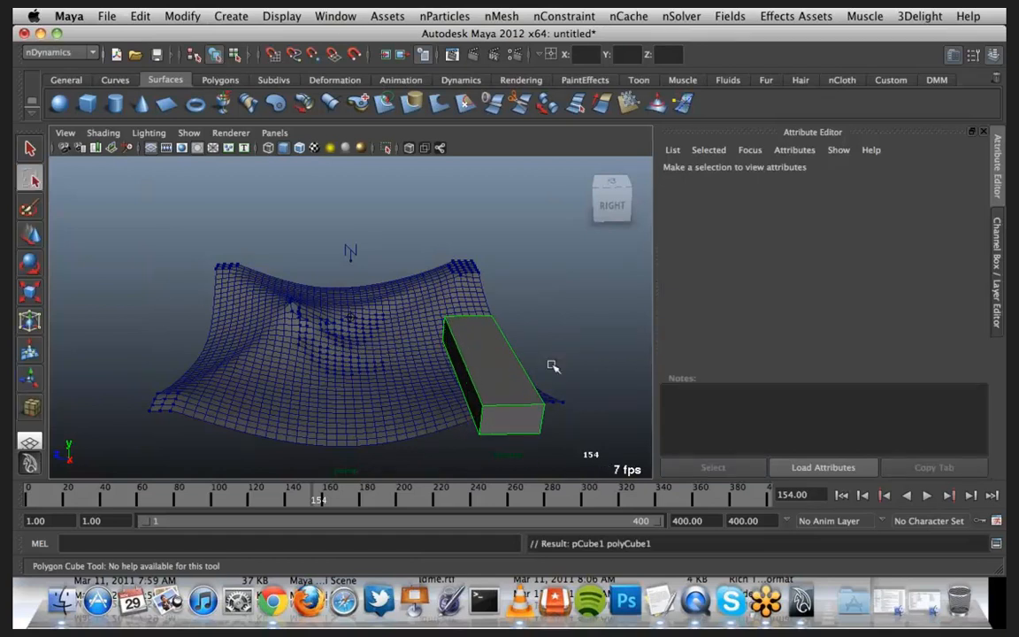
left_click_drag(493, 324, 506, 212)
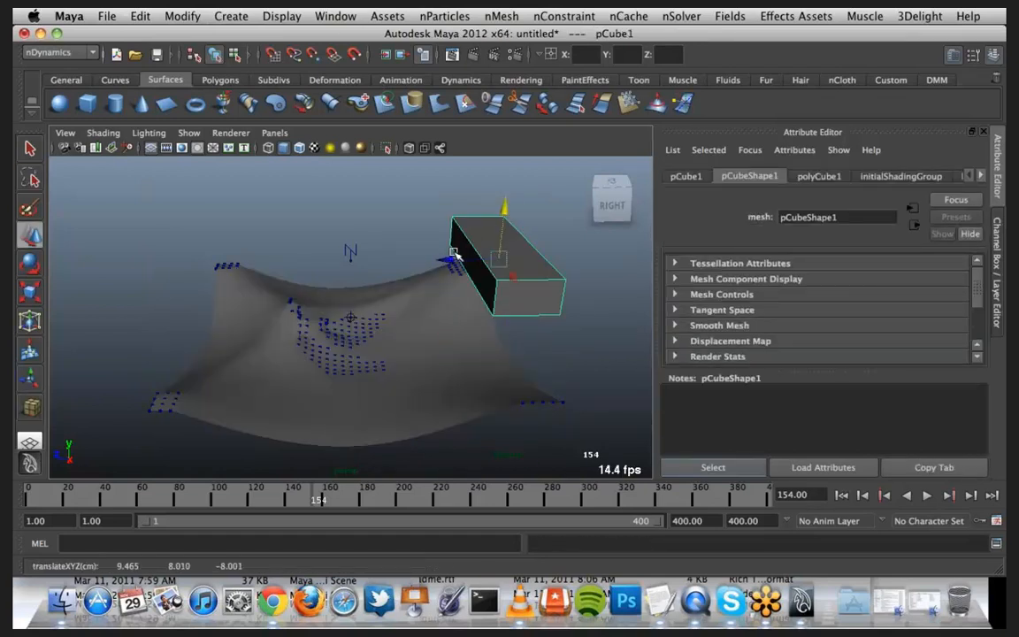
Step: Move the box beyond the cloth's raised far corner and flatten it vertically into a thin slab
left_click_drag(511, 281, 481, 240)
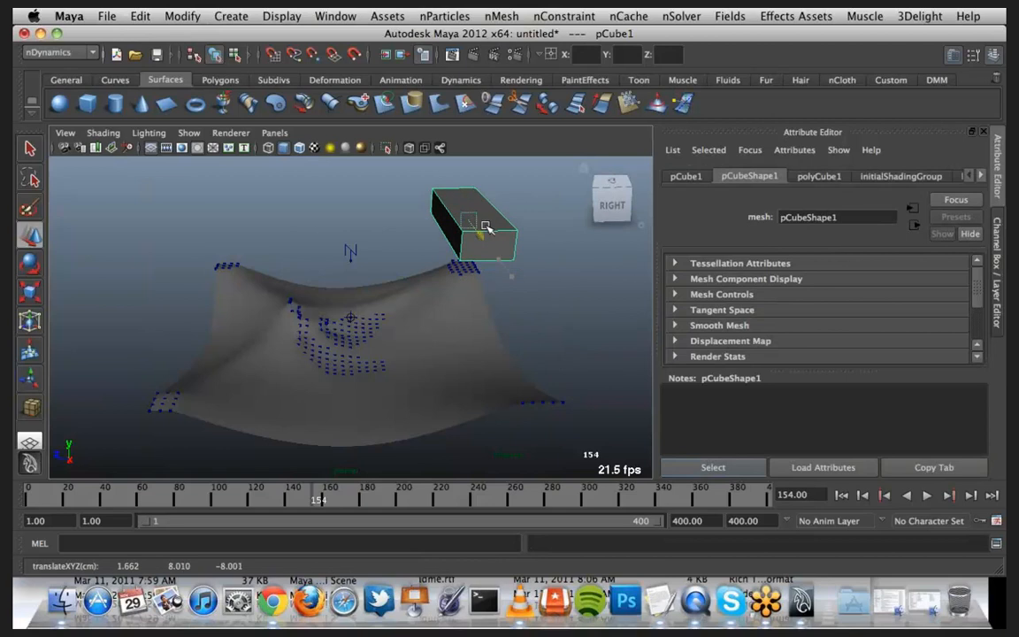
left_click_drag(413, 219, 495, 215)
left_click_drag(470, 359, 539, 286, "alt")
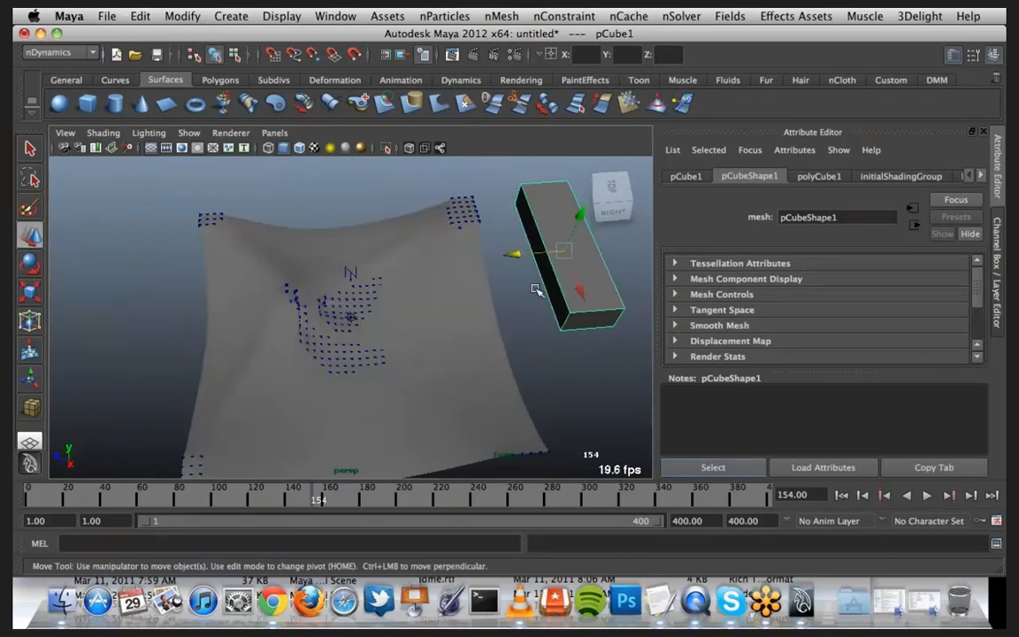
key("r")
left_click_drag(587, 201, 582, 227)
key("w")
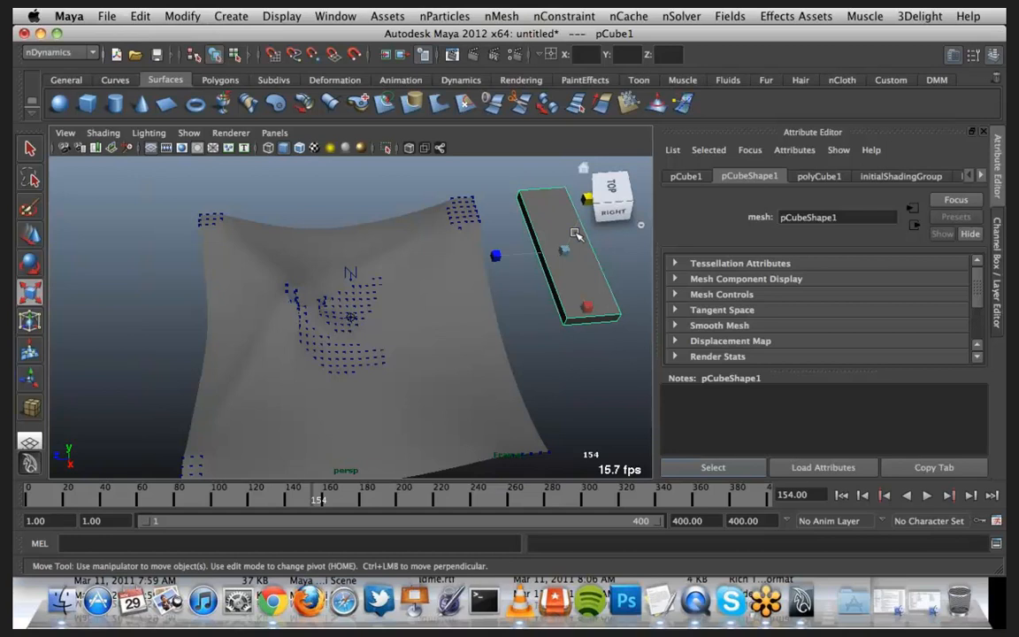
Step: Widen the slab, position it above the cloth's far corner and tilt it about 17 degrees around X
left_click_drag(518, 257, 482, 316)
key("r")
key("w")
key("e")
left_click_drag(470, 182, 460, 205)
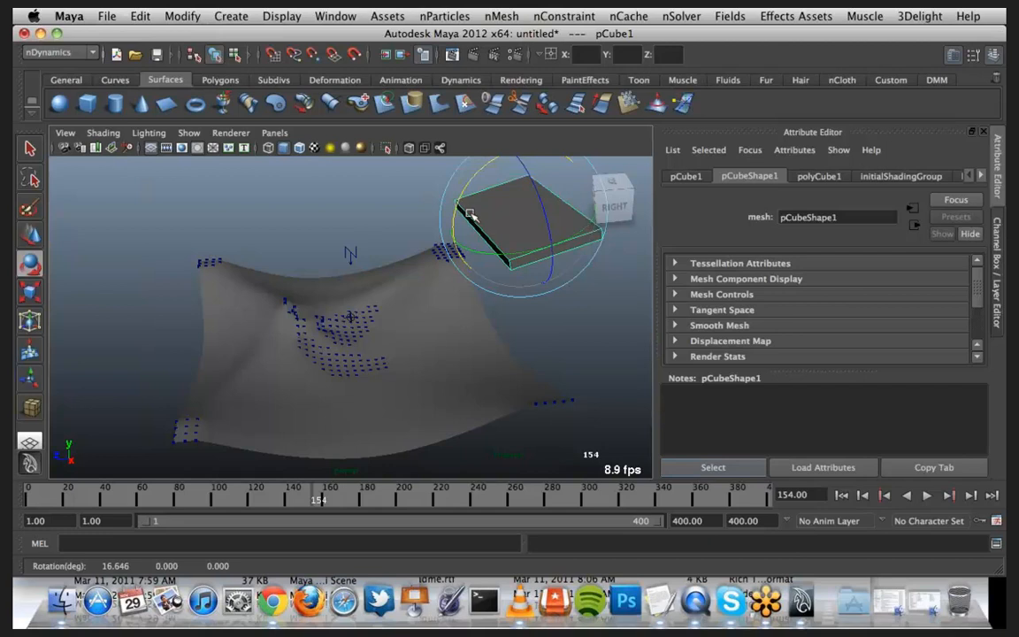
left_click_drag(502, 314, 532, 277, "alt")
key("q")
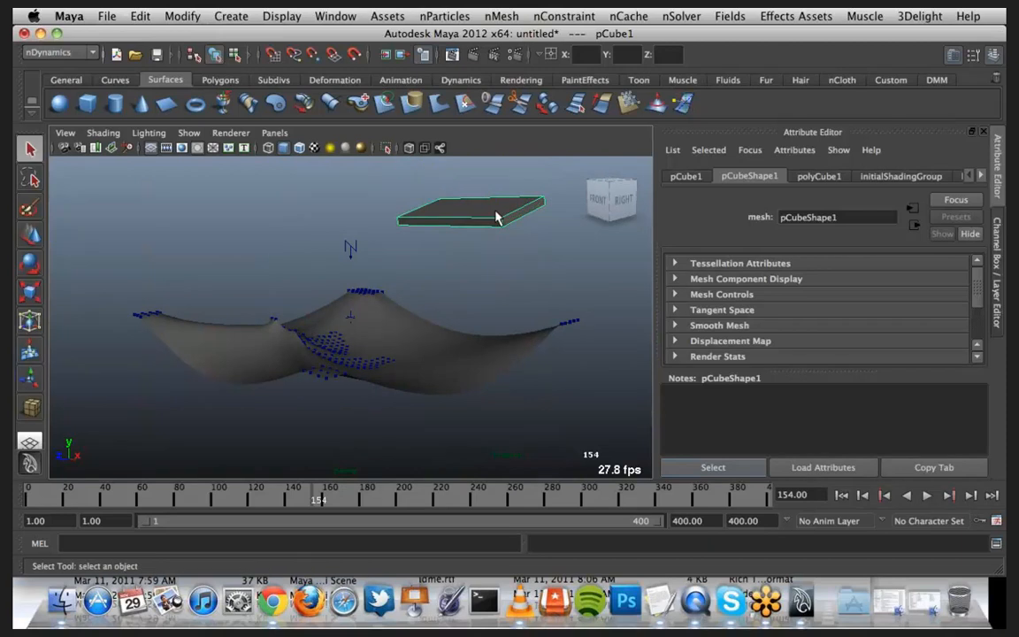
left_click_drag(494, 240, 446, 291, "alt")
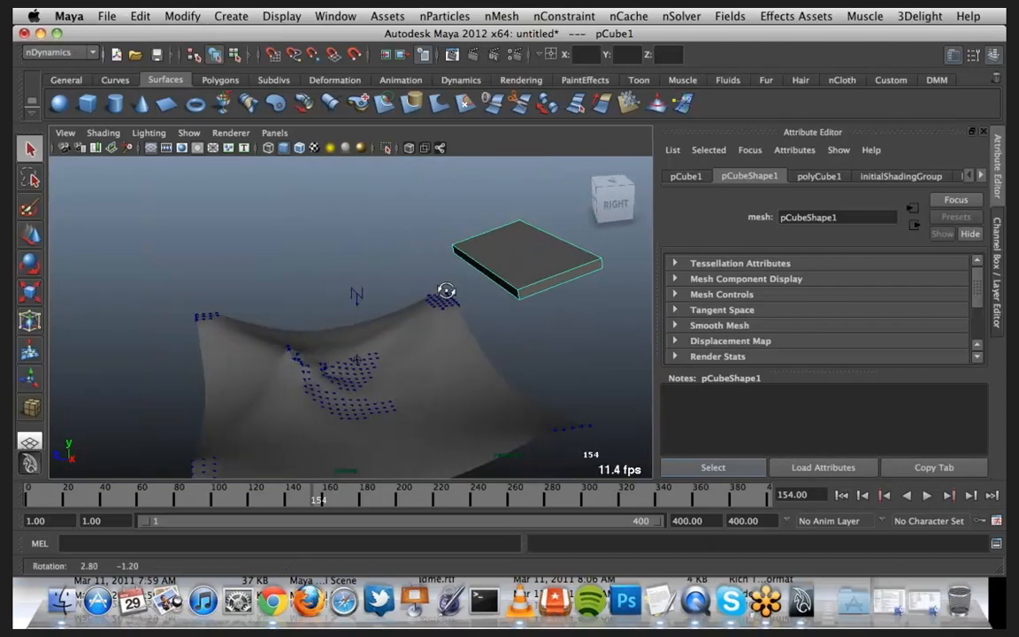
Step: Make the tilted slab a passive collider
left_click(489, 16)
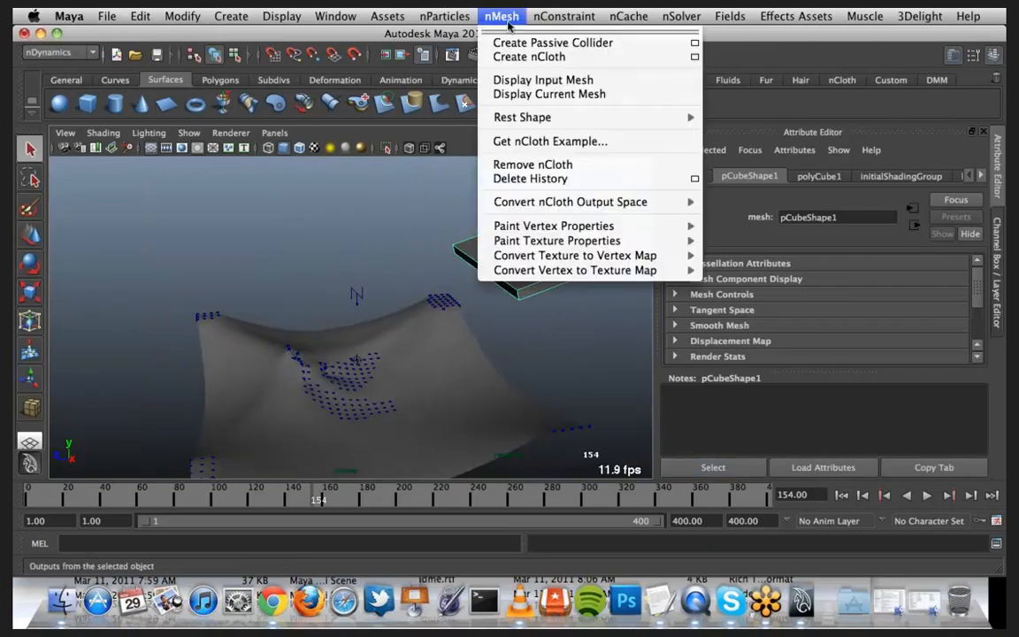
left_click(581, 44)
left_click_drag(454, 303, 415, 280, "alt")
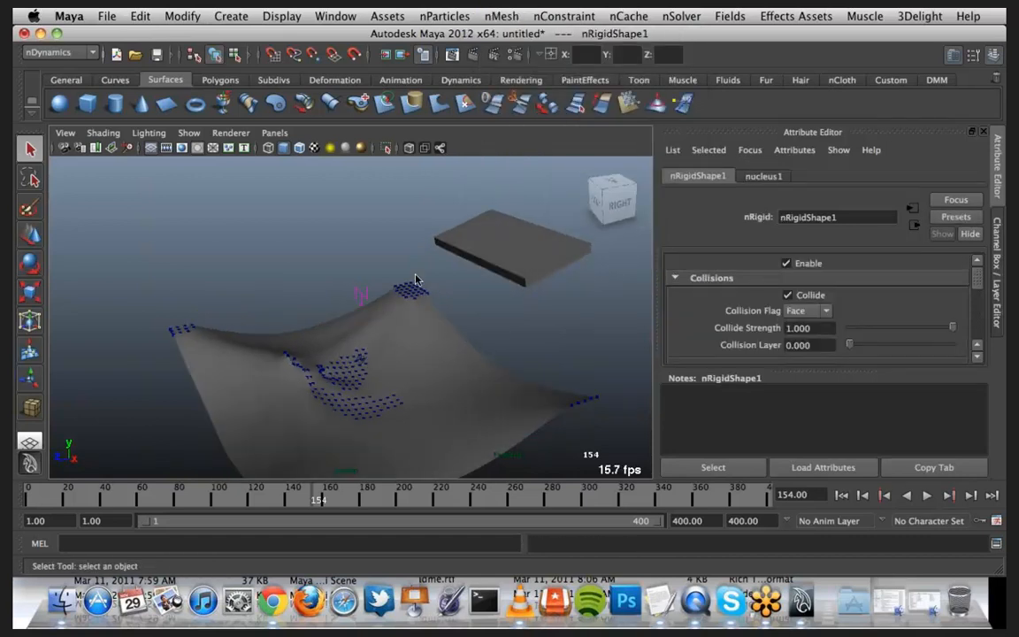
Step: Create a small polygon sphere over the cloth and raise it to the near edge of the slab
key("space")
left_click_drag(335, 219, 517, 268)
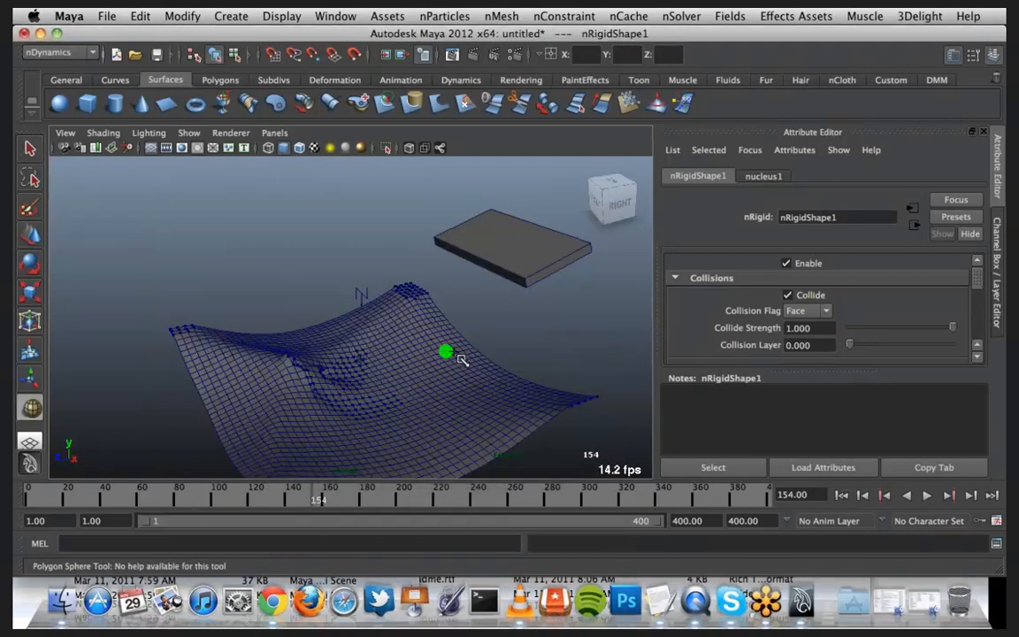
left_click_drag(460, 359, 460, 359)
key("w")
left_click_drag(449, 307, 447, 168)
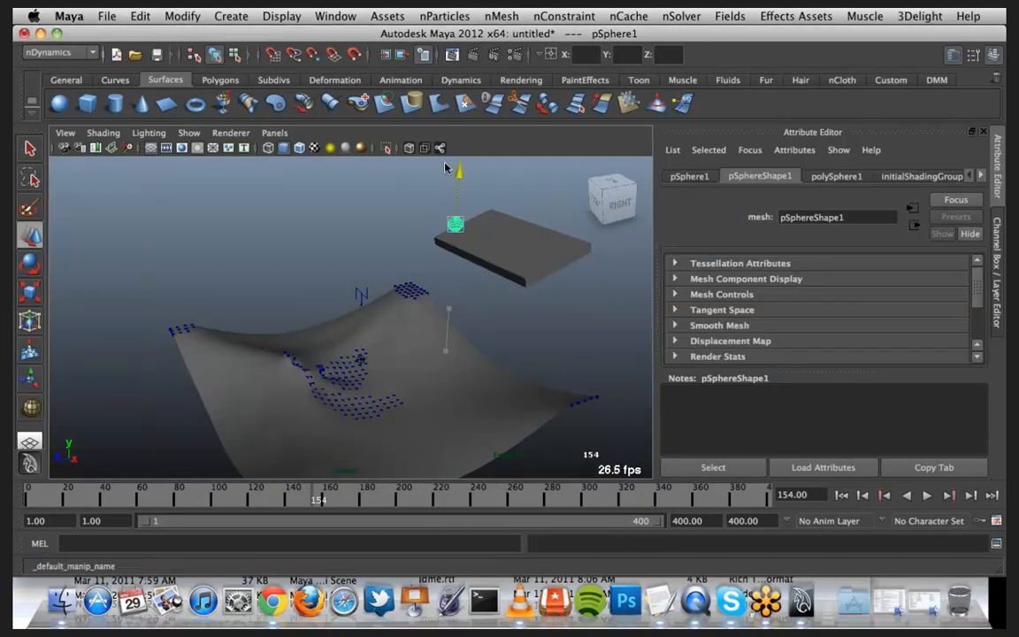
left_click_drag(419, 228, 436, 227)
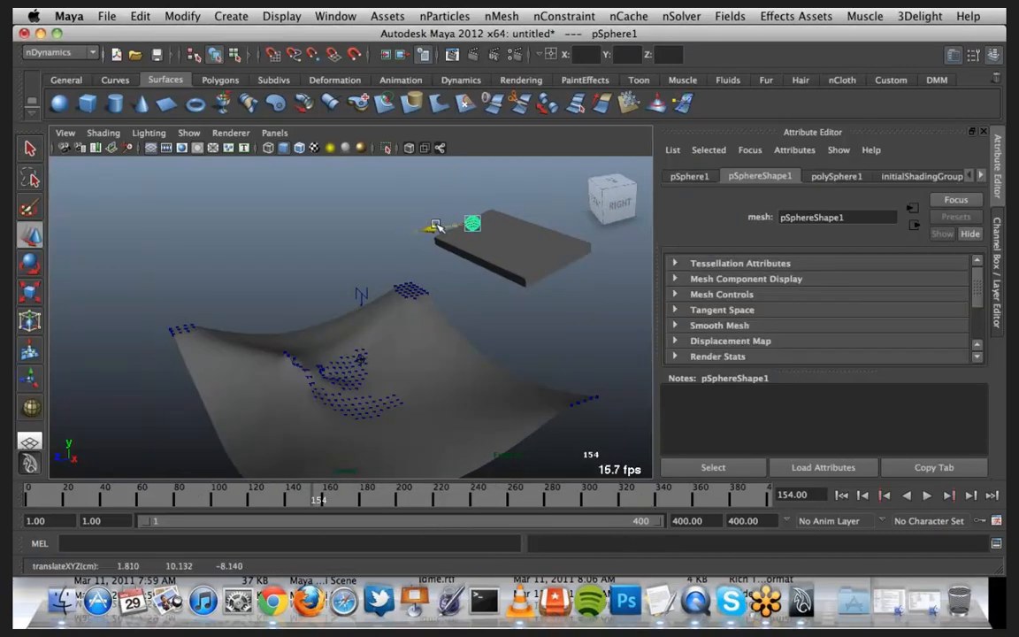
Step: Shift the sphere over the slab's raised part and lower it to just above the surface
key("f")
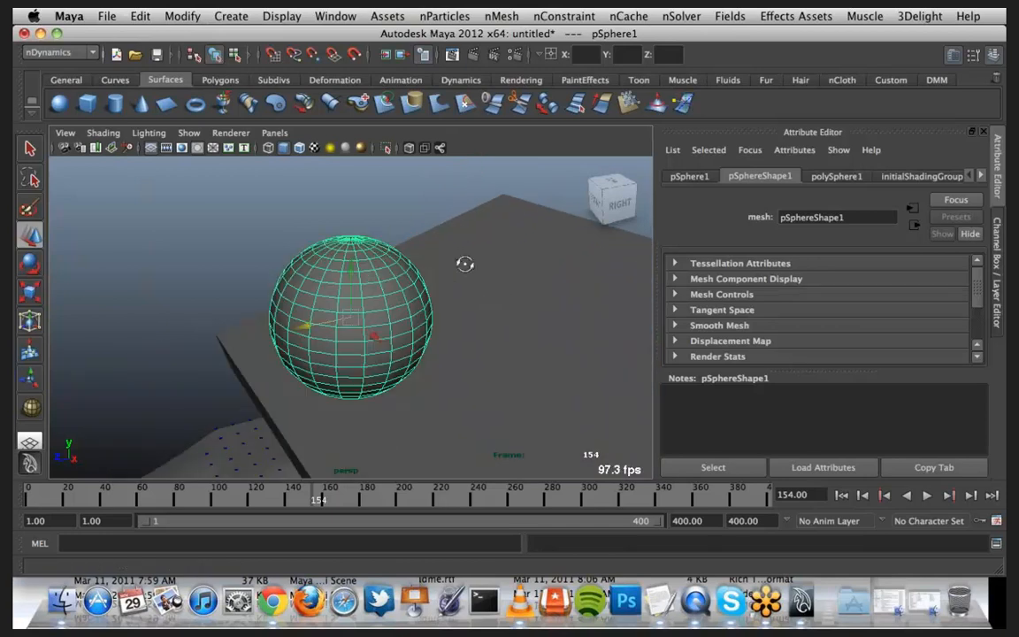
left_click_drag(464, 263, 437, 282, "alt")
right_click_drag(437, 282, 303, 315, "alt")
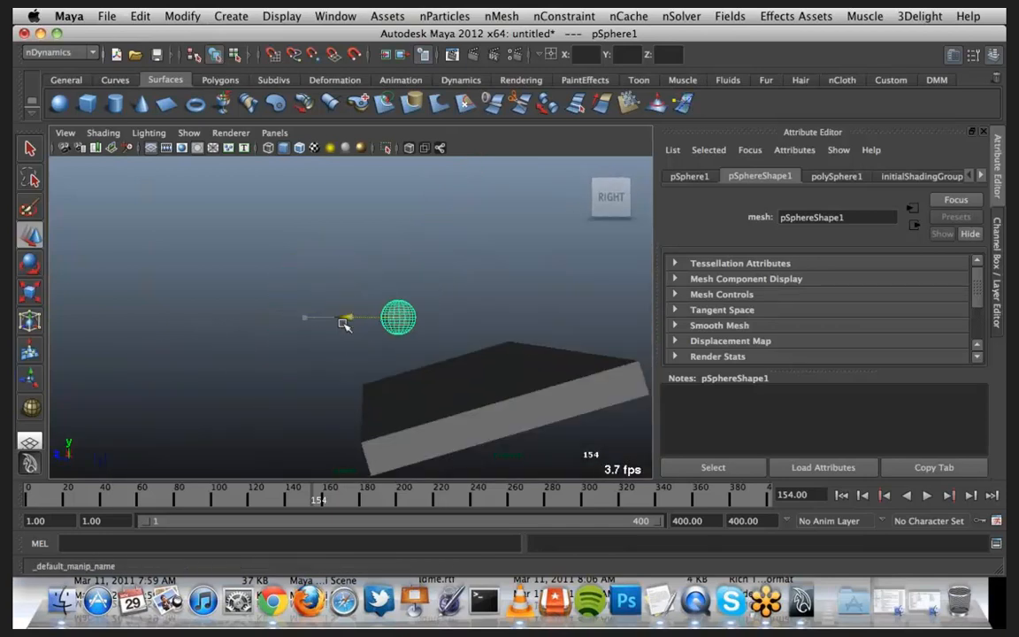
left_click_drag(344, 324, 412, 317)
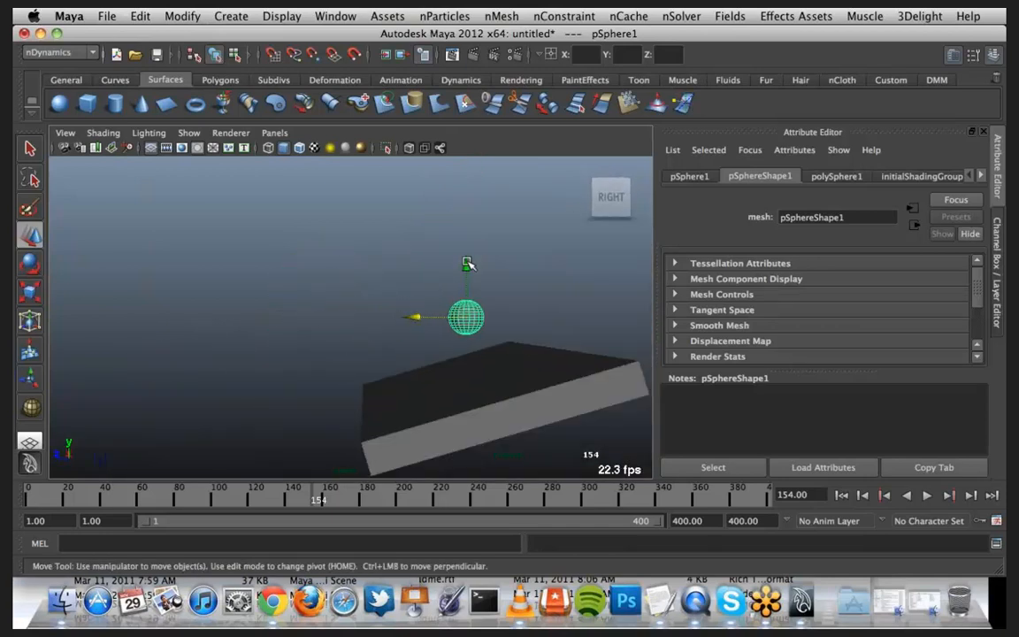
left_click_drag(467, 263, 434, 386)
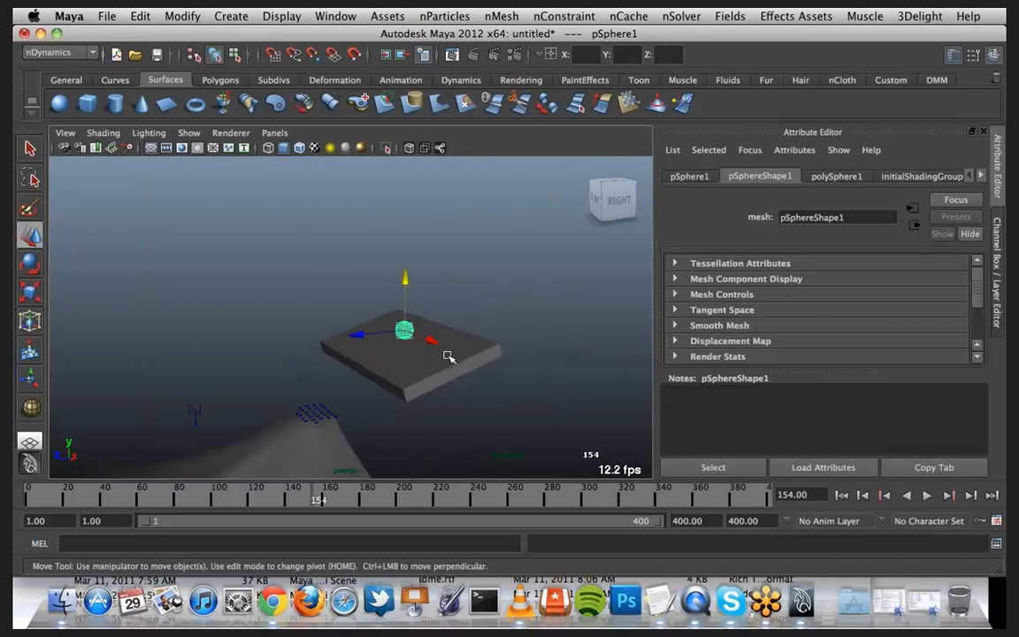
Step: Duplicate the sphere along X, and duplicate the resulting pair along Z to get four spheres on the slab
key("ctrl+d")
left_click_drag(428, 340, 449, 347)
left_click(406, 331)
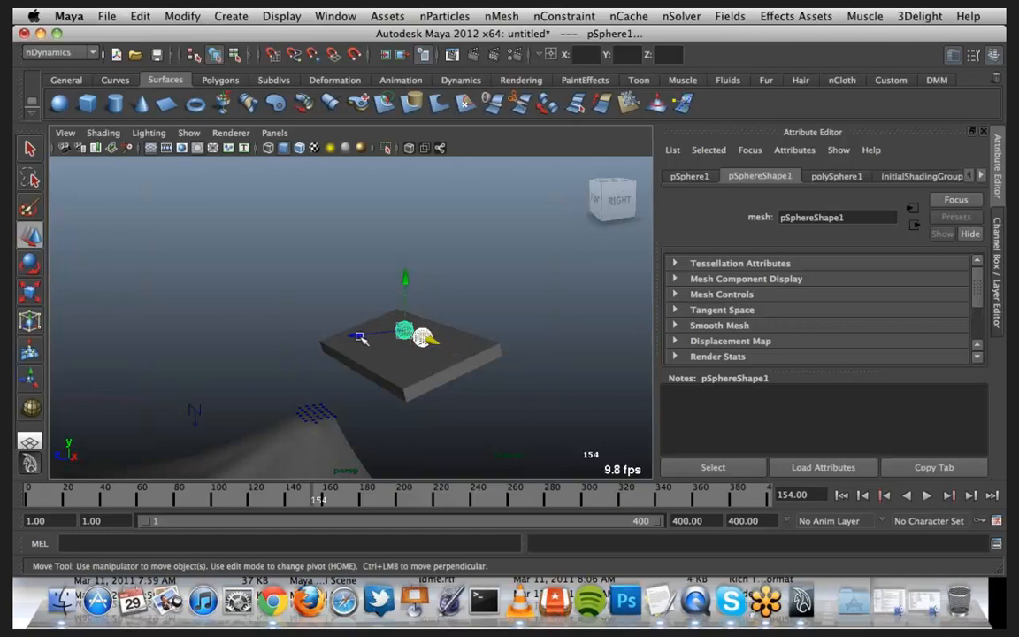
left_click_drag(360, 338, 337, 337)
key("ctrl+d")
left_click_drag(375, 295, 385, 288)
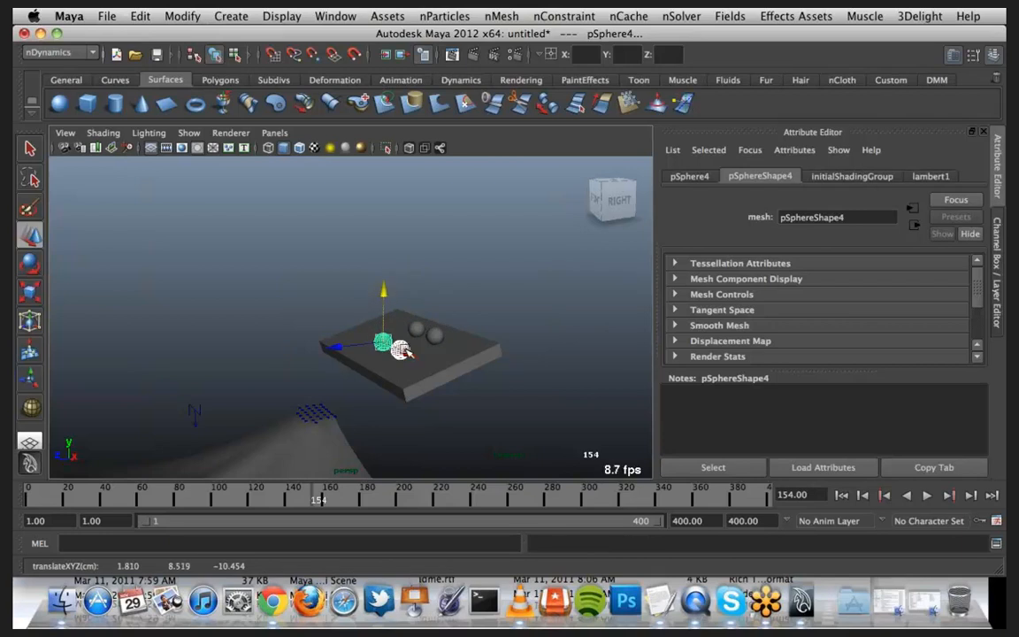
Step: Reposition the individual spheres on the slab so they form a loose, irregular group
left_click_drag(403, 351, 430, 338)
left_click(389, 345)
left_click(418, 329)
left_click_drag(363, 328, 430, 332)
left_click(435, 332)
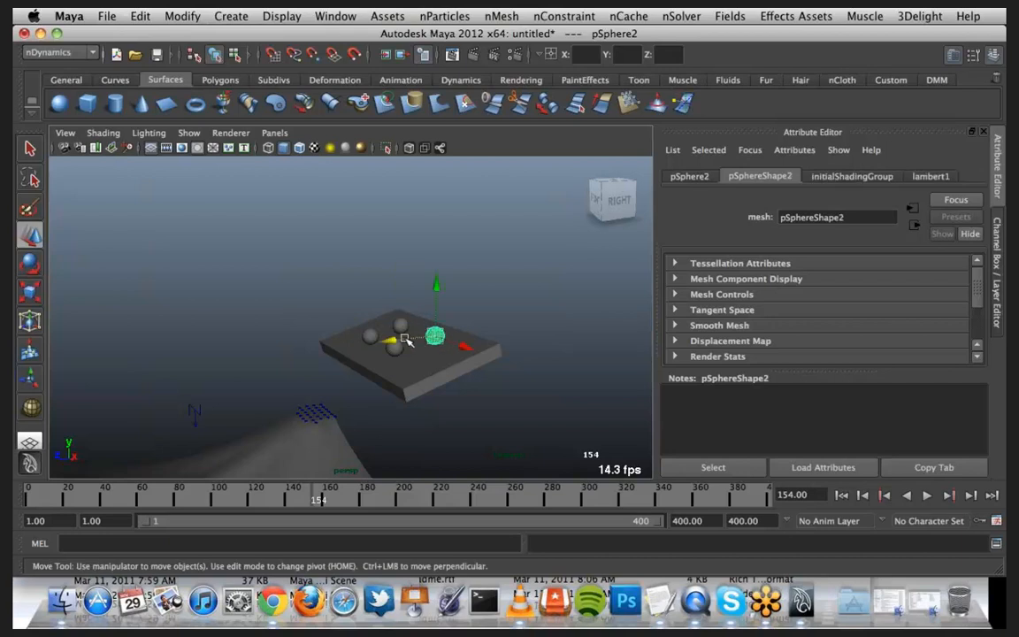
Step: Select all four spheres on the slab and convert them to nCloth objects
left_click_drag(450, 300, 489, 320, "alt")
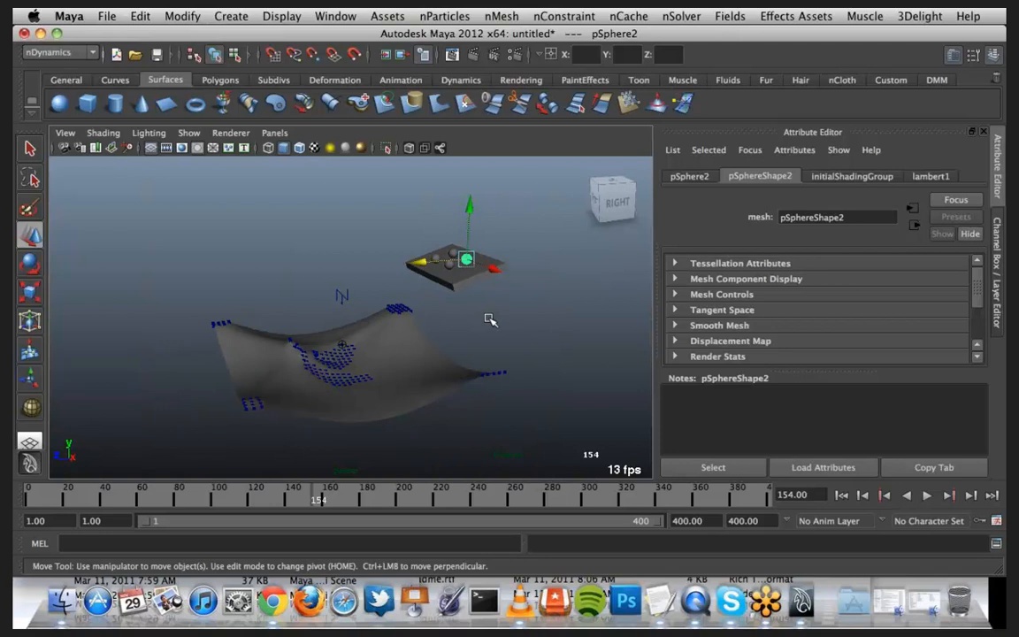
scroll(467, 321, "up", 4)
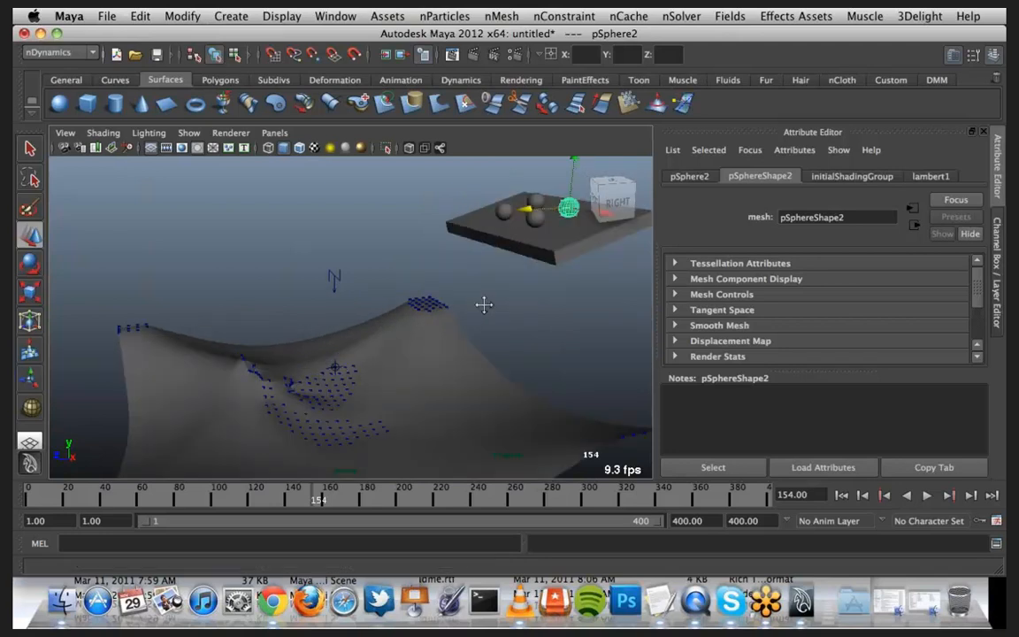
middle_click_drag(483, 304, 379, 372, "alt")
scroll(468, 351, "up", 5)
middle_click_drag(459, 334, 341, 382, "alt")
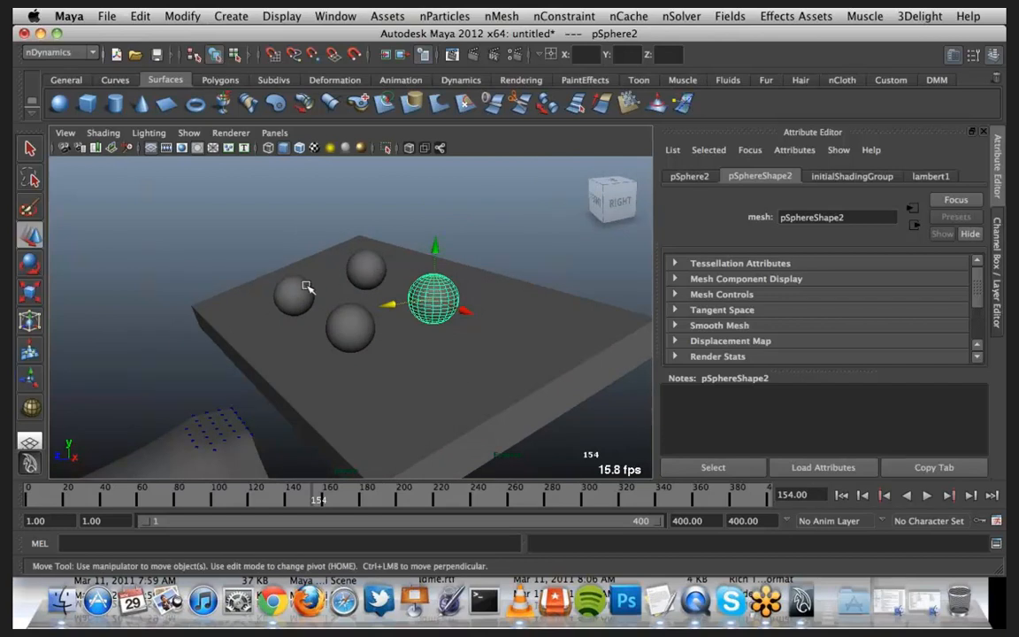
key("q")
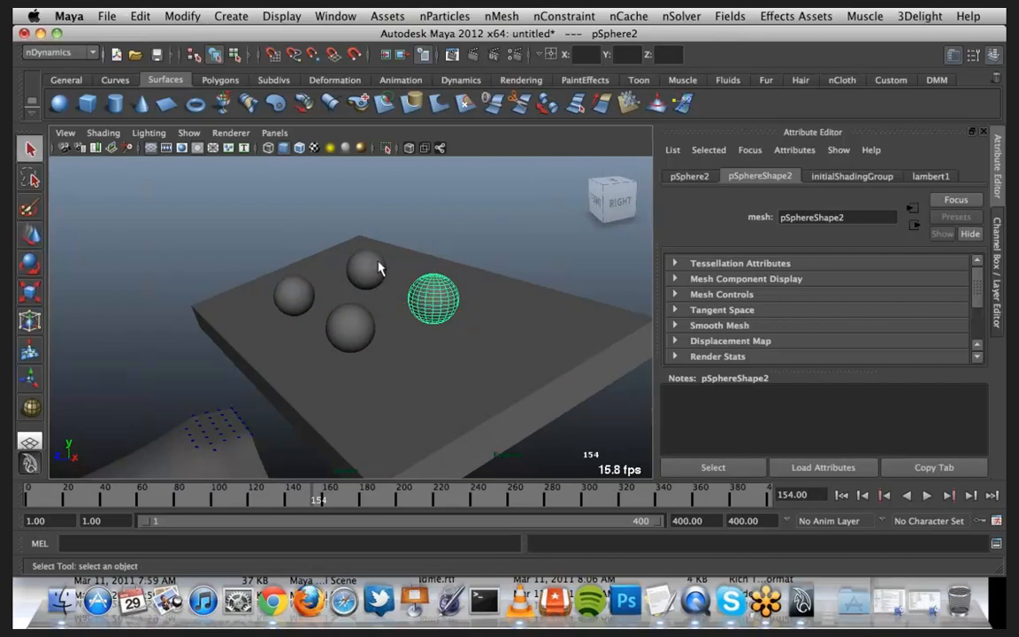
left_click(365, 268, "shift")
left_click(293, 294, "shift")
left_click(350, 327, "shift")
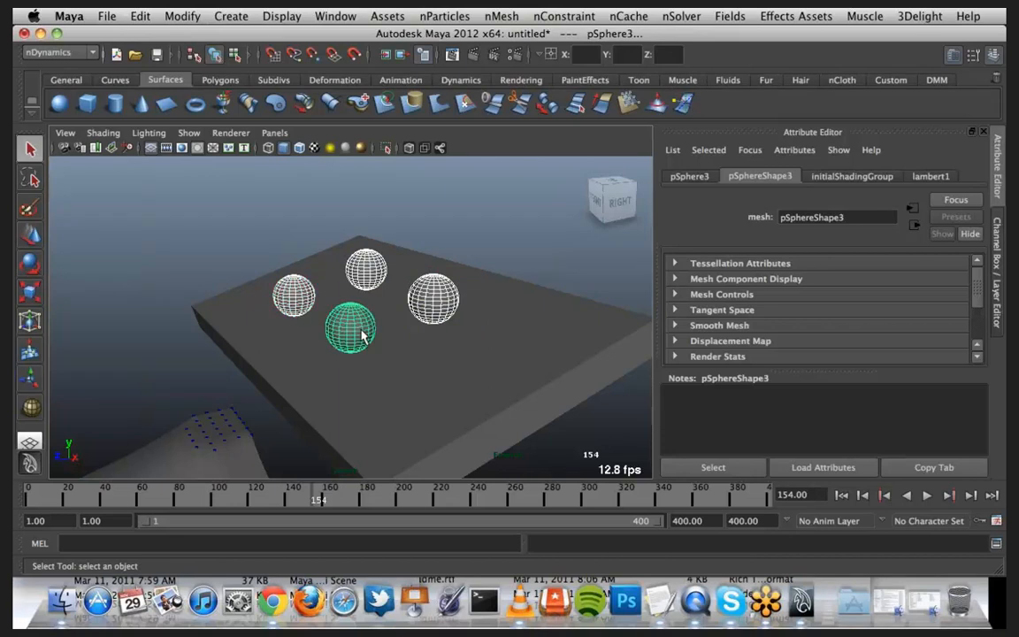
left_click(501, 16)
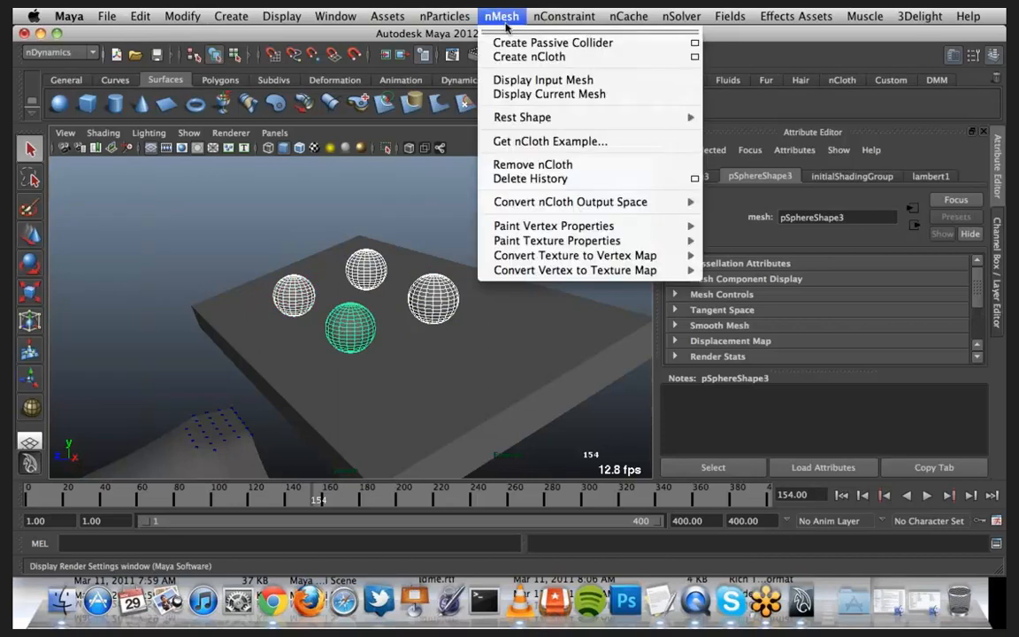
left_click(534, 58)
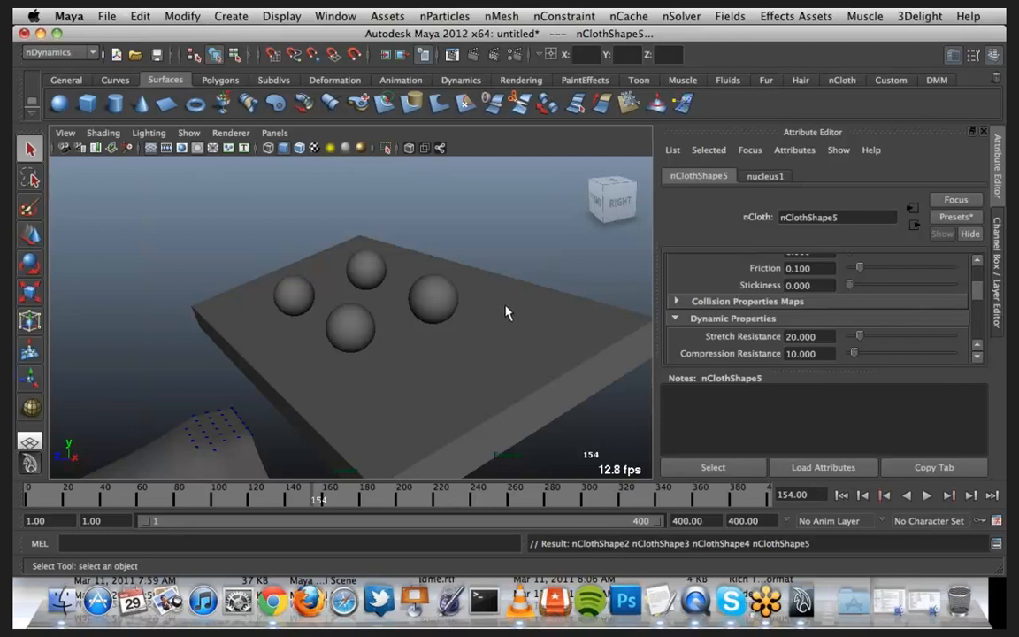
Step: Replace the nCloth settings of pSphere2 with the concrete preset
left_click(434, 298)
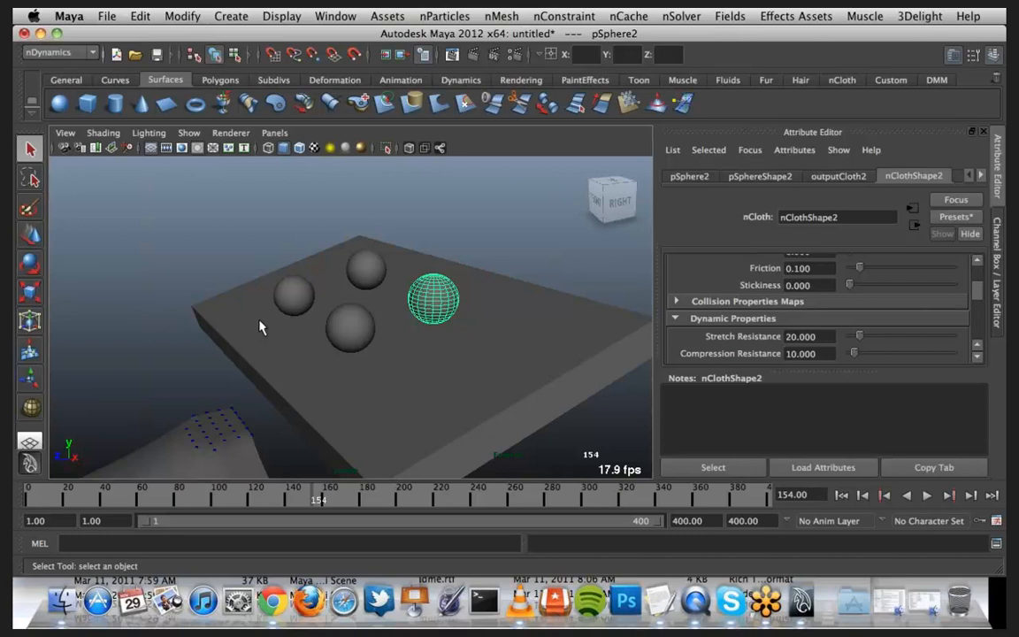
left_click(975, 219)
mouse_move(960, 331)
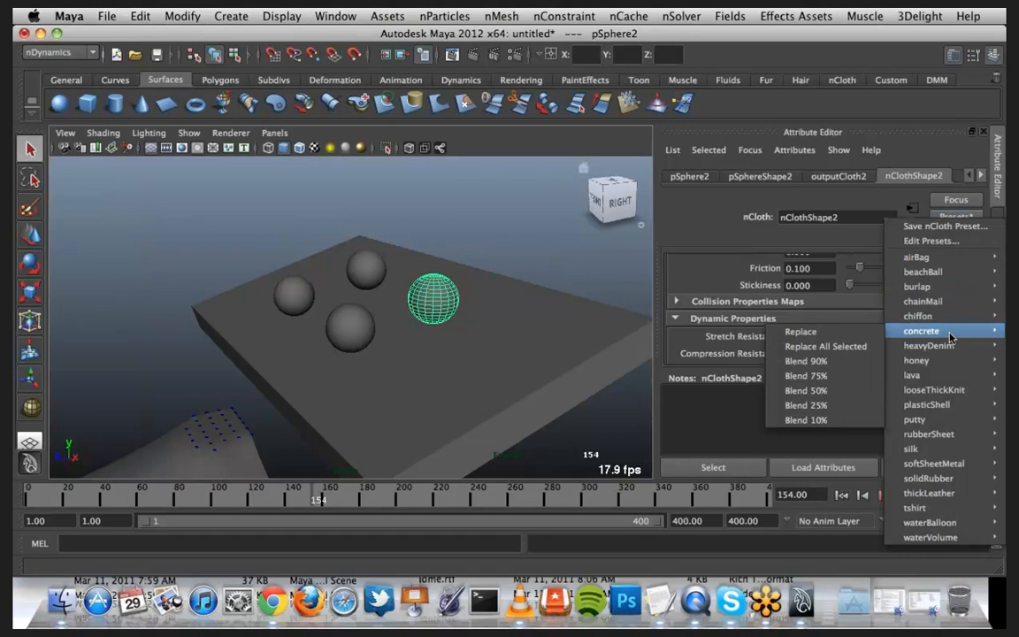
left_click(861, 334)
Step: Replace the nCloth settings of pSphere1, the rearmost sphere, with the concrete preset
left_click(367, 268)
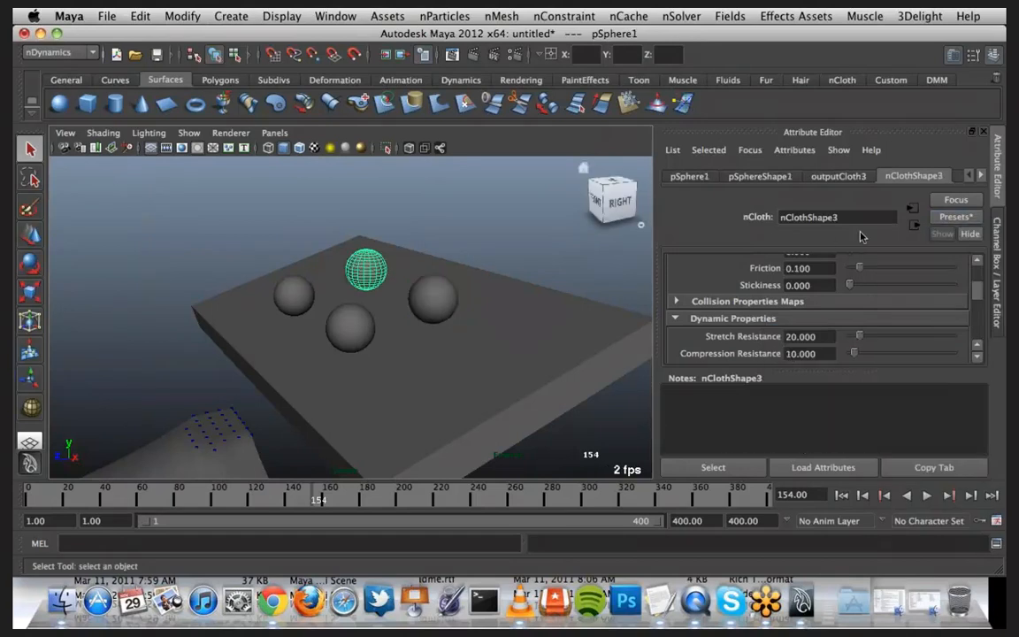
left_click(956, 217)
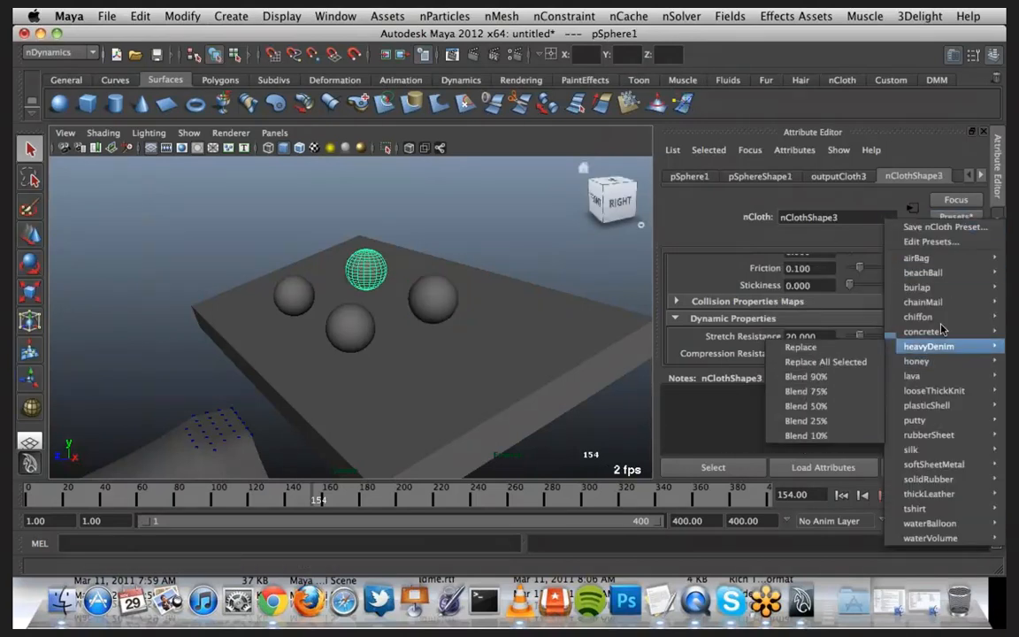
mouse_move(939, 331)
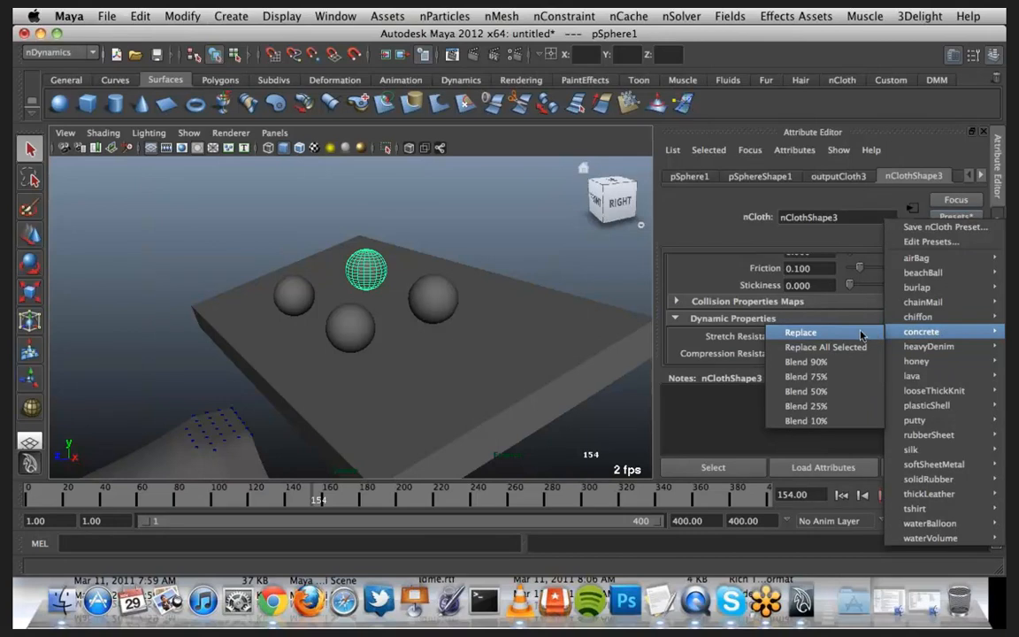
left_click(859, 333)
Step: Replace the nCloth settings of pSphere4 with the concrete preset
left_click(295, 290)
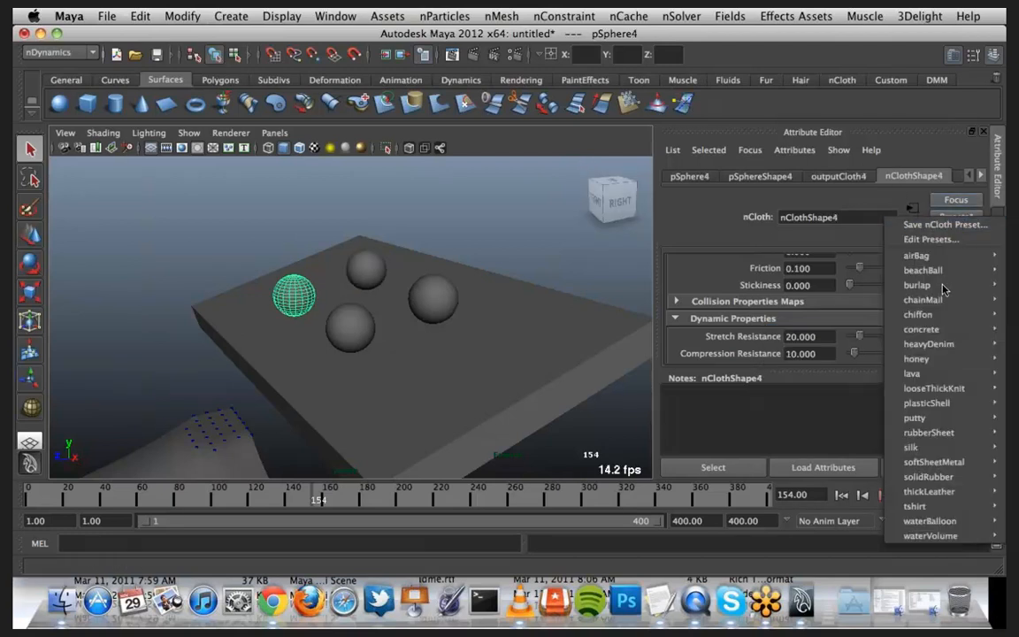
mouse_move(917, 336)
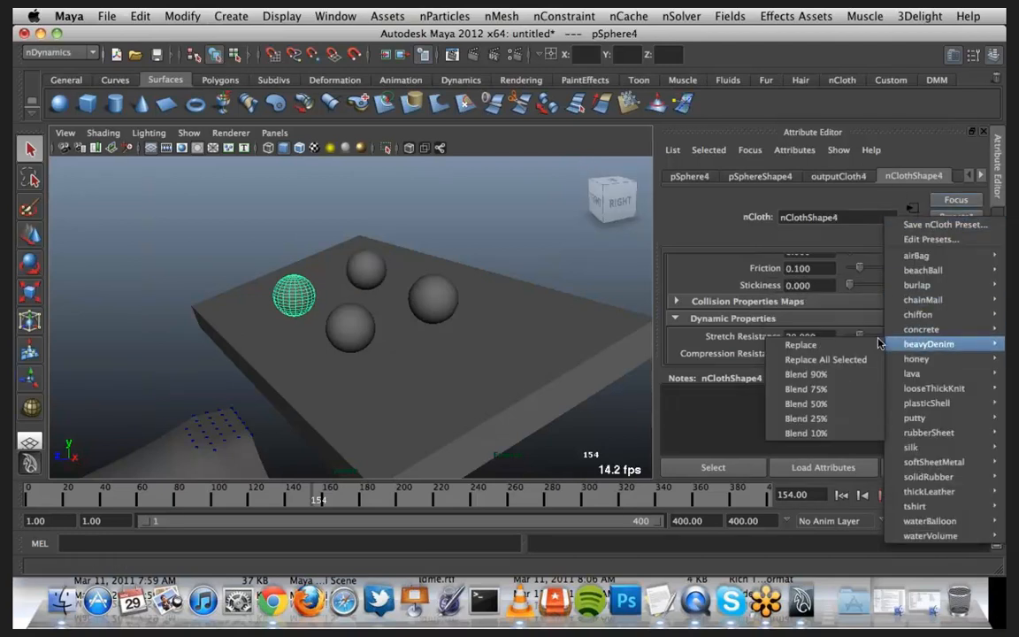
left_click(805, 331)
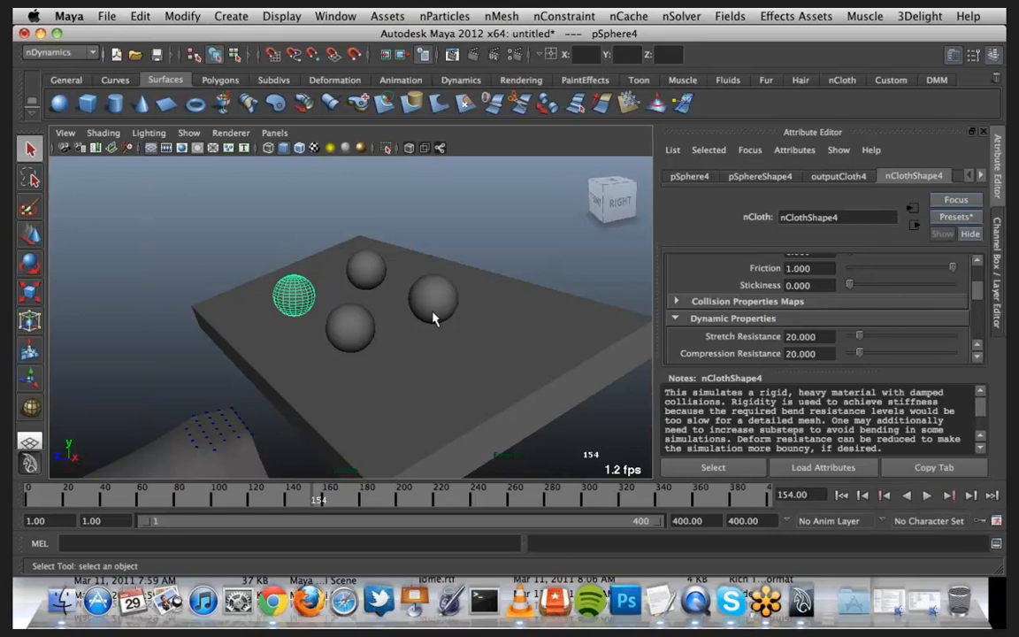
Step: Replace the nCloth settings of pSphere3, the front sphere on the slab, with the concrete preset
left_click(360, 329)
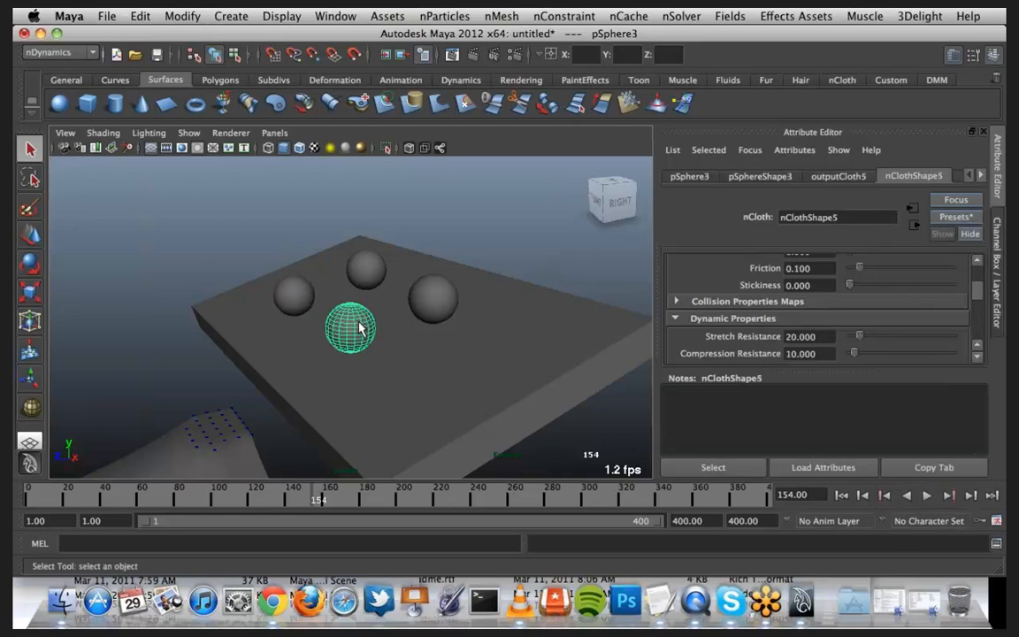
left_click(955, 217)
mouse_move(946, 333)
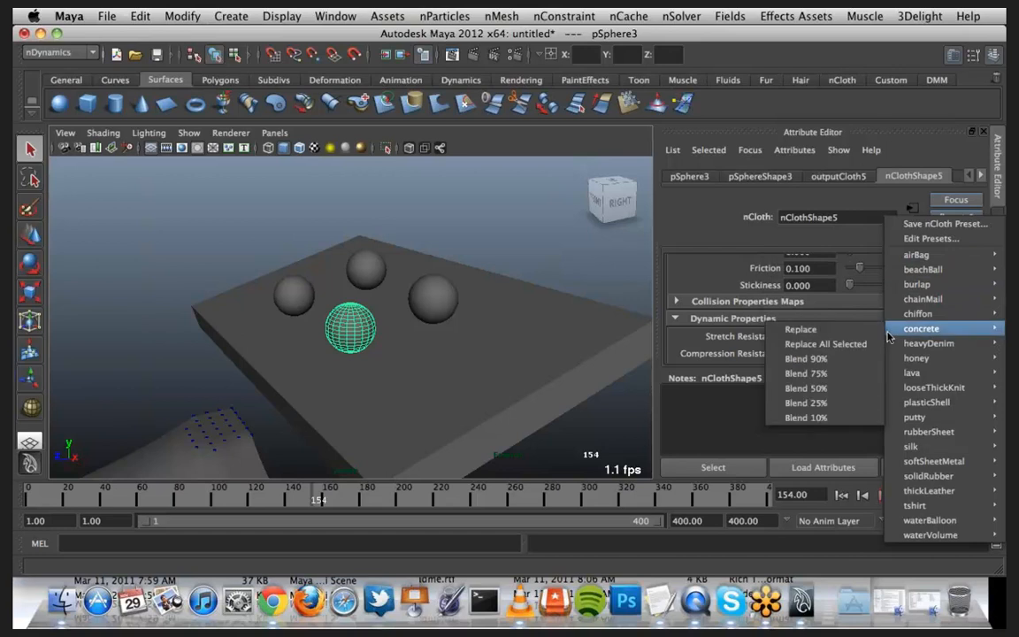
left_click(792, 327)
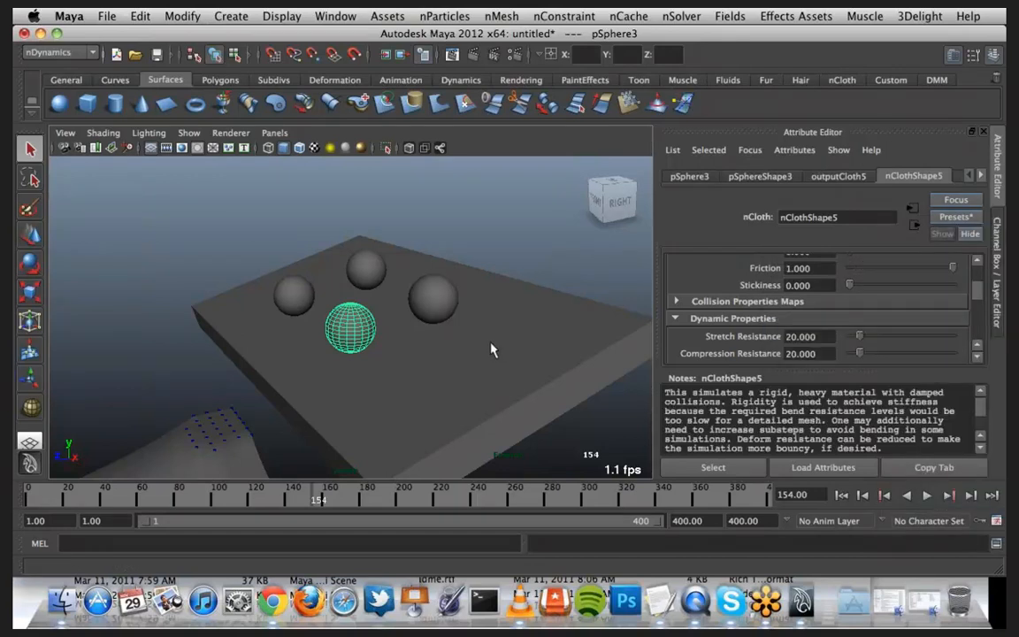
Step: Select the suspended cloth pPlane1 and set its nSolver initial state from its current draped shape
middle_click_drag(491, 348, 618, 281, "alt")
scroll(614, 303, "down", 3)
left_click_drag(618, 281, 535, 336, "alt")
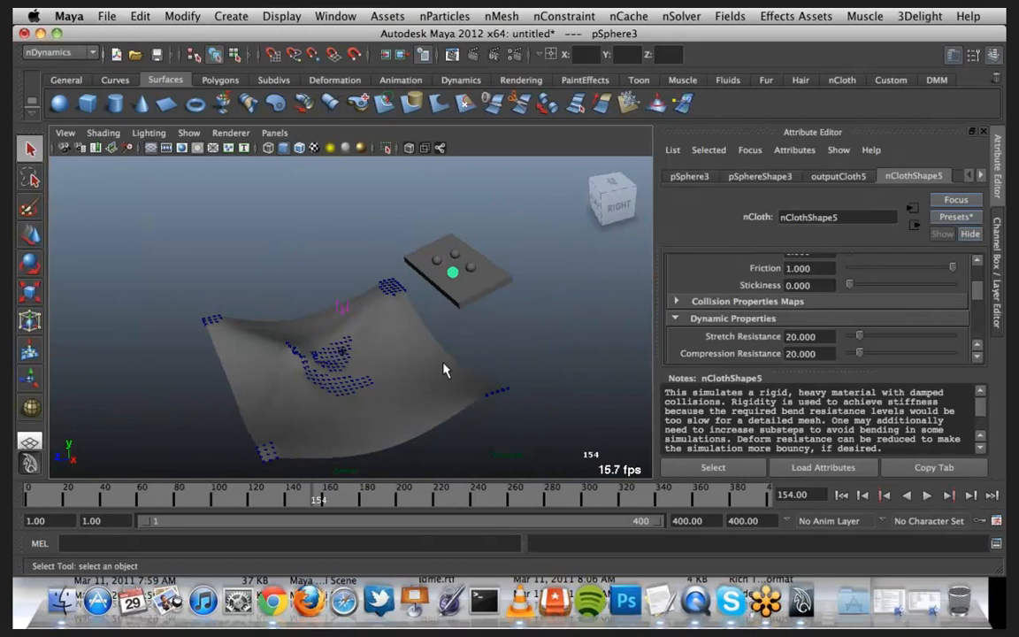
left_click(398, 326)
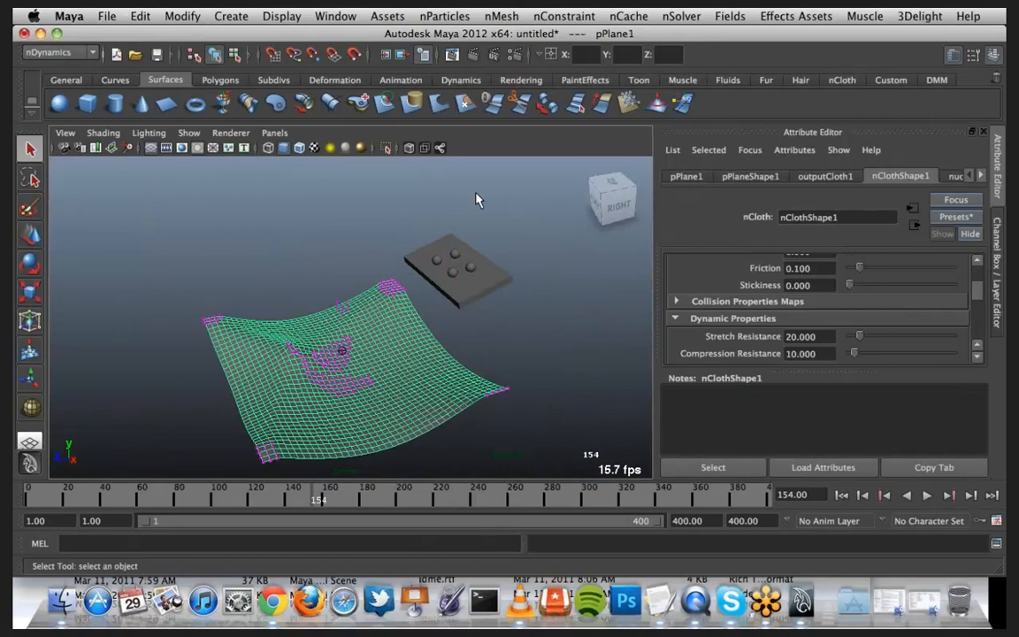
left_click(571, 15)
mouse_move(628, 16)
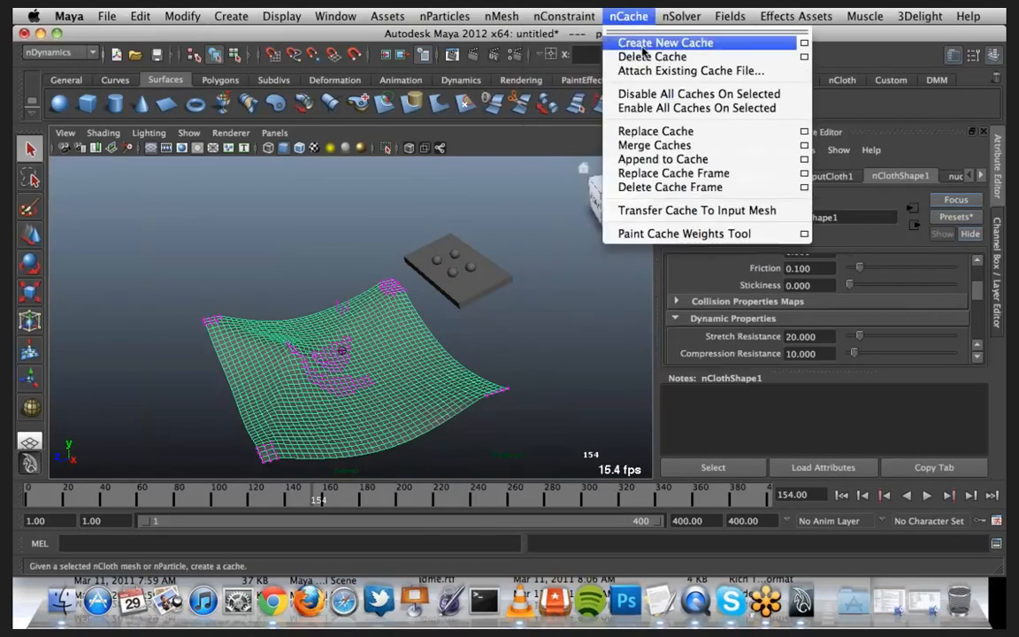
mouse_move(678, 18)
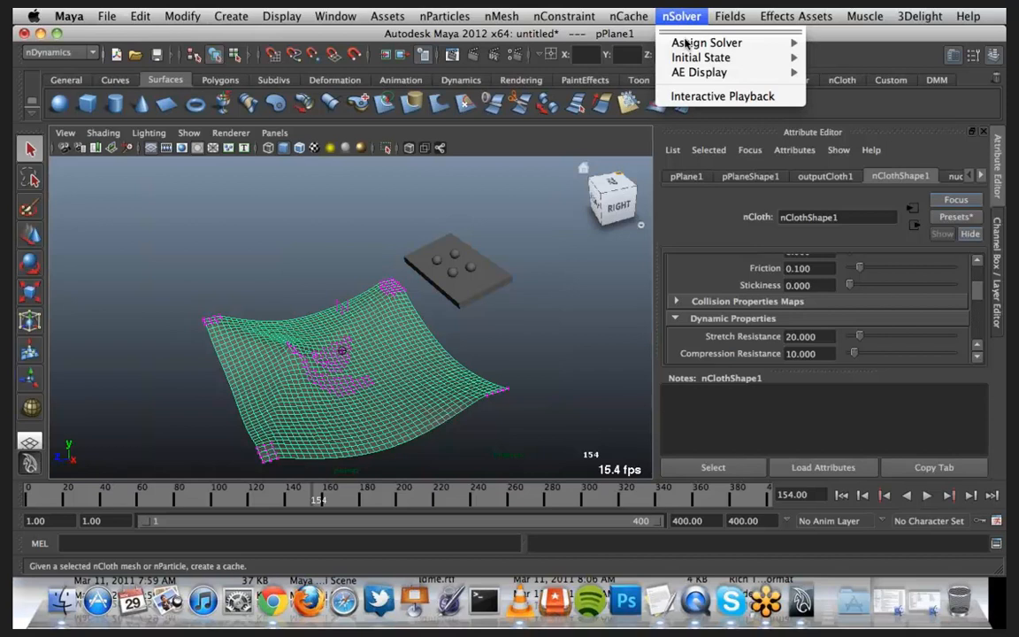
mouse_move(718, 62)
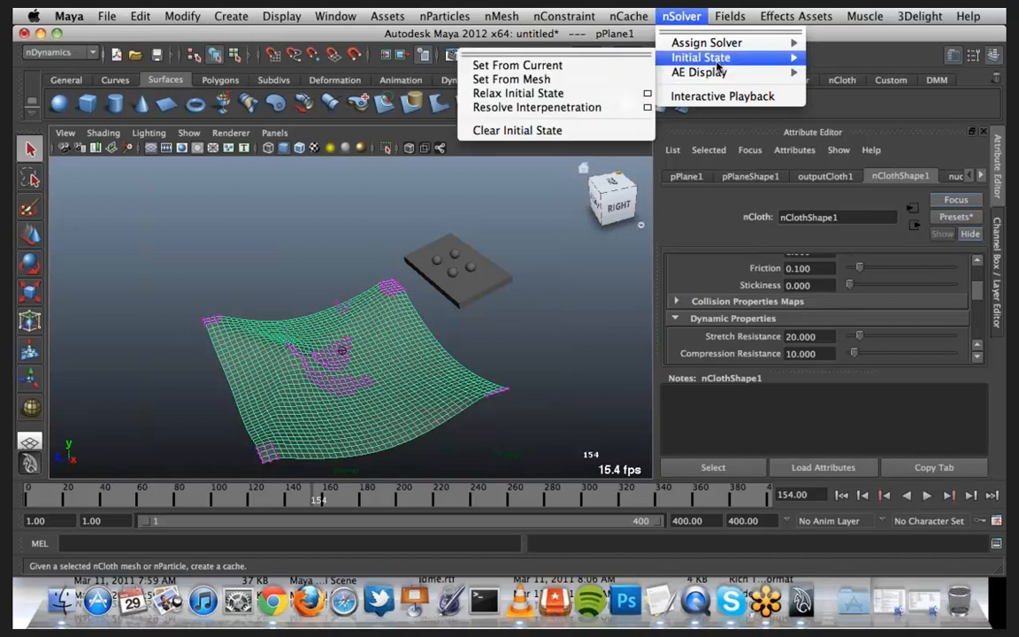
left_click(616, 66)
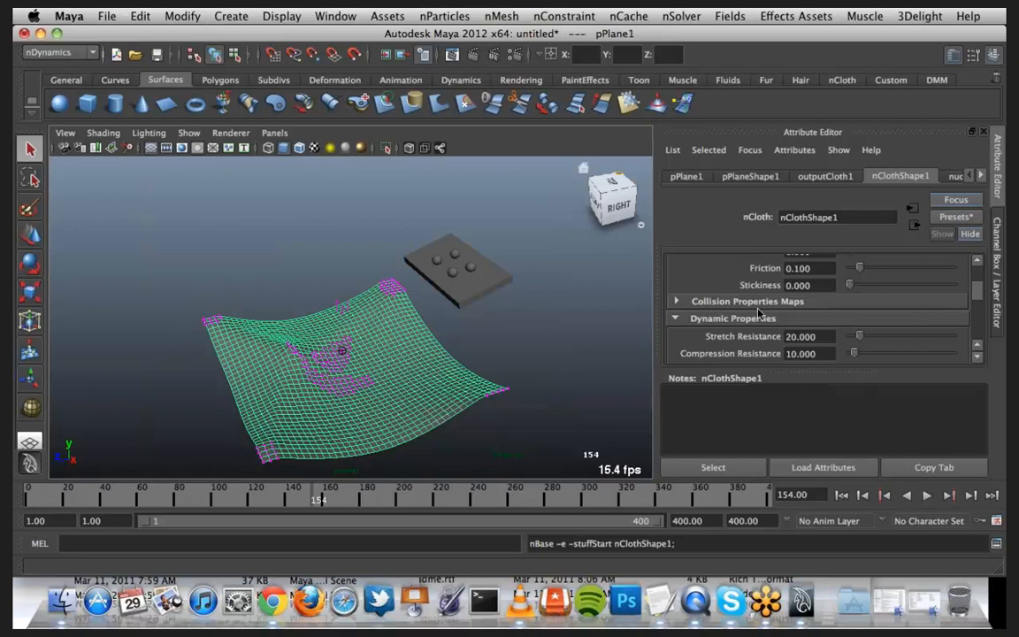
Step: Select all four spheres on the slab and replace the nCloth settings of the whole selection with the concrete preset
left_click(456, 258)
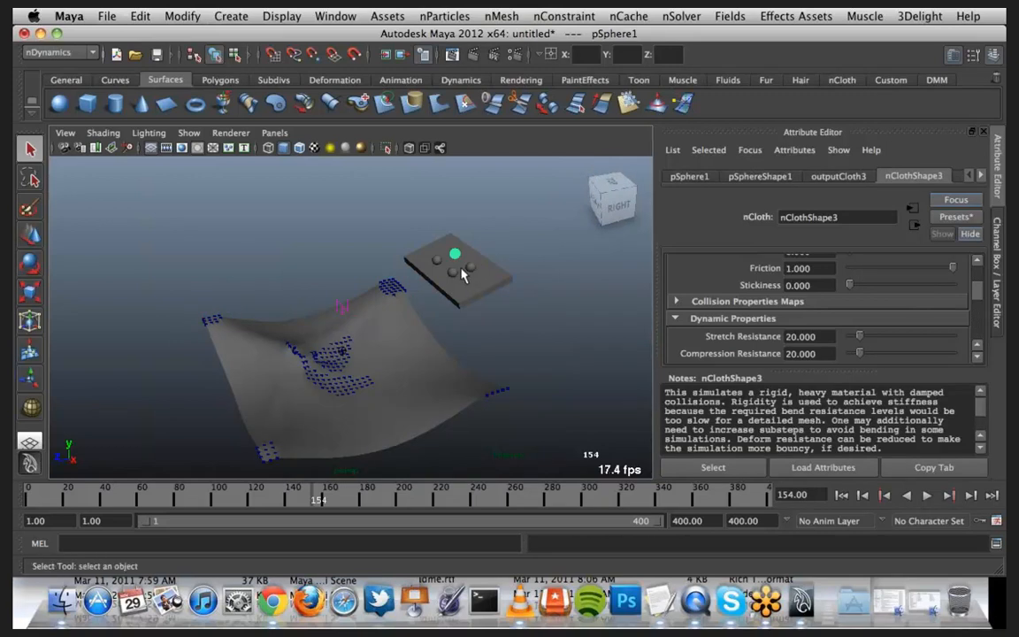
left_click(468, 269)
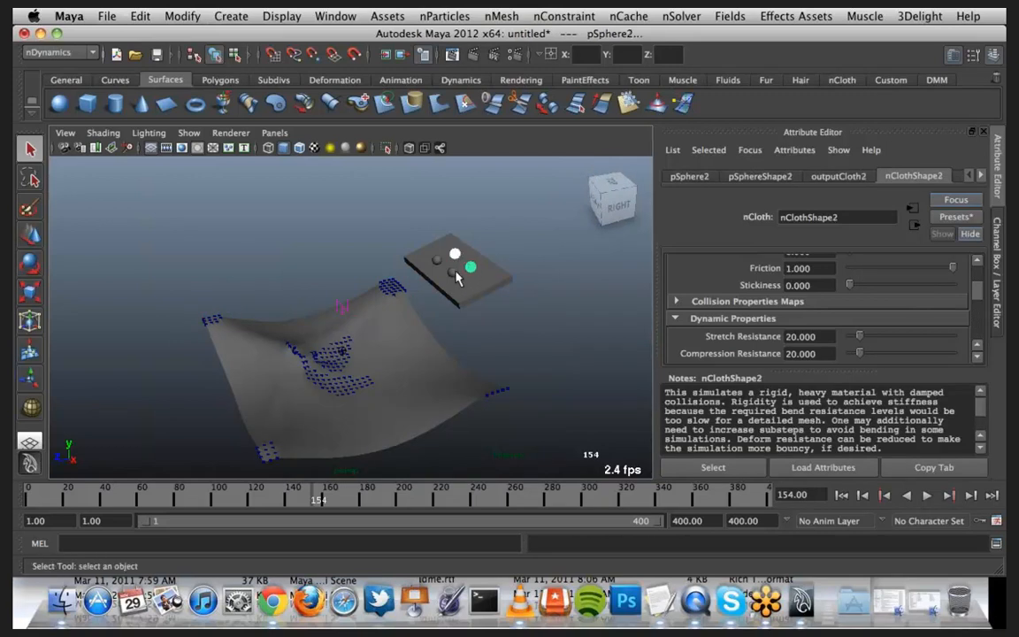
left_click(454, 273)
left_click(438, 262)
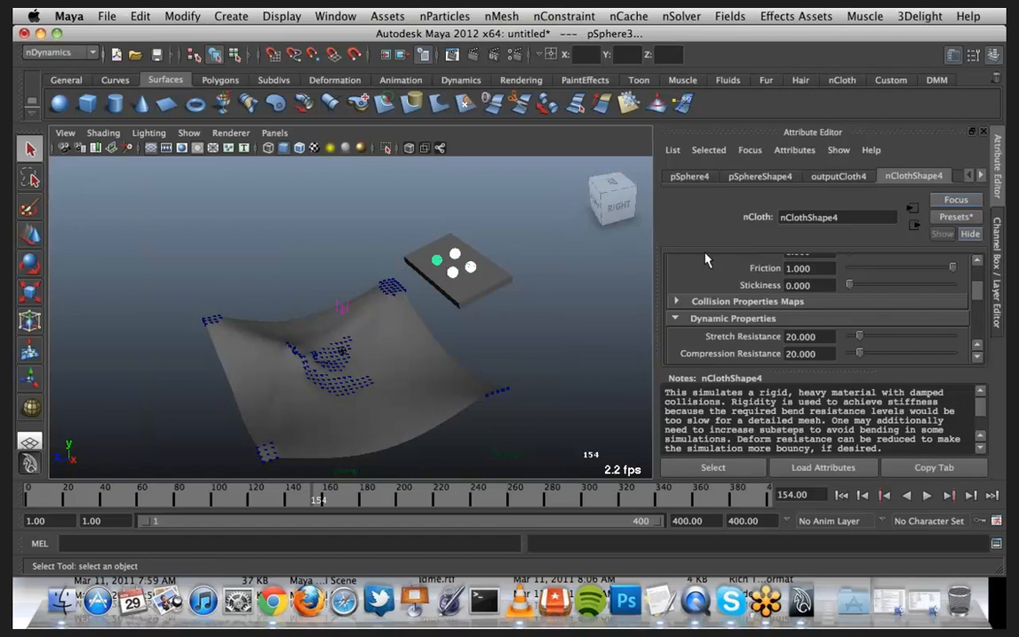
left_click(953, 216)
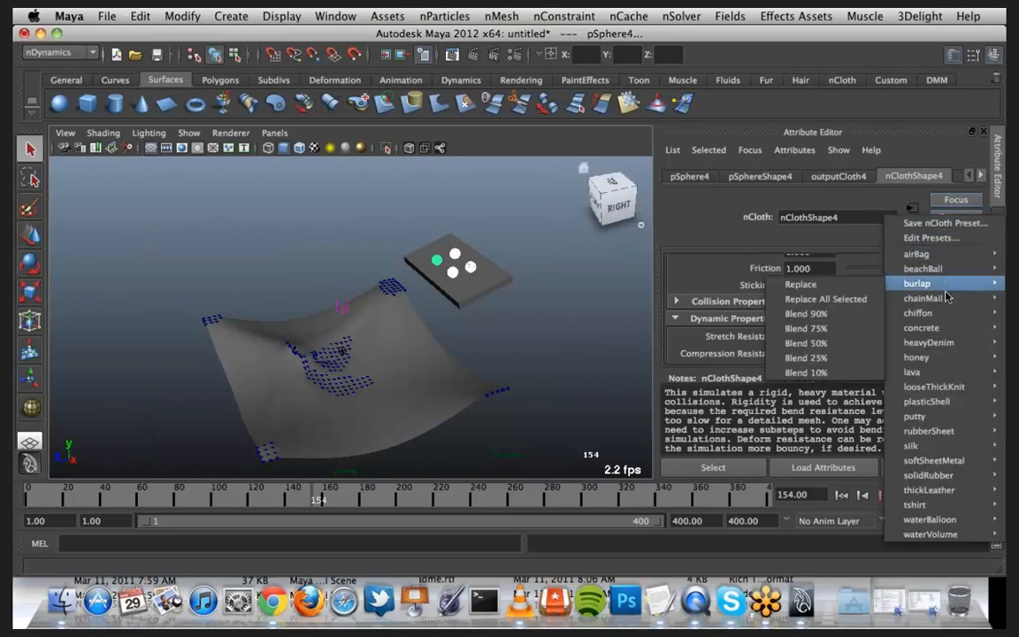
mouse_move(933, 328)
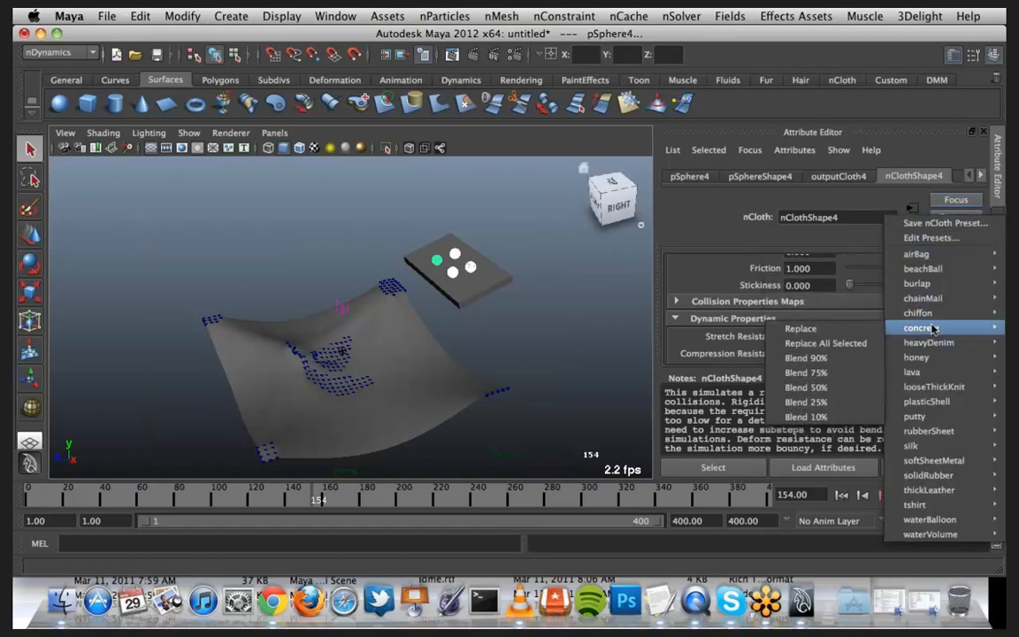
left_click(847, 350)
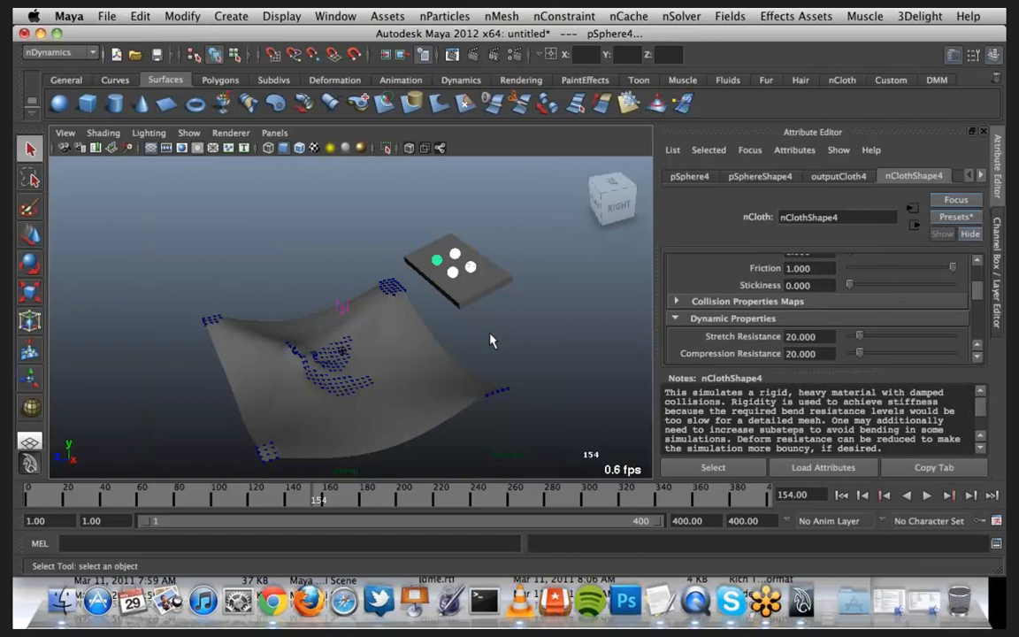
Step: Play the simulation from frame 1 to check how the spheres and the cloth behave, and return to the start
middle_click_drag(490, 333, 485, 296, "alt")
scroll(536, 311, "up", 3)
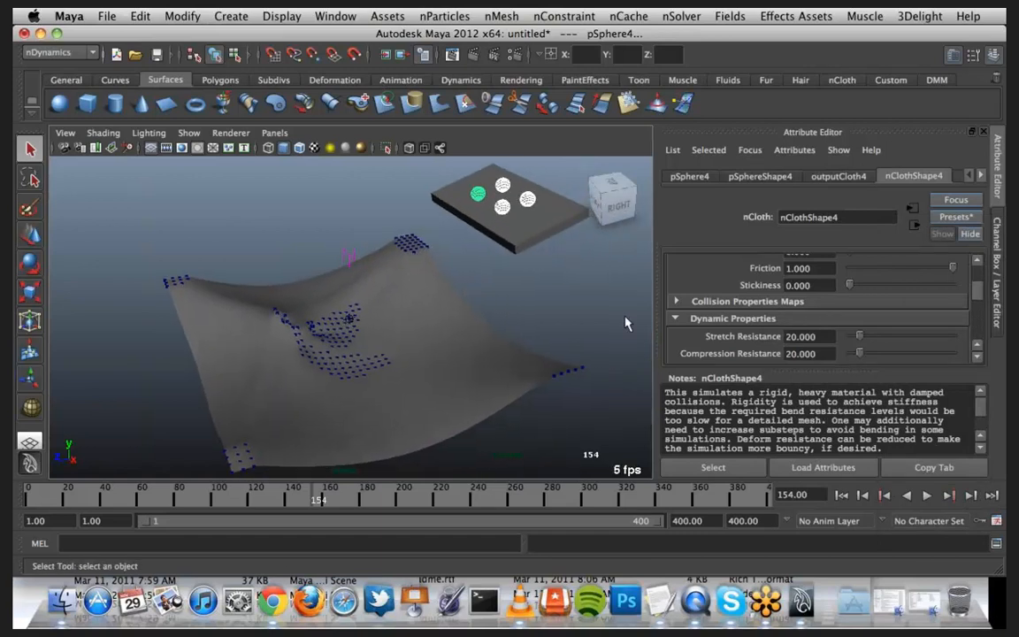
left_click(842, 496)
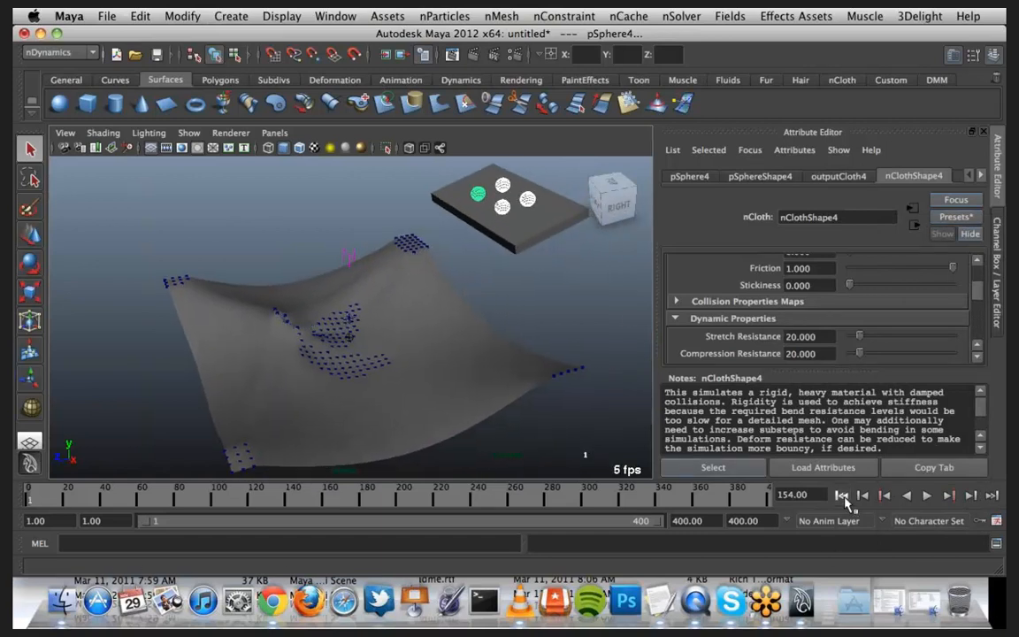
left_click(546, 219)
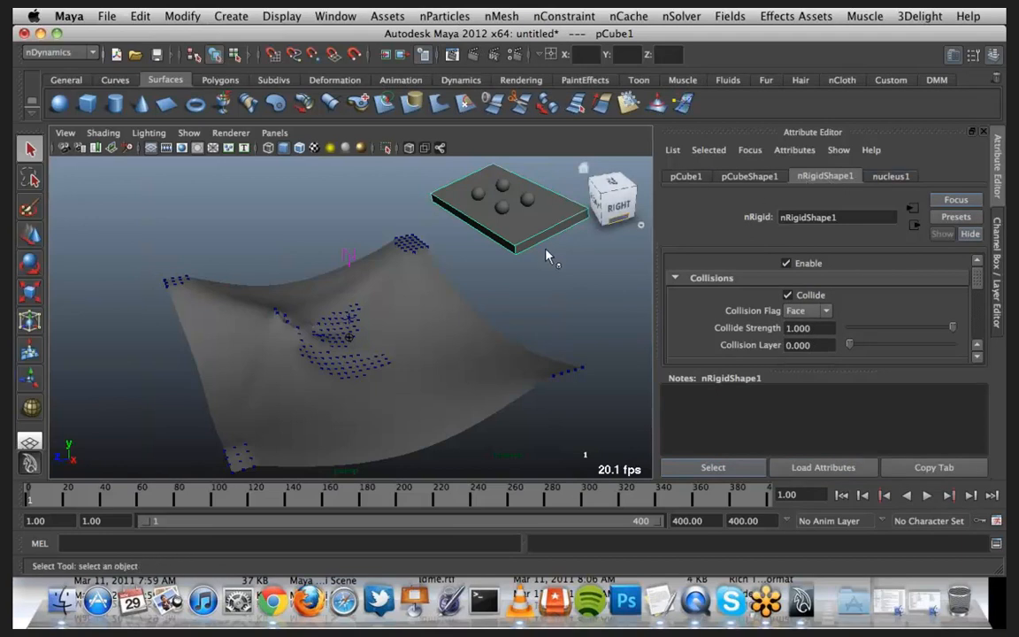
left_click(928, 496)
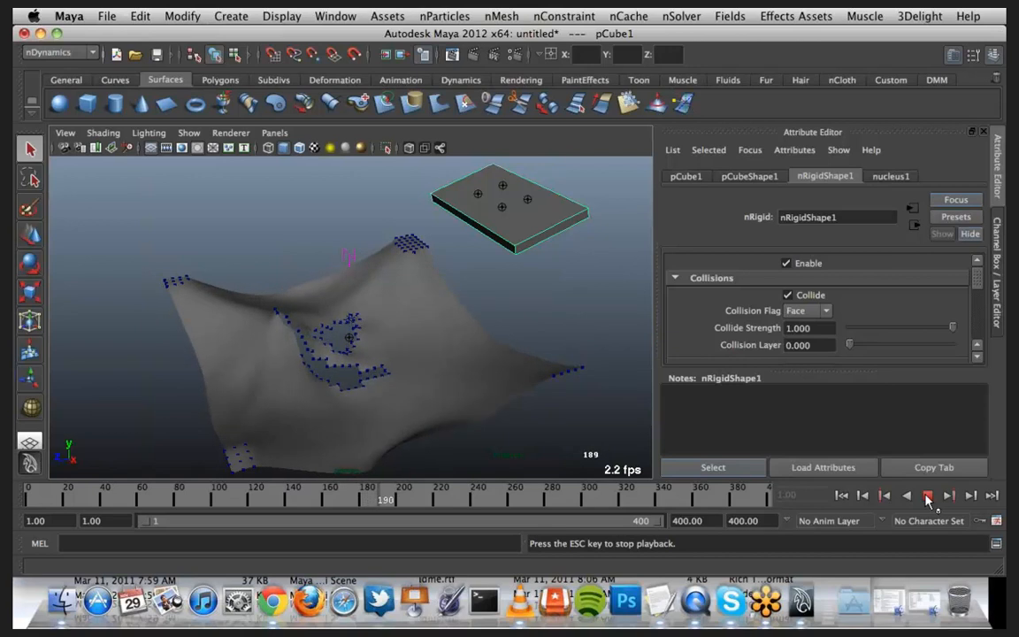
left_click(927, 496)
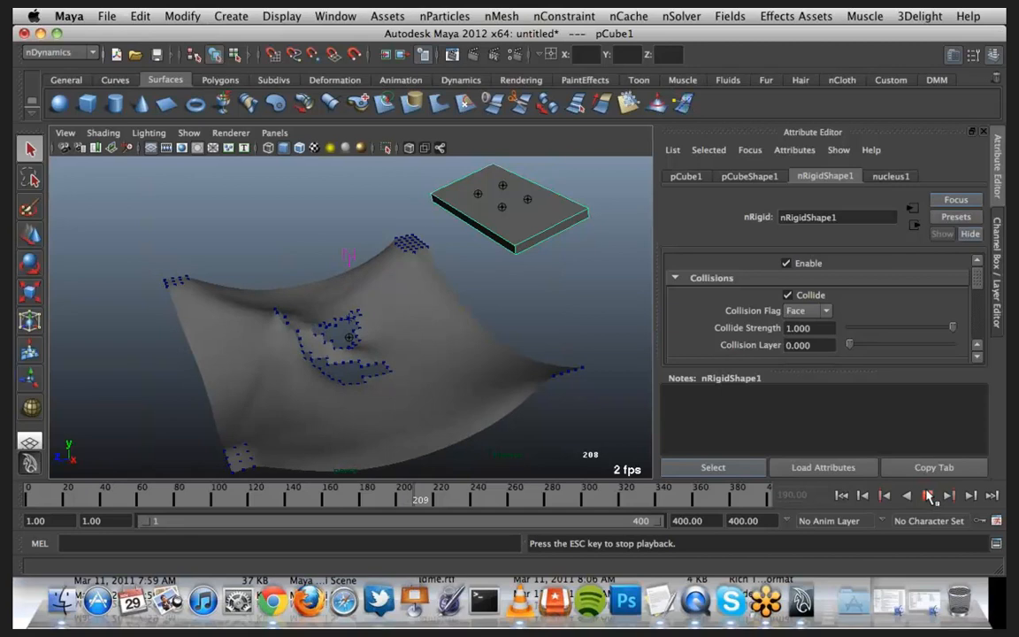
left_click(927, 496)
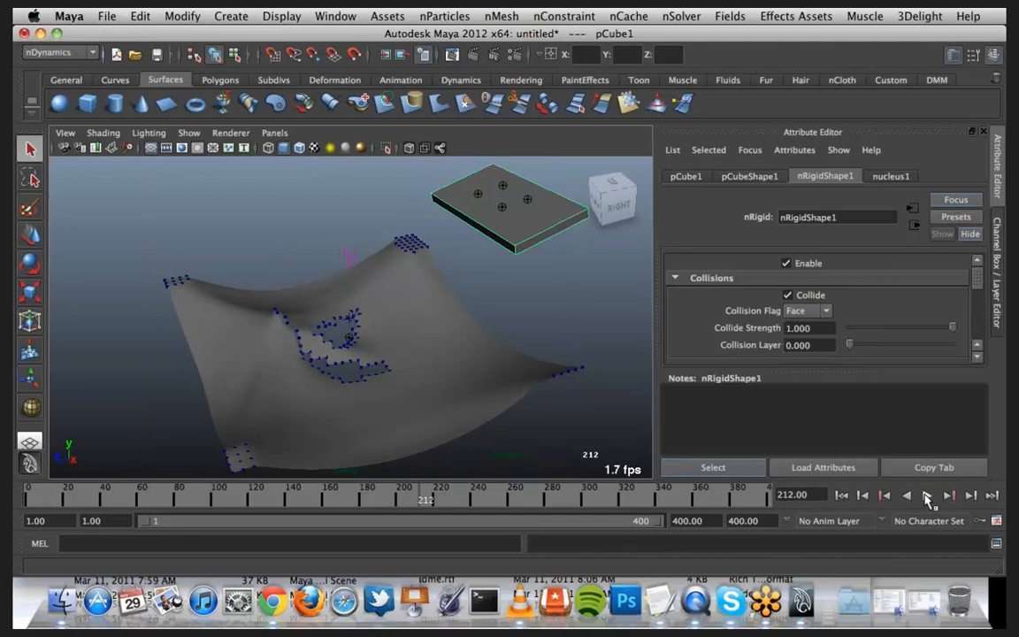
left_click(841, 495)
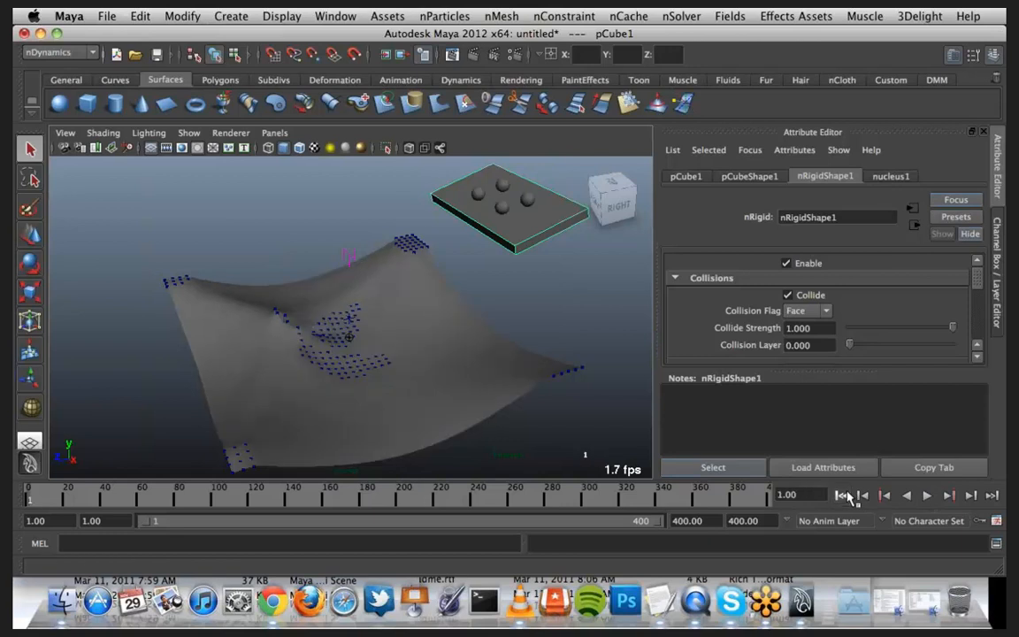
Step: Switch the cloth pPlane1 to vertex selection and activate the Lasso tool
left_click(440, 360)
right_click_drag(438, 344, 391, 348)
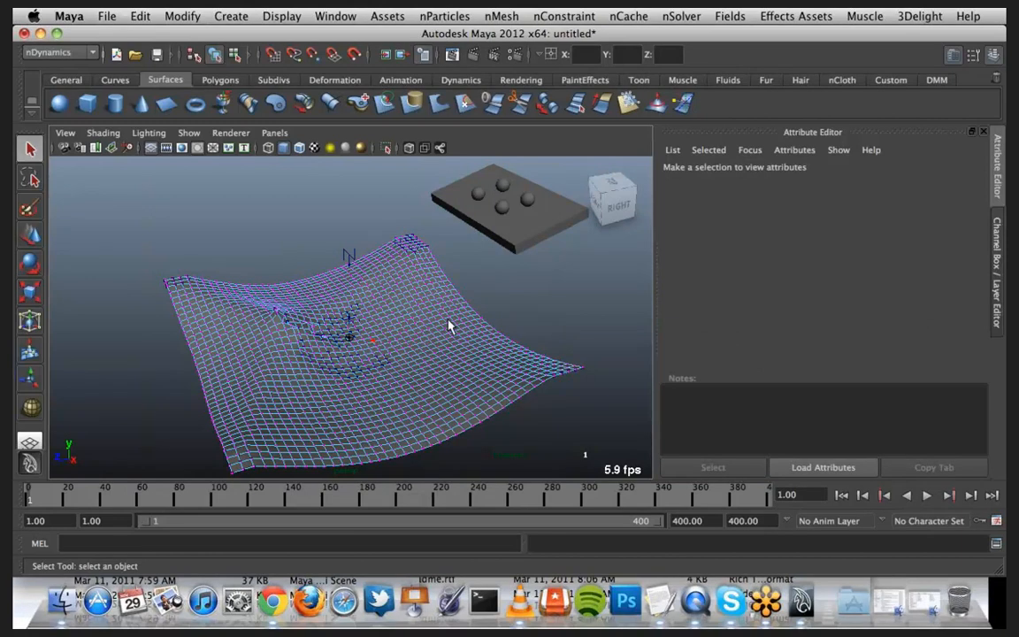
left_click_drag(449, 320, 449, 320)
left_click(30, 178)
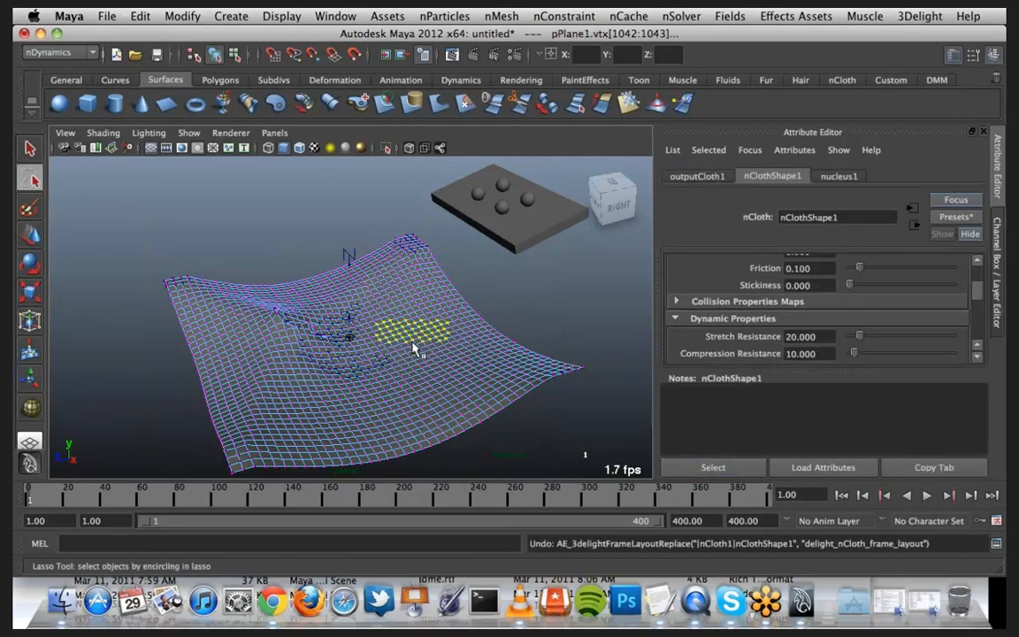
Step: Lasso two strips of vertices running from the cloth's centre to its edges, make them a tearable surface, and play the simulation
left_click(505, 300)
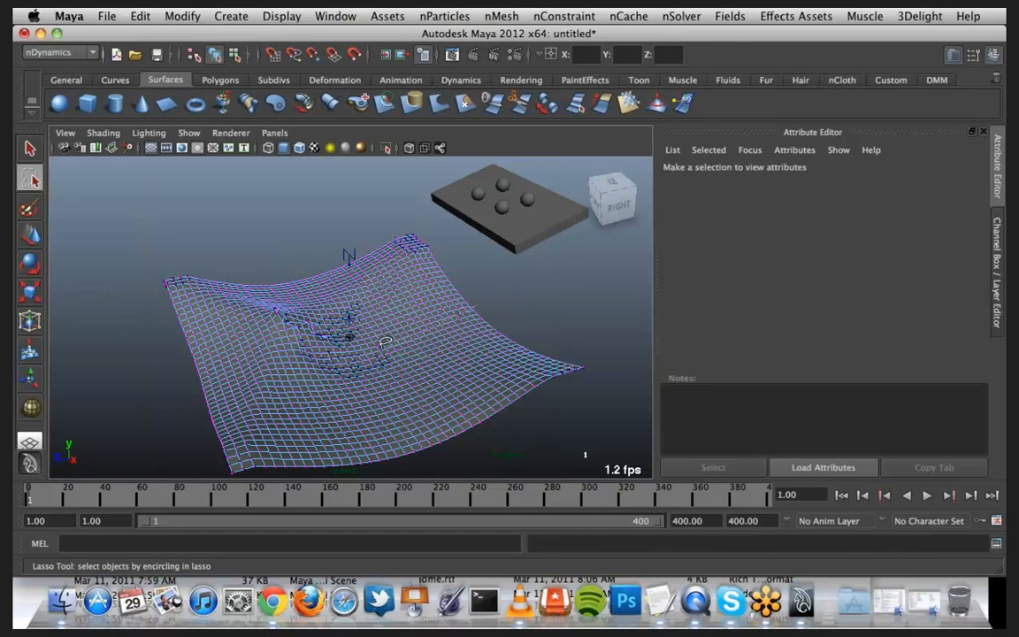
left_click_drag(484, 295, 473, 305)
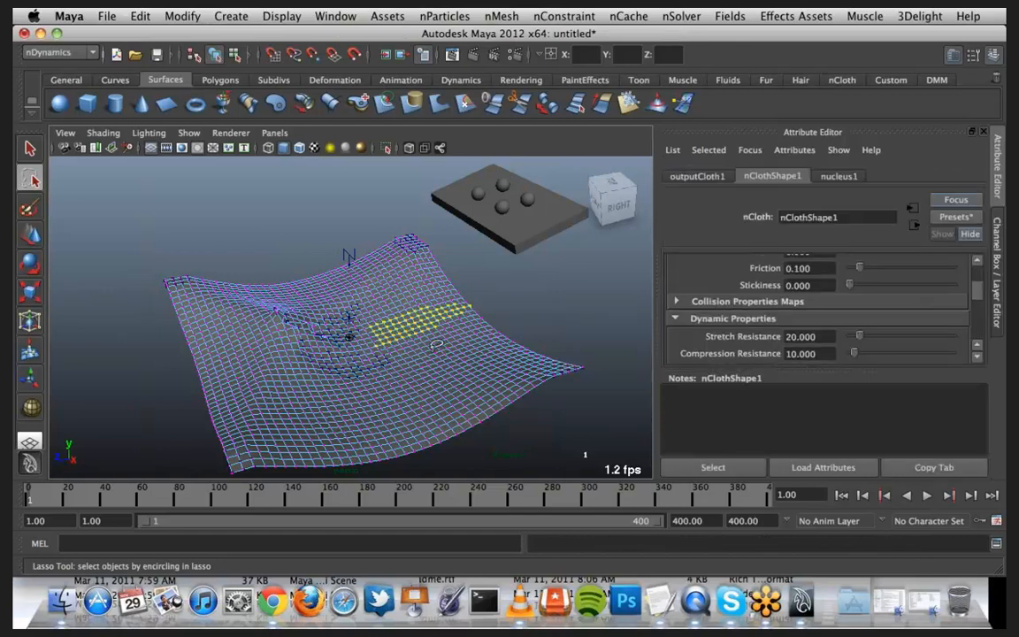
left_click_drag(445, 457, 394, 415)
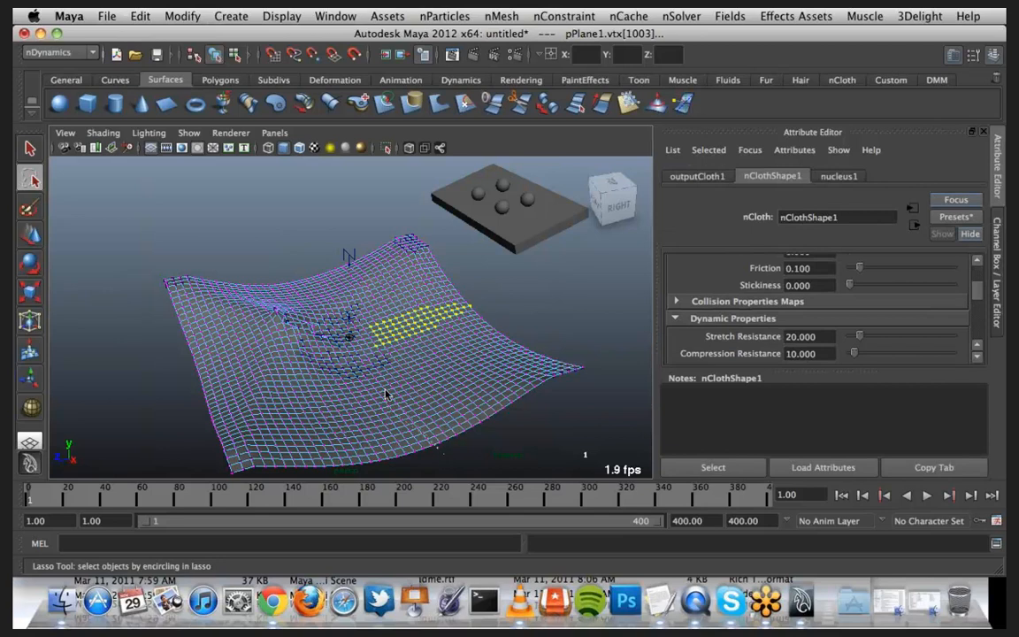
mouse_move(453, 440)
left_mouse_down()
mouse_move(398, 394)
mouse_move(403, 380)
left_mouse_up()
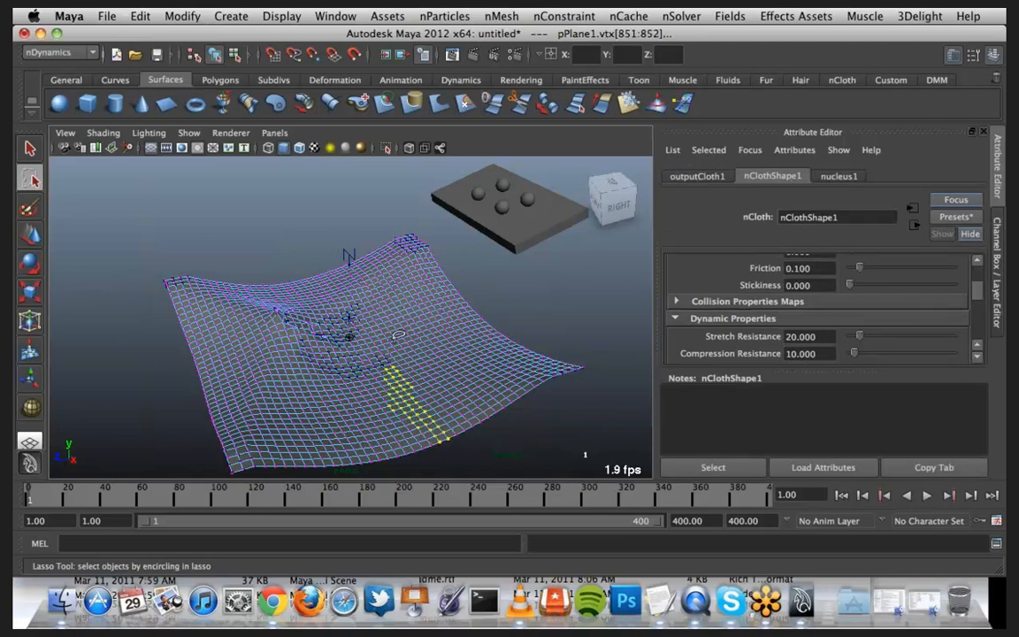
left_click_drag(466, 286, 354, 301, "shift")
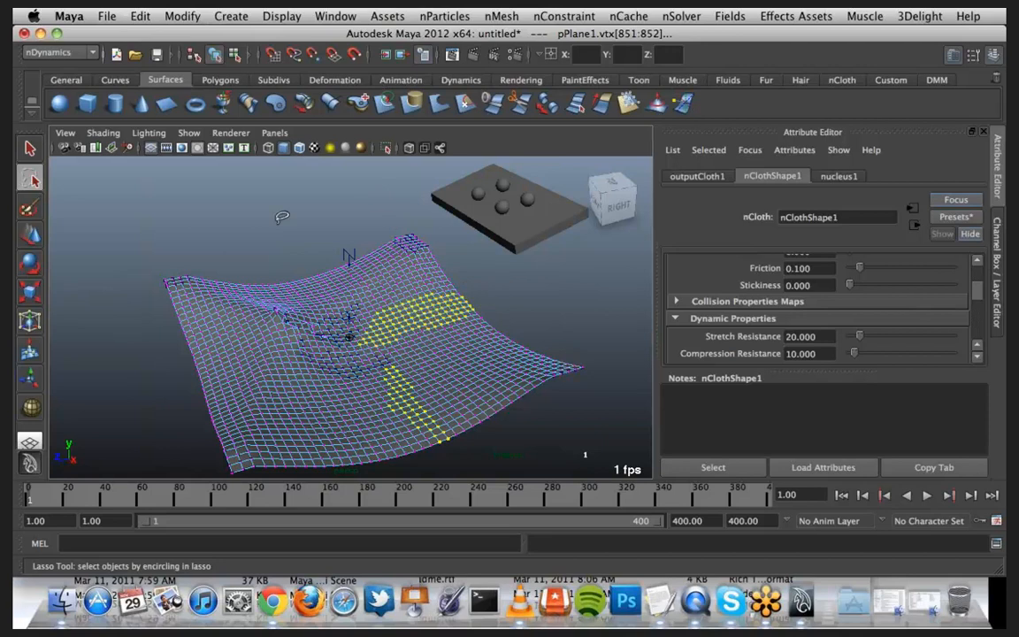
left_click(566, 17)
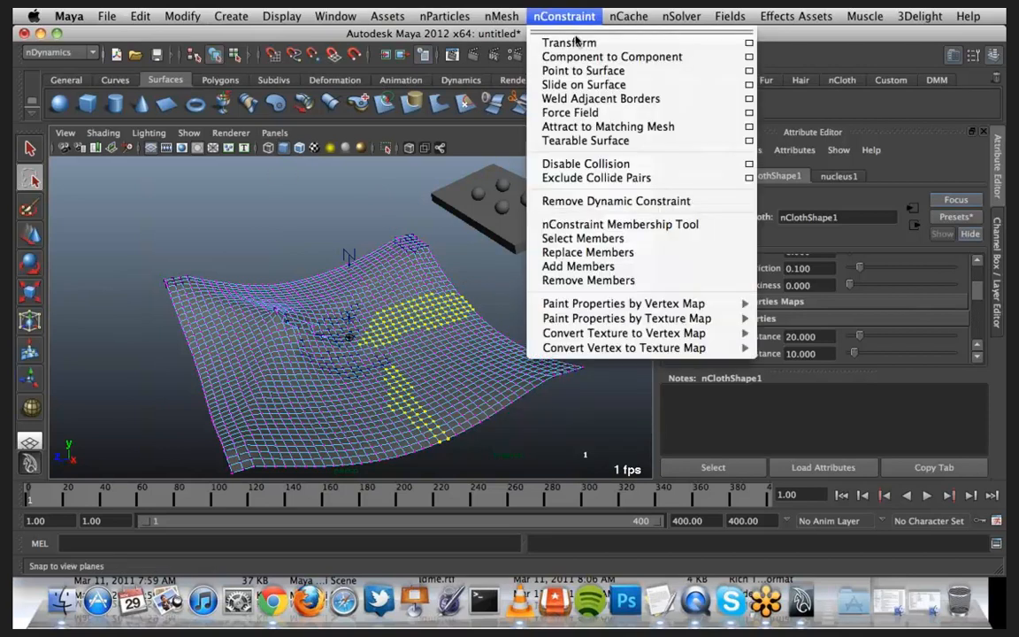
left_click(623, 143)
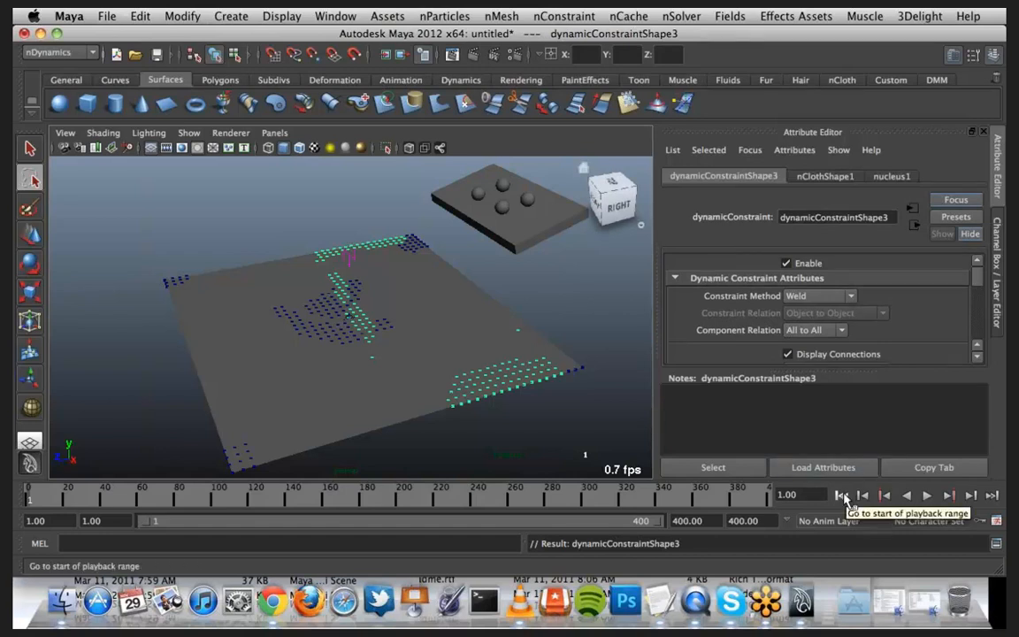
left_click(926, 496)
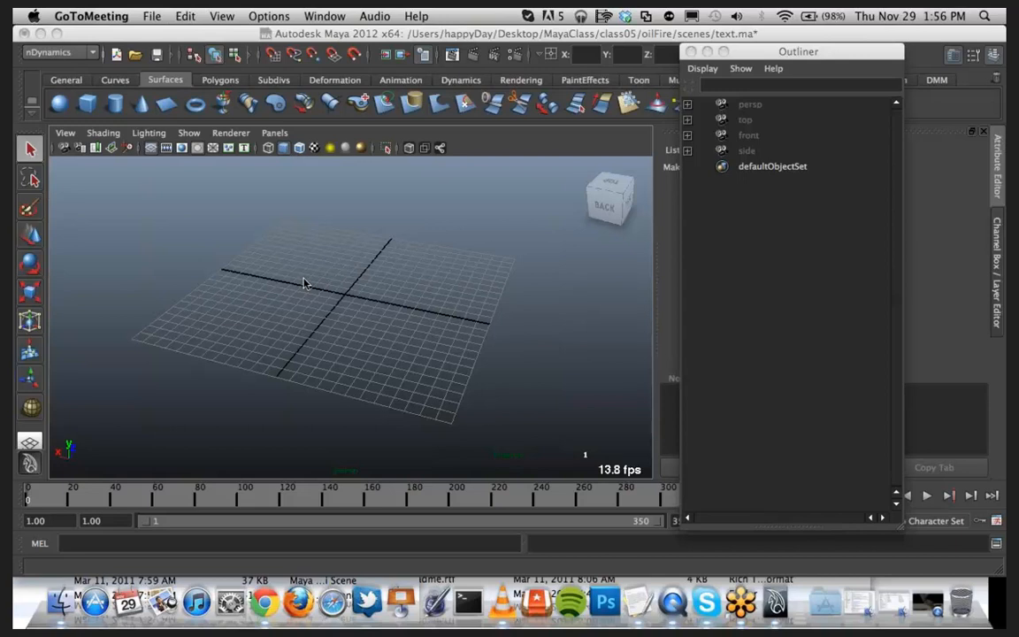
Step: Open the options for creating text in the empty scene
left_click_drag(300, 285, 336, 303, "alt")
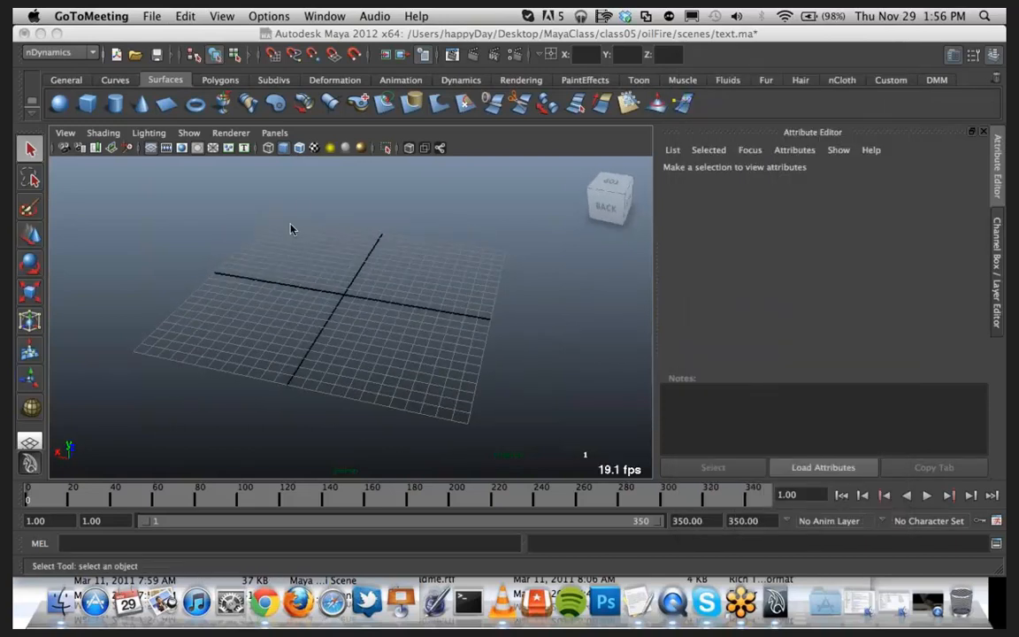
left_click(224, 206)
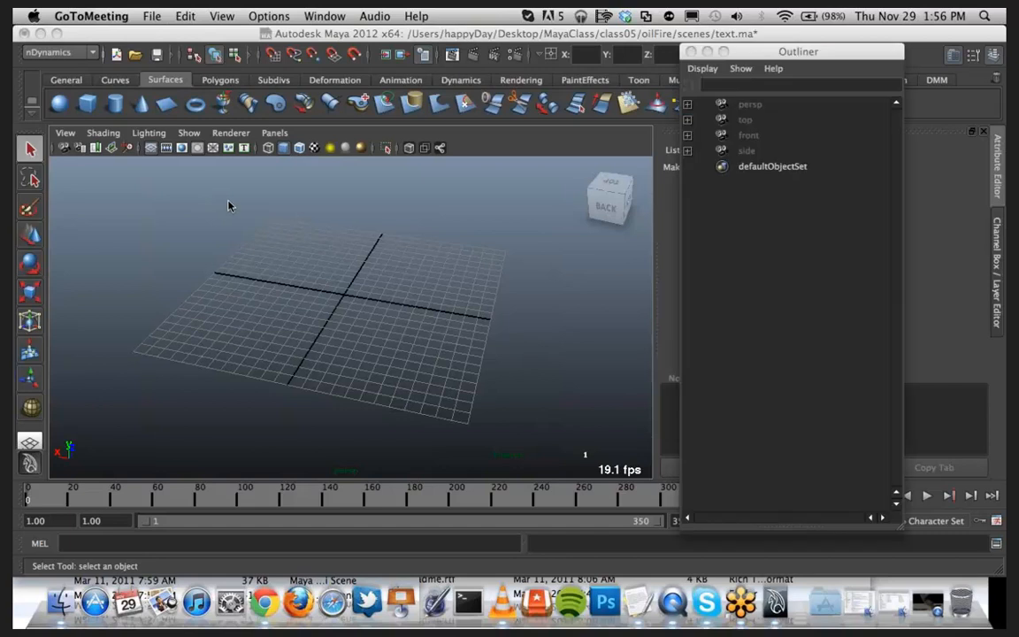
key("space")
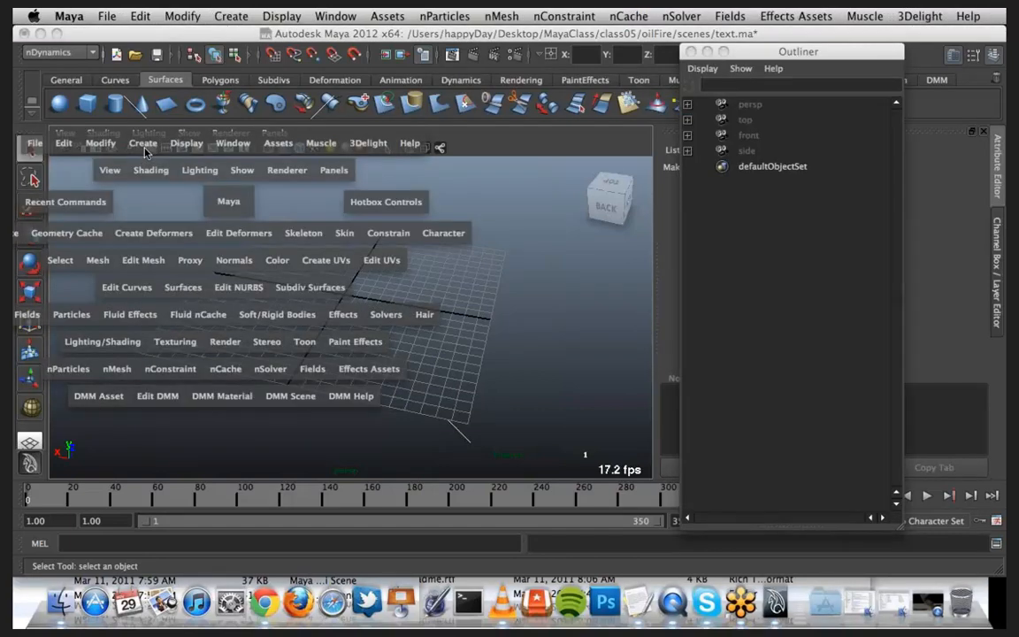
left_click(144, 146)
mouse_move(199, 172)
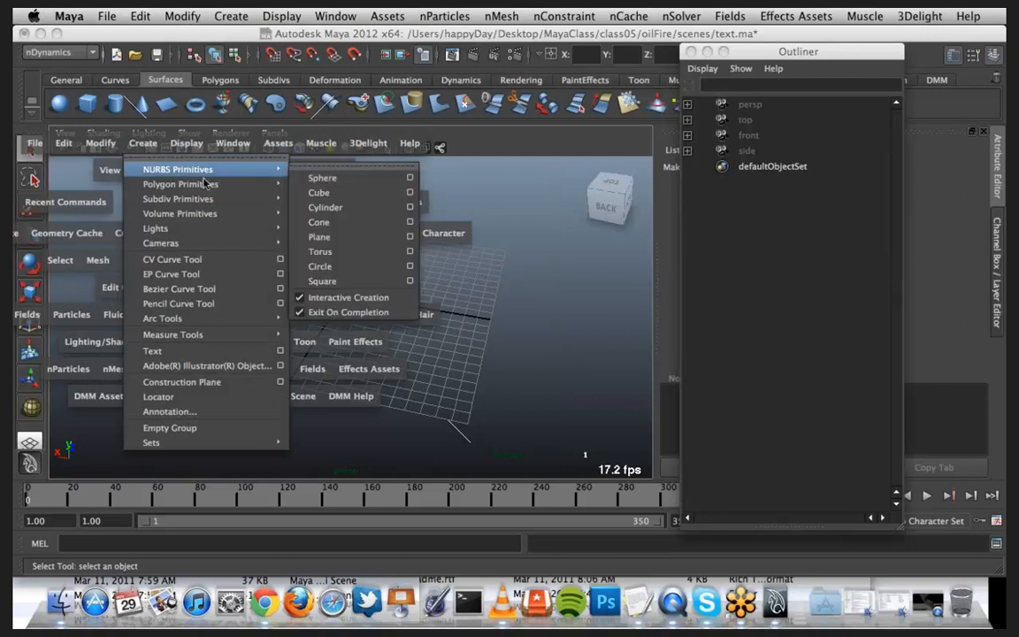
mouse_move(250, 188)
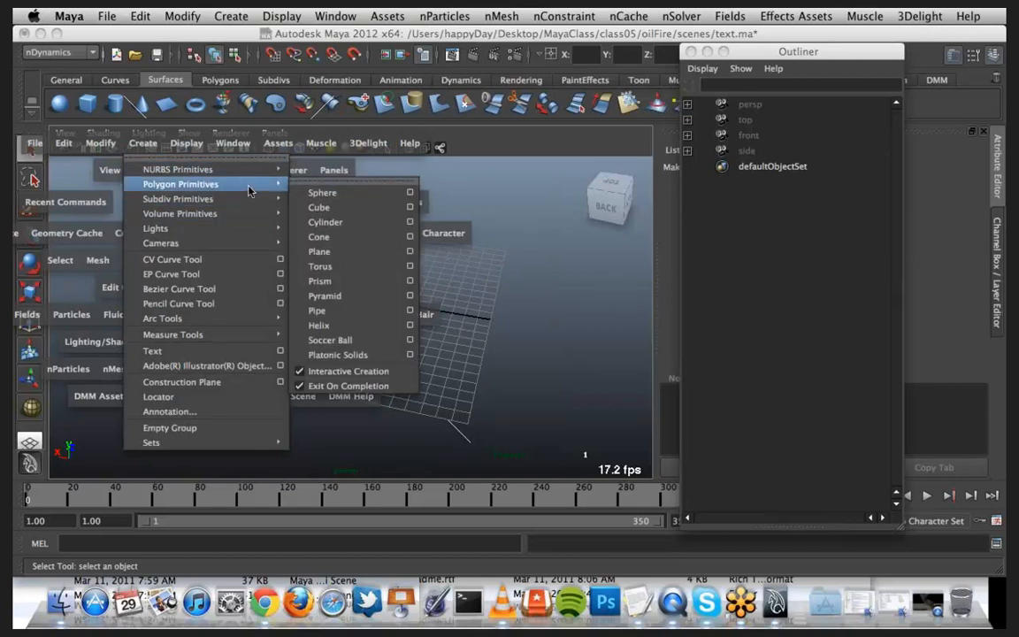
left_click(280, 352)
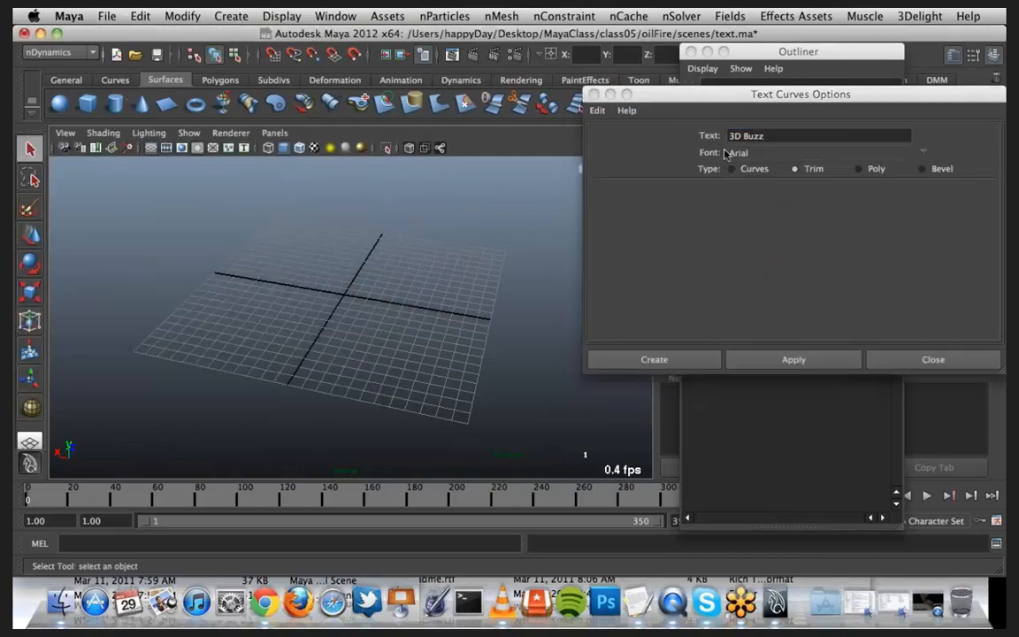
left_click_drag(791, 96, 659, 116)
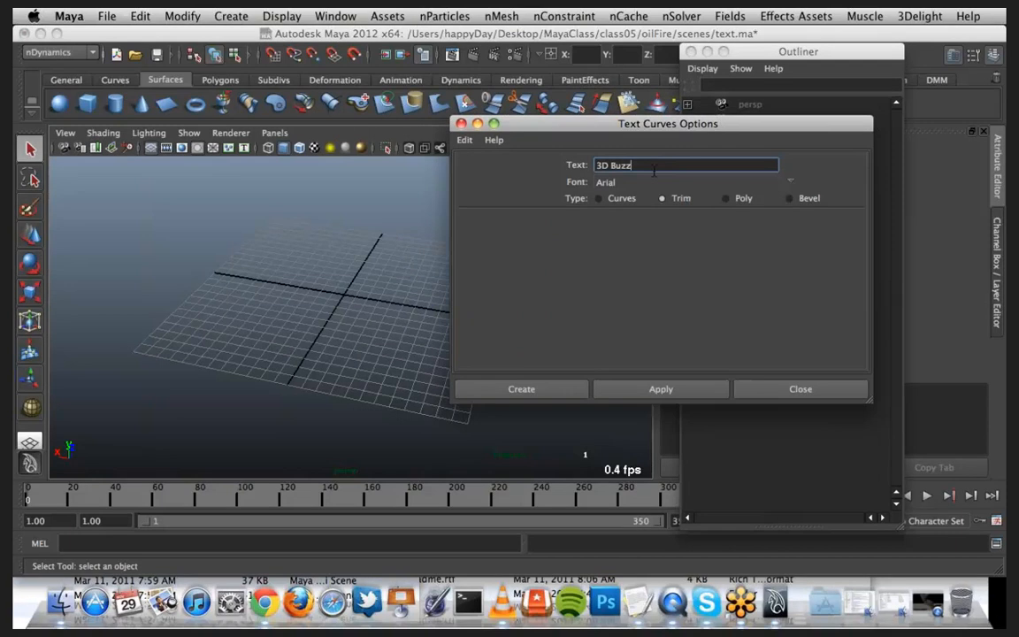
Step: Compare the settings of the Curves, Trim, Poly and Bevel text types, and return to Trim
left_click_drag(635, 166, 575, 175)
left_click(620, 200)
left_click(681, 199)
left_click(747, 202)
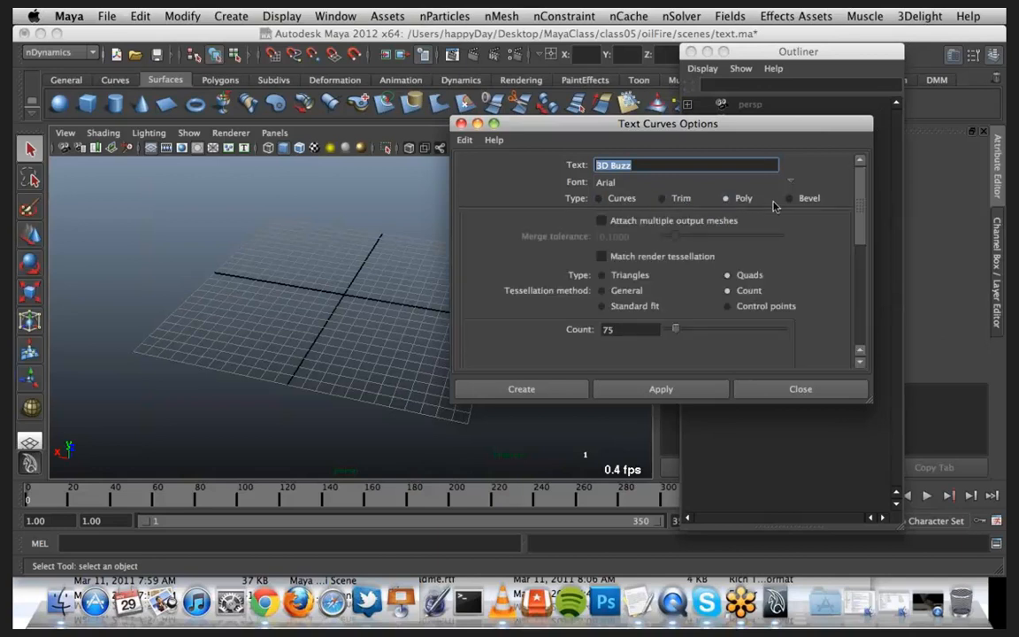
left_click(790, 201)
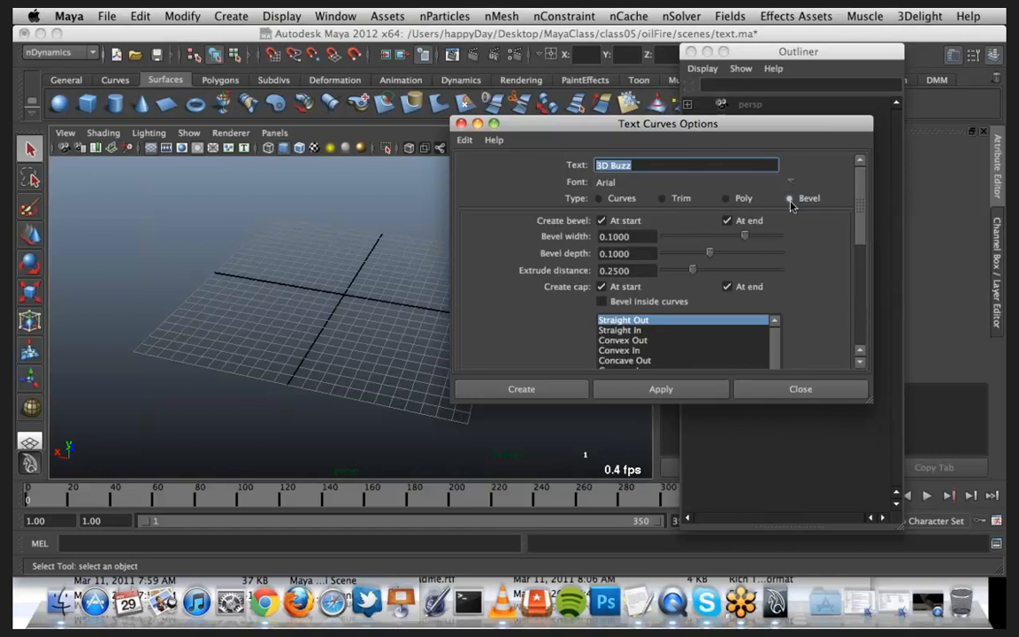
left_click(734, 200)
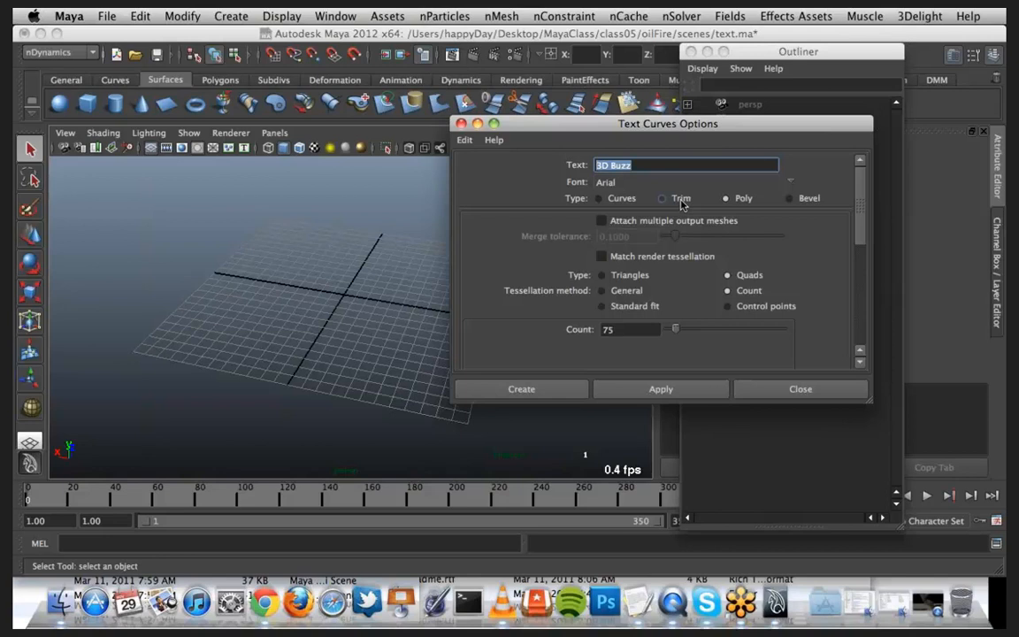
left_click(680, 202)
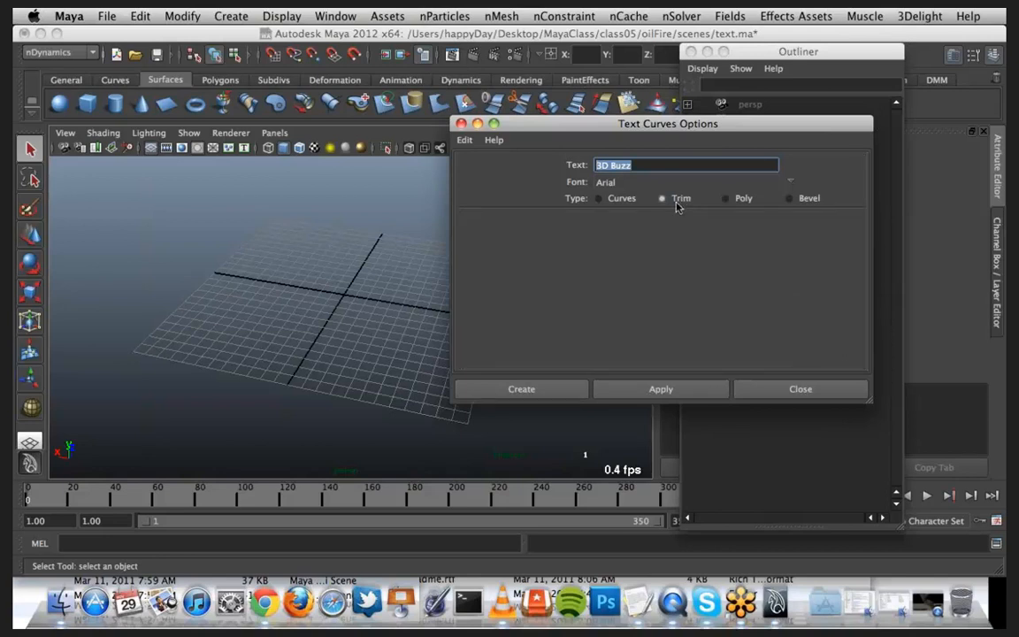
Step: Create the text "3D Buzz" in Arial as trimmed surfaces
left_click(642, 171)
left_click_drag(642, 171, 587, 167)
mouse_move(612, 131)
left_mouse_down()
mouse_move(586, 167)
mouse_move(634, 122)
mouse_move(628, 140)
left_mouse_up()
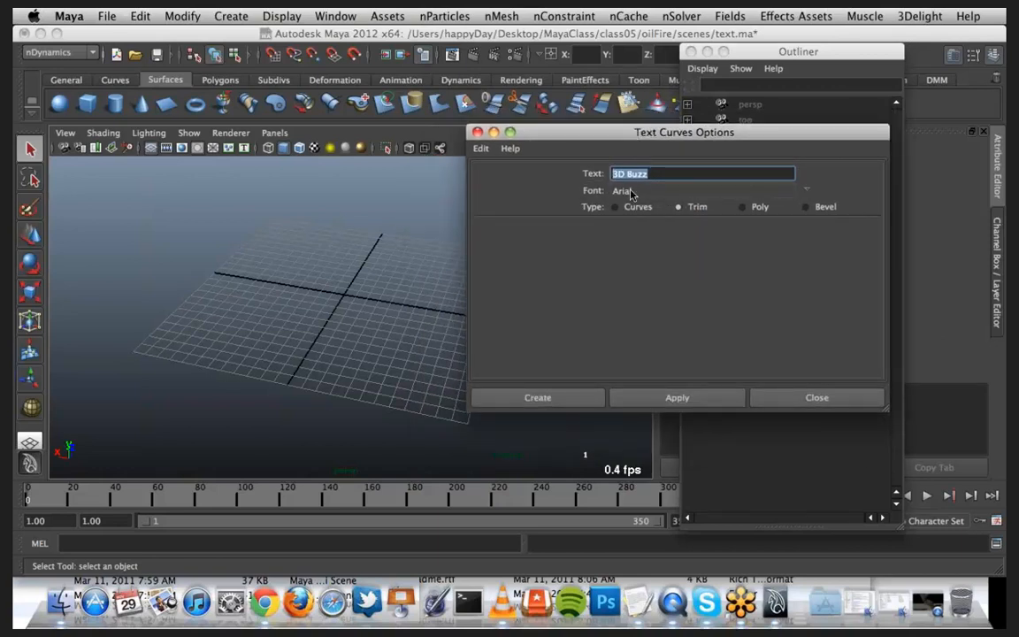
left_click(576, 398)
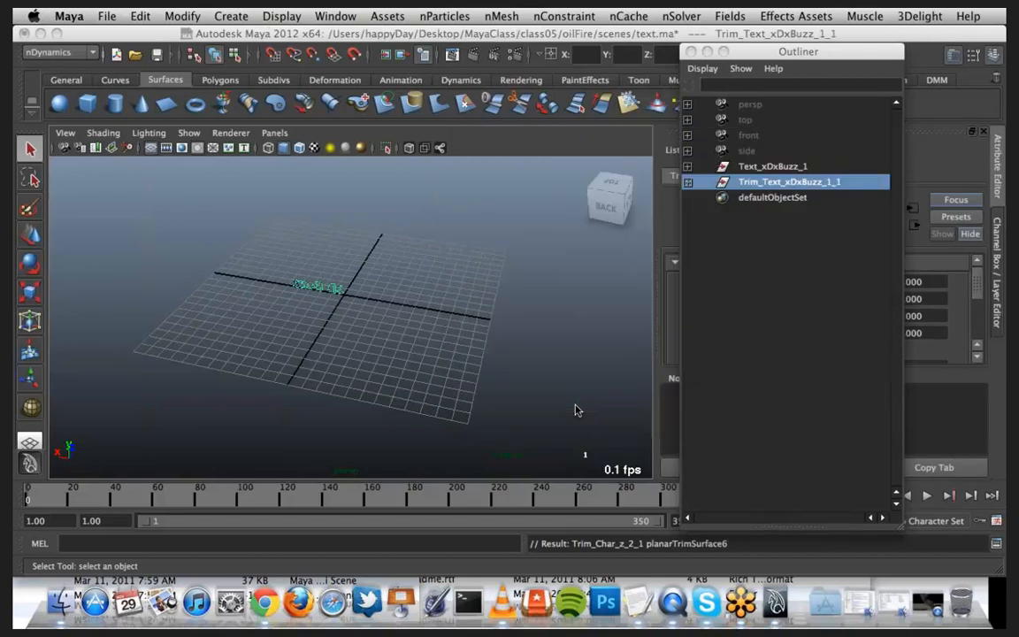
Step: Delete the curve group Text_xDxBuzz_1, keeping only the trimmed surface text
left_click_drag(295, 322, 442, 292, "alt")
scroll(505, 311, "up", 5)
scroll(500, 312, "down", 3)
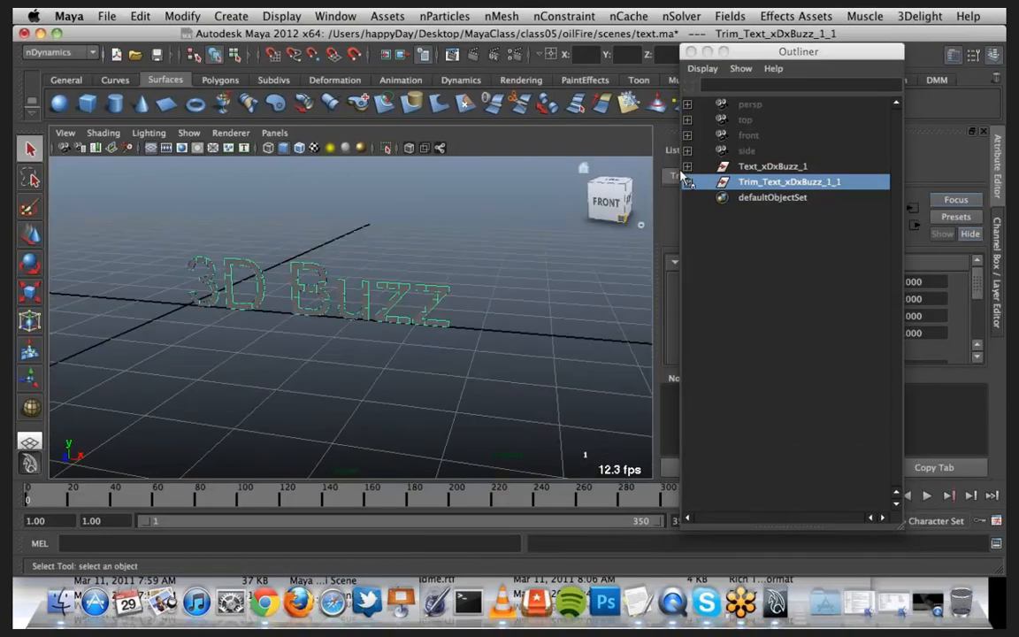
left_click(750, 167)
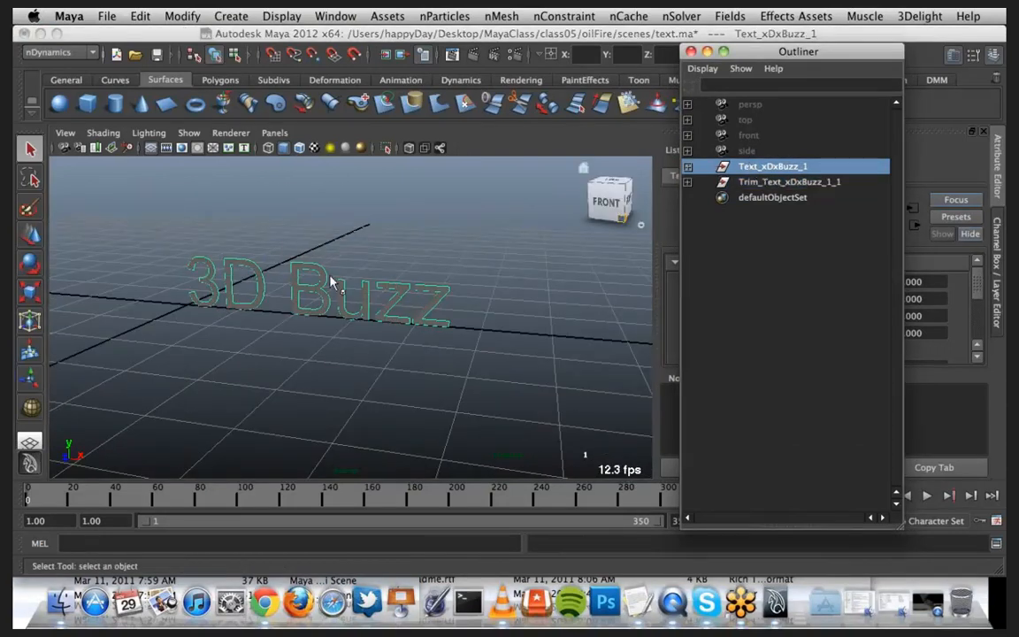
key("Delete")
Step: Select all six trimmed characters and convert them from NURBS to polygon quads, tessellated by a count of 75
left_click(768, 168)
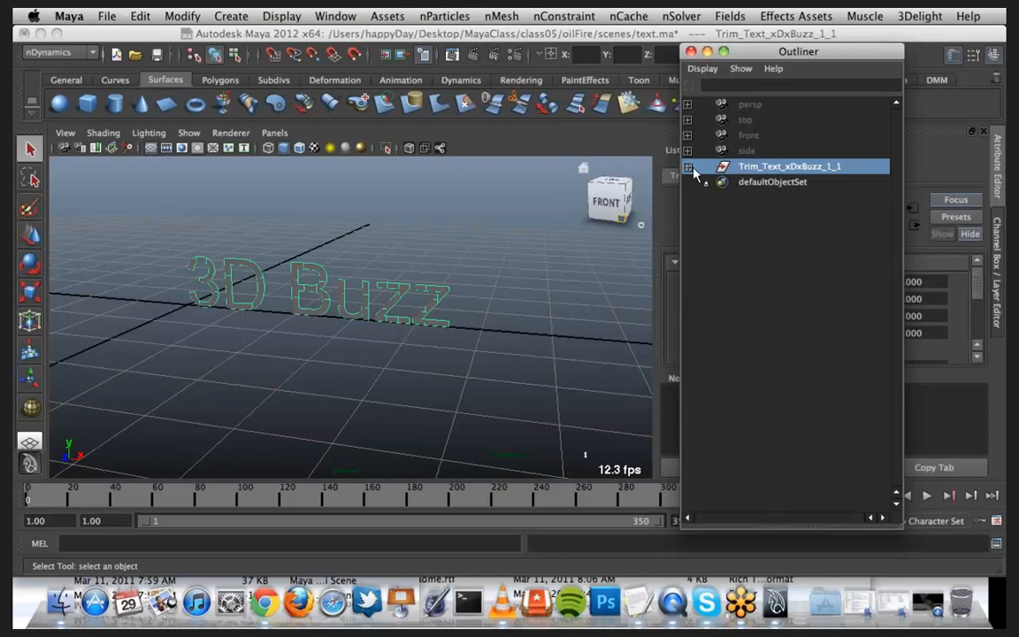
left_click(687, 168)
left_click(768, 182)
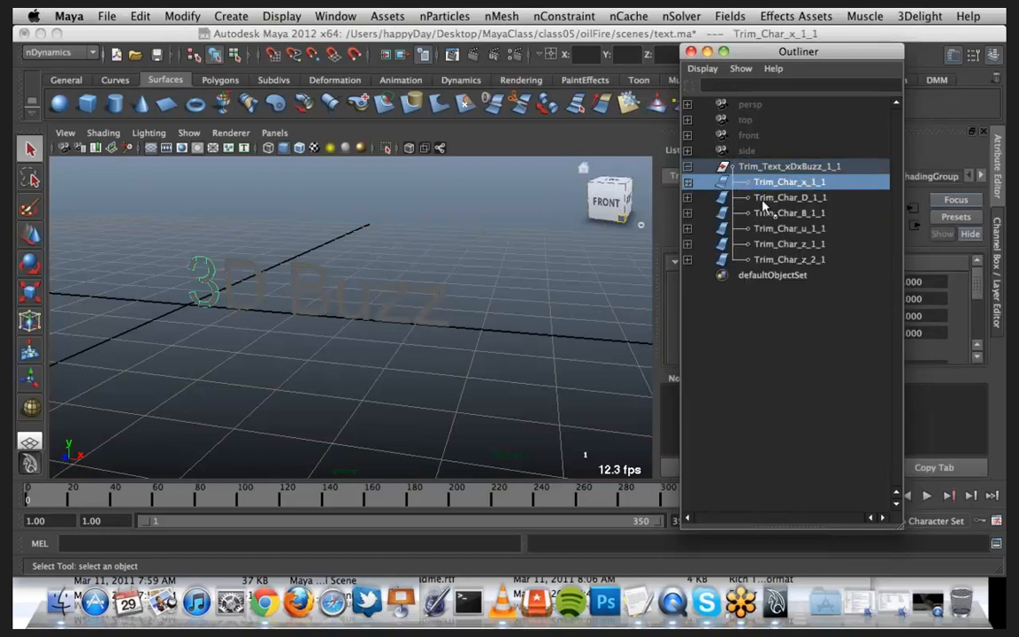
left_click(789, 259, "shift")
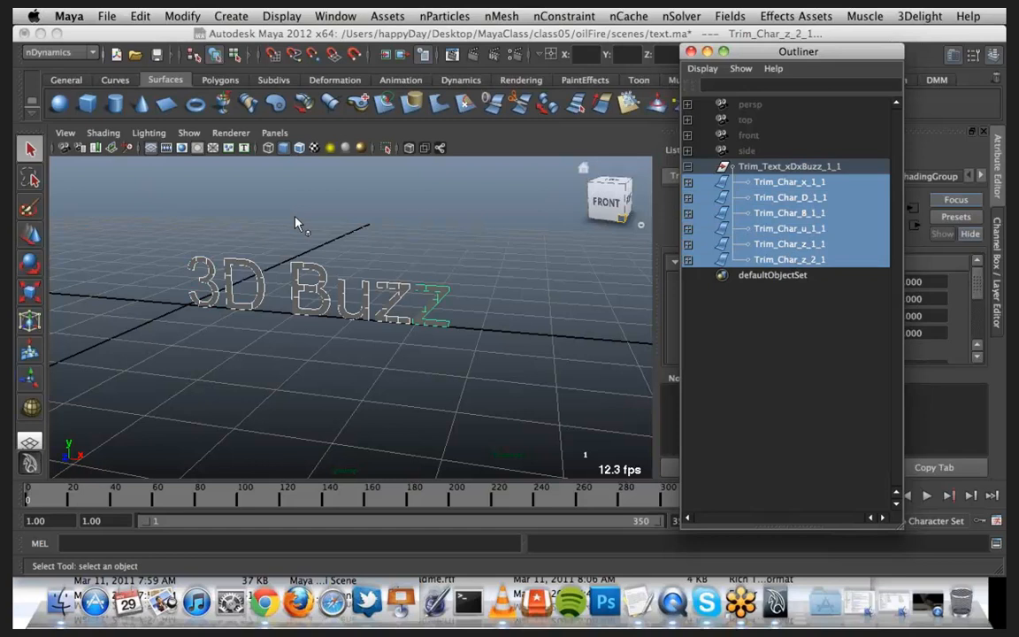
left_click(166, 17)
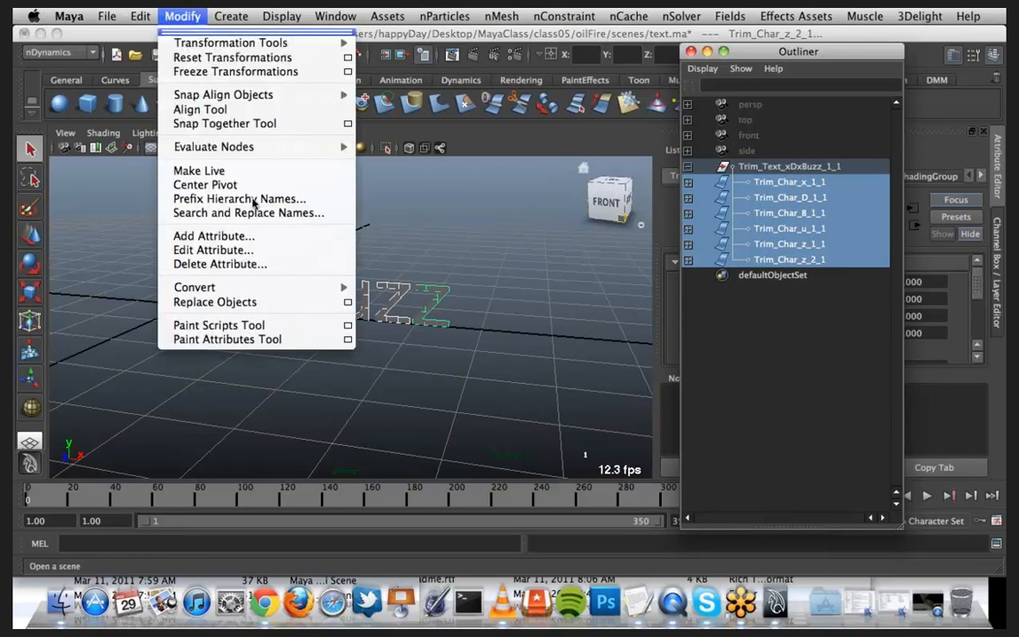
mouse_move(266, 287)
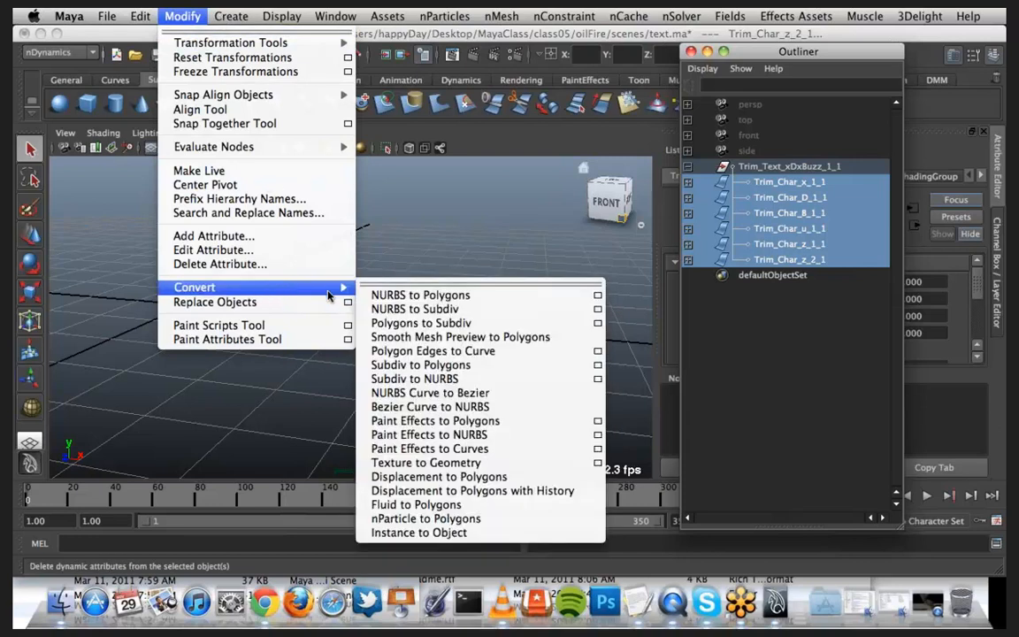
left_click(597, 297)
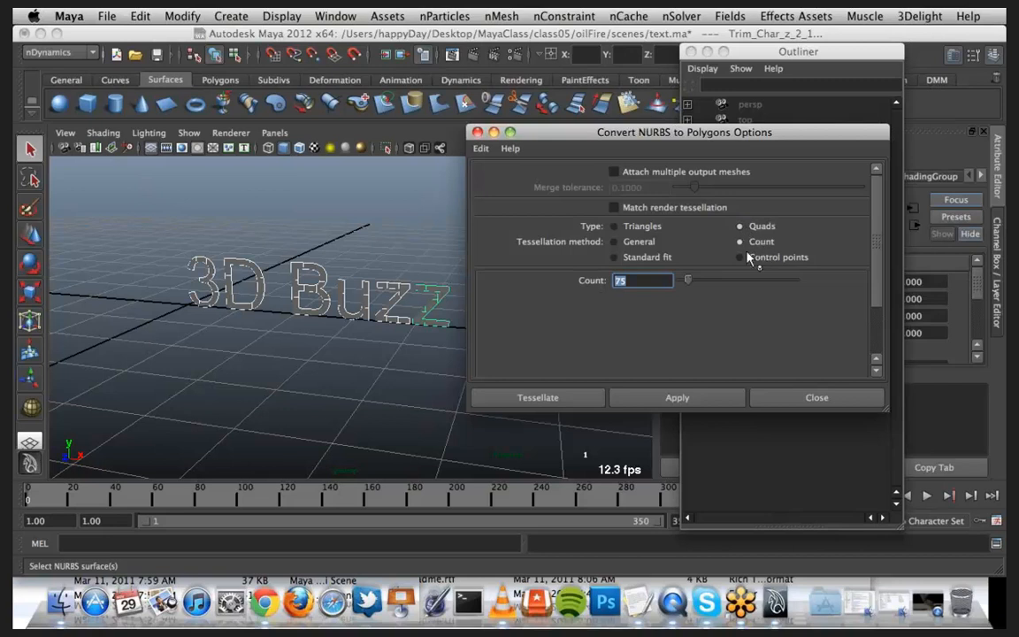
left_click(564, 398)
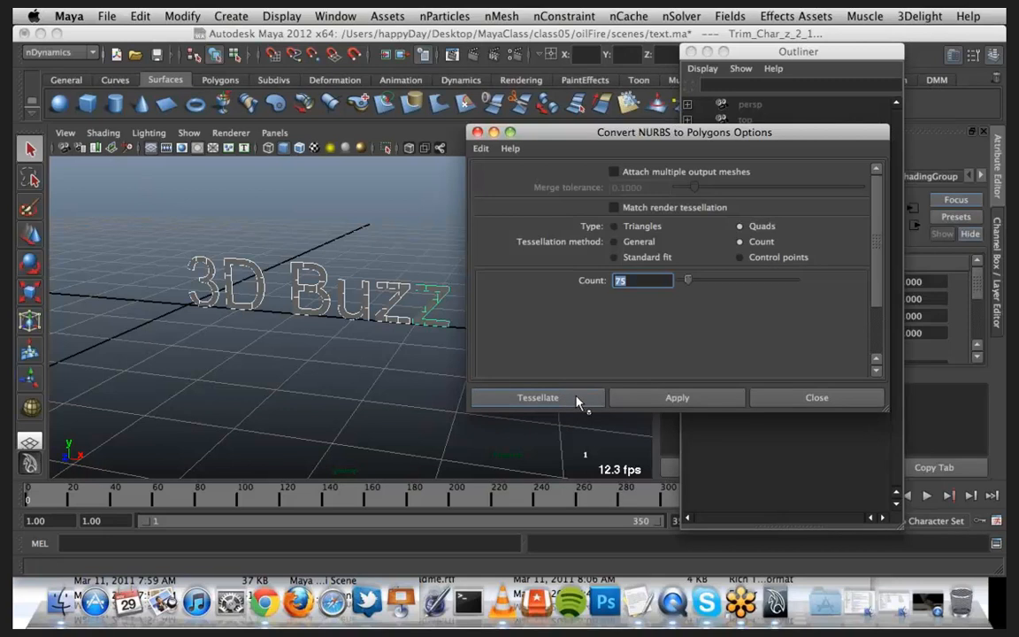
left_click(579, 399)
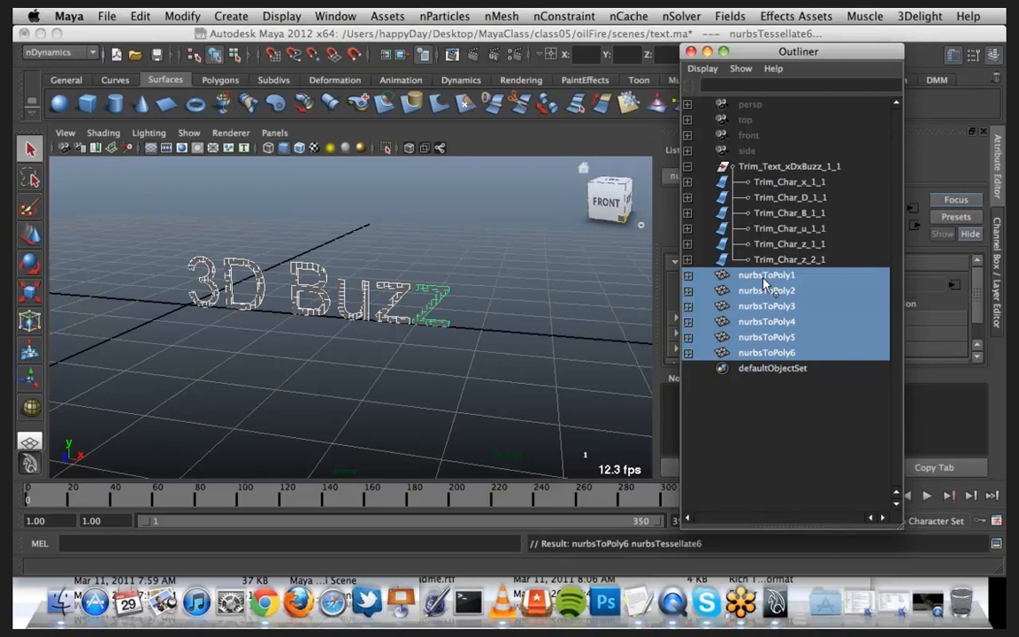
Step: Hide the trimmed surface group Trim_Text_xDxBuzz_1_1
left_click(449, 305)
middle_click_drag(449, 304, 493, 319, "alt")
left_click_drag(492, 318, 496, 329, "alt")
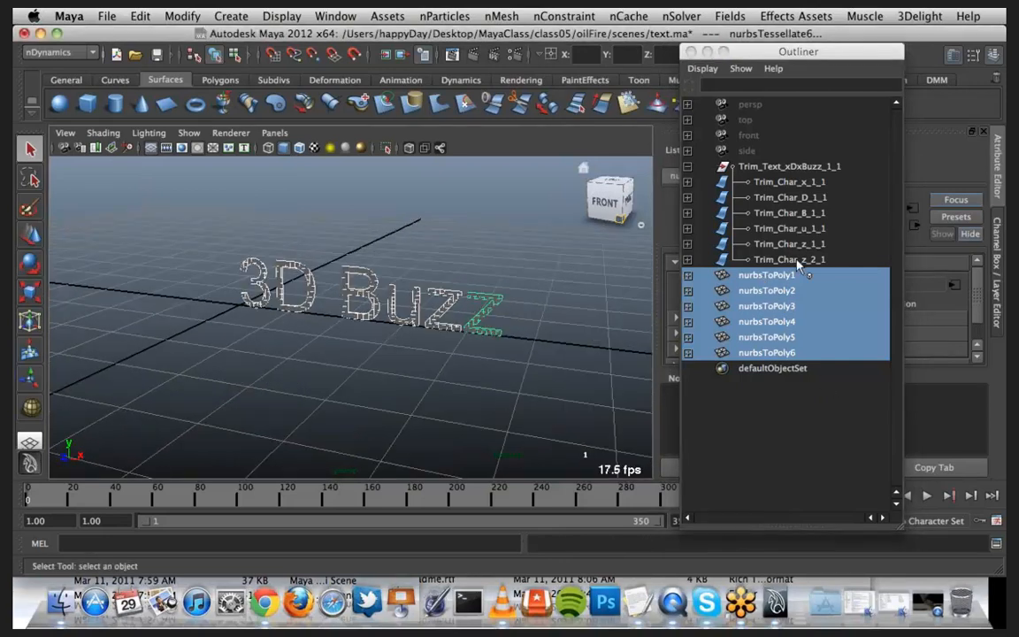
left_click(796, 260)
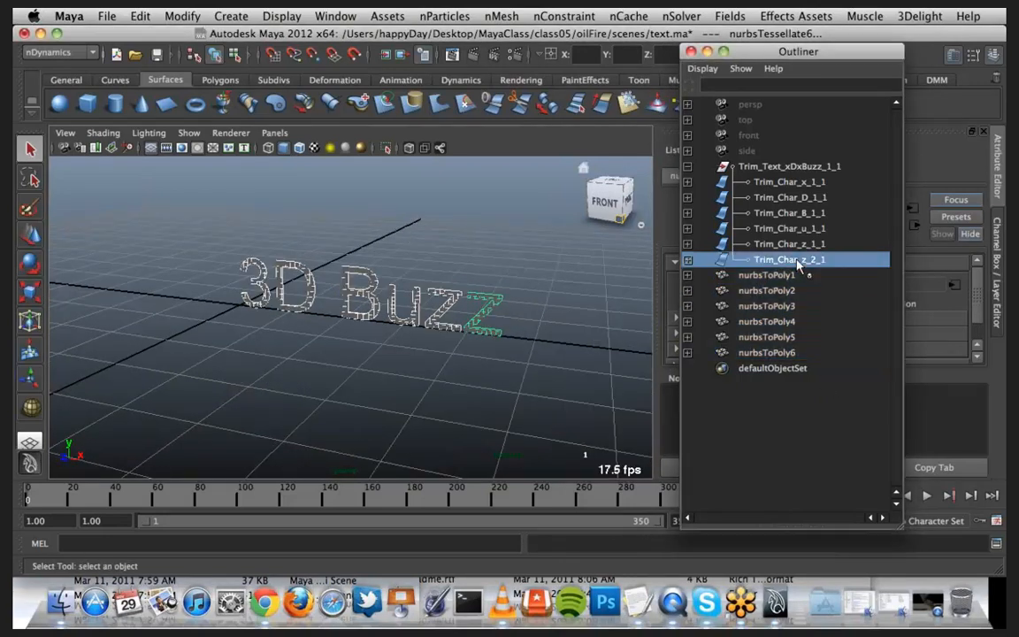
left_click(812, 168)
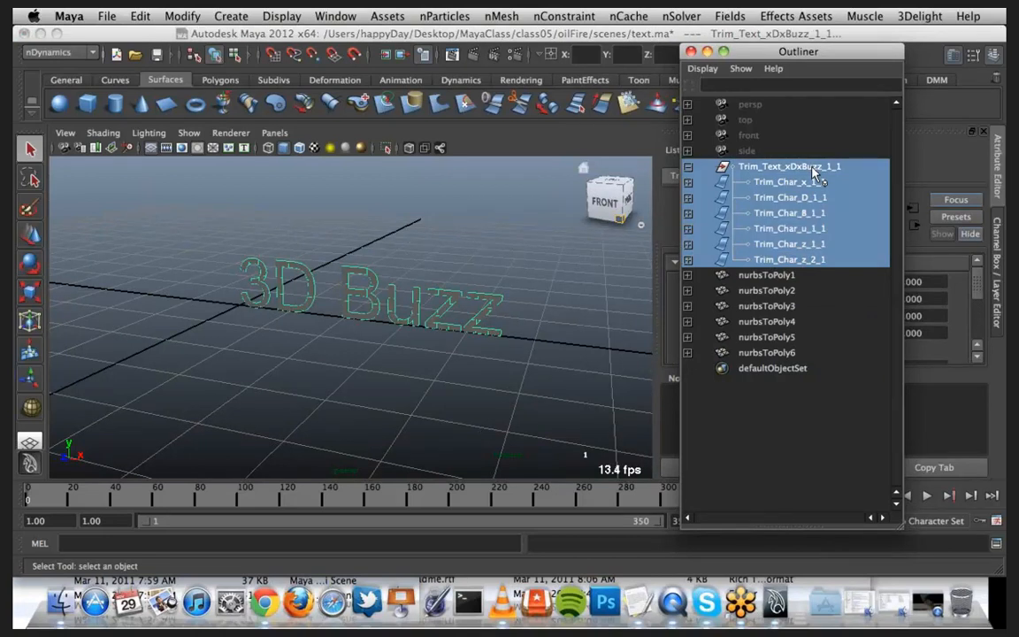
key("ctrl+h")
Step: Select the six polygon letters nurbsToPoly1 to nurbsToPoly6 and delete their construction history
left_click(800, 278)
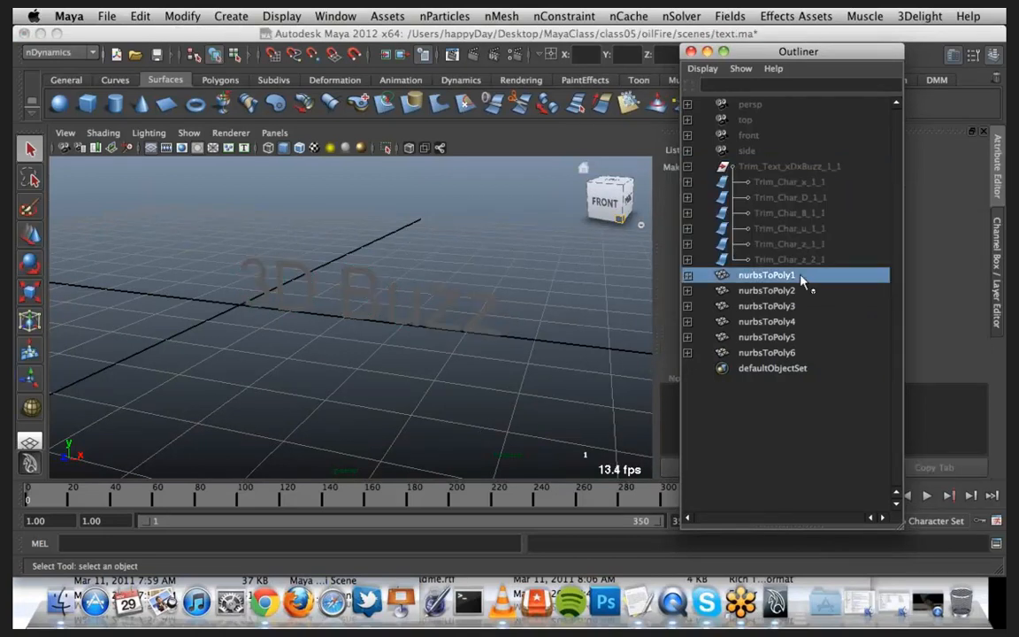
left_click(800, 352, "shift")
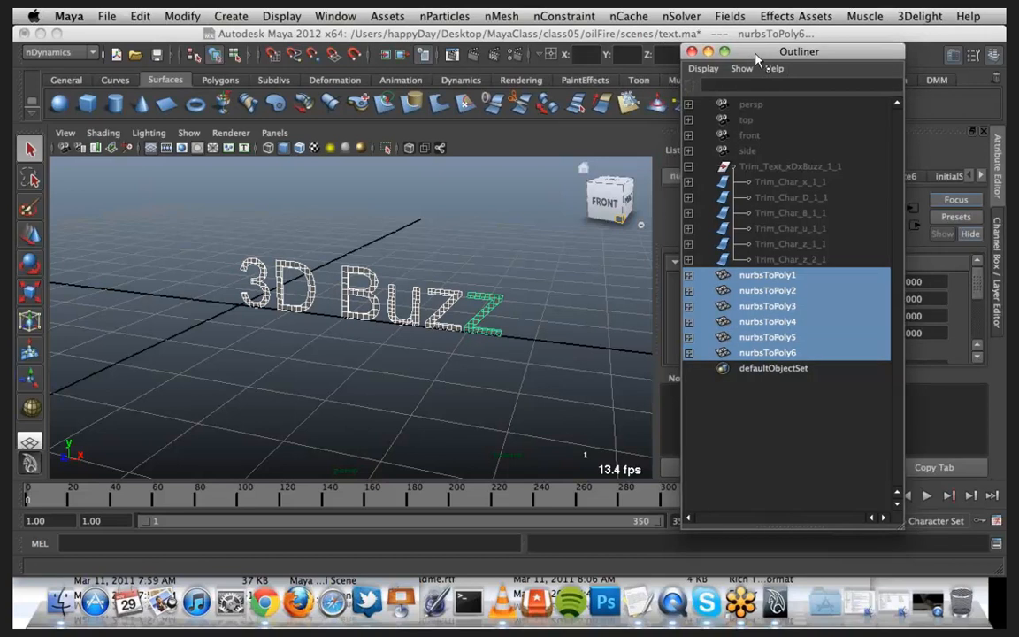
left_click_drag(754, 57, 764, 69)
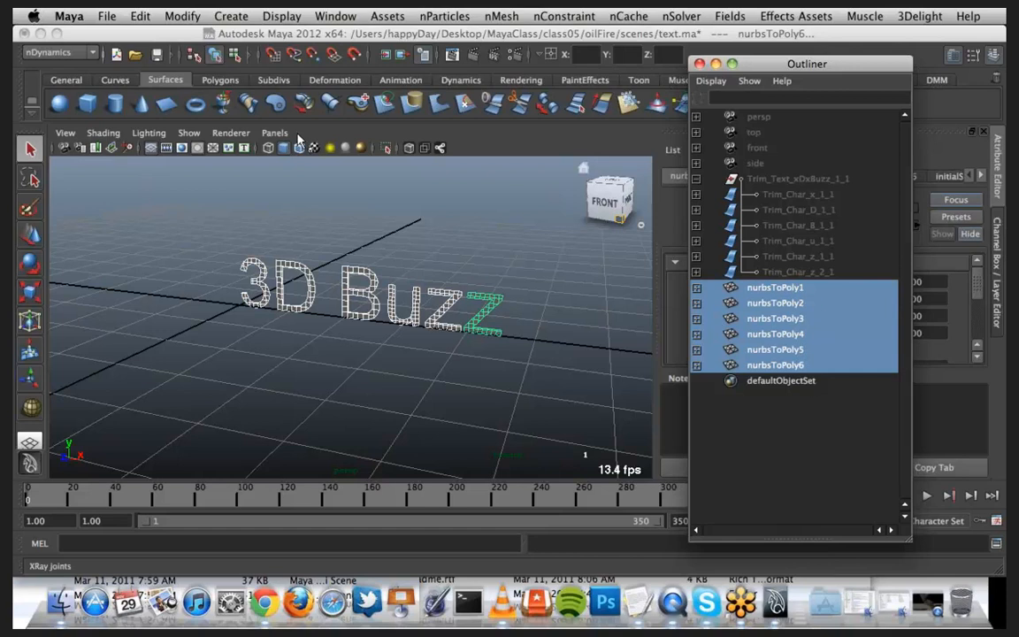
left_click(138, 16)
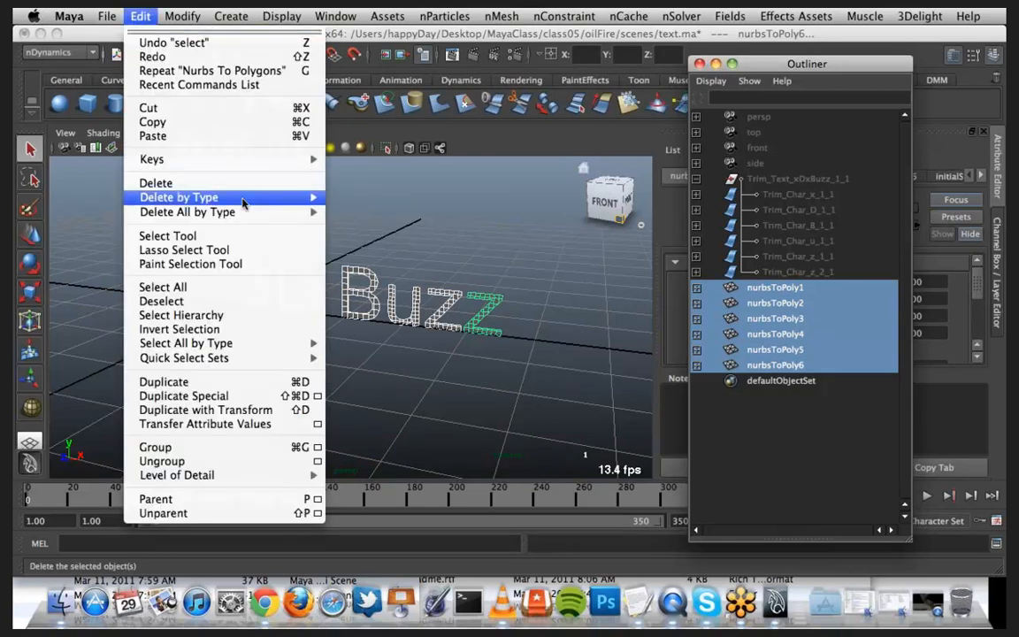
mouse_move(291, 197)
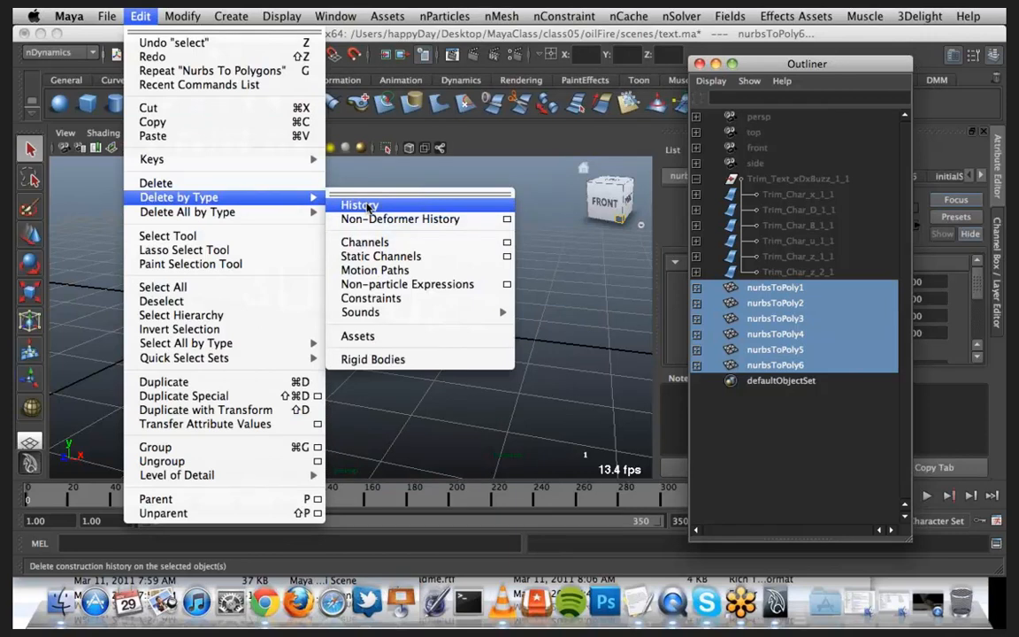
left_click(363, 205)
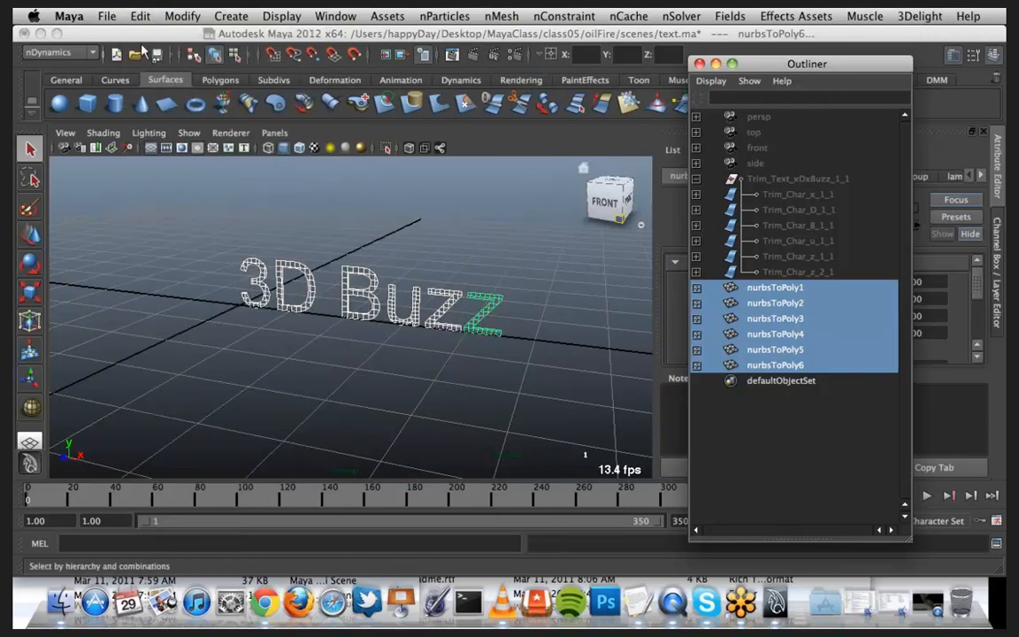
Step: Create a surface shatter effect on the six polygon letters with shard count 4, shards extruded 1.0, post operation Shapes and original surface Nothing
left_click(90, 54)
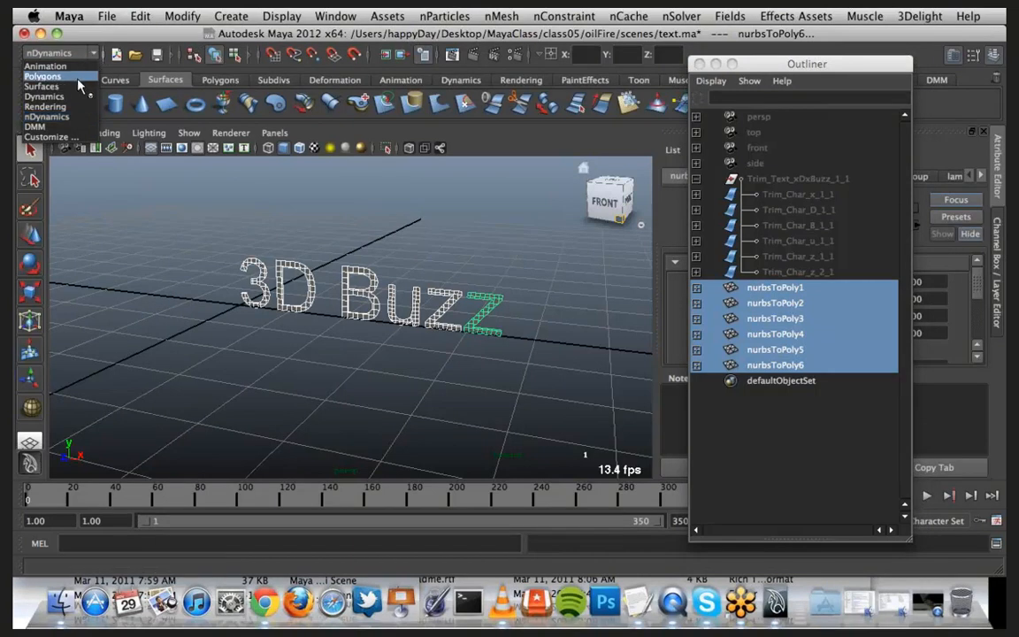
left_click(78, 100)
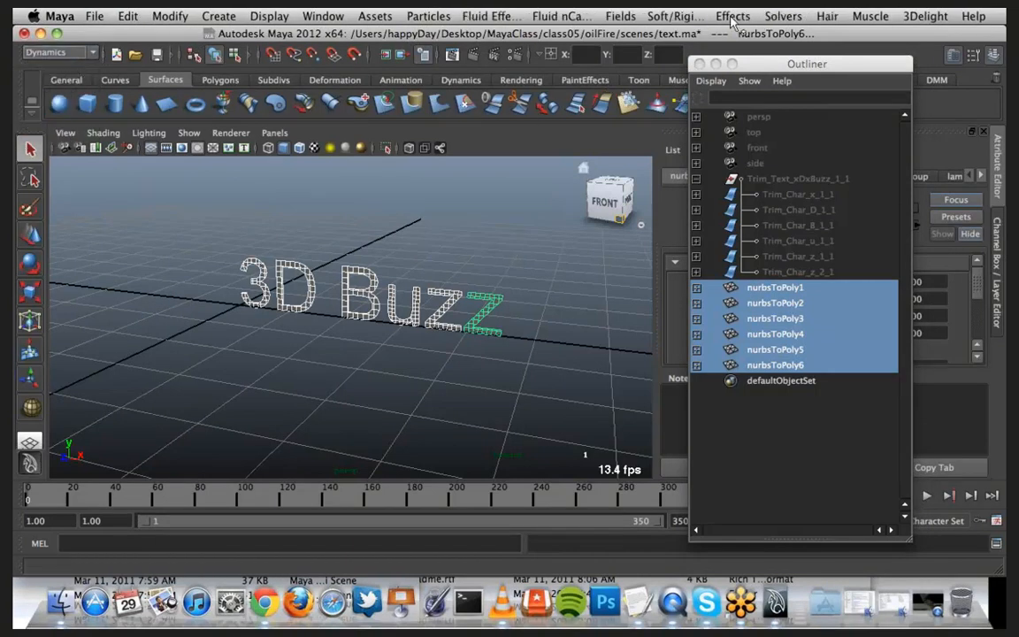
left_click(731, 17)
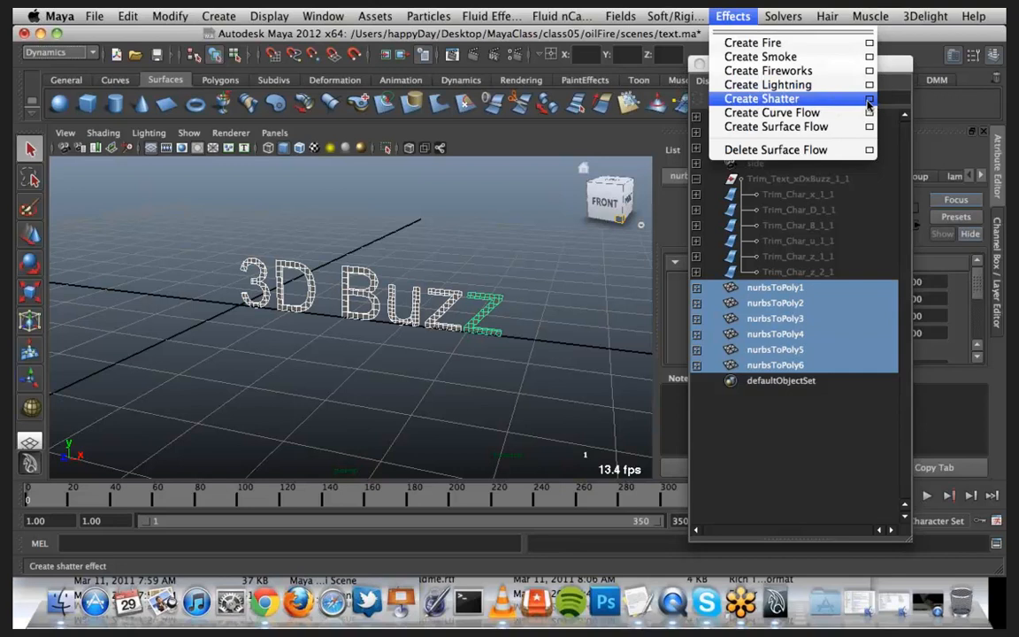
left_click(868, 105)
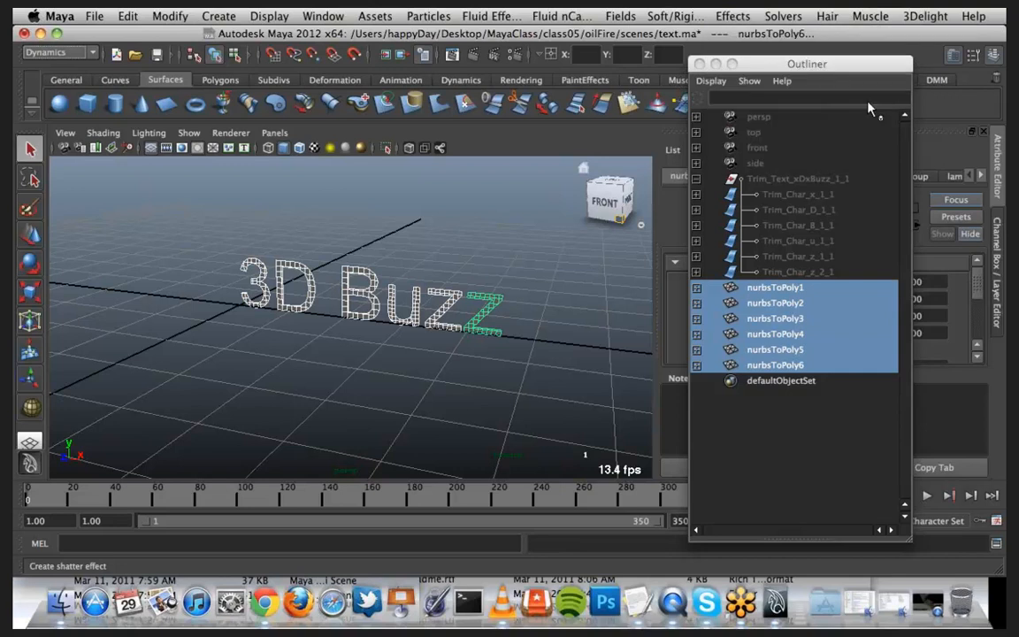
left_click_drag(835, 130, 913, 73)
left_click(736, 151)
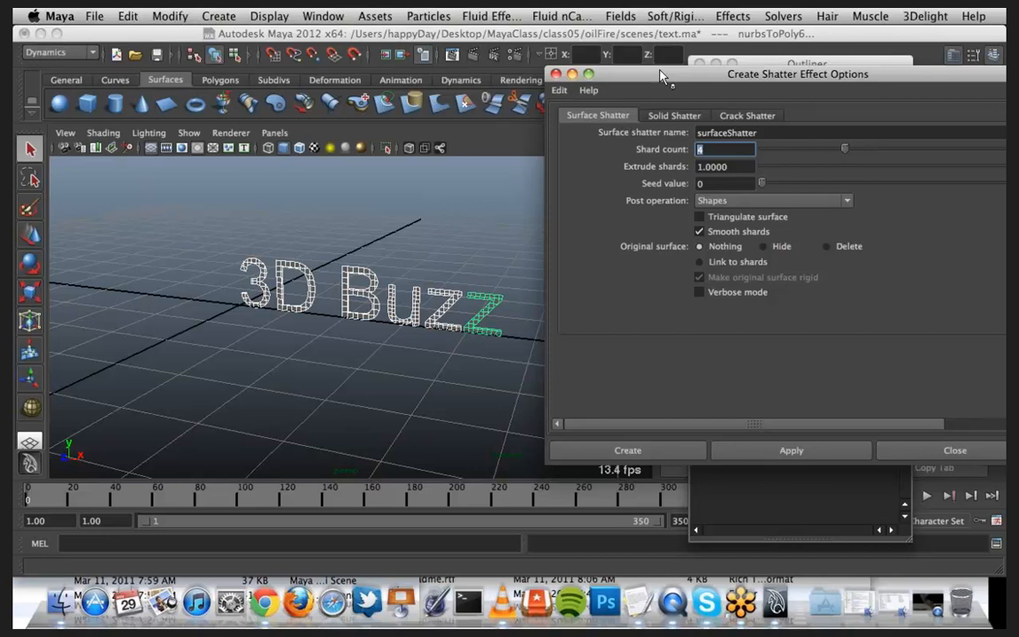
left_click_drag(658, 75, 613, 80)
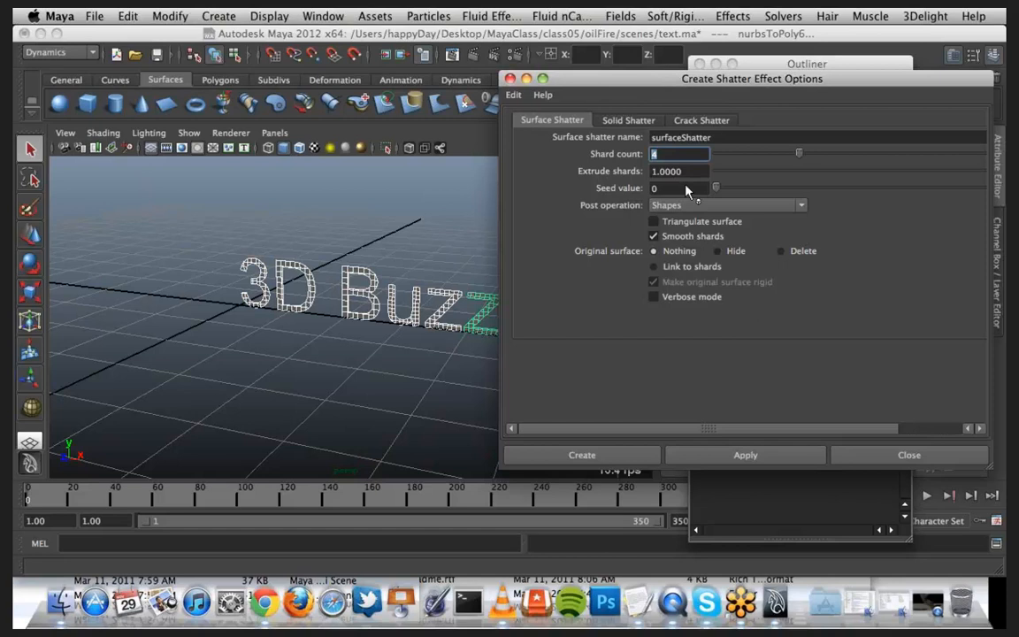
double_click(678, 156)
left_click(633, 458)
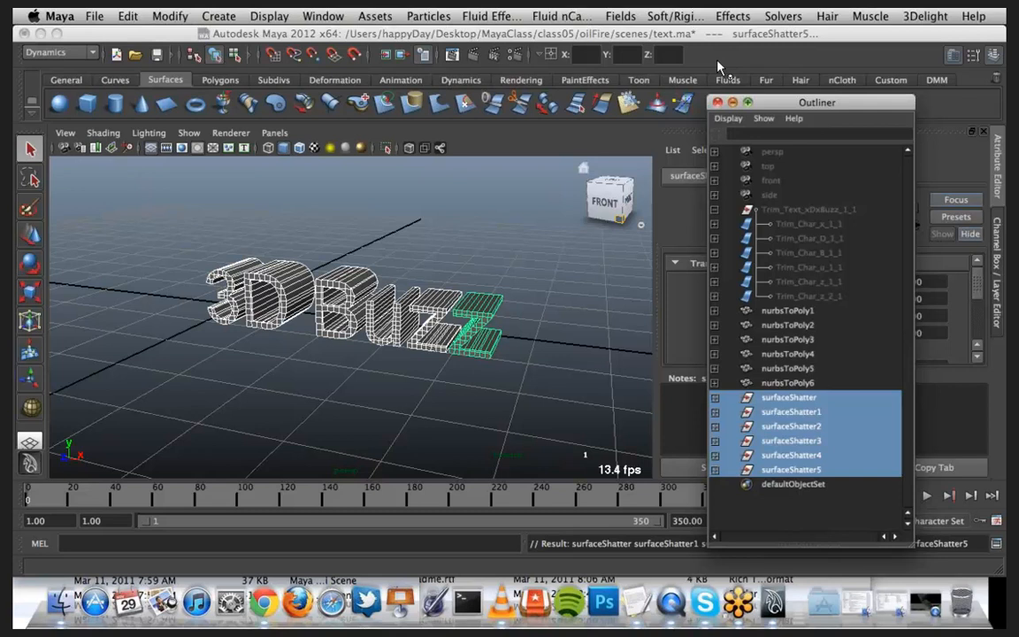
Step: Close the Outliner and show the shattered text shaded from a lower, closer viewpoint
left_click(699, 63)
mouse_move(357, 309)
left_mouse_down("alt")
mouse_move(418, 340)
mouse_move(455, 330)
mouse_move(422, 342)
mouse_move(395, 336)
left_mouse_up("alt")
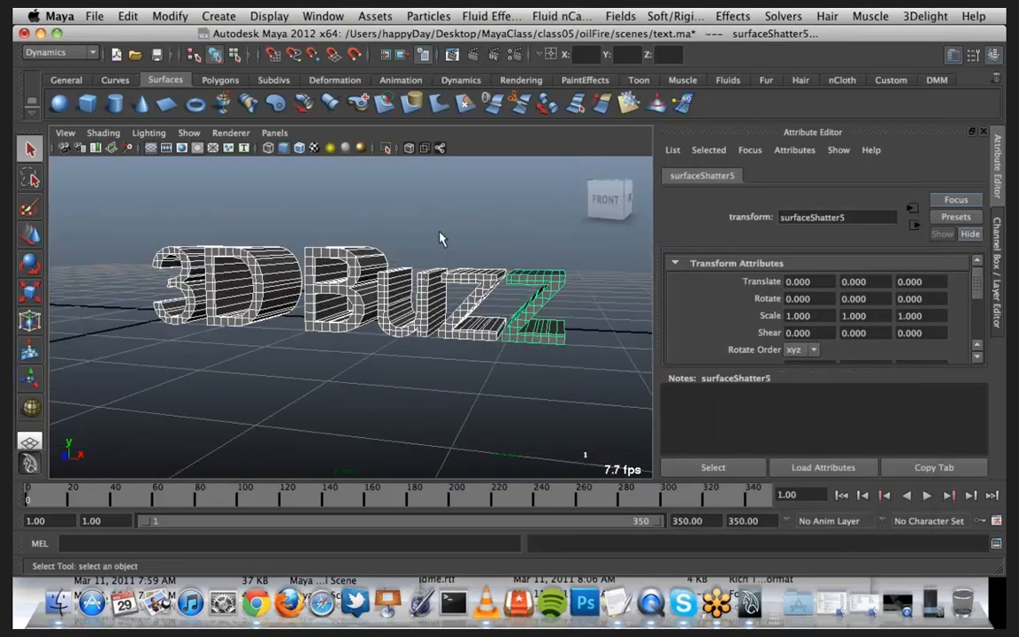
left_click(336, 257)
key("5")
Step: Select individual shards of the letters D, B, u and both z's to examine how each letter is divided
left_click(322, 252)
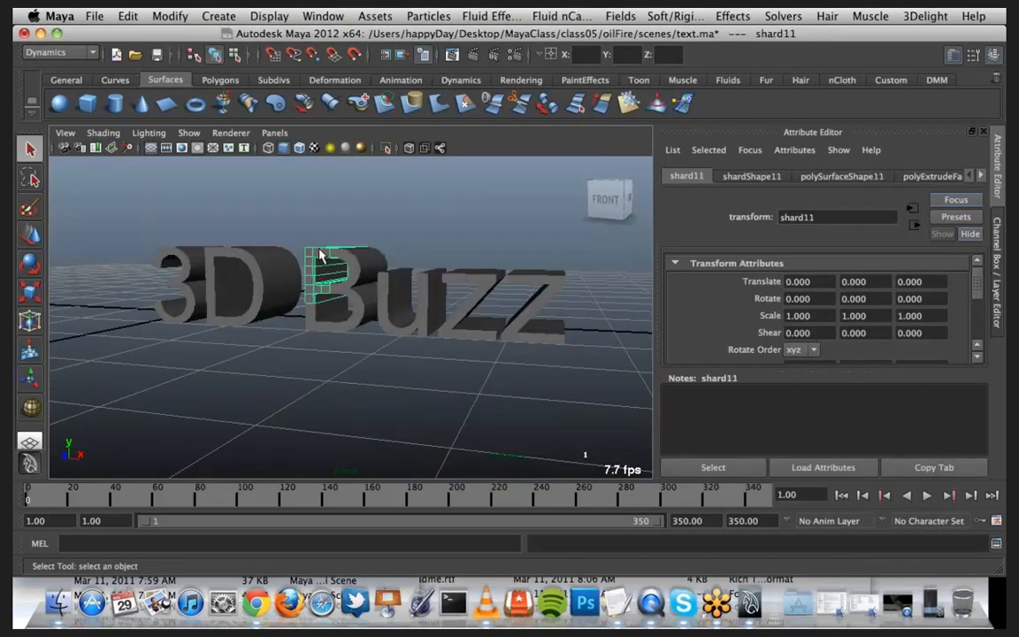
left_click(341, 316)
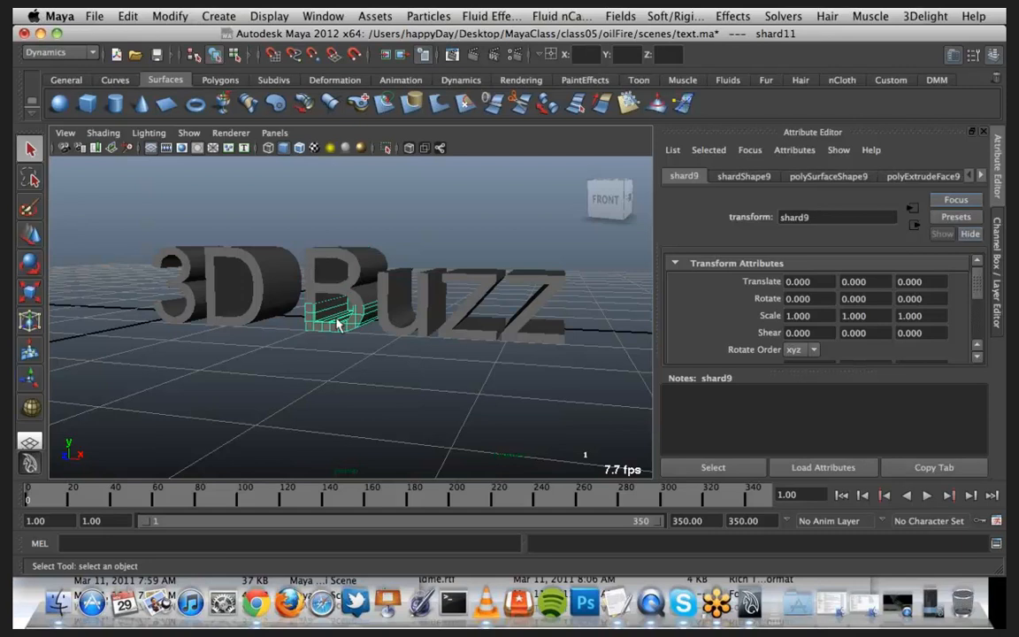
left_click(264, 294)
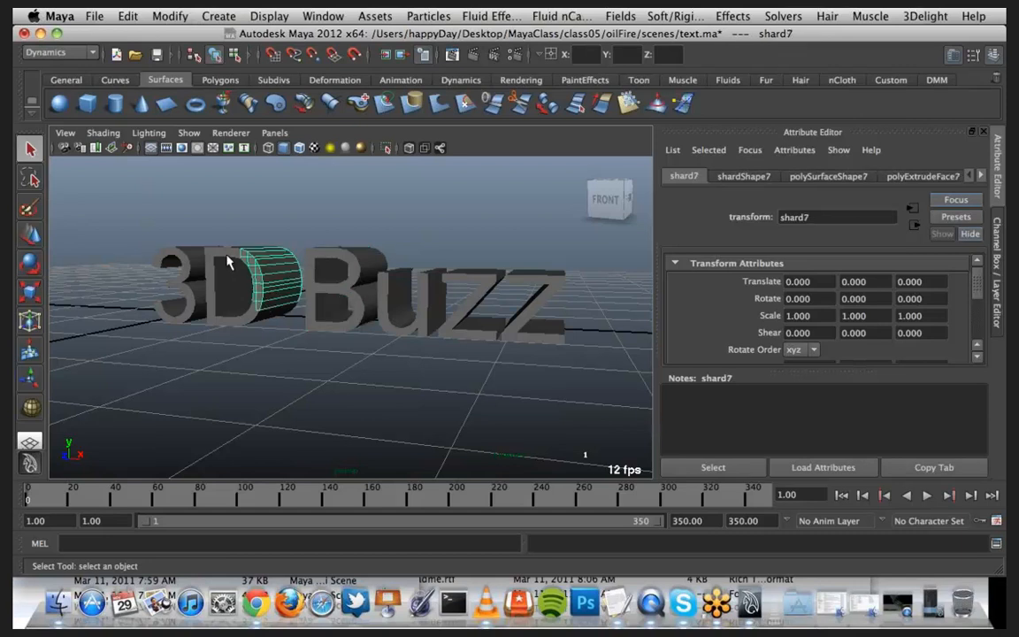
left_click(227, 262)
left_click(194, 232)
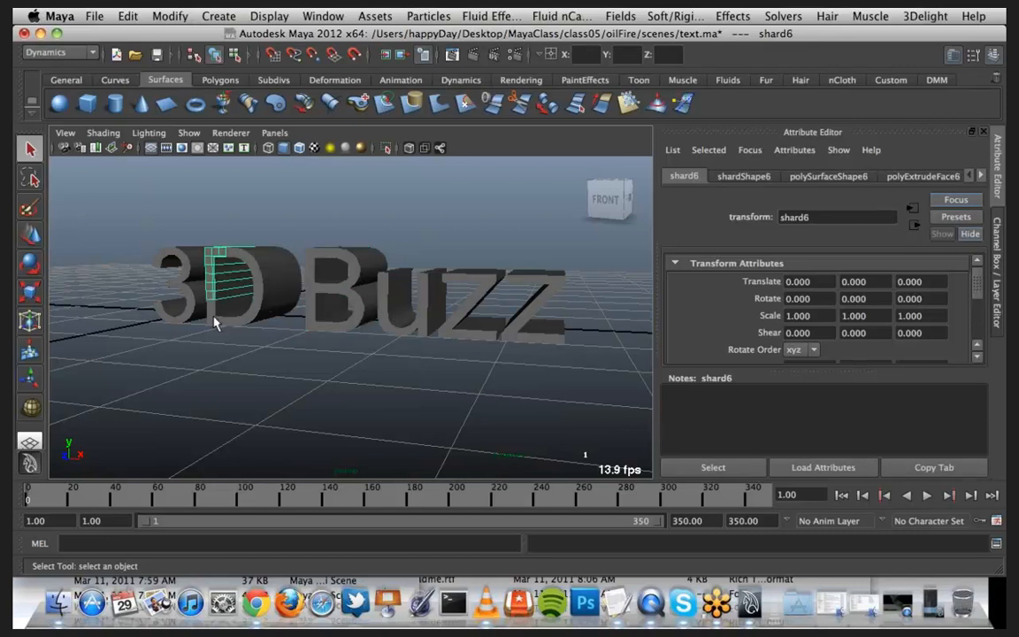
left_click(221, 318)
left_click(266, 292)
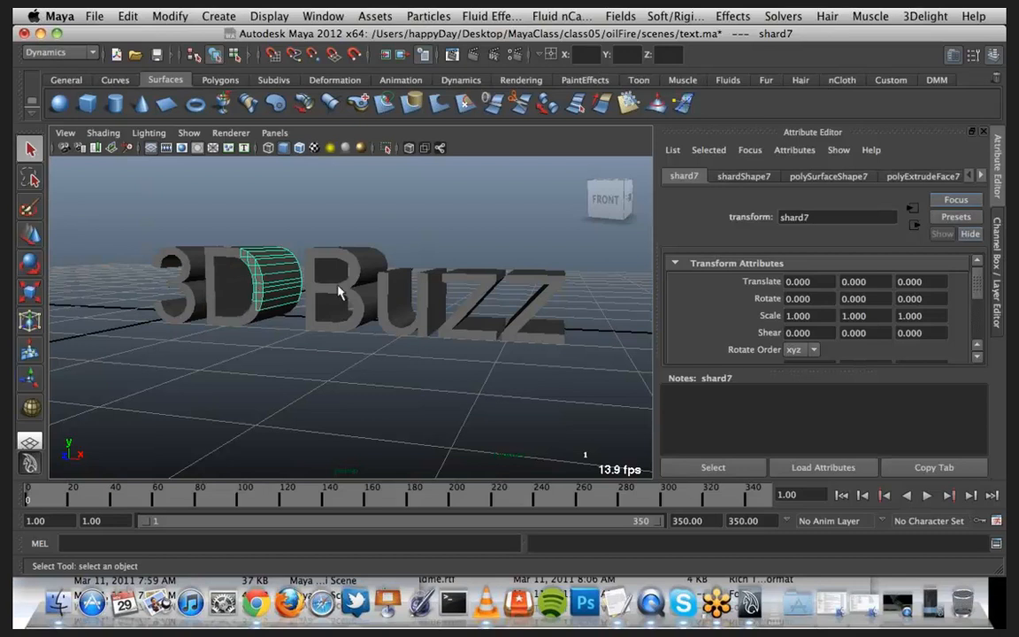
left_click(339, 273)
left_click(323, 262)
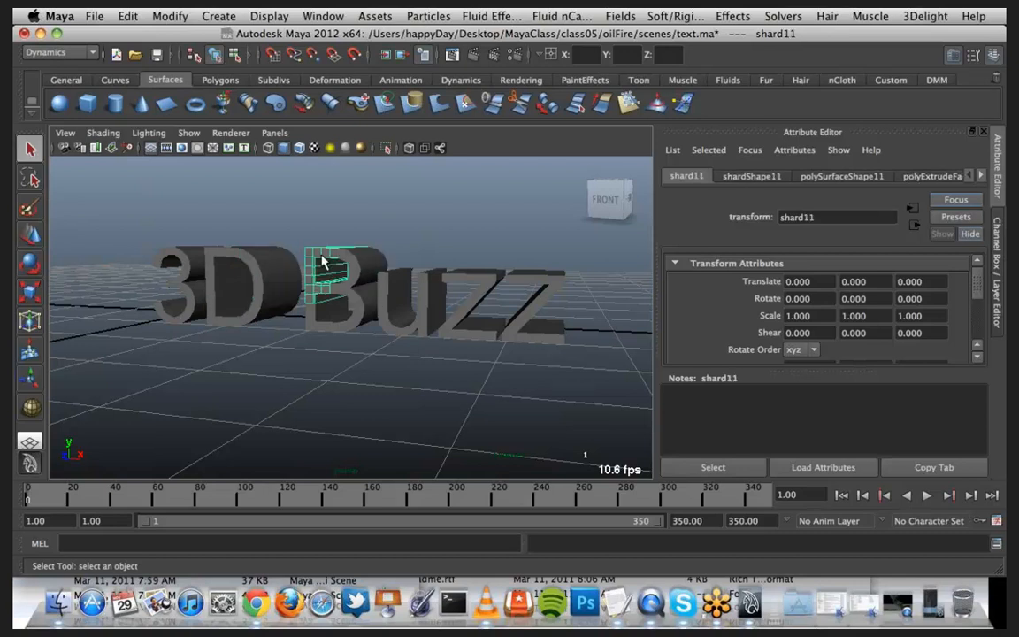
left_click(403, 320)
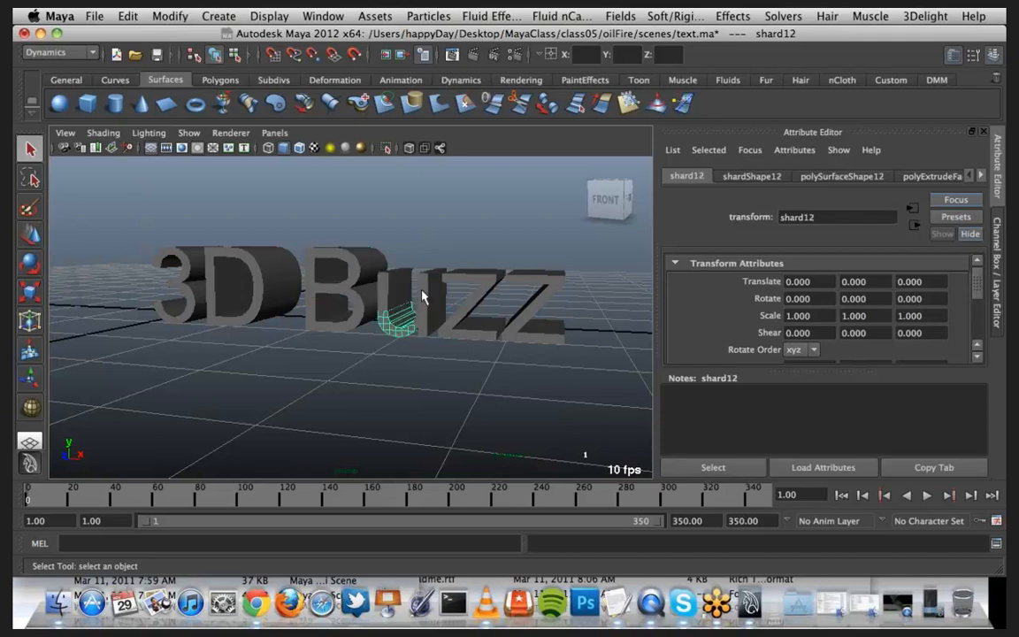
left_click(422, 292)
left_click(458, 310)
left_click(478, 282)
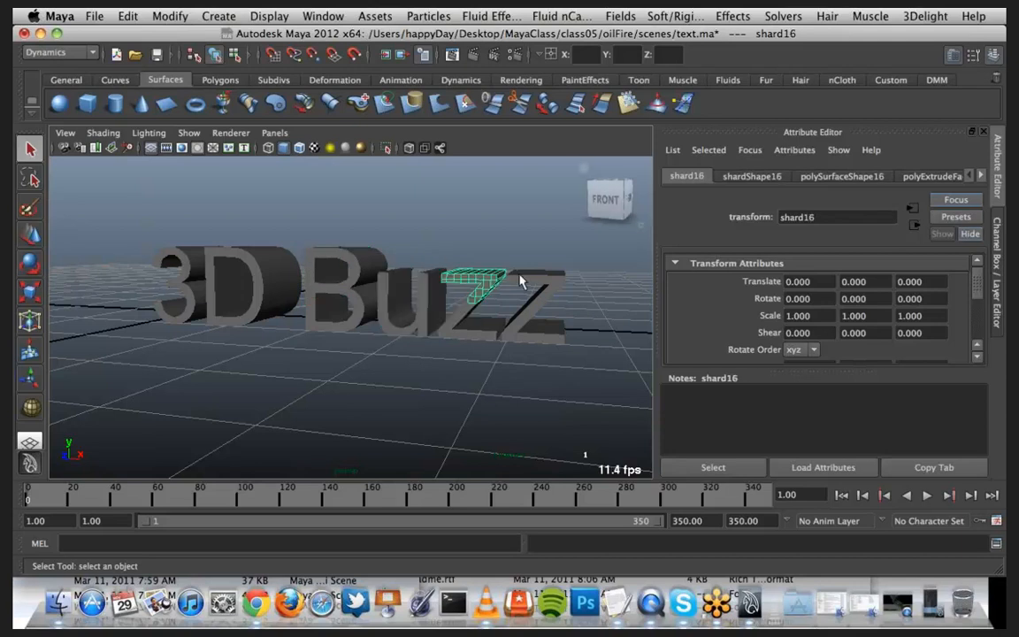
left_click(522, 279)
left_click(547, 286)
left_click(528, 308)
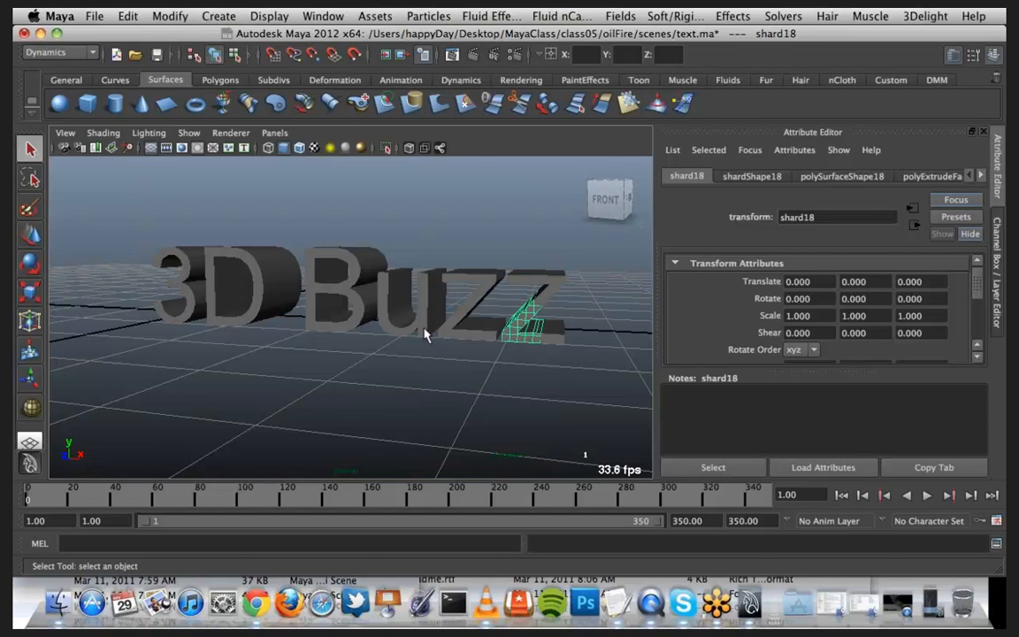
Step: Try scaling all pieces of the text up uniformly together, and undo the scaling
scroll(425, 329, "down", 2)
left_click_drag(209, 262, 490, 352)
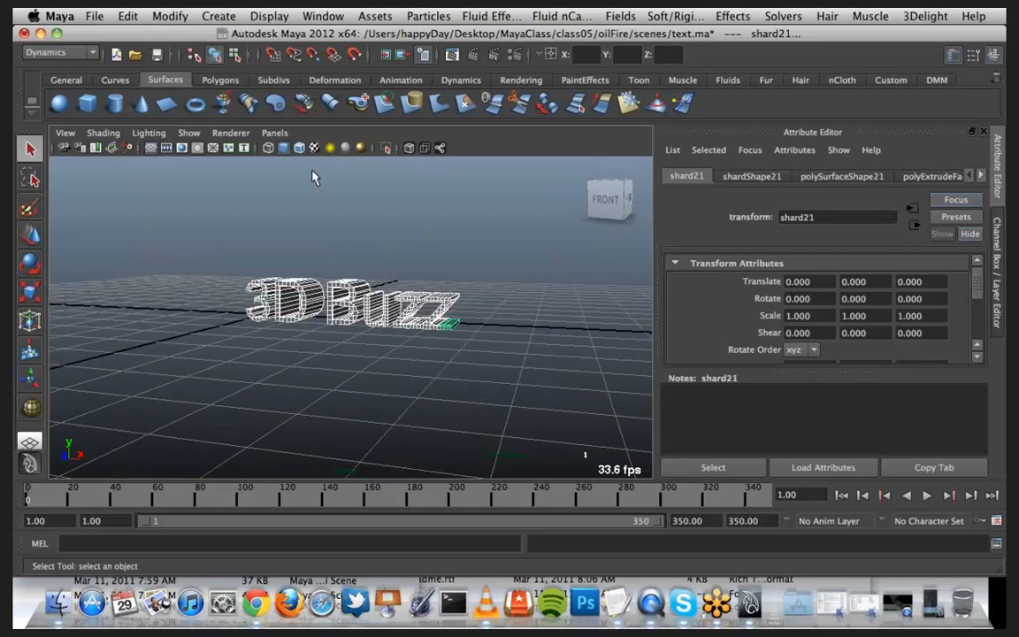
key("r")
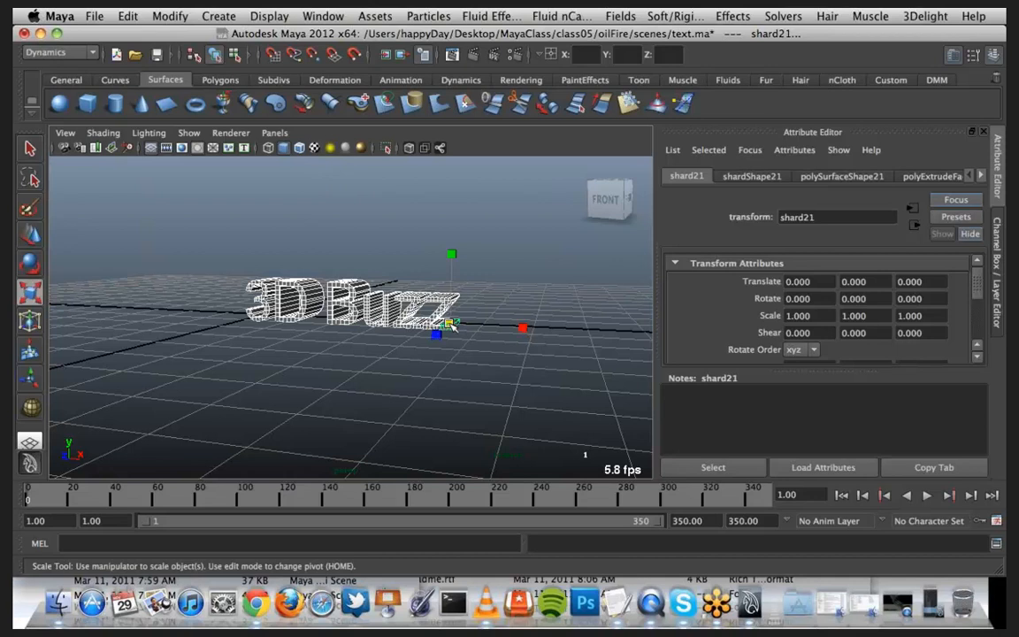
left_click_drag(449, 324, 455, 326)
key("z")
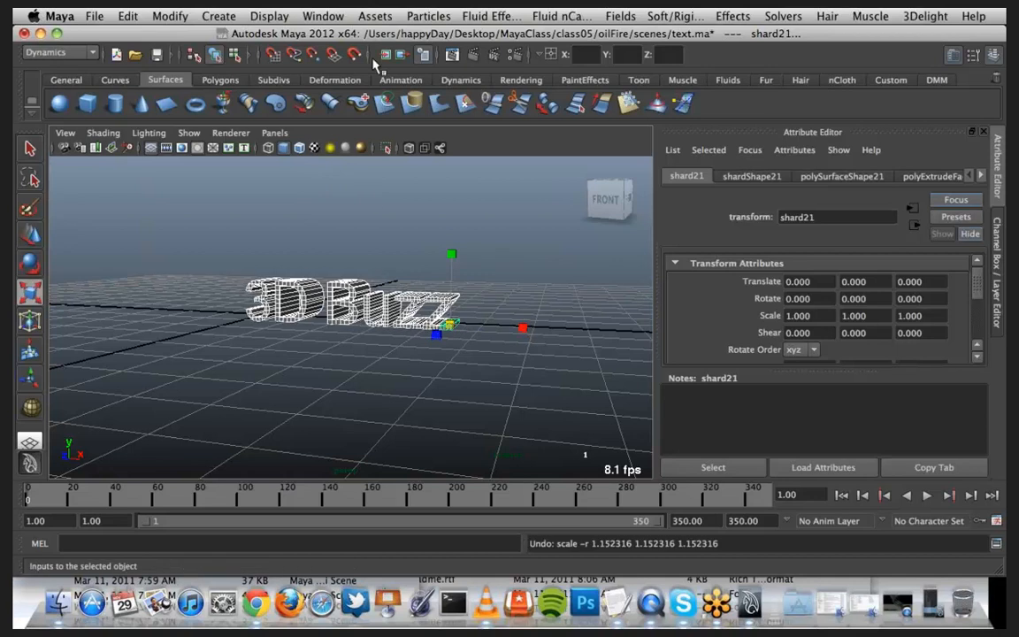
Step: Reopen the Outliner and hide the original polygon letters nurbsToPoly1 to nurbsToPoly6
left_click(318, 16)
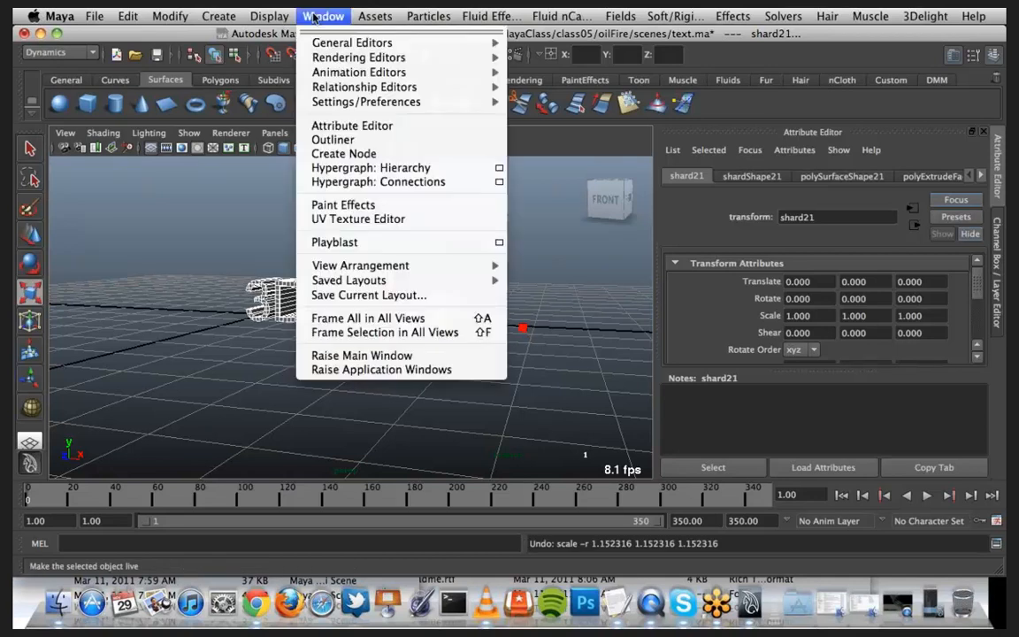
left_click(364, 140)
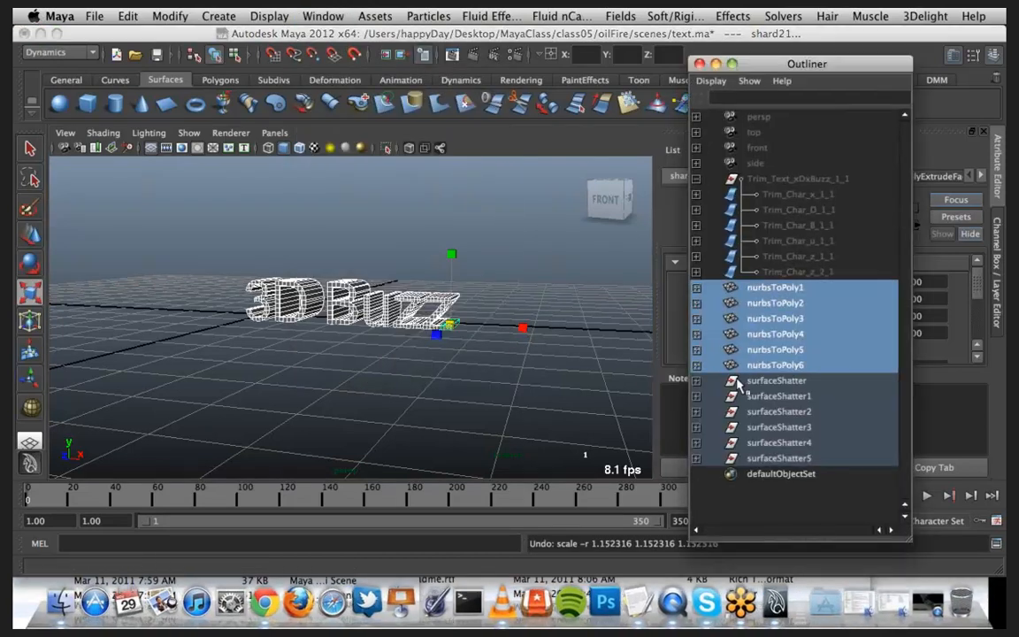
left_click(760, 367)
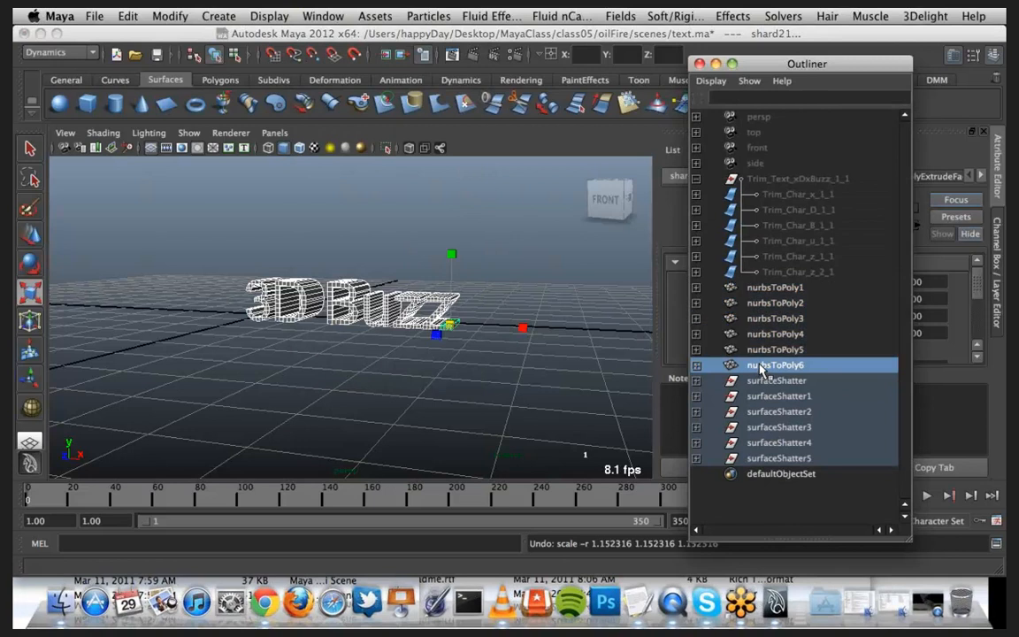
left_click(790, 289, "shift")
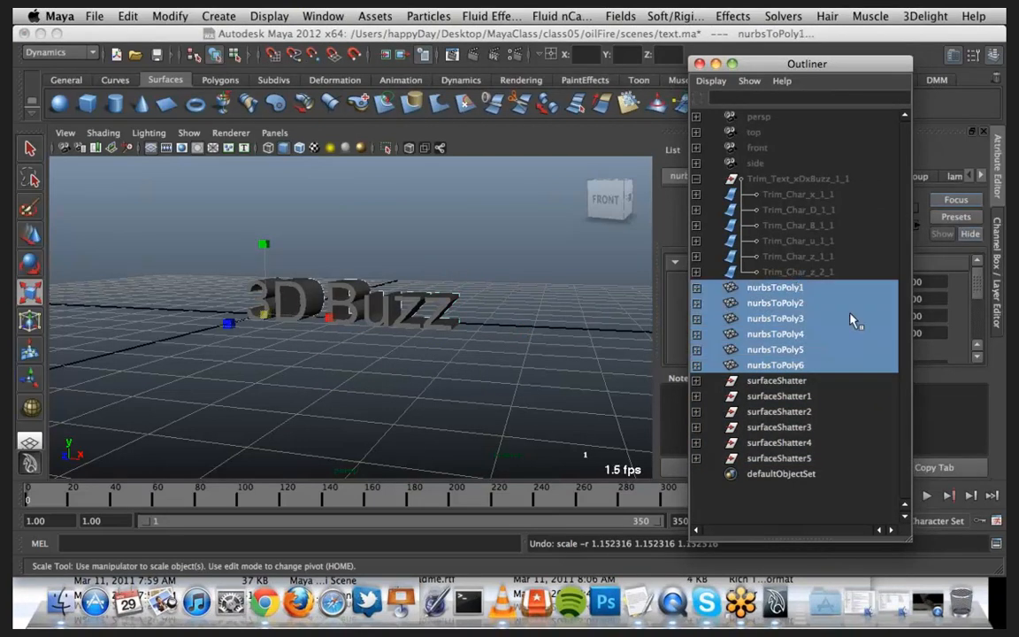
key("ctrl+h")
Step: Expand all six shatter groups, surfaceShatter to surfaceShatter5, so that their individual shards are listed
left_click(815, 382)
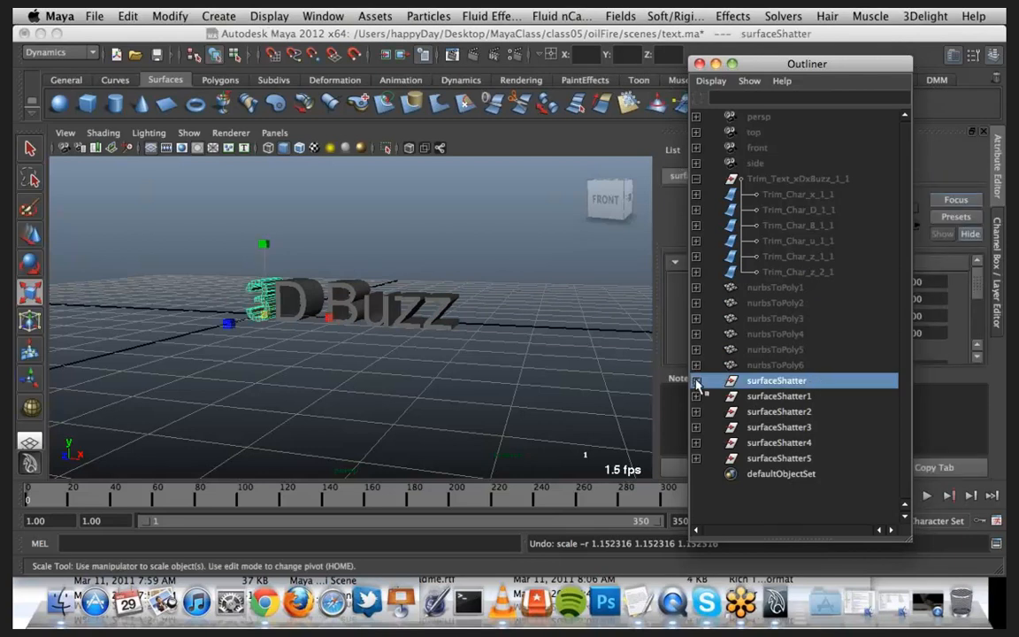
left_click(696, 459)
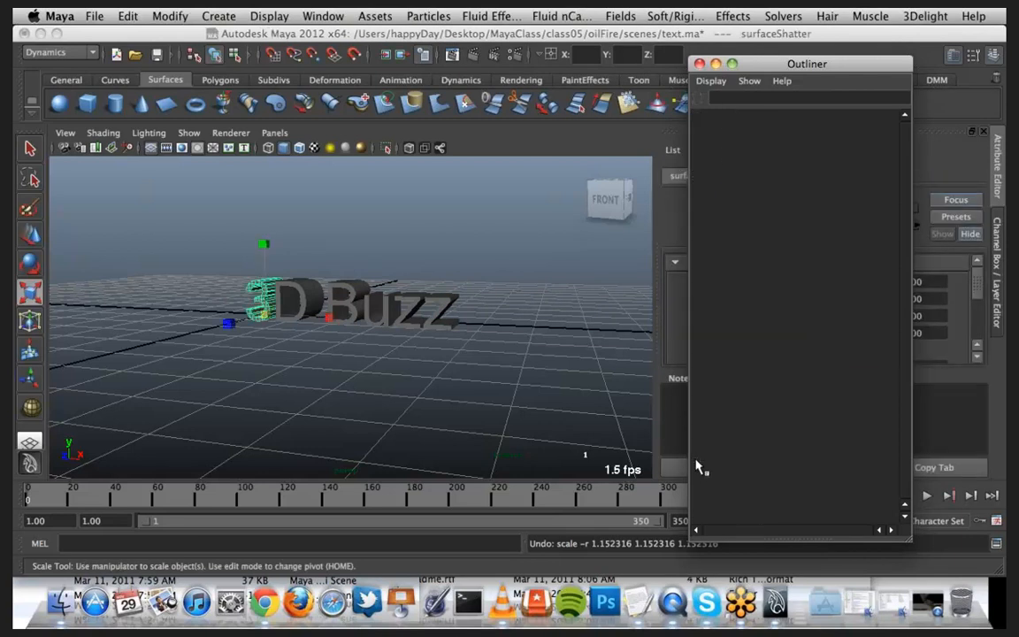
left_click(697, 428)
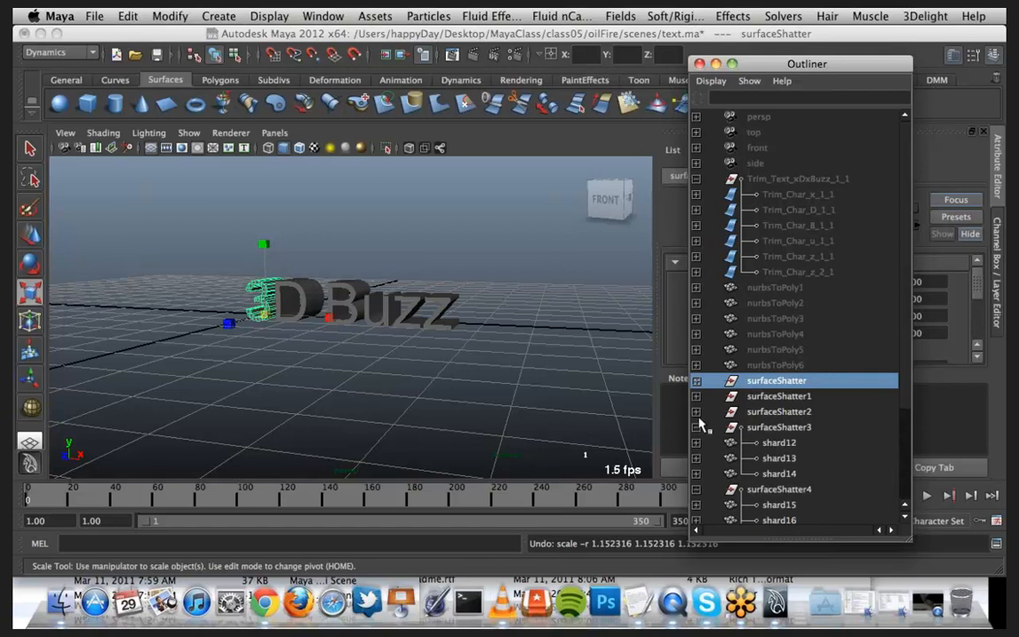
left_click(696, 411)
left_click(696, 396)
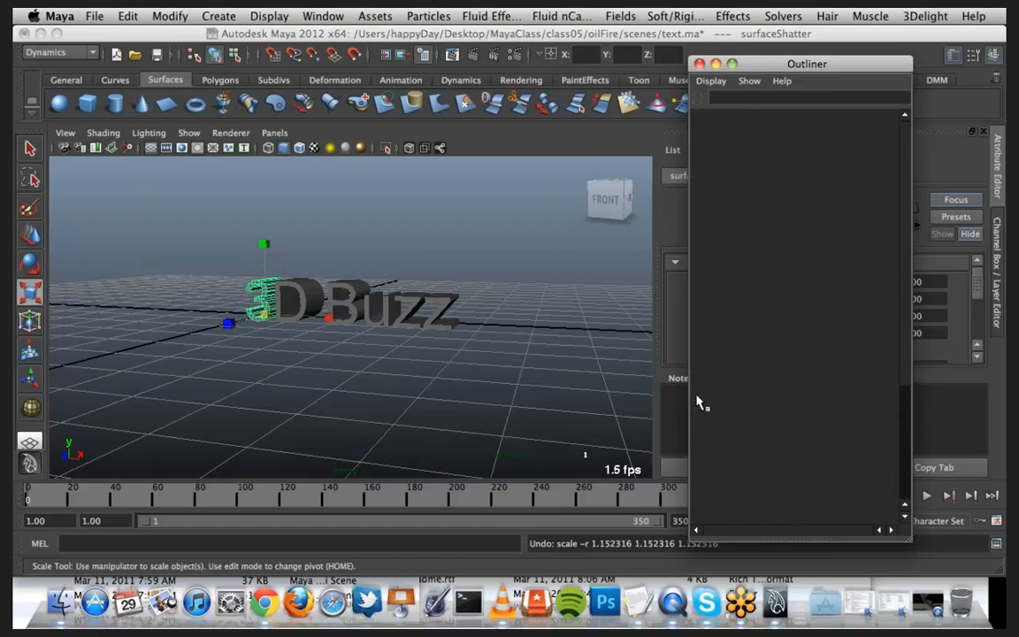
scroll(818, 414, "down", 8)
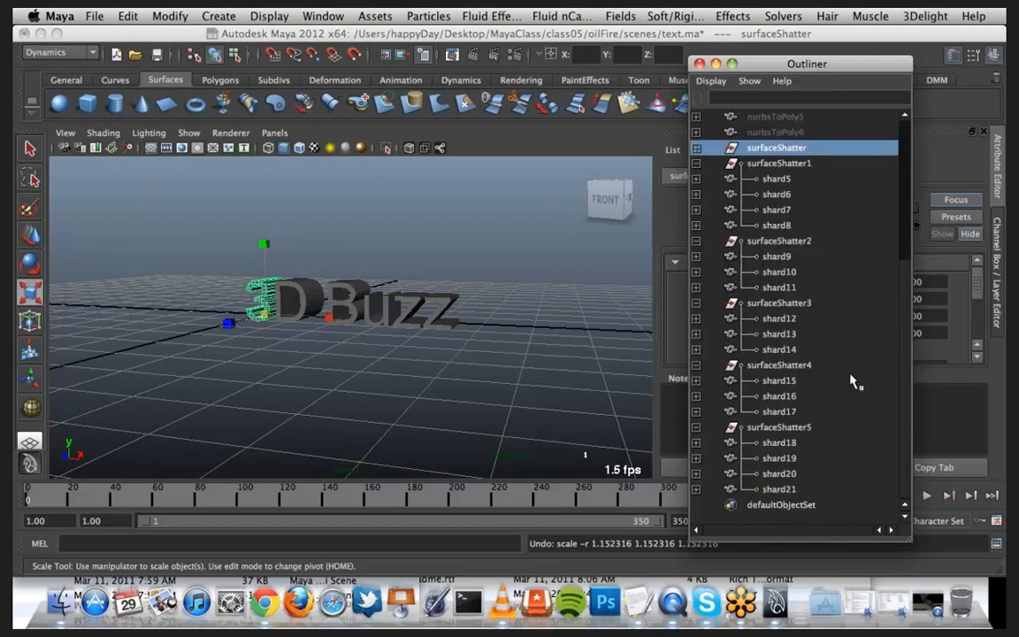
left_click(696, 148)
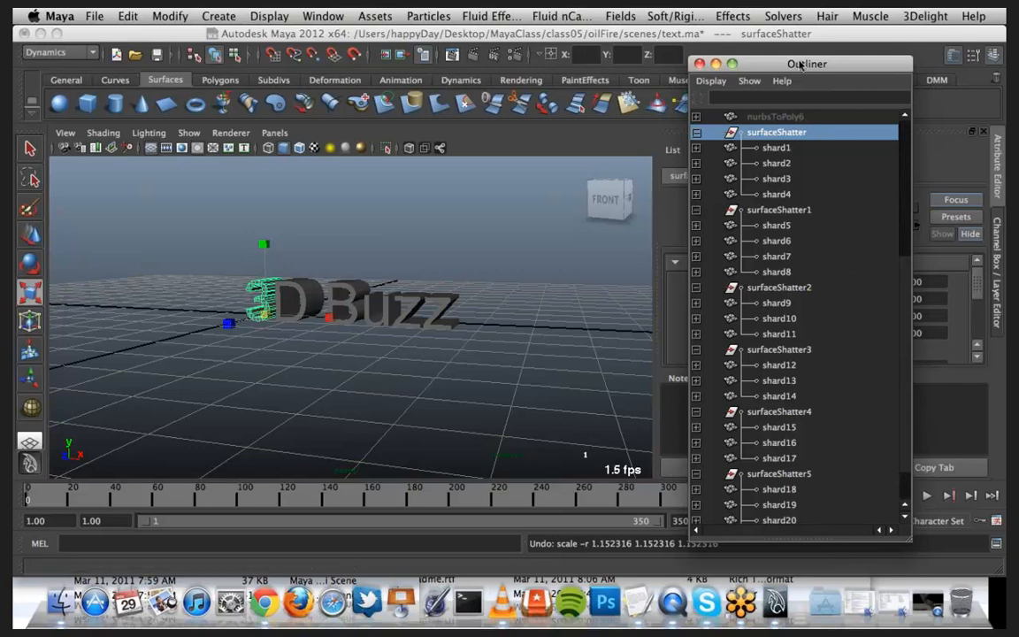
Step: Review the Extrude shards setting in the surface shatter options and close the options without creating another shatter
left_click_drag(800, 70, 789, 146)
left_click(100, 53)
left_click(99, 55)
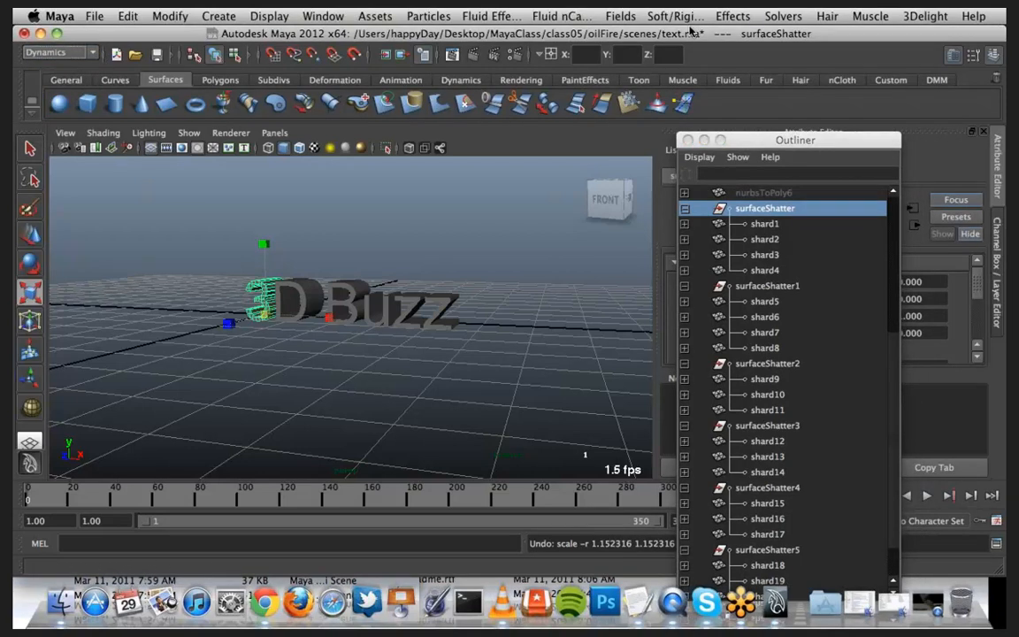
left_click(747, 20)
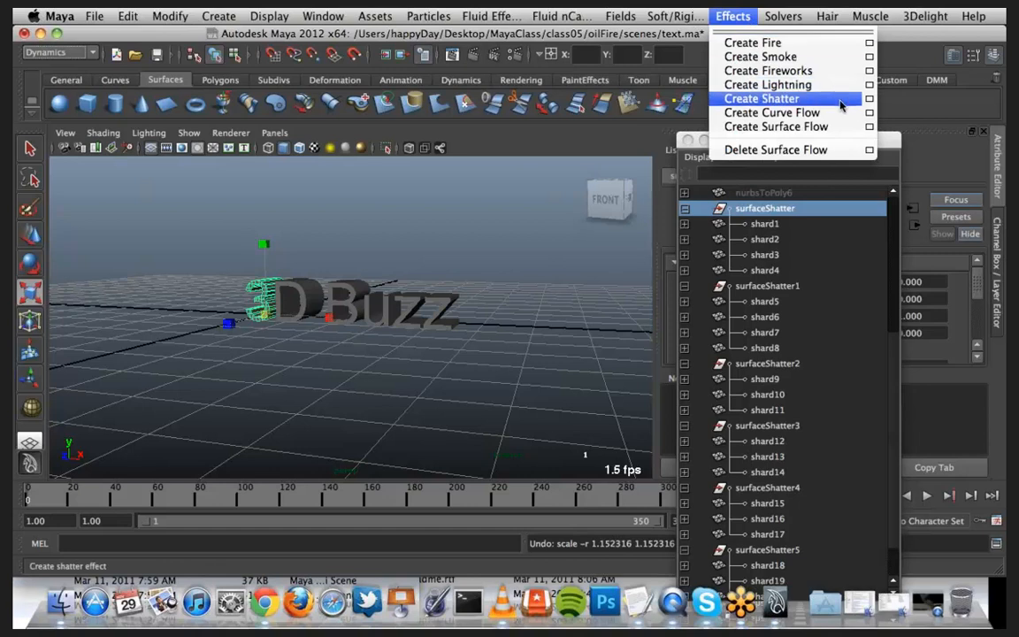
left_click(868, 99)
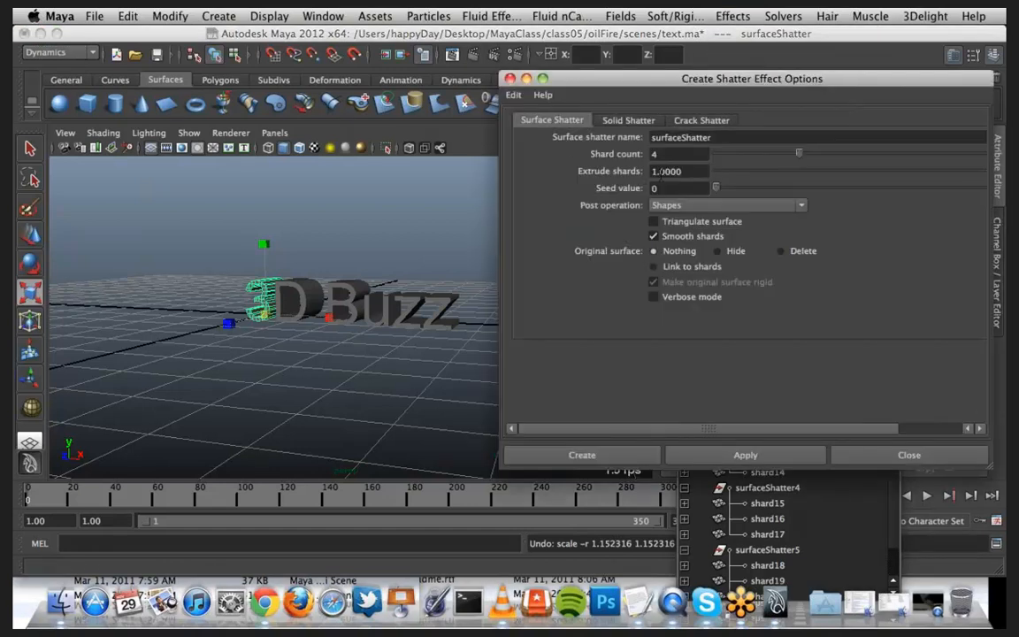
double_click(654, 171)
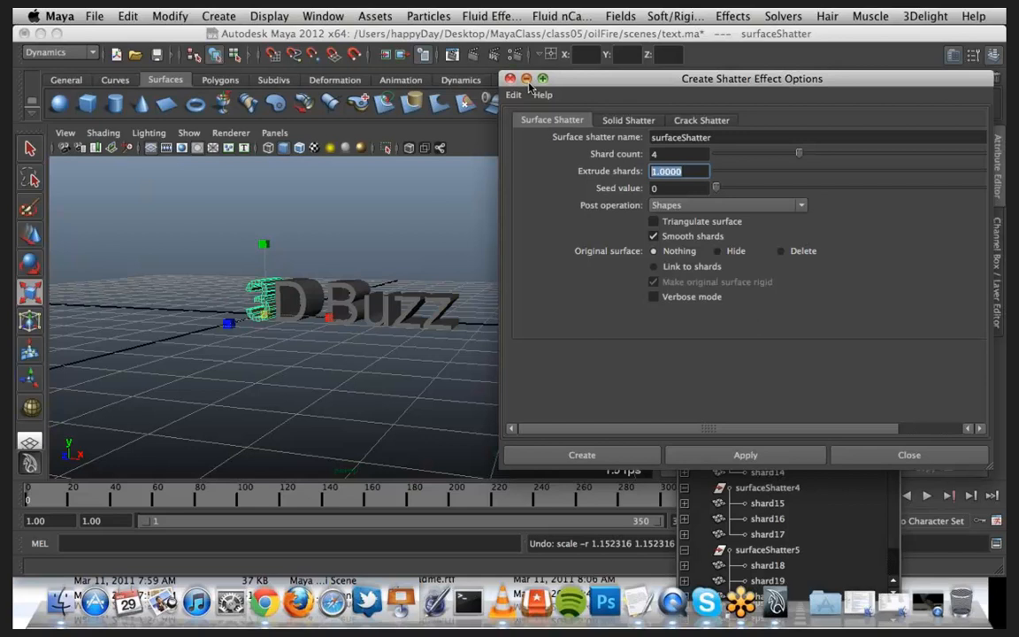
left_click(938, 453)
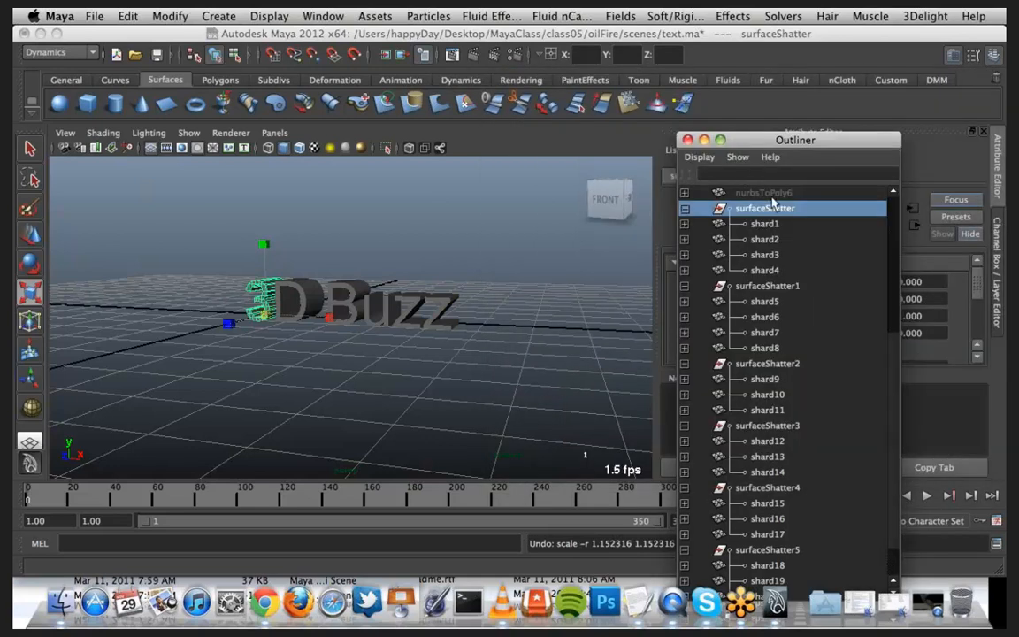
Step: Select all shards of the text and raise them about 2.46 units in Y above the grid, then minimize the Outliner
left_click_drag(209, 252, 474, 347)
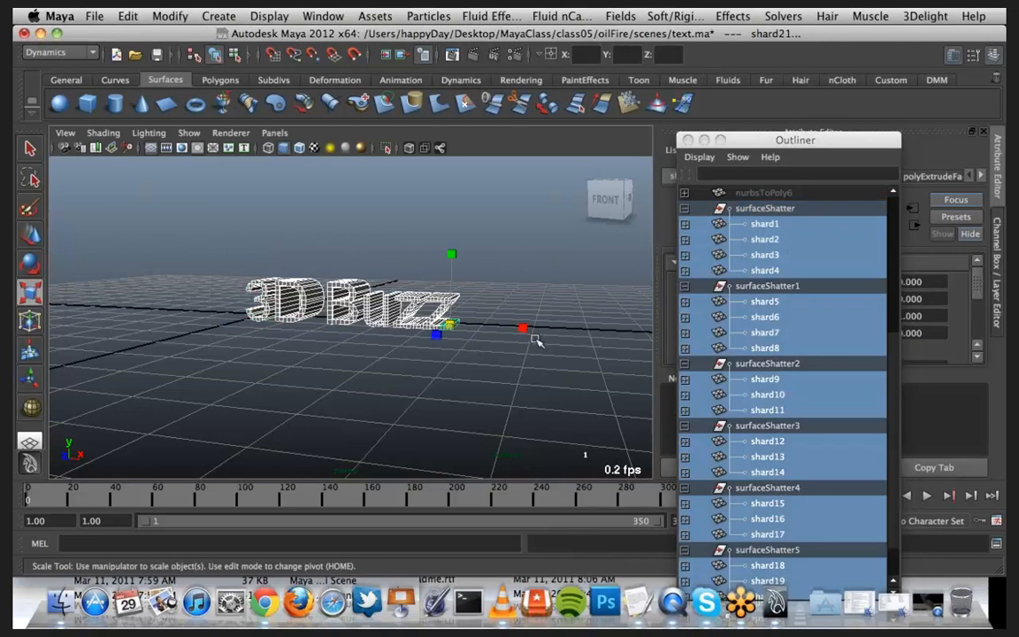
key("w")
left_click_drag(451, 273, 456, 157)
left_click_drag(501, 263, 508, 353, "alt")
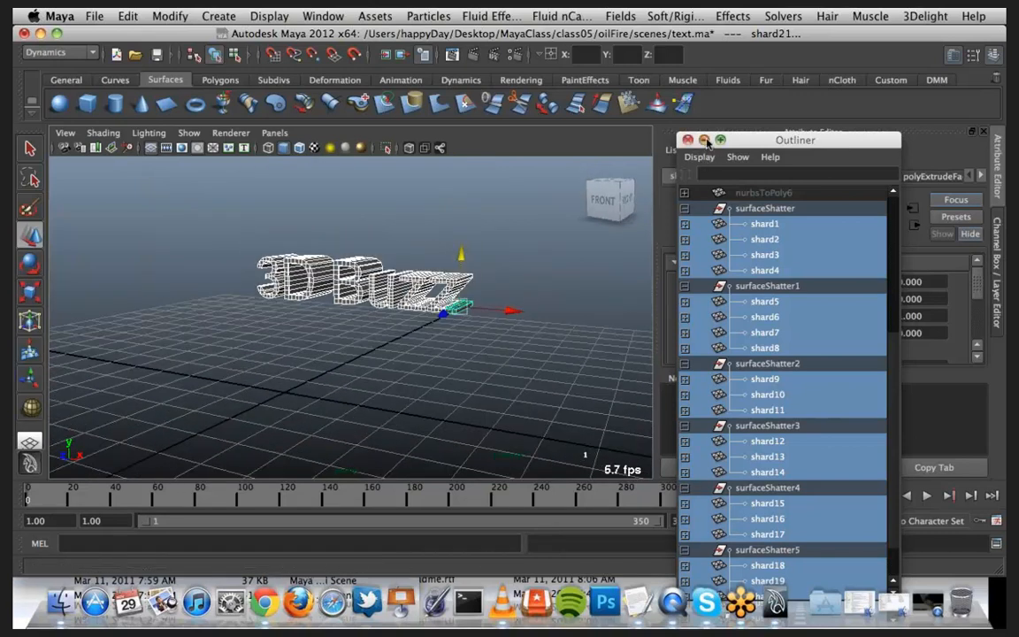
left_click(704, 139)
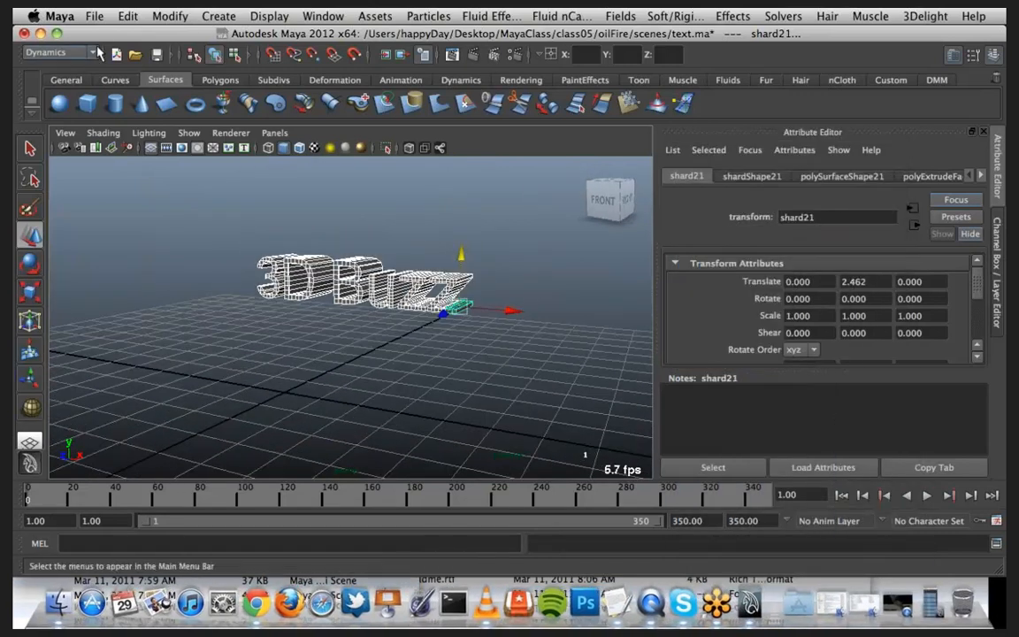
Step: Switch to the nDynamics menu set and convert the selected shards to nCloth objects
left_click(99, 53)
left_click(71, 120)
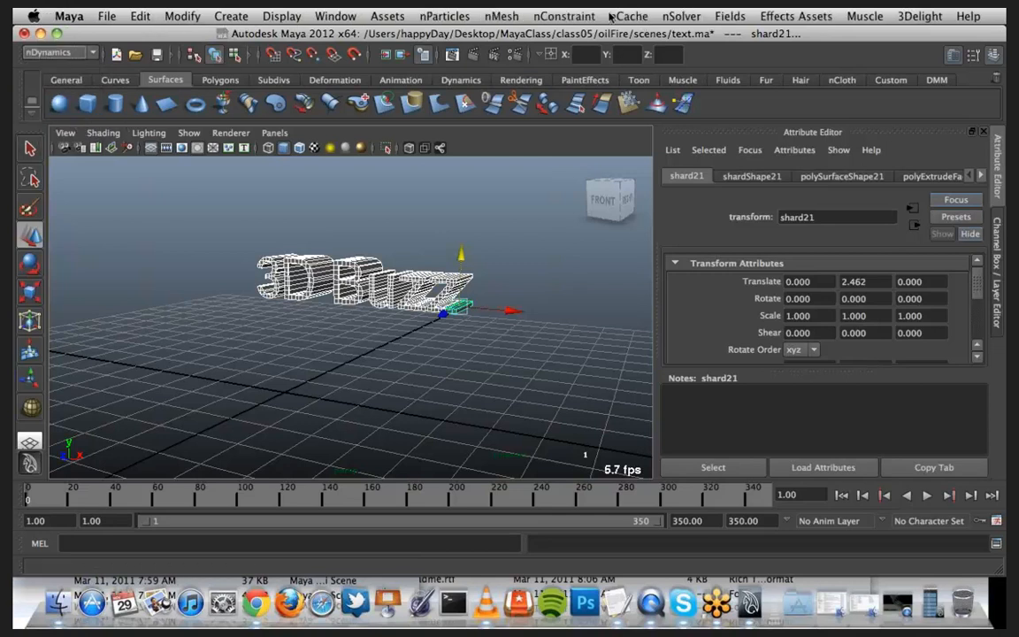
left_click(500, 18)
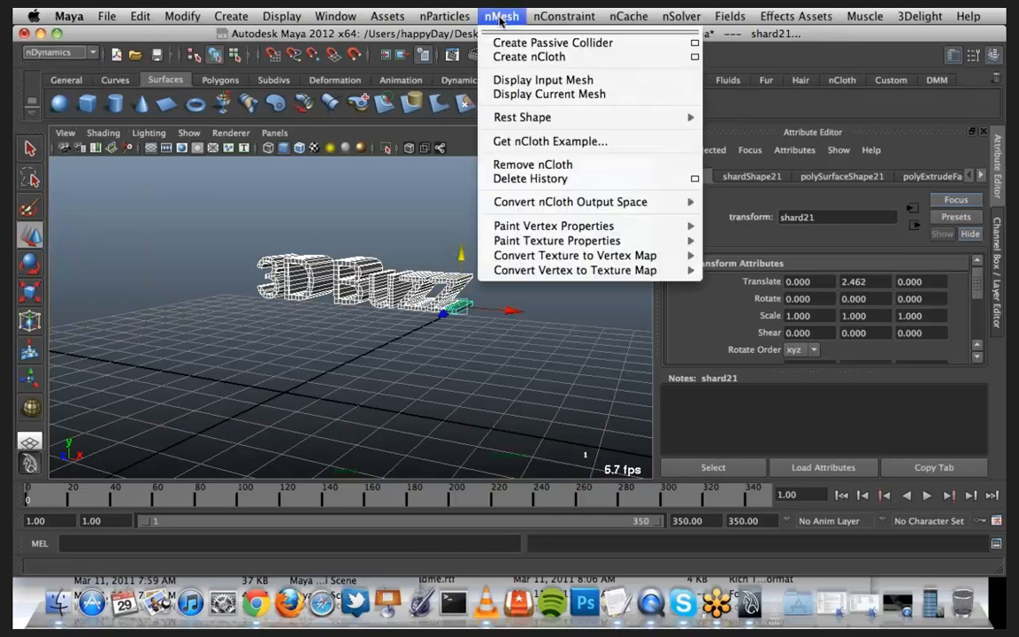
left_click(542, 58)
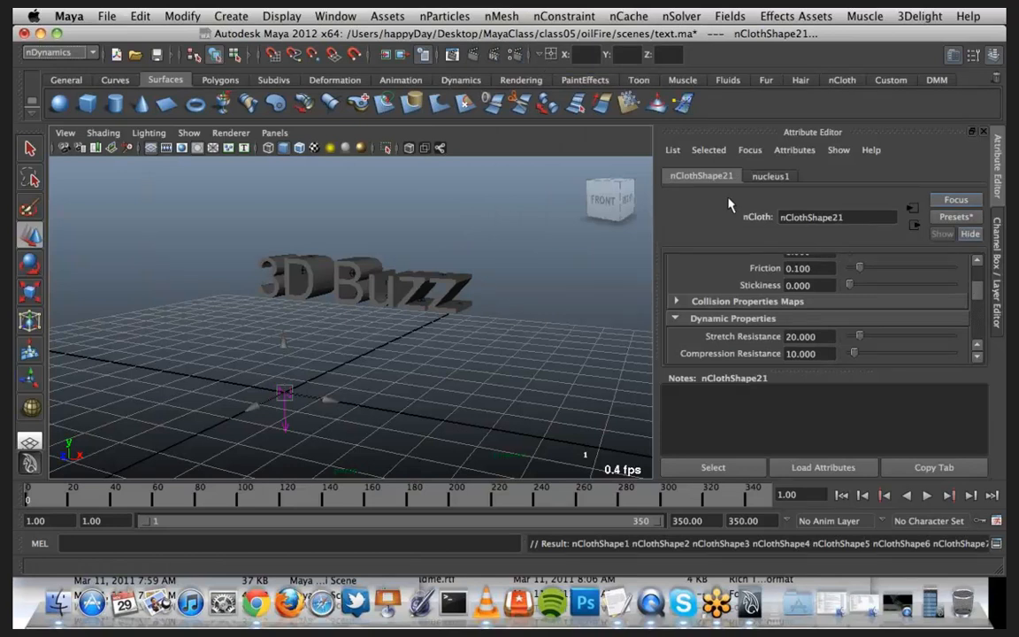
Step: Enable Use Plane in the Ground Plane settings of nucleus1
left_click(769, 176)
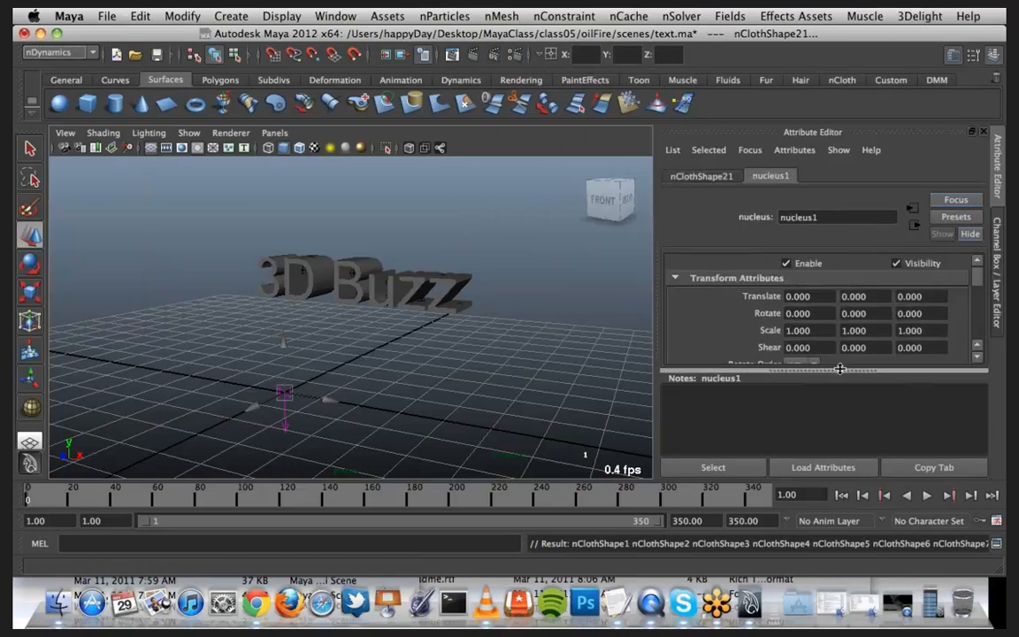
left_click_drag(839, 371, 832, 446)
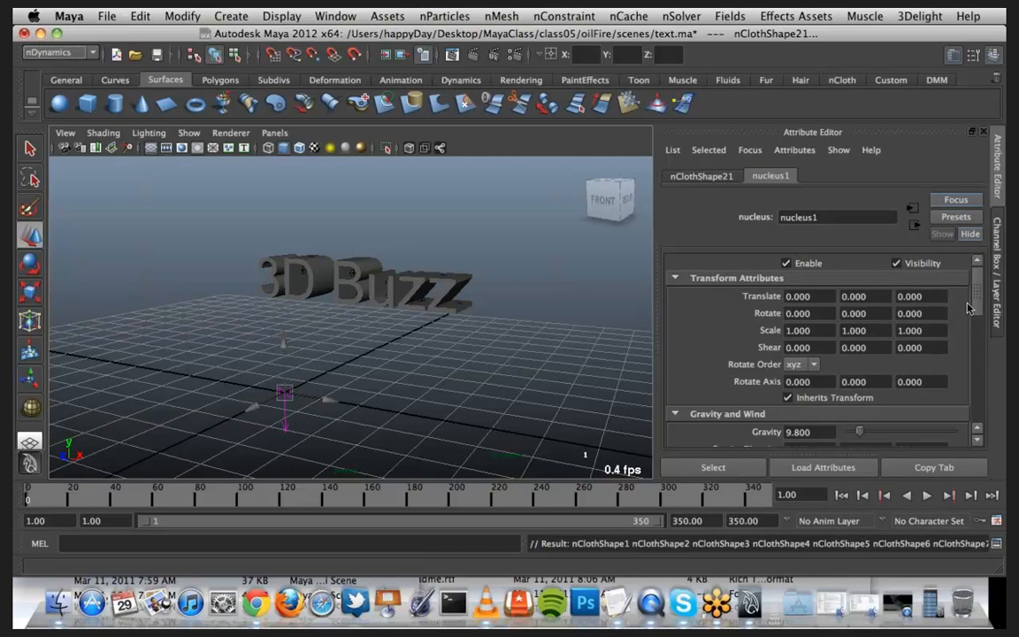
left_click_drag(982, 301, 975, 335)
scroll(870, 348, "down", 5)
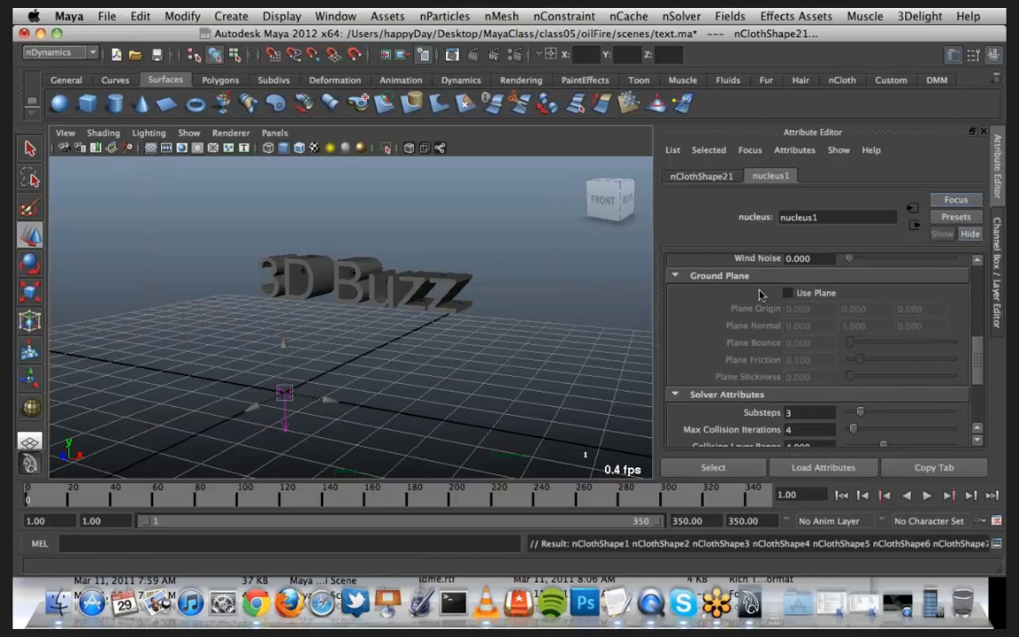
left_click(788, 294)
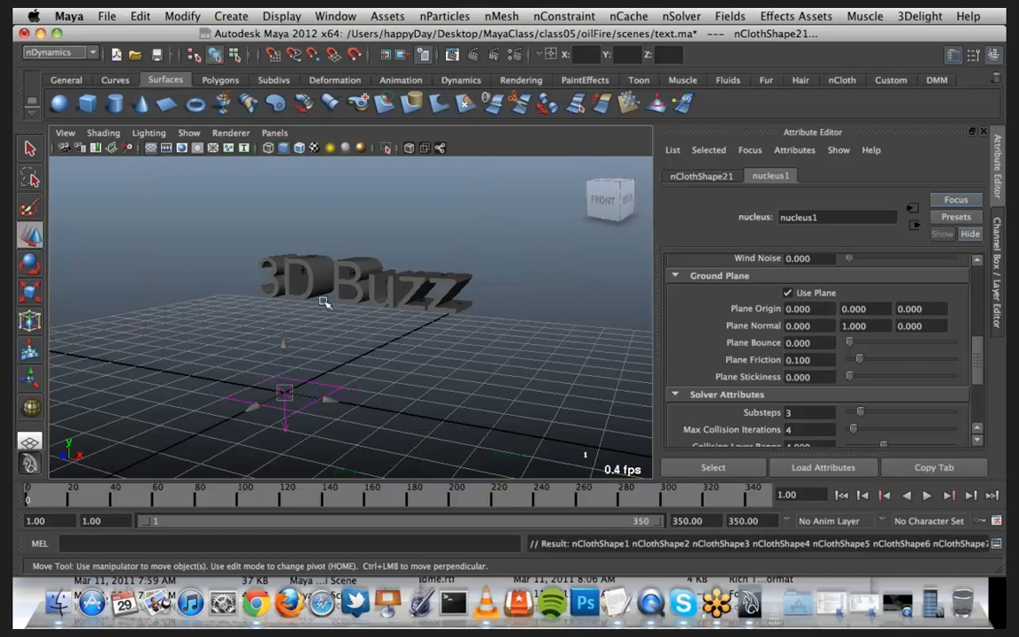
Step: Select all the nCloth shards and replace their settings with the plasticShell preset
left_click_drag(244, 231, 486, 323)
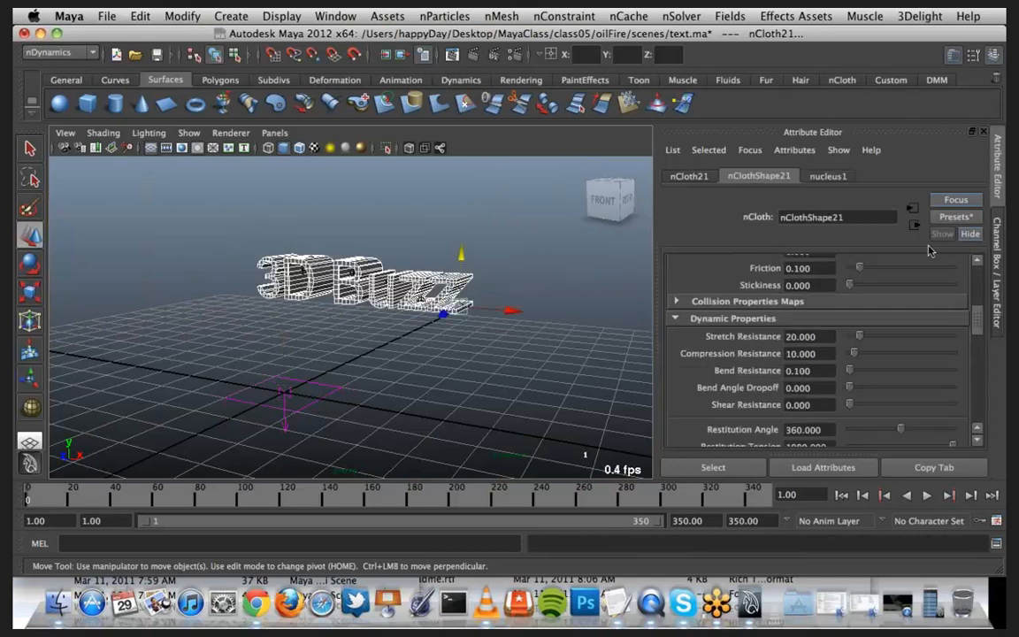
left_click(970, 221)
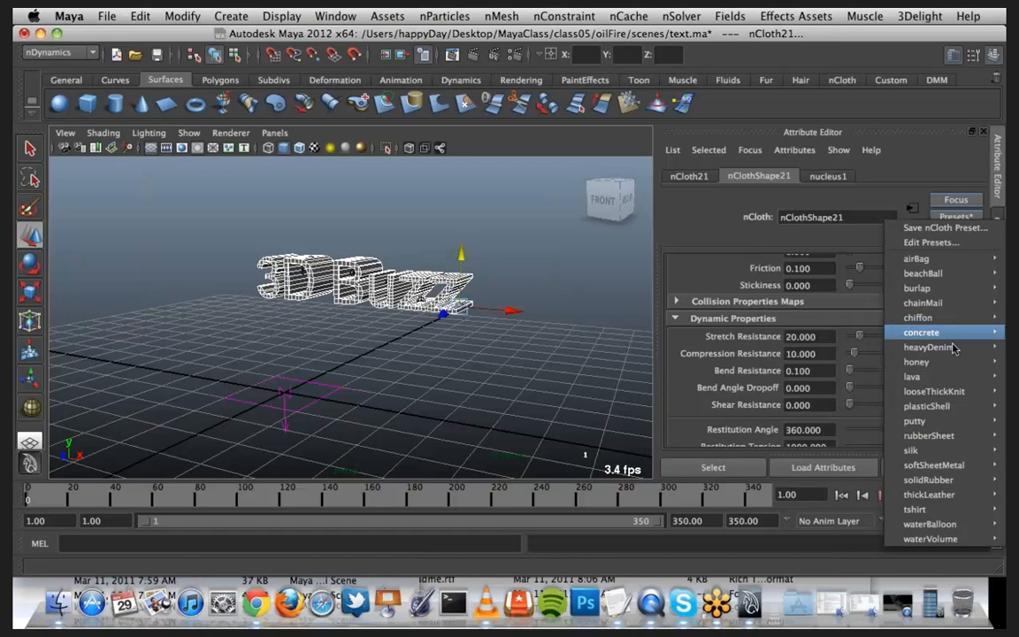
mouse_move(939, 409)
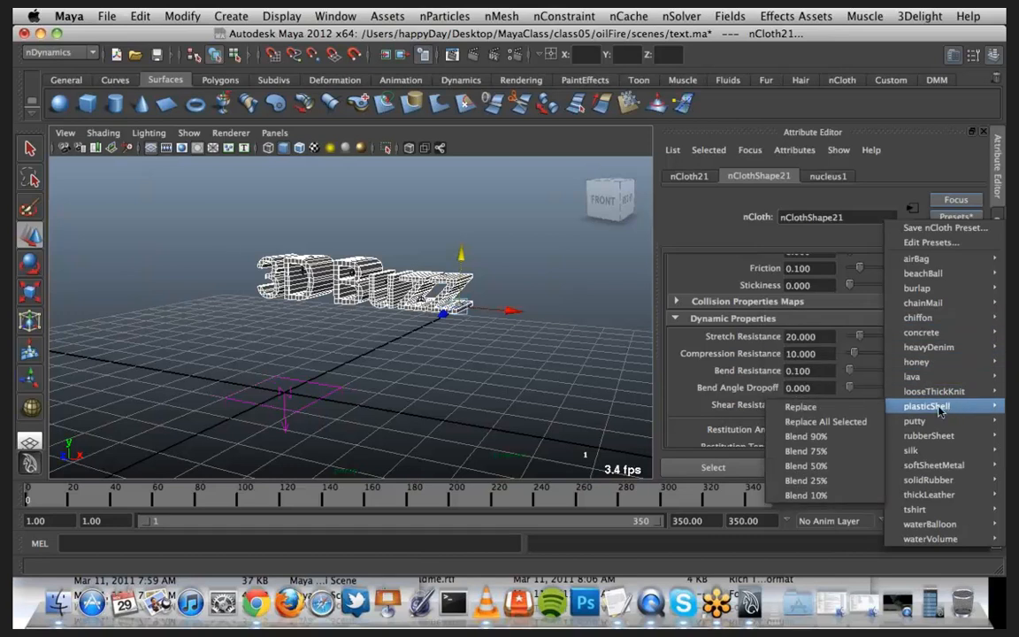
left_click(842, 423)
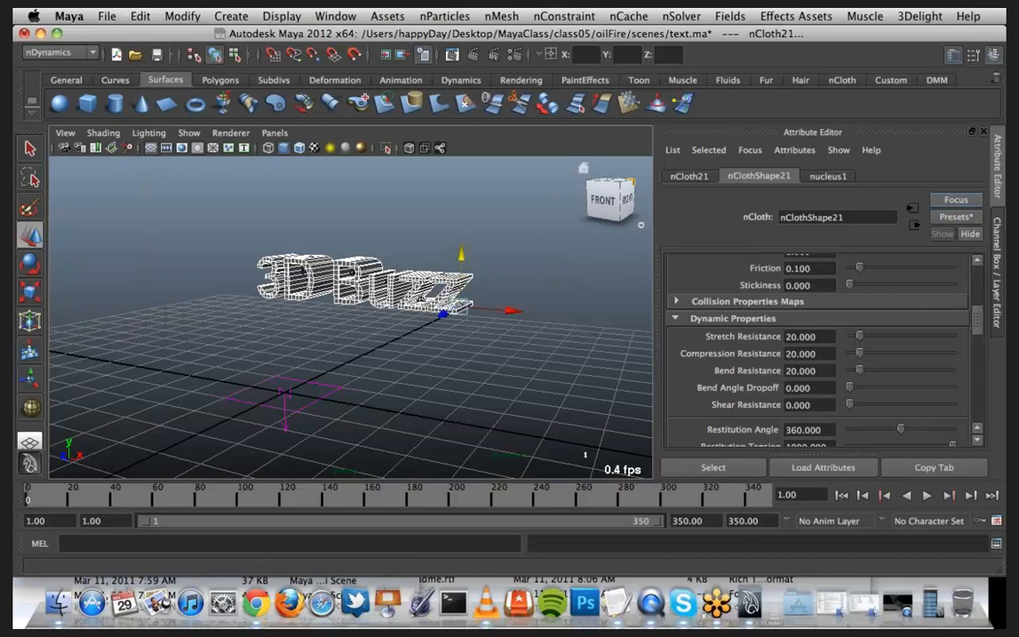
left_click(929, 604)
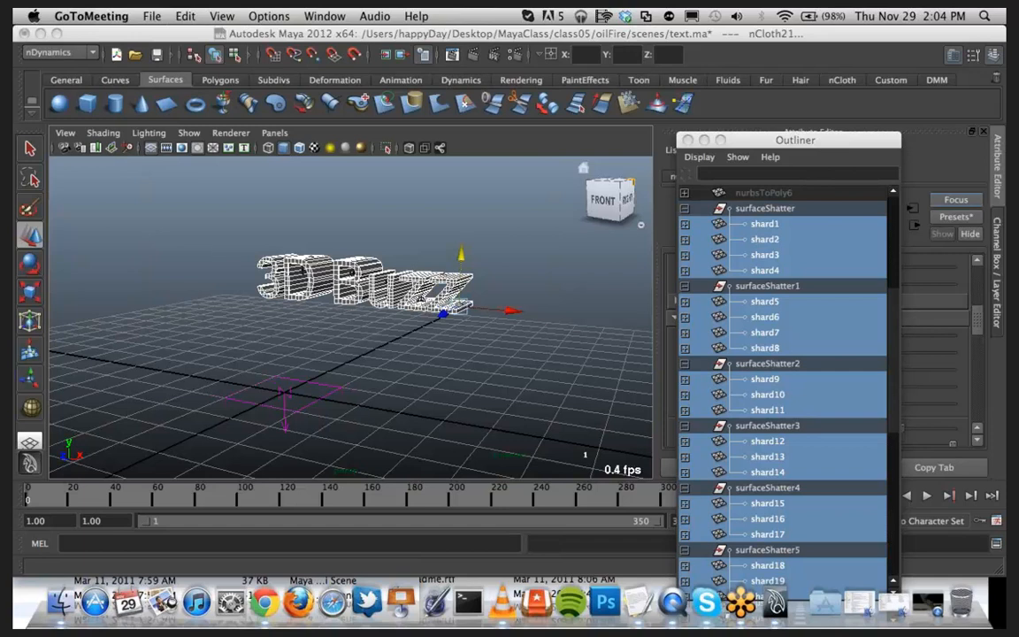
left_click(736, 143)
left_click_drag(737, 142, 698, 117)
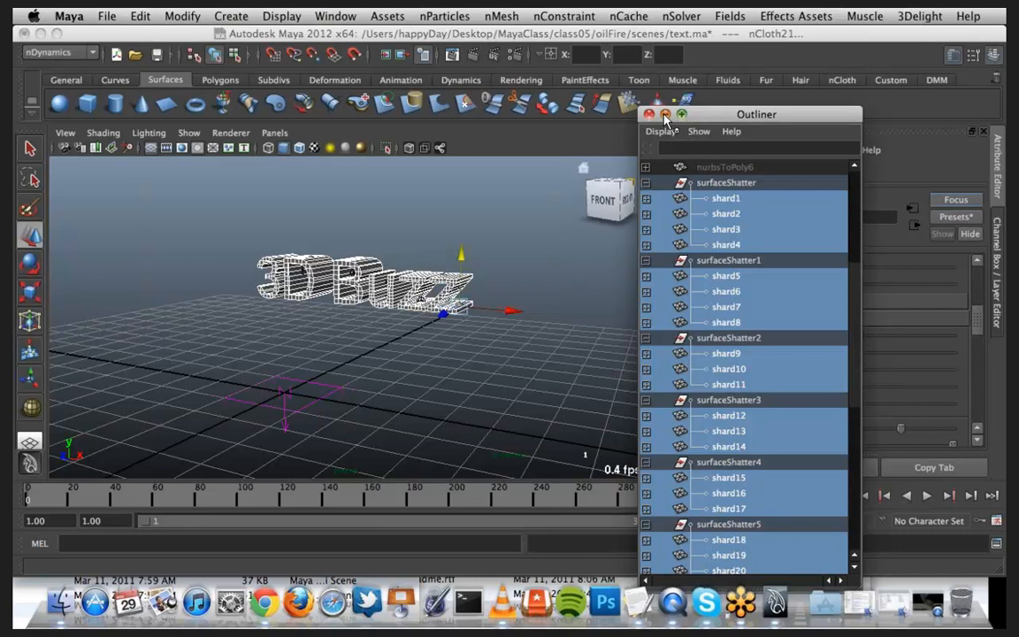
left_click(666, 119)
left_click(955, 216)
mouse_move(957, 293)
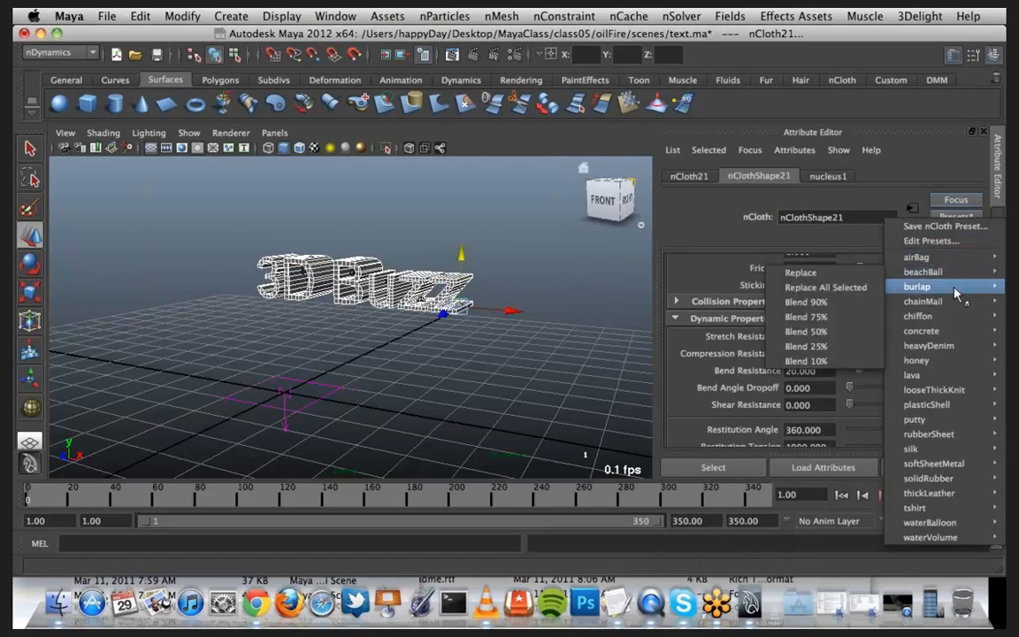
mouse_move(948, 405)
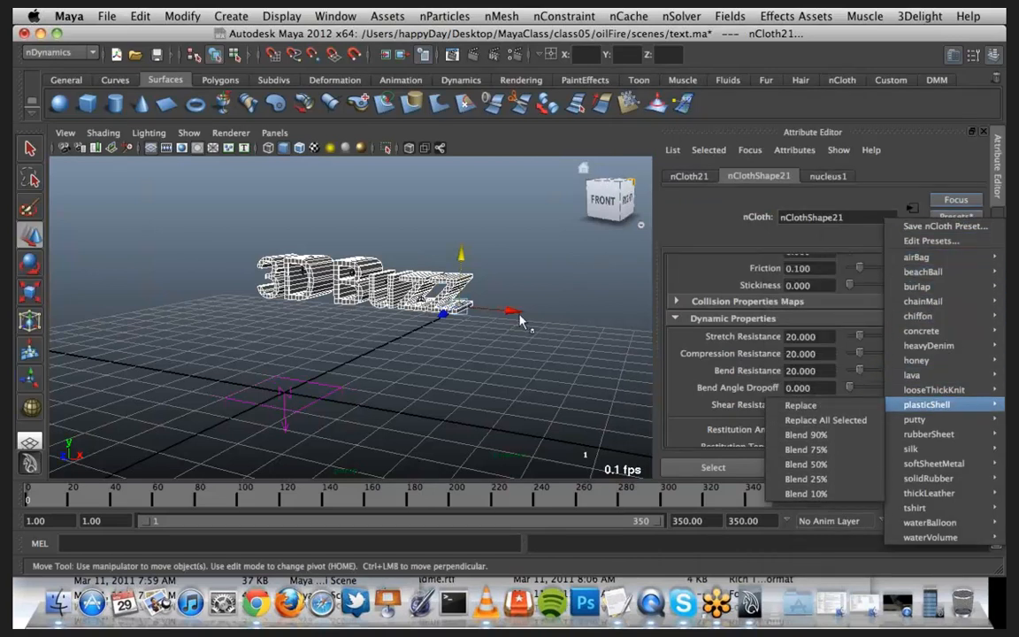
left_click(869, 552)
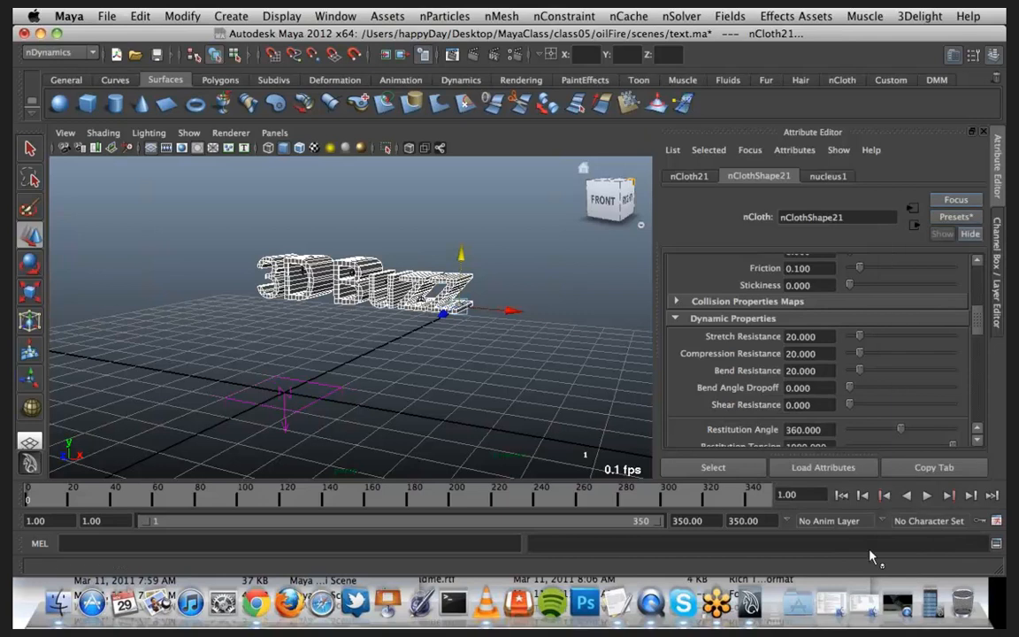
Step: Play the nCloth simulation from the first frame to check how the shards fall, and rewind it to the start
left_click(841, 495)
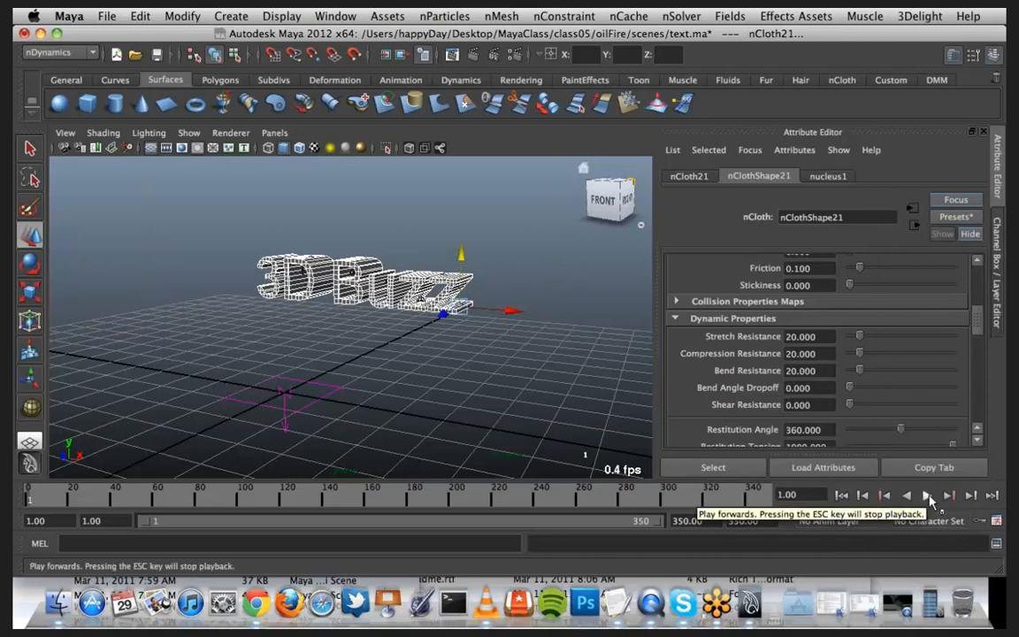
left_click(927, 496)
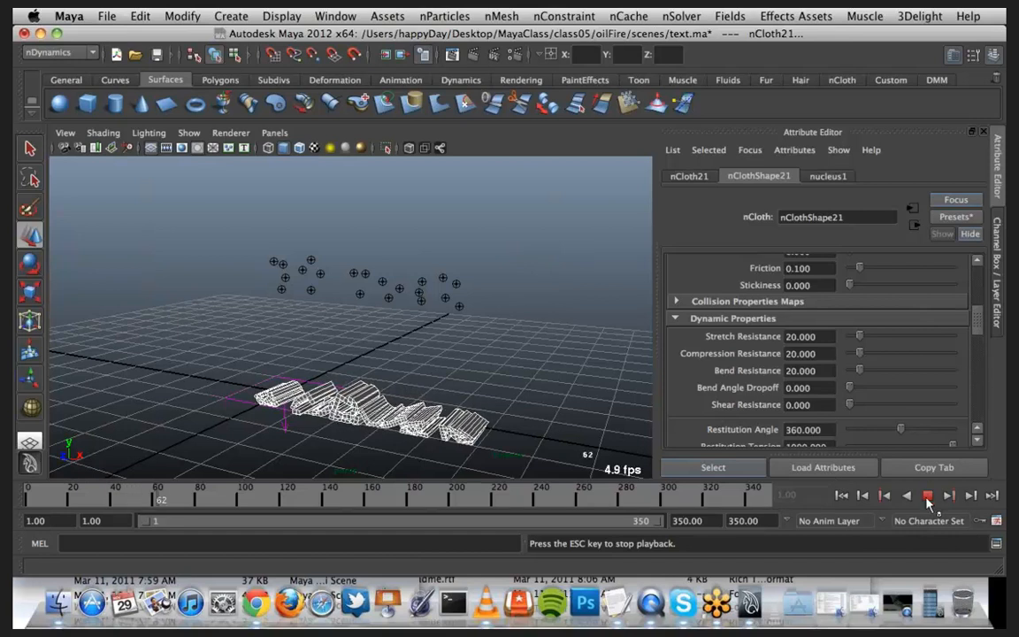
left_click(841, 497)
left_click(842, 496)
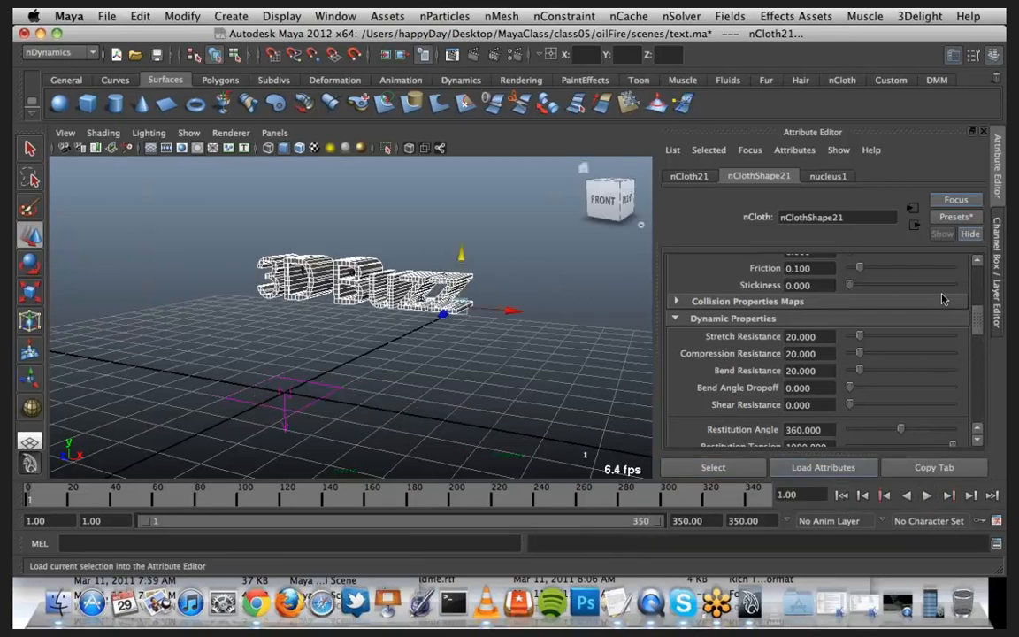
Step: Try the heavyDenim preset on all selected nCloth shards, play the simulation from the first frame, and rewind it
left_click(955, 216)
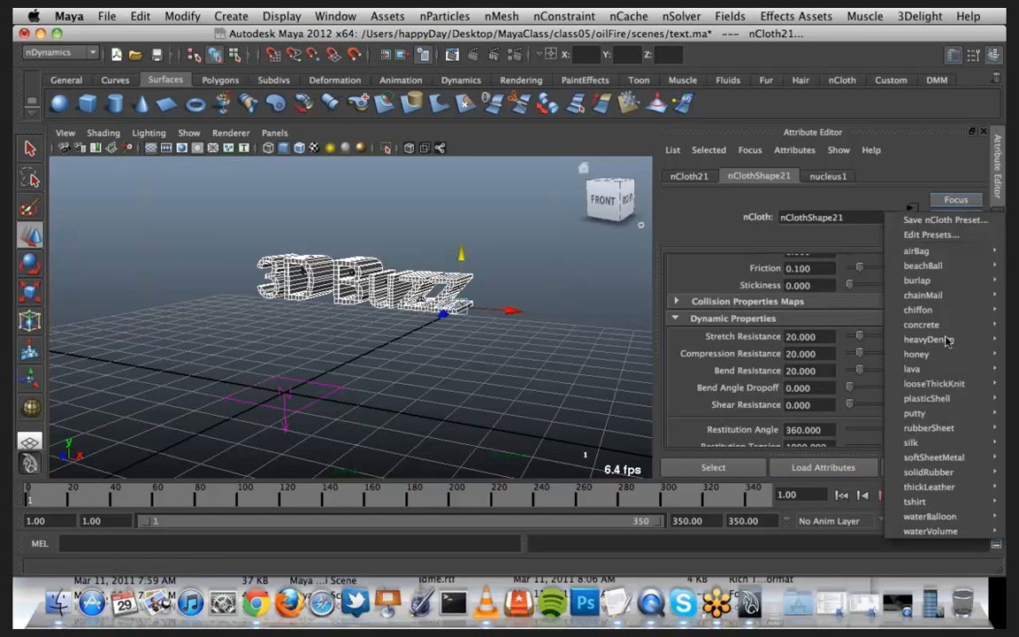
mouse_move(935, 338)
left_click(852, 353)
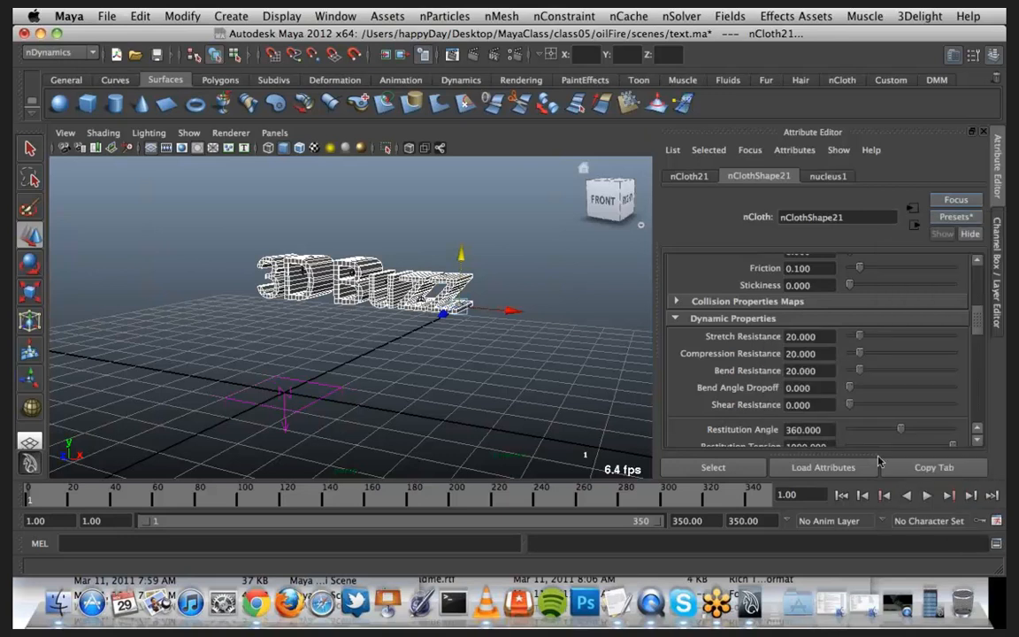
left_click(842, 496)
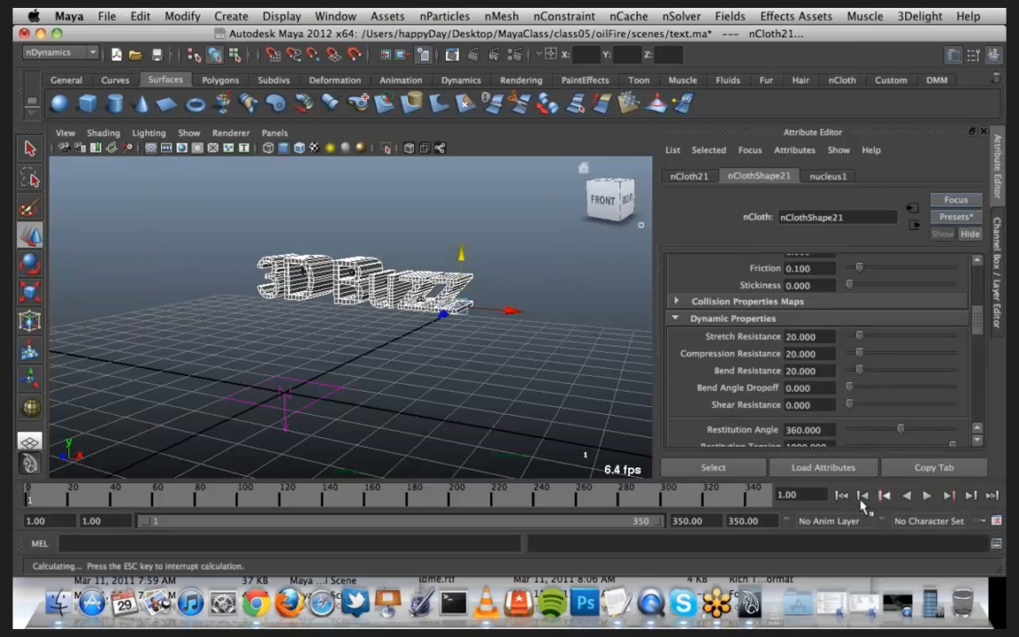
left_click(926, 496)
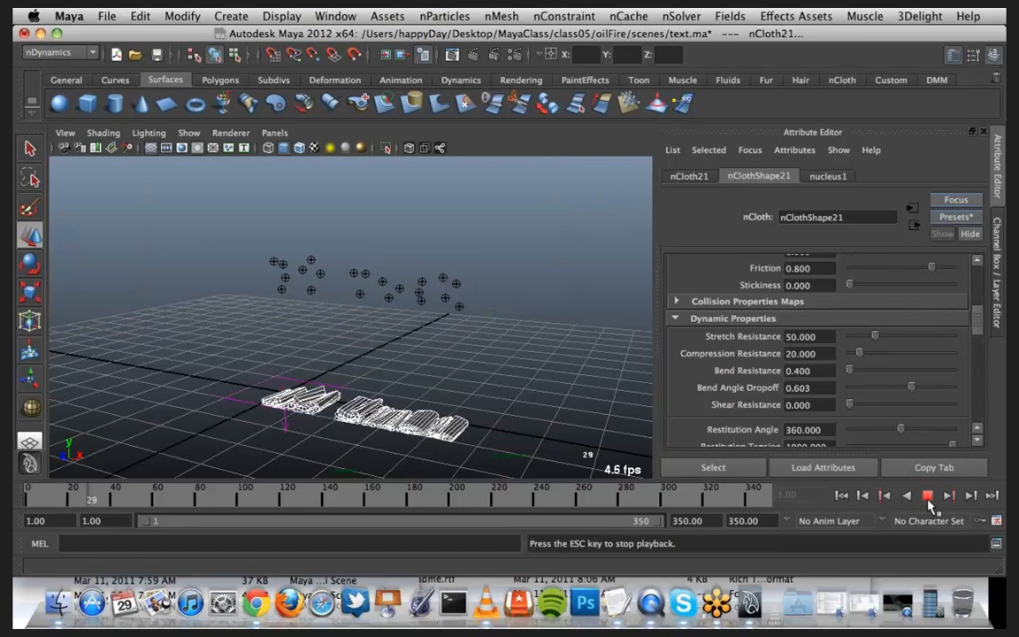
left_click(927, 498)
left_click(847, 496)
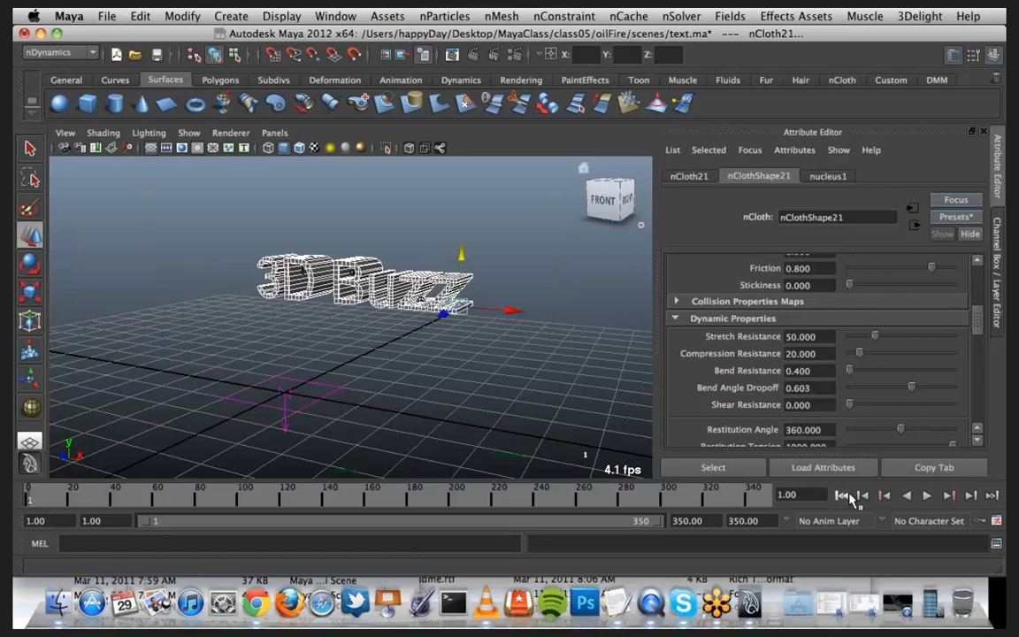
Step: Try the solidRubber preset on all selected nCloth shards, play the simulation from the first frame, and rewind it
left_click(957, 216)
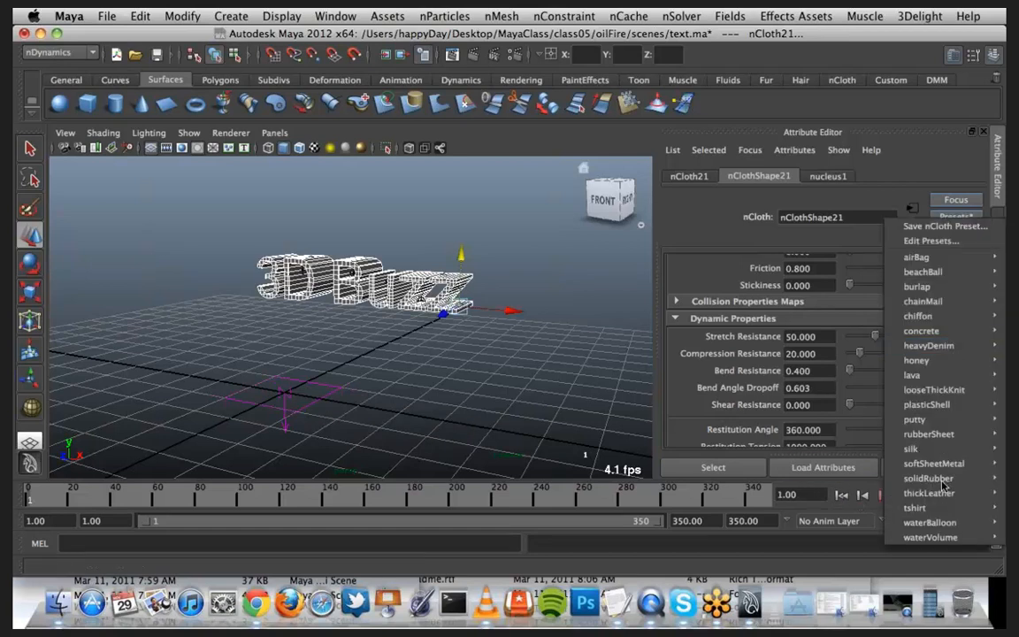
mouse_move(928, 479)
left_click(849, 492)
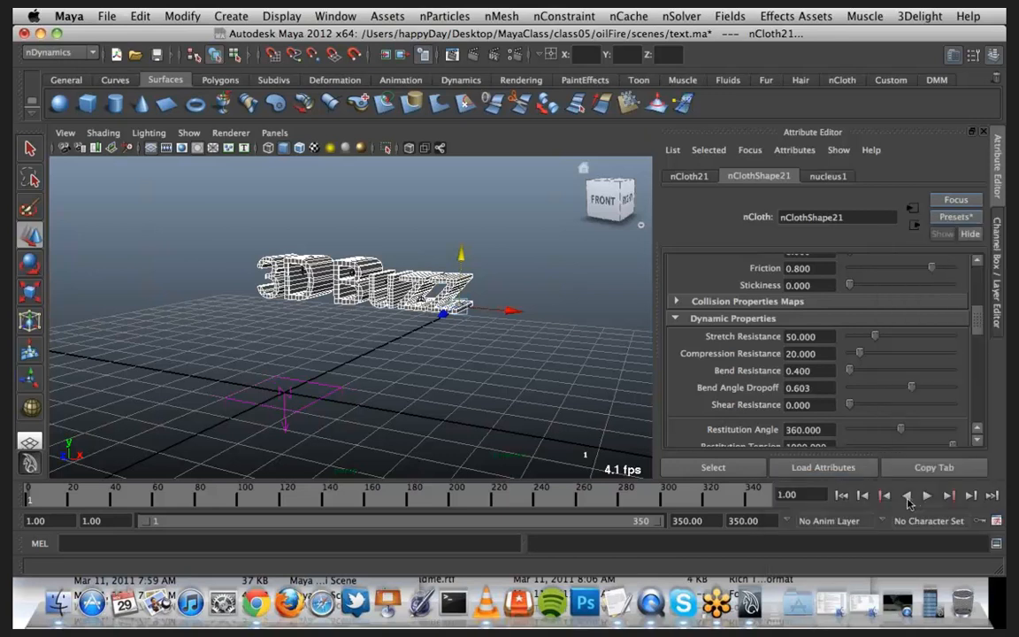
left_click(841, 496)
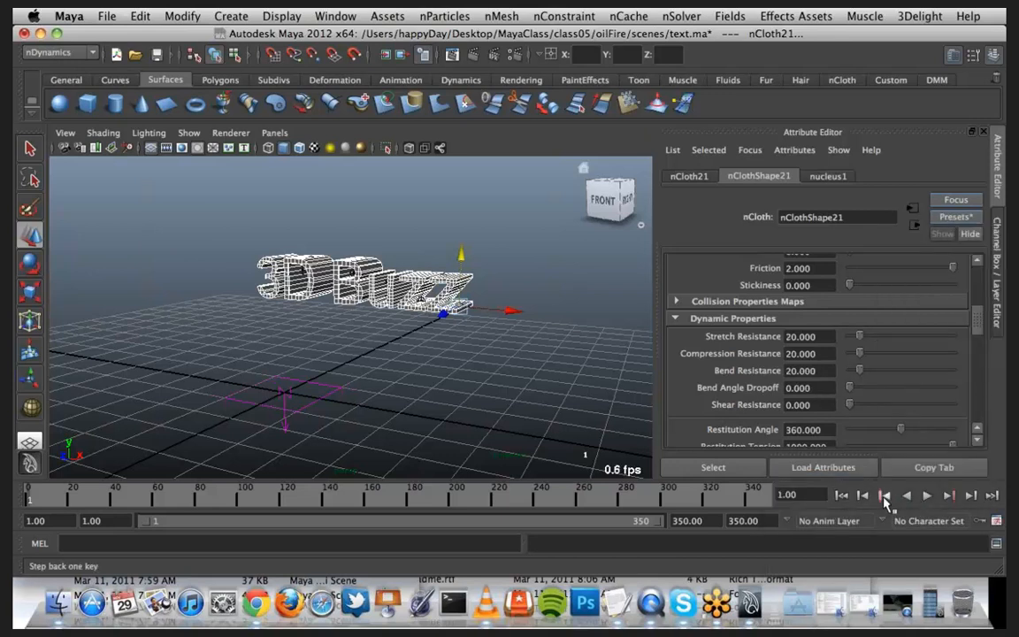
left_click(927, 496)
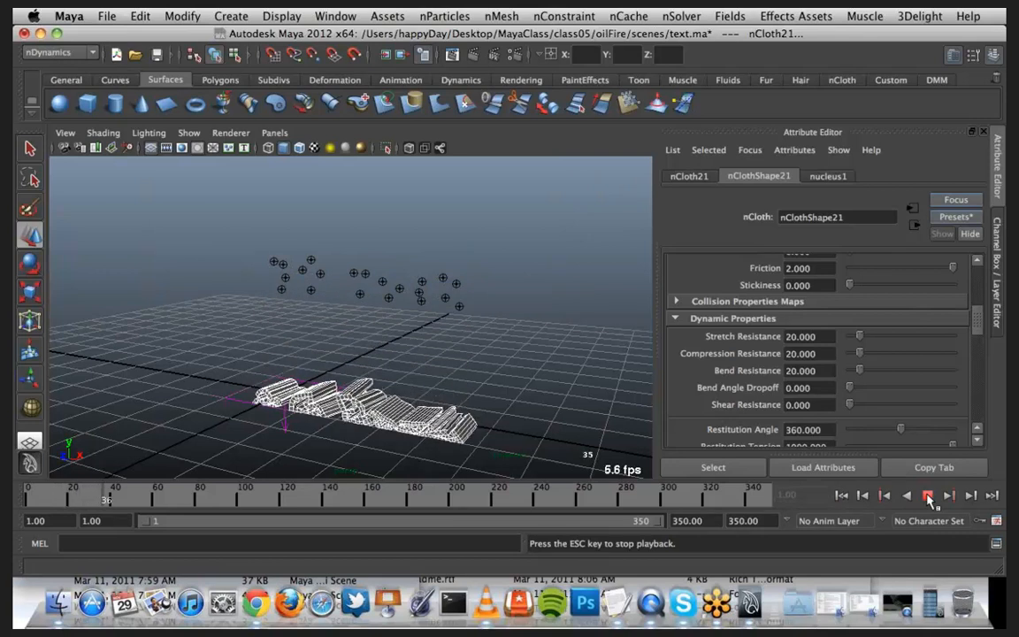
left_click(927, 496)
left_click(841, 496)
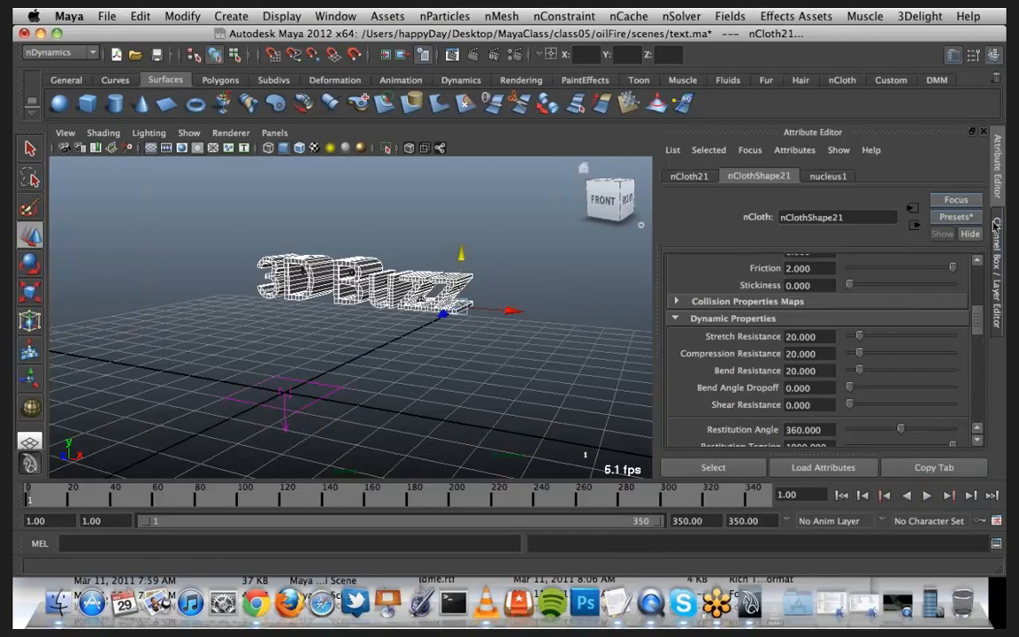
Step: Apply the concrete preset to all selected nCloth shards and play the simulation
left_click(955, 217)
mouse_move(940, 336)
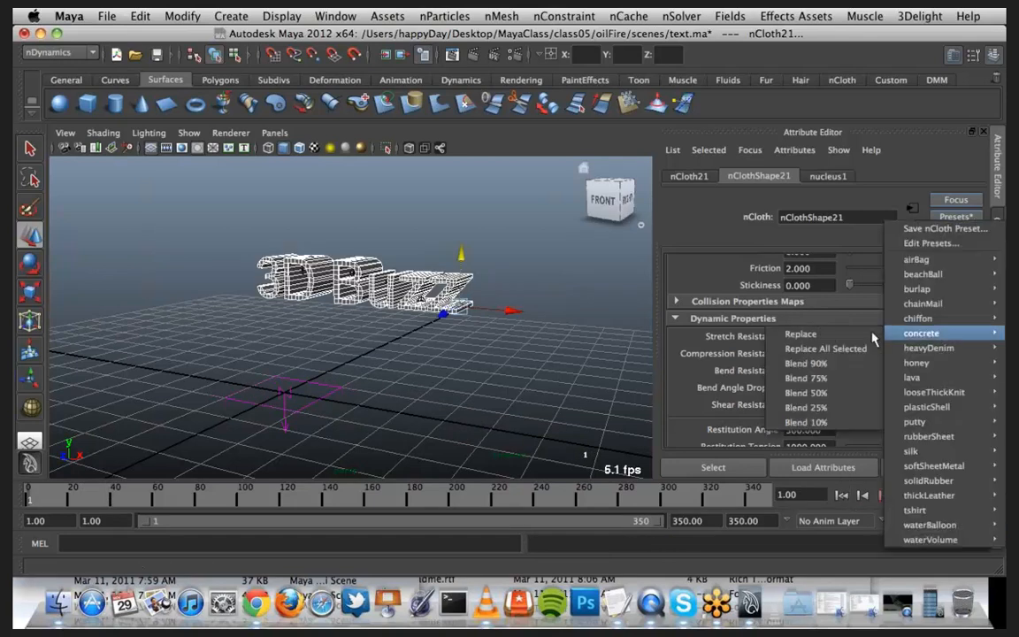
left_click(827, 348)
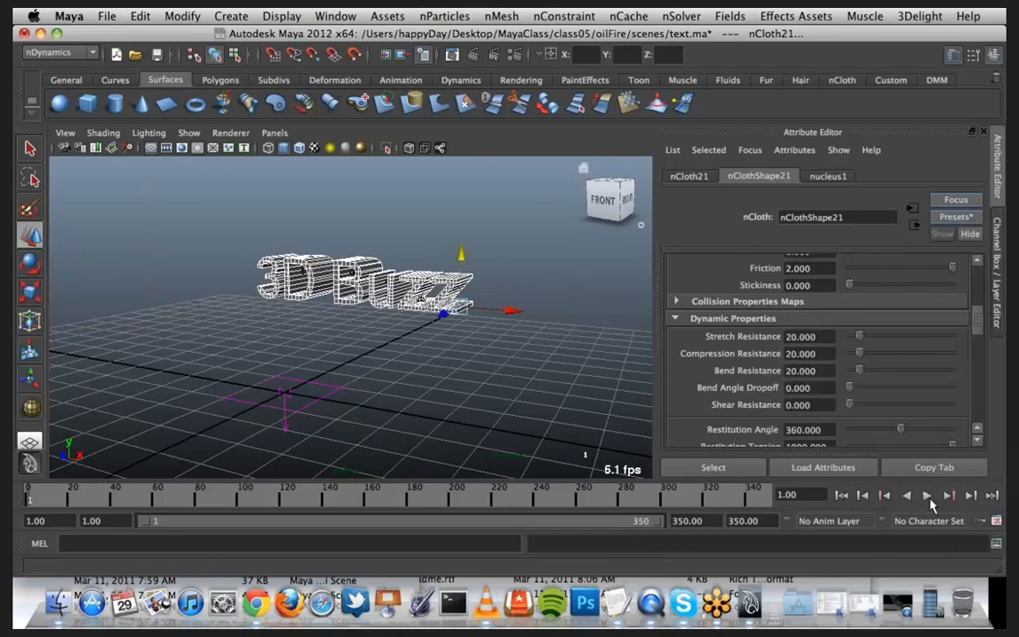
left_click(927, 496)
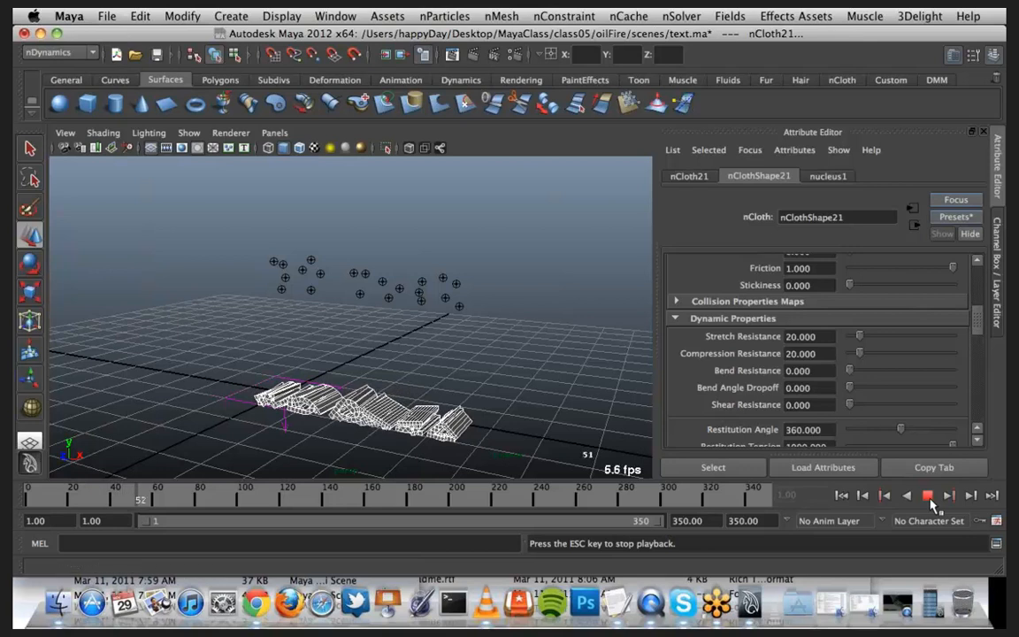
Step: Stop the playback, rewind to the first frame, and look through the available nCloth material presets
left_click(927, 496)
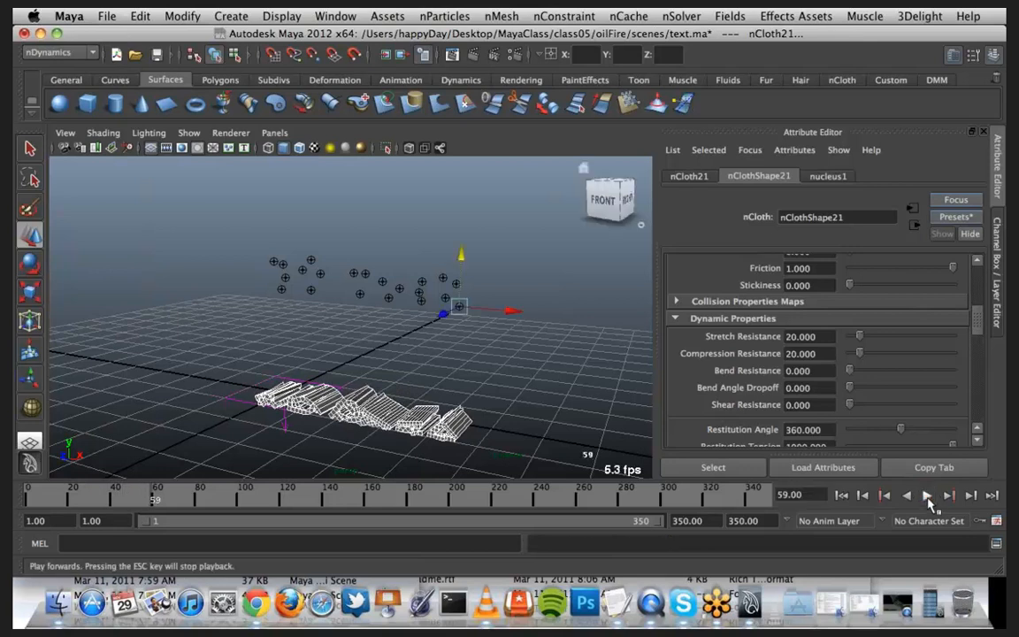
left_click(841, 496)
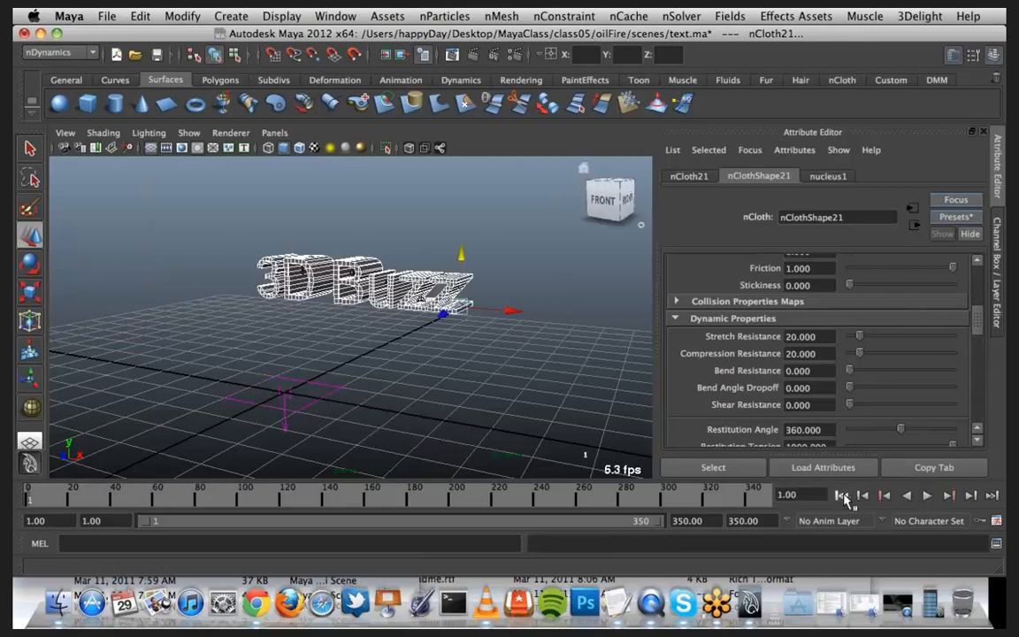
left_click(953, 216)
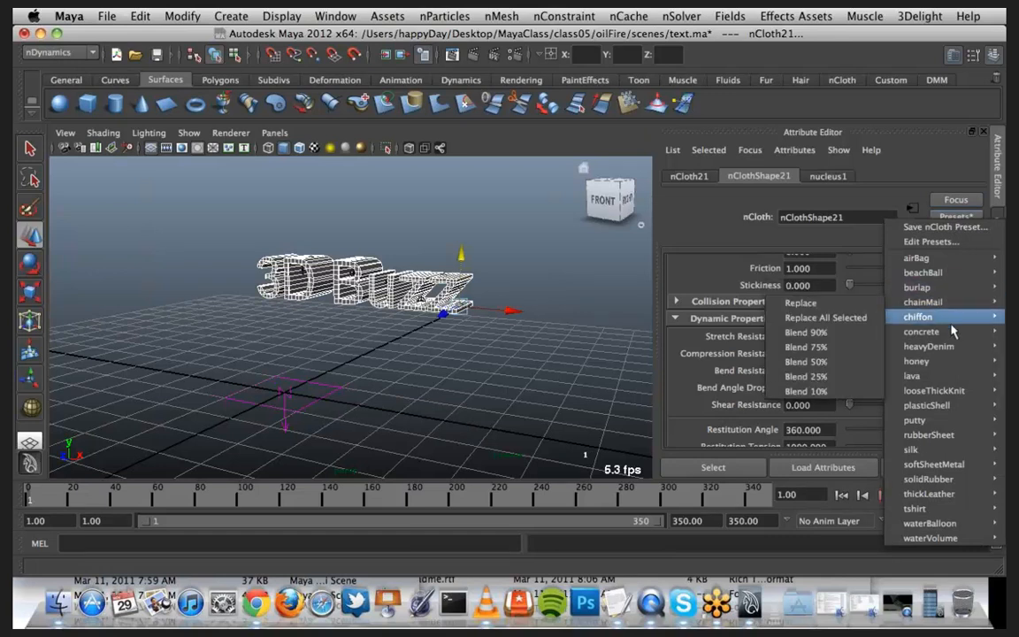
mouse_move(953, 392)
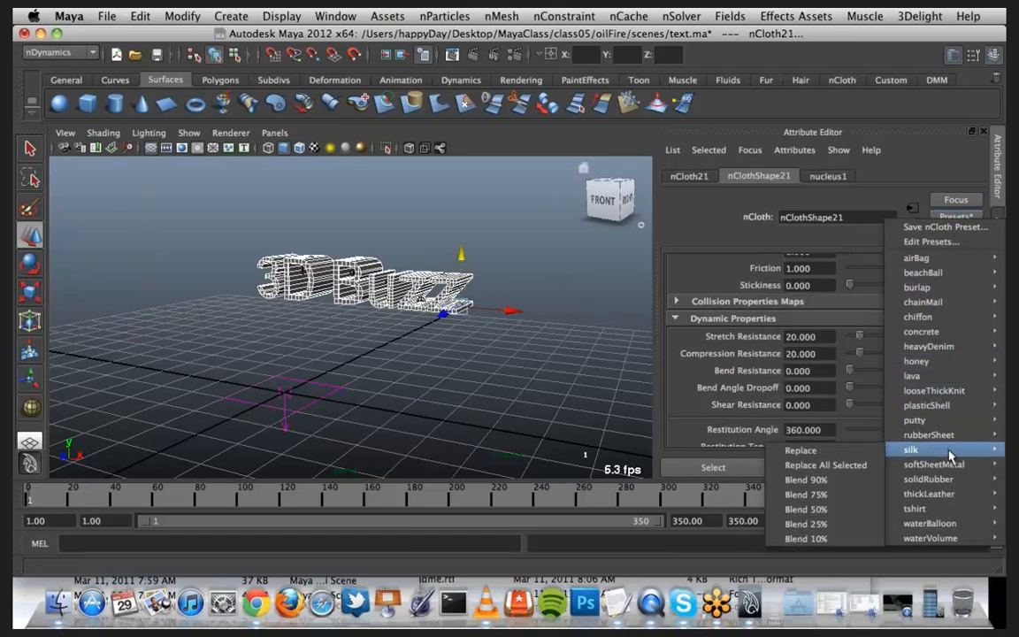
mouse_move(952, 465)
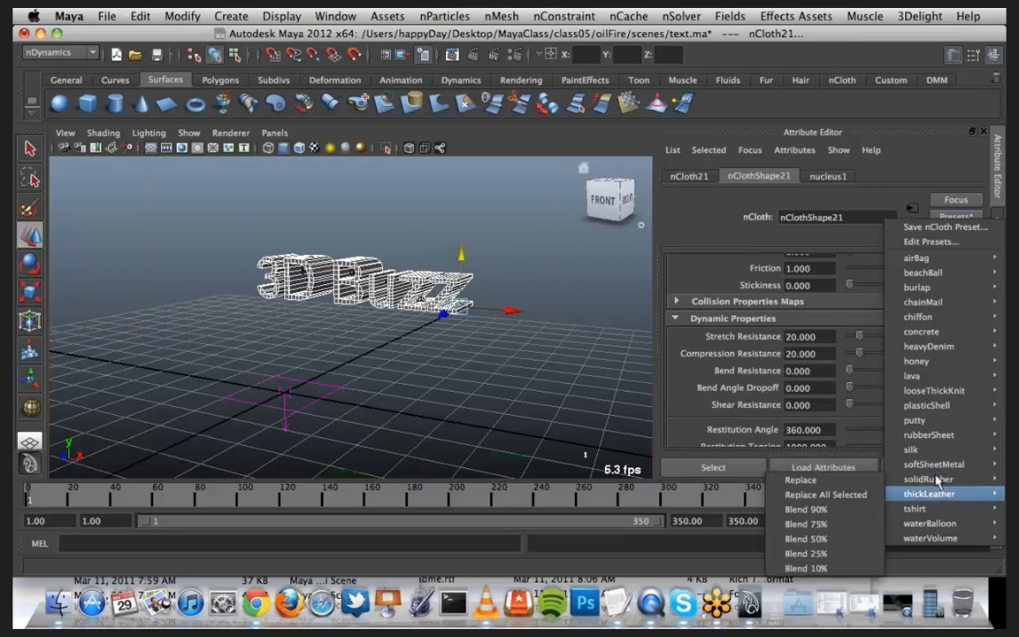
left_click(725, 276)
Step: Set the Stretch Resistance to 200 in the nCloth shape's dynamic properties
scroll(725, 282, "up", 5)
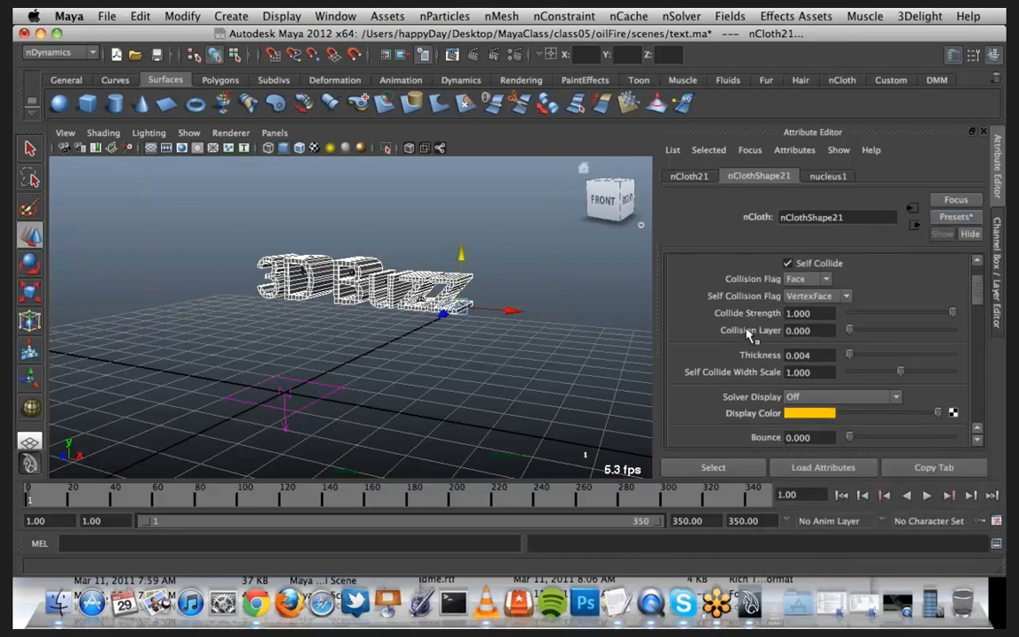
scroll(704, 352, "down", 2)
scroll(704, 352, "down", 6)
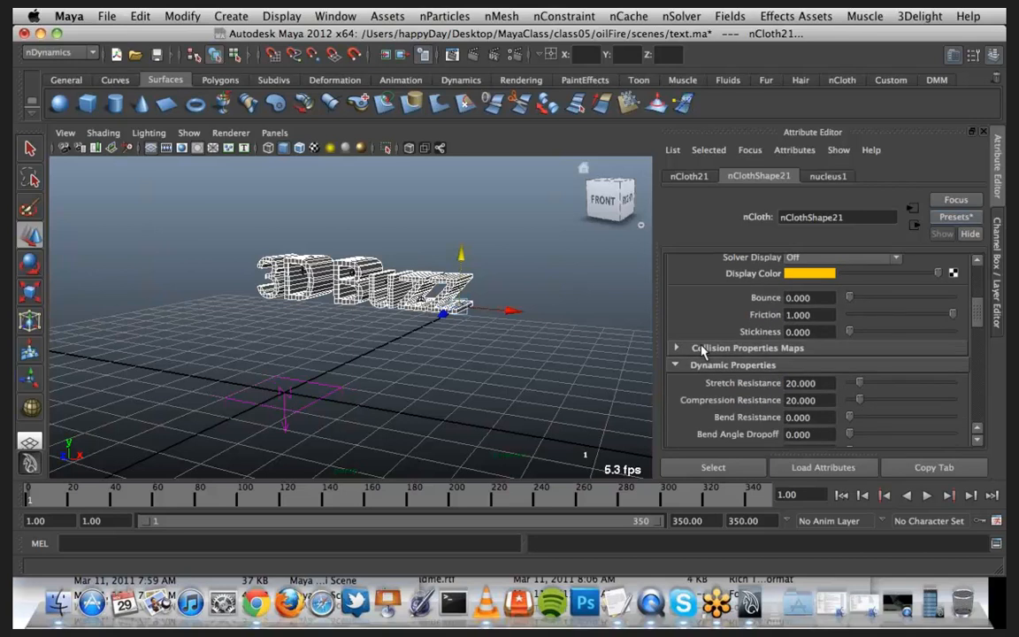
scroll(704, 352, "down", 2)
scroll(704, 352, "down", 2)
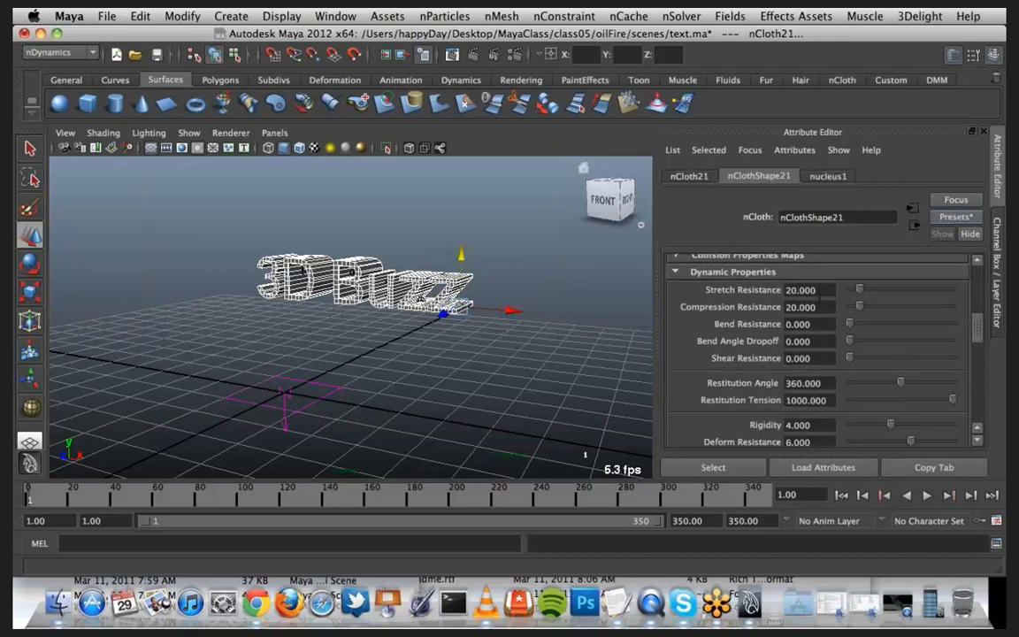
double_click(828, 290)
type("200")
key("Return")
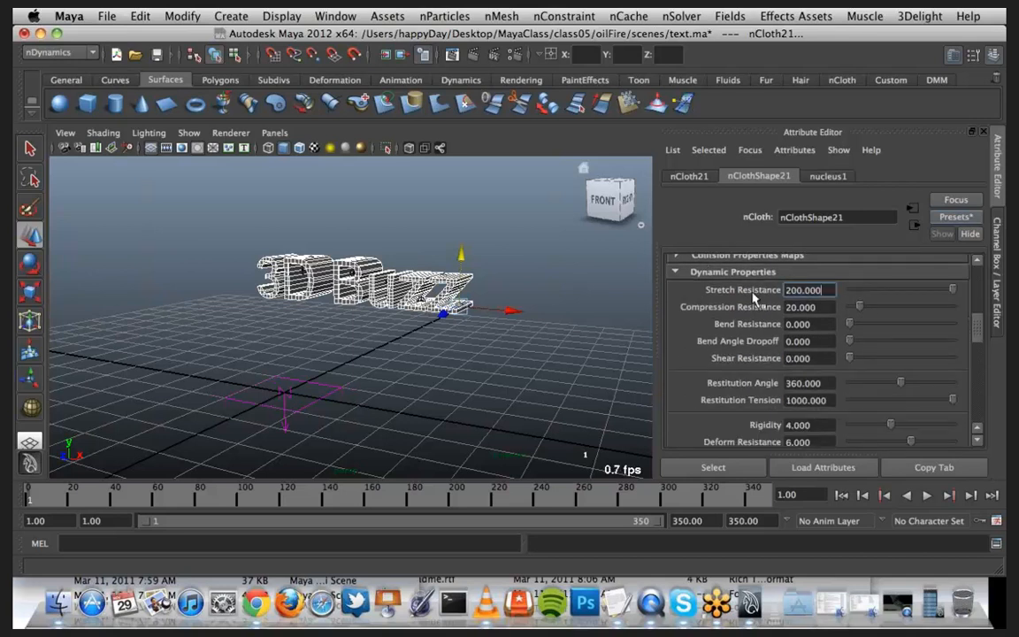
Step: Set the nCloth shape's Compression Resistance to 200 and its Bend Resistance to 100
double_click(828, 307)
type("2")
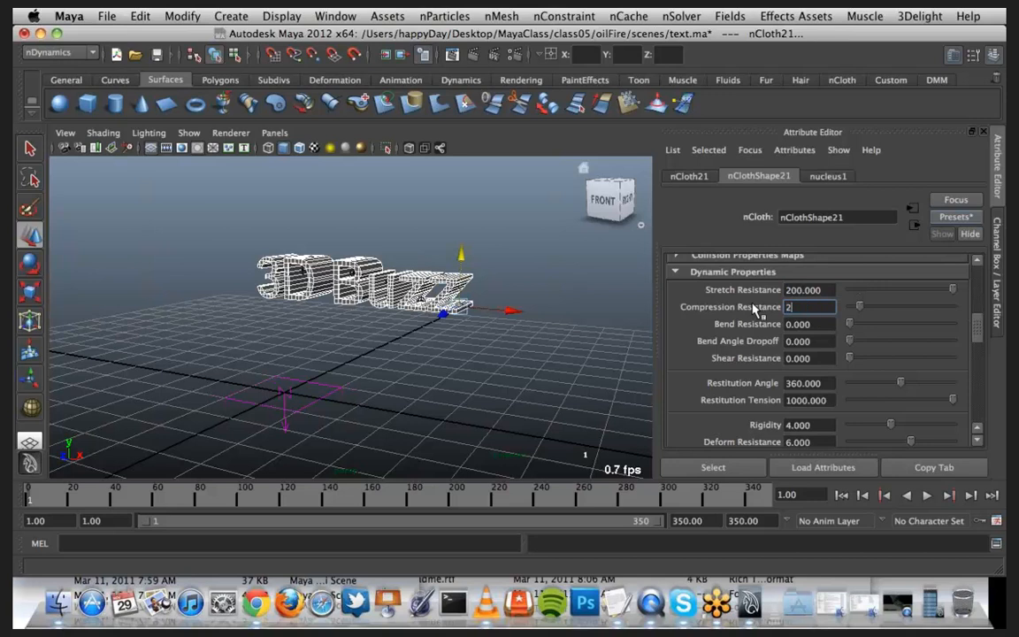
type("00")
key("Return")
double_click(828, 326)
type("1")
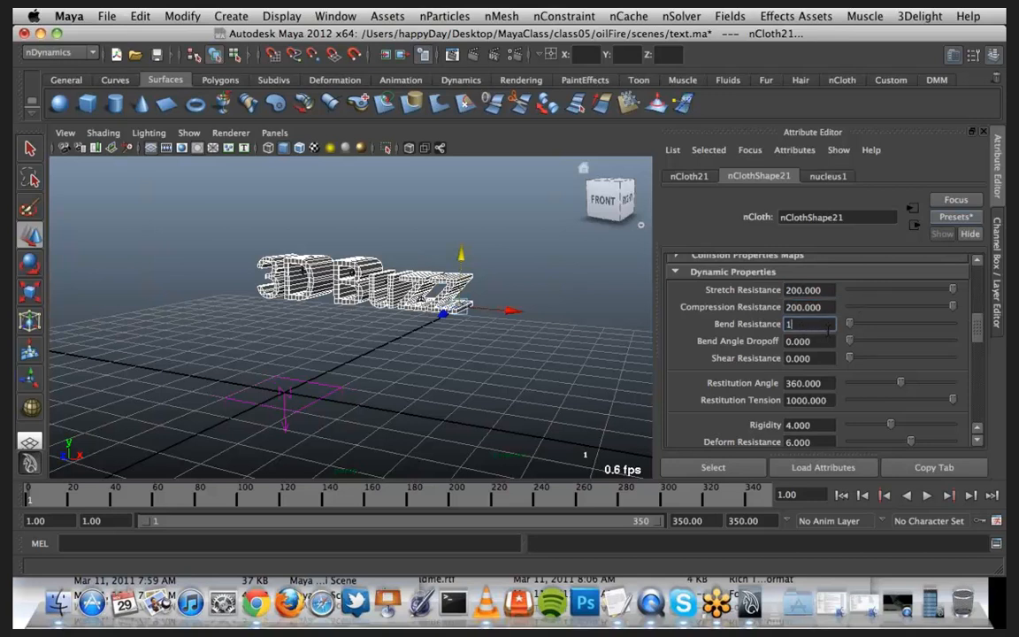
key("Return")
Step: Play the simulation with the adjusted resistance values, stop it, and rewind to the first frame
left_click(926, 496)
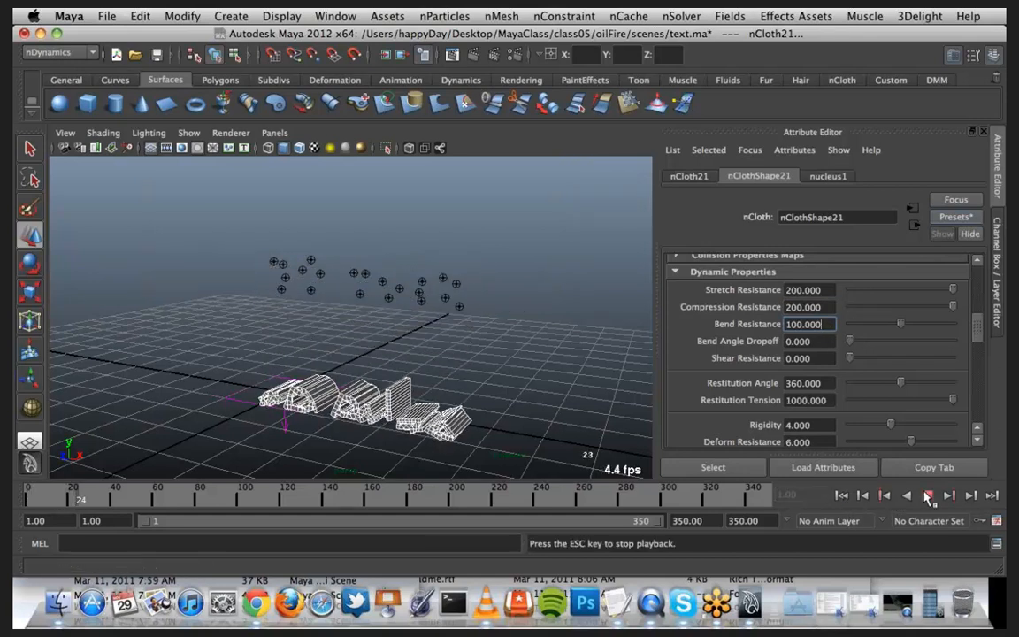
left_click(927, 496)
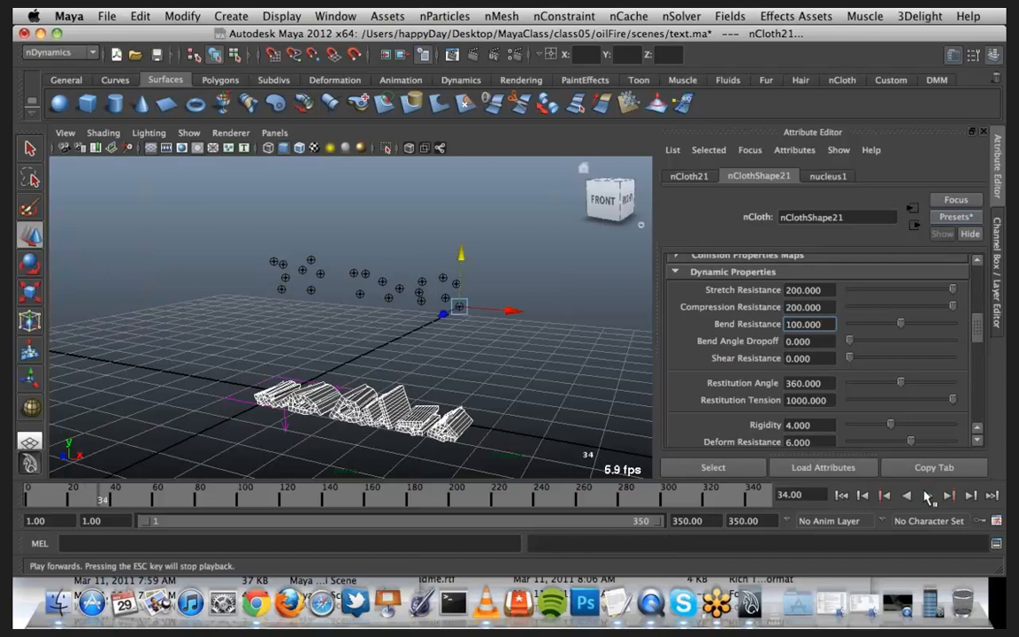
left_click(841, 495)
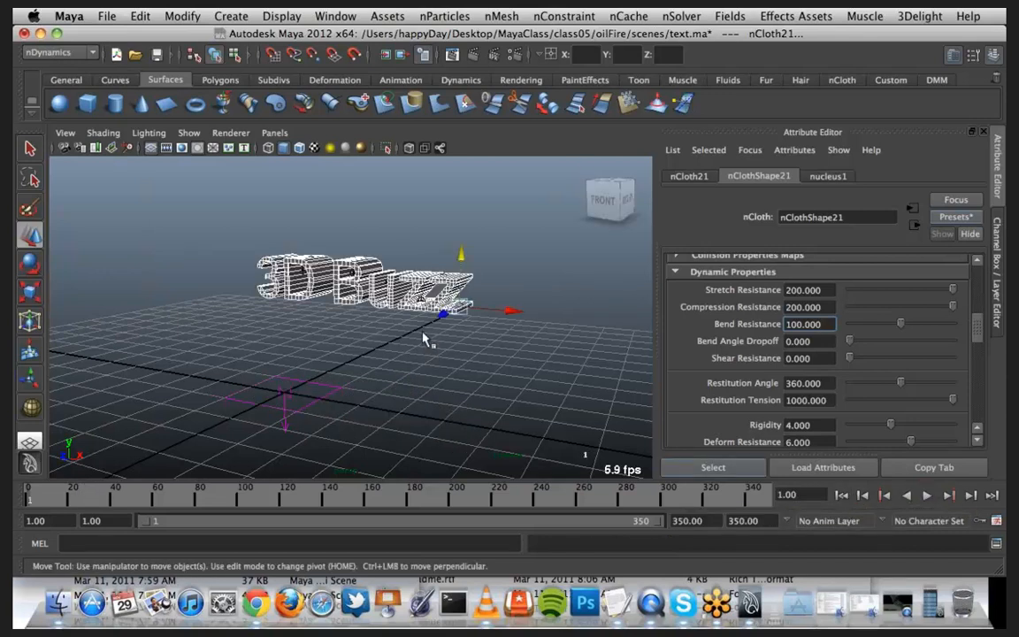
Step: Open the Outliner and collapse the surfaceShatter groups so their individual shards are not listed
left_click(340, 17)
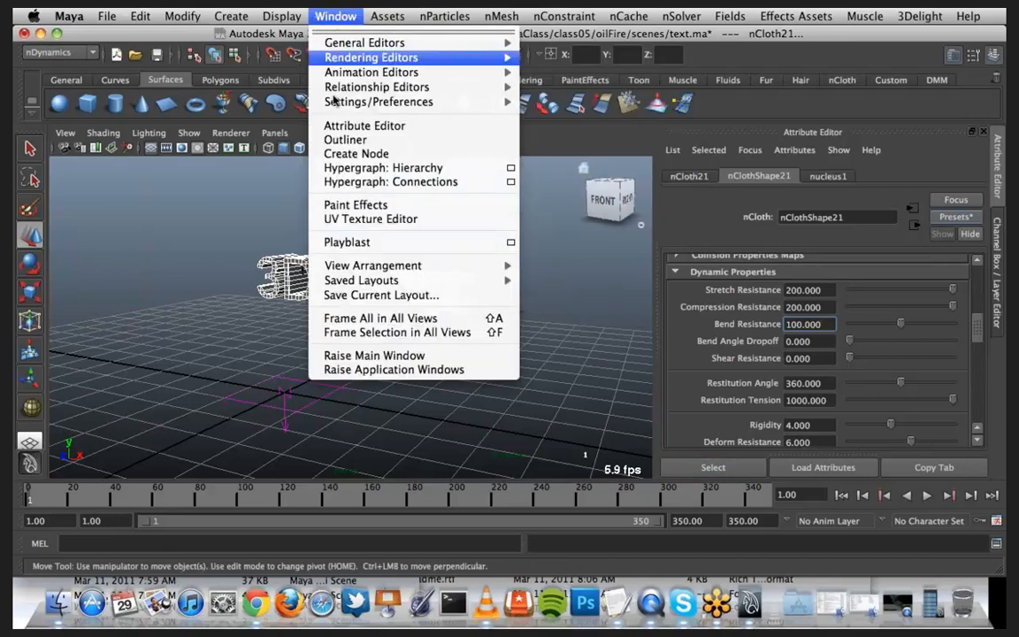
left_click(384, 142)
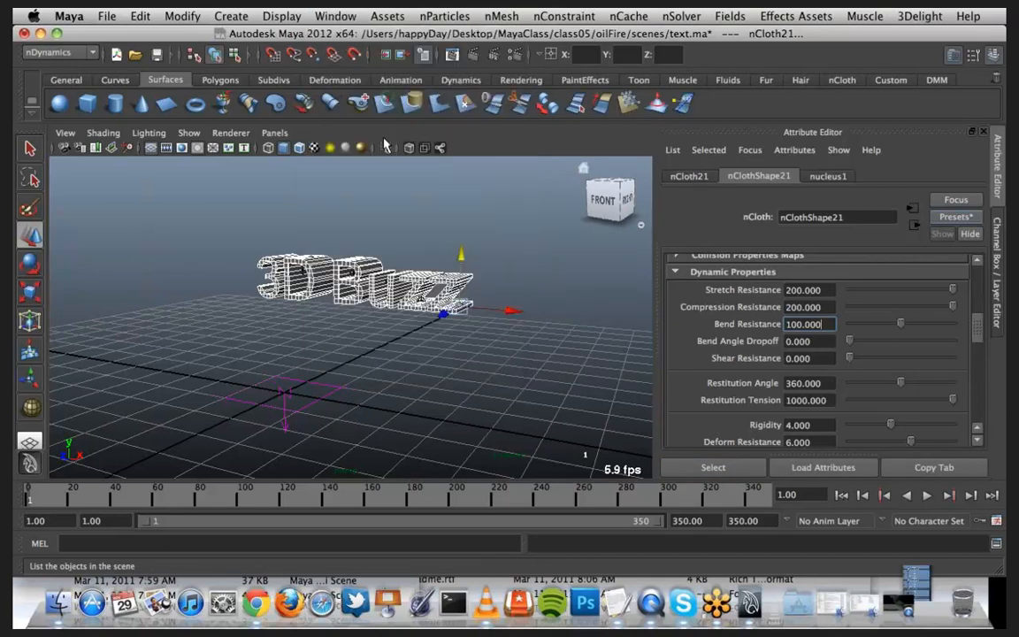
left_click(644, 183)
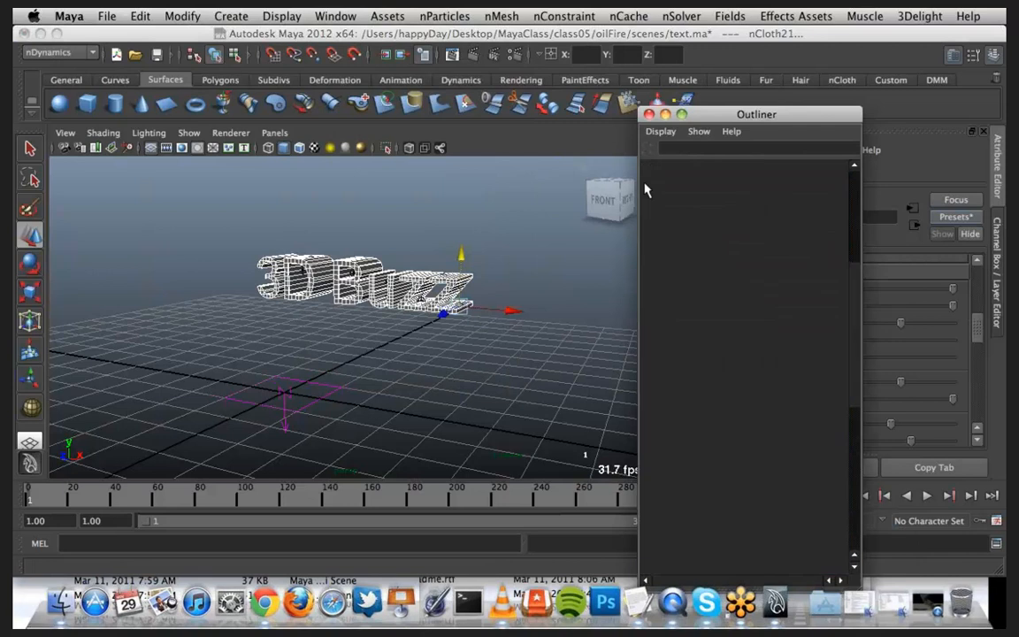
left_click(645, 214)
left_click(644, 199)
left_click(644, 214)
left_click(645, 229)
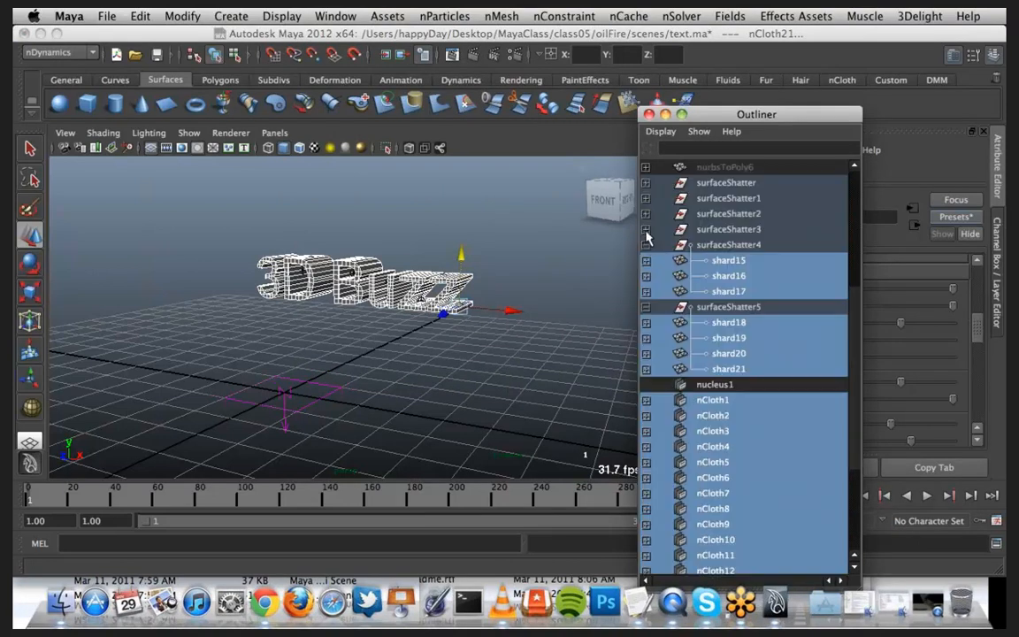
left_click(646, 245)
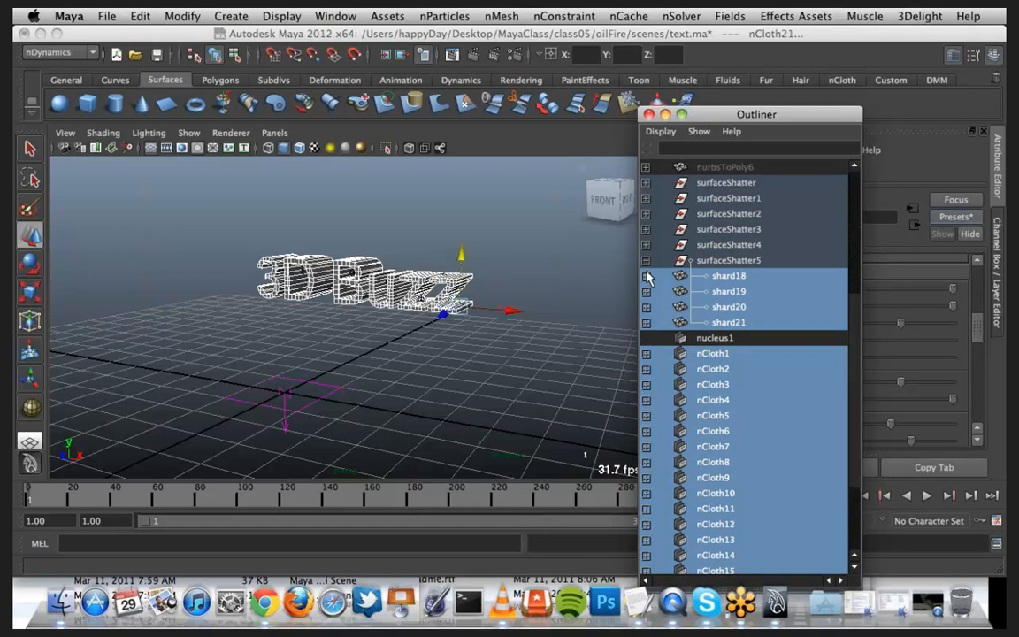
left_click(646, 261)
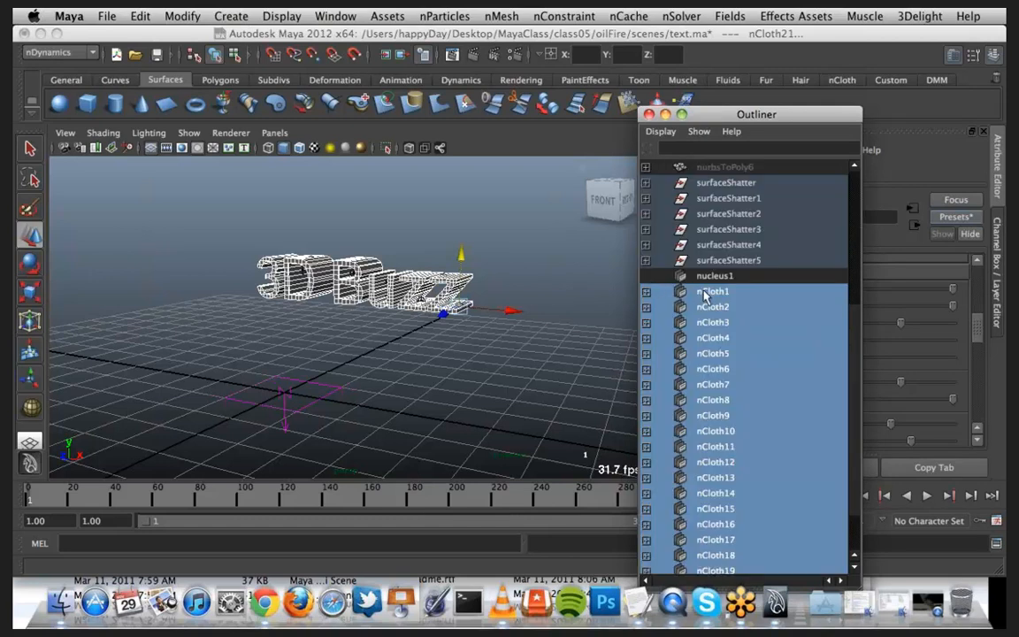
Step: Hide all the shatter groups from surfaceShatter through surfaceShatter5
scroll(734, 305, "up", 3)
left_click(741, 307)
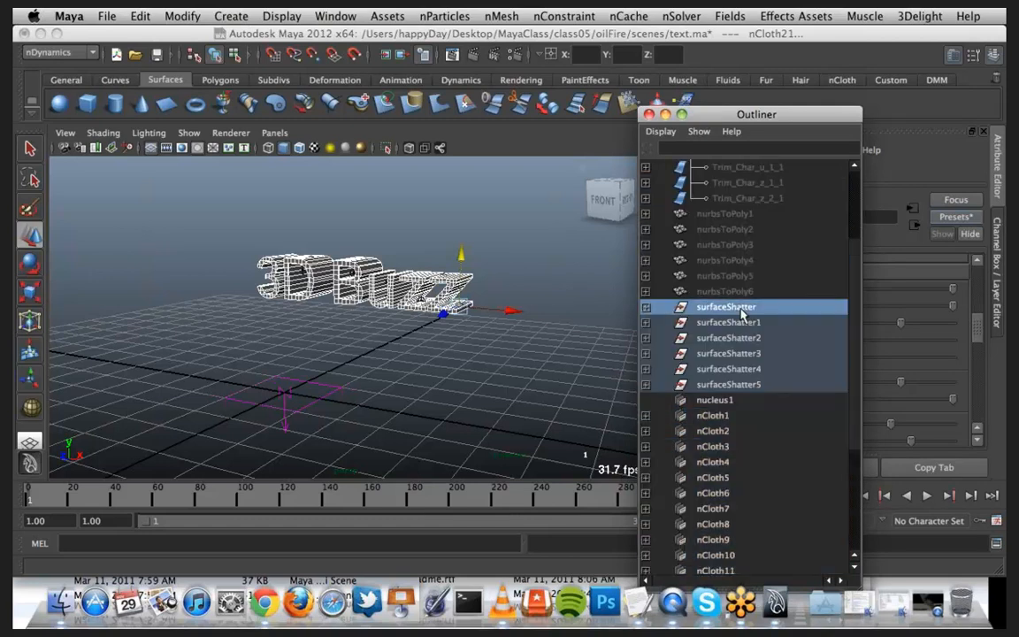
left_click(781, 386, "shift")
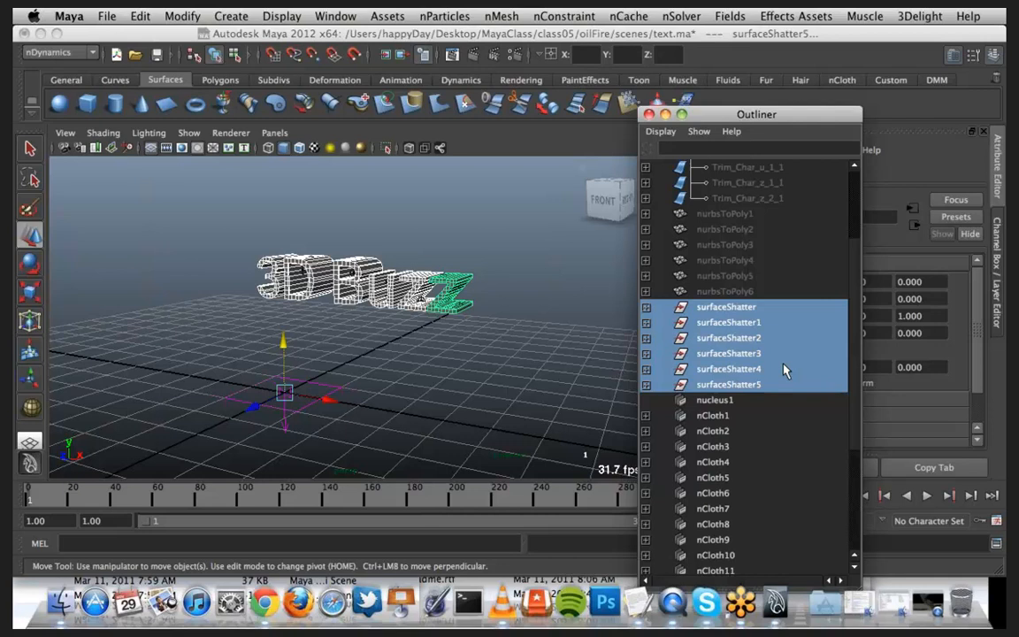
key("super+h")
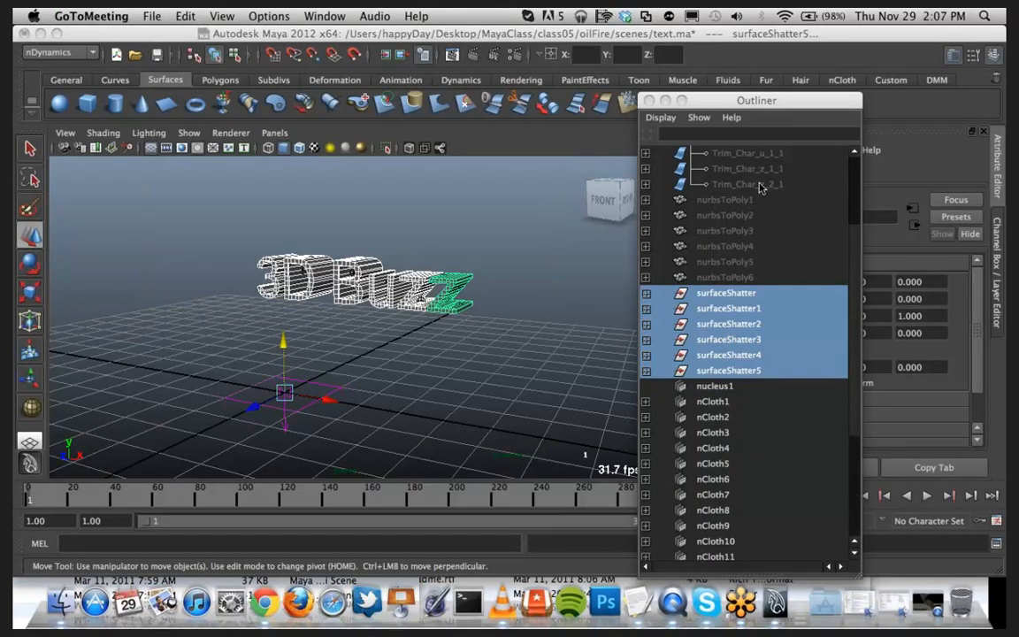
left_click_drag(756, 104, 733, 119)
key("ctrl+h")
left_click(753, 292)
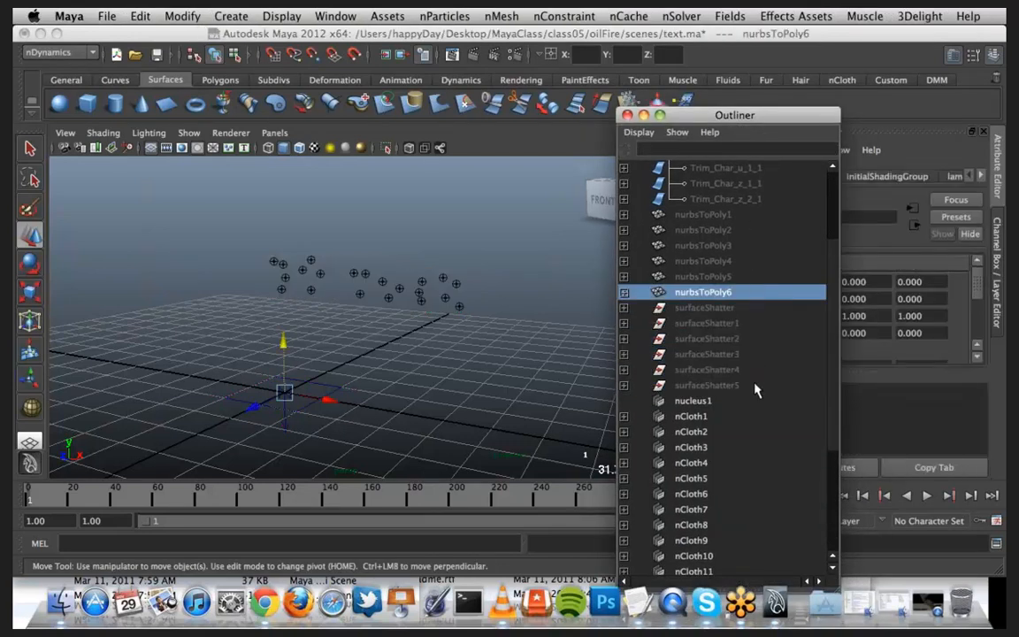
Step: Hide the nucleus1 solver together with all nCloth nodes from nCloth1 to nCloth21
left_click(731, 408)
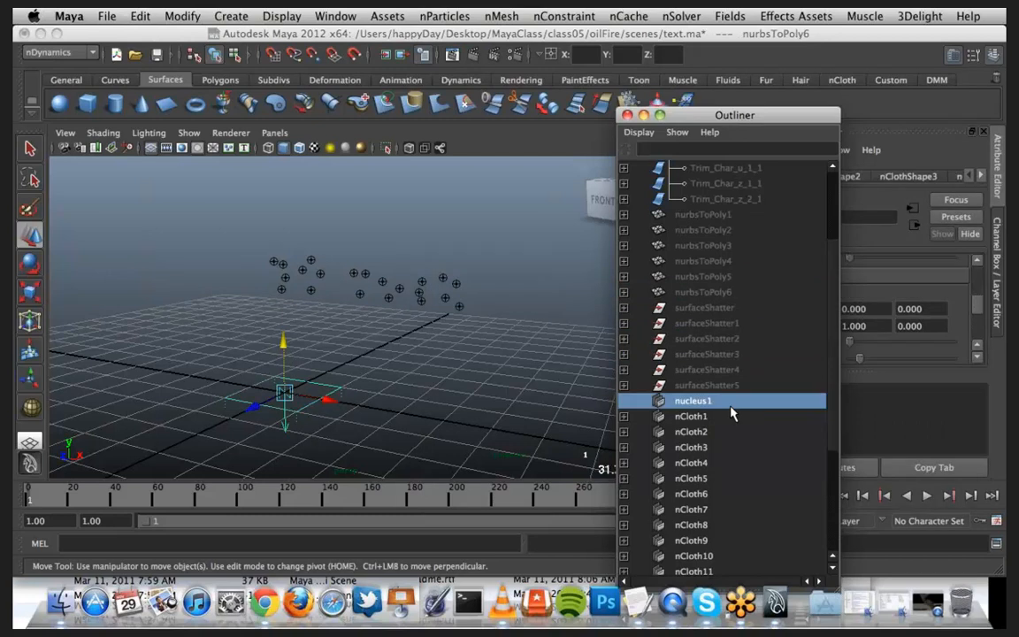
scroll(734, 433, "down", 4)
left_click(737, 543, "shift")
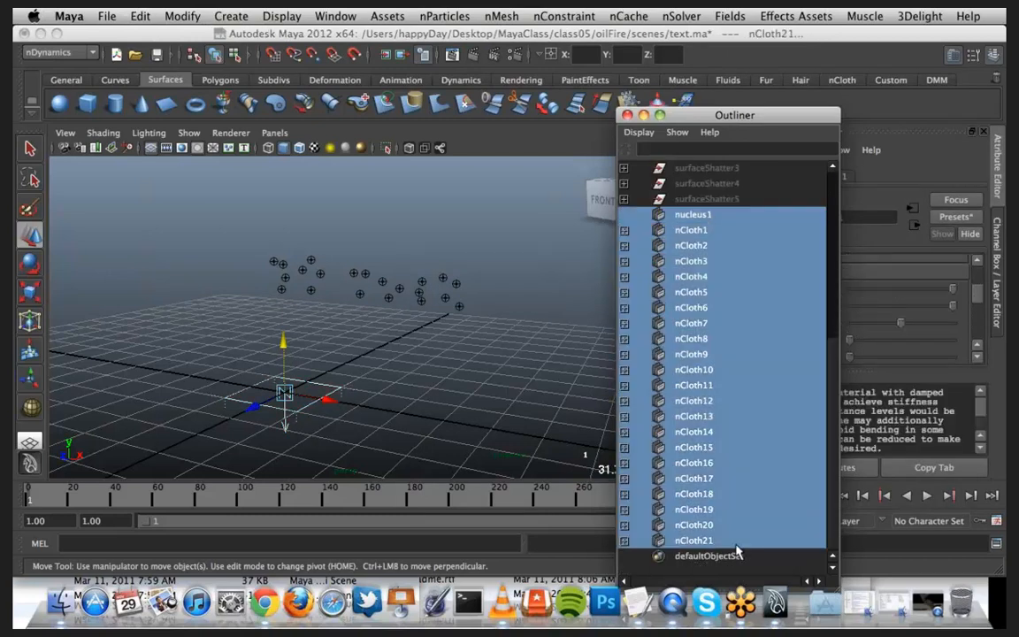
key("ctrl+h")
Step: Select the original polygon letters nurbsToPoly1 to nurbsToPoly6 and show them in the scene again
scroll(734, 394, "up", 6)
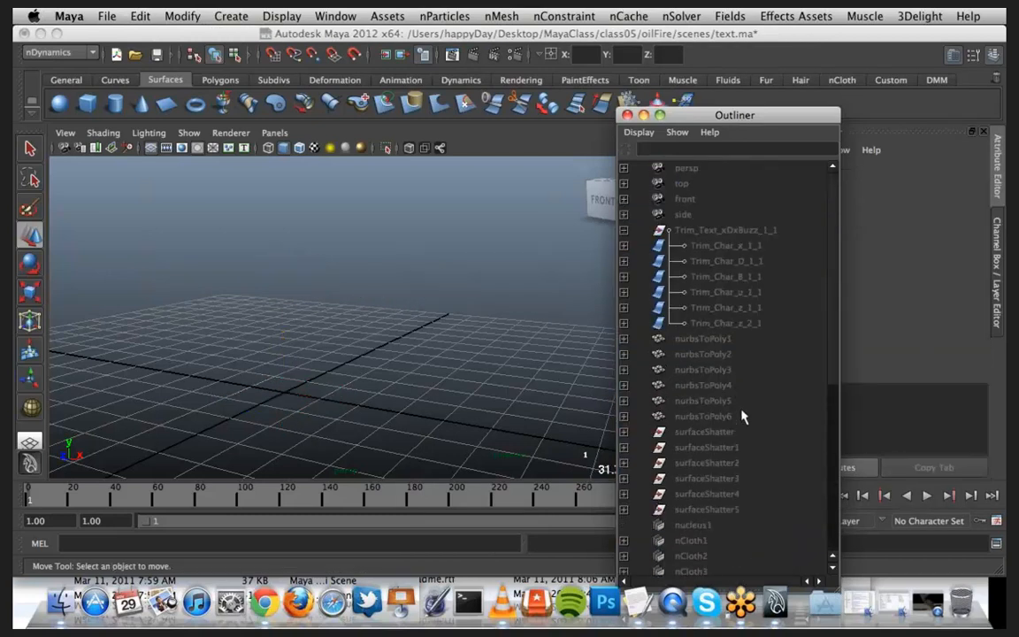
left_click(740, 416)
left_click(754, 341, "shift")
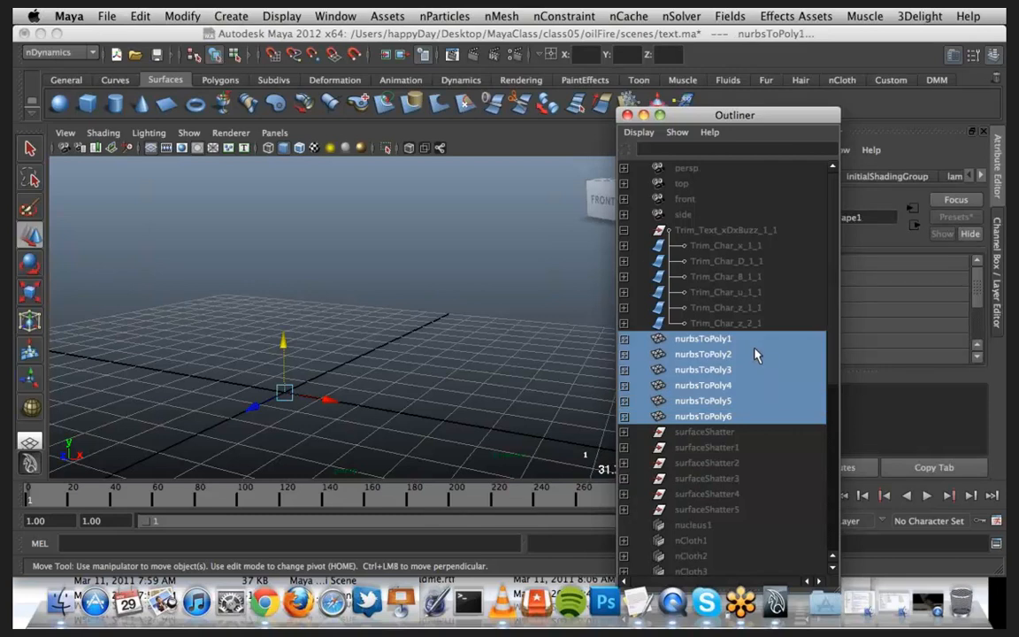
key("shift+h")
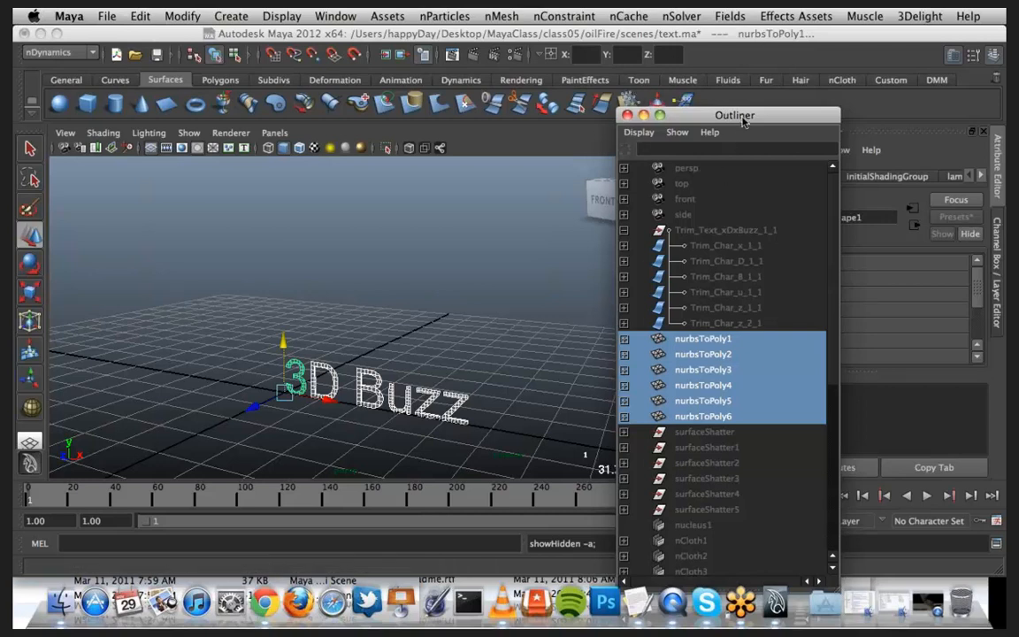
Step: Move the Outliner out of the way and raise the selected polygon letters vertically above the grid
left_click_drag(737, 118, 814, 70)
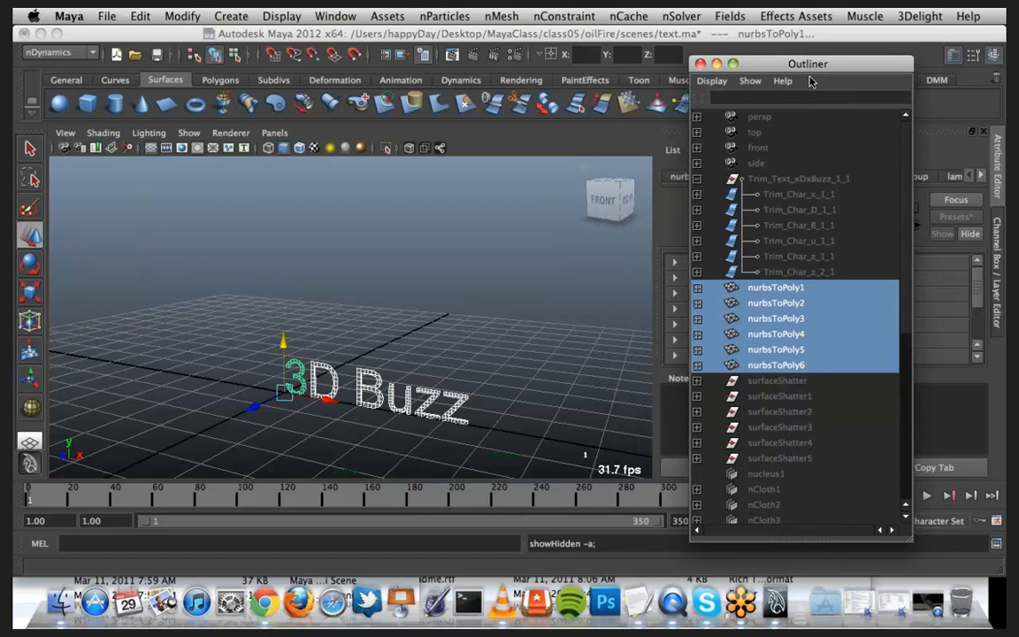
left_click(288, 323)
left_click_drag(287, 323, 280, 221)
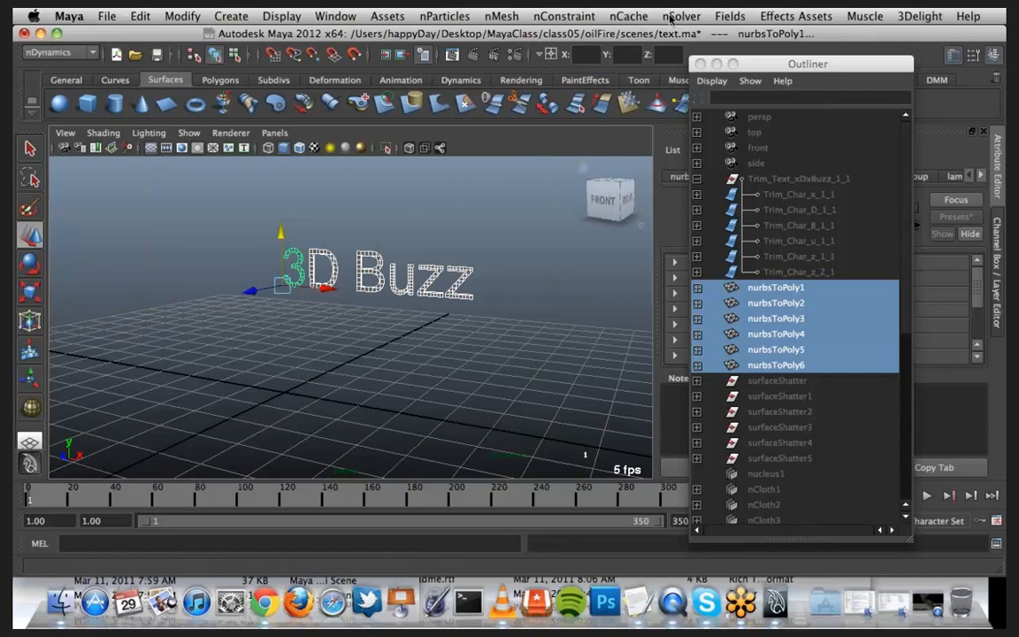
Step: Switch to the Dynamics menu set and surface-shatter the selected polygon letters with a shard count of 3 and shards extruded 0.5
left_click(67, 53)
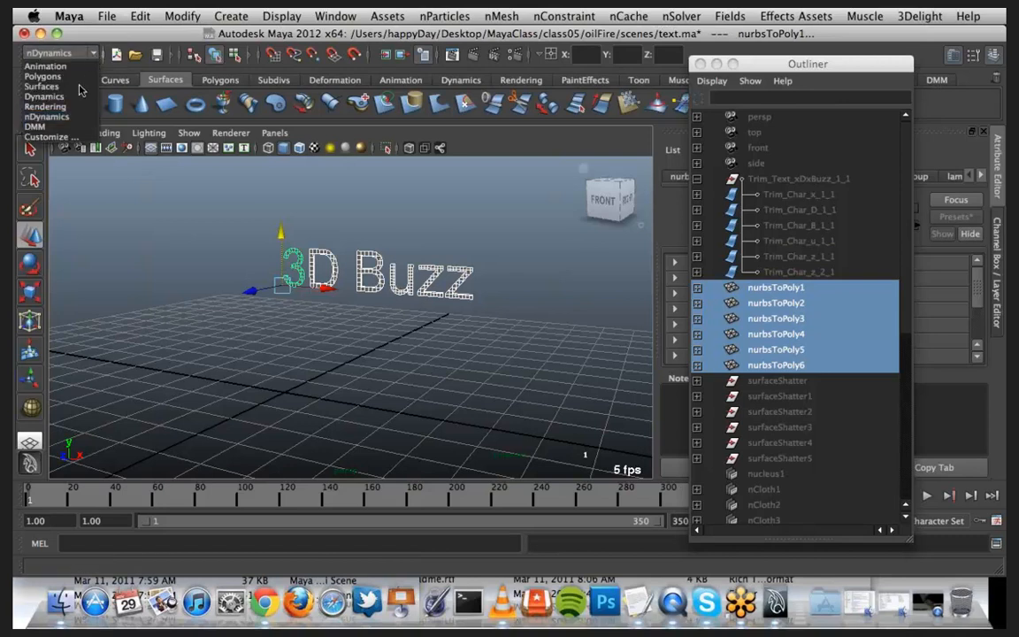
left_click(46, 96)
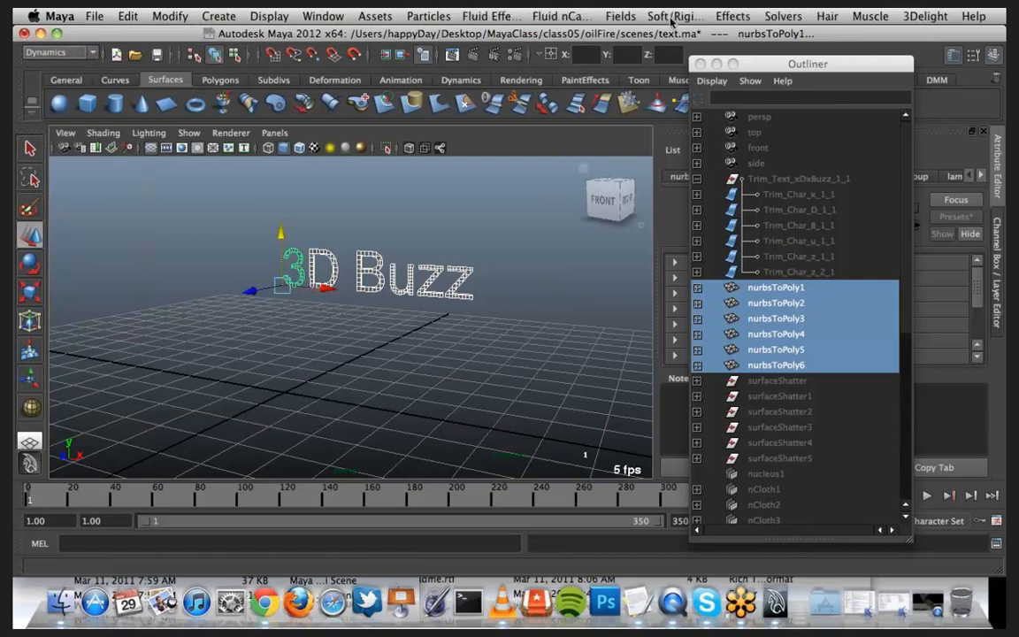
left_click(672, 16)
mouse_move(732, 16)
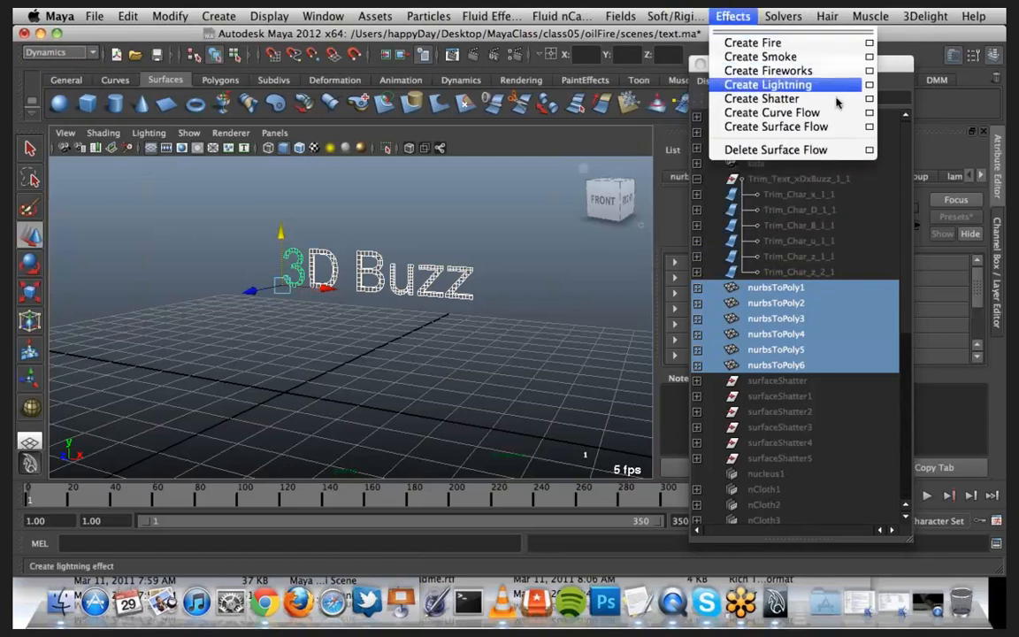
left_click(868, 99)
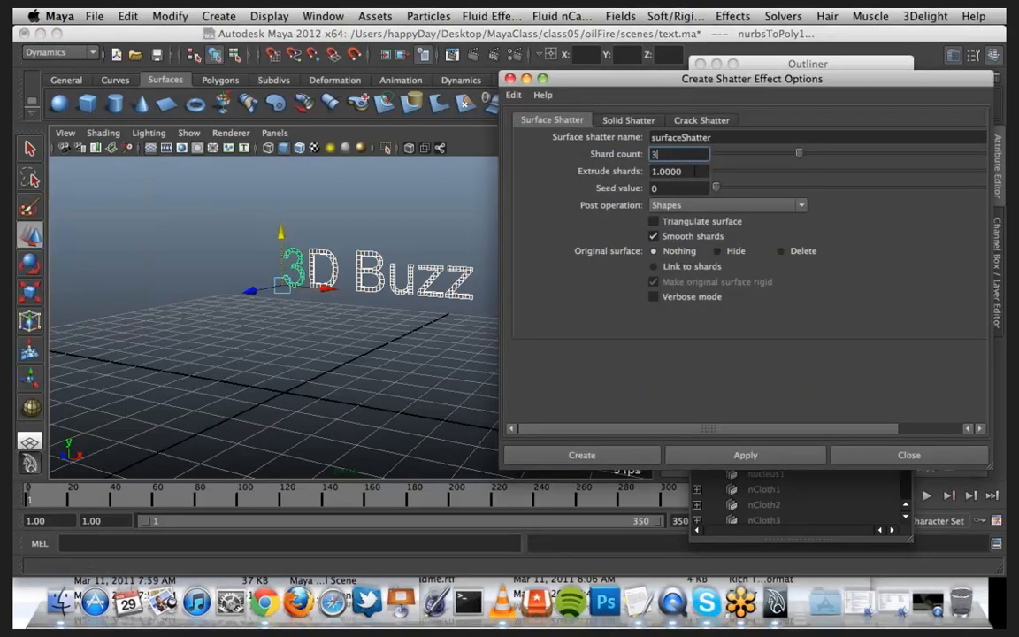
type("3")
key("Tab")
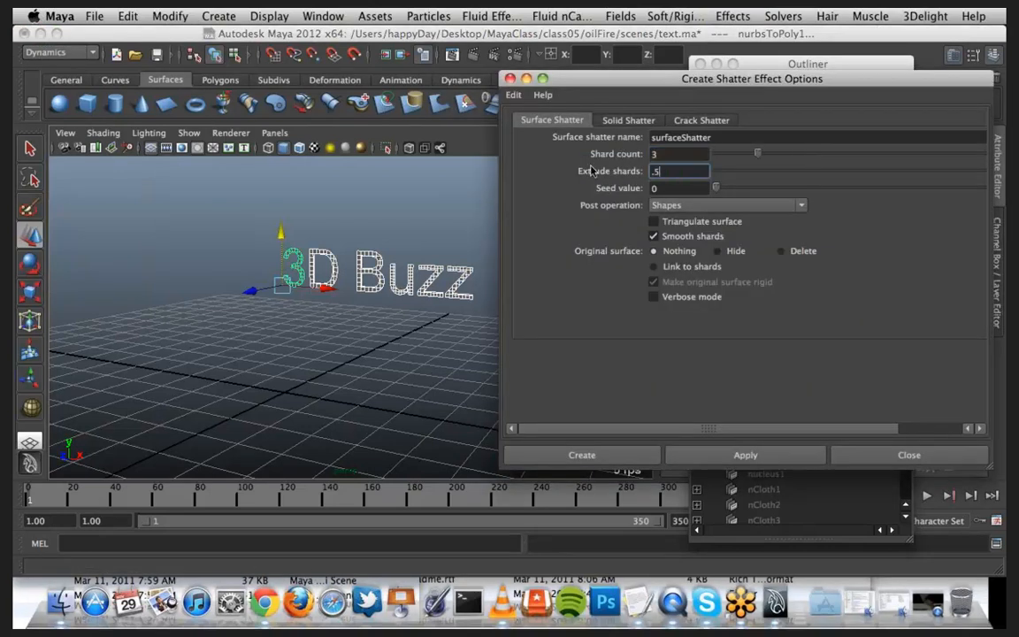
type("0.5")
key("Return")
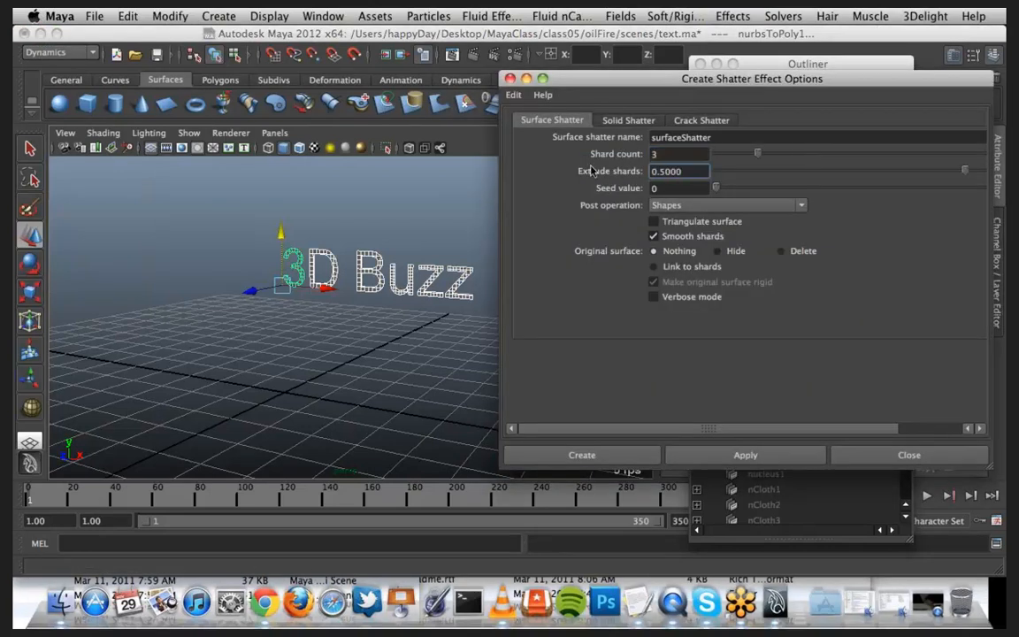
left_click(606, 457)
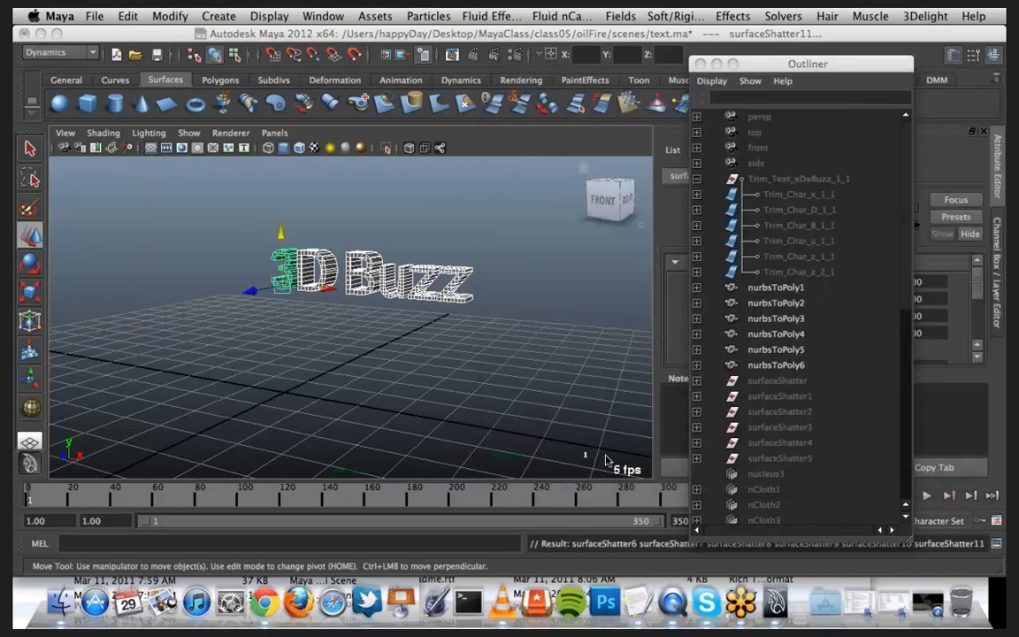
Step: Hide the original polygon letters nurbsToPoly1 to nurbsToPoly6
left_click(817, 289)
left_click(815, 365, "shift")
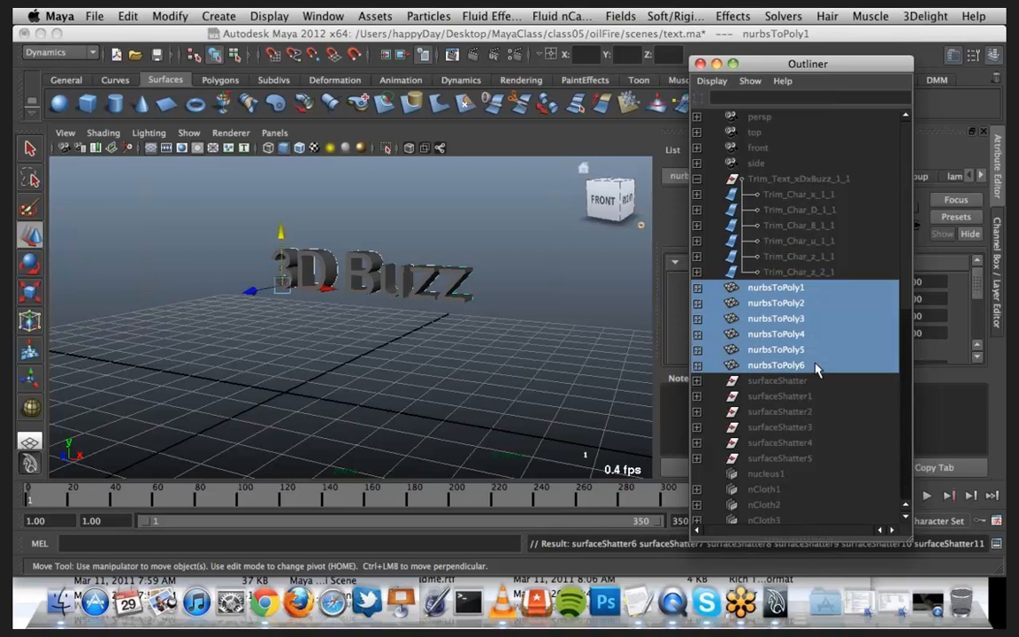
key("ctrl+h")
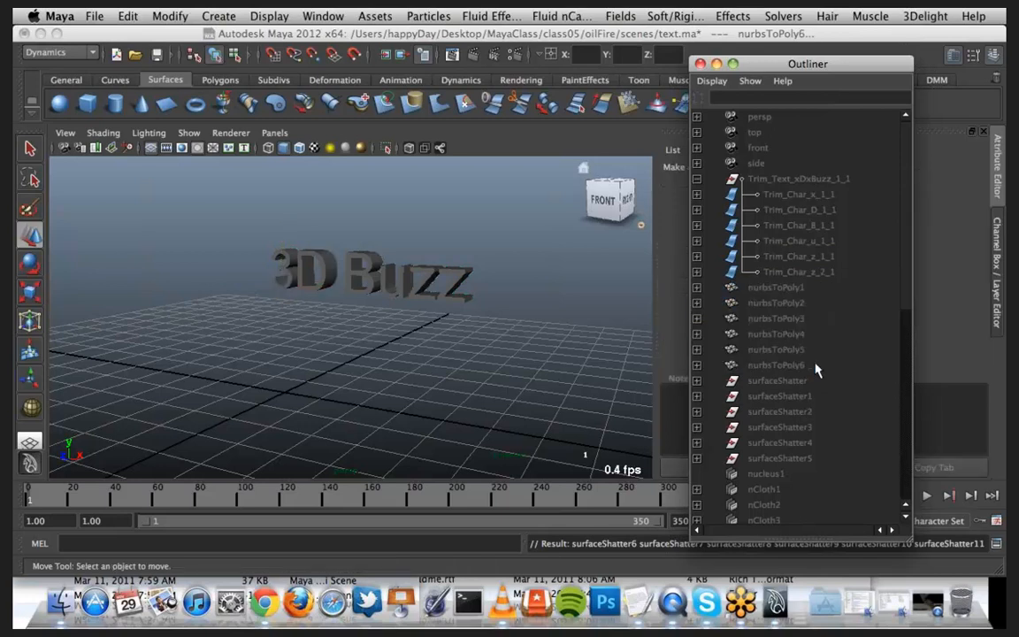
Step: Expand the new shatter groups surfaceShatter6 to surfaceShatter11 in the Outliner to list their shards
scroll(804, 341, "down", 9)
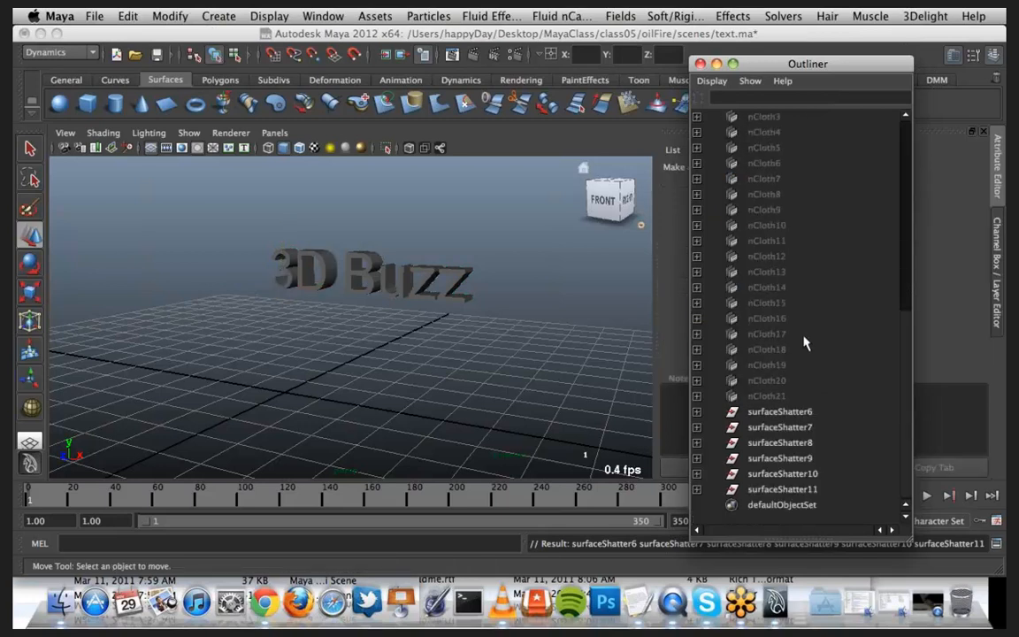
left_click(827, 412)
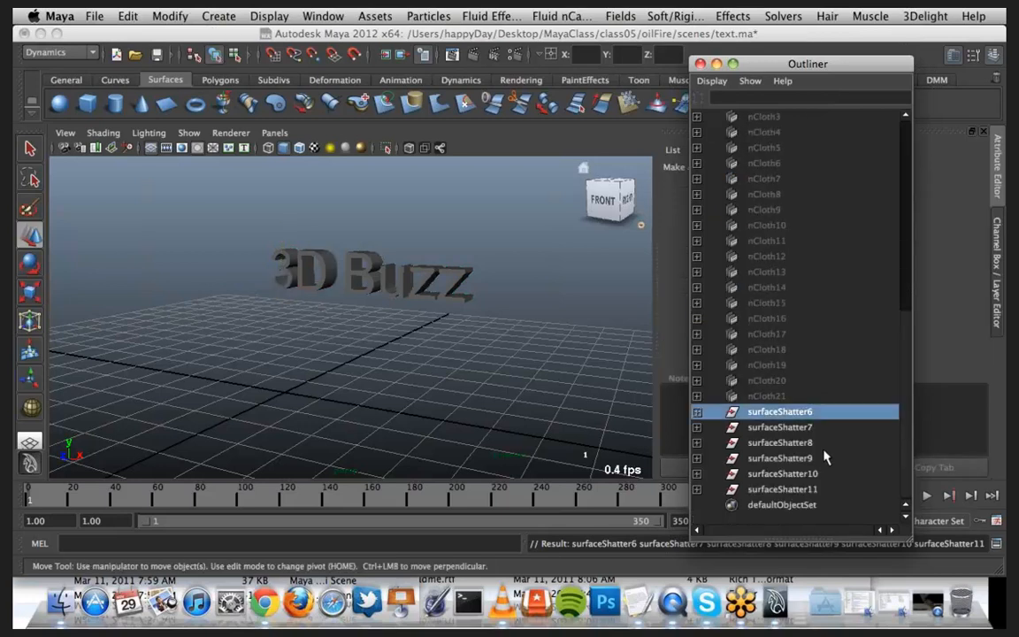
left_click(696, 488)
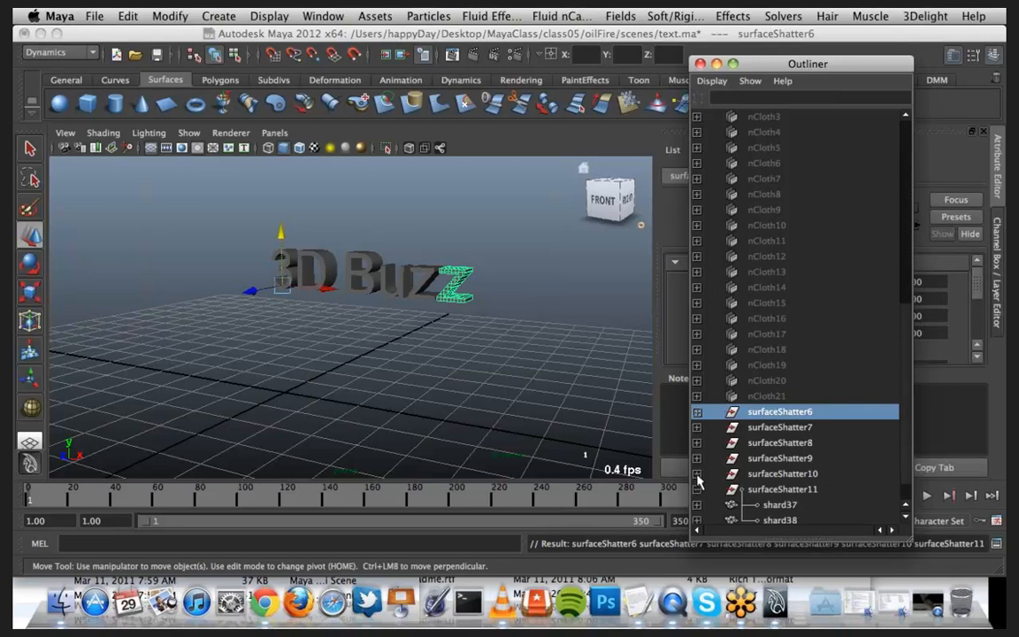
left_click(695, 473)
left_click(696, 458)
left_click(696, 442)
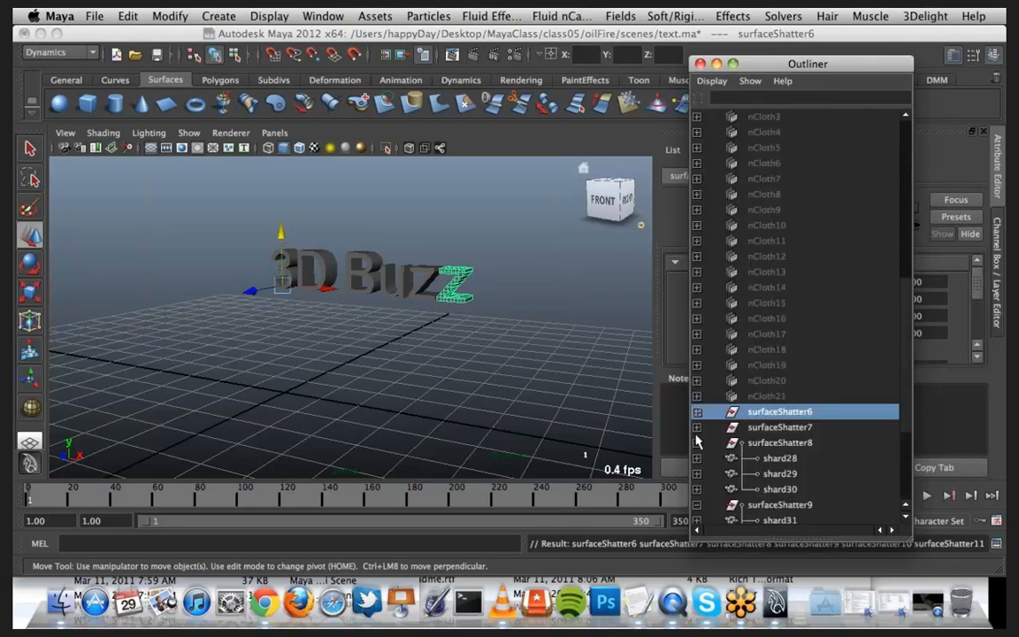
left_click(696, 427)
left_click(696, 412)
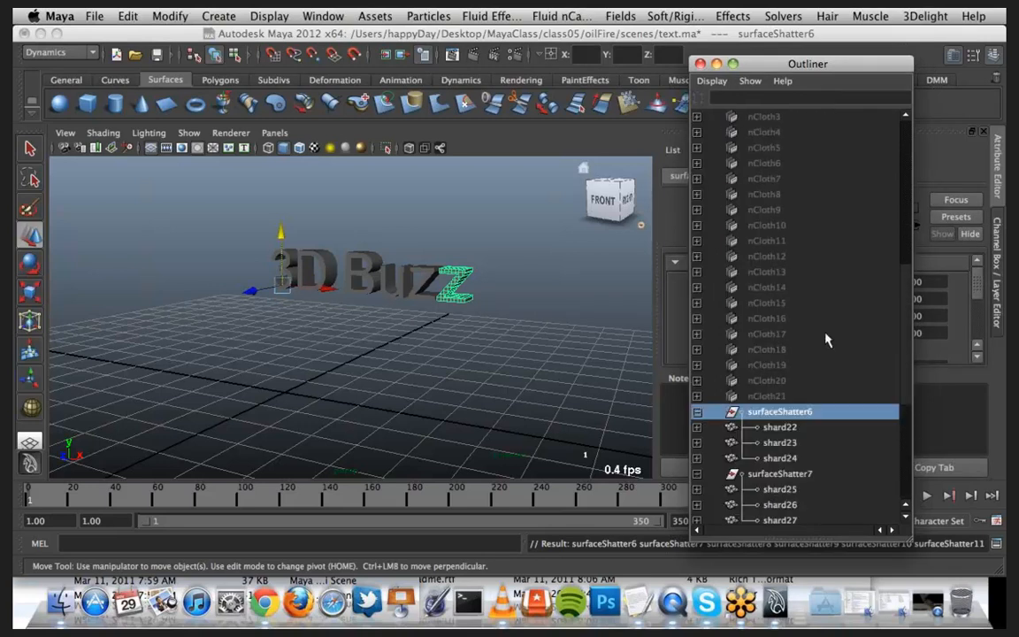
Step: Select everything from shard22 through shard38 and create active rigid bodies from the selection
scroll(825, 341, "down", 6)
left_click(796, 164)
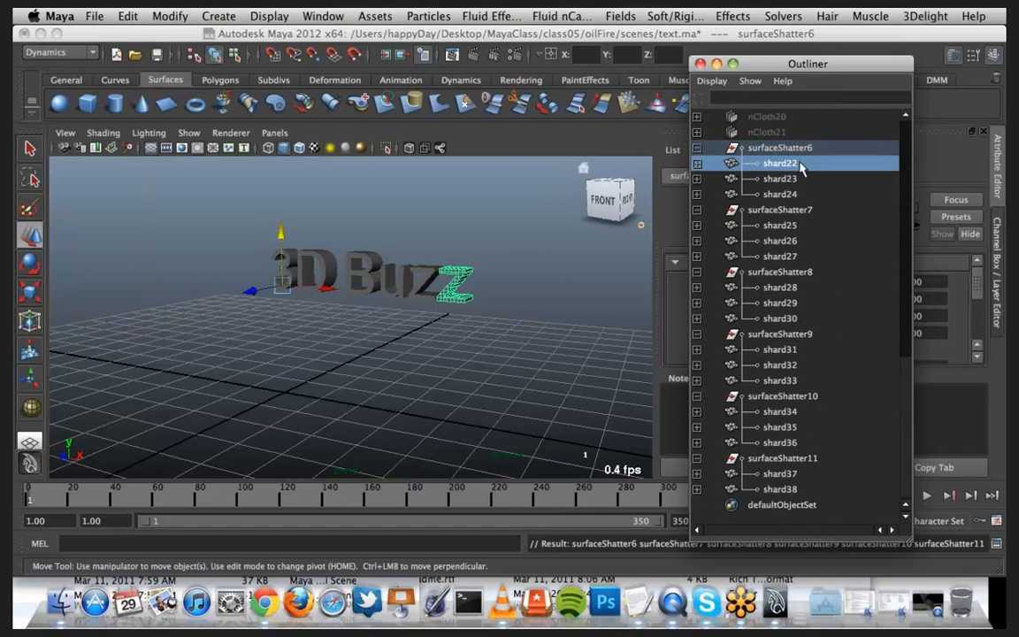
left_click(779, 489, "shift")
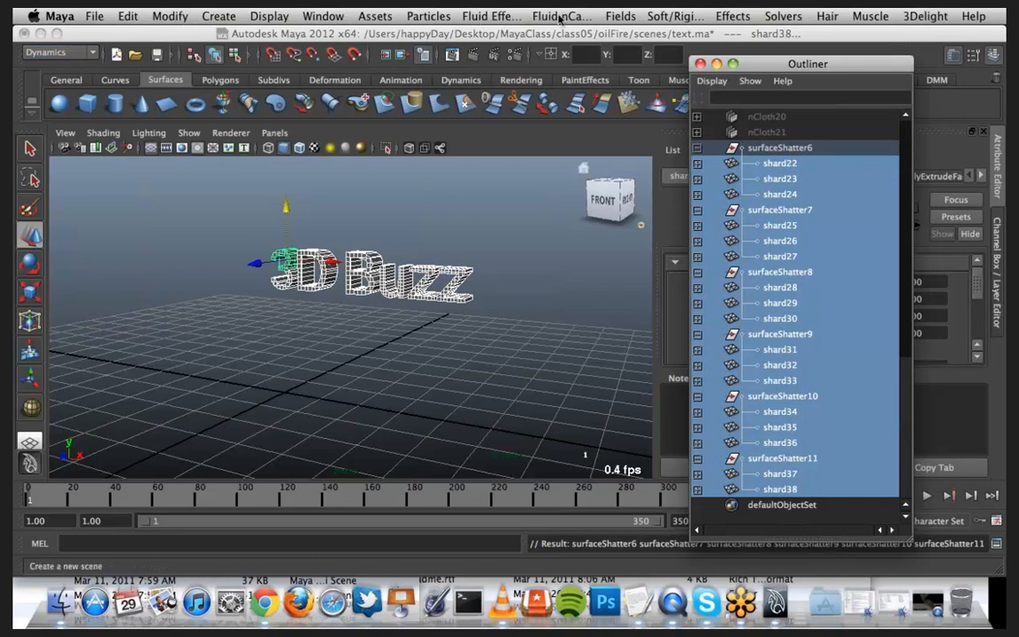
left_click(674, 16)
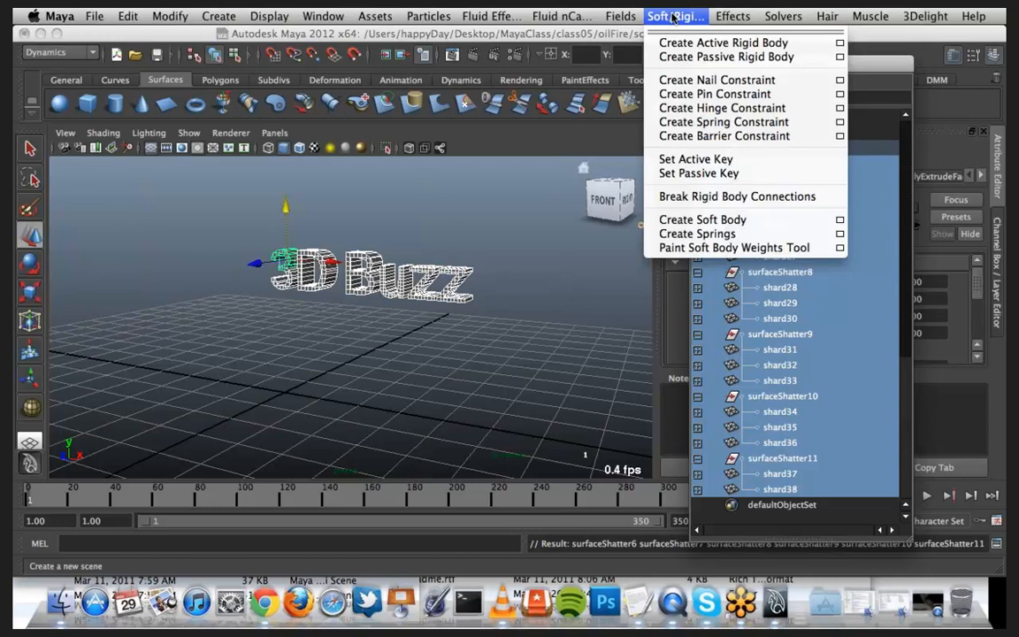
left_click(709, 44)
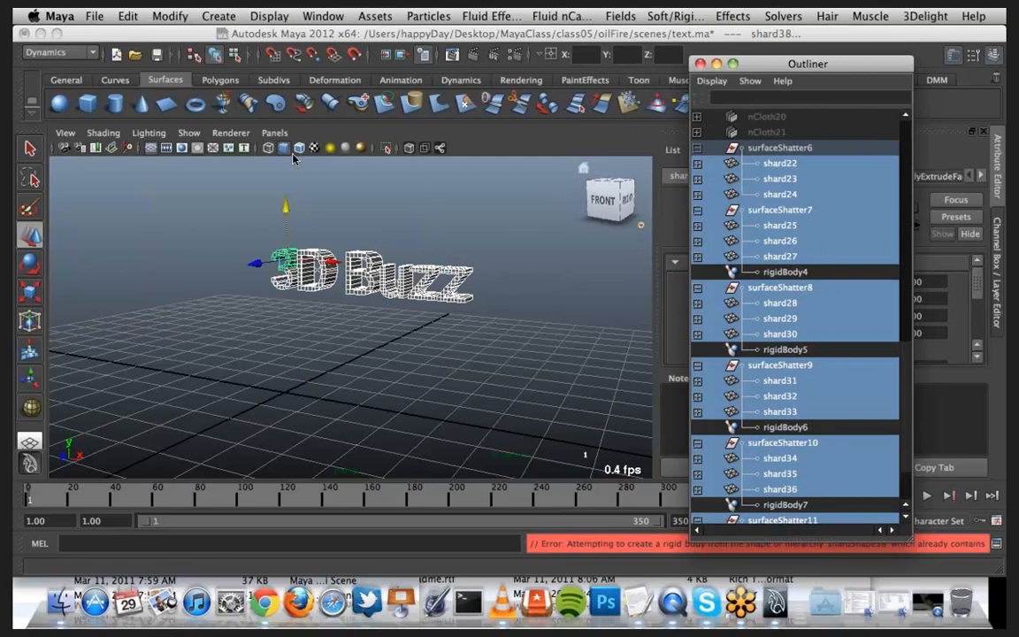
Step: Delete the construction history of the selected shards and try creating active rigid bodies from them again
left_click(128, 16)
mouse_move(185, 198)
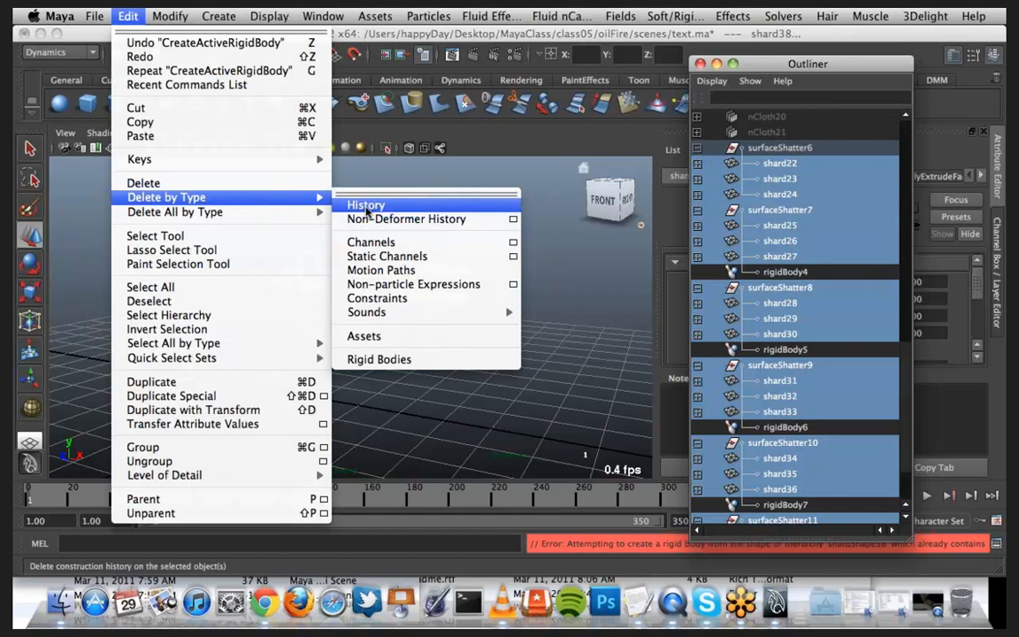
left_click(366, 207)
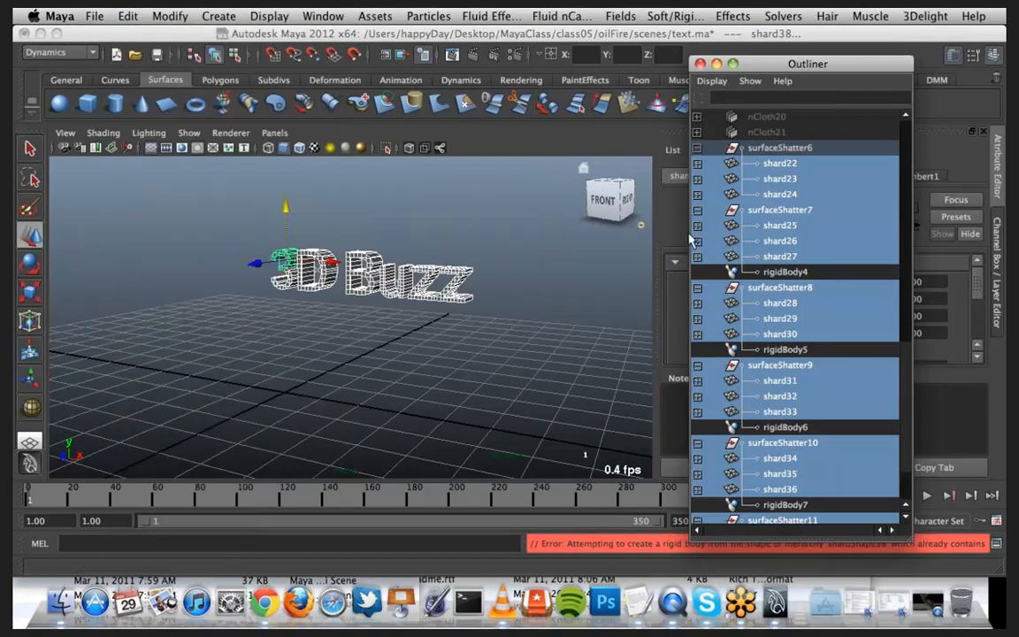
left_click(672, 16)
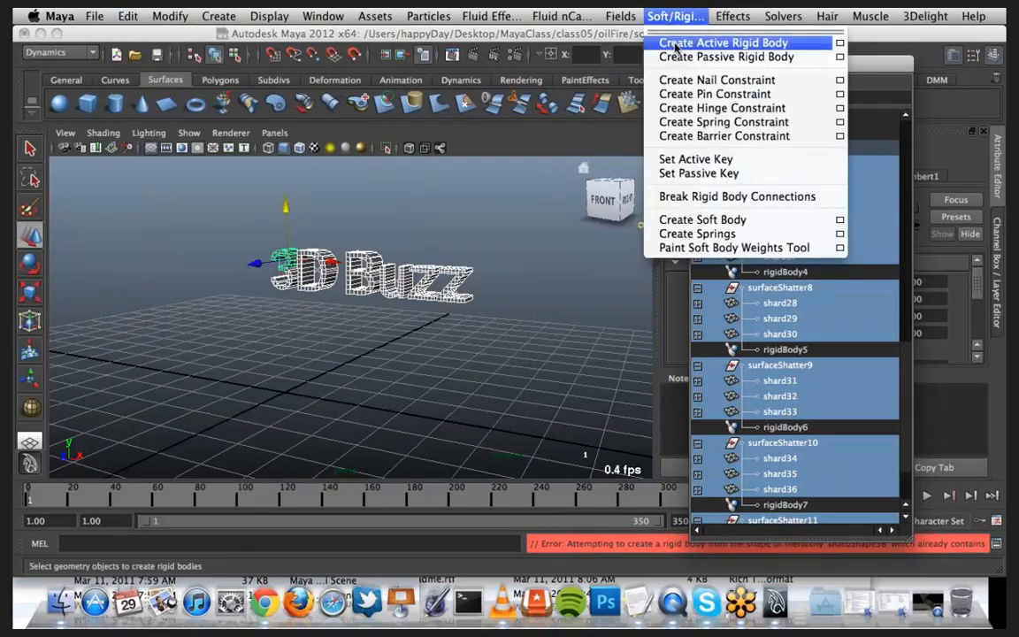
left_click(675, 43)
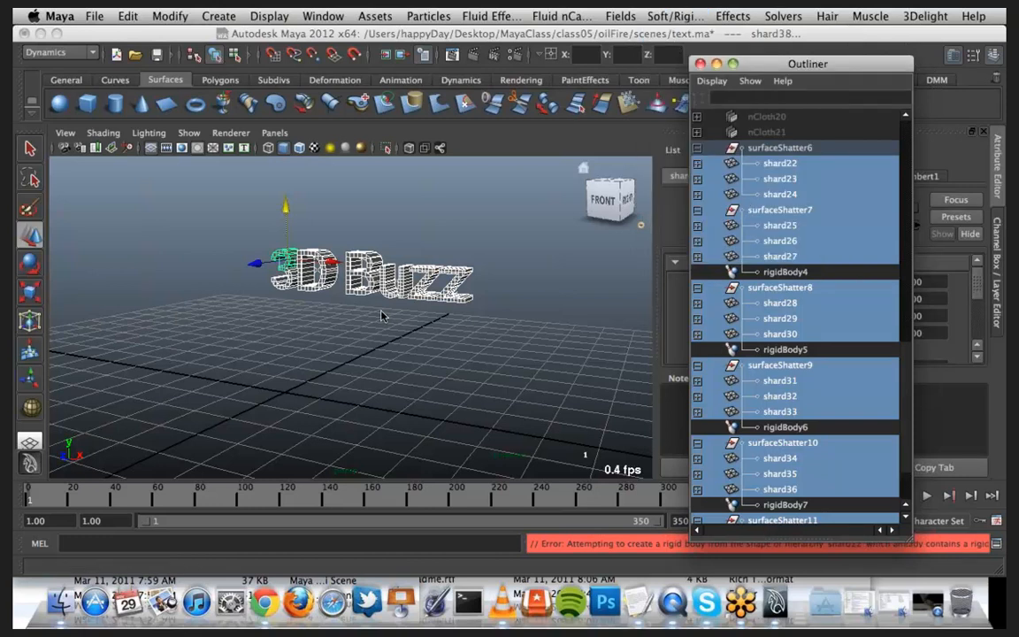
Step: Add a gravity field to the selected rigid body shards and close the Outliner
left_click(620, 16)
left_click(659, 71)
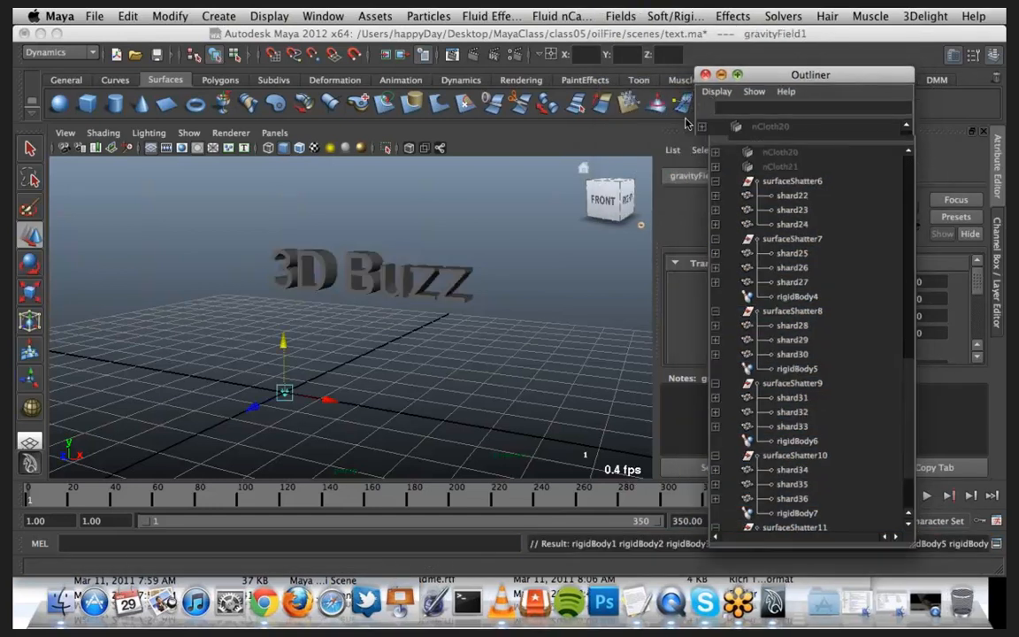
left_click(699, 64)
Step: Play the simulation to check how the letters fall under gravity, and return to the first frame
left_click(925, 495)
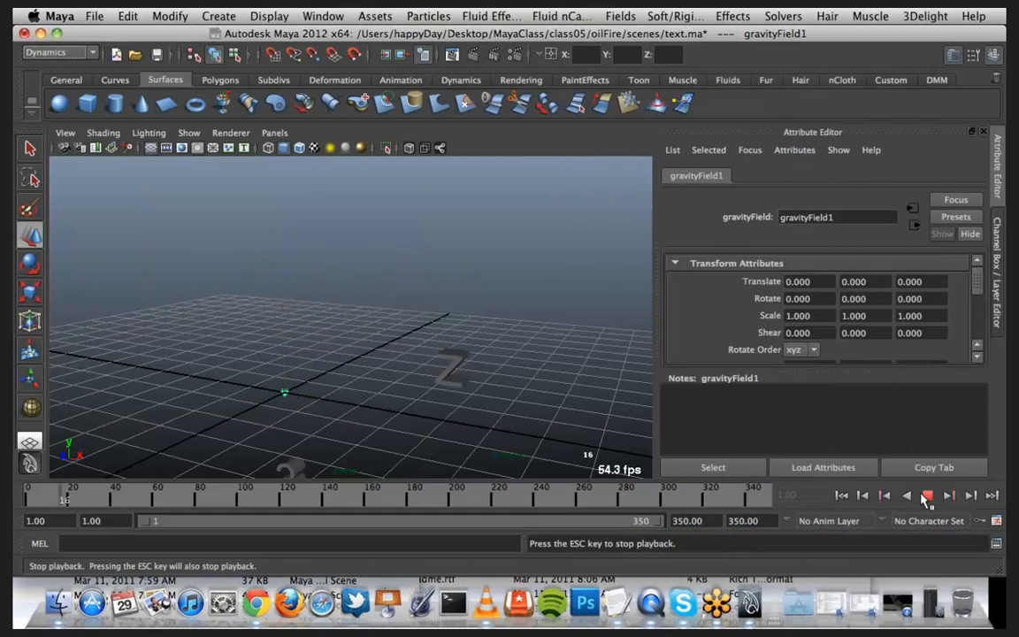
left_click(926, 495)
left_click(841, 495)
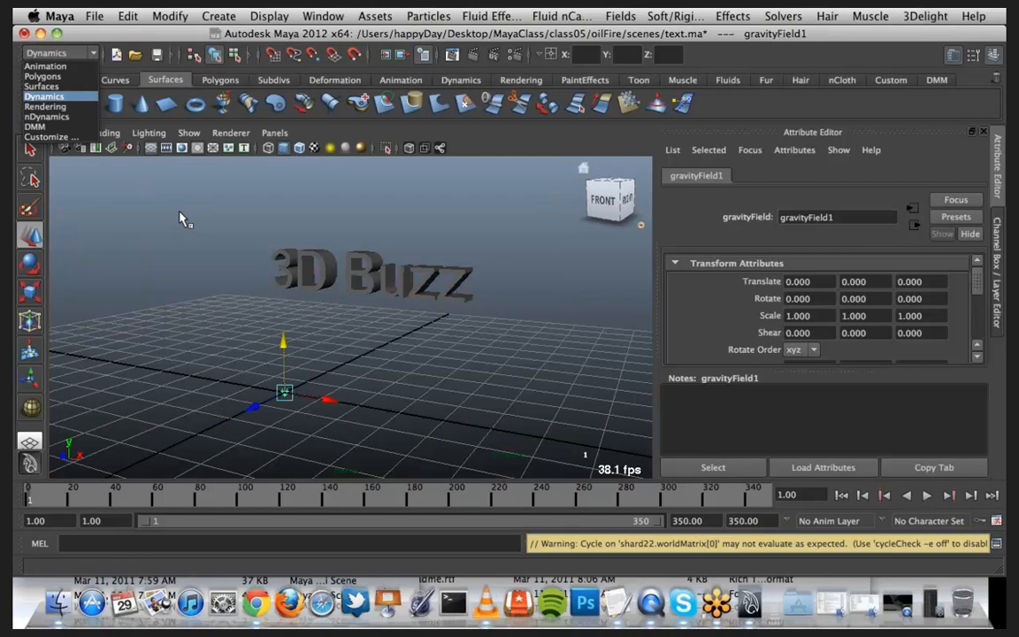
Step: Deselect the gravity field and draw a polygon plane across the whole grid beneath the letters as the ground
left_click(155, 36)
left_click(158, 232)
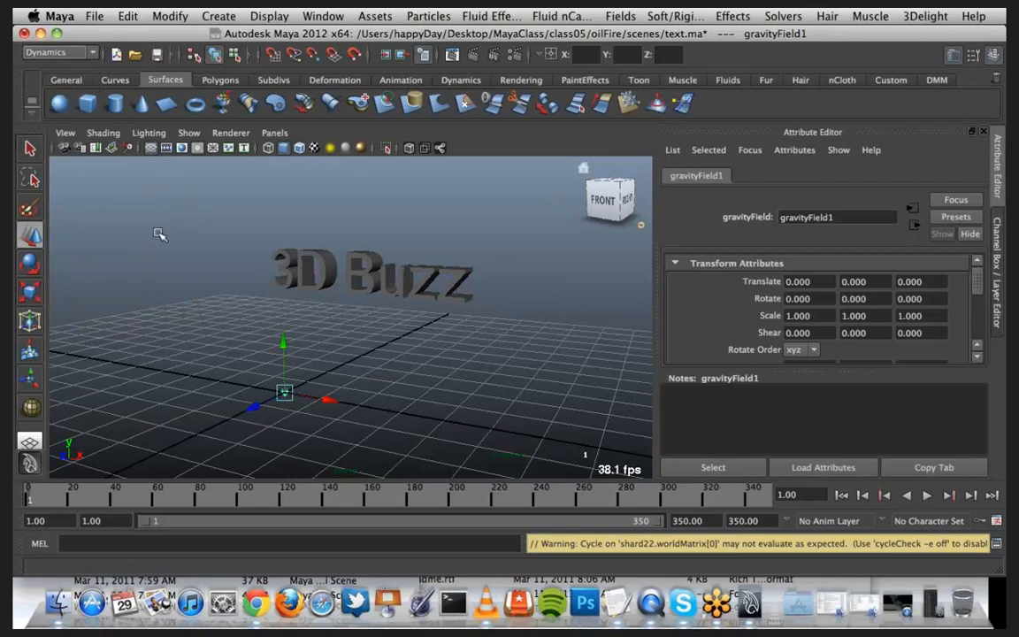
left_click(219, 315)
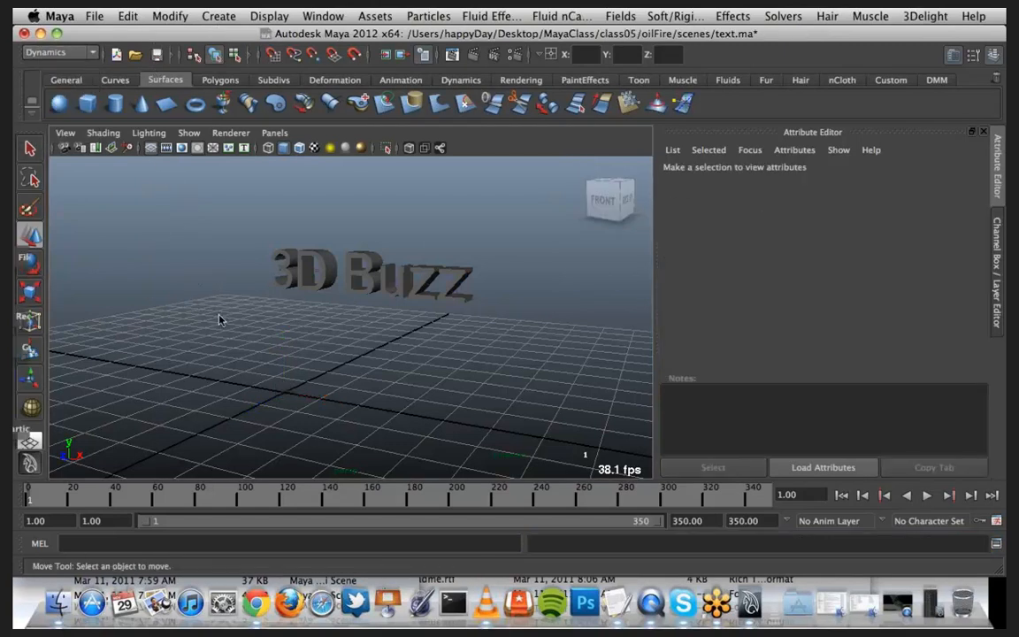
key("space")
left_click(133, 256)
mouse_move(262, 306)
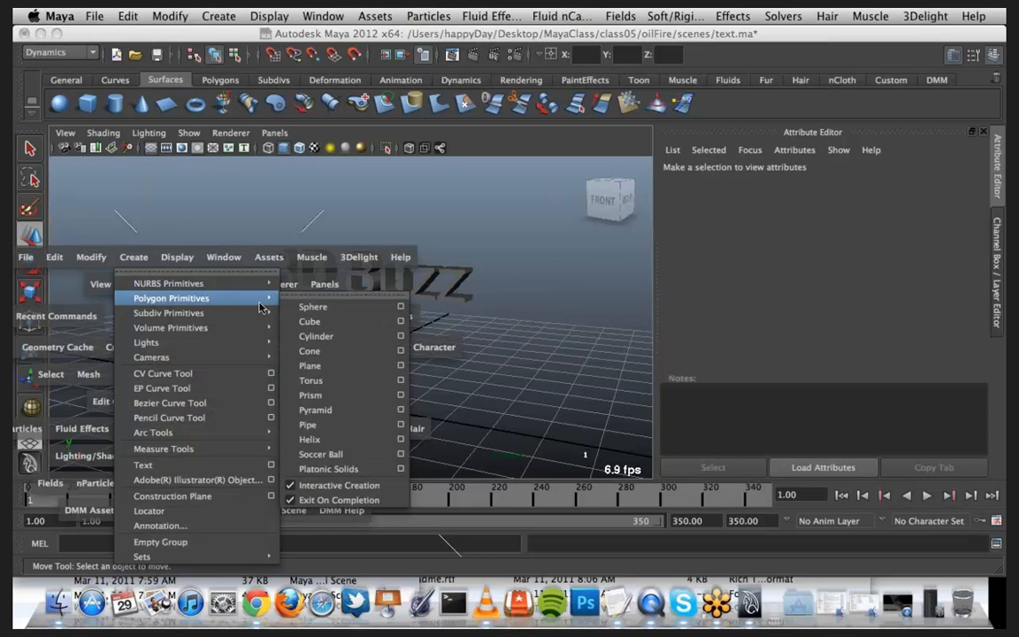
left_click(310, 366)
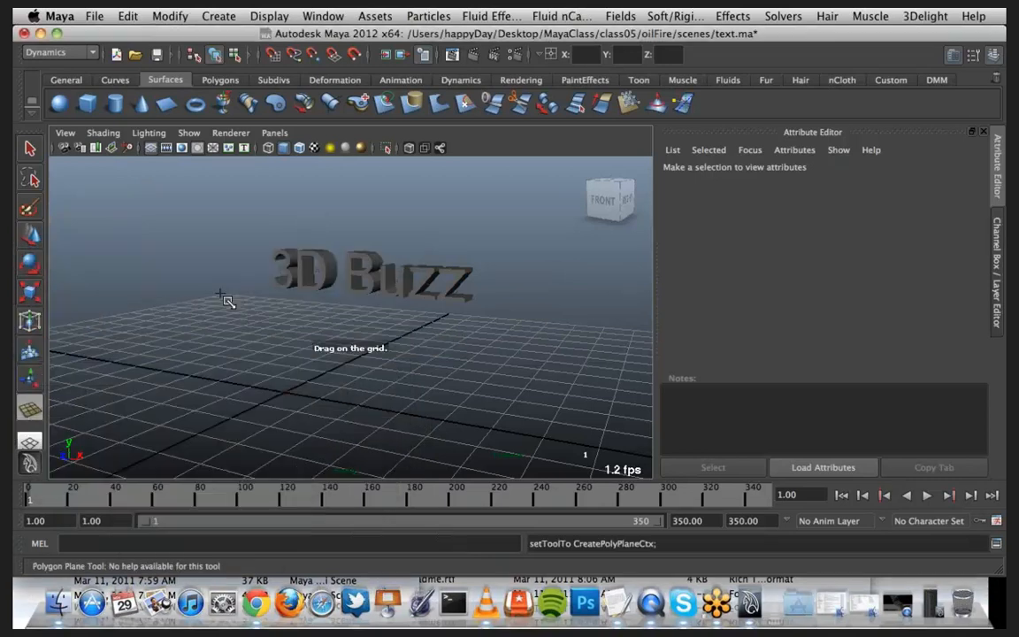
mouse_move(220, 295)
left_mouse_down()
mouse_move(273, 378)
mouse_move(619, 469)
mouse_move(681, 600)
left_mouse_up()
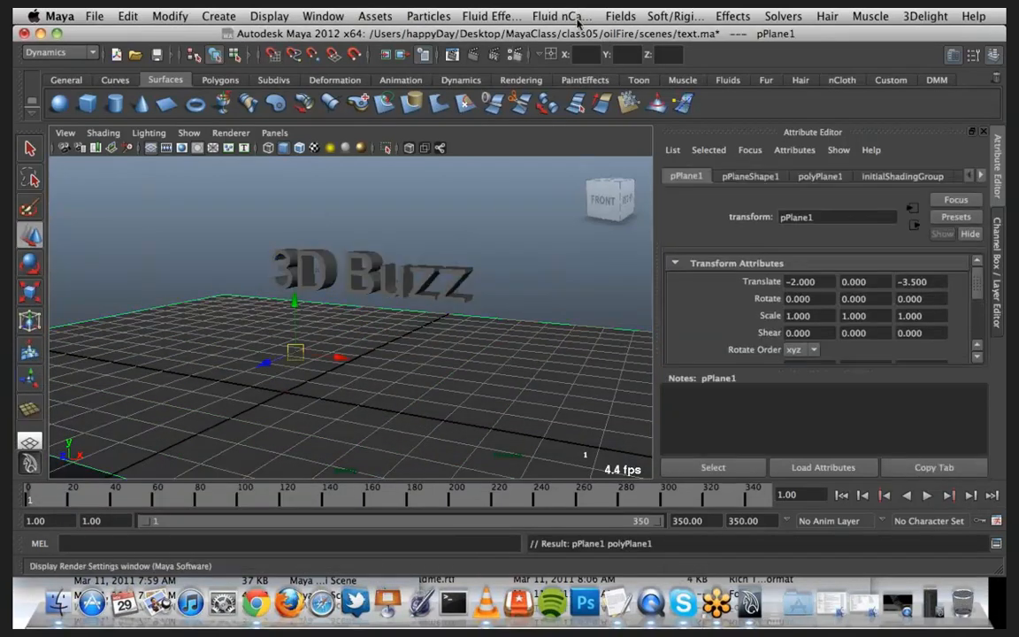
Step: Make the ground plane a passive rigid body
left_click(619, 15)
mouse_move(673, 16)
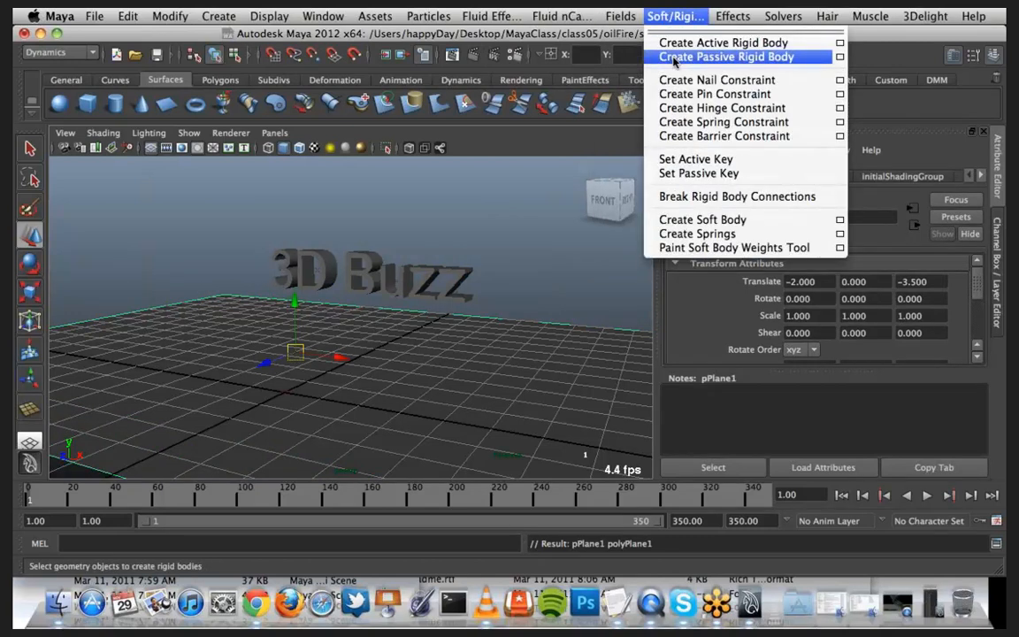
left_click(673, 58)
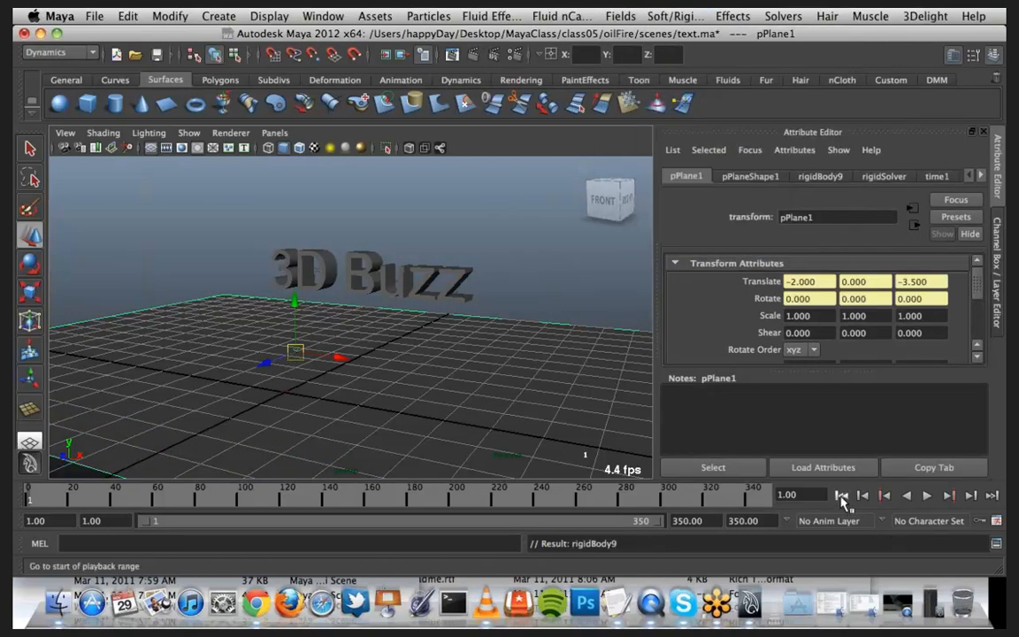
Step: Play the simulation to check how the shards collide with the ground plane, and rewind to the start
left_click(926, 497)
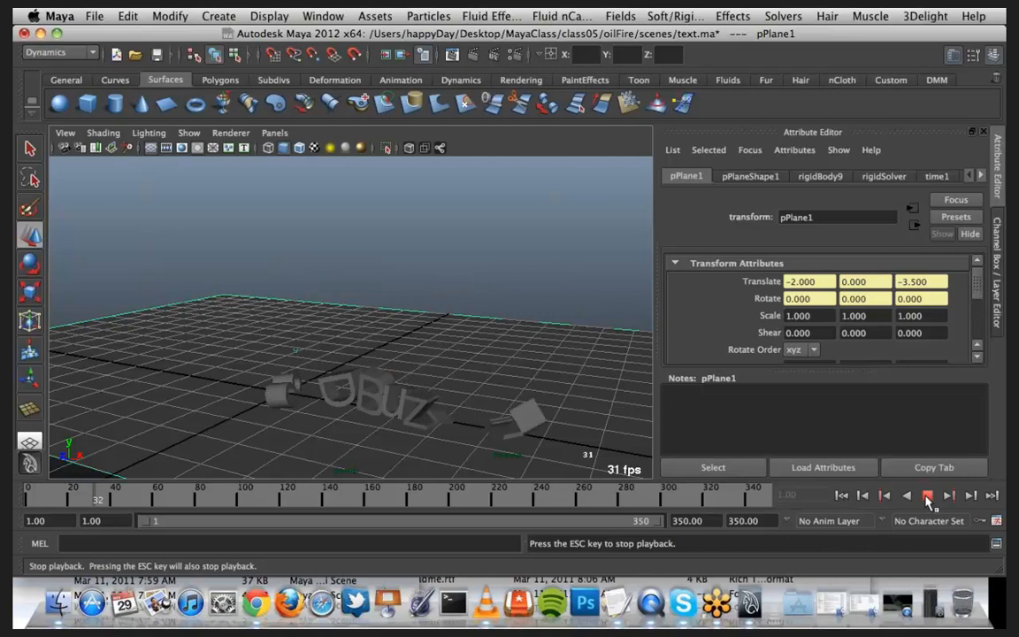
left_click(925, 497)
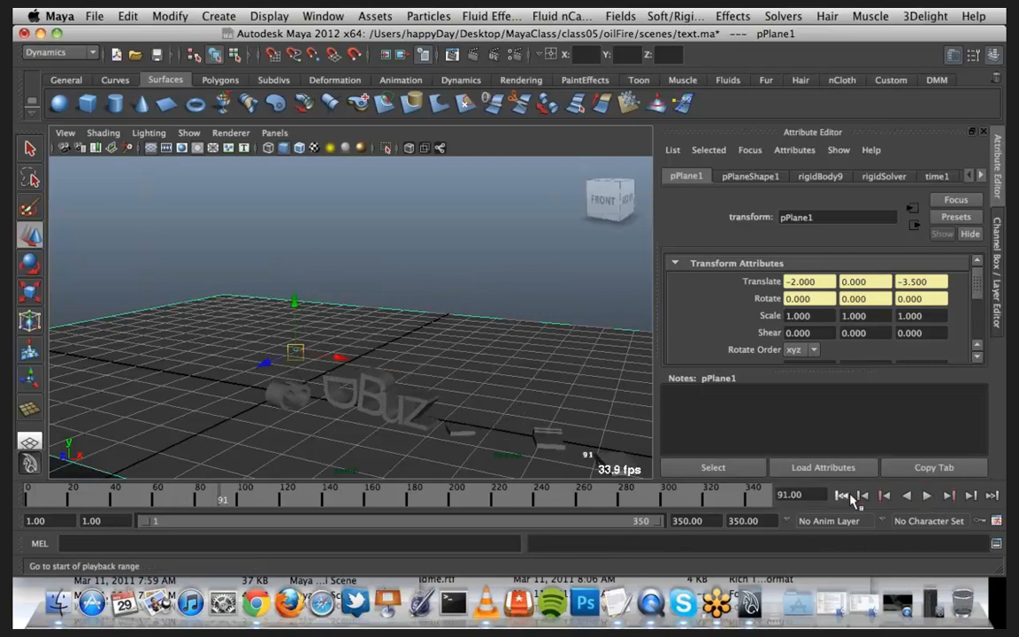
left_click(847, 496)
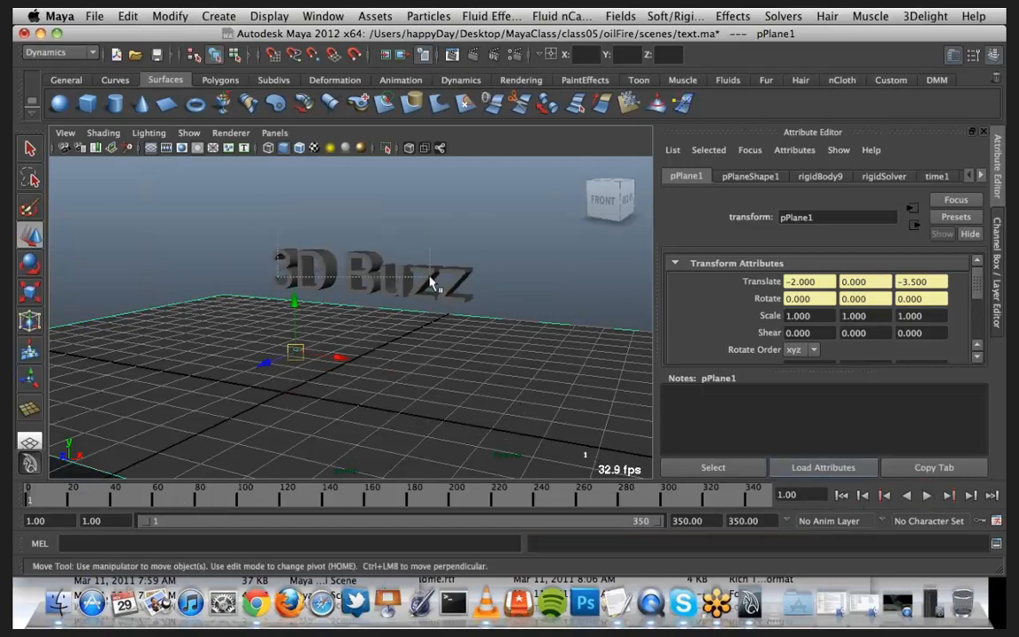
Step: Select all the shards of the 3D Buzz text and add a turbulence field that affects them
left_click_drag(430, 277, 481, 291)
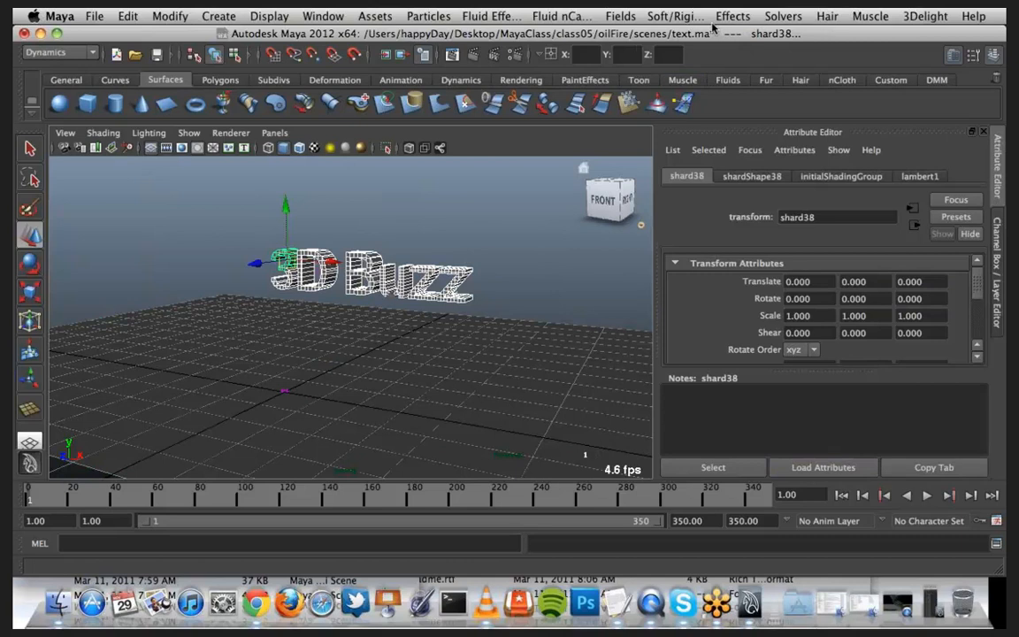
left_click(620, 16)
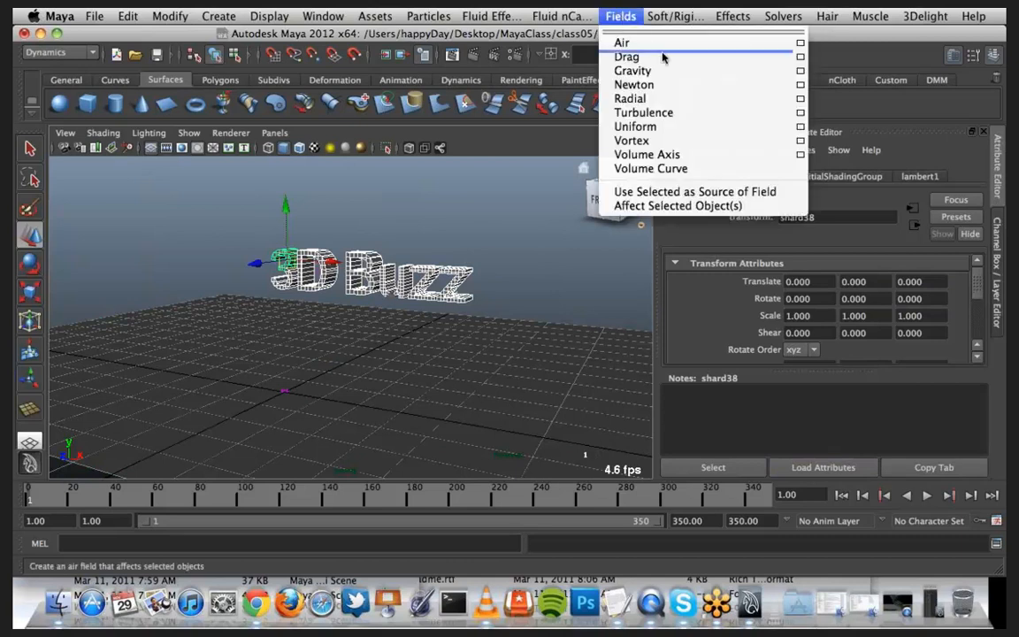
left_click(712, 114)
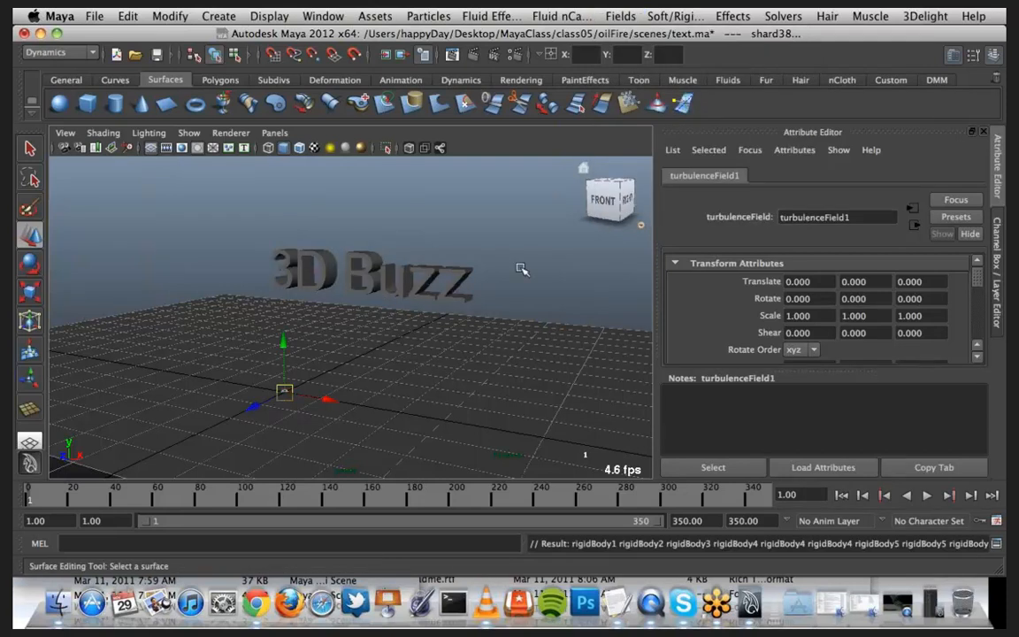
Step: Key the turbulence field's magnitude at its value of 5 on frame 1
scroll(811, 339, "down", 3)
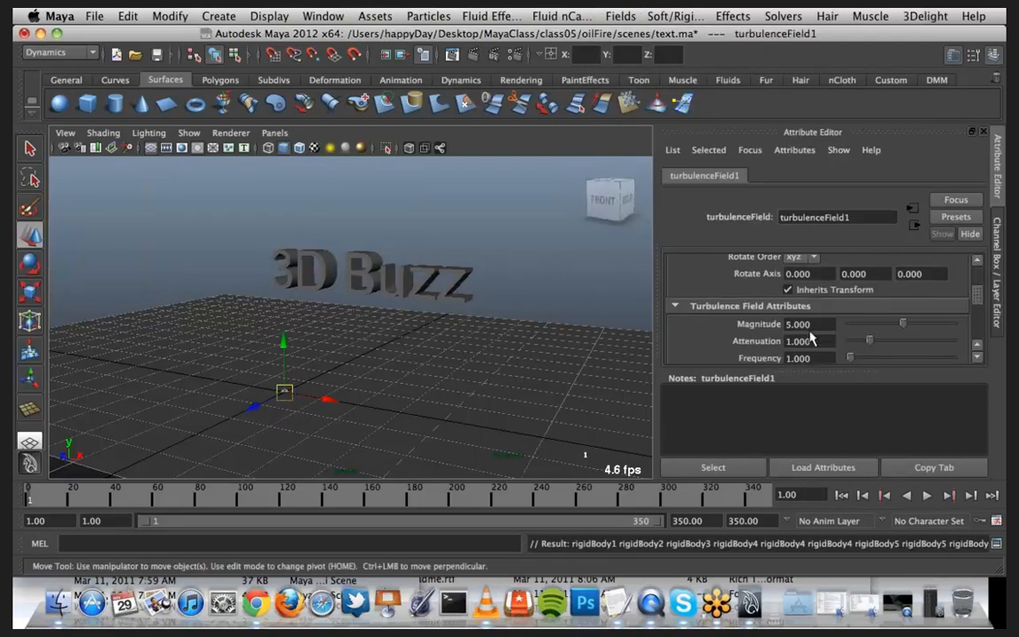
right_click(764, 326)
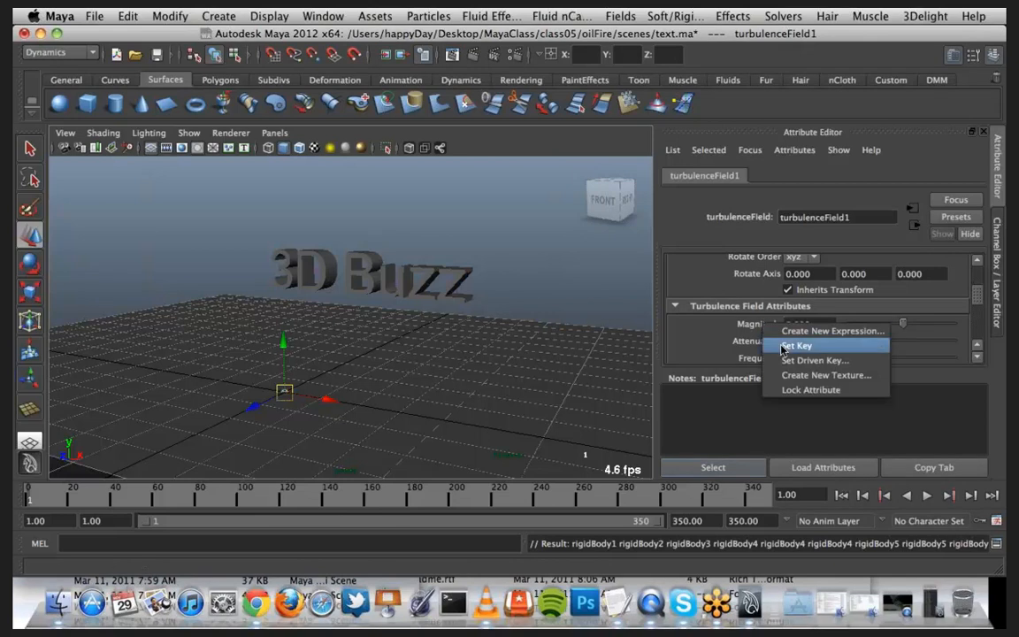
left_click(794, 346)
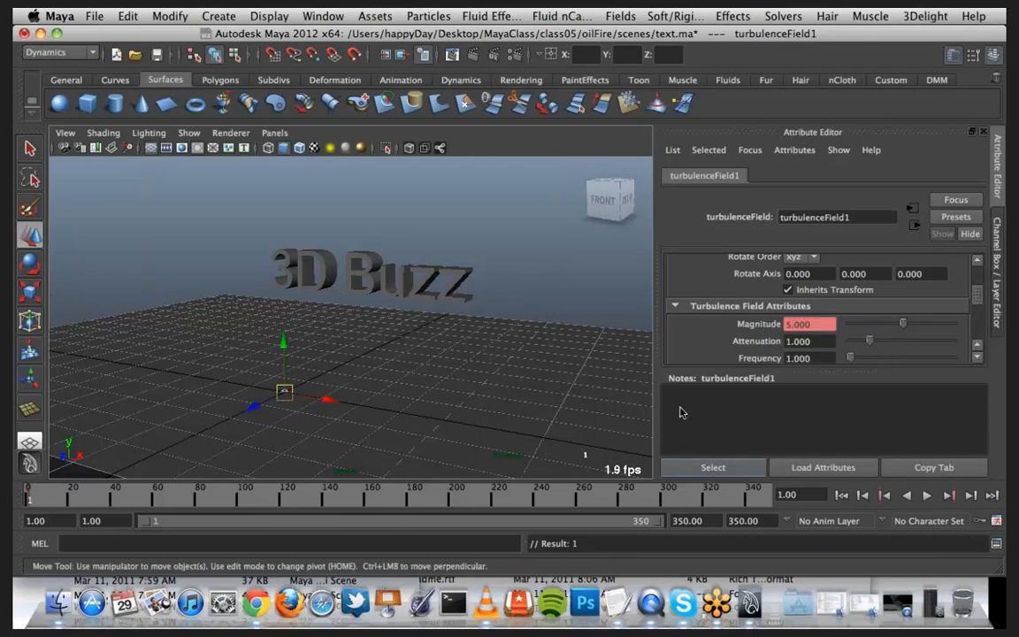
Step: Advance to frame 11, set the turbulence field's magnitude to 0 and key it there
left_click(970, 496)
left_click(970, 496)
left_click(970, 496)
left_click(970, 496)
left_click(970, 496)
left_click(970, 496)
left_click(970, 496)
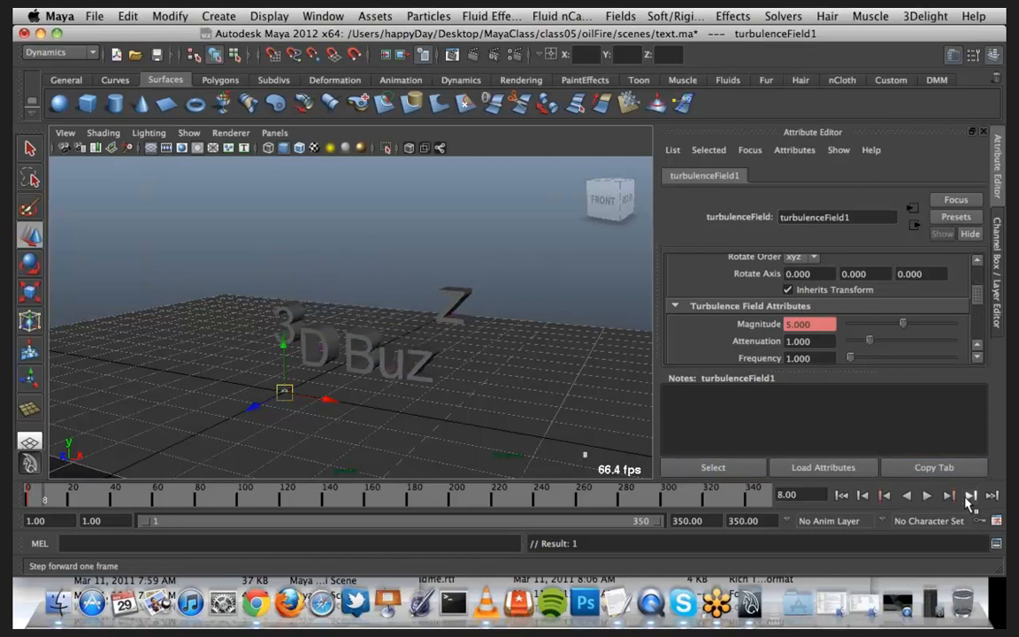
left_click(970, 497)
left_click(970, 496)
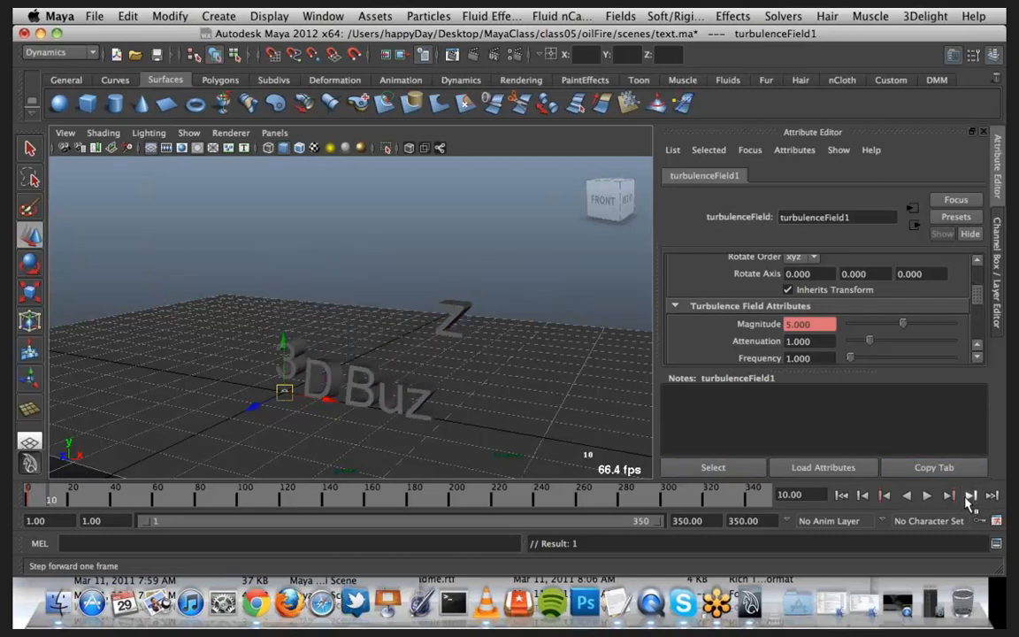
left_click(970, 496)
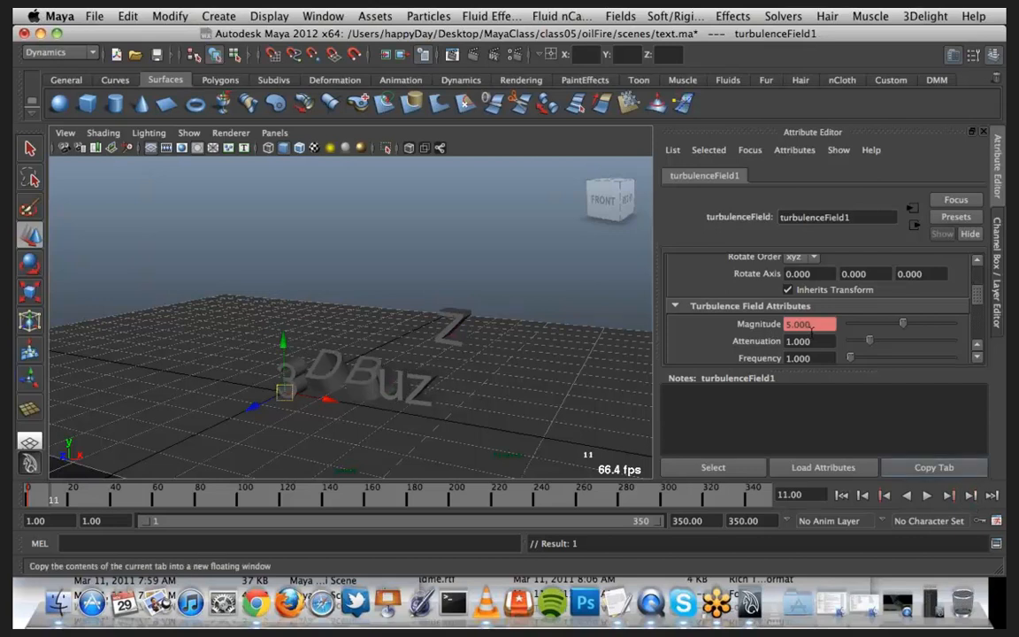
left_click_drag(829, 327, 741, 323)
right_click(743, 326)
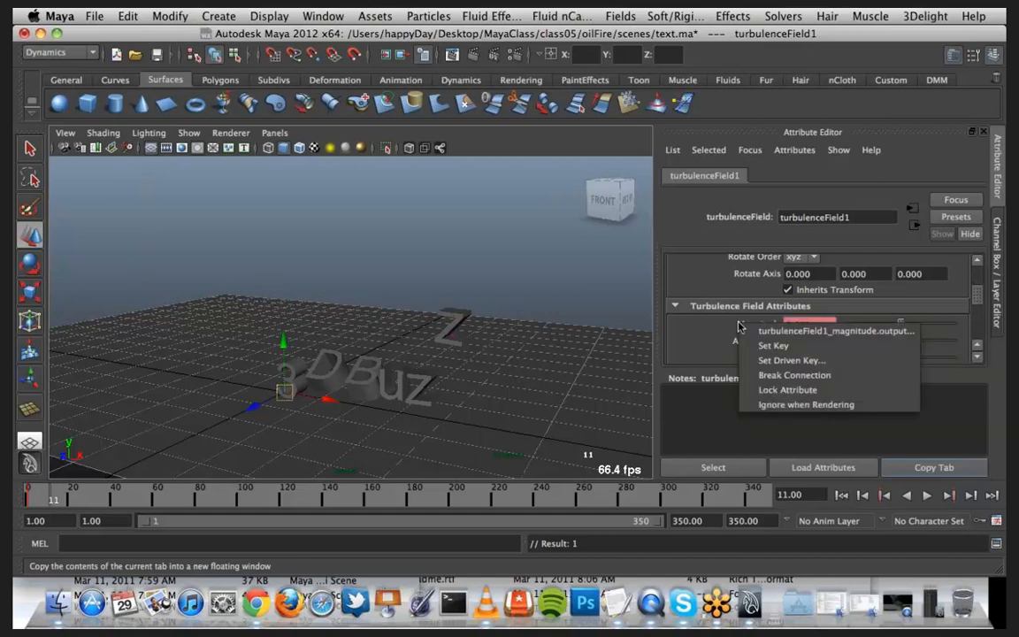
left_click(751, 345)
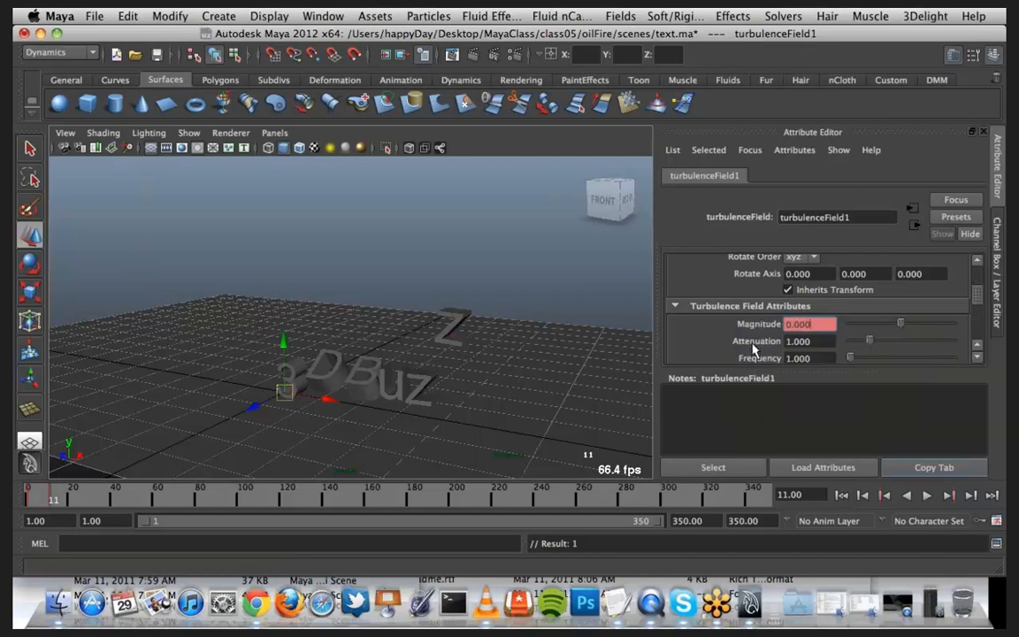
Step: Play the simulation several times from the start to check how the turbulence scatters the shards, and rewind to the first frame
left_click(841, 495)
left_click(926, 497)
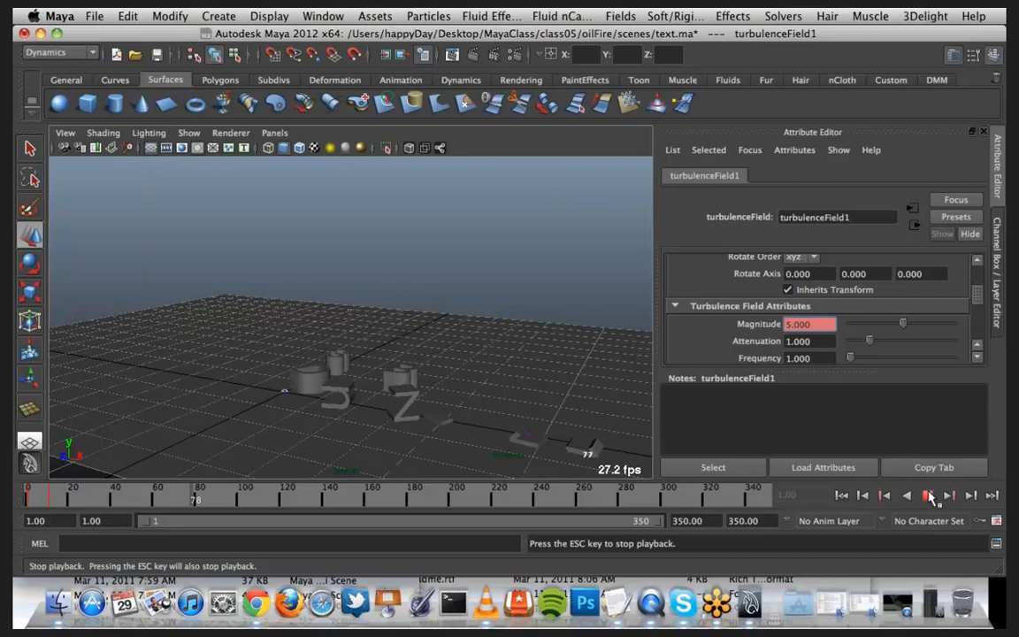
left_click(927, 496)
left_click(841, 496)
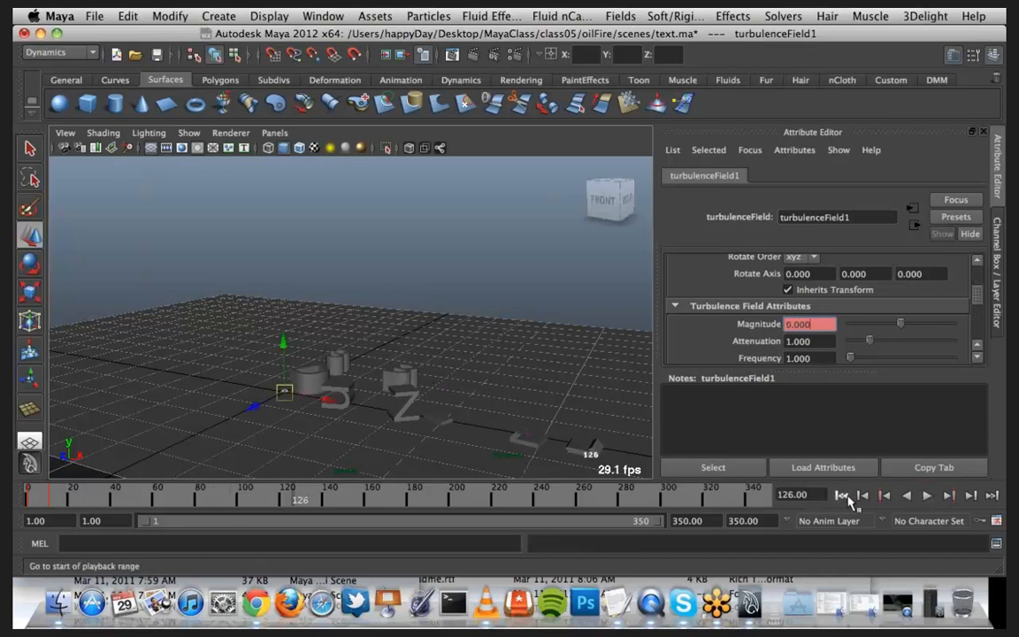
left_click(926, 496)
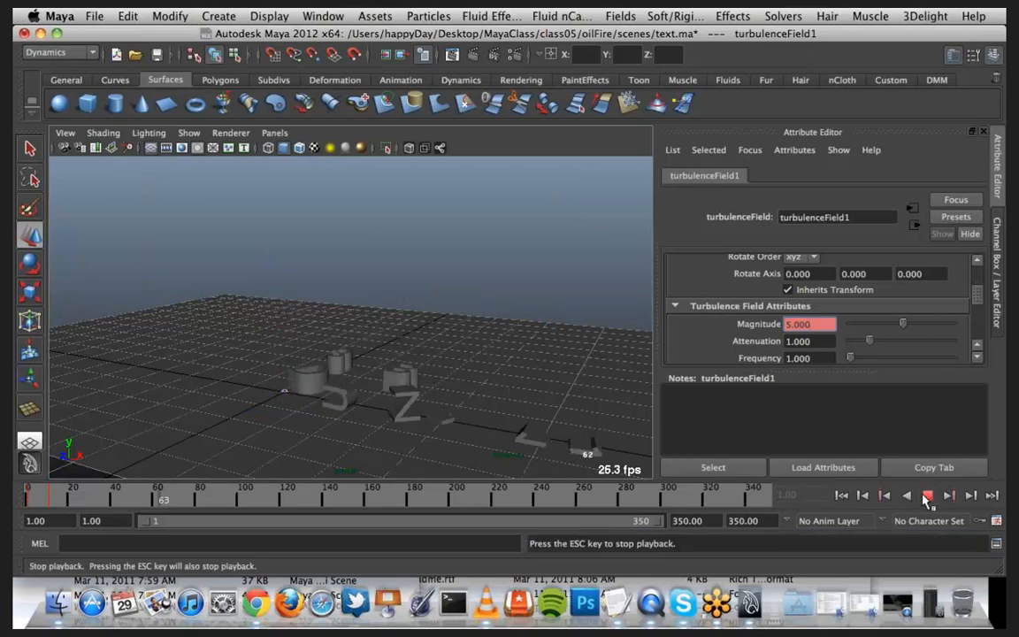
left_click(925, 496)
left_click(841, 495)
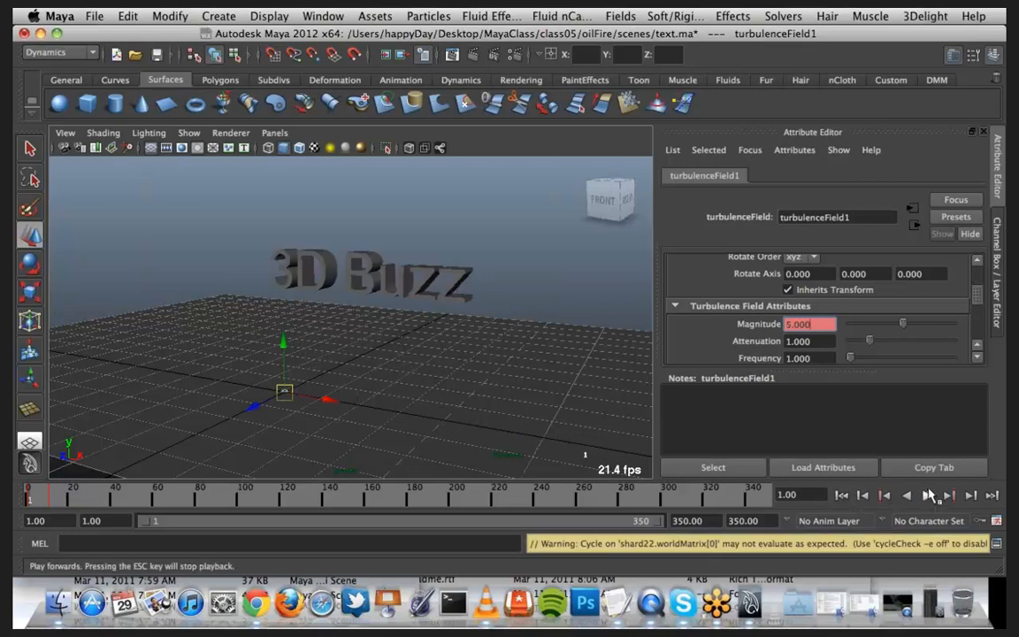
left_click(927, 496)
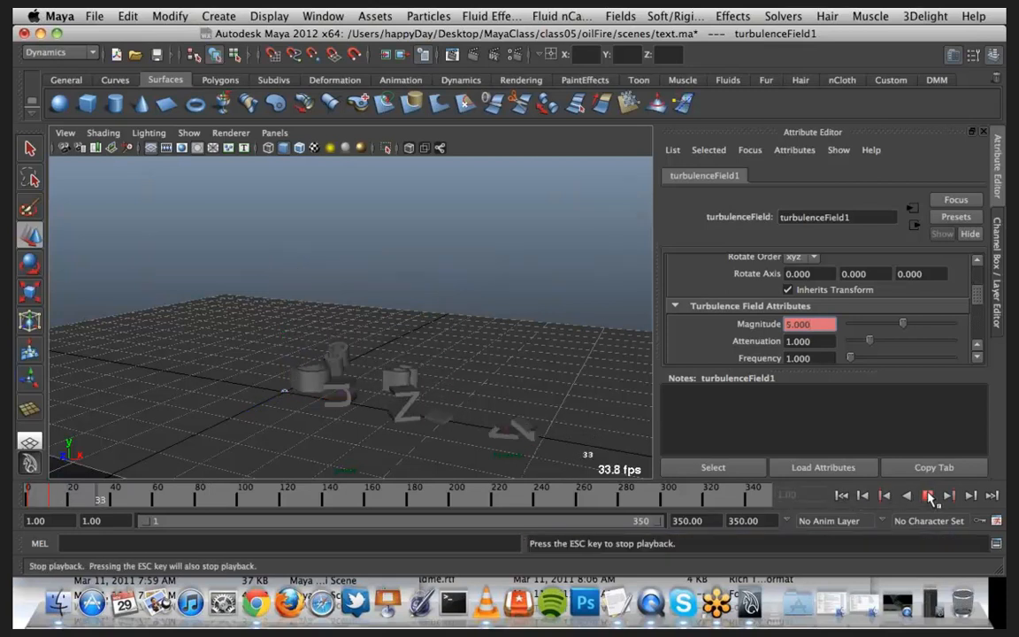
left_click(927, 496)
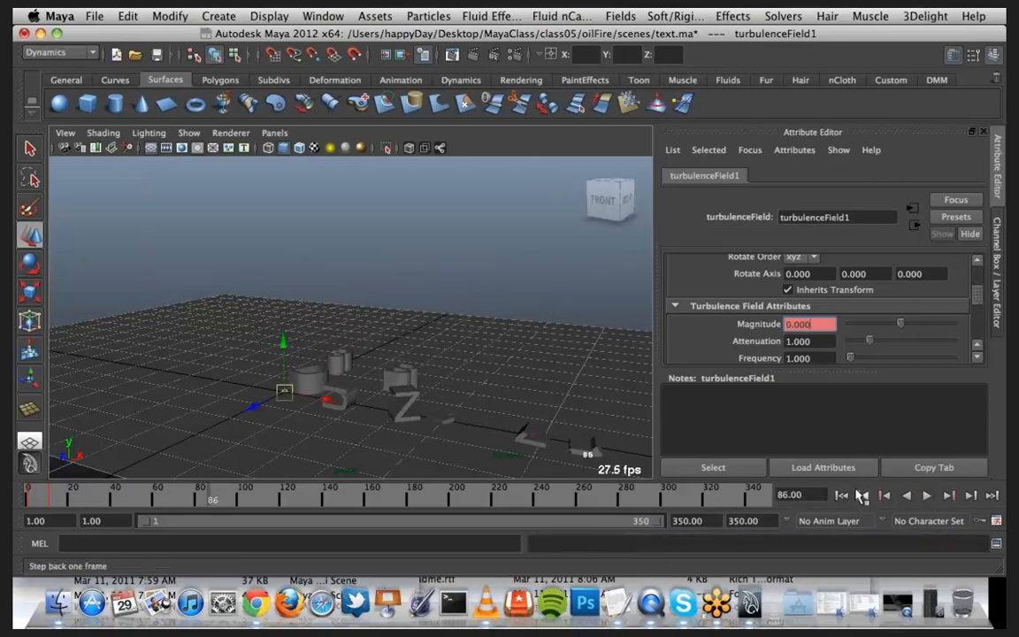
left_click(841, 495)
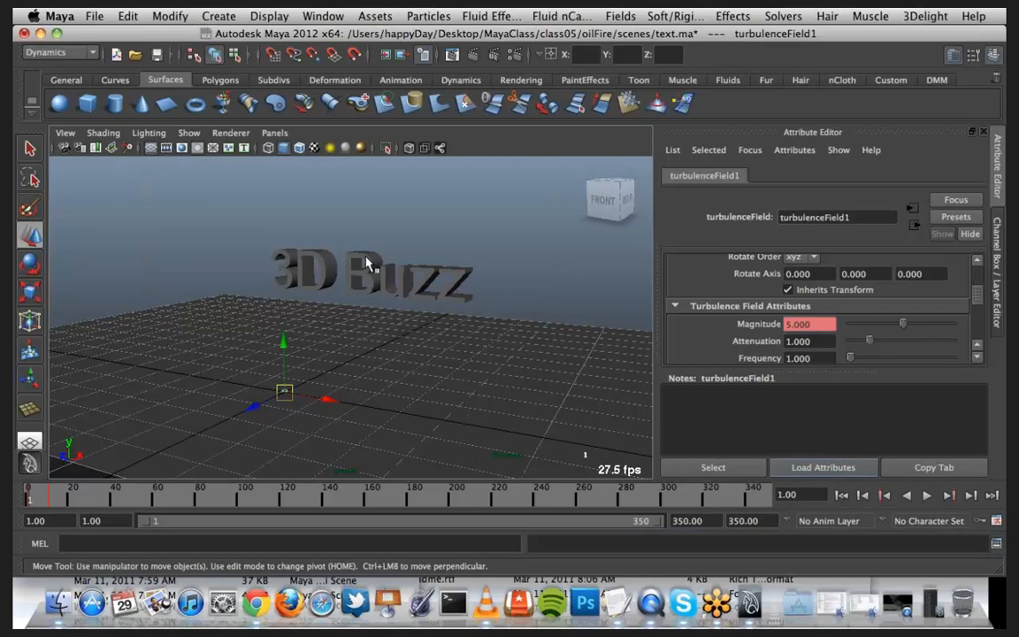
left_click(365, 267)
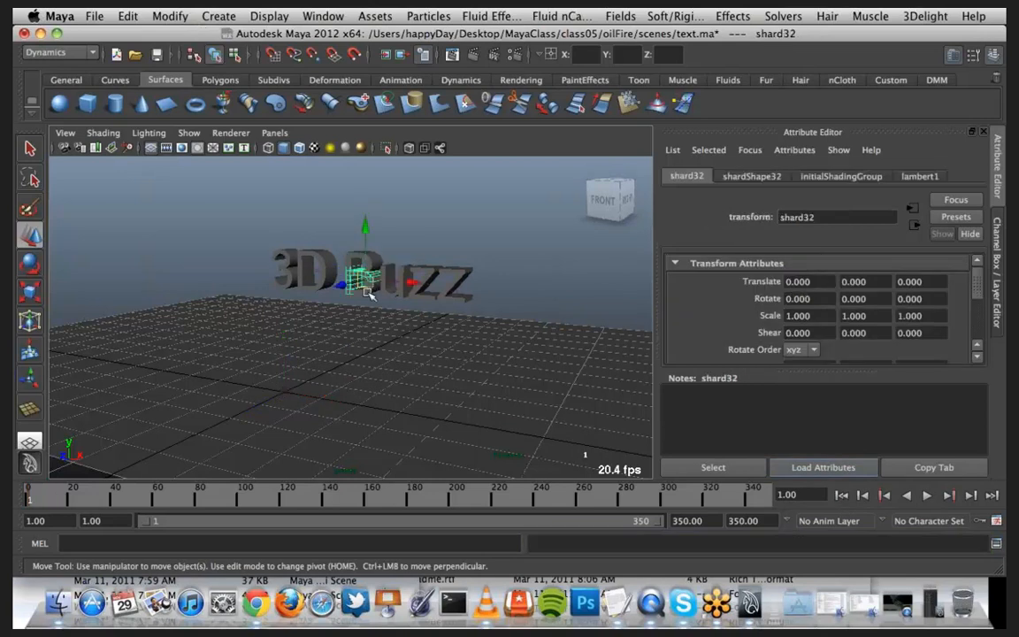
left_click(366, 286)
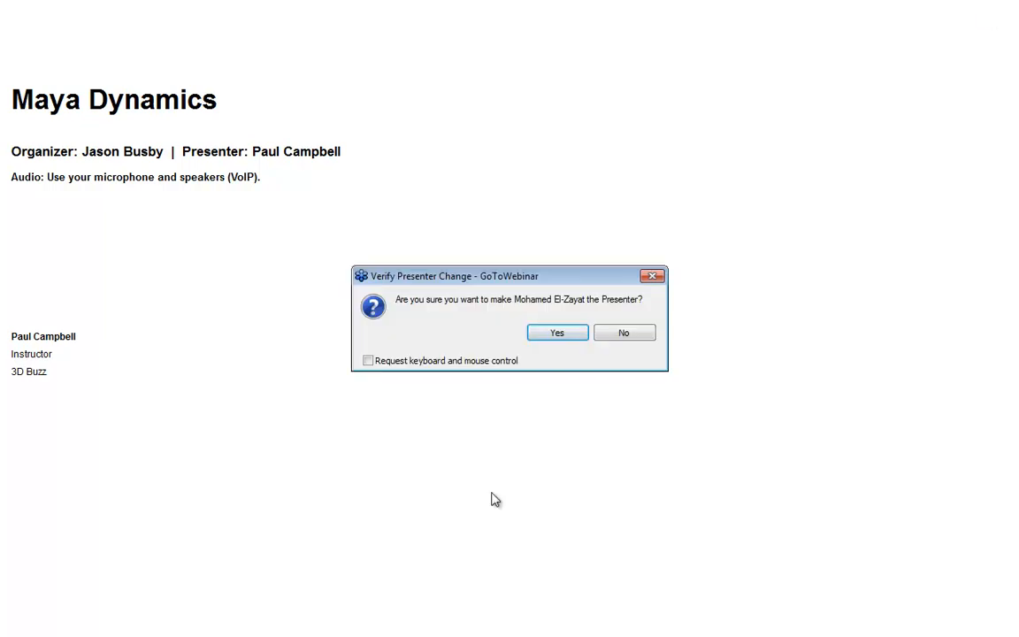
Step: Confirm handing the presenter role to the other attendee in GoToWebinar
left_click(555, 334)
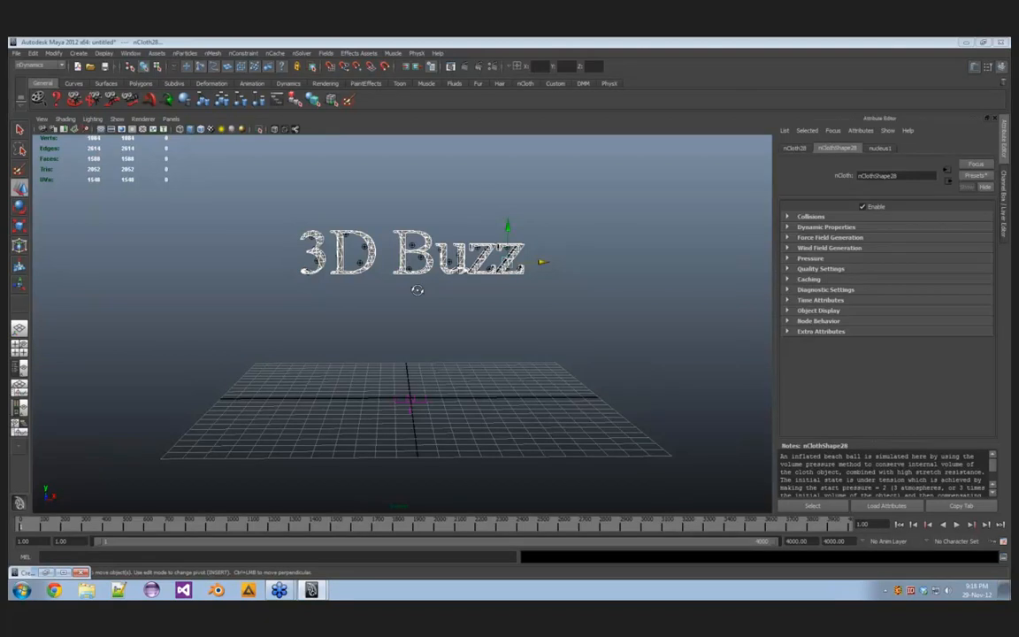
Step: Play the nCloth simulation of the 3D Buzz text to examine how its pieces burst apart, and rewind to the first frame
left_click_drag(421, 289, 458, 307, "alt")
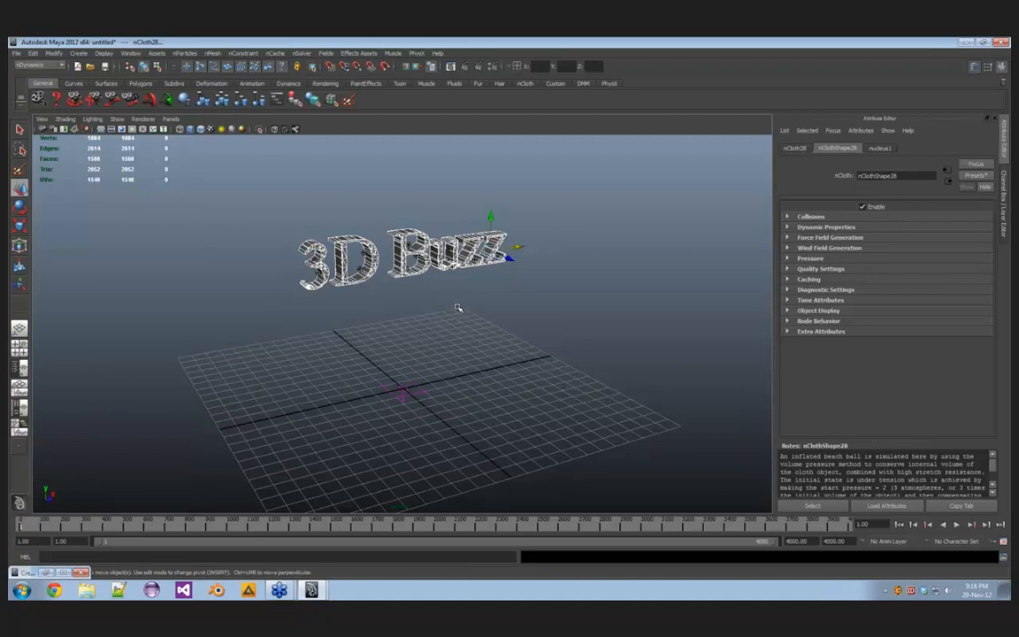
left_click(956, 525)
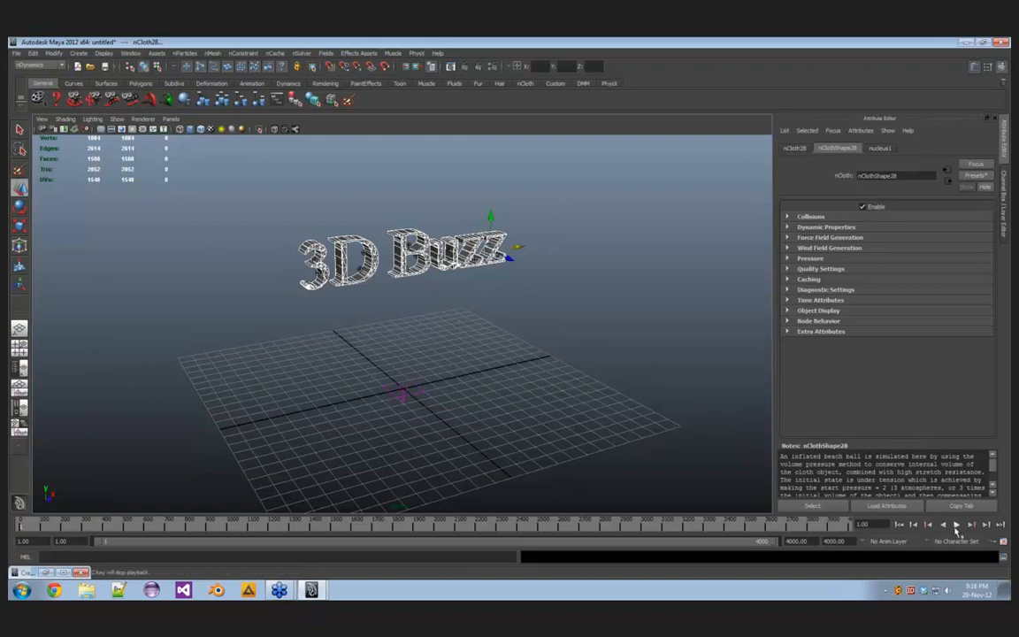
scroll(558, 409, "down", 3)
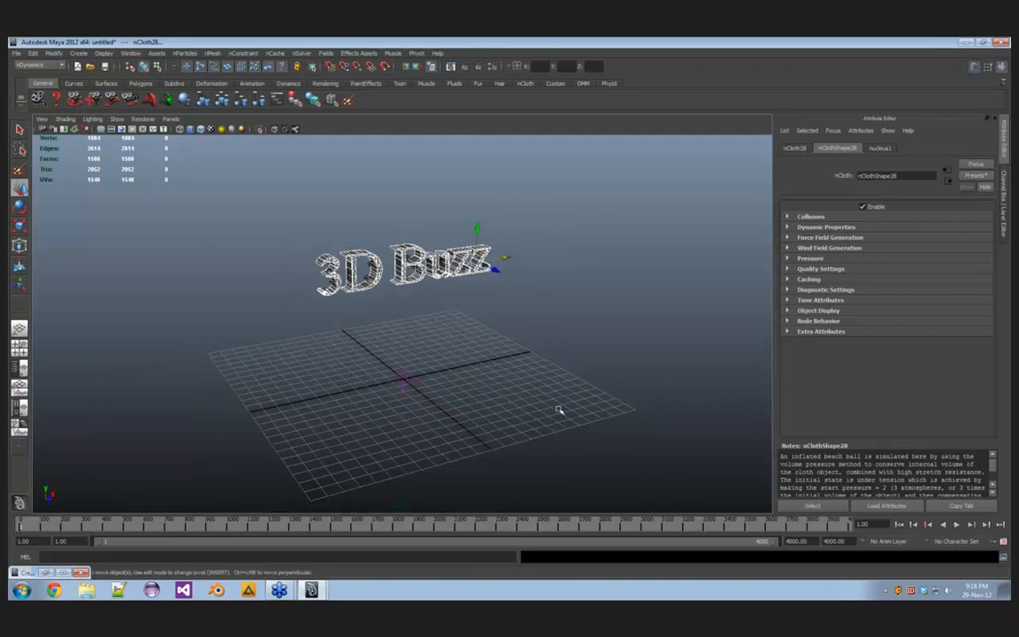
left_click(957, 525)
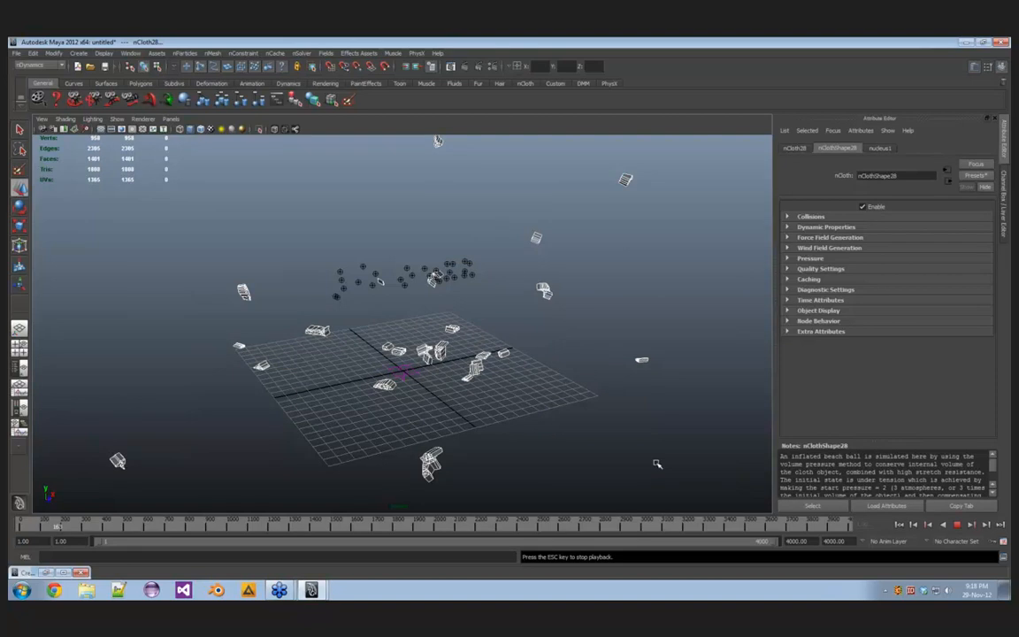
right_click_drag(656, 462, 470, 364, "alt")
left_click_drag(471, 364, 387, 395, "alt")
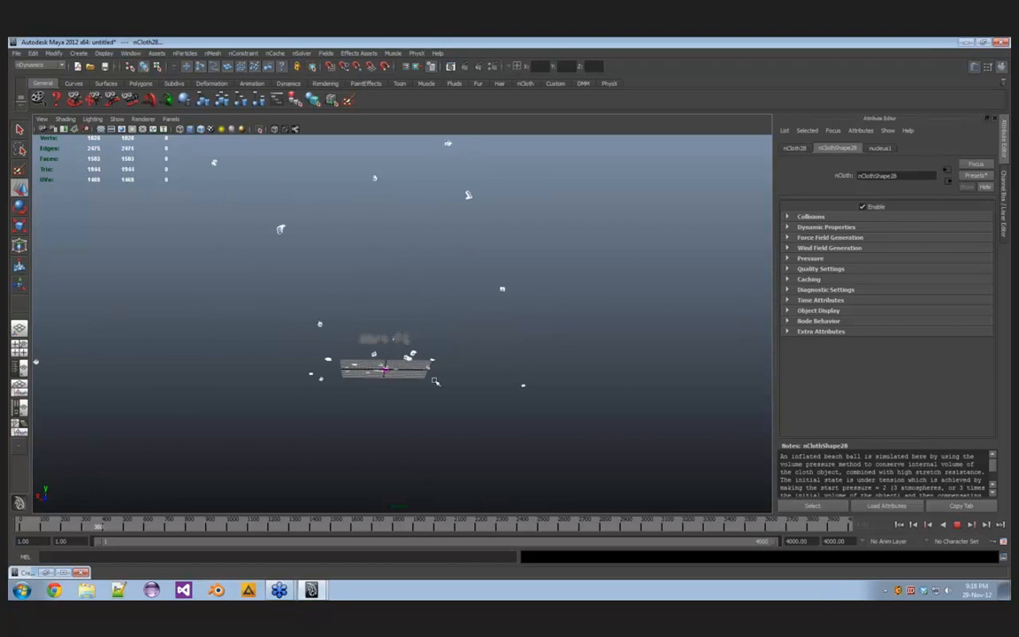
middle_click_drag(402, 259, 407, 261, "alt")
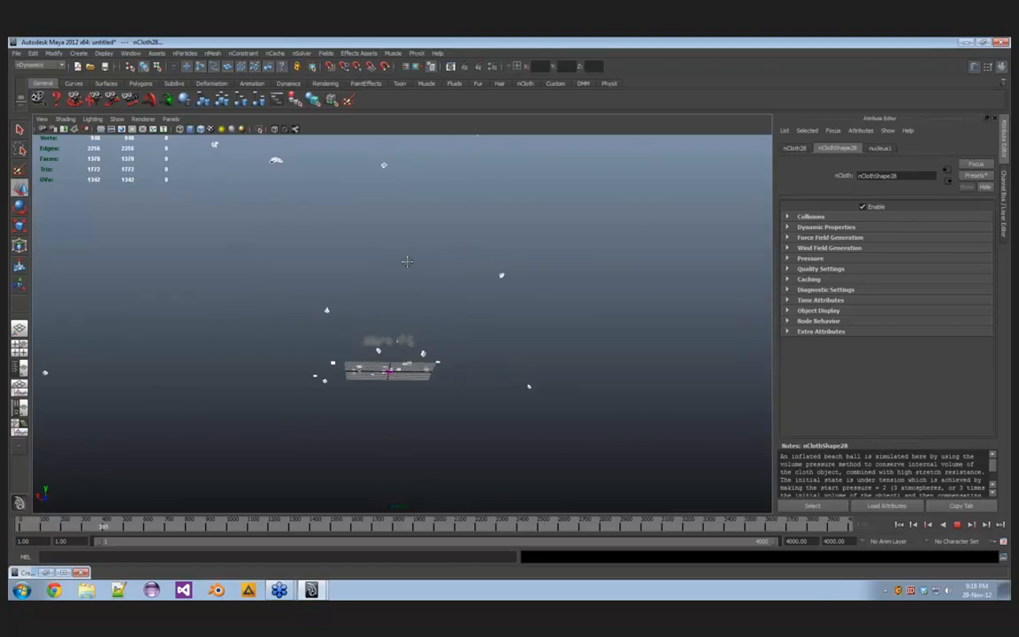
left_click_drag(407, 261, 423, 302, "alt")
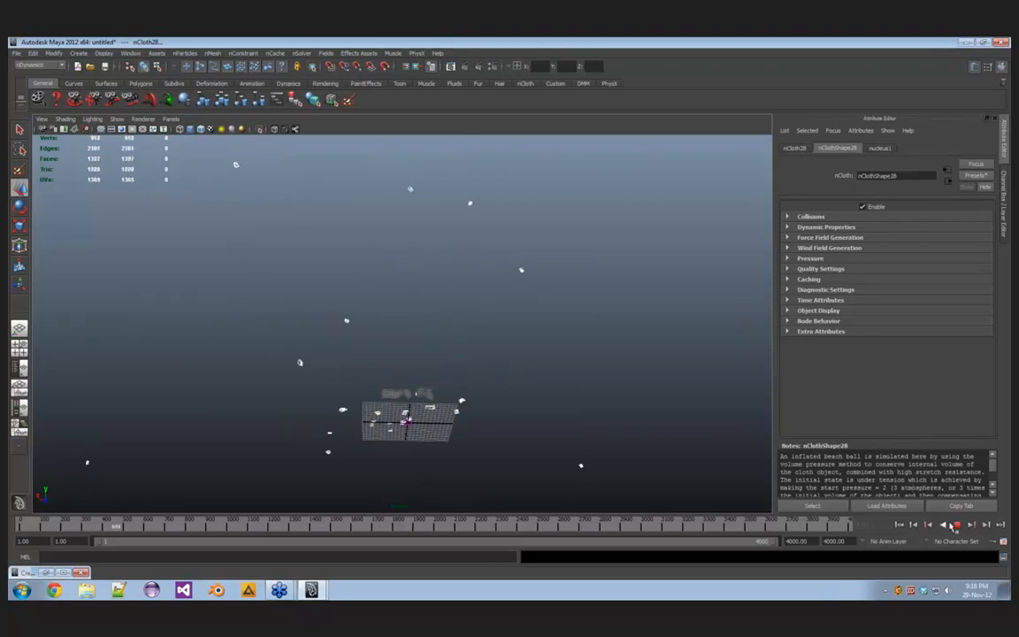
key("Escape")
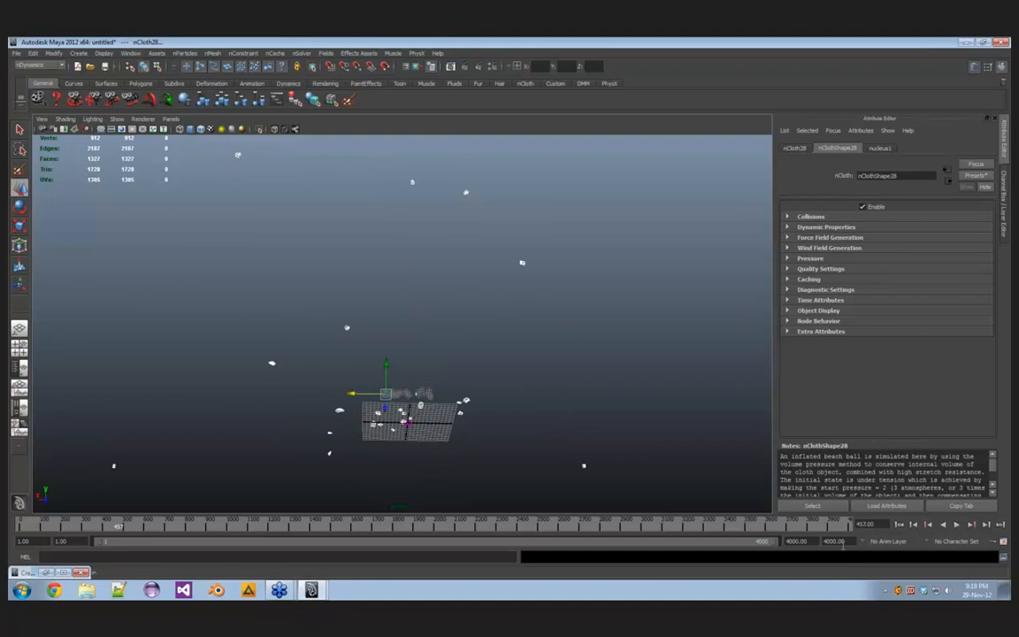
left_click(899, 524)
Step: Replace the settings of the selected nCloth shape with the beachBall preset
left_click(974, 175)
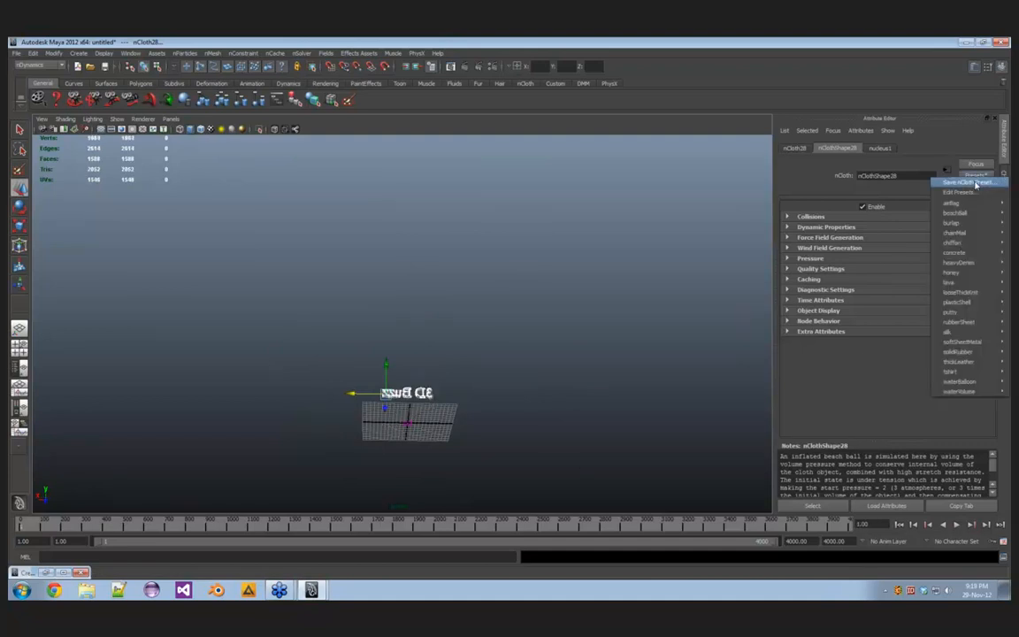
mouse_move(972, 205)
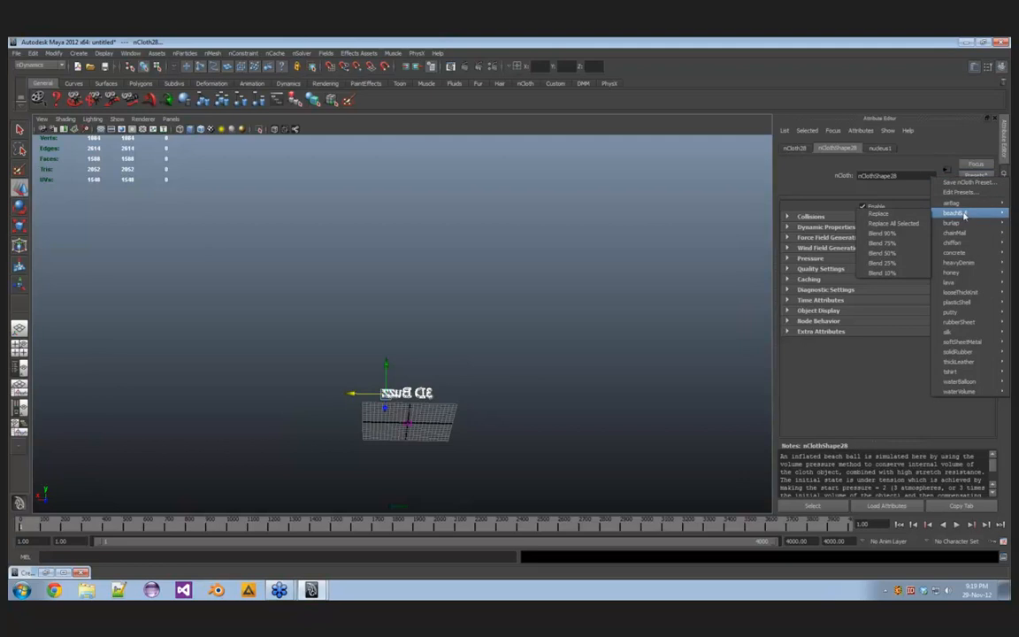
left_click(878, 214)
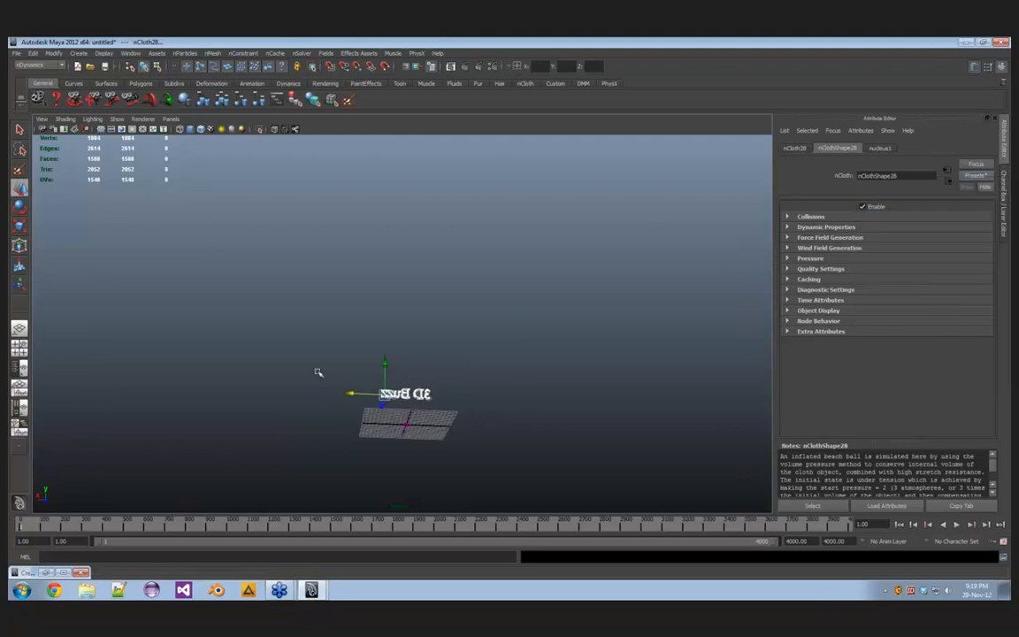
left_click_drag(331, 380, 529, 283, "alt")
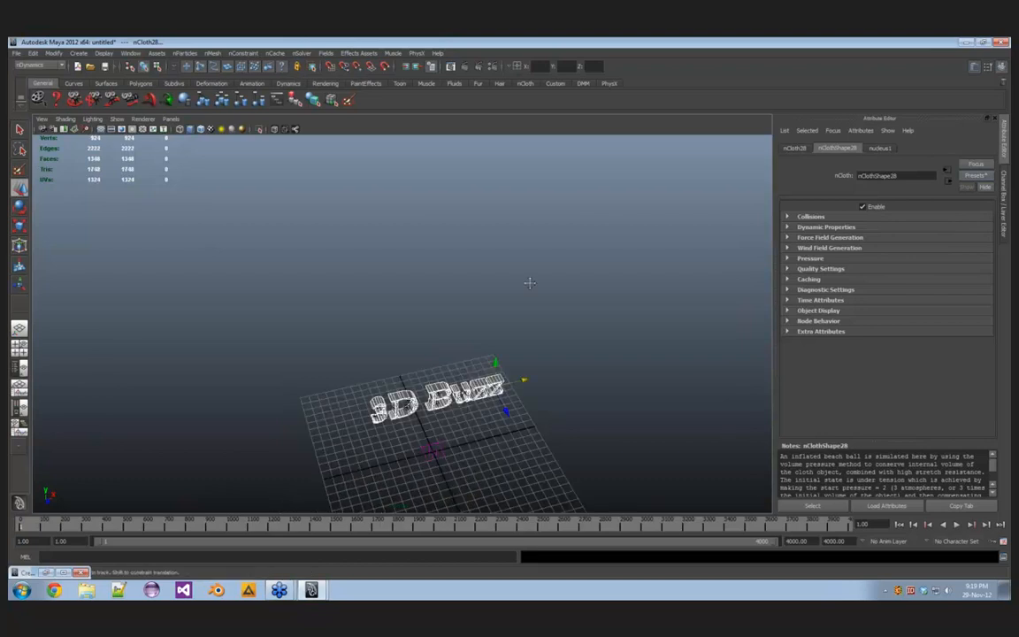
middle_click_drag(530, 283, 545, 241, "alt")
right_click_drag(545, 241, 563, 359, "alt")
left_click_drag(564, 358, 522, 281, "alt")
middle_click_drag(522, 281, 506, 355, "alt")
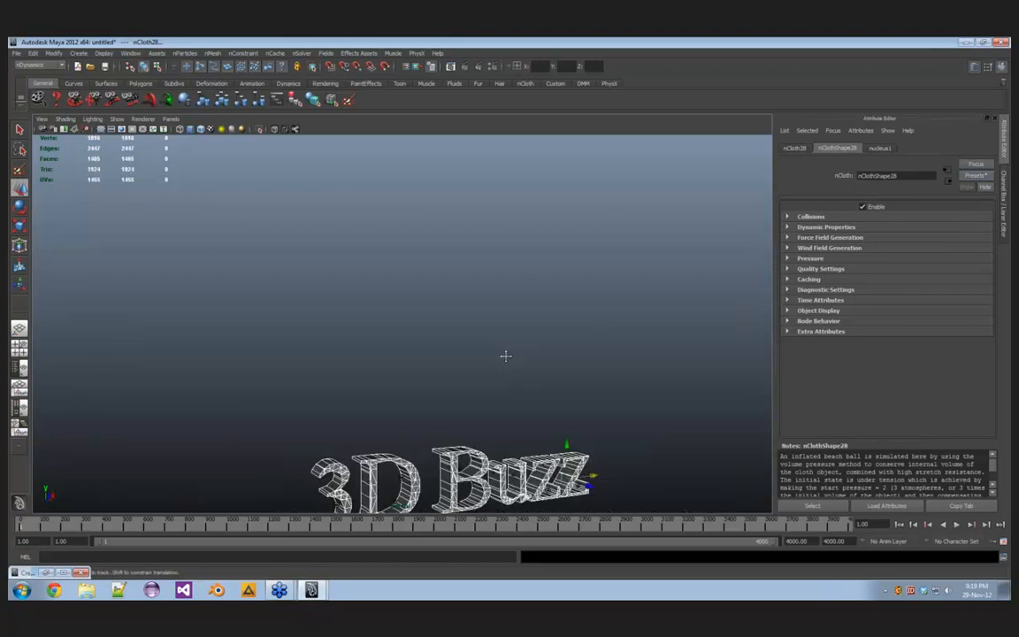
left_click_drag(505, 355, 553, 347, "alt")
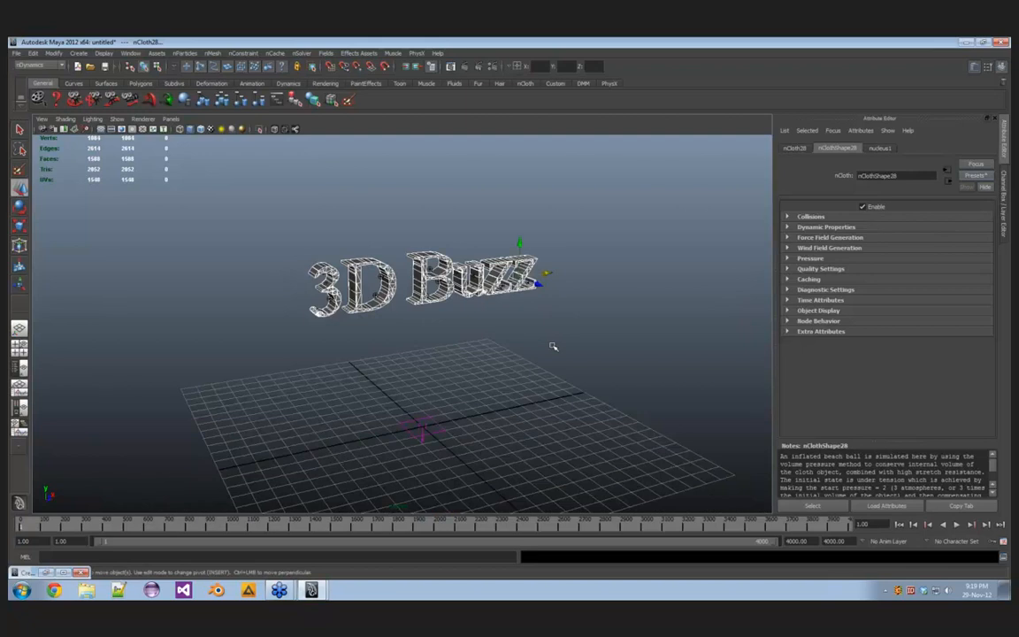
Step: Replace the settings of all selected nCloth shapes with the concrete preset
left_click(975, 175)
mouse_move(962, 215)
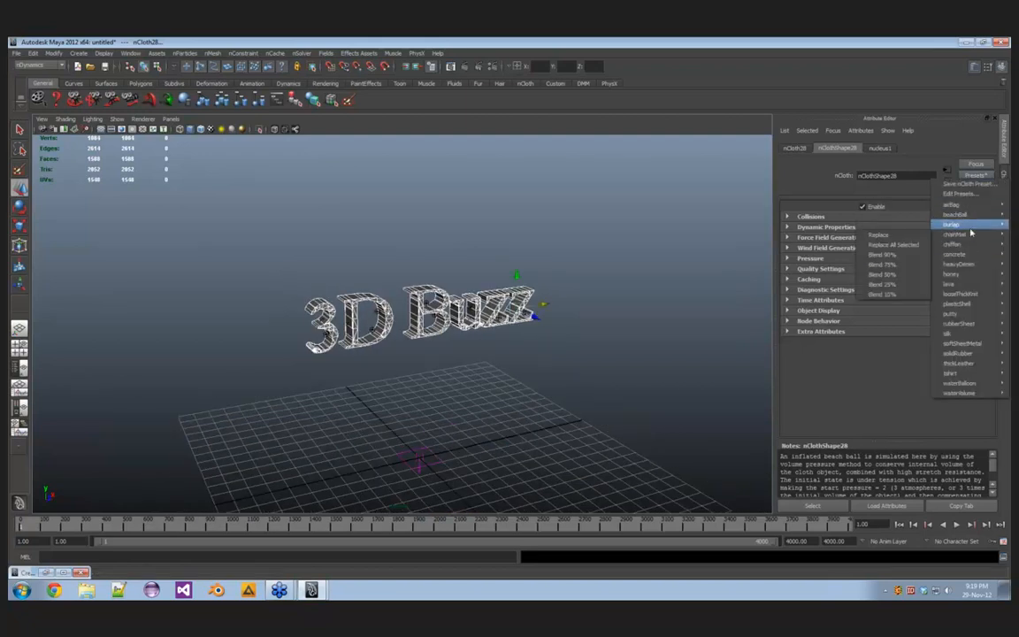
mouse_move(965, 305)
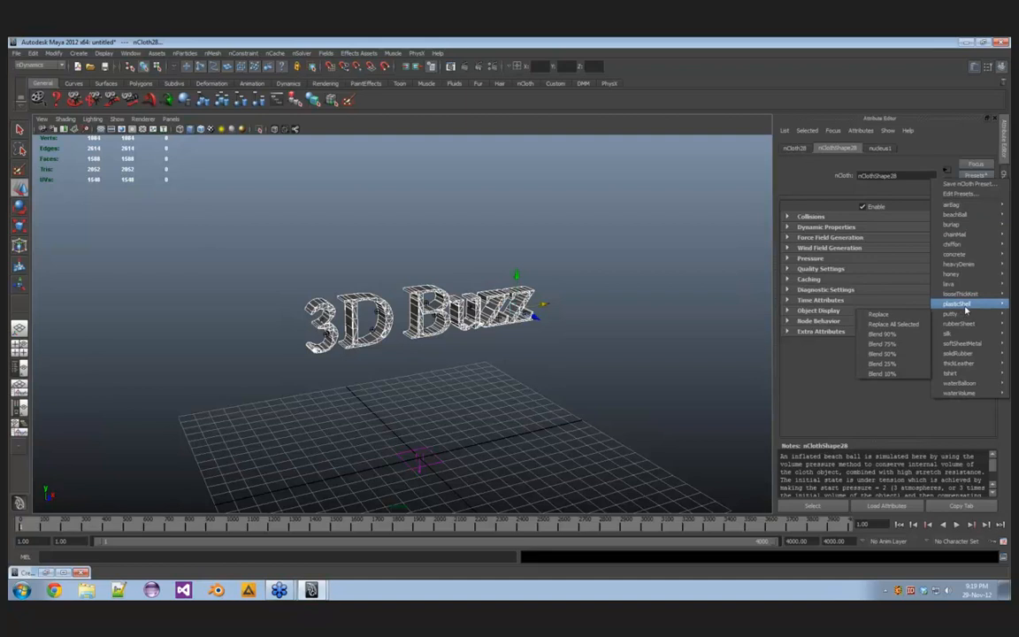
mouse_move(955, 254)
left_click(888, 265)
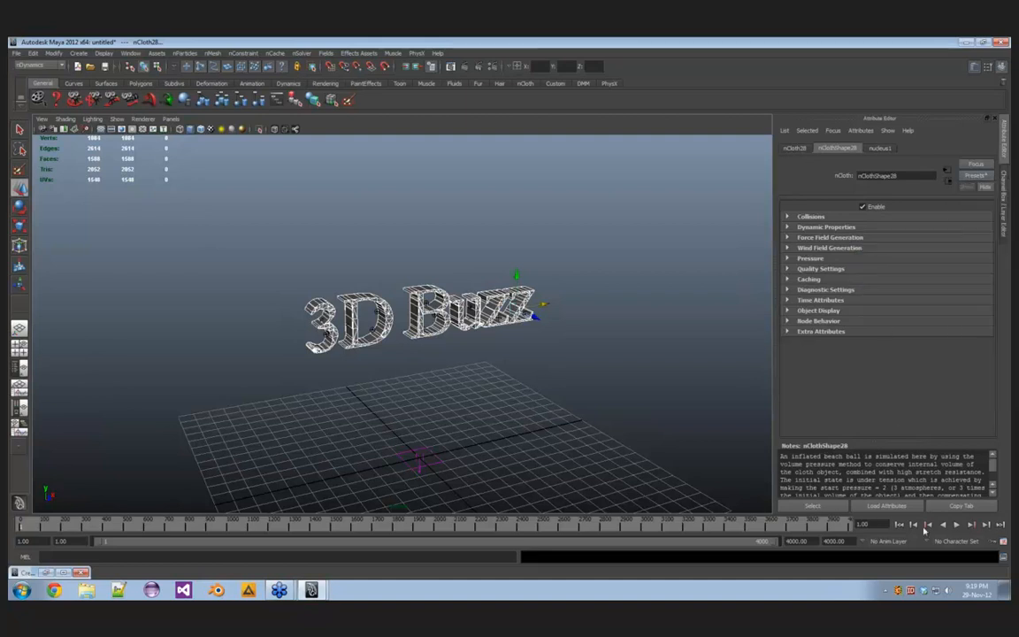
Step: Play the concrete nCloth simulation, examine the fallen 3D Buzz pieces from several angles, and rewind to the first frame
left_click(956, 524)
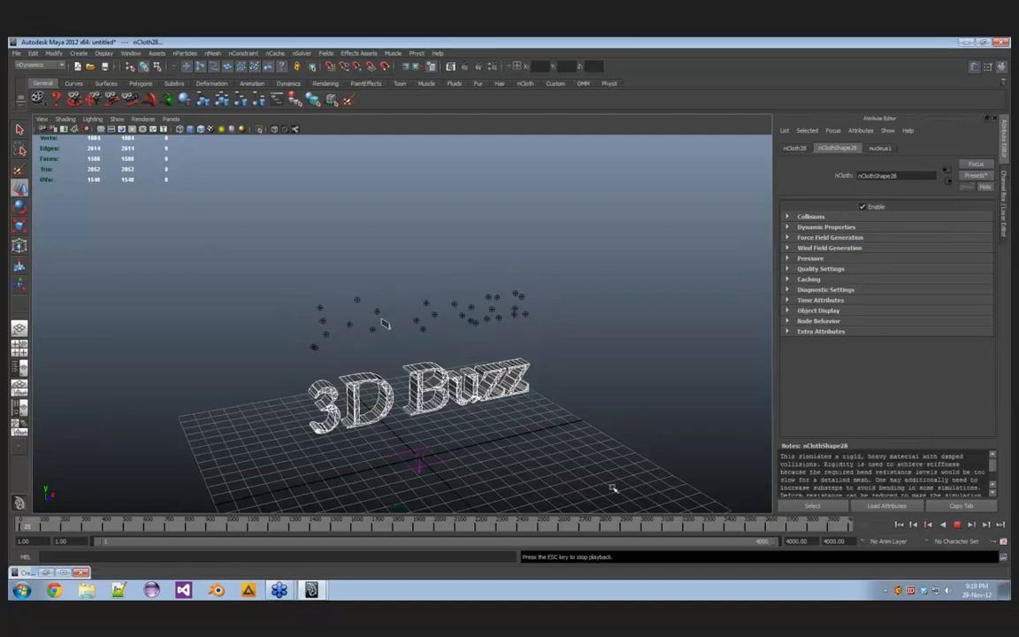
left_click_drag(586, 492, 371, 448, "alt")
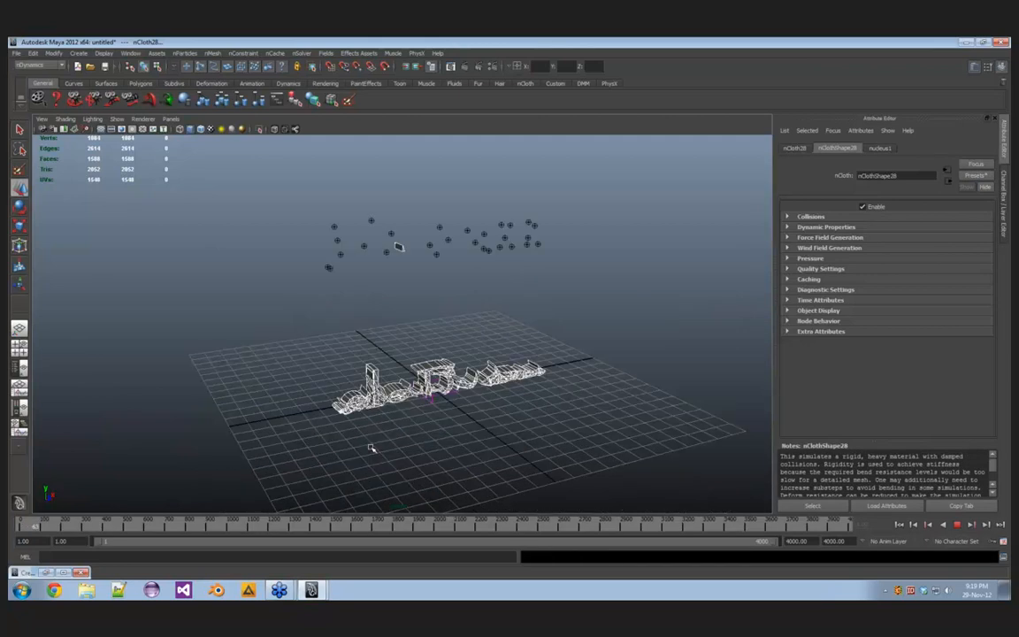
right_click_drag(371, 448, 645, 349, "alt")
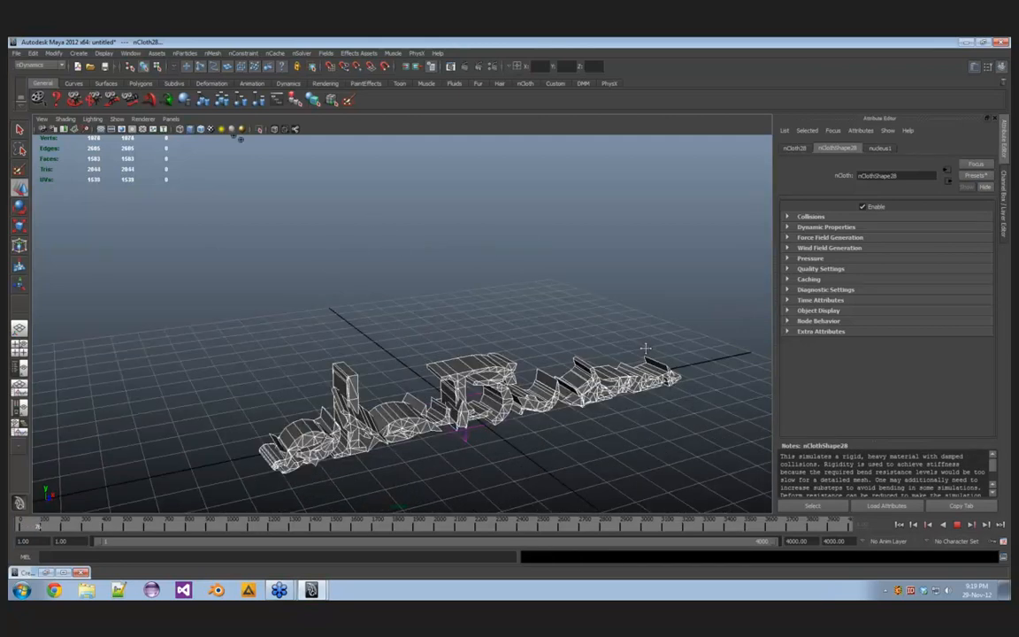
left_click_drag(644, 348, 364, 175, "alt")
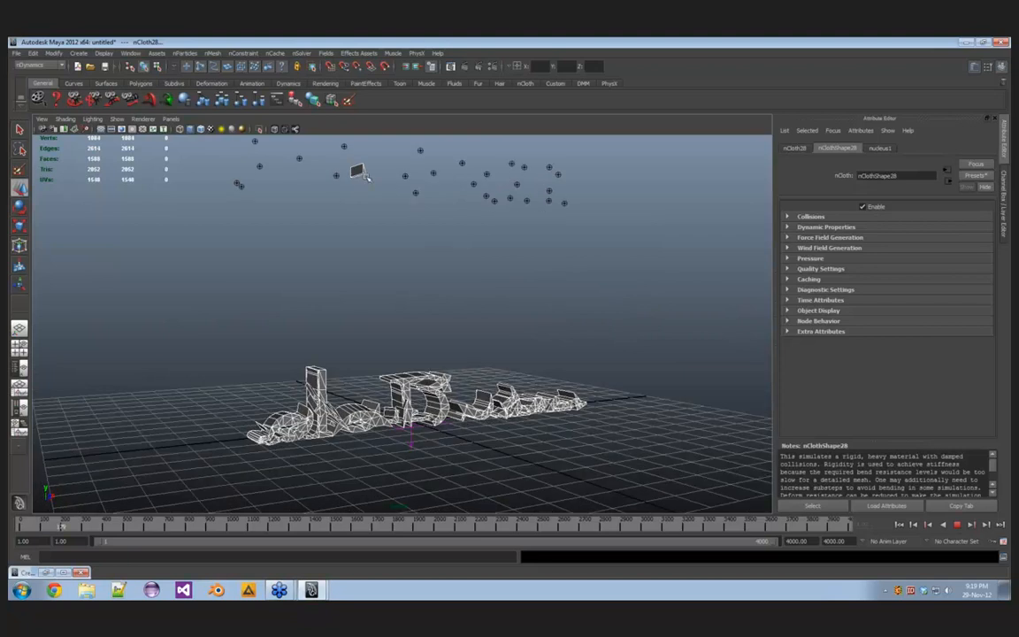
left_click(899, 525)
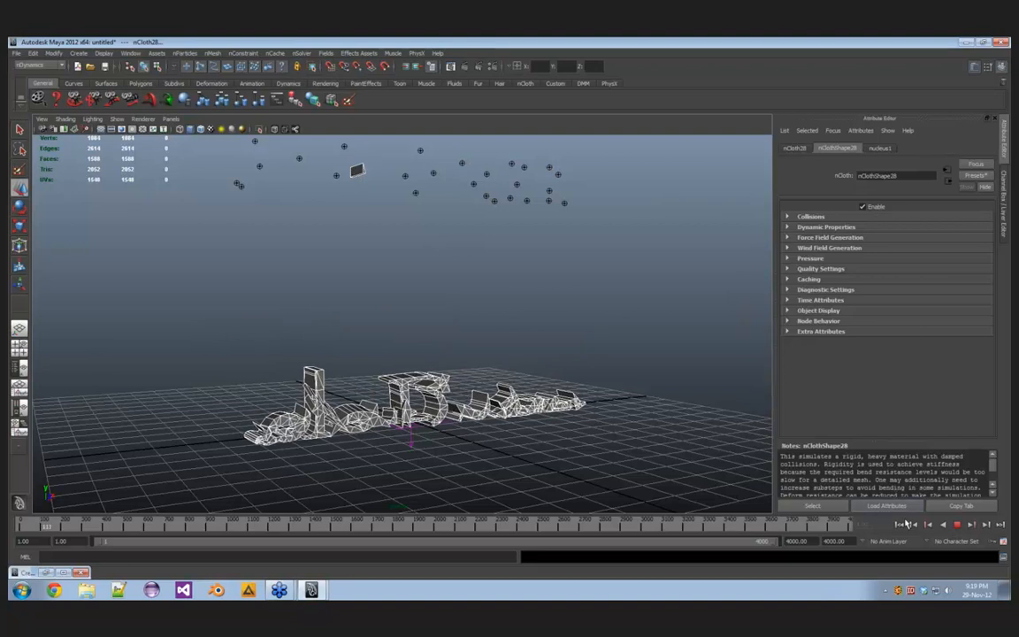
left_click(900, 524)
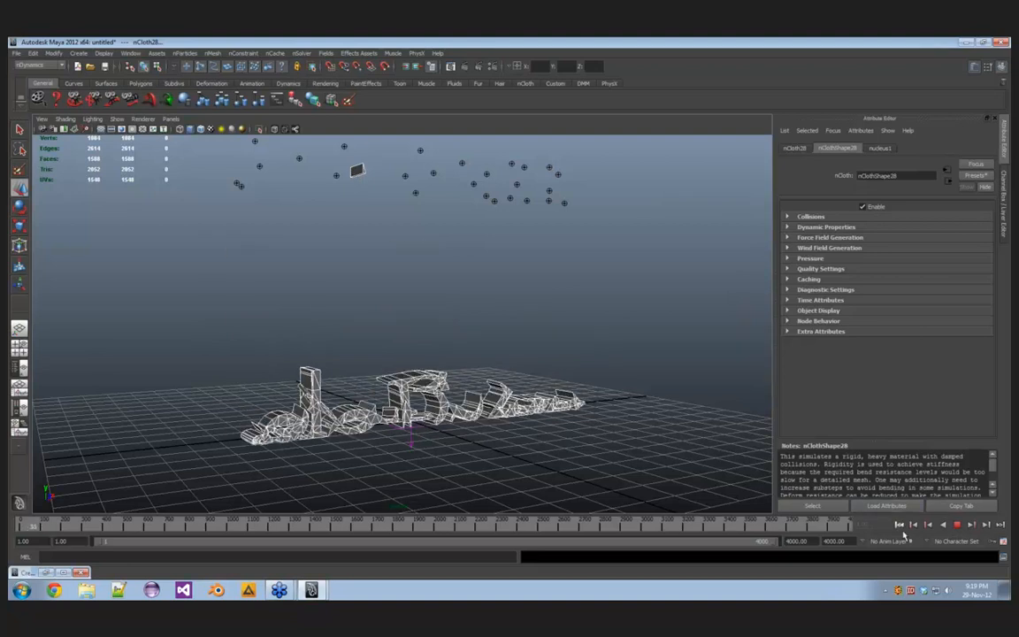
left_click(899, 524)
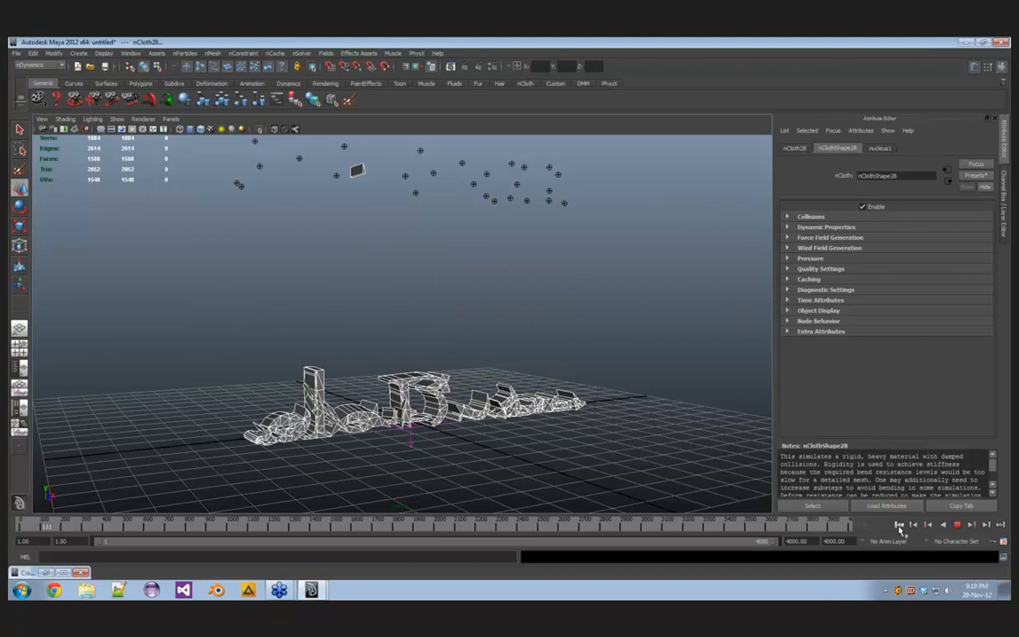
left_click(899, 525)
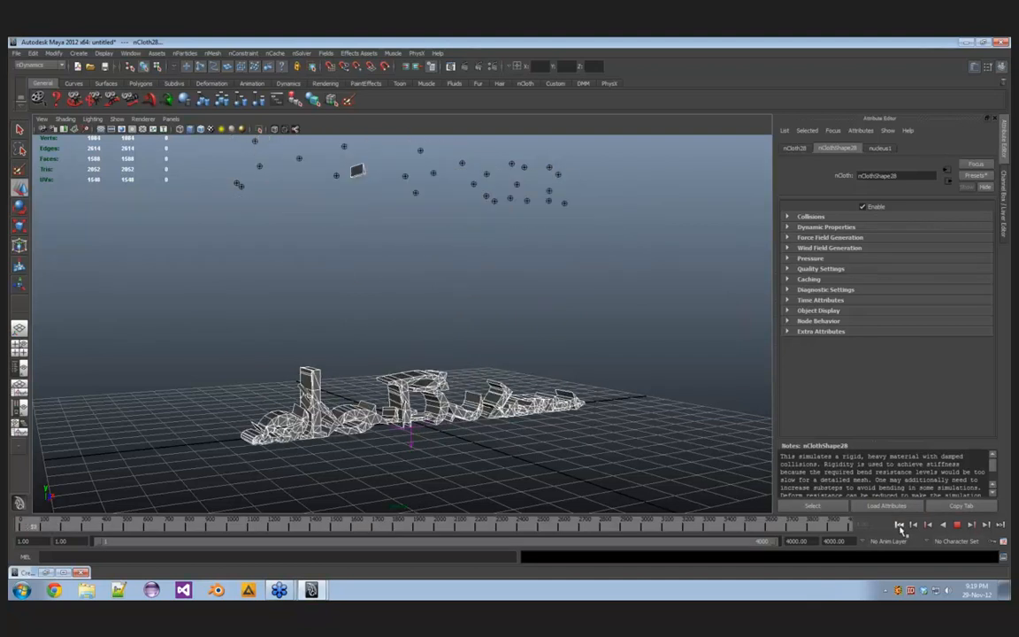
left_click(899, 525)
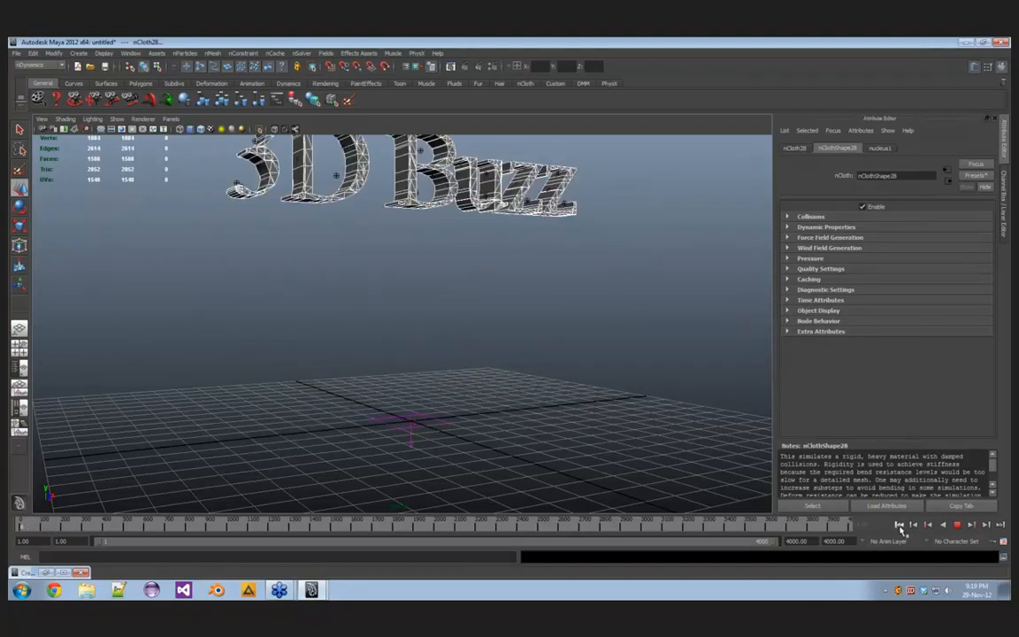
left_click(957, 525)
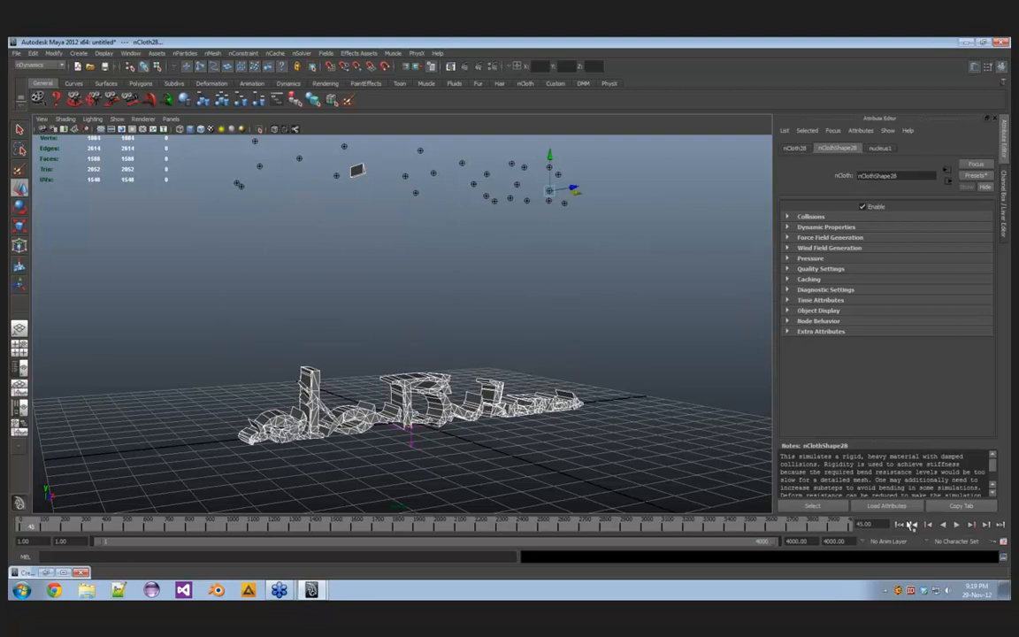
left_click(911, 525)
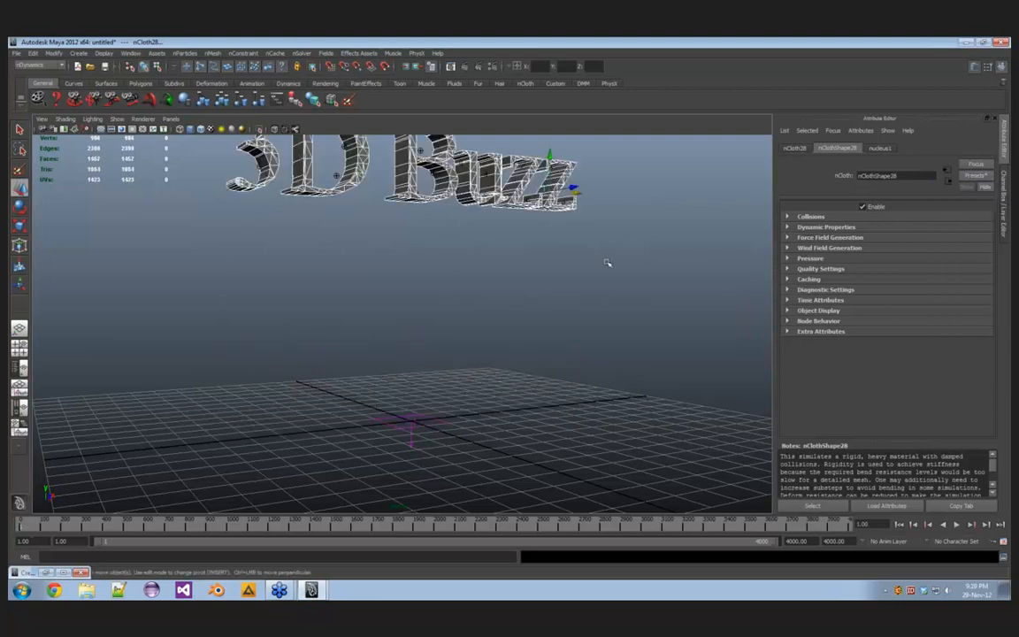
Step: Replace the settings of all selected nCloth shapes with the putty preset
middle_click_drag(602, 262, 593, 315, "alt")
left_click(975, 175)
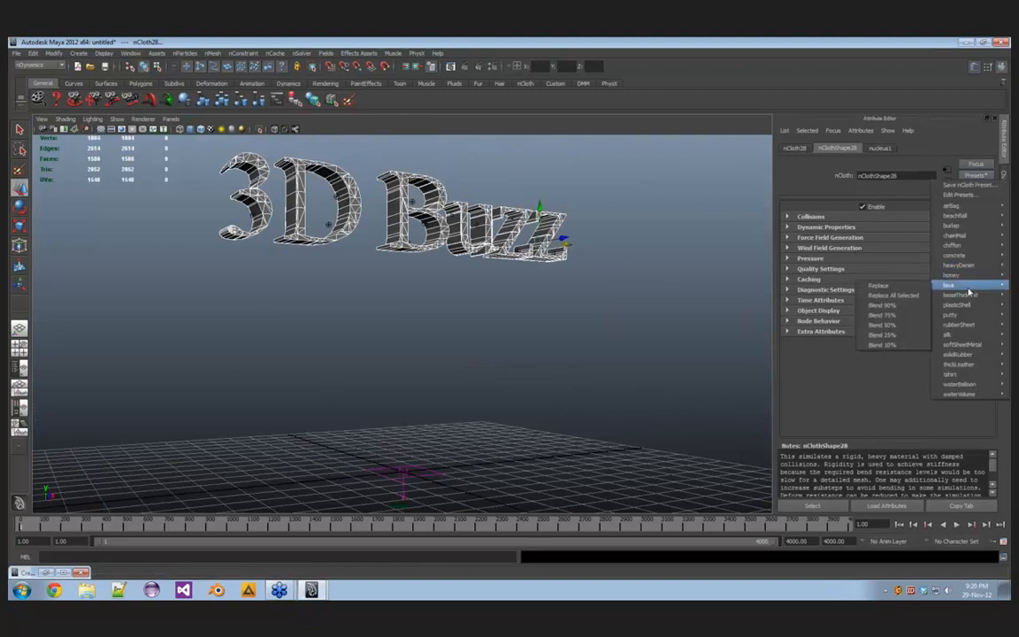
mouse_move(953, 314)
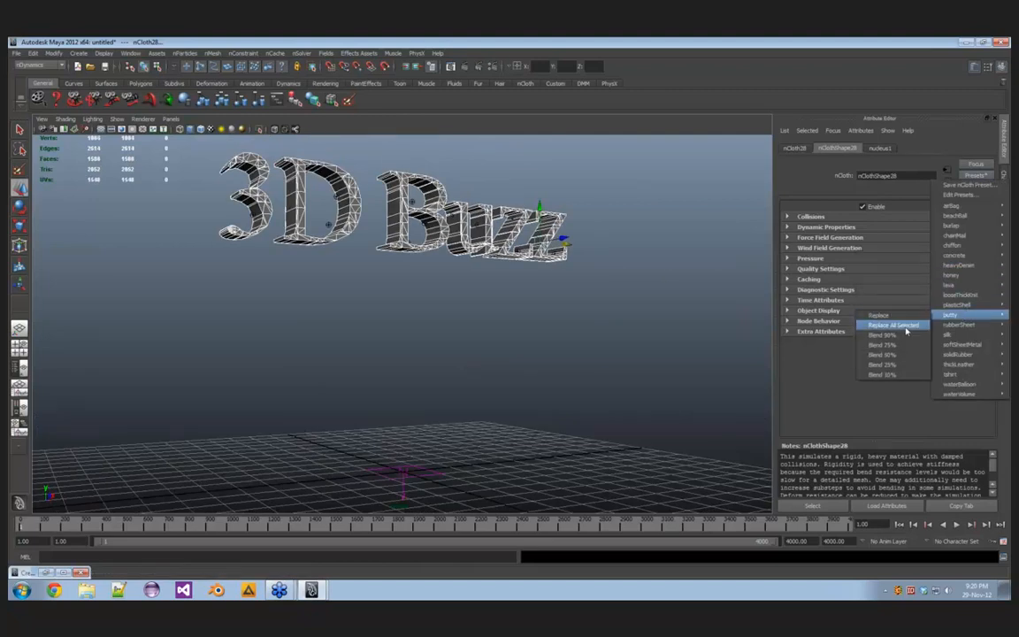
left_click(905, 331)
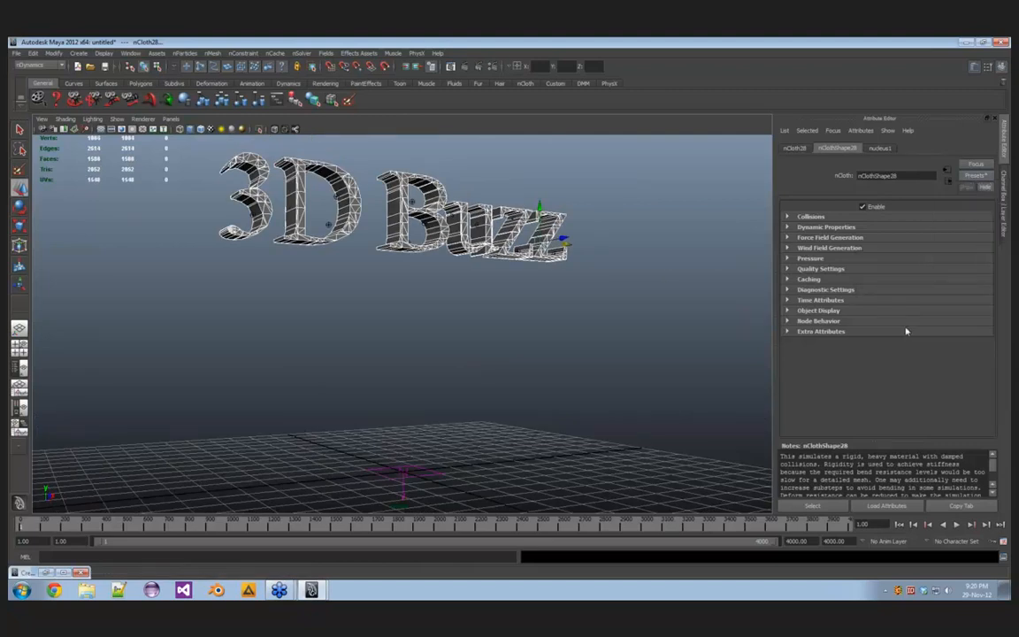
Step: Play the putty simulation to examine how the text deforms on the ground, and rewind to the first frame
left_click(956, 525)
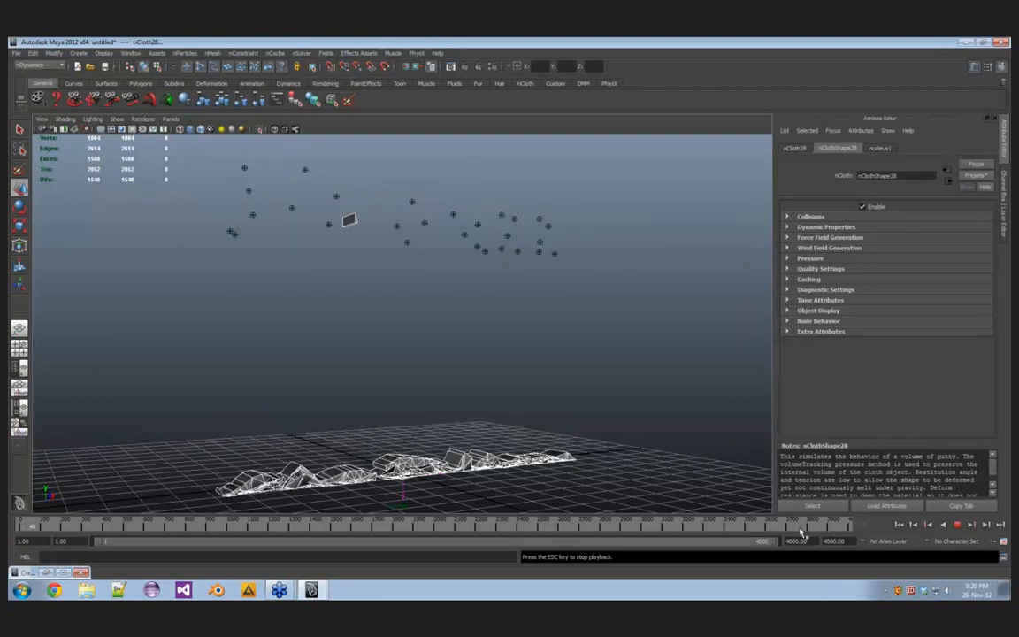
left_click(957, 524)
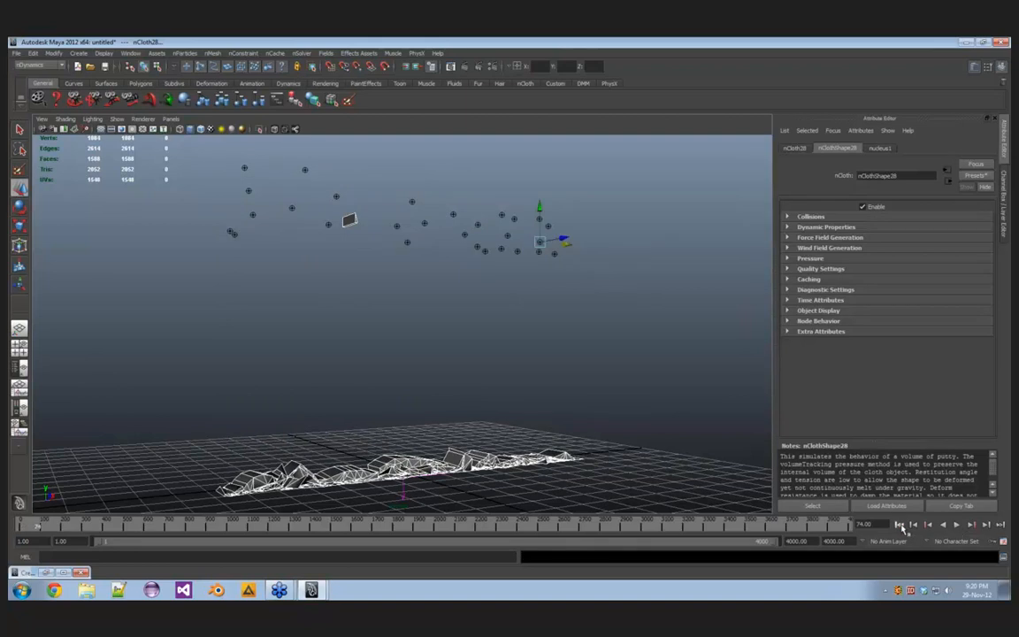
left_click(899, 525)
Step: Replace the settings of all selected nCloth shapes with the lava preset
left_click(983, 176)
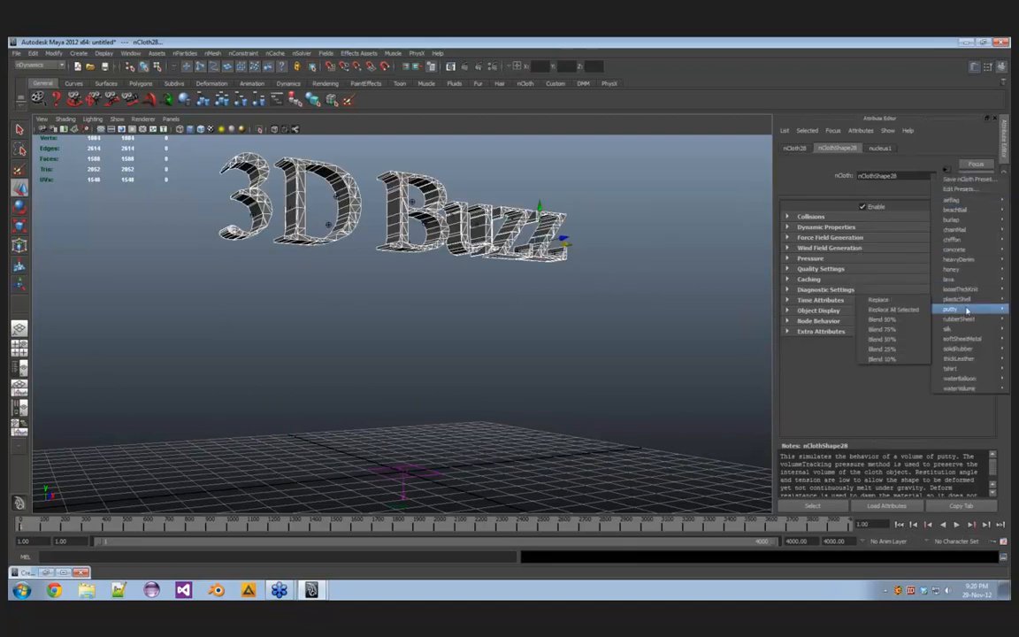
mouse_move(960, 279)
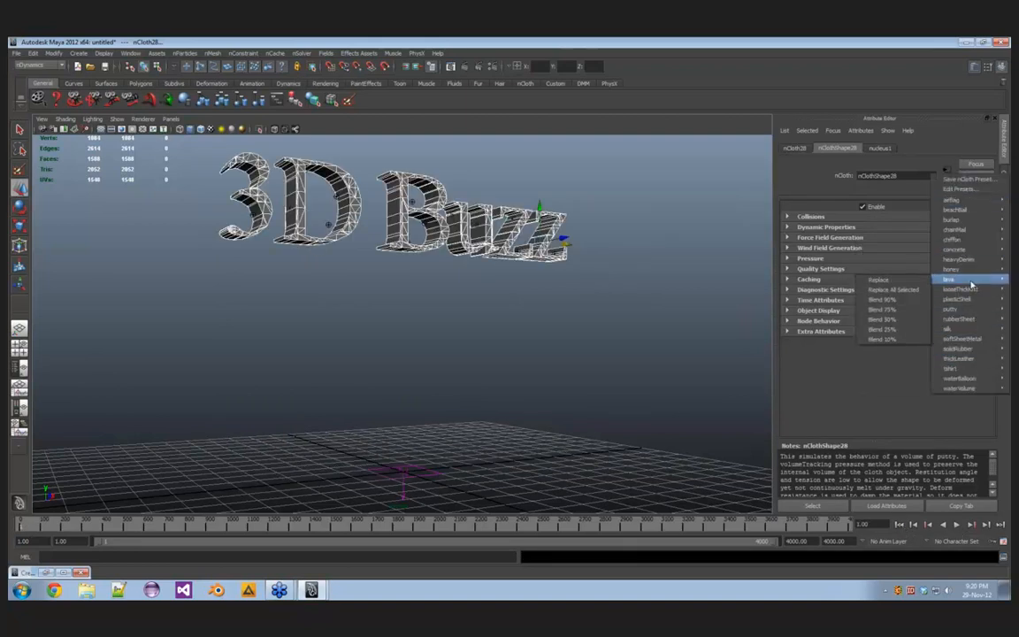
left_click(891, 291)
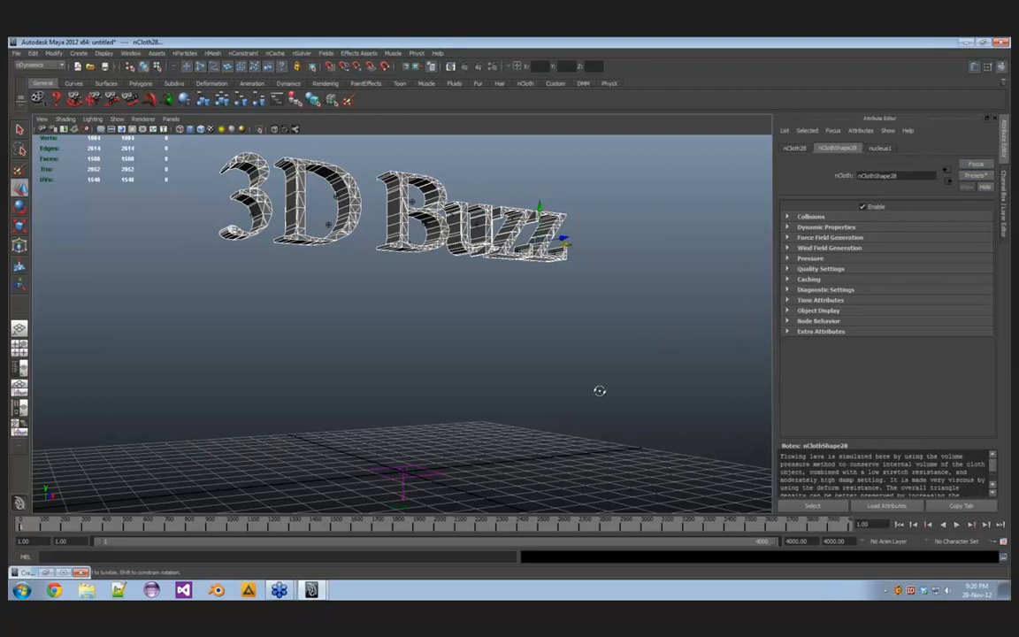
Step: Play the lava simulation from a higher viewpoint to examine how the pieces flow, and rewind to the first frame
left_click_drag(599, 390, 532, 366, "alt")
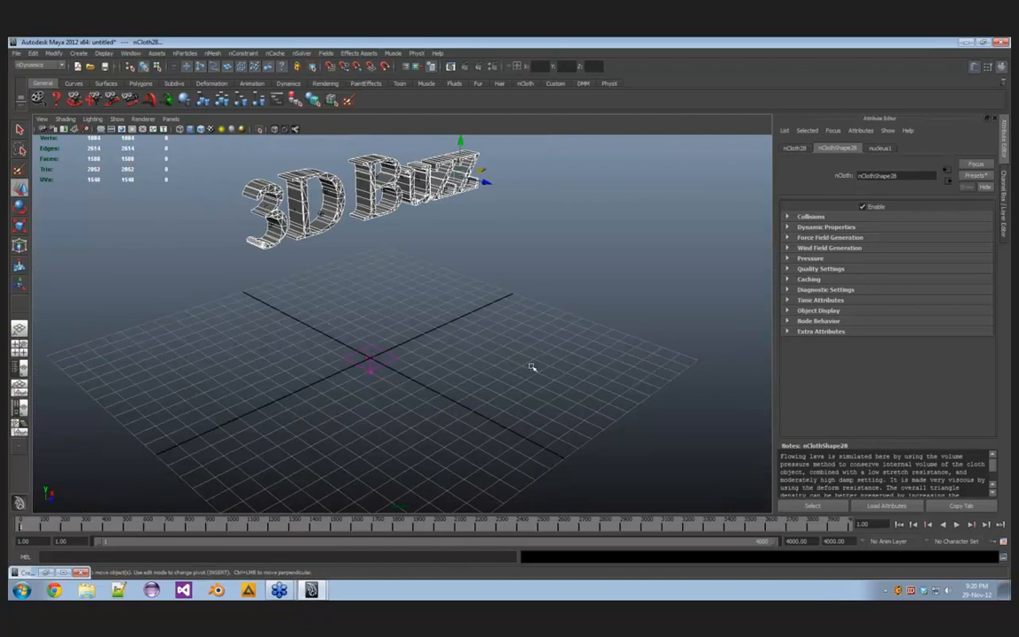
key("alt+v")
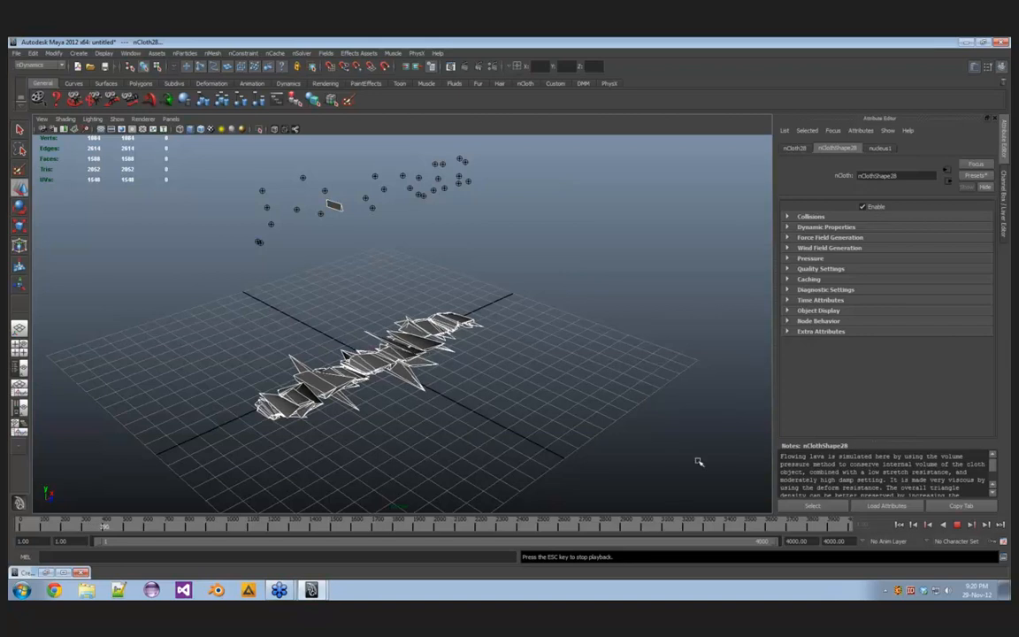
left_click(959, 525)
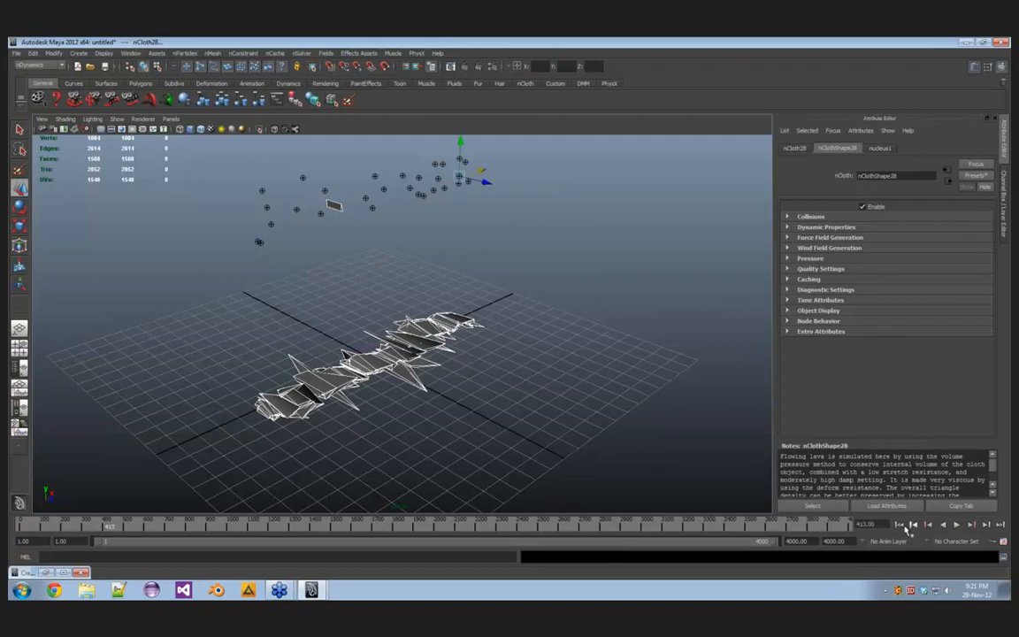
left_click(899, 524)
Step: Replace the settings of all selected nCloth shapes with the silk preset
left_click(975, 175)
mouse_move(959, 334)
left_click(906, 347)
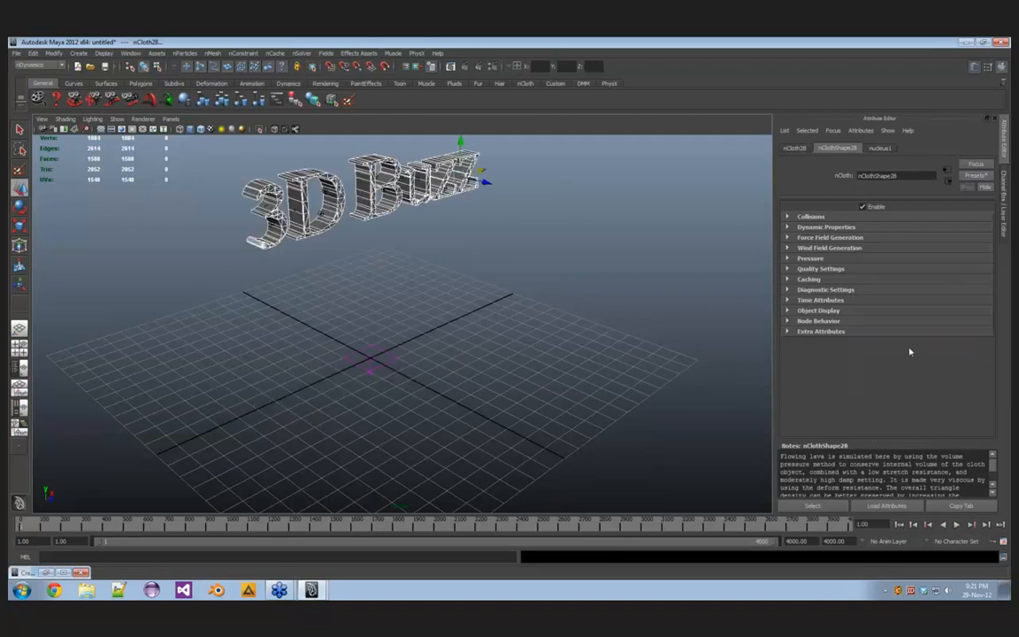
Step: Play the silk simulation to examine how the pieces land on the ground, and rewind to the first frame
left_click(959, 525)
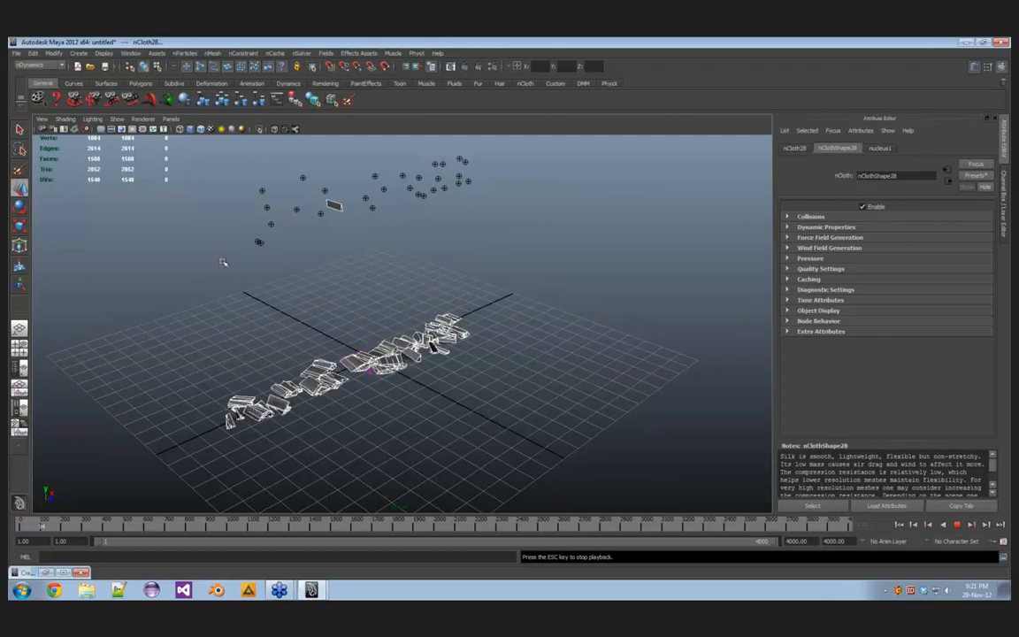
key("Escape")
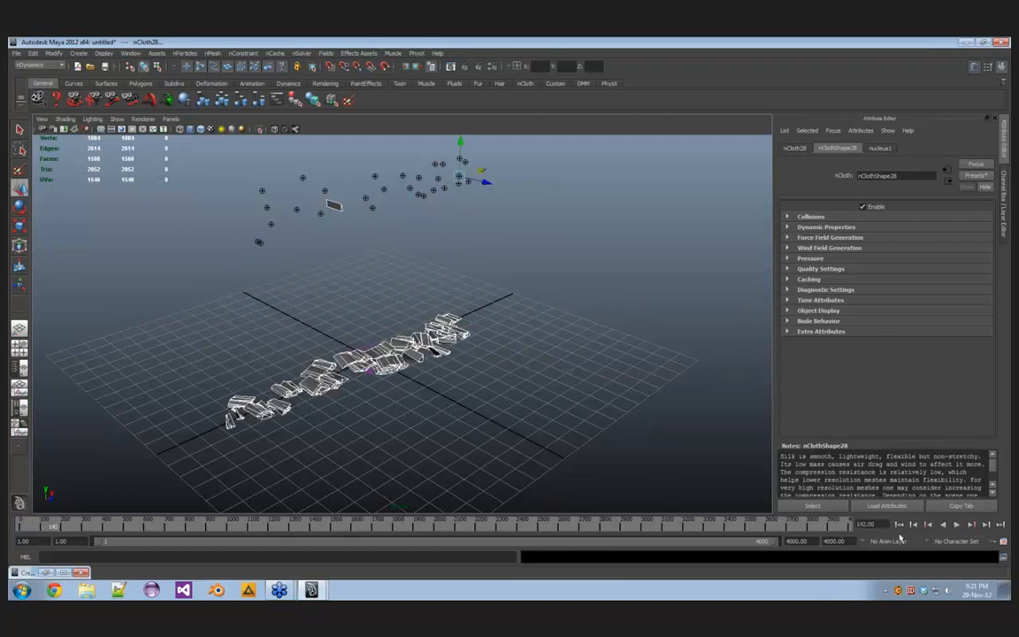
left_click(900, 525)
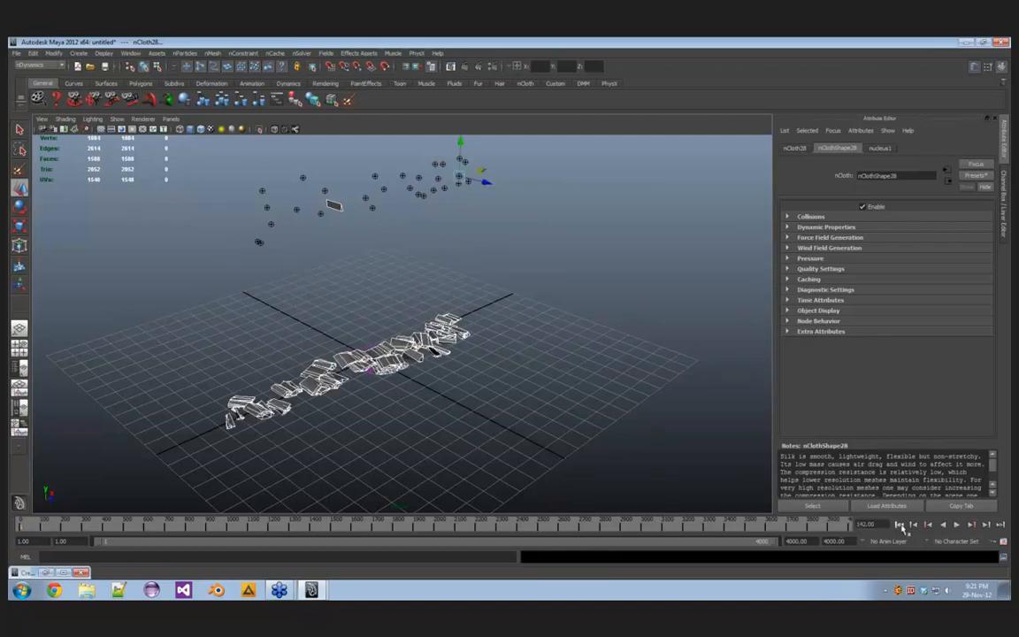
Step: Open the recent scene Tearing.mb, saving the current untitled scene as Destruc
left_click(16, 53)
mouse_move(82, 257)
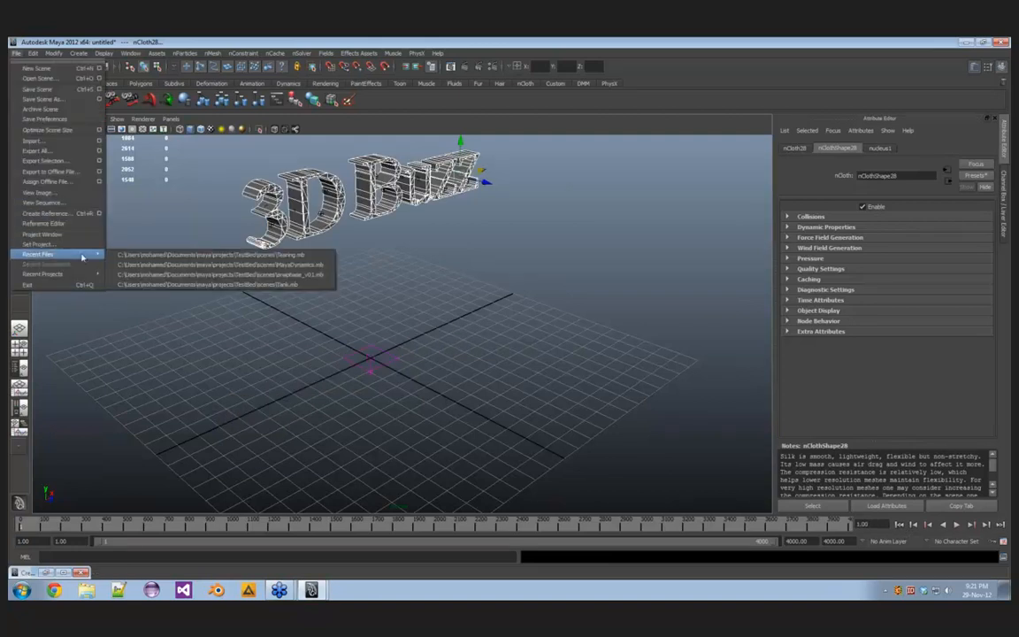
left_click(173, 266)
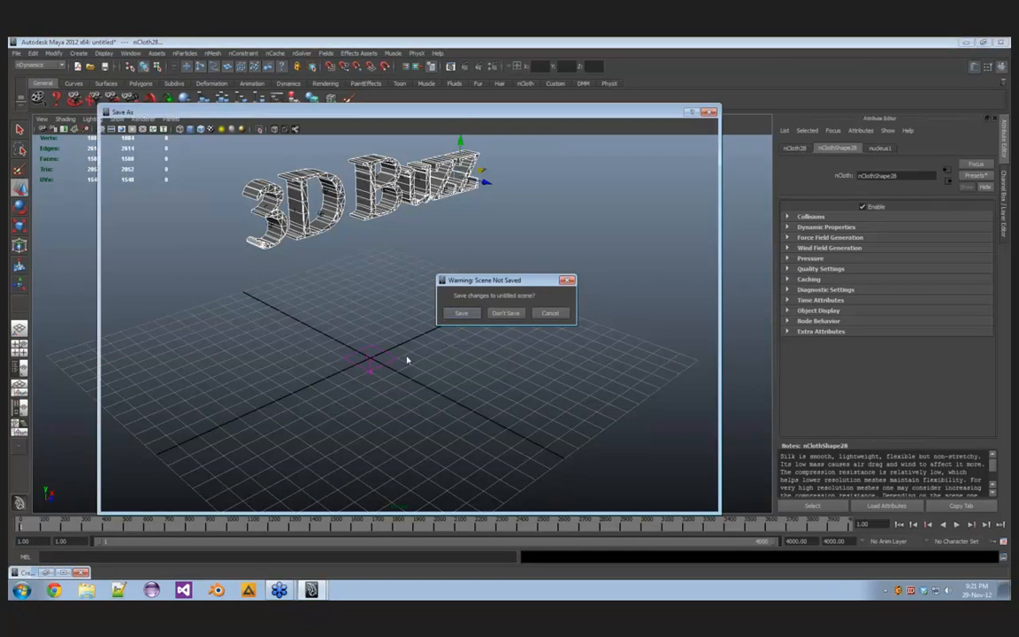
type("Destruc")
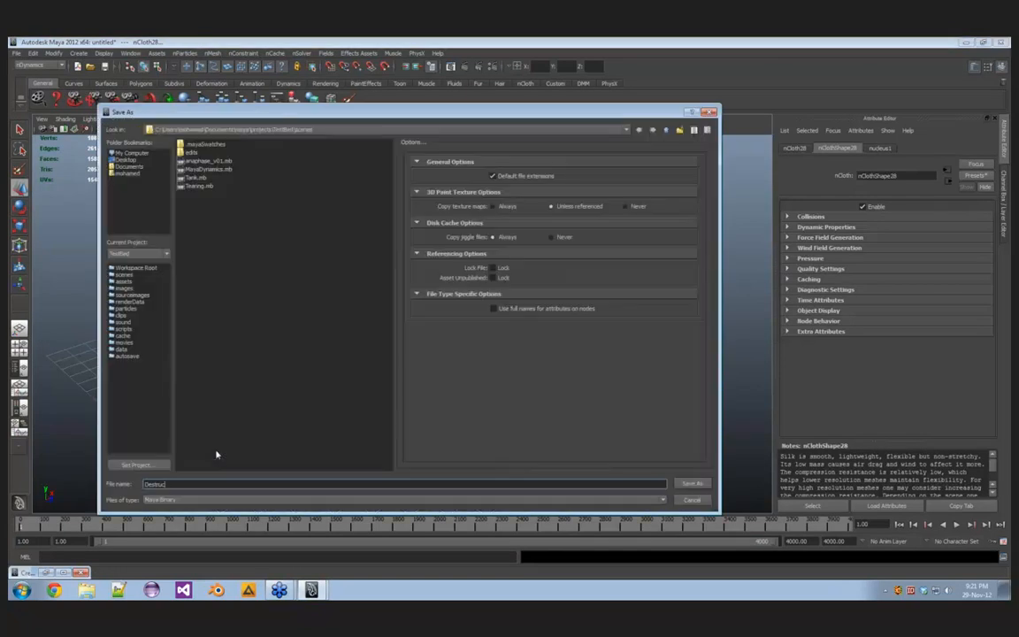
key("Return")
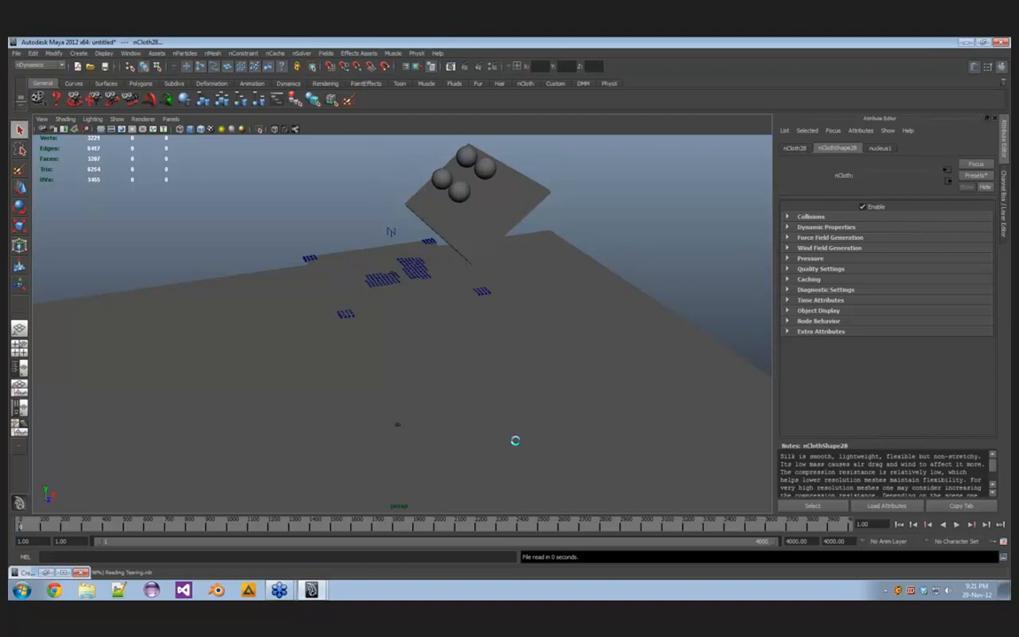
Step: Play the Tearing simulation from different viewpoints to examine how the falling spheres tear the cloth, and rewind to the first frame
left_click_drag(401, 343, 541, 357, "alt")
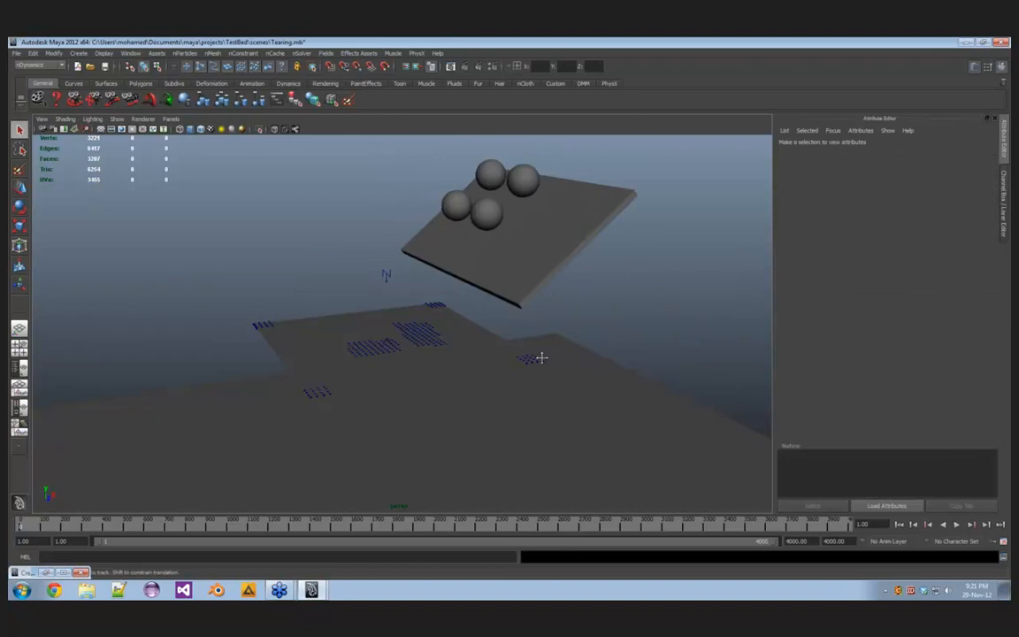
left_click(955, 524)
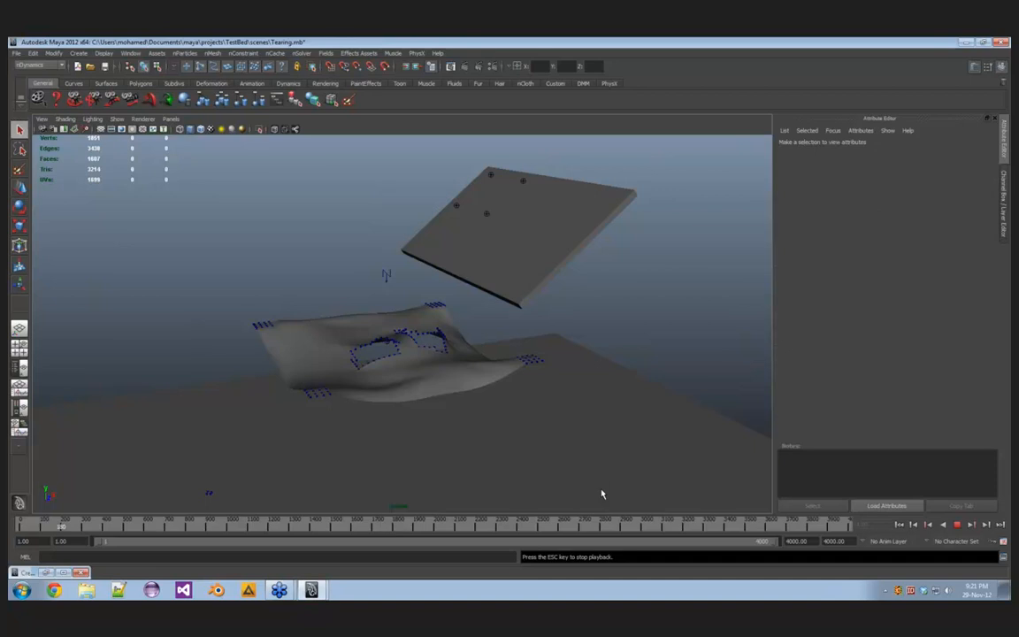
key("space")
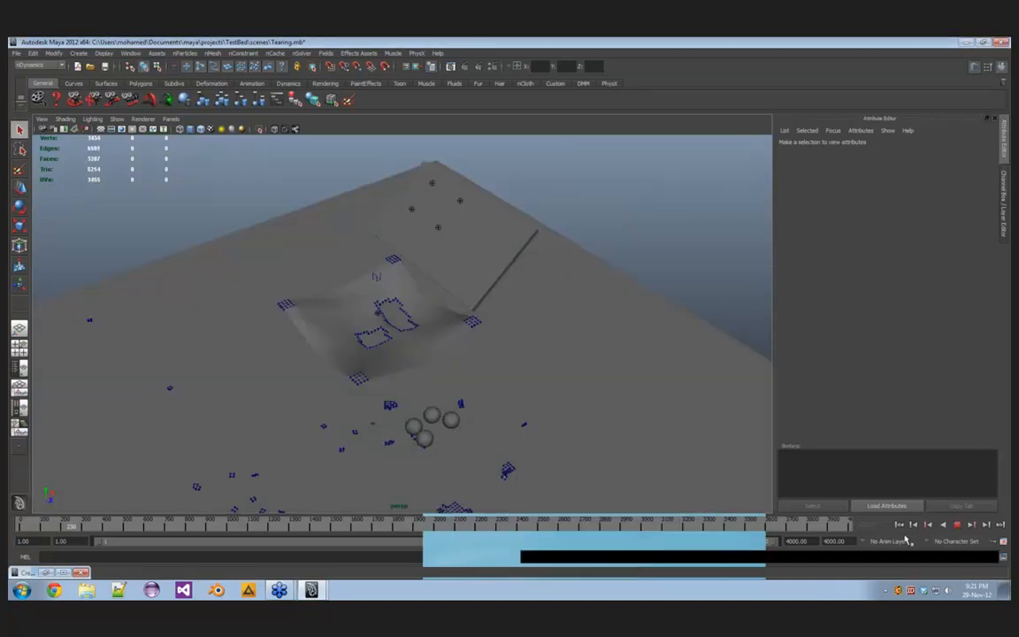
left_click(548, 525)
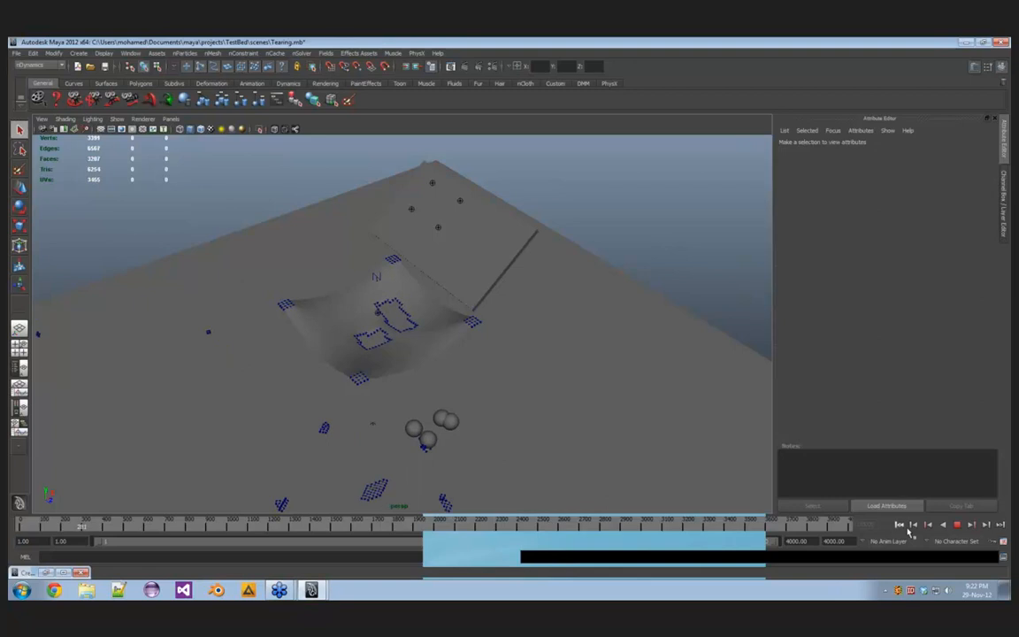
left_click(958, 524)
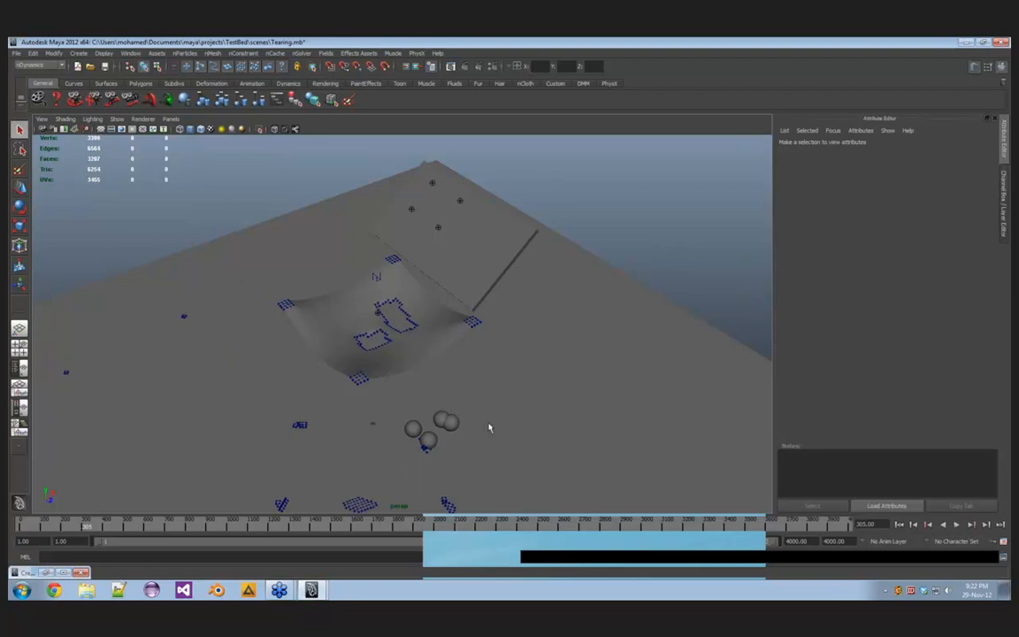
left_click_drag(488, 428, 458, 405, "alt")
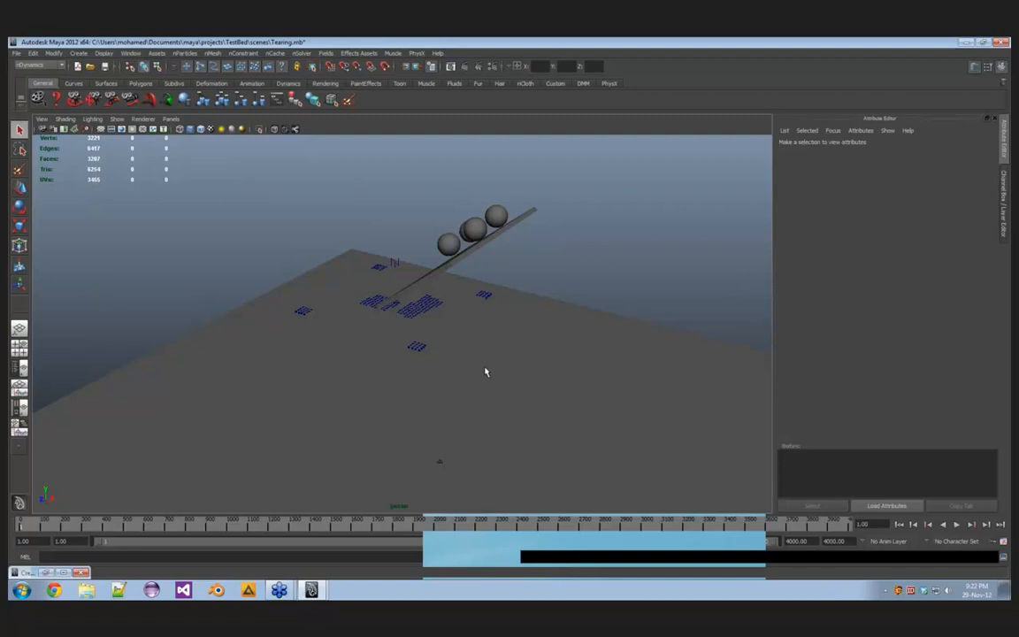
left_click(18, 53)
mouse_move(95, 254)
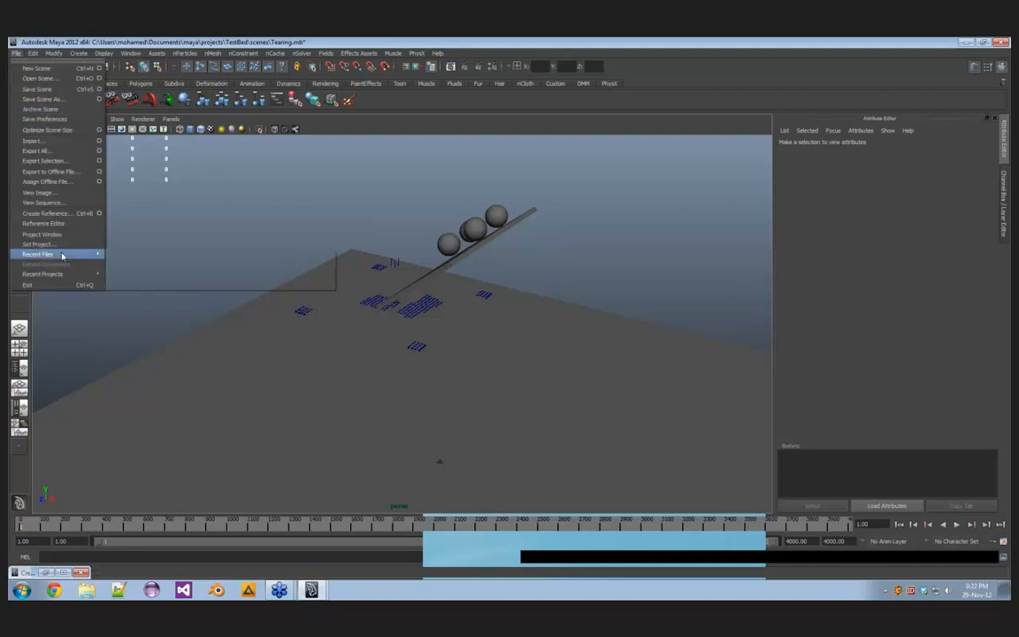
left_click(133, 255)
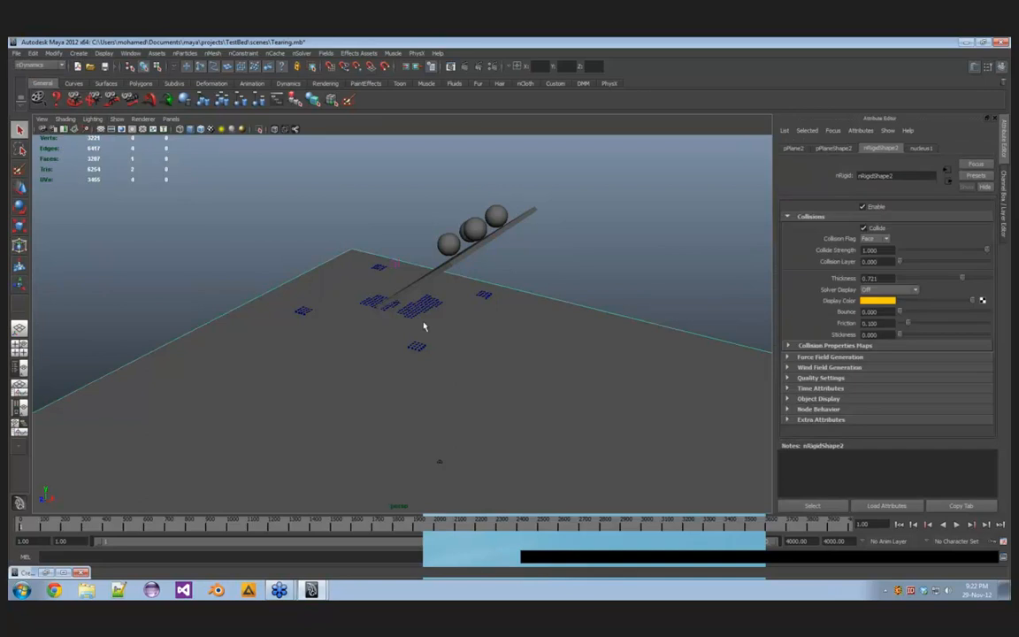
left_click_drag(424, 326, 371, 398, "alt")
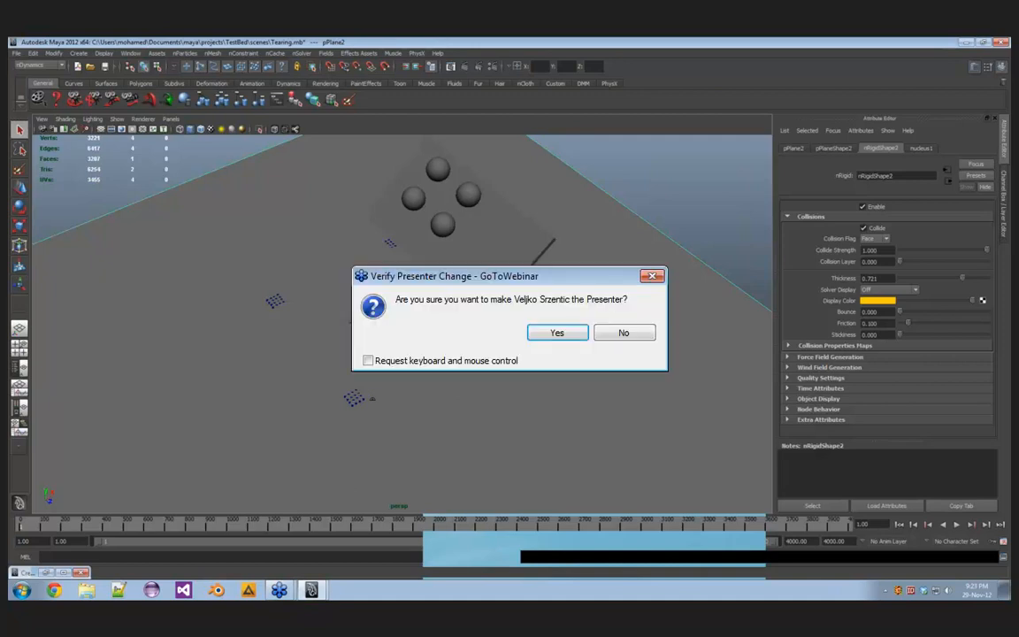
Step: Confirm handing the presenter role to the other attendee in GoToWebinar
left_click(557, 332)
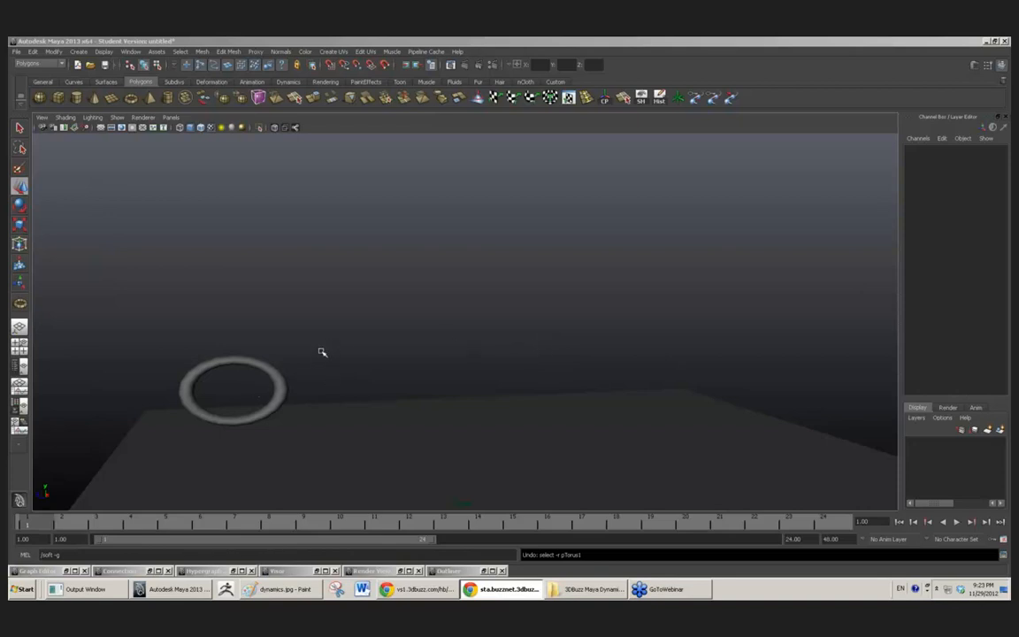
Step: Select the torus ring, duplicate it, and move the copy along Z to about 6.775 so it overlaps the first ring
middle_click_drag(287, 386, 315, 371, "alt")
left_click_drag(272, 375, 347, 327)
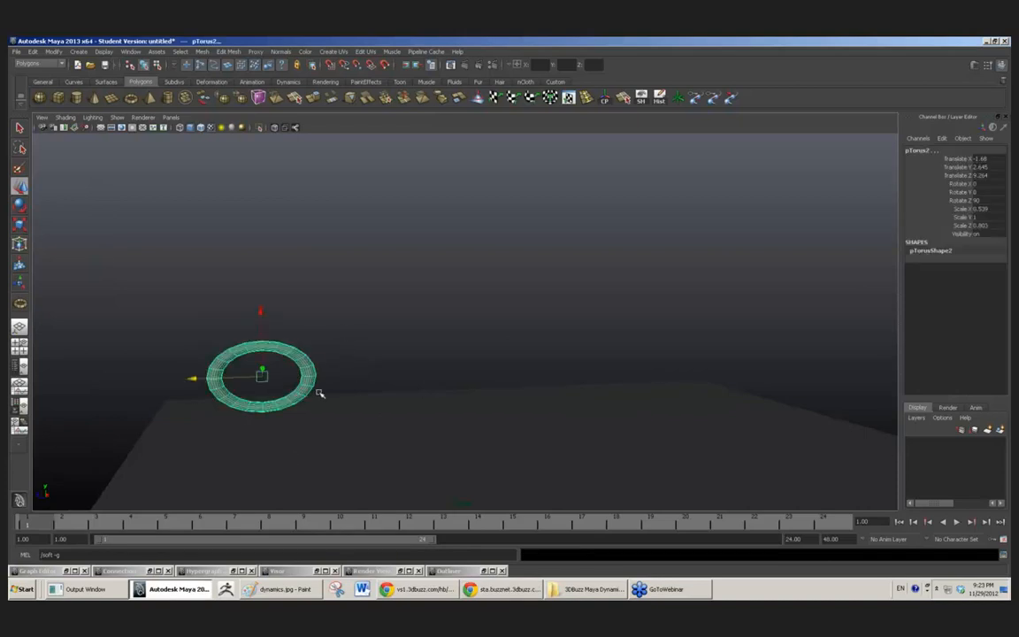
middle_click_drag(384, 405, 417, 373, "alt")
left_click_drag(418, 354, 431, 354, "alt")
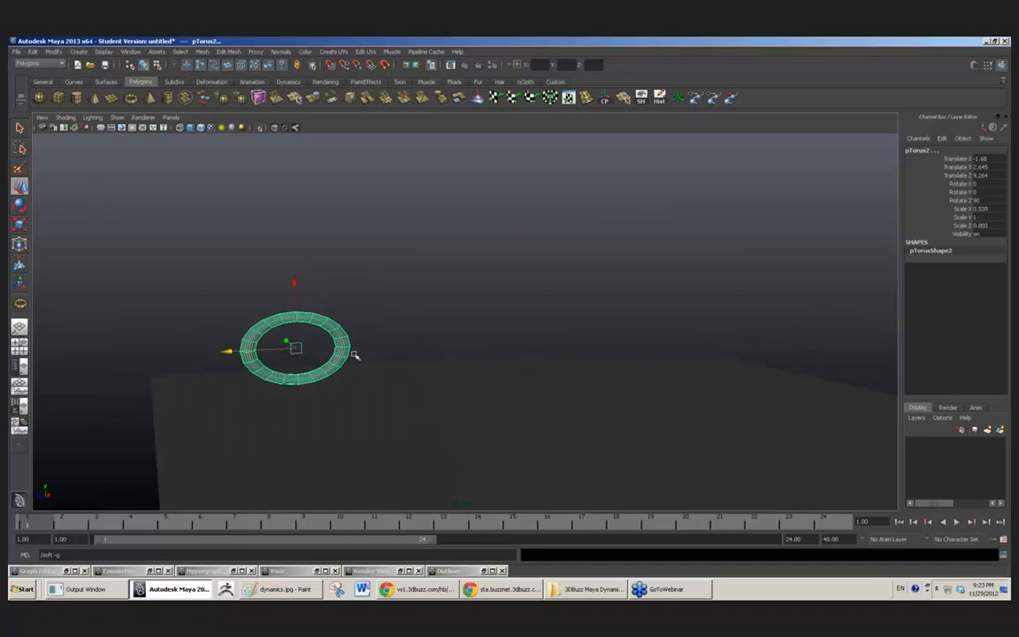
left_click(55, 51)
mouse_move(33, 50)
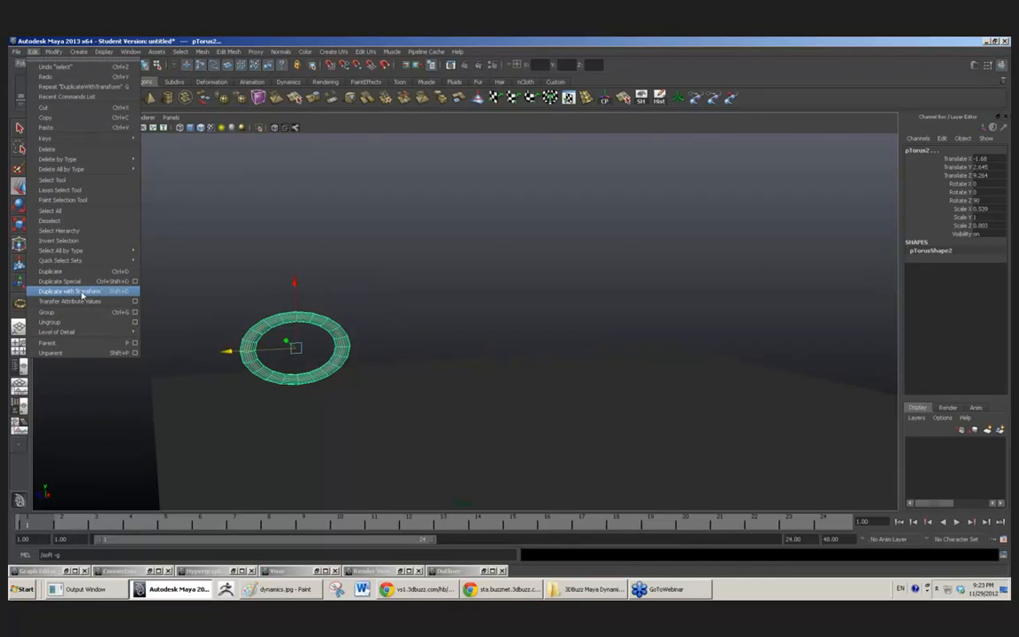
left_click(528, 41)
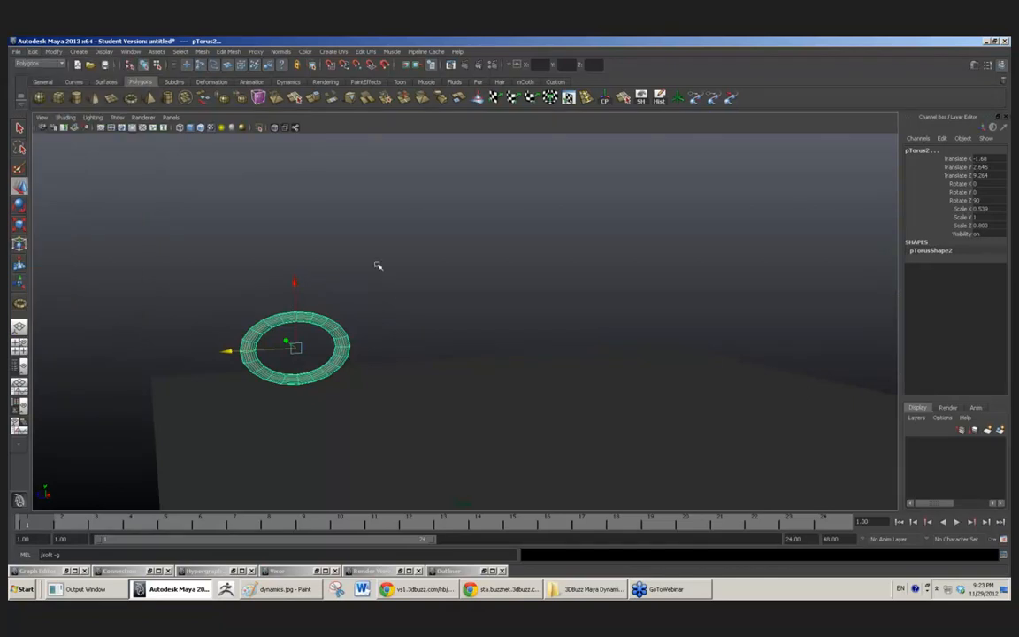
key("ctrl+d")
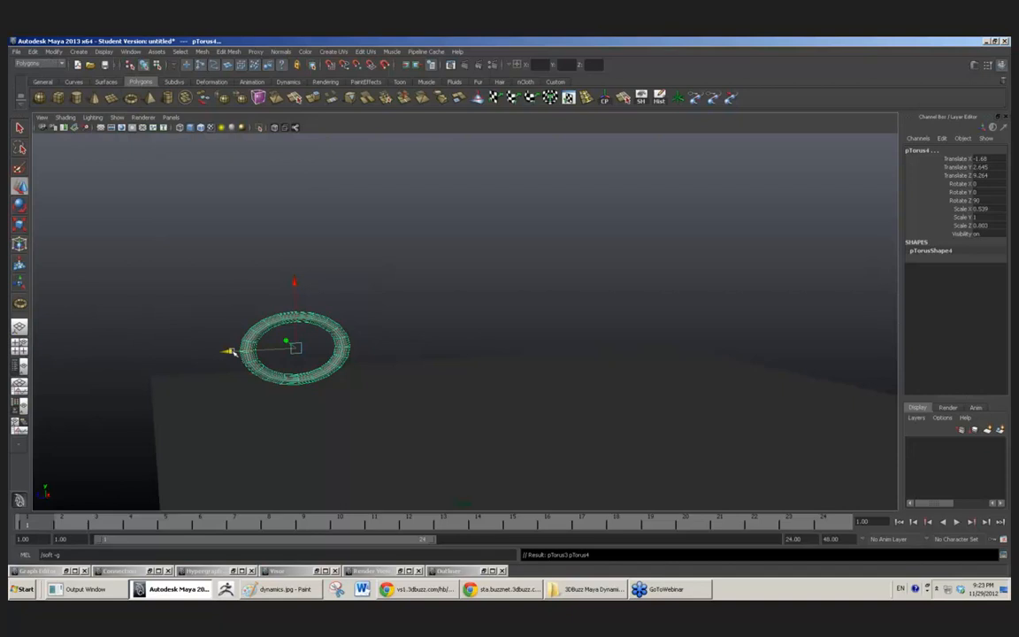
left_click_drag(227, 351, 308, 354)
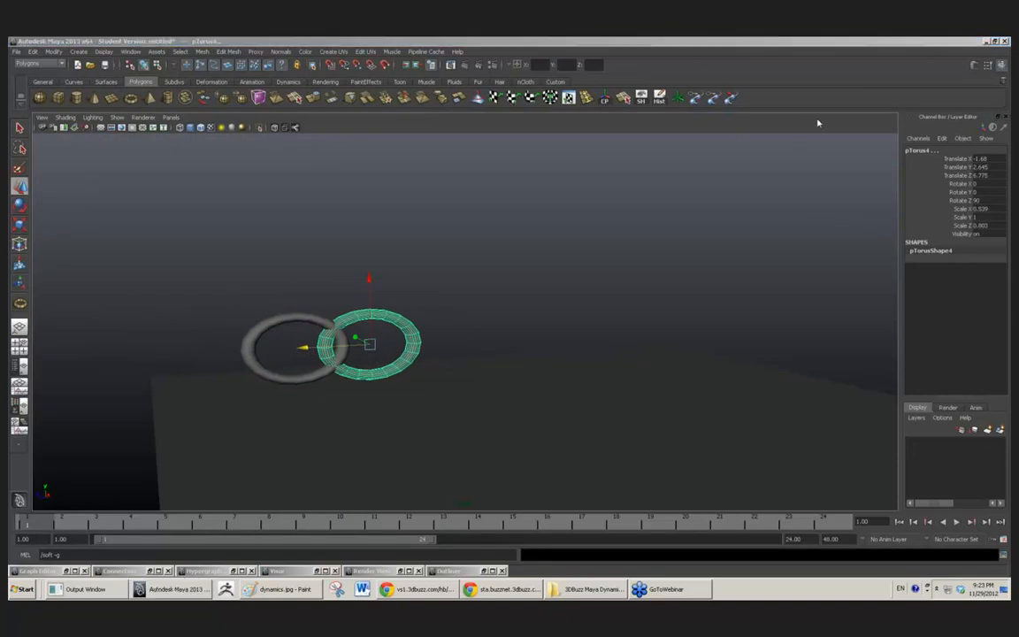
Step: Set the copied ring's Rotate Z to 0 so it lies flat through the first ring
left_click(965, 194)
right_click_drag(522, 275, 534, 274, "alt")
middle_click_drag(534, 273, 534, 273)
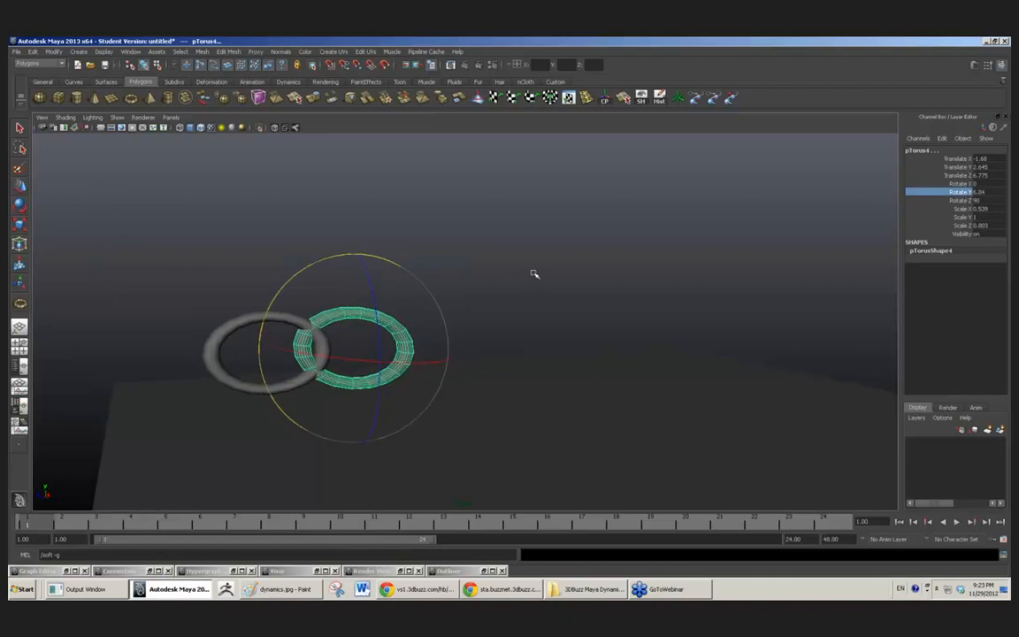
key("z")
left_click(963, 200)
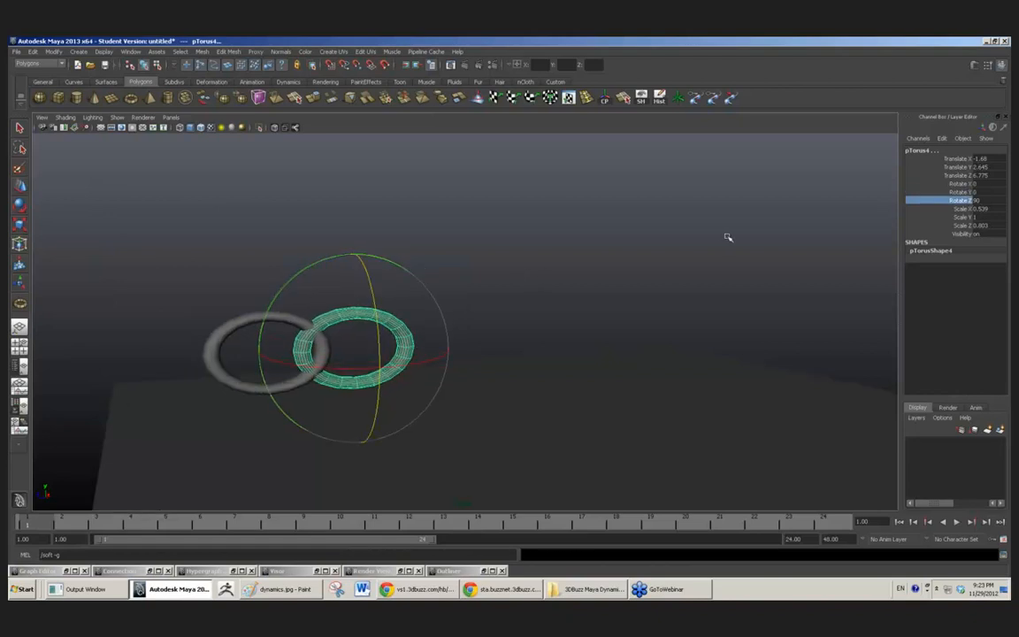
middle_click_drag(728, 234, 847, 218)
left_click(982, 201)
type("0")
key("Return")
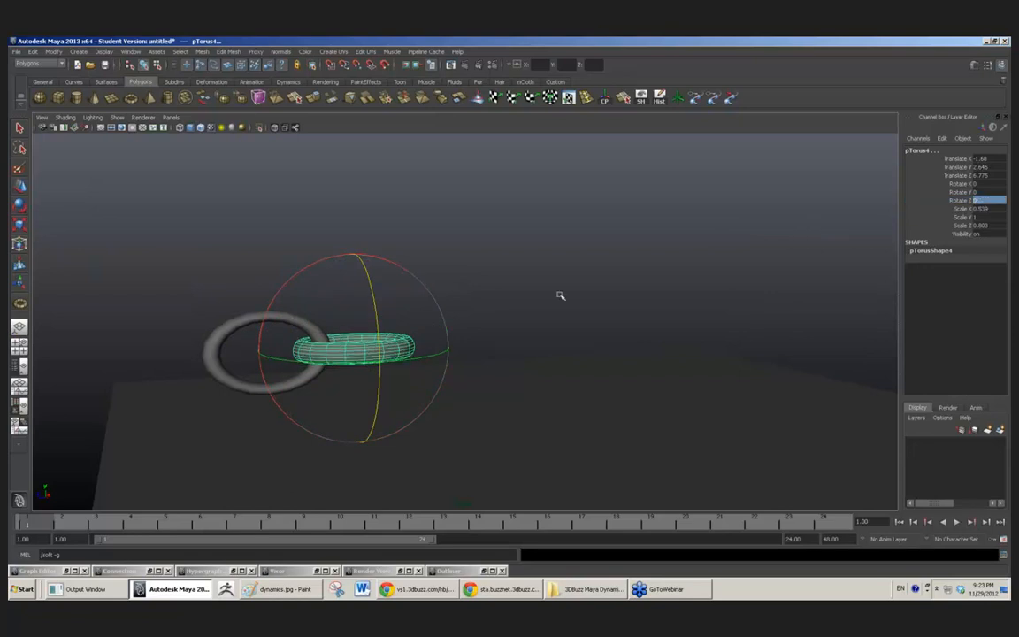
Step: Repeat Duplicate with Transform on the flat ring to extend it into a long chain of interlocking links past the ground plane's edge
left_click_drag(518, 305, 683, 396, "alt")
key("w")
key("shift+d")
key("shift+d")
key("shift+d")
key("shift+d")
key("shift+d")
key("shift+d")
key("shift+d")
key("shift+d")
key("shift+d")
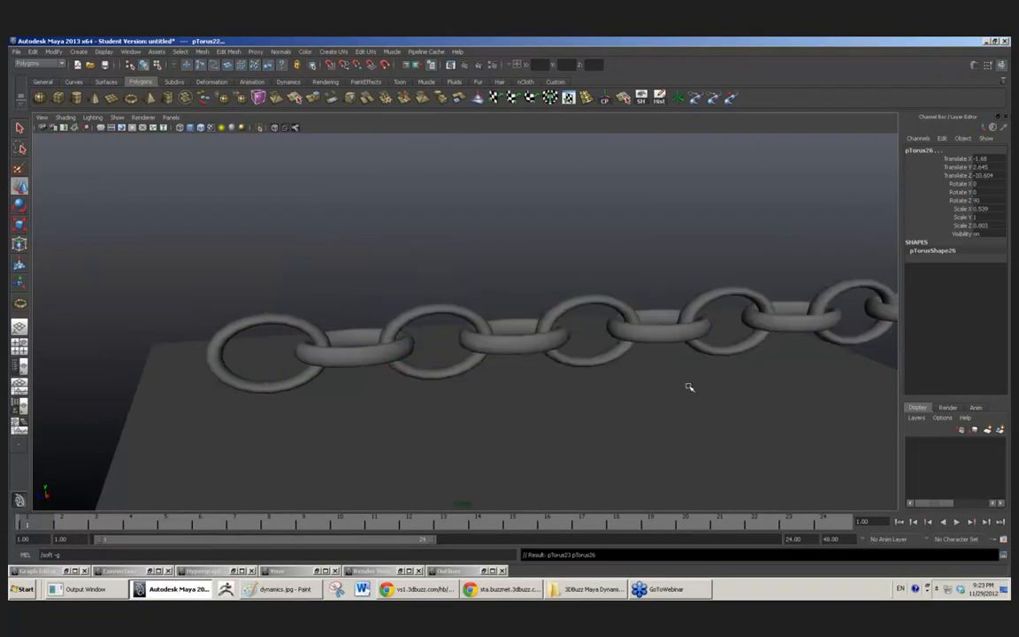
scroll(685, 385, "down", 5)
middle_click_drag(788, 364, 737, 389, "alt")
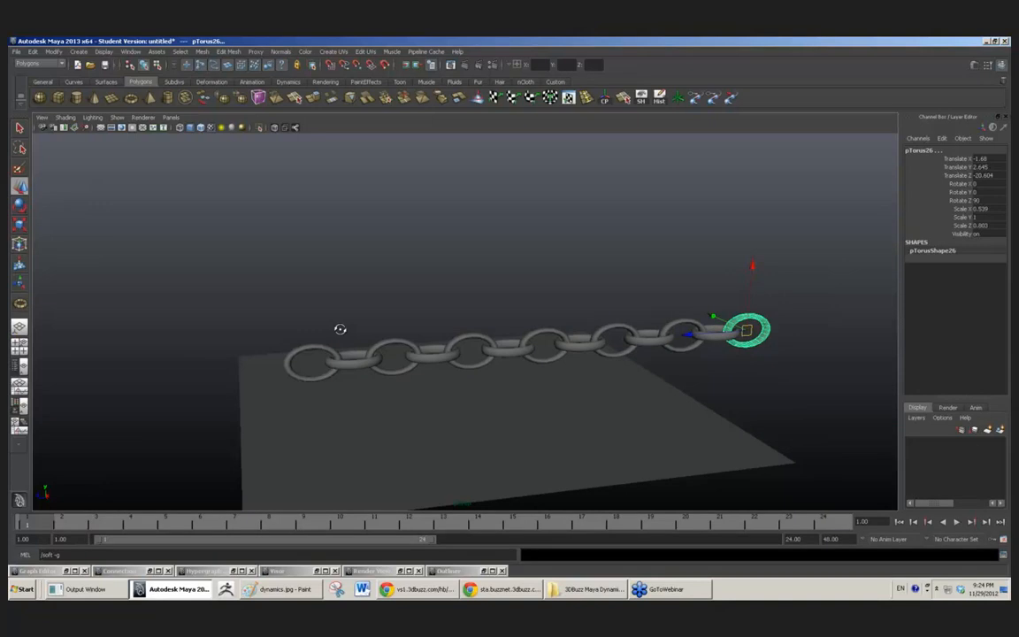
left_click_drag(337, 330, 404, 316, "alt")
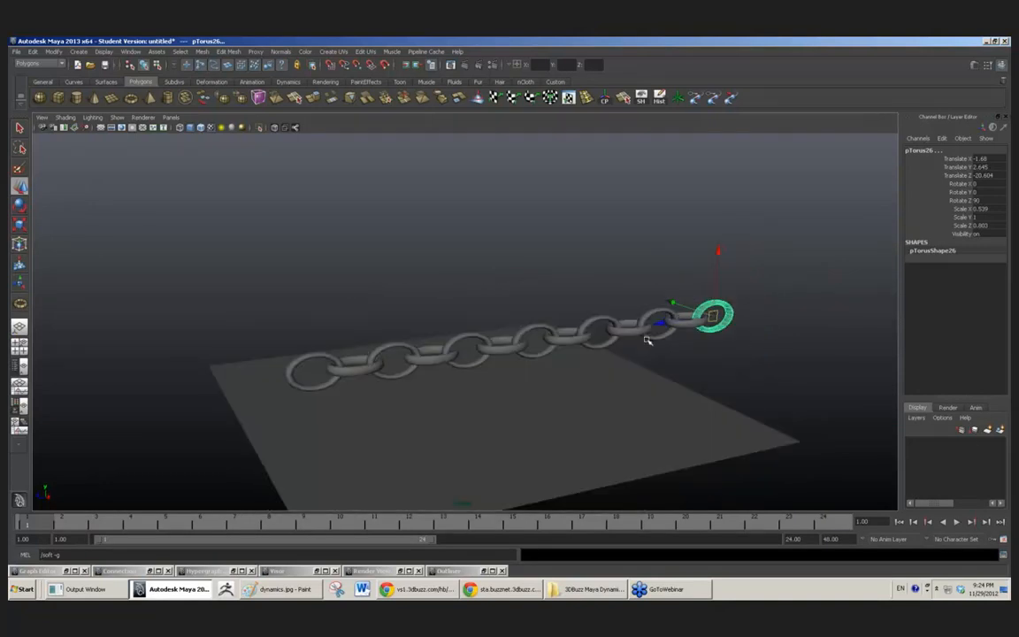
mouse_move(741, 352)
left_mouse_down("alt")
mouse_move(725, 350)
mouse_move(735, 343)
left_mouse_up("alt")
left_click_drag(325, 364, 313, 355, "alt")
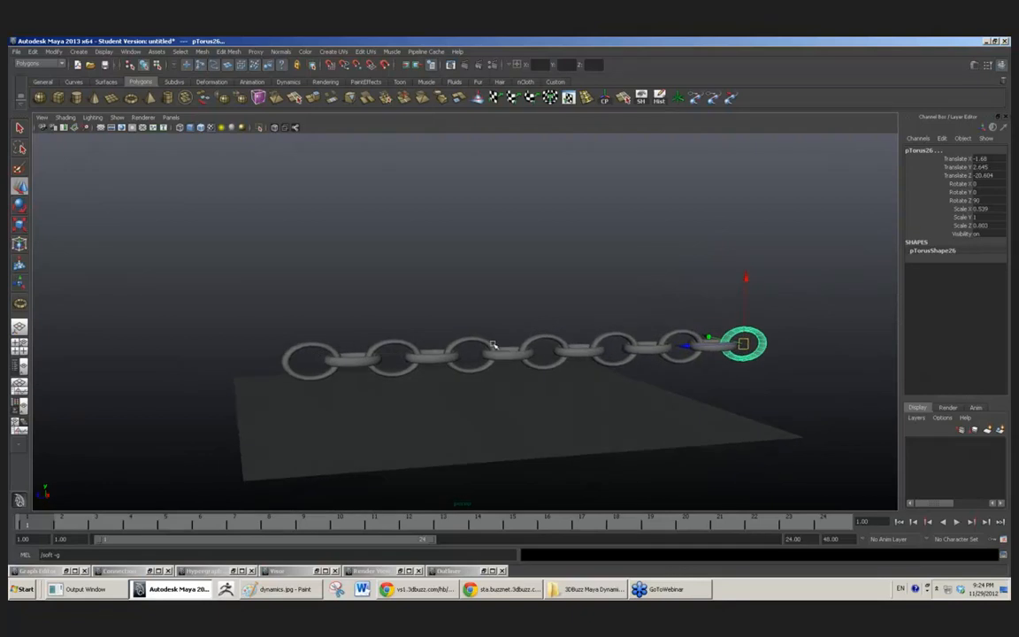
left_click_drag(492, 345, 442, 316, "alt")
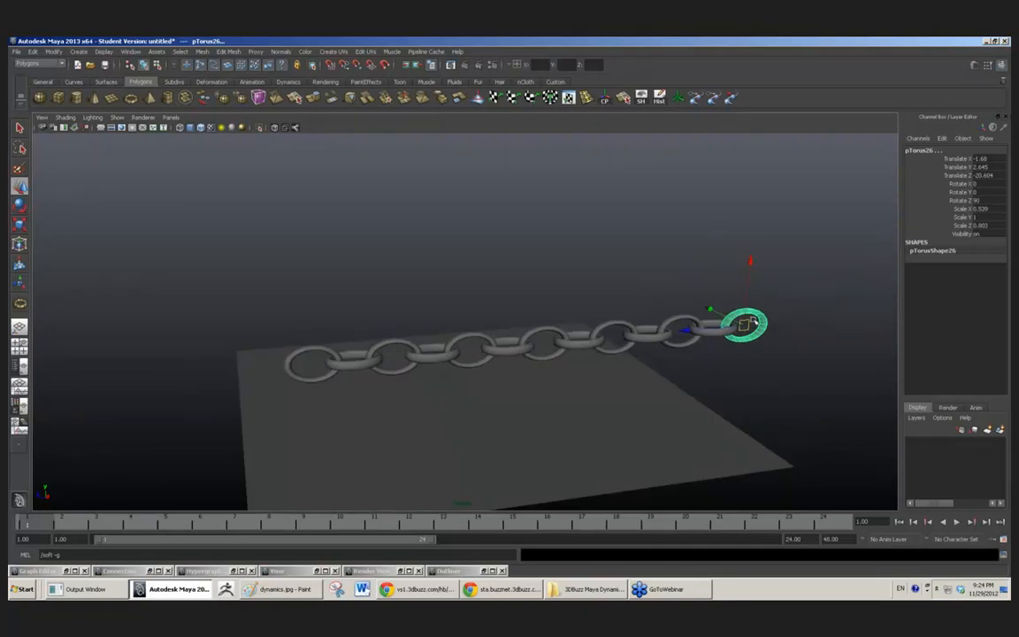
Step: Undo the transformed duplicates back to the first two interlocking rings
key("e")
key("ctrl+z")
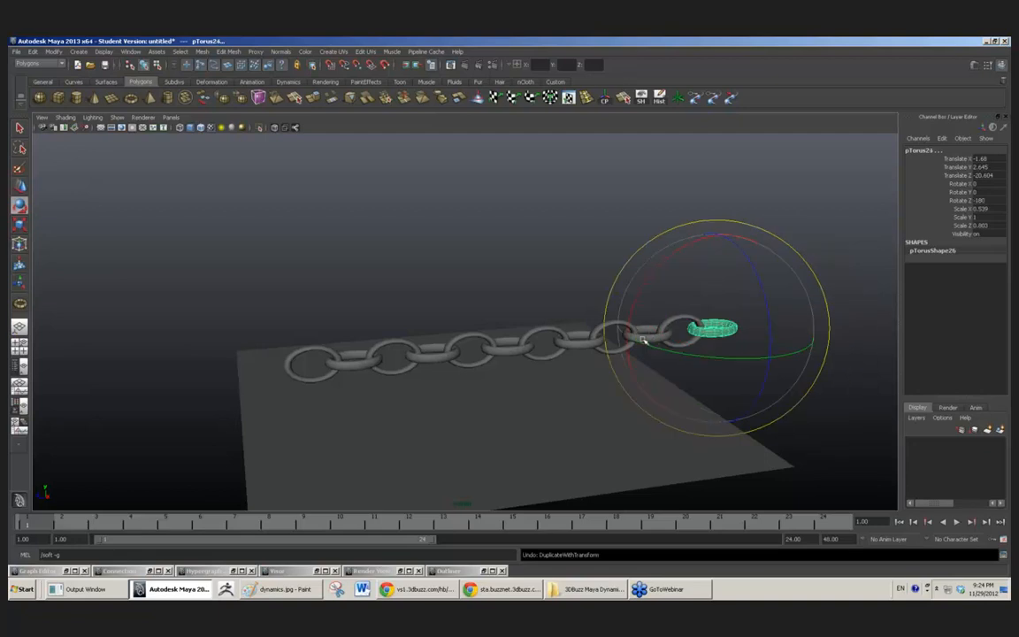
key("ctrl+z")
key("ctrl+z")
key("ctrl+z")
key("ctrl+z")
key("ctrl+z")
key("ctrl+z")
key("ctrl+z")
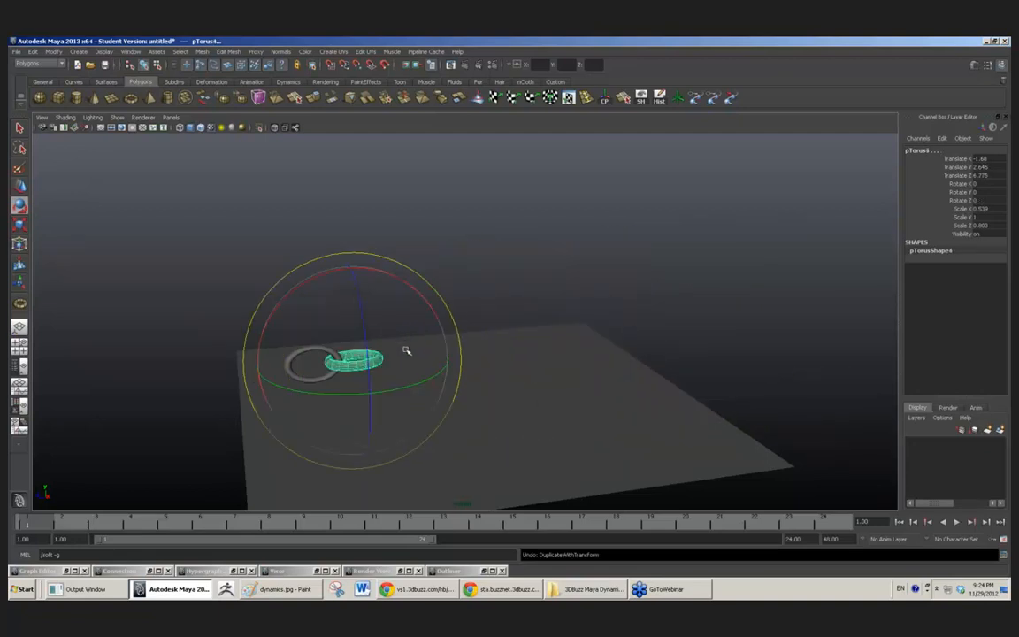
Step: Duplicate the two interlocked torus links and move the copies so that they continue the chain
left_click_drag(407, 346, 385, 394, "alt")
key("minus")
key("w")
key("ctrl+d")
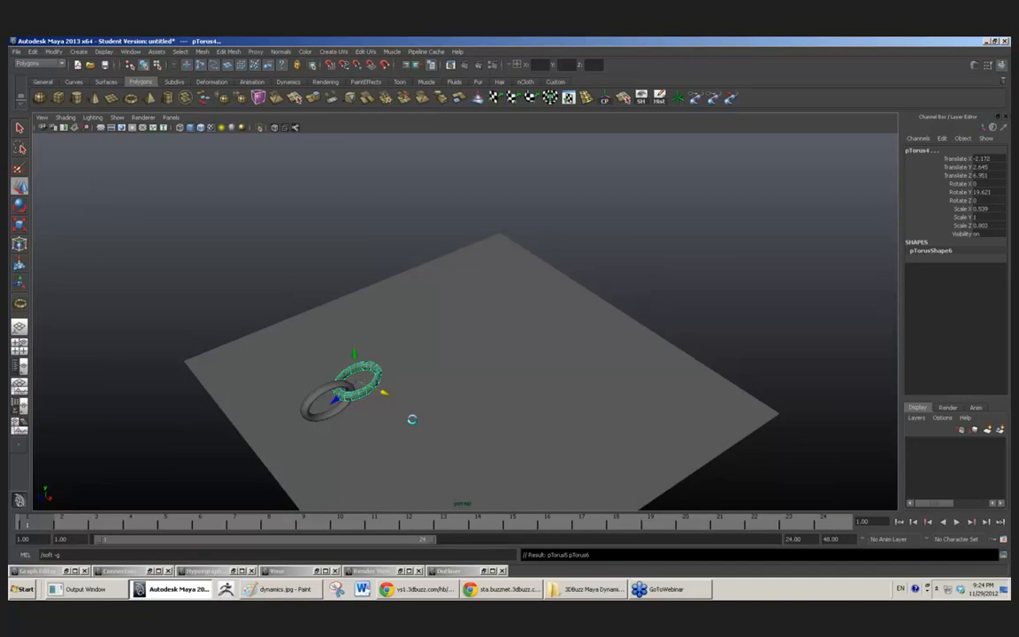
key("ctrl+z")
key("ctrl+d")
left_click_drag(339, 398, 402, 354)
key("e")
key("ctrl+z")
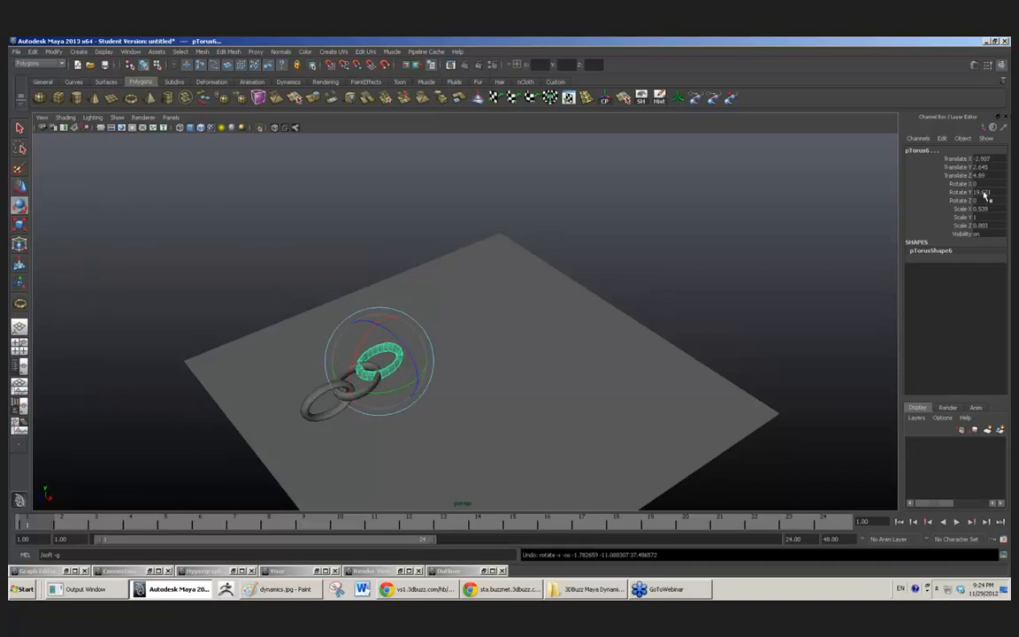
left_click(980, 191)
key("Return")
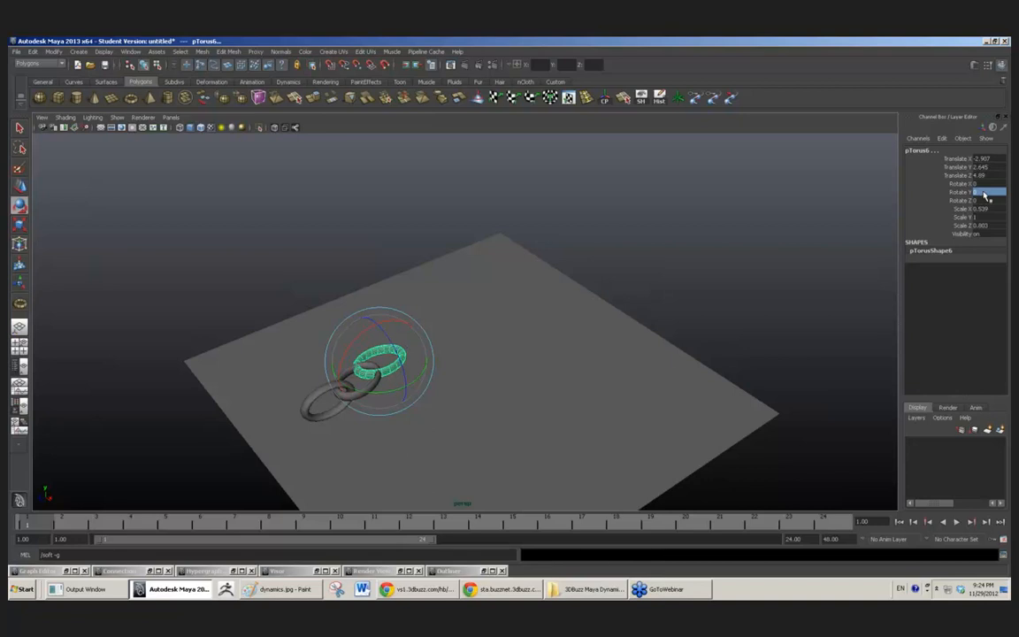
key("ctrl+z")
Step: Rotate the copied links about their Z axis, setting Rotate Z to 90
left_click(981, 200)
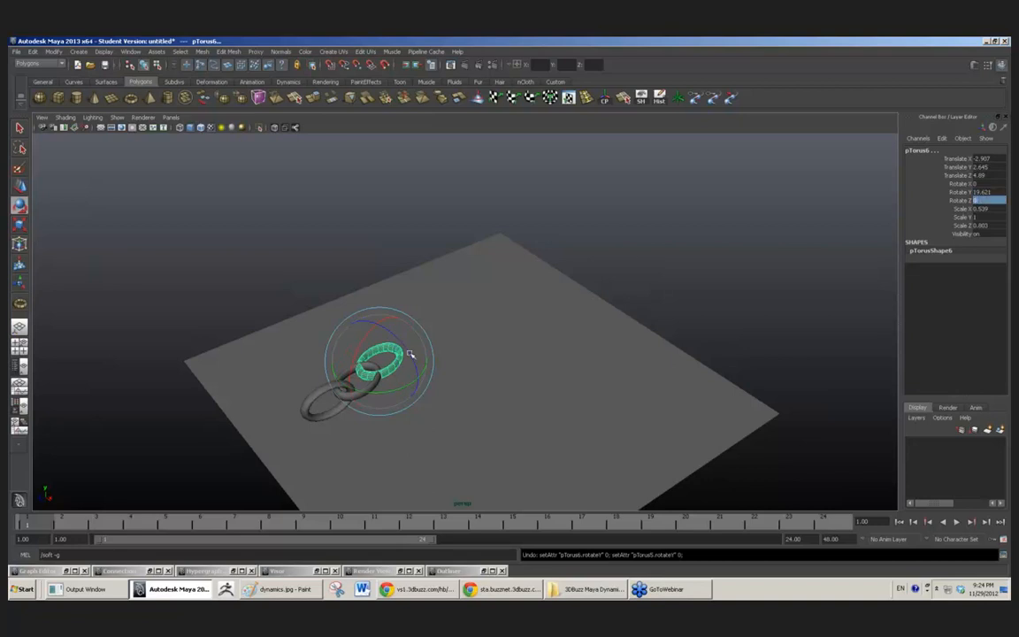
left_click_drag(409, 354, 377, 313)
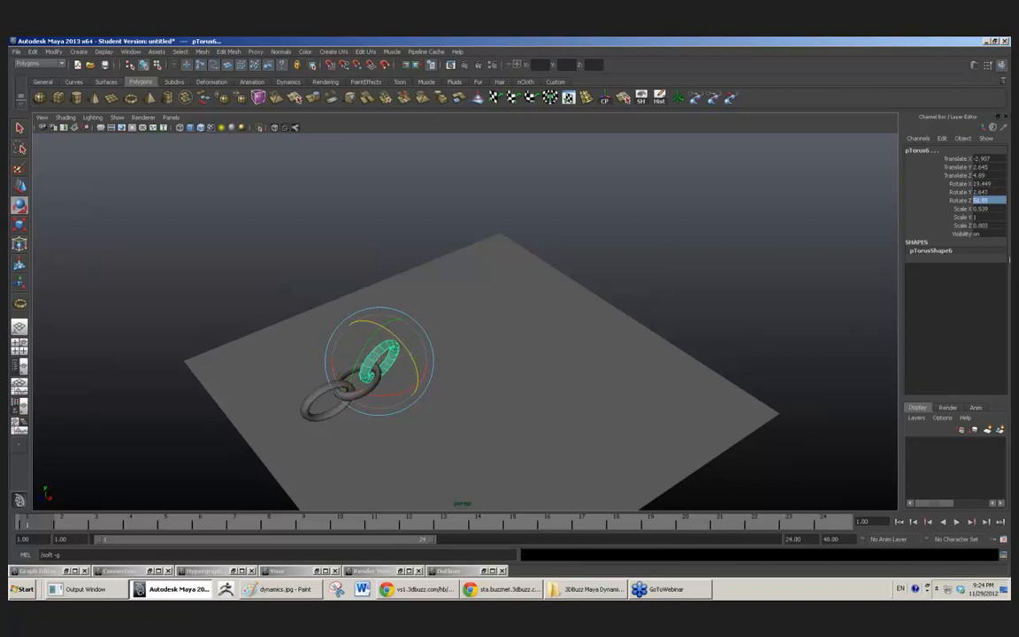
type("90")
key("Return")
Step: Repeat Duplicate with Transform on the copied link pair until the chain extends past the far corner of the plane
key("shift+d")
key("shift+d")
key("shift+d")
key("shift+d")
key("shift+d")
key("shift+d")
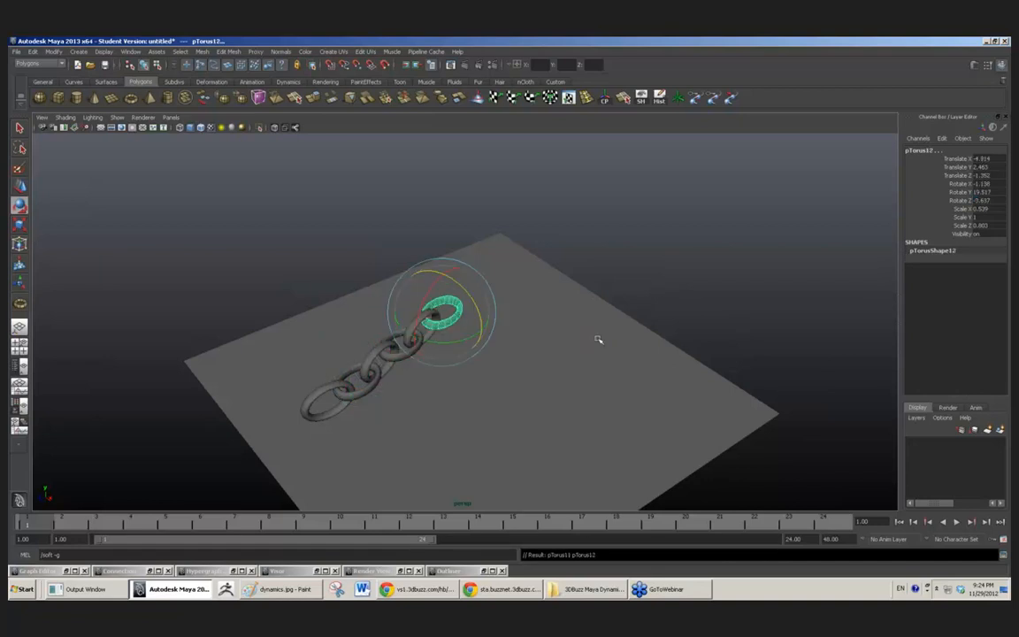
key("shift+d")
key("shift+d")
left_click_drag(607, 352, 489, 362, "alt")
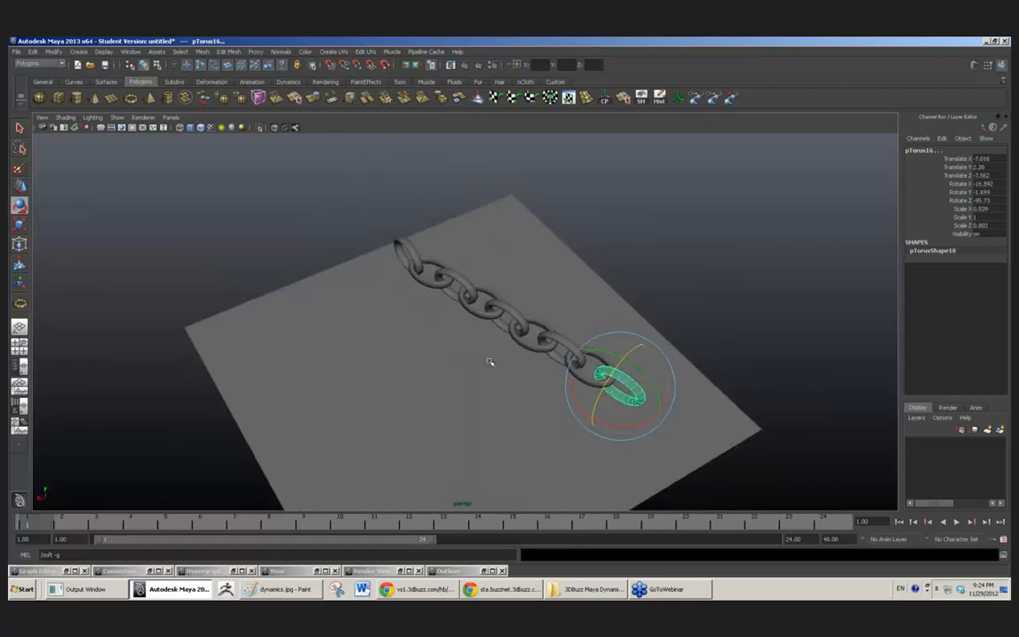
key("shift+d")
key("shift+d")
left_click_drag(455, 396, 584, 386, "alt")
key("shift+d")
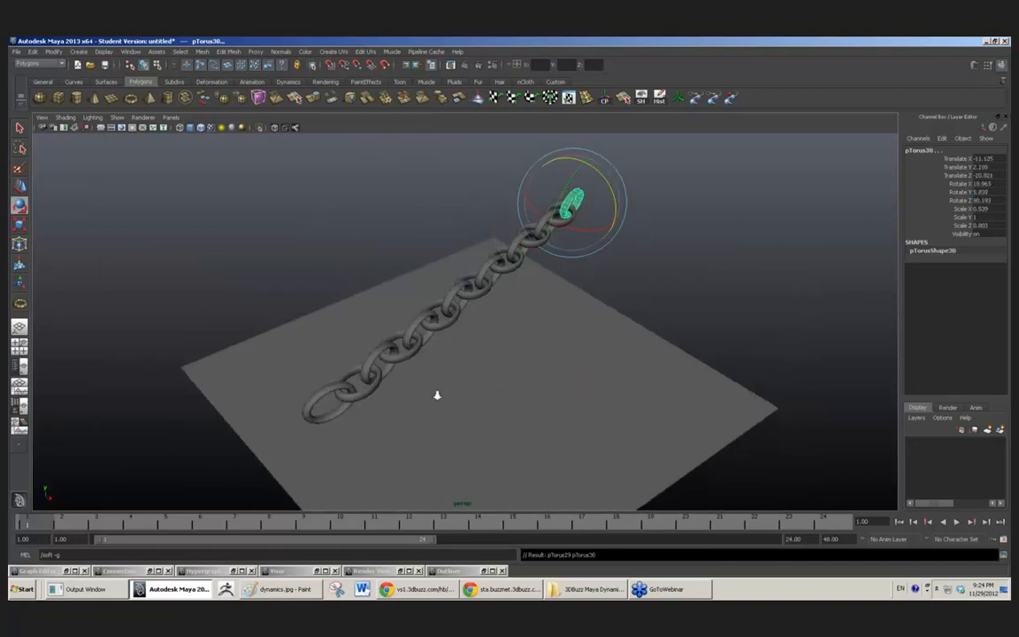
Step: Select the whole chain of torus links and delete it, keeping the ground plane
scroll(410, 388, "down", 2)
left_click(341, 395)
left_click_drag(469, 372, 624, 281, "alt")
left_click_drag(325, 379, 427, 335)
left_click_drag(434, 347, 483, 345, "alt")
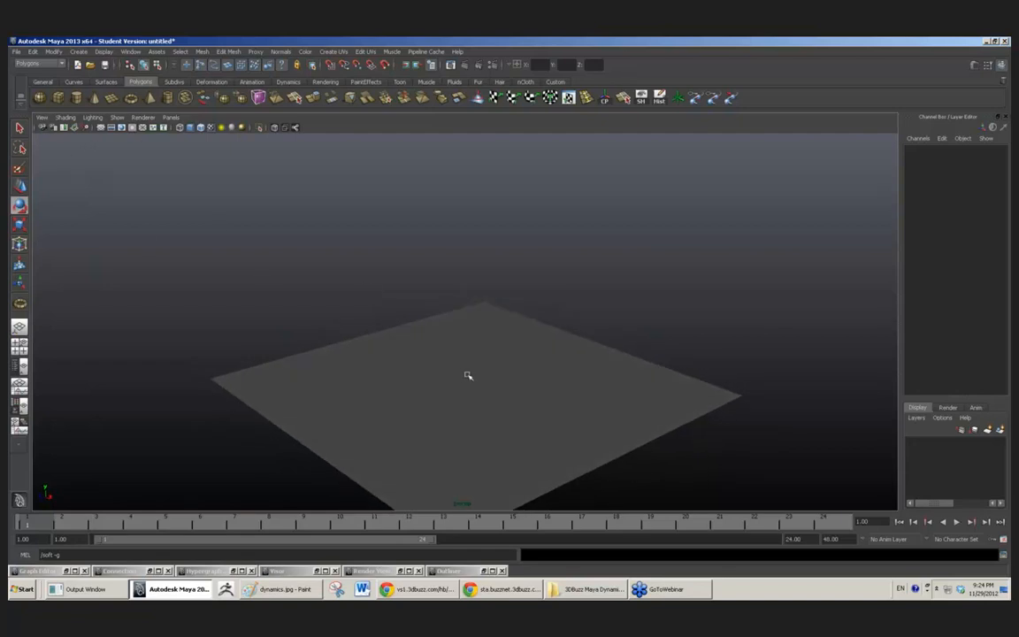
Step: Create the text "3D Buzz" as trimmed surfaces at the middle of the ground plane
mouse_move(468, 375)
right_mouse_down("alt")
mouse_move(452, 375)
mouse_move(477, 374)
right_mouse_up("alt")
middle_click_drag(474, 374, 404, 333, "alt")
scroll(462, 350, "down", 2)
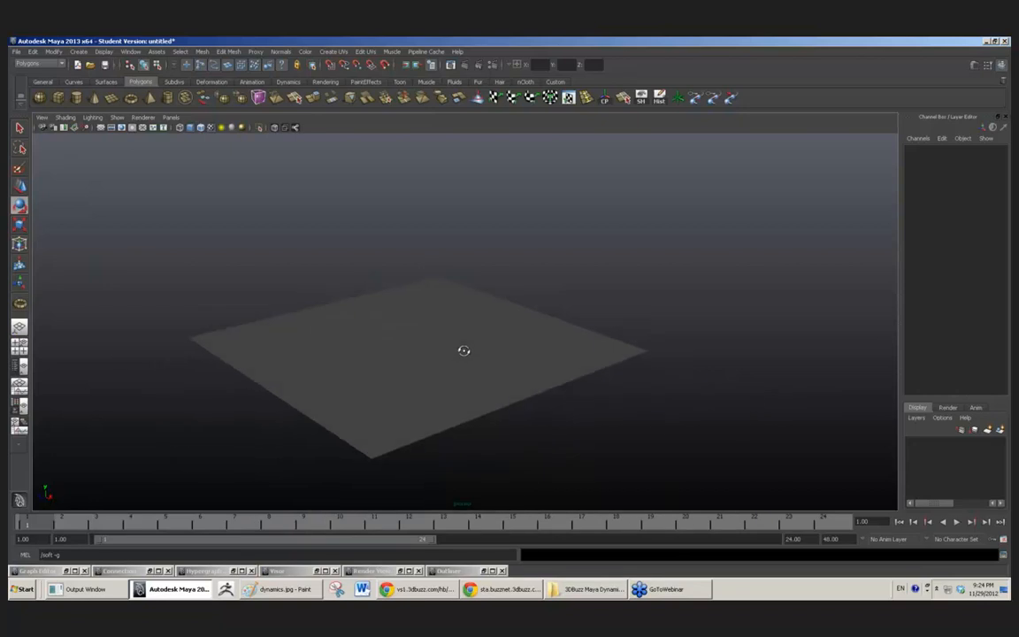
left_click_drag(464, 350, 454, 338, "alt")
scroll(453, 339, "up", 1)
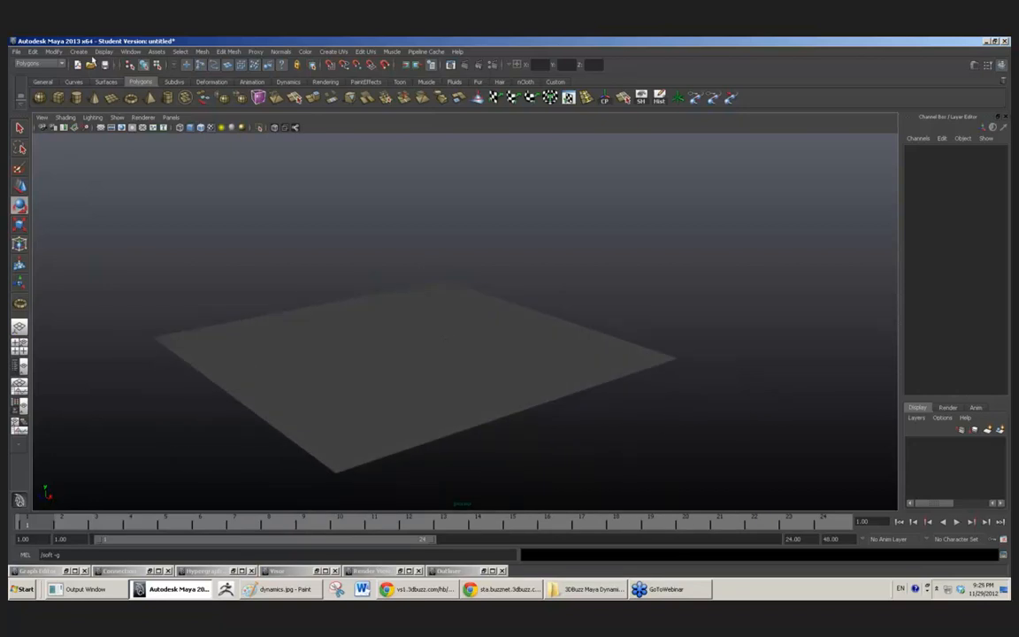
left_click(60, 51)
mouse_move(83, 53)
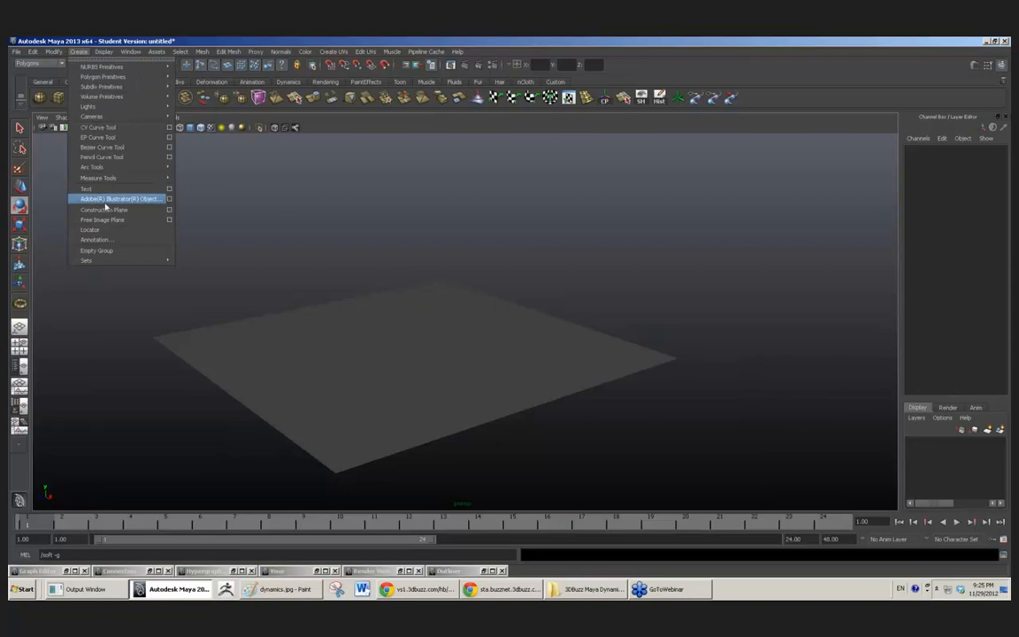
left_click(170, 189)
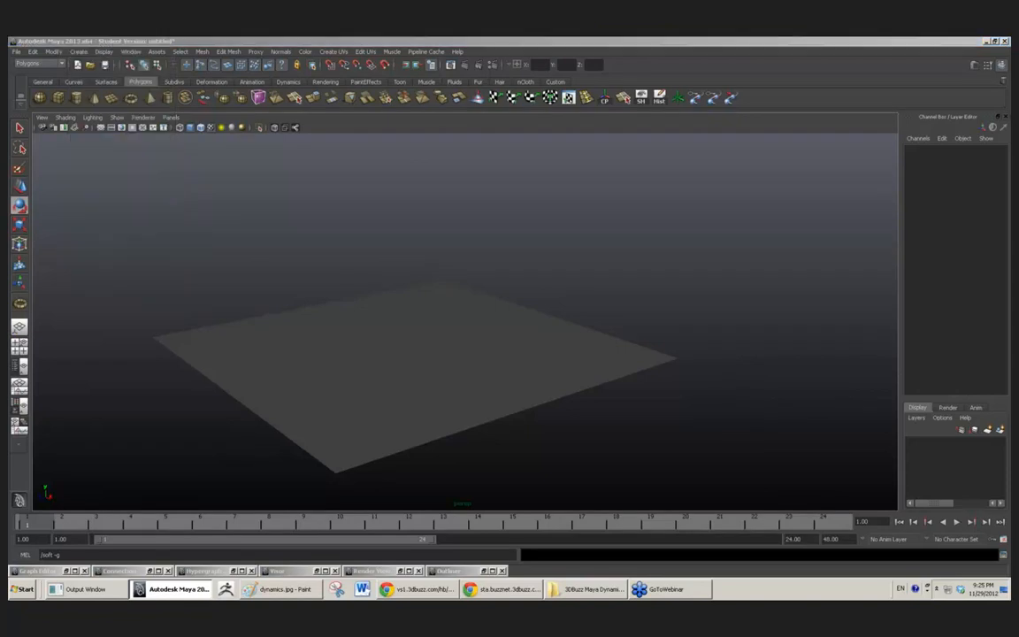
Step: Move the 3D Buzz surface text along X to about -6.94, away from its outline curves
key("w")
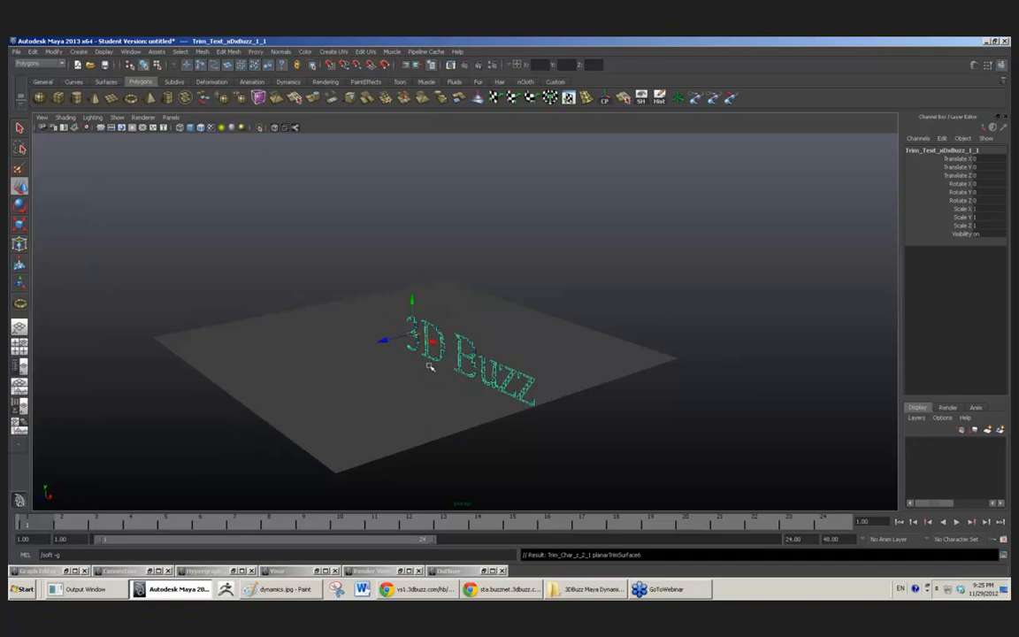
left_click_drag(437, 344, 400, 328)
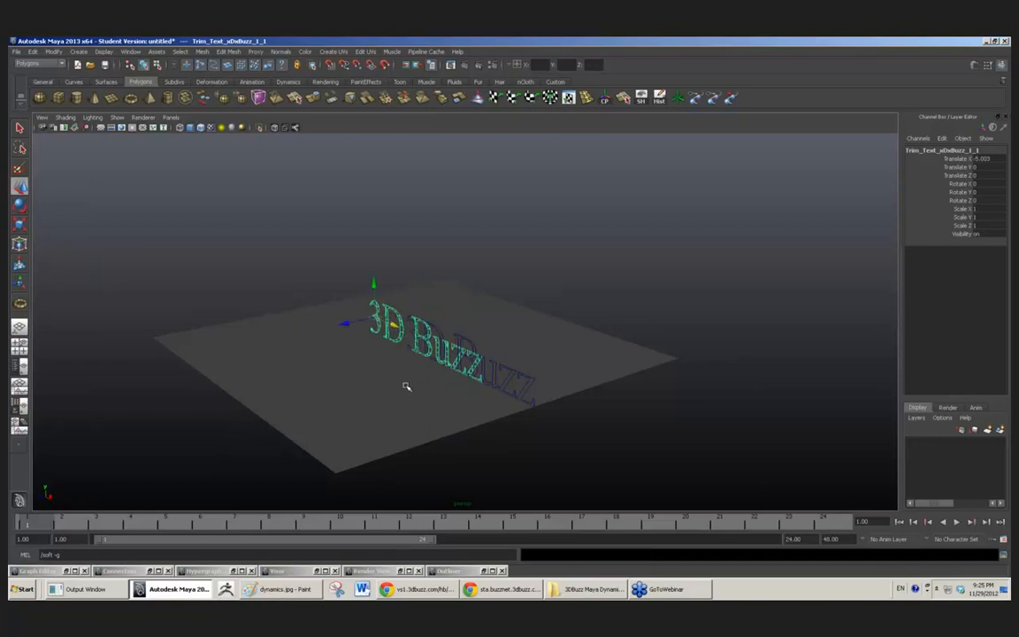
left_click_drag(407, 386, 464, 381, "alt")
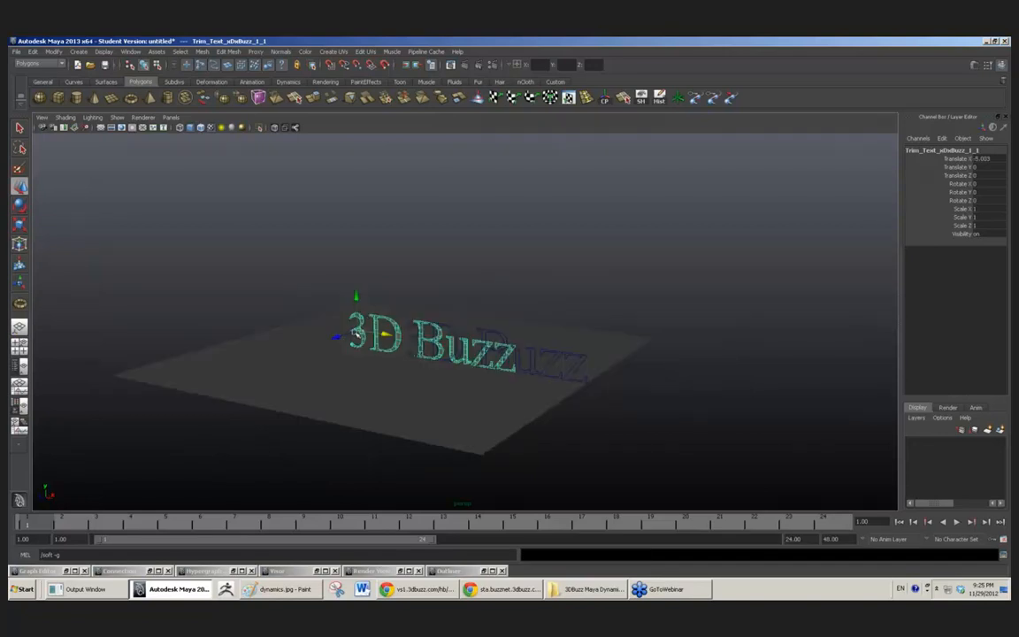
left_click_drag(392, 335, 364, 334)
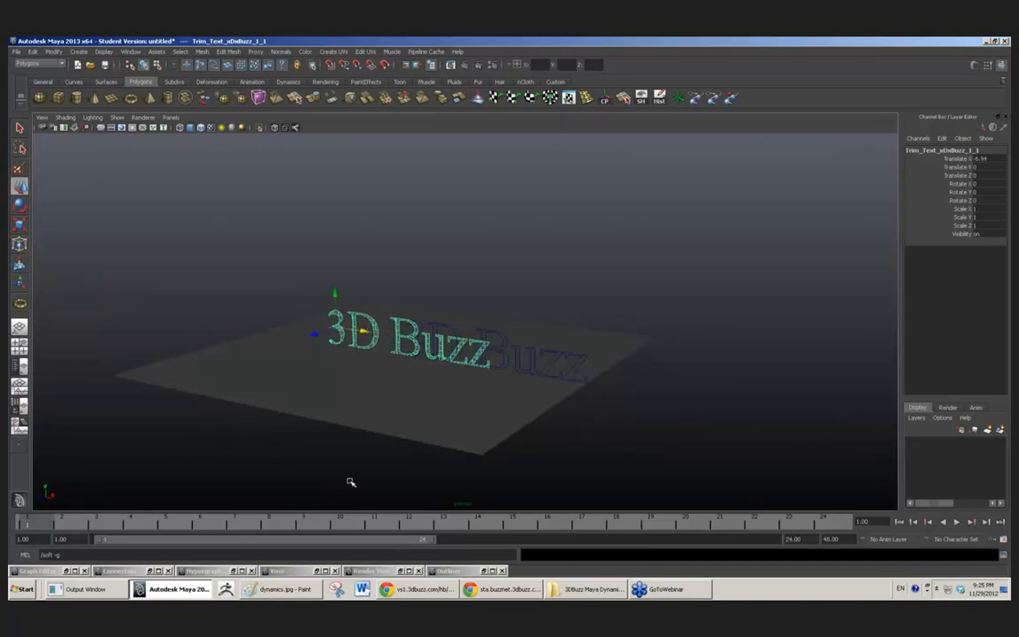
Step: Switch to Paint, mark the blue radial burst in dynamics.jpg with red brush strokes, view it enlarged, and return to Maya
left_click(303, 590)
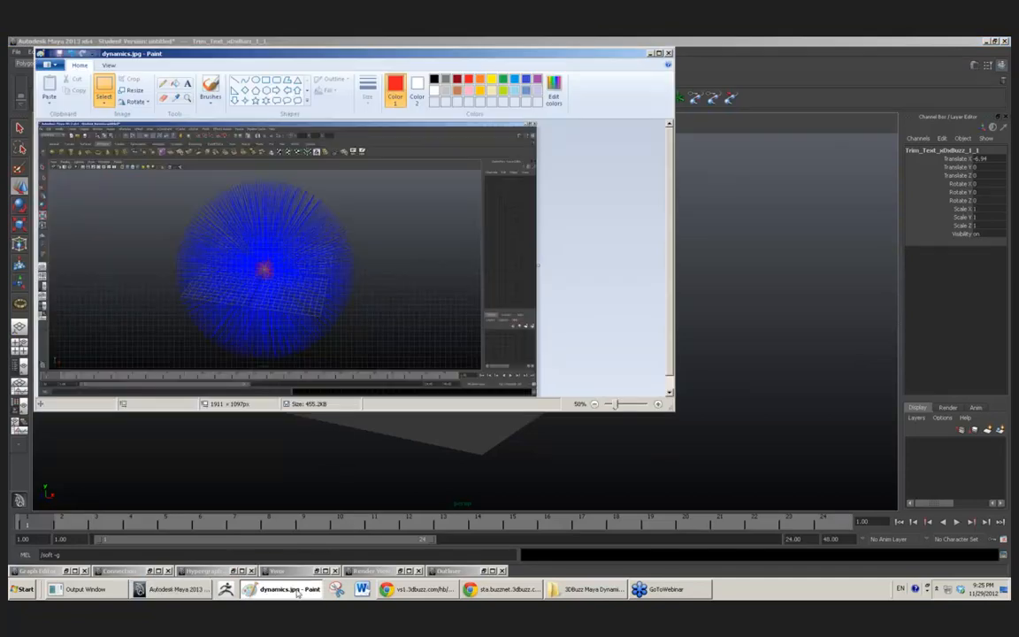
left_click(210, 96)
left_click(208, 123)
left_click_drag(247, 258, 300, 252)
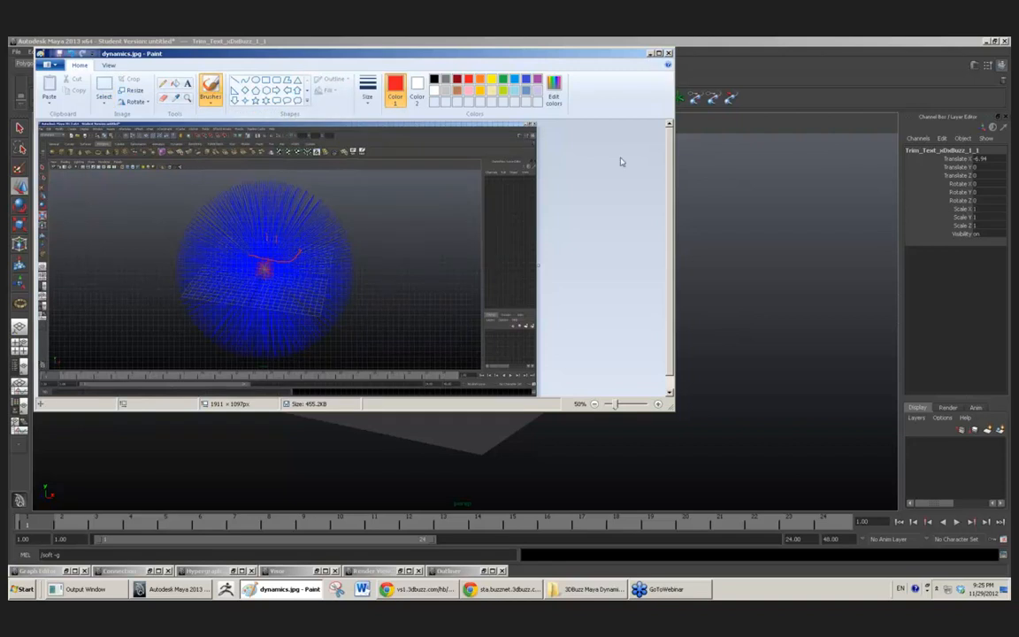
left_click(658, 54)
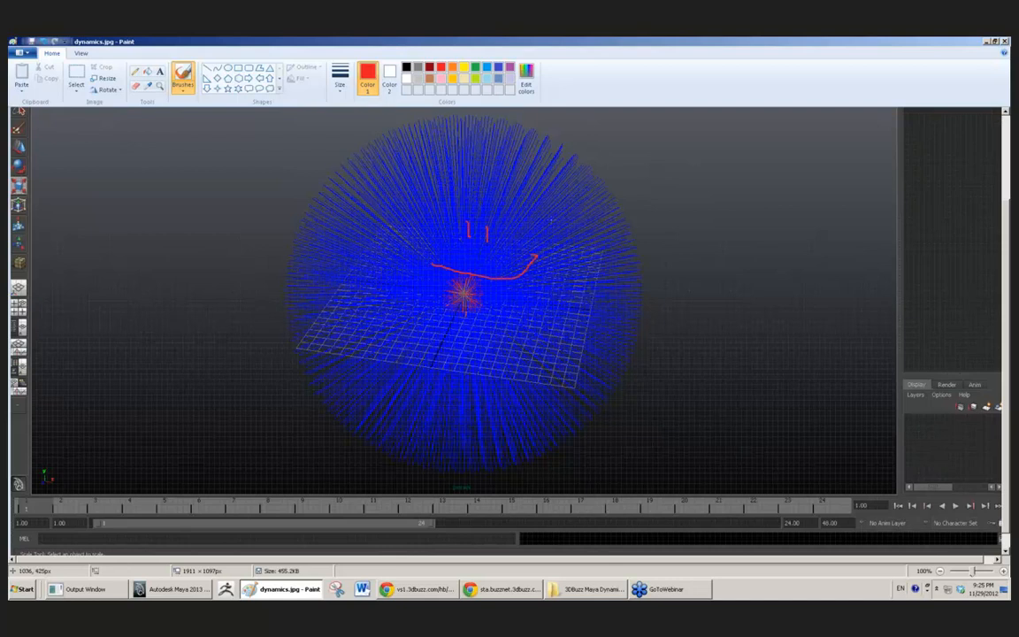
left_click(986, 43)
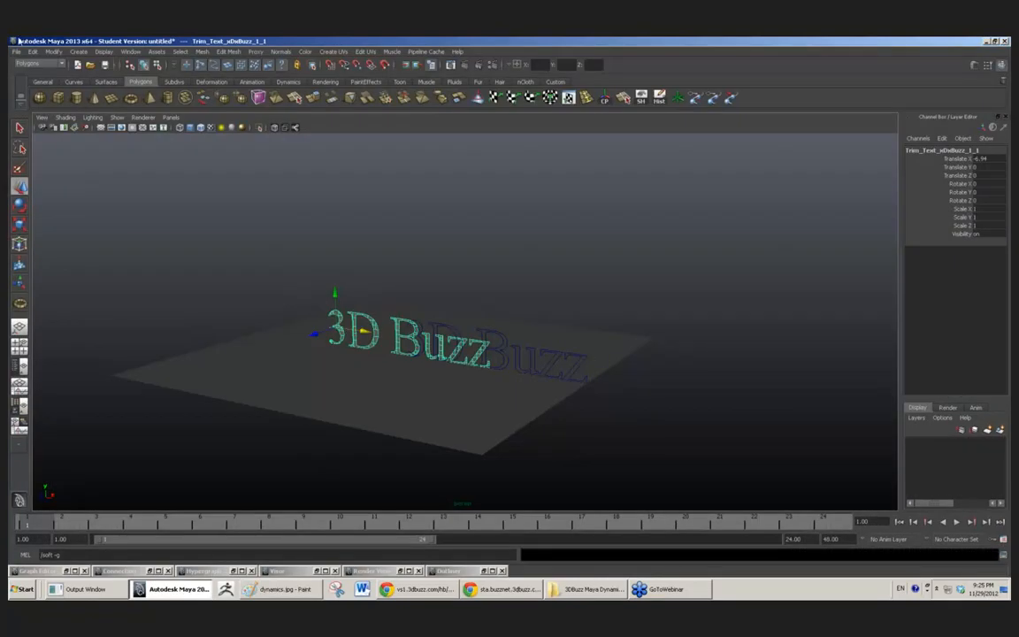
Step: Switch to the nDynamics menu set and raise the 3D Buzz surface text to about 2.42 on Y
left_click(58, 64)
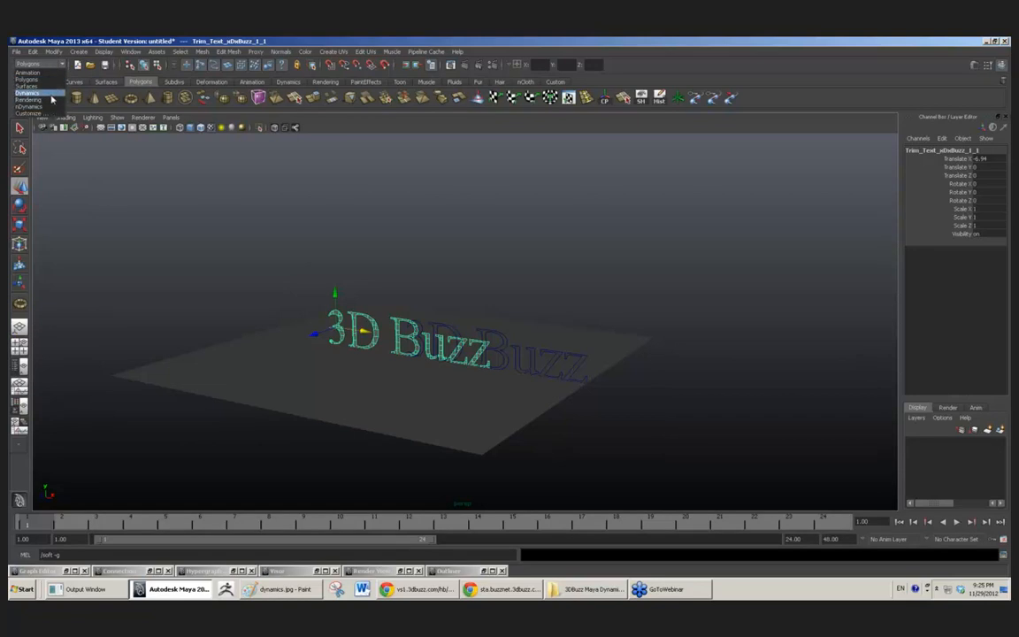
left_click(51, 93)
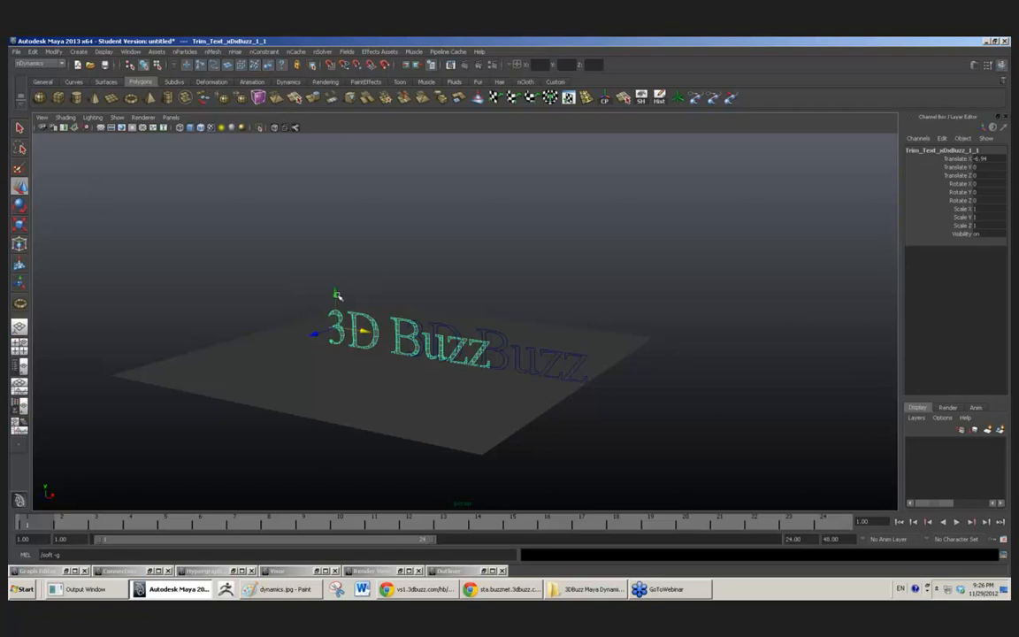
left_click_drag(336, 294, 333, 261)
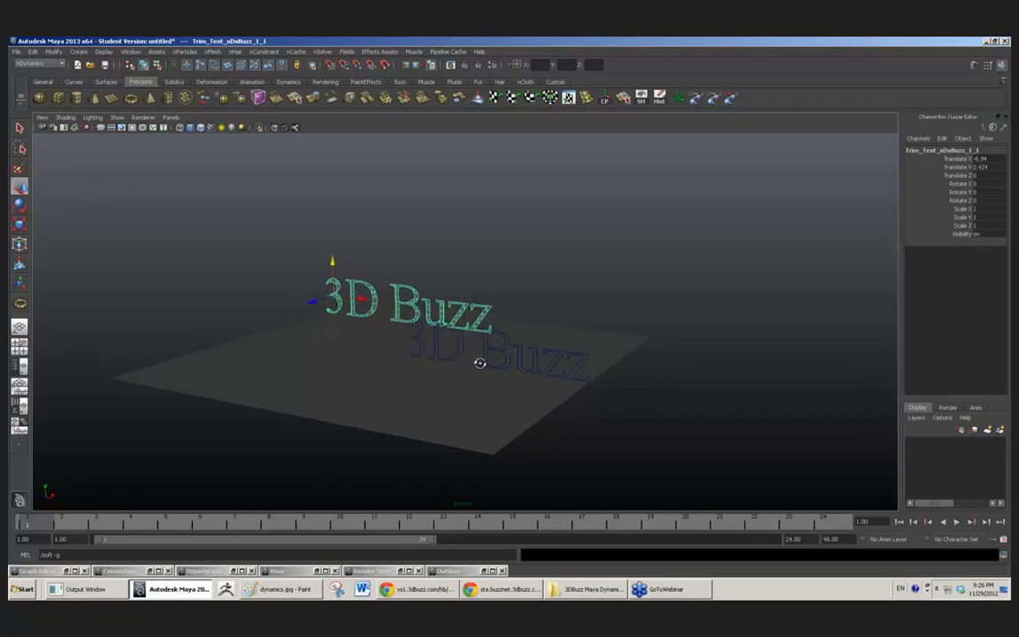
Step: Delete all the leftover outline curves of the text, including the remaining inner curve of the B
left_click_drag(479, 362, 509, 355, "alt")
left_click_drag(416, 334, 633, 337)
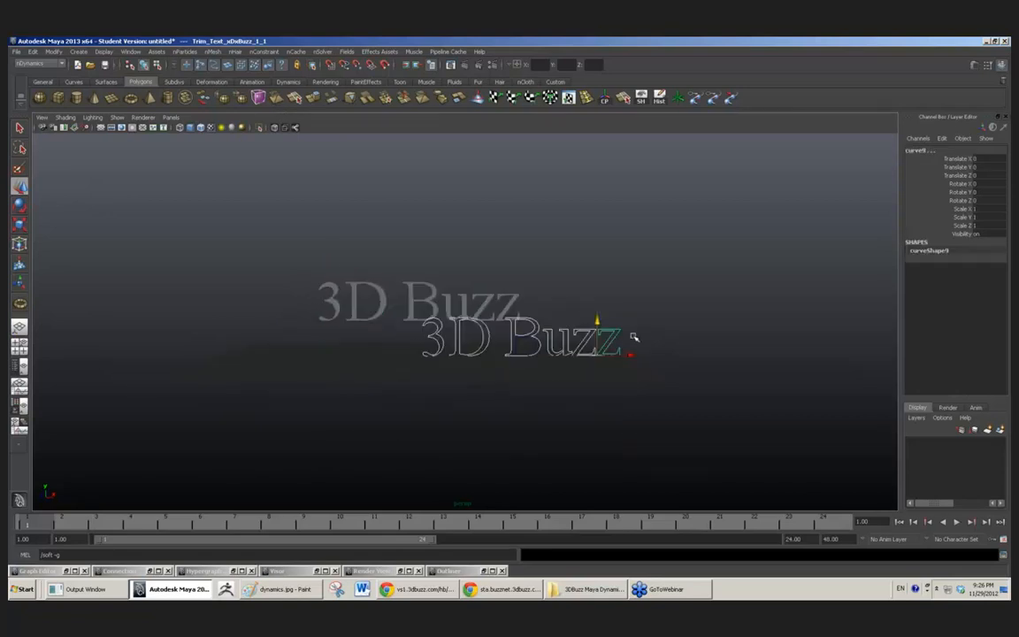
key("Delete")
key("ctrl+z")
left_click_drag(306, 333, 633, 285)
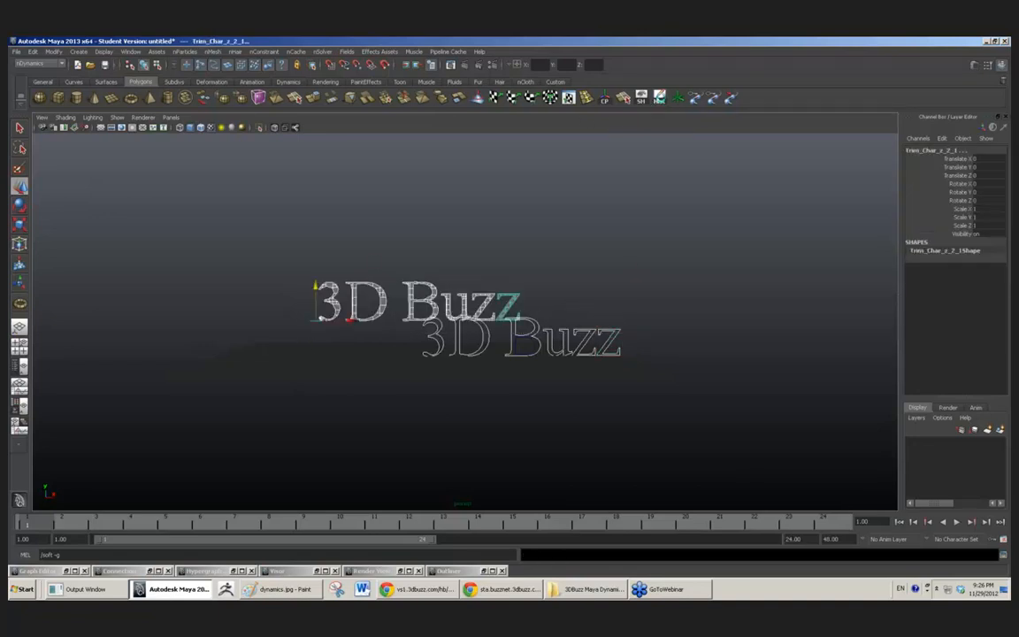
left_click_drag(417, 335, 661, 338)
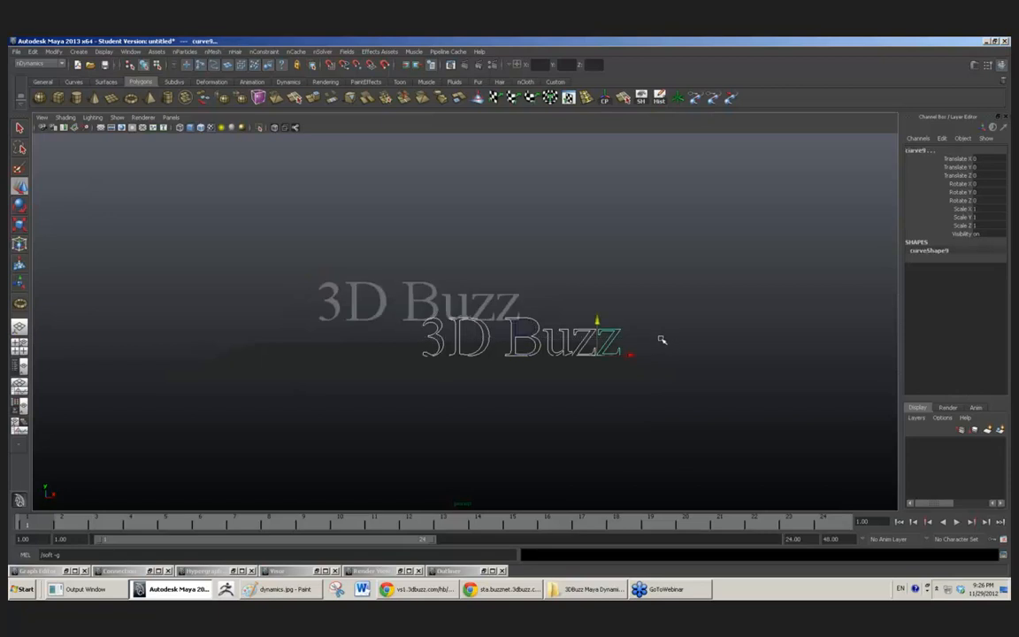
key("Delete")
left_click_drag(513, 337, 537, 323)
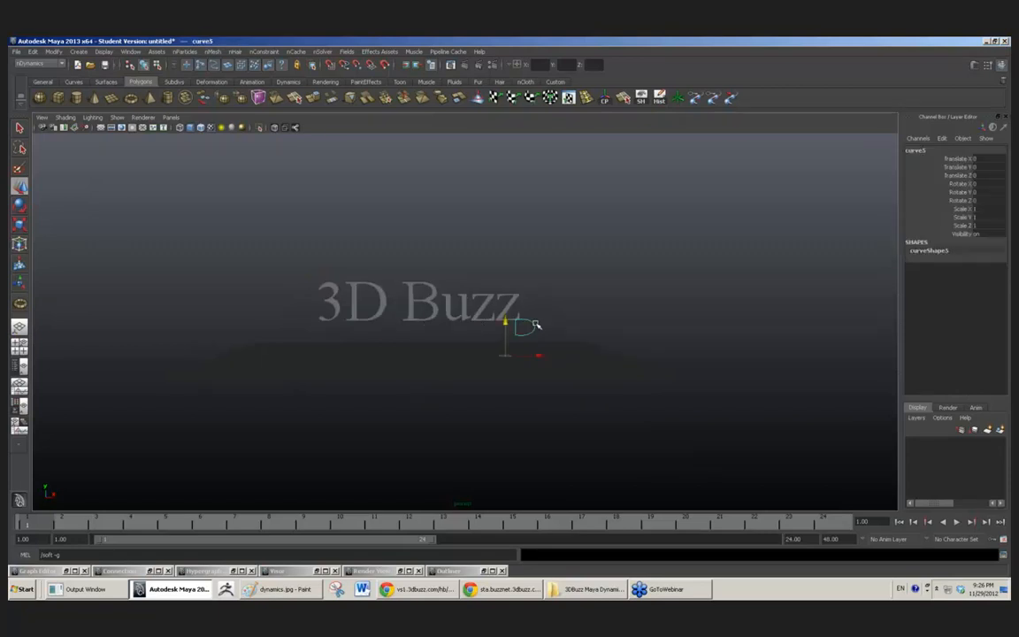
key("Delete")
Step: Select all the 3D Buzz letter surfaces, switch to the Dynamics menu set, and look through its field and soft/rigid body commands
left_click_drag(291, 311, 557, 311)
scroll(557, 312, "up", 3)
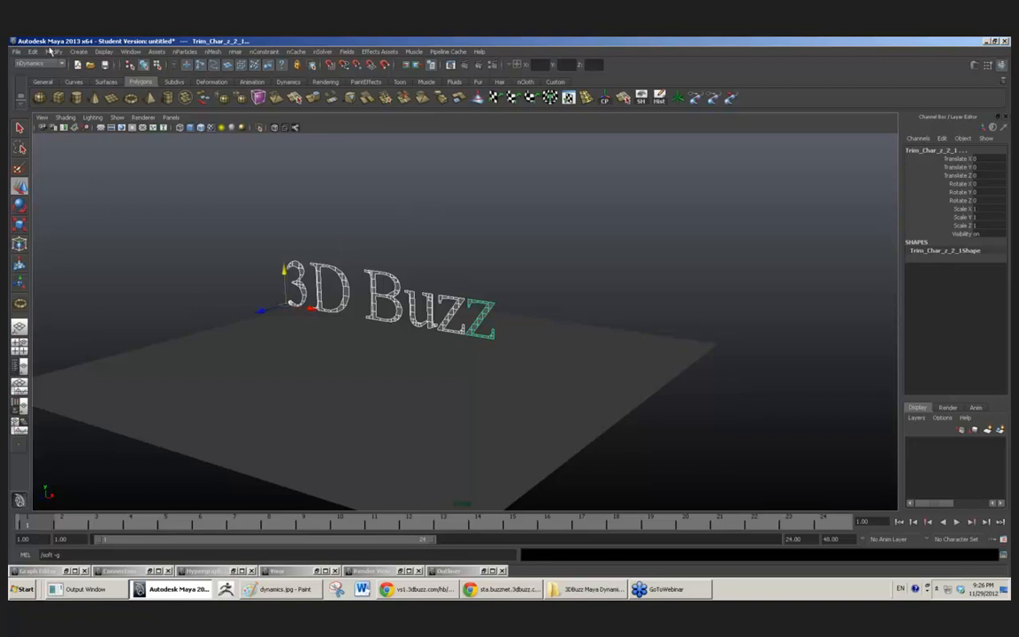
left_click(40, 64)
left_click(27, 92)
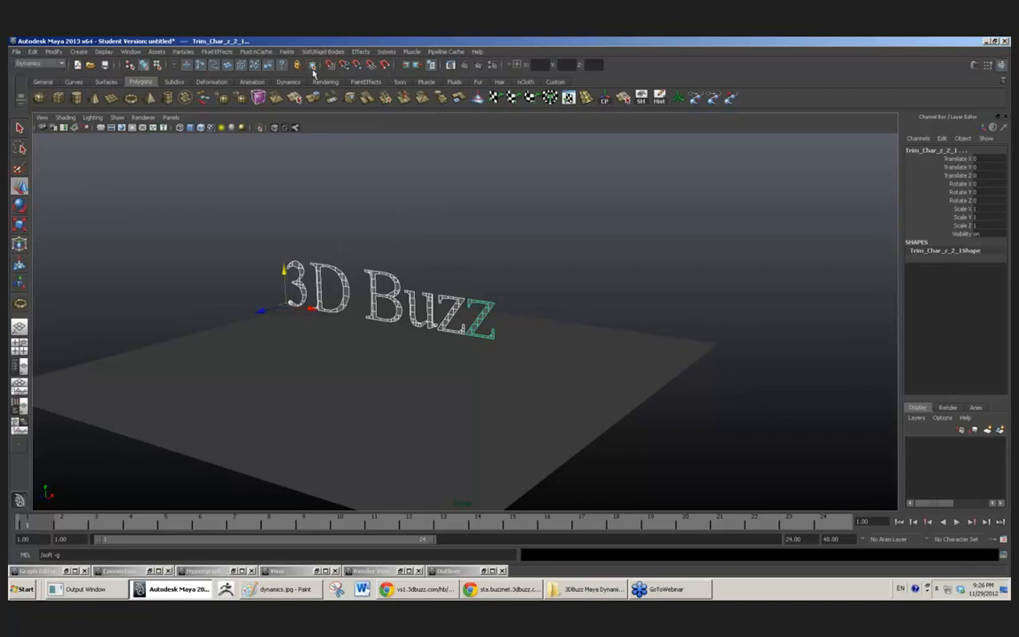
left_click(288, 52)
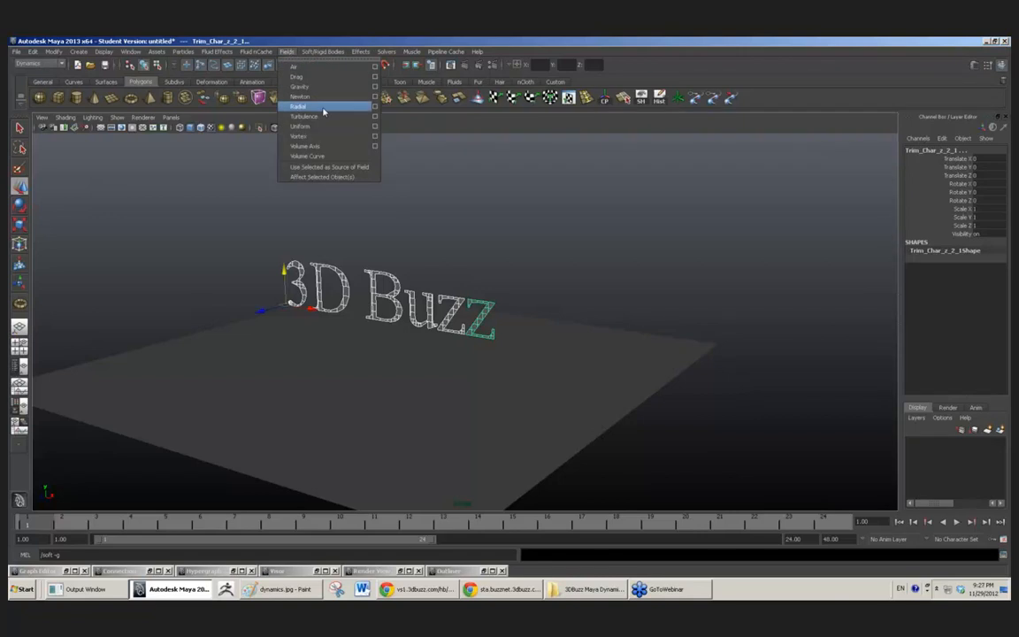
left_click(321, 51)
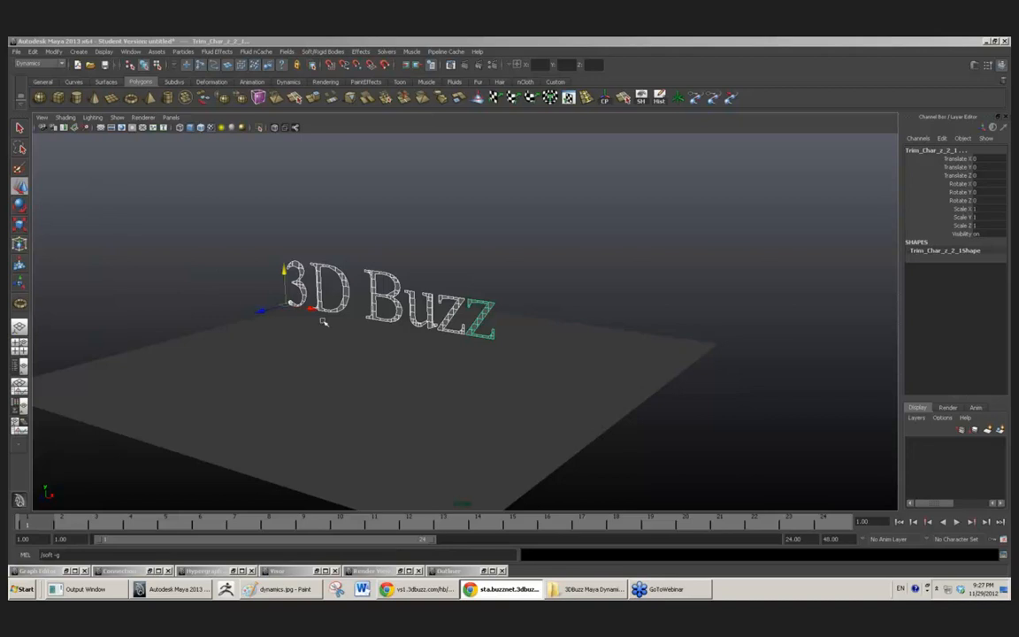
Step: Delete the selected 3D Buzz letter surfaces from the scene
left_click_drag(334, 336, 355, 335, "alt")
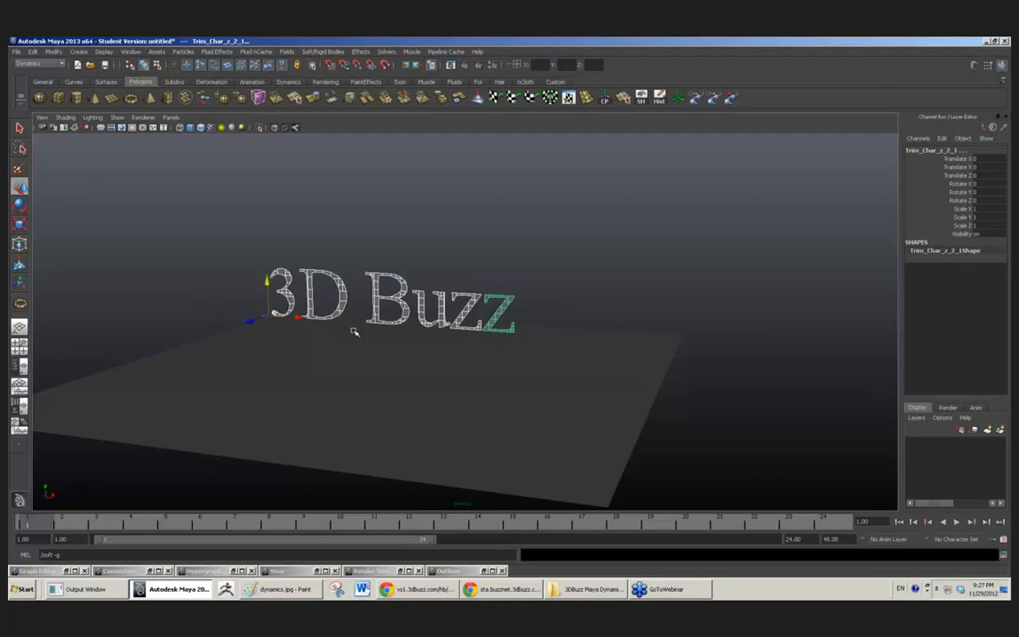
key("Delete")
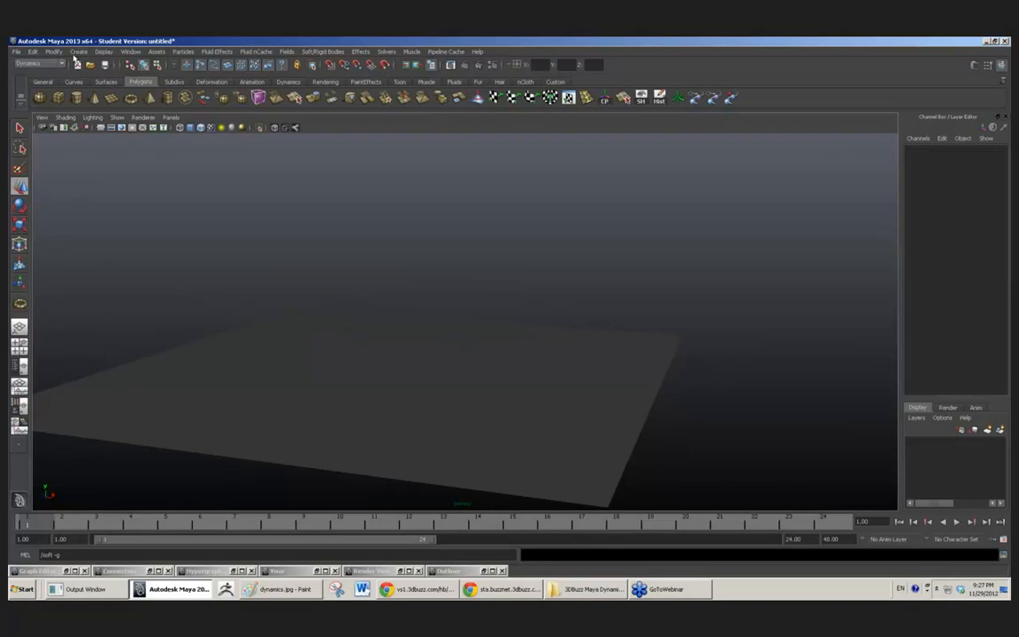
Step: Create polygon text reading ITS MINE and move it along negative X so it stands above the ground plane
left_click(79, 51)
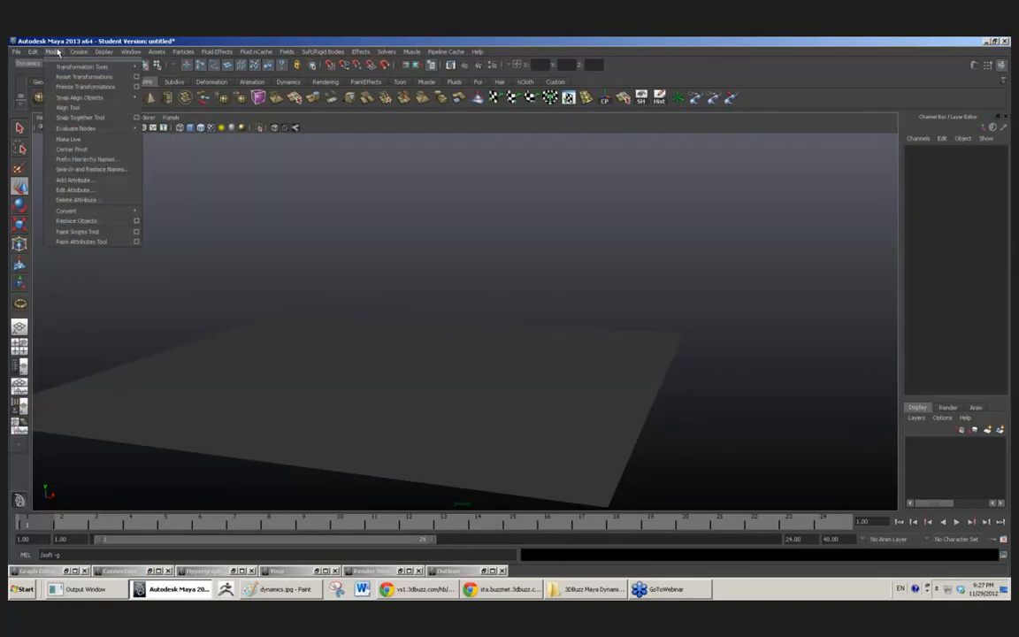
left_click(114, 188)
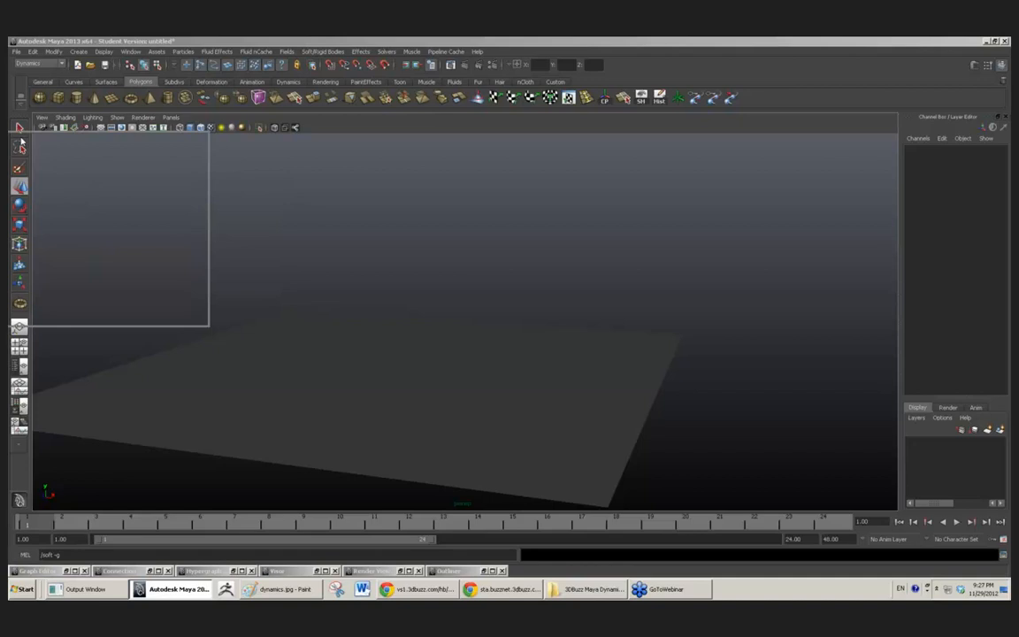
type("ITS MINE")
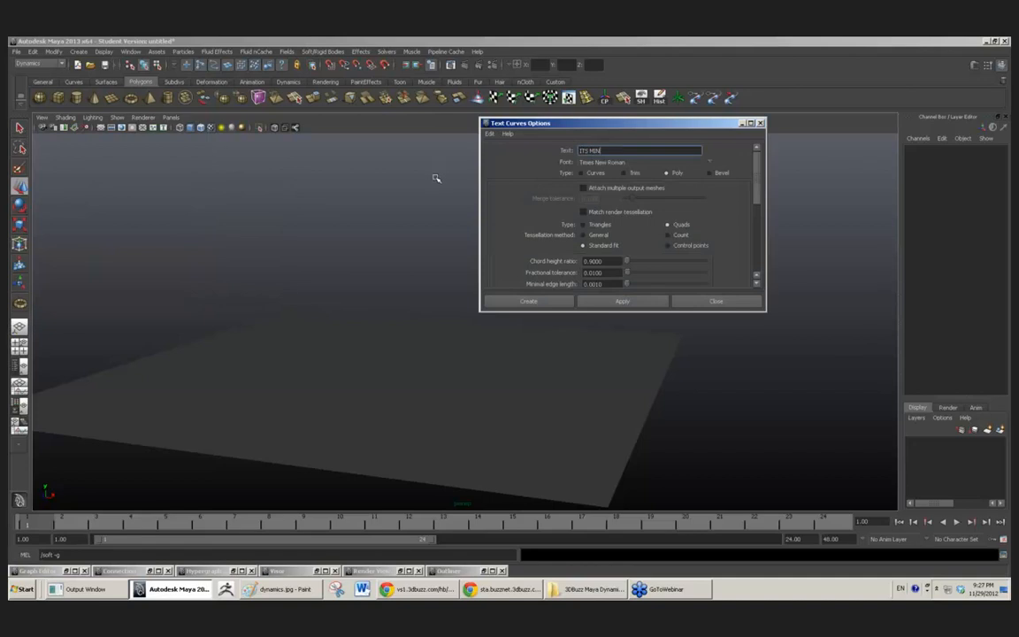
left_click(528, 301)
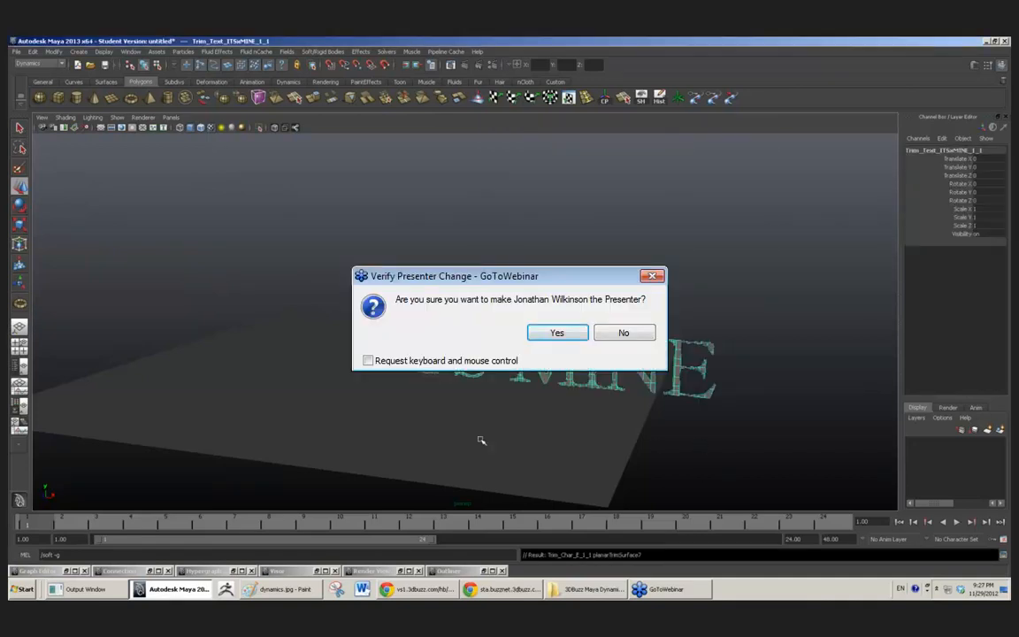
left_click_drag(478, 365, 391, 416)
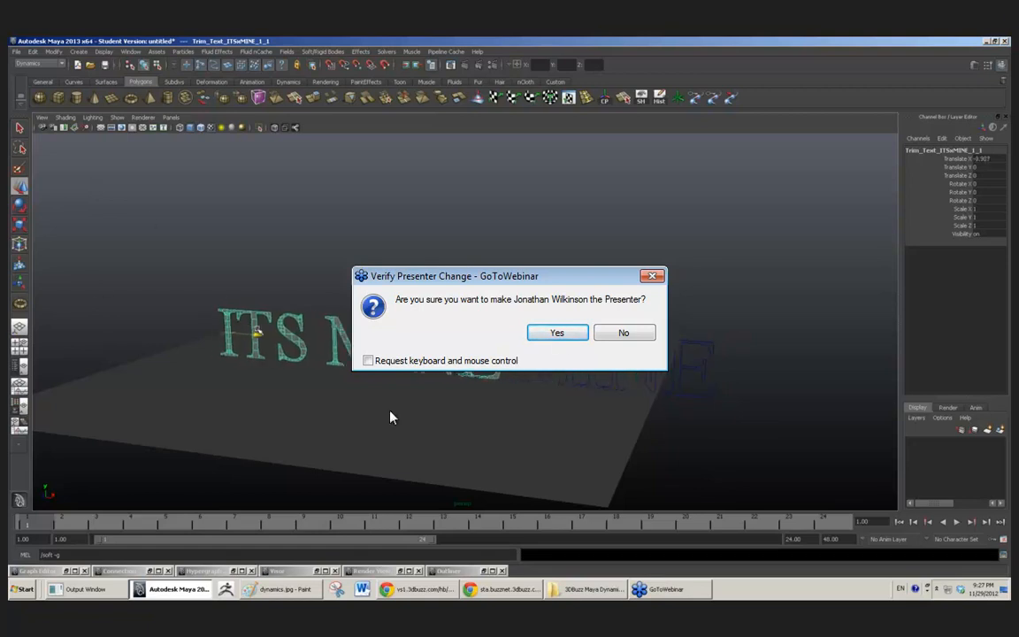
Step: Hand the presenter role to the next presenter and play the torn cloth simulation in tearing.ma twice
left_click(560, 338)
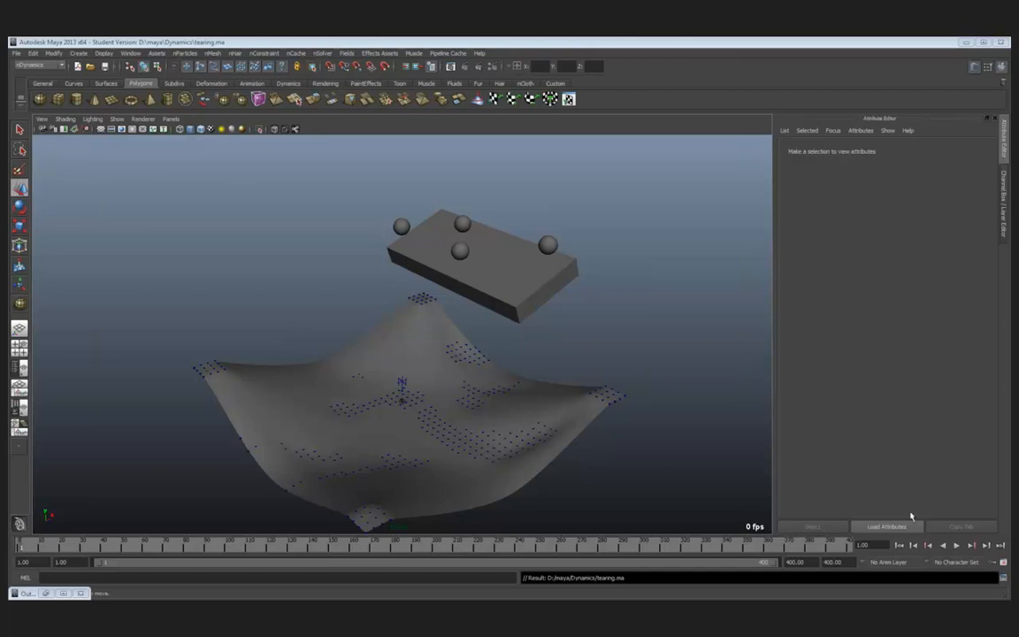
left_click(956, 549)
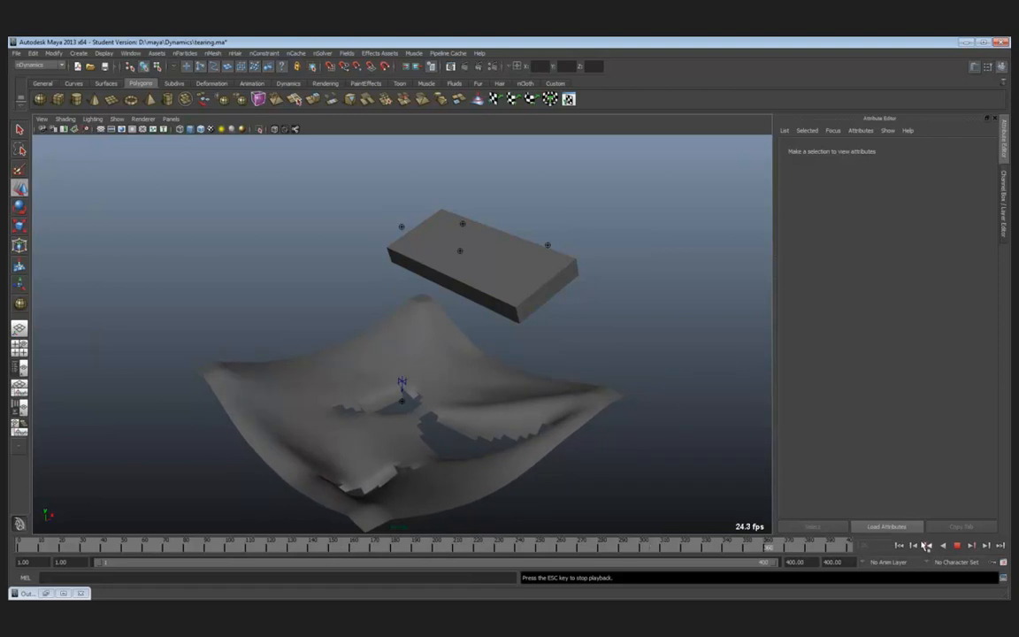
left_click(956, 544)
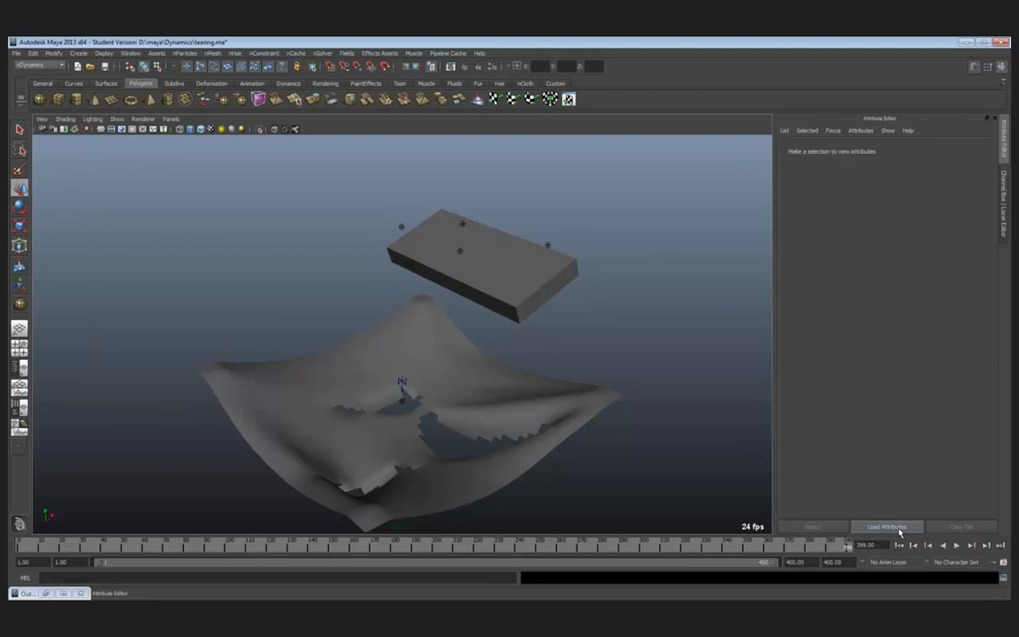
left_click(955, 545)
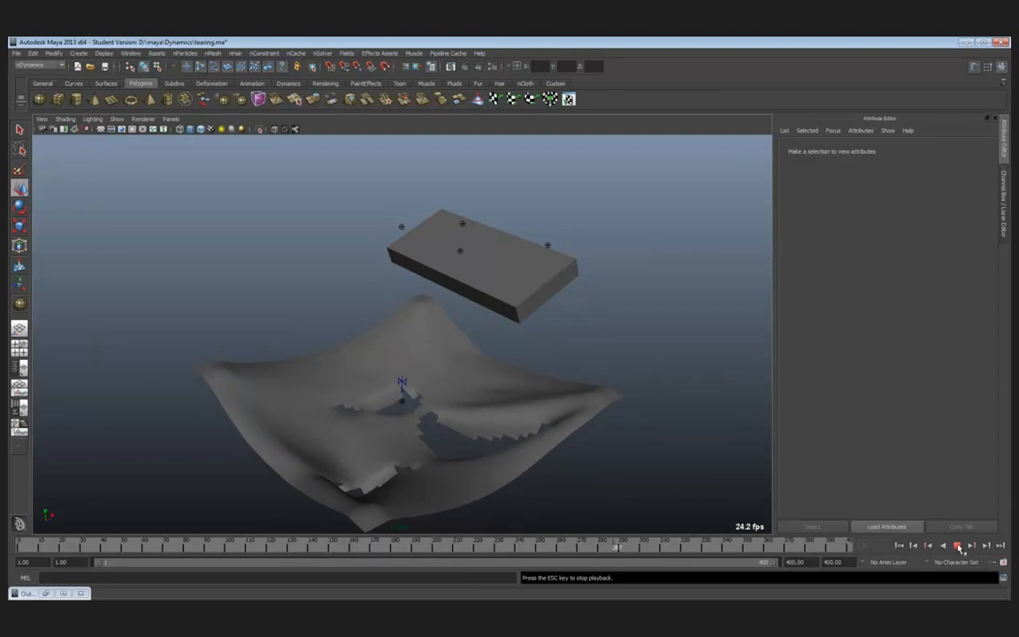
left_click(958, 546)
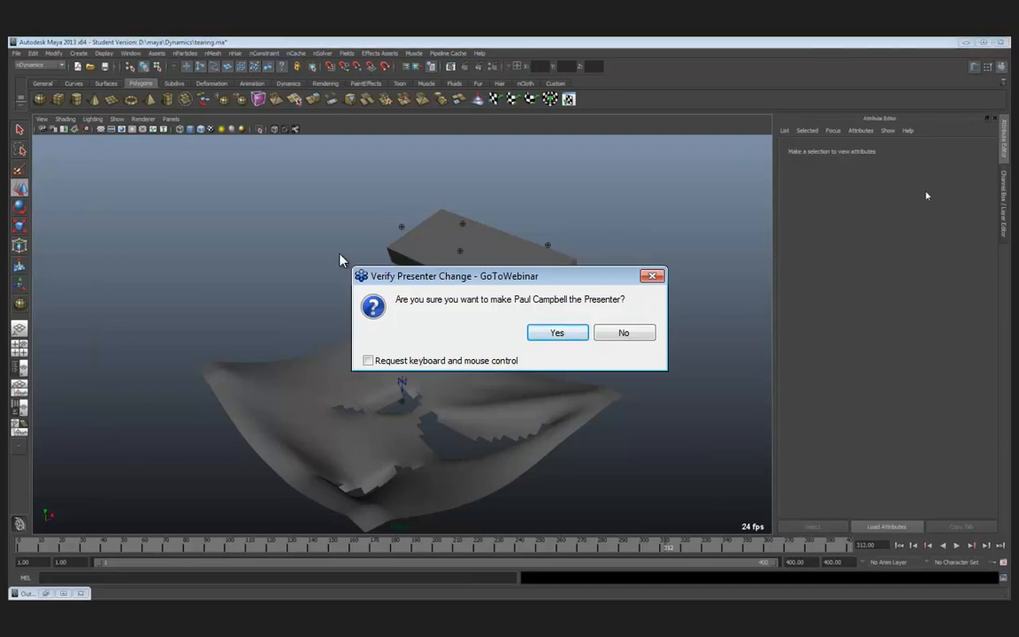
Step: Pass on the presenter role, then move and shrink the smokeRender.mov player window to uncover the smoke scene
left_click(552, 334)
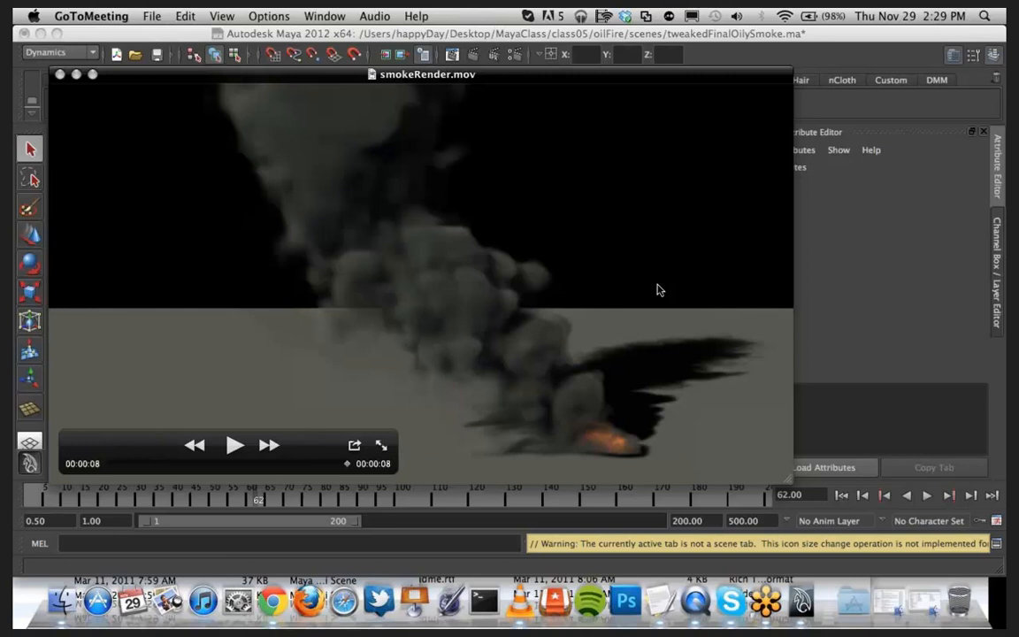
left_click(567, 80)
left_click_drag(568, 81, 580, 72)
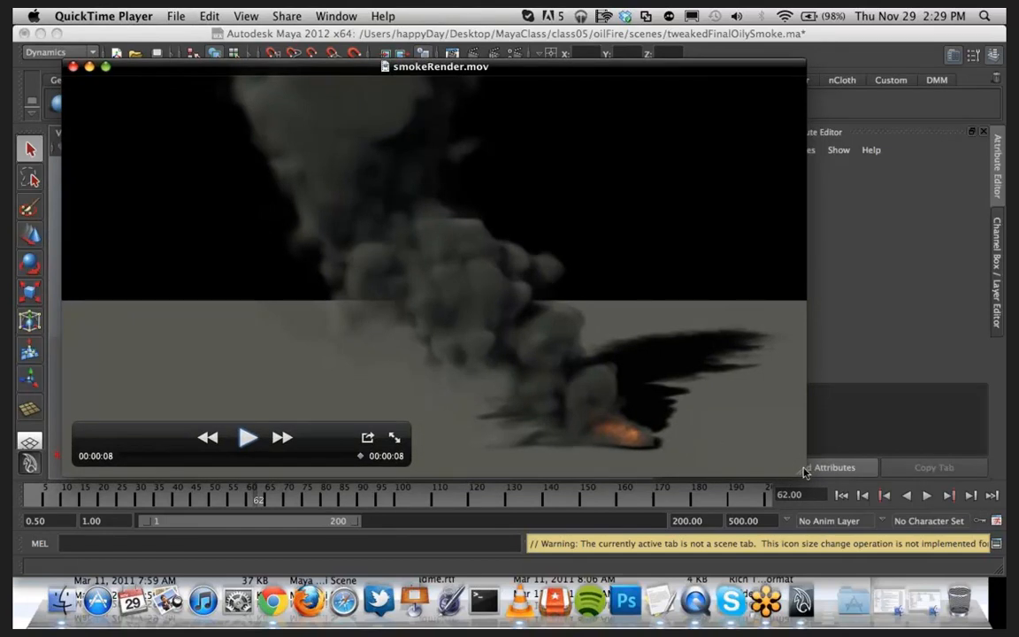
left_click_drag(793, 477, 602, 359)
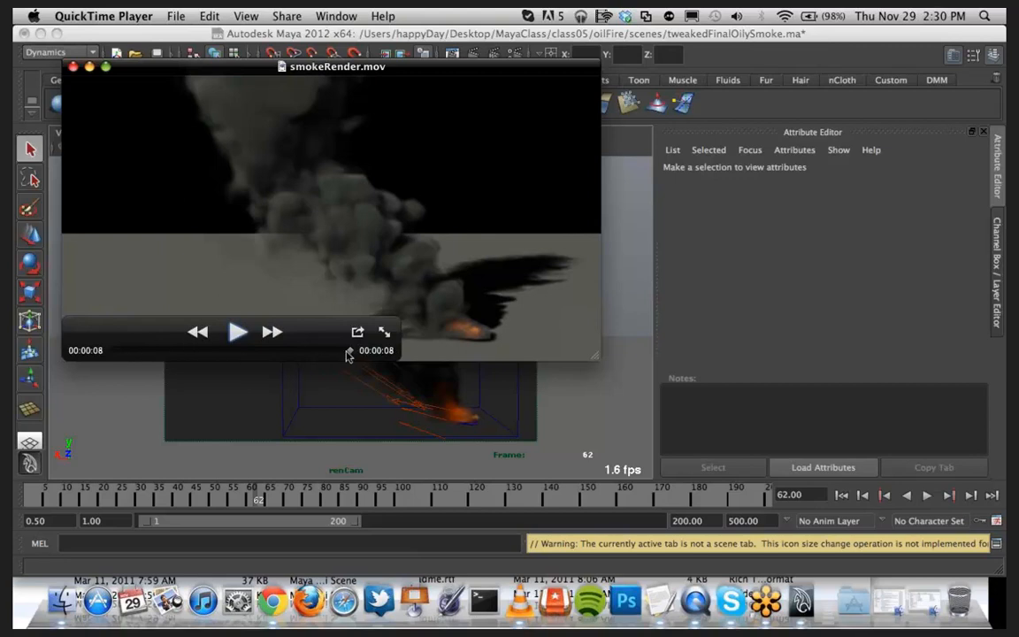
Step: Play the smokeRender.mov movie from its beginning and close its window
left_click_drag(352, 352, 111, 346)
left_click(233, 334)
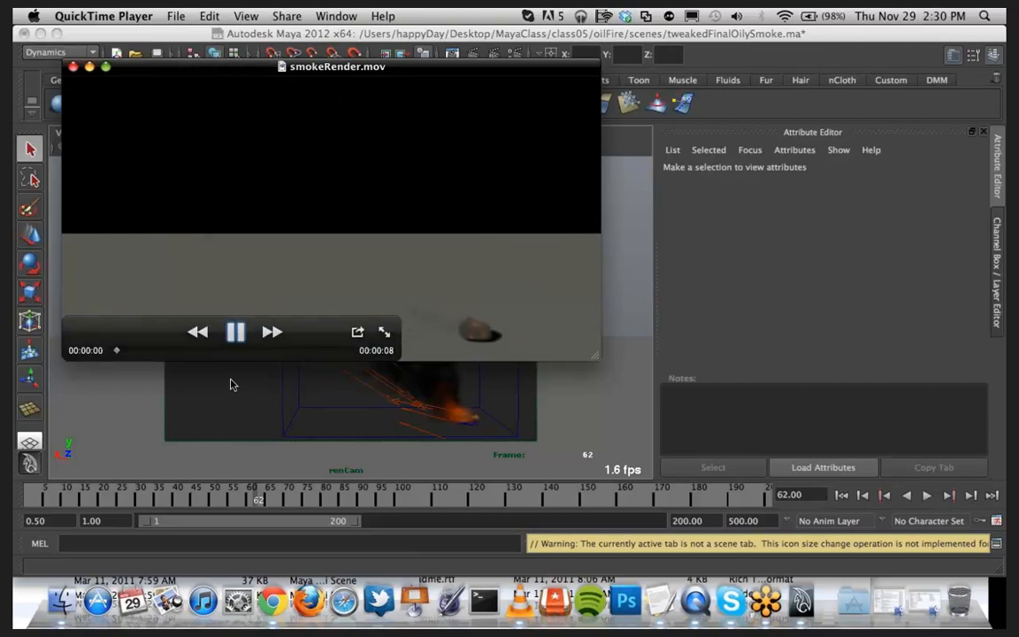
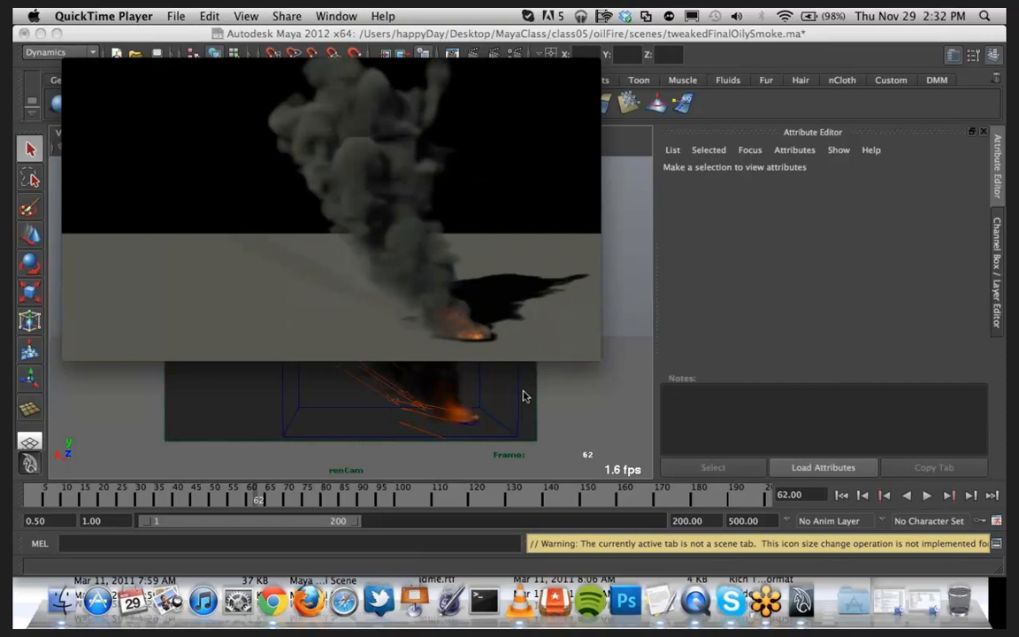
mouse_move(144, 76)
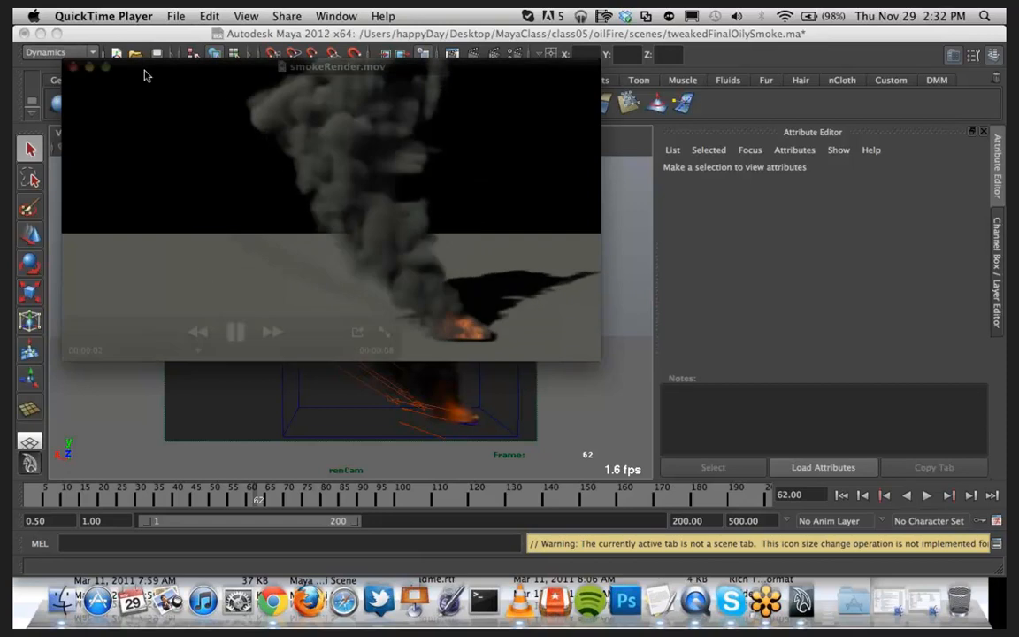
left_click(74, 67)
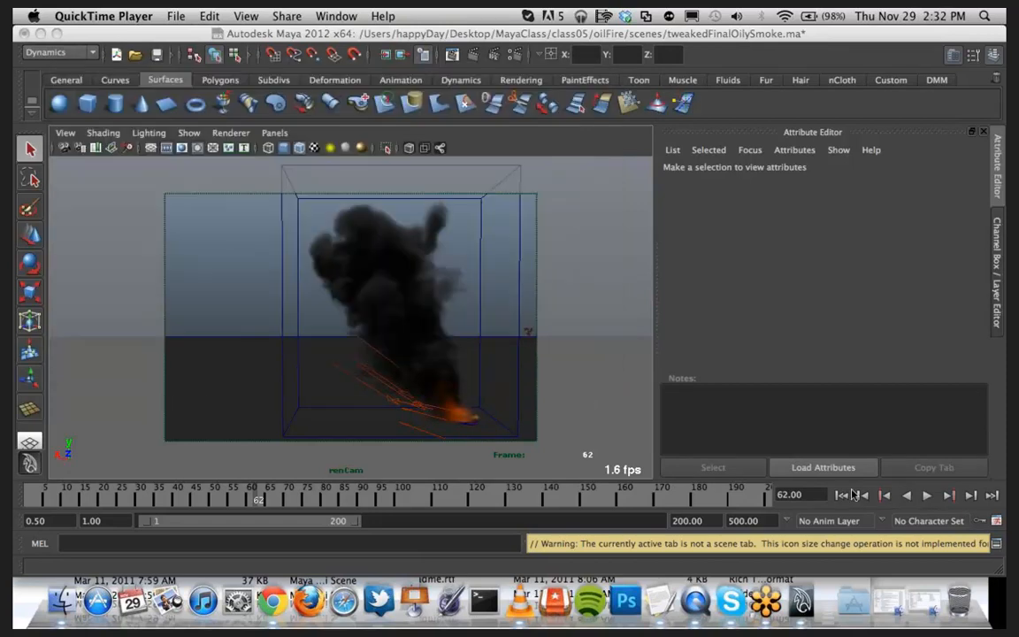
Step: Rewind the oily smoke scene to frame 1 and play its fluid simulation twice in the viewport
left_click(842, 495)
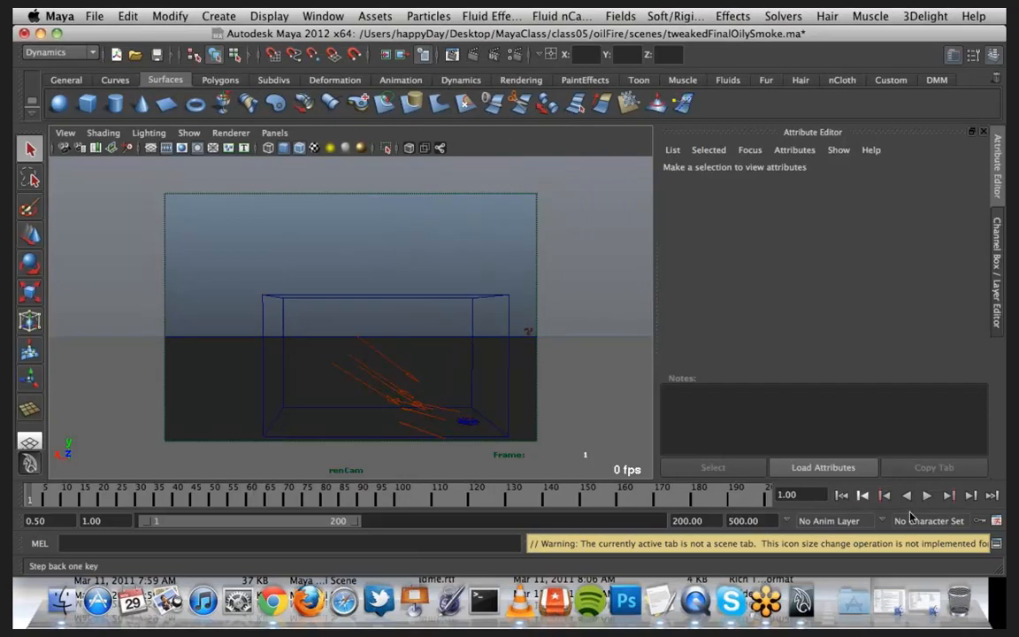
left_click(926, 495)
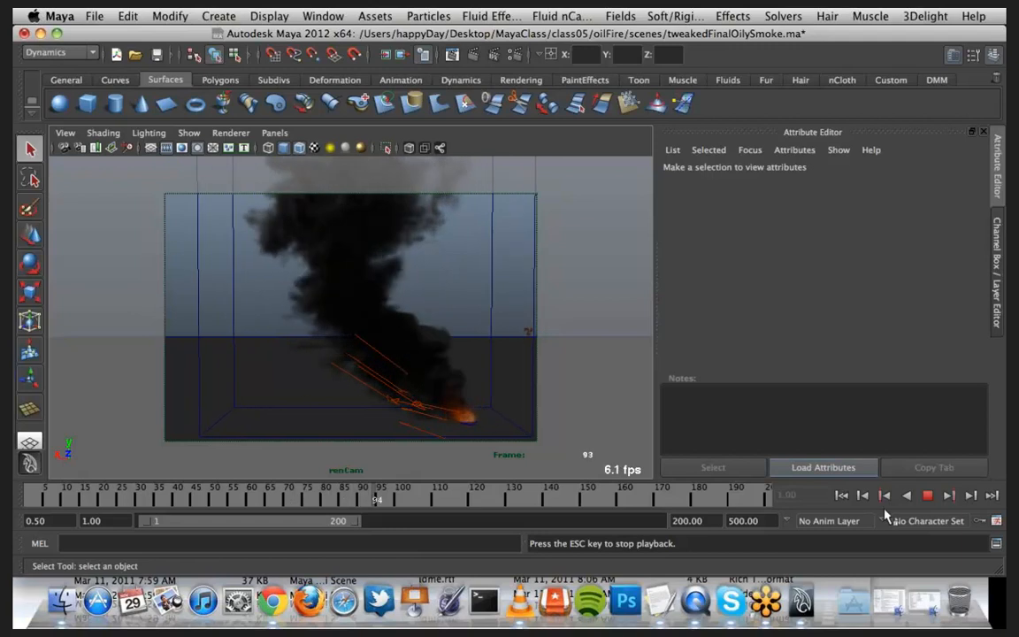
left_click(927, 497)
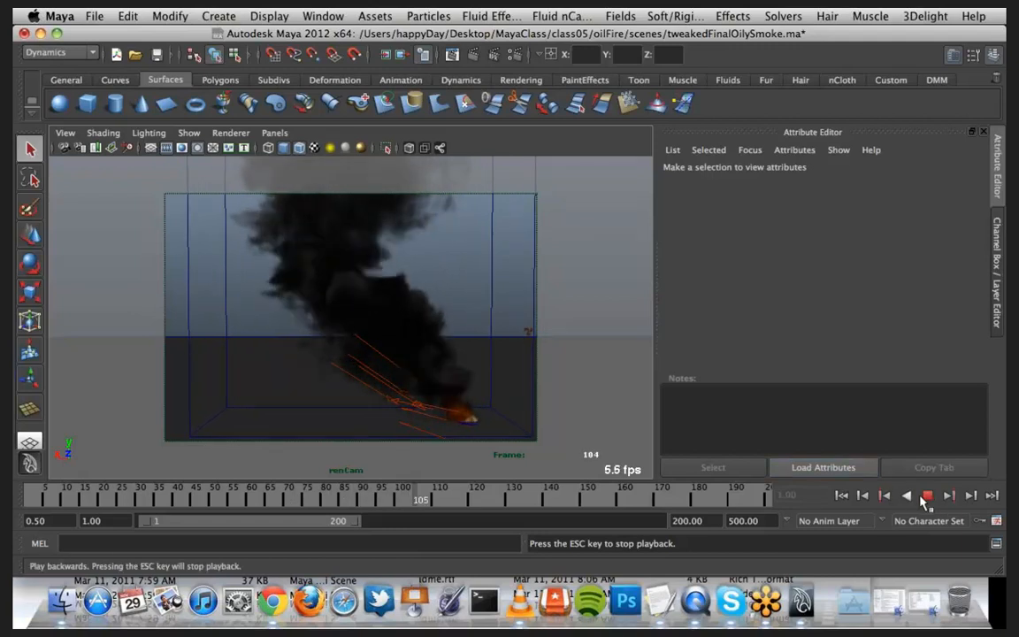
left_click(841, 497)
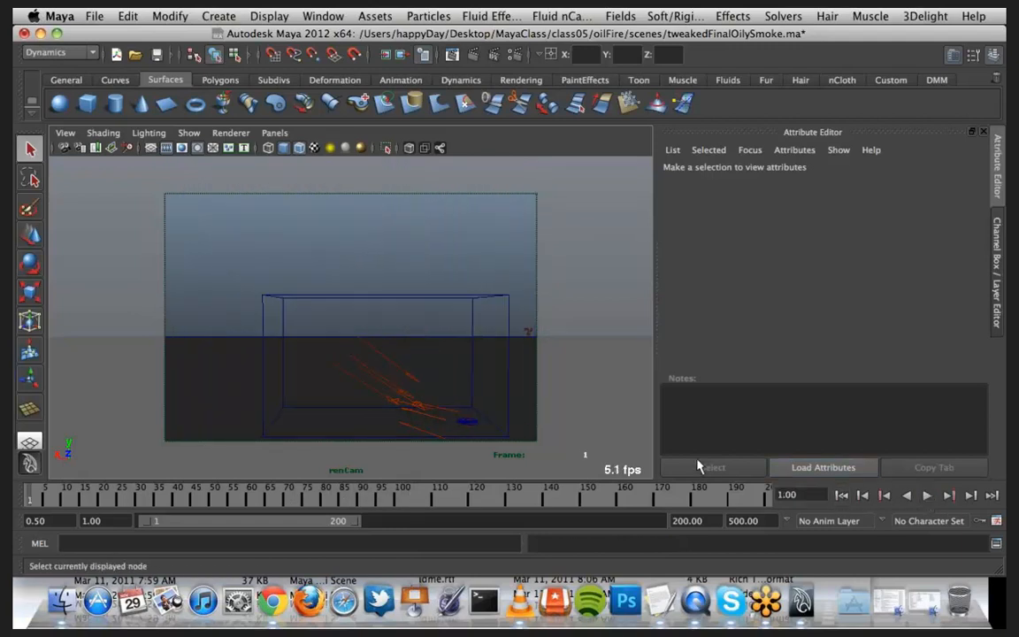
left_click(927, 498)
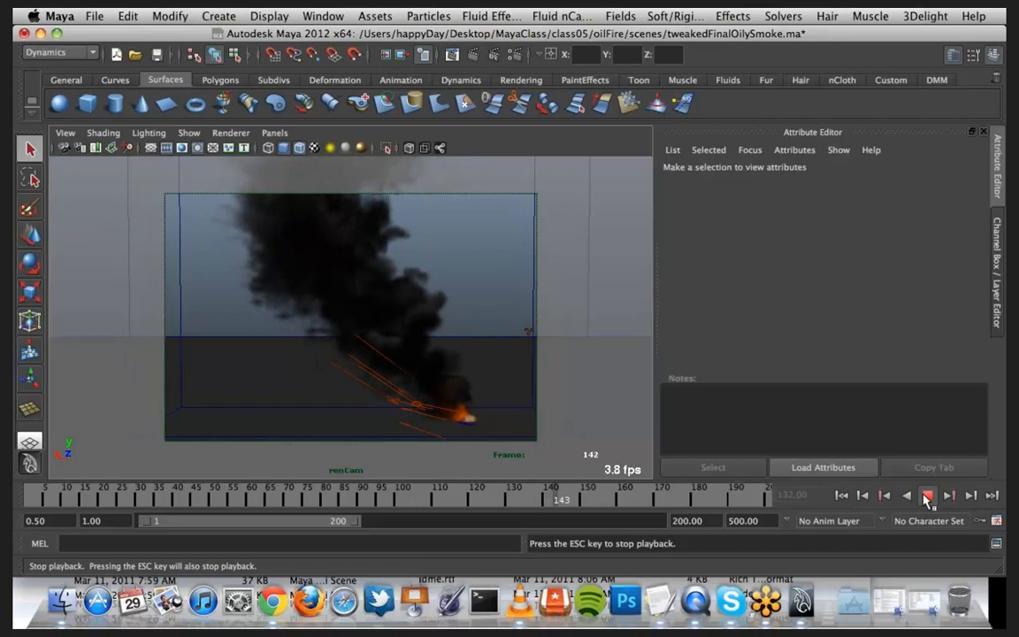
left_click(927, 496)
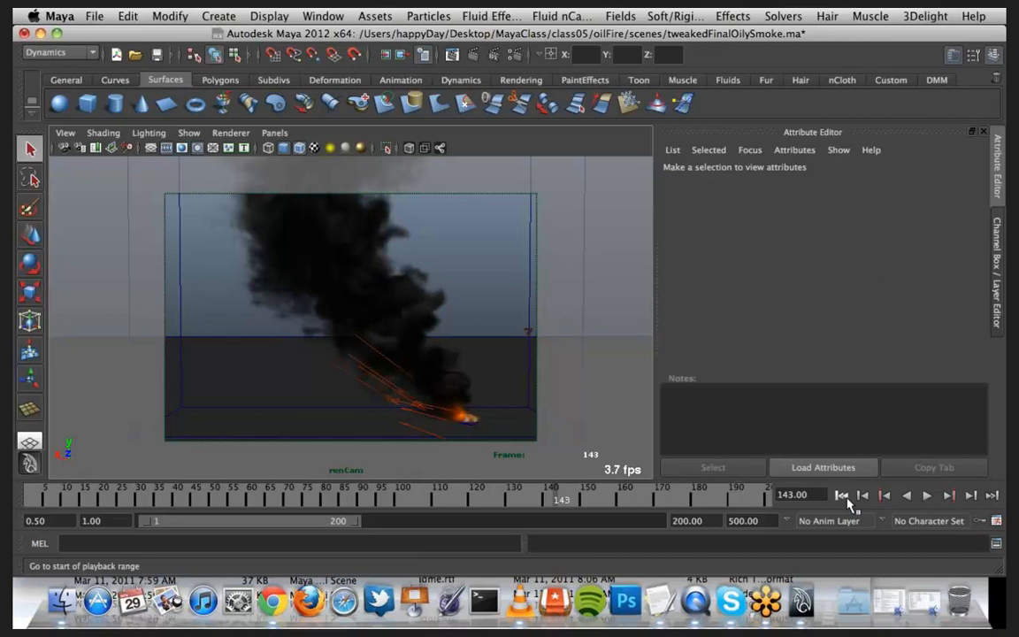
Step: Start a new scene without saving the oily smoke changes and open the recent scene text.ma
left_click(94, 16)
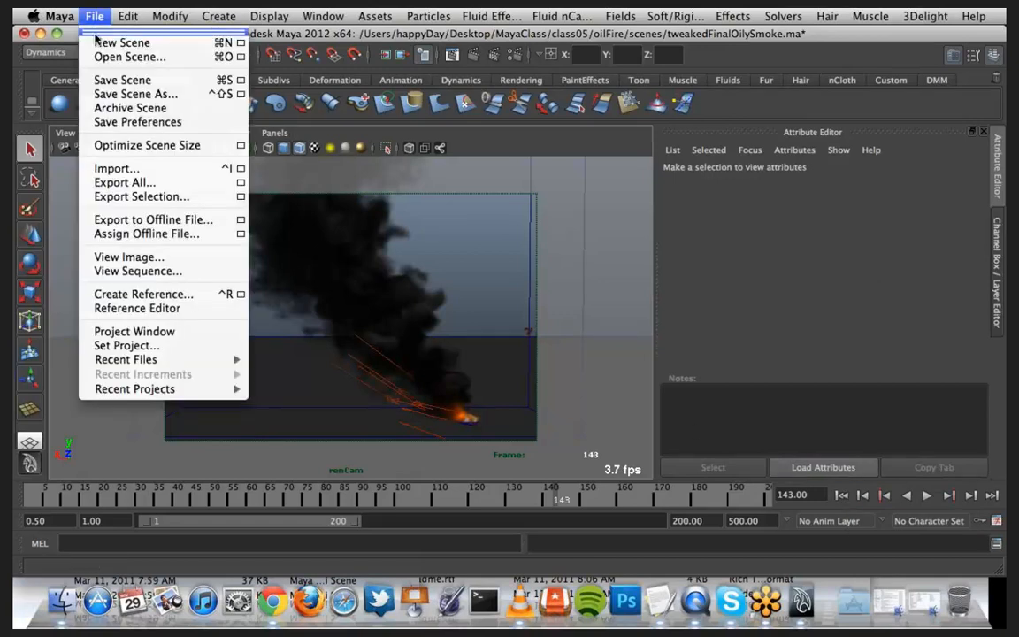
left_click(99, 43)
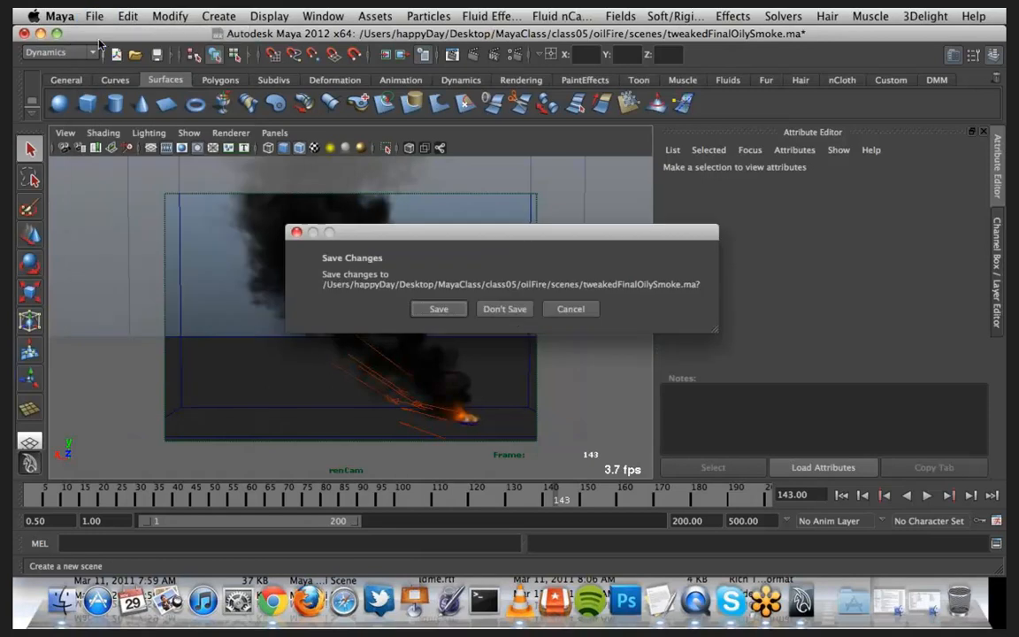
left_click(511, 312)
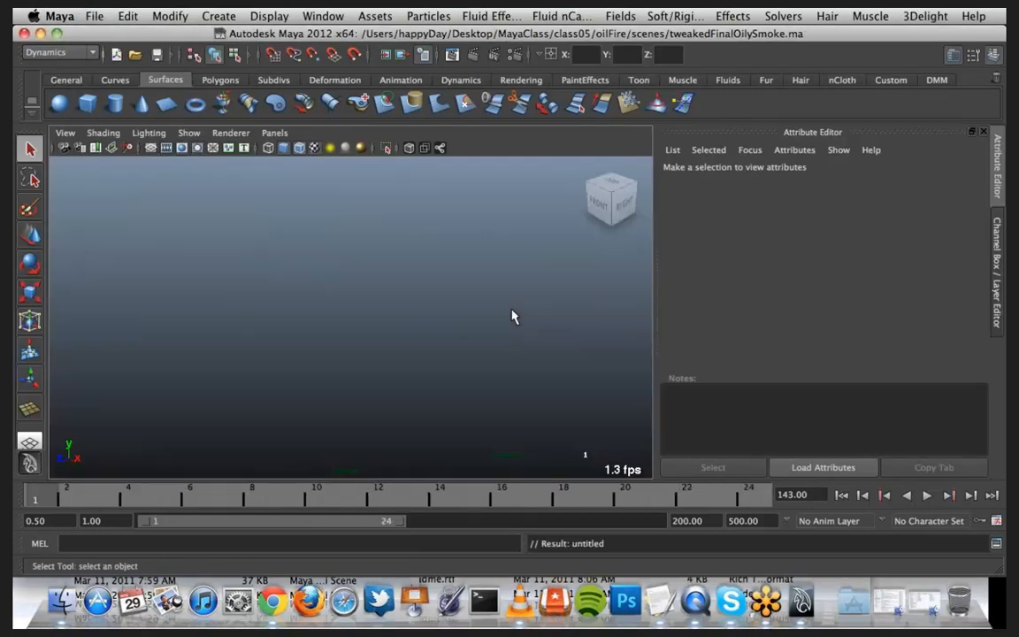
left_click(93, 16)
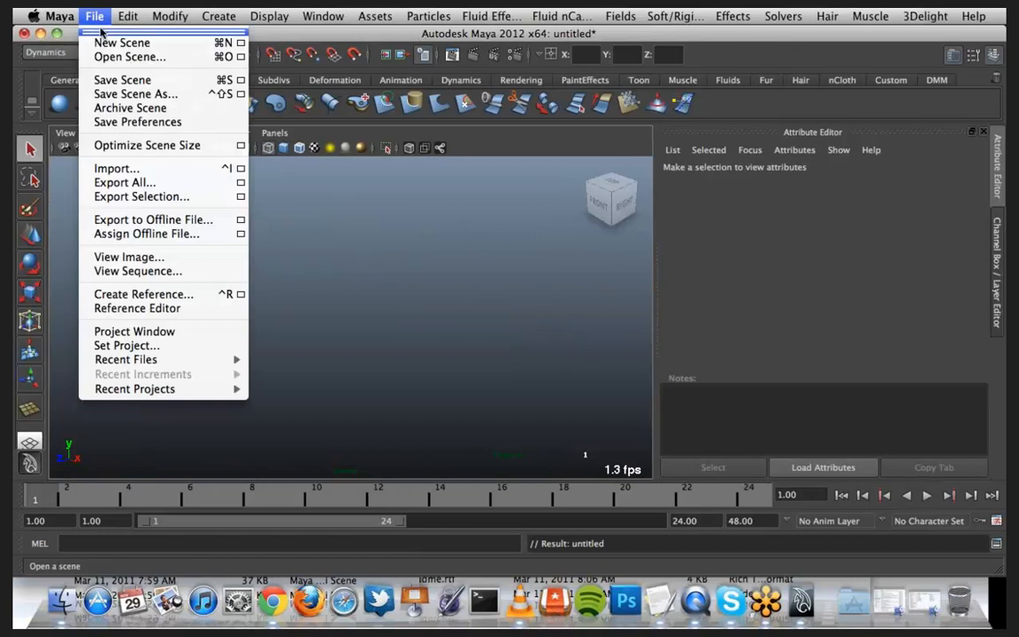
mouse_move(176, 359)
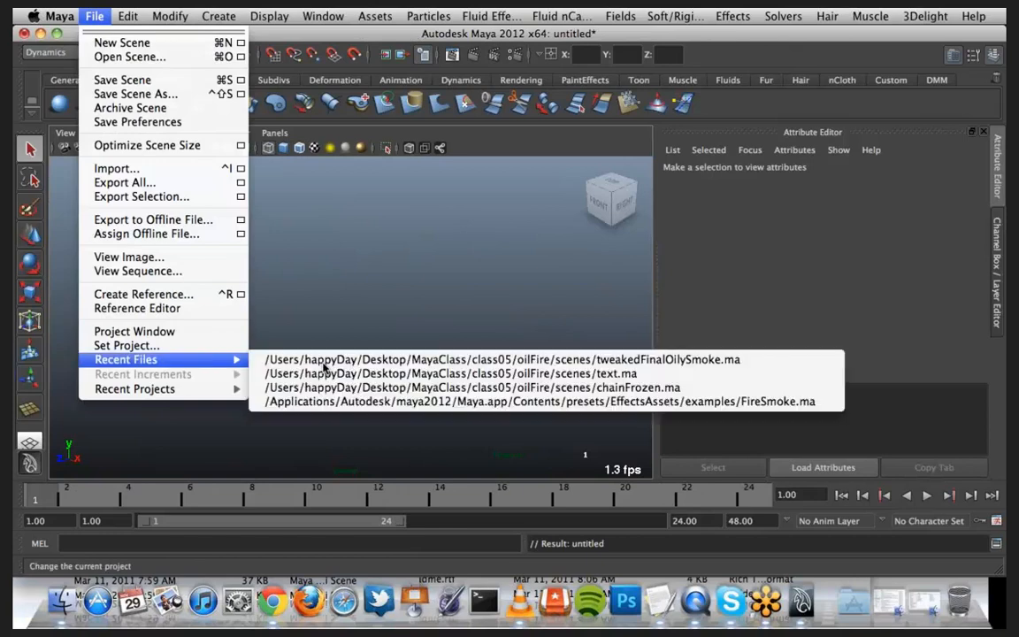
left_click(397, 374)
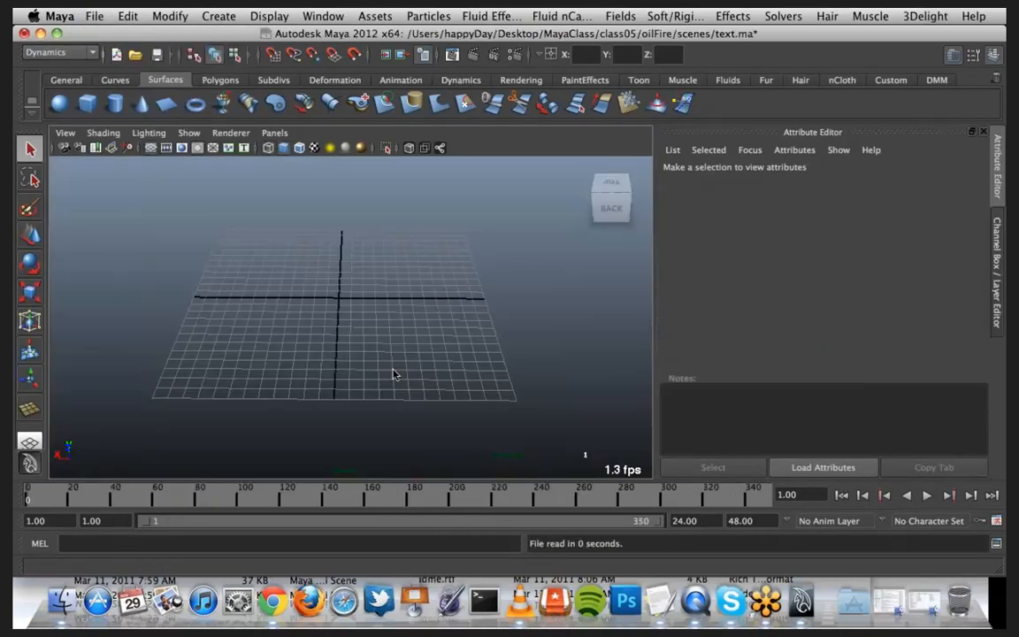
Step: Create a 3D fluid container with resolution 50 and size 20 in X, Y and Z
left_click_drag(384, 364, 350, 311, "alt")
middle_click_drag(350, 311, 380, 311, "alt")
left_click_drag(380, 312, 467, 315, "alt")
middle_click_drag(454, 315, 428, 328, "alt")
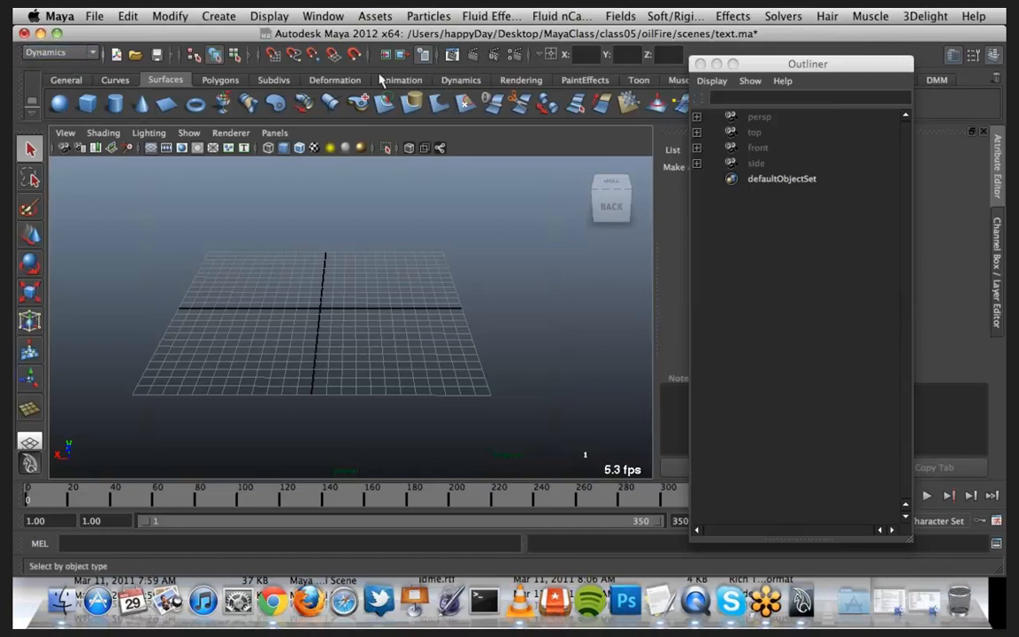
left_click(492, 16)
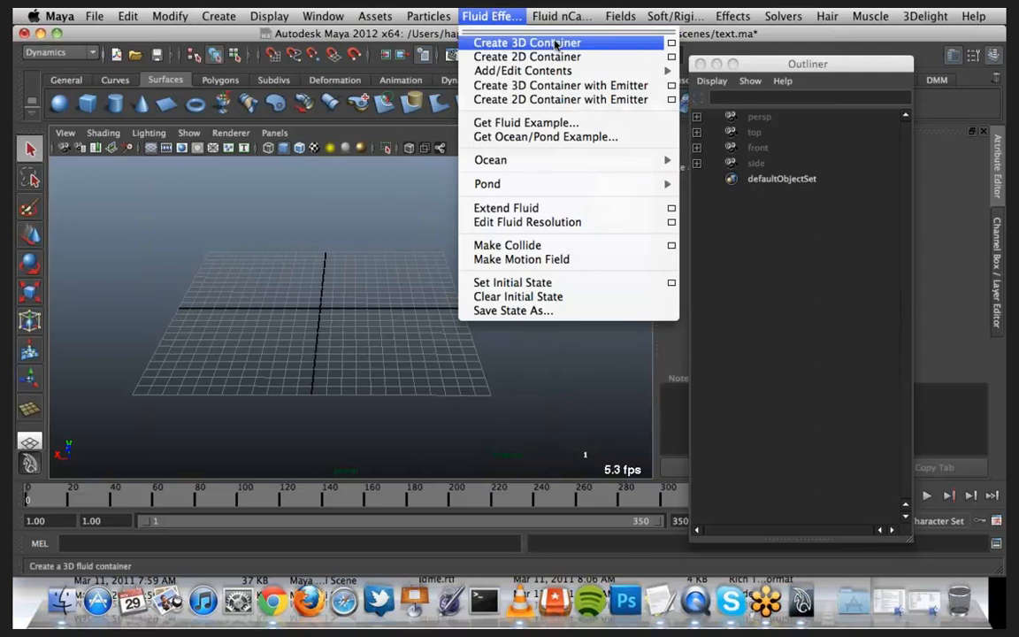
left_click(671, 46)
left_click_drag(670, 79, 444, 163)
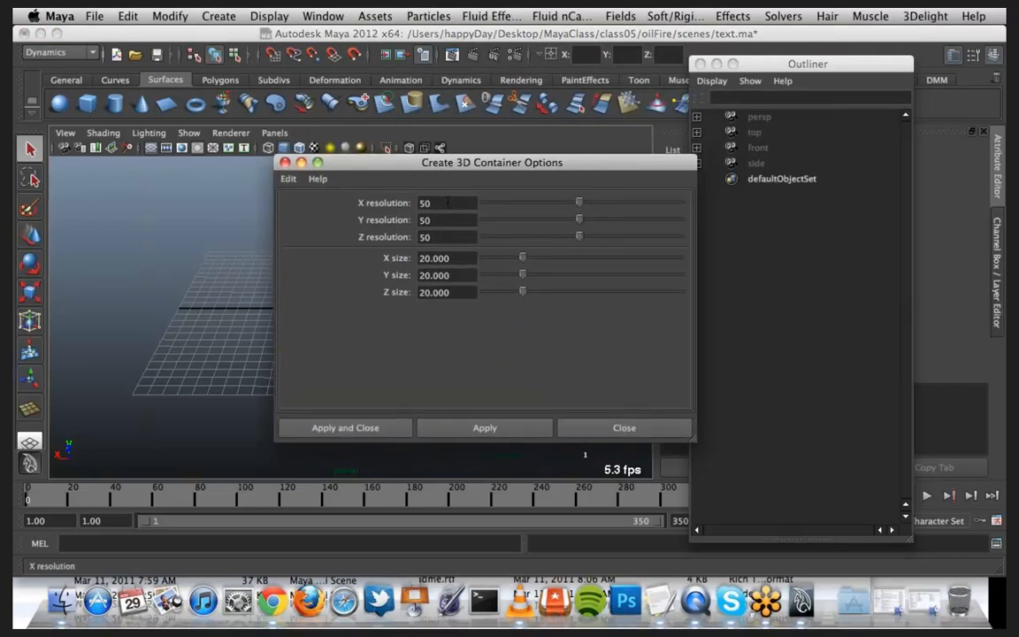
key("Tab")
key("Tab")
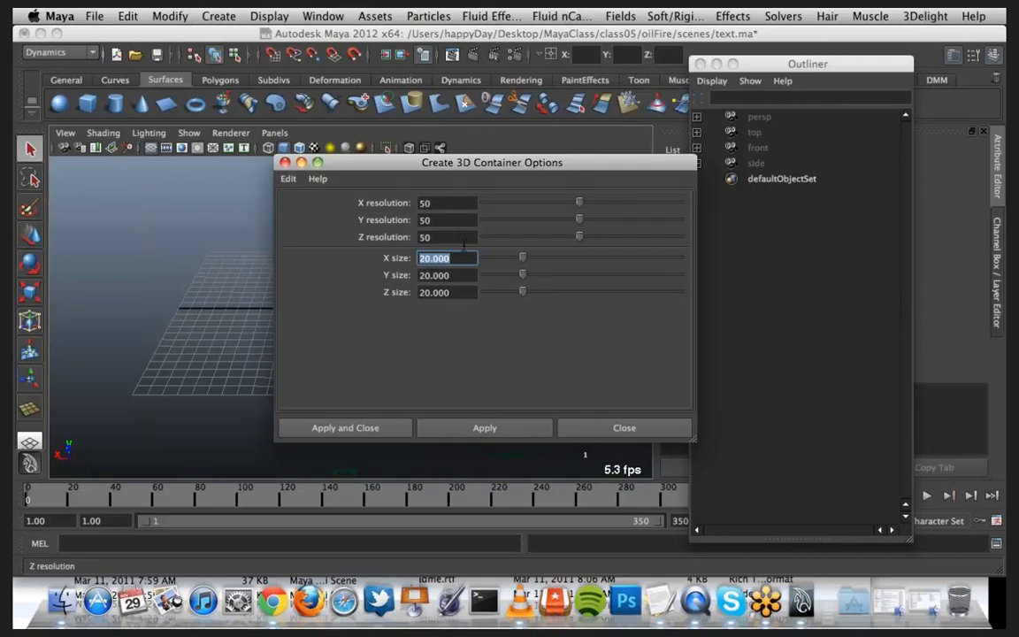
key("Tab")
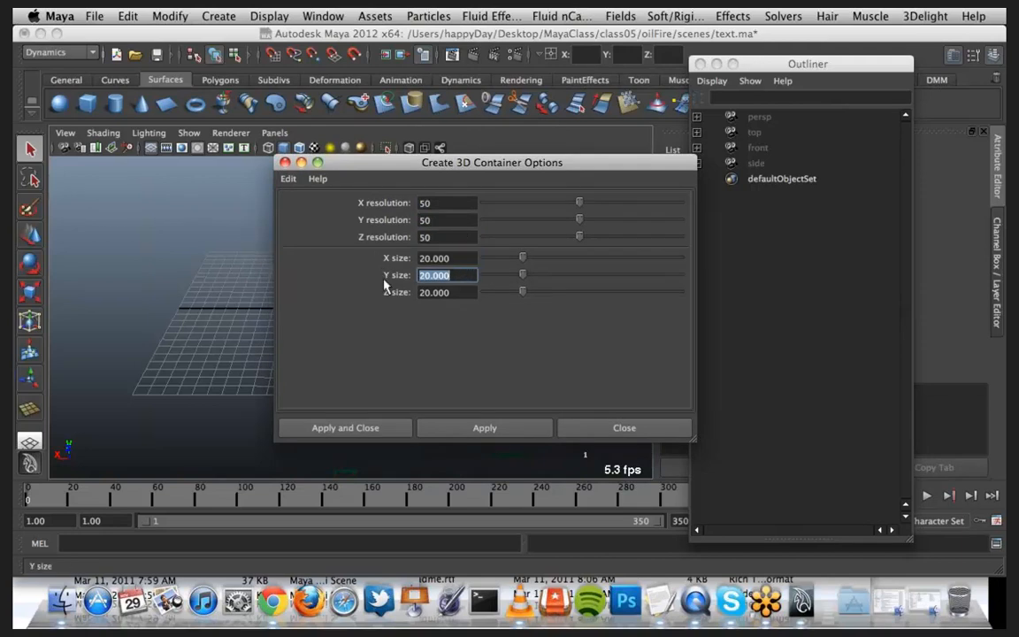
key("Tab")
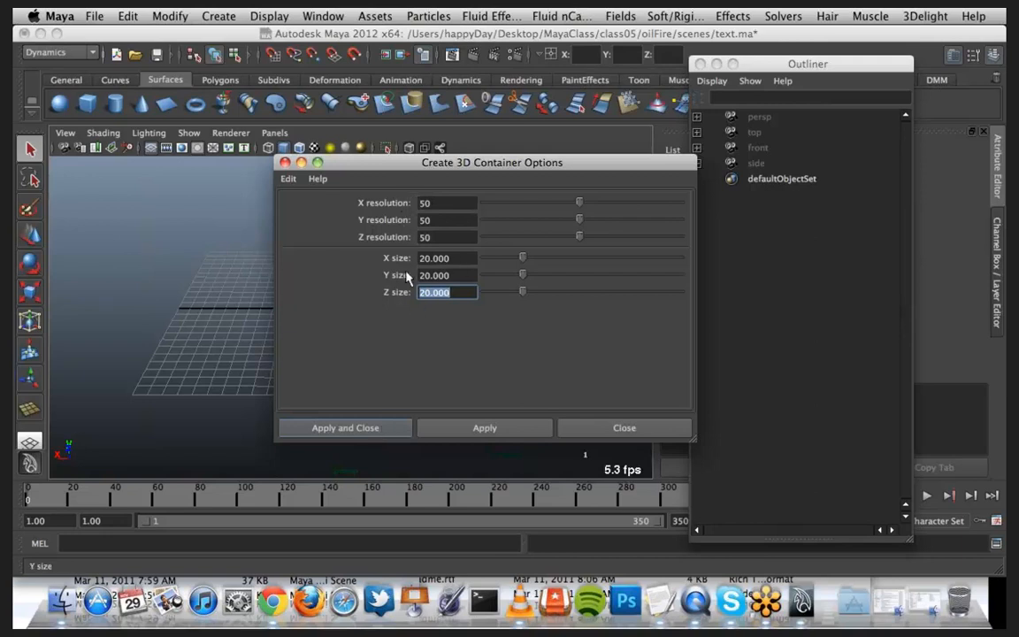
left_click(389, 429)
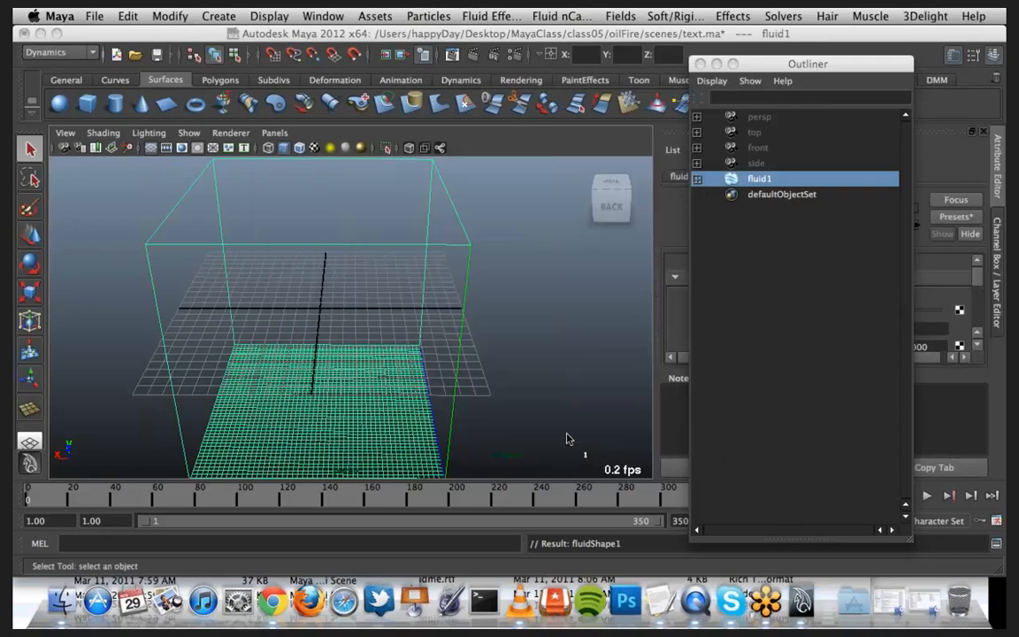
Step: Raise the fluid container to about 9.9 units in Y so its base sits on the grid
left_click(384, 325)
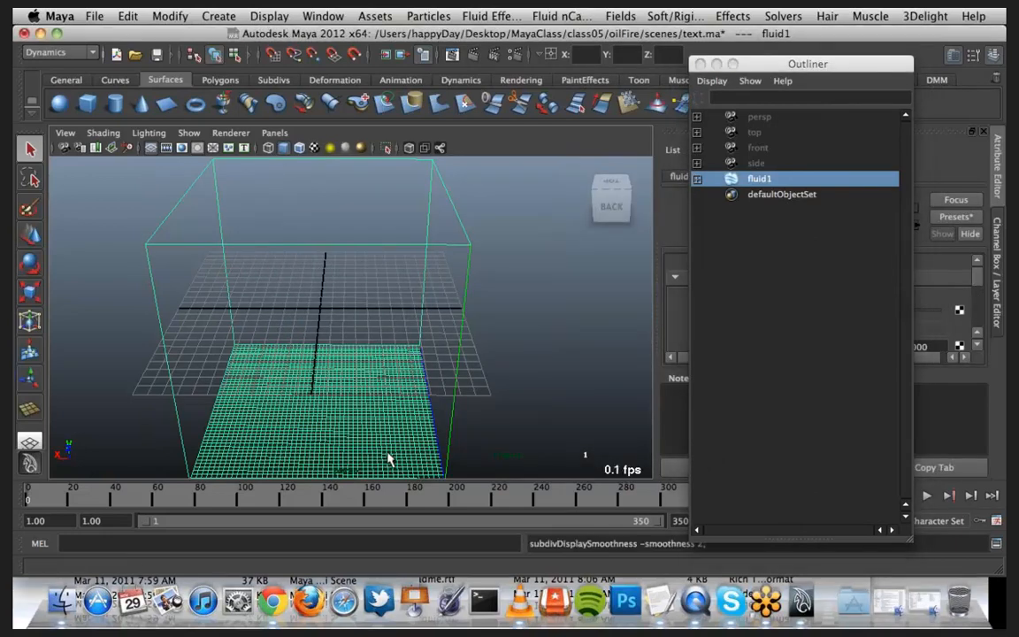
key("w")
left_click_drag(318, 255, 318, 117)
mouse_move(361, 366)
left_mouse_down("alt")
mouse_move(368, 338)
mouse_move(364, 347)
left_mouse_up("alt")
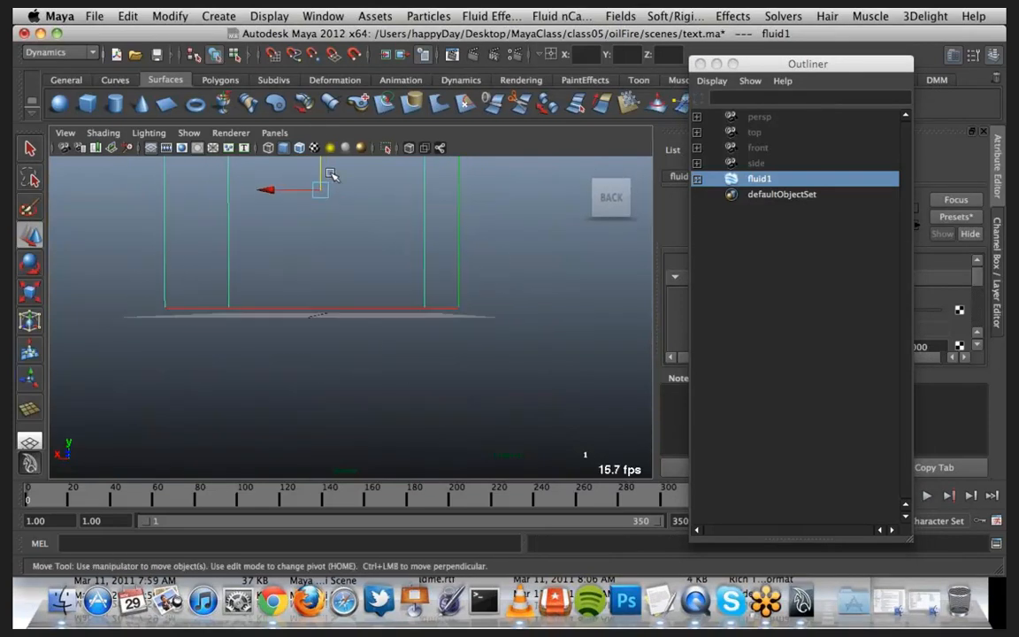
left_click_drag(320, 170, 321, 180)
left_click_drag(409, 283, 424, 307, "alt")
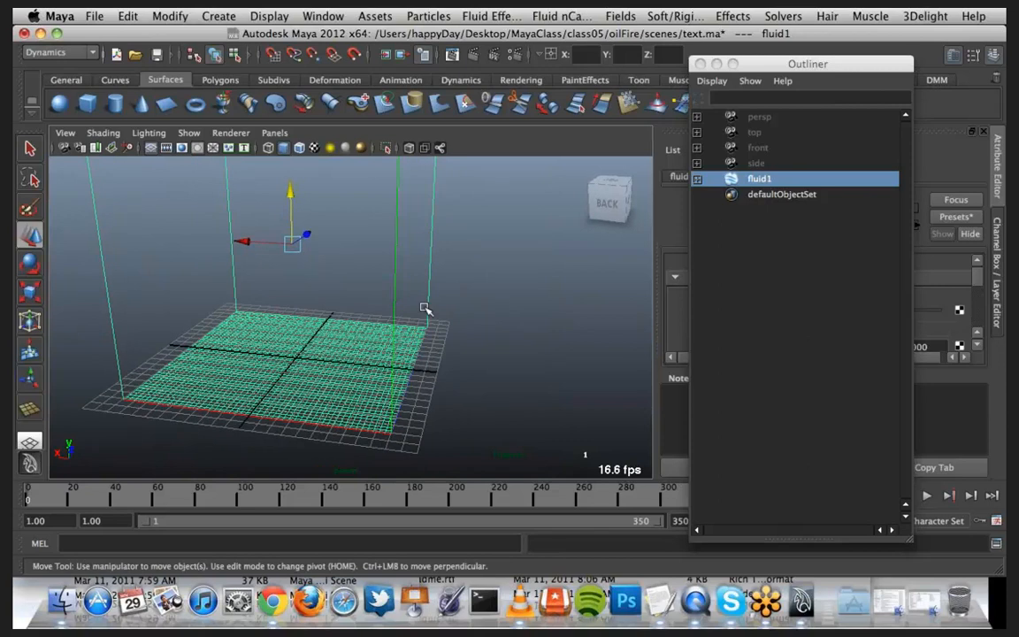
left_click(484, 281)
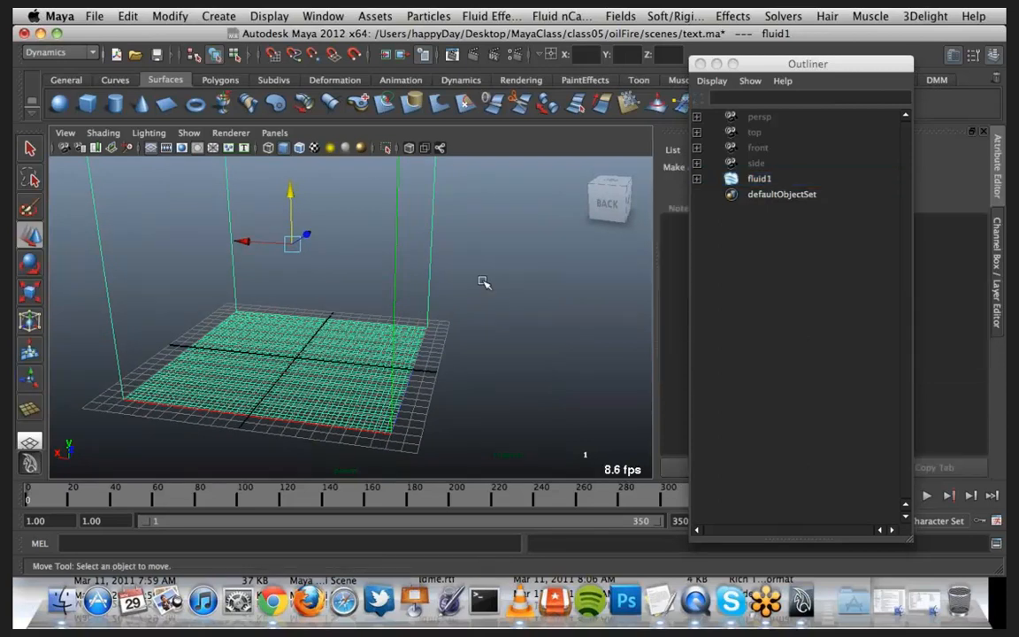
Step: Create a polygon sphere beside the fluid container, centred at about X -13, Z -2
key("space")
left_click(397, 223)
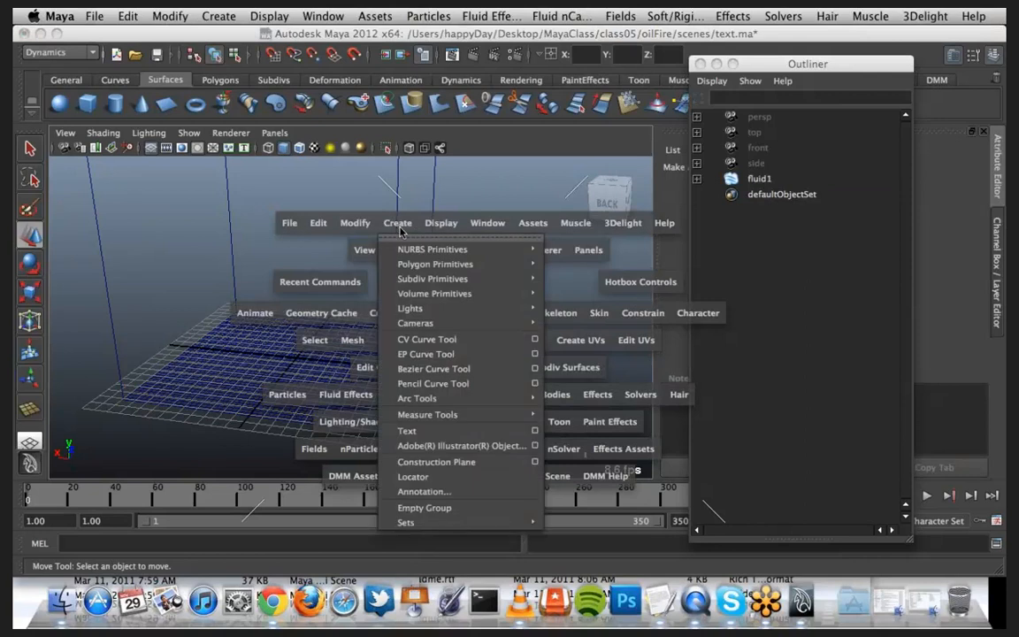
mouse_move(455, 265)
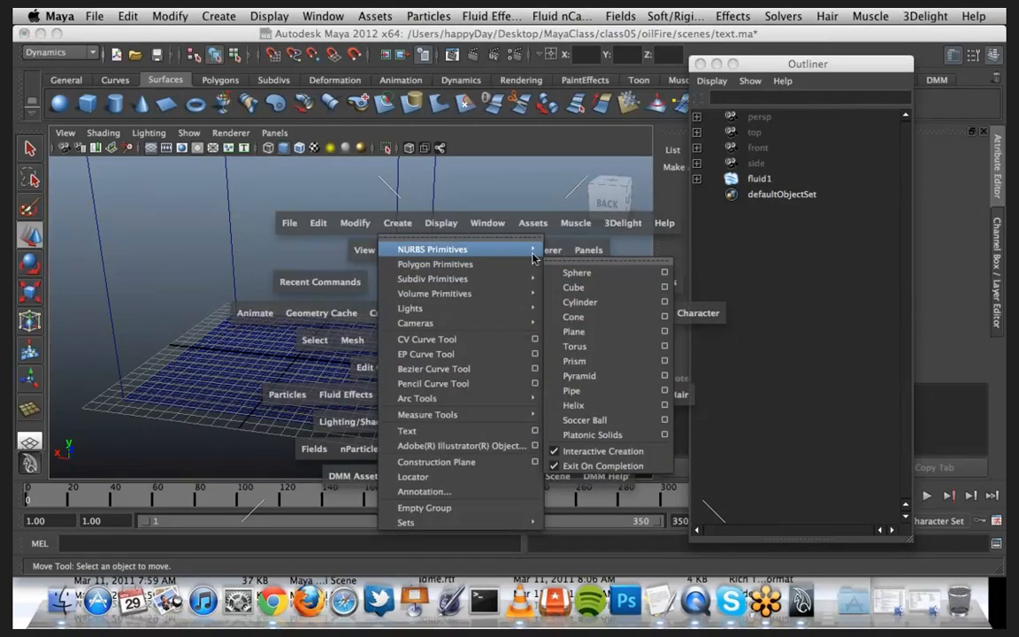
left_click(573, 273)
left_click_drag(455, 391, 495, 399)
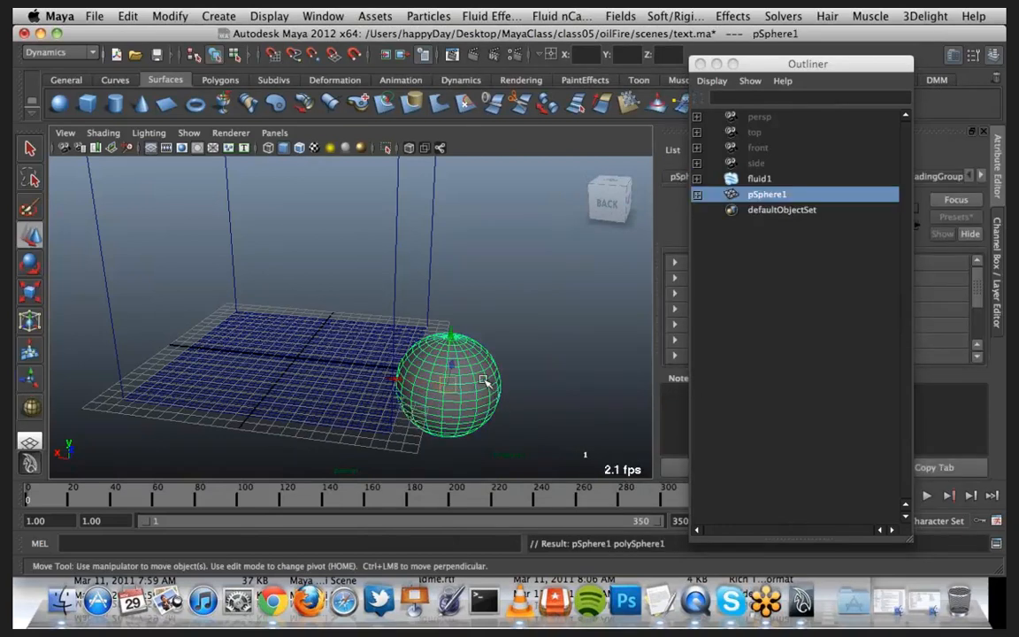
Step: Rotate the sphere freehand about its X axis to about 33 degrees
key("e")
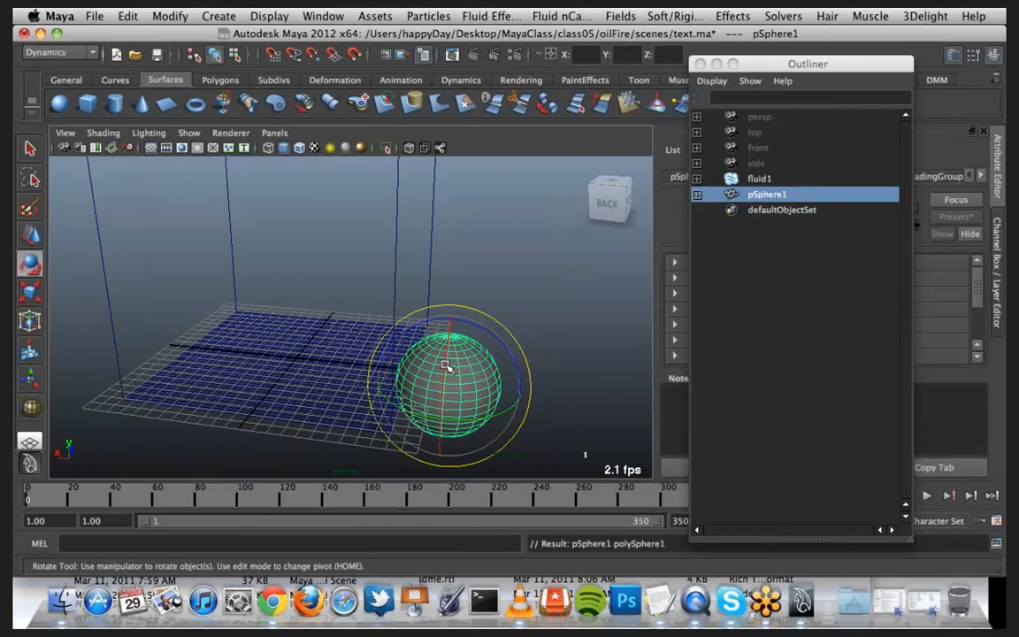
left_click_drag(447, 366, 465, 331)
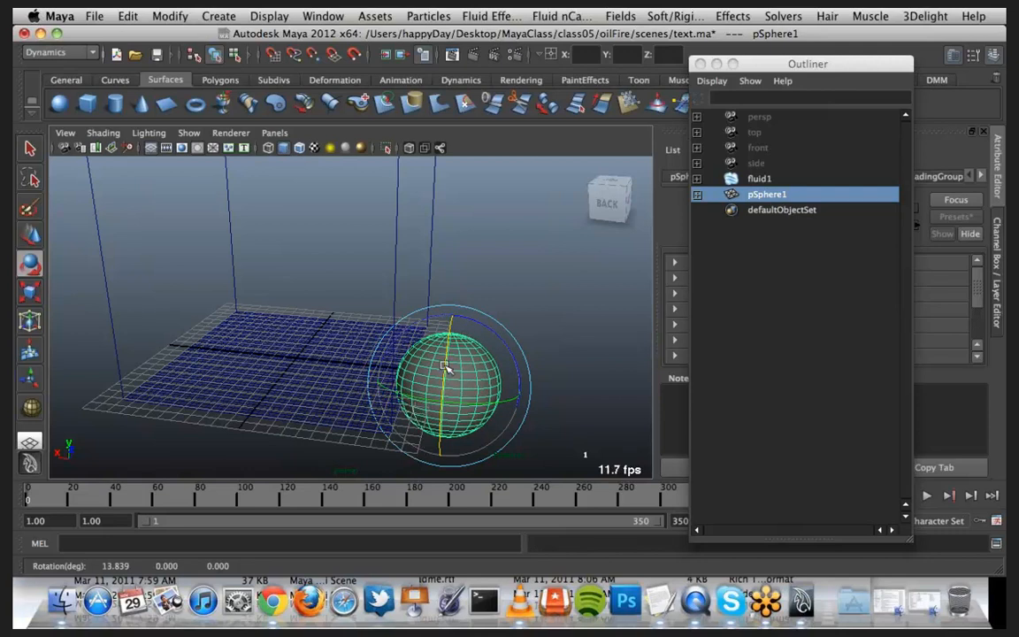
left_click_drag(446, 363, 449, 338)
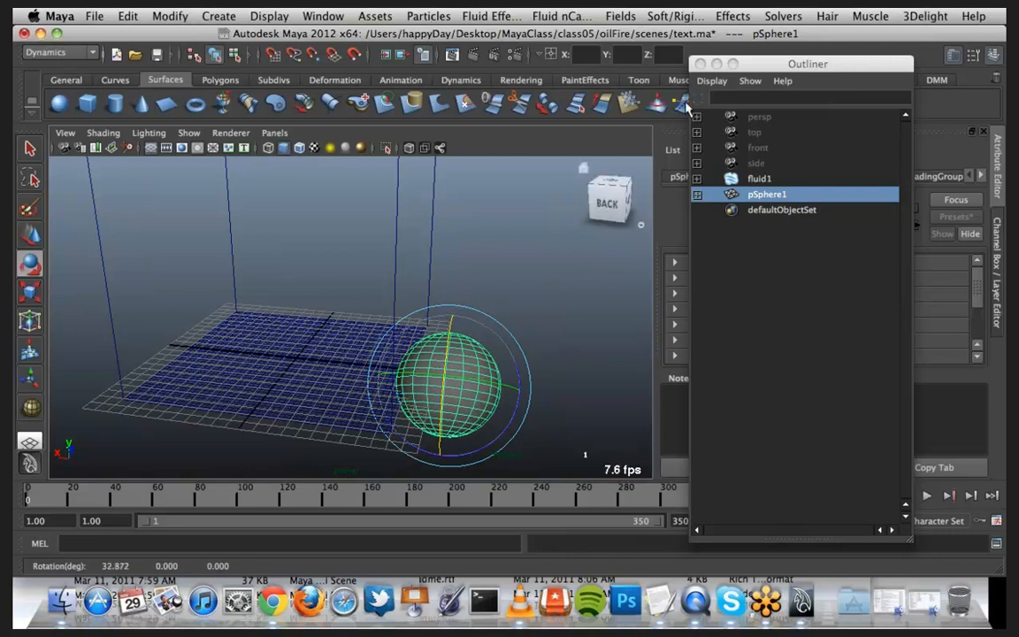
Step: Close the Outliner and set the sphere's X rotation to 90 degrees
left_click(699, 64)
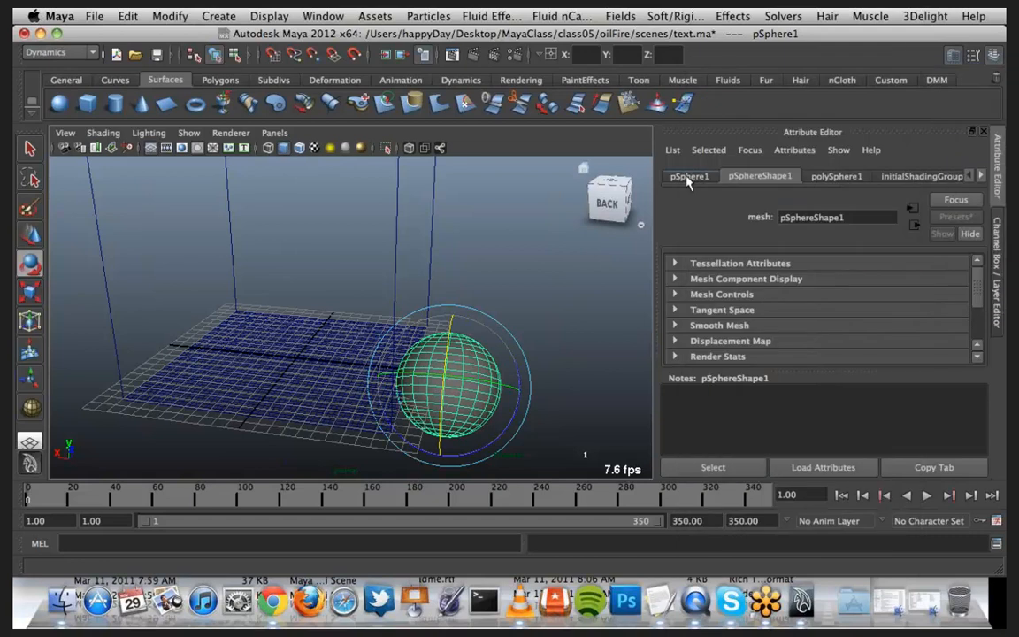
left_click(688, 177)
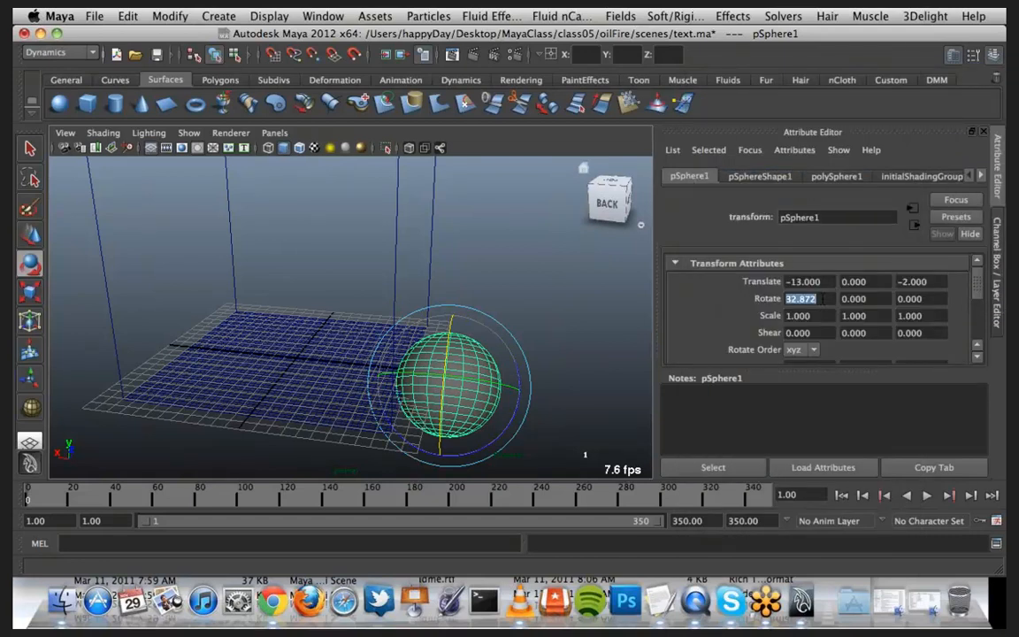
left_click(822, 299)
type("90")
key("Return")
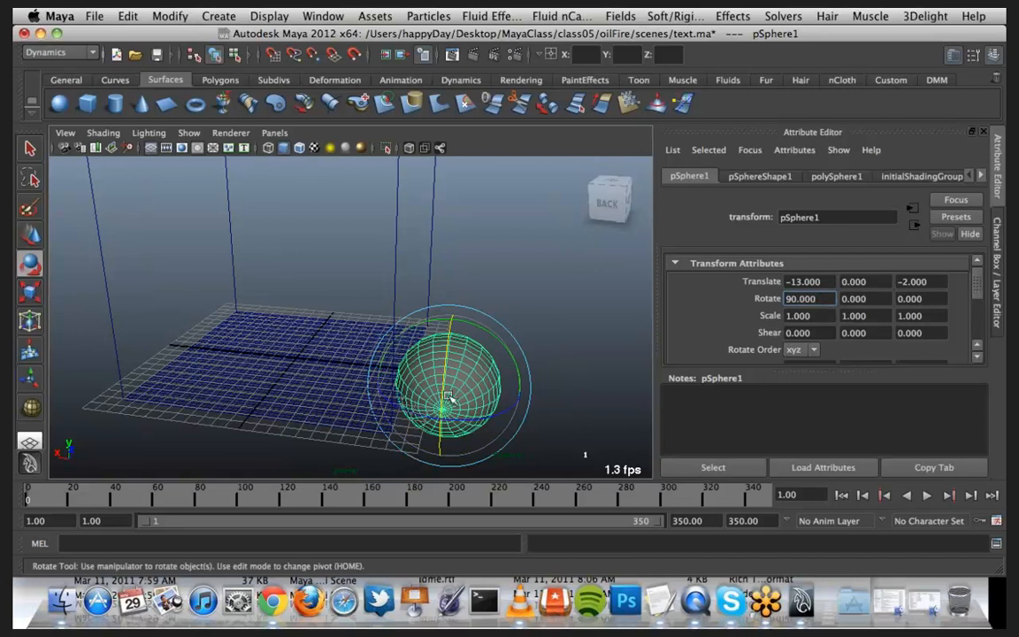
Step: Select the faces of the sphere's lower half in face mode and delete them
left_click_drag(436, 414, 447, 373, "alt")
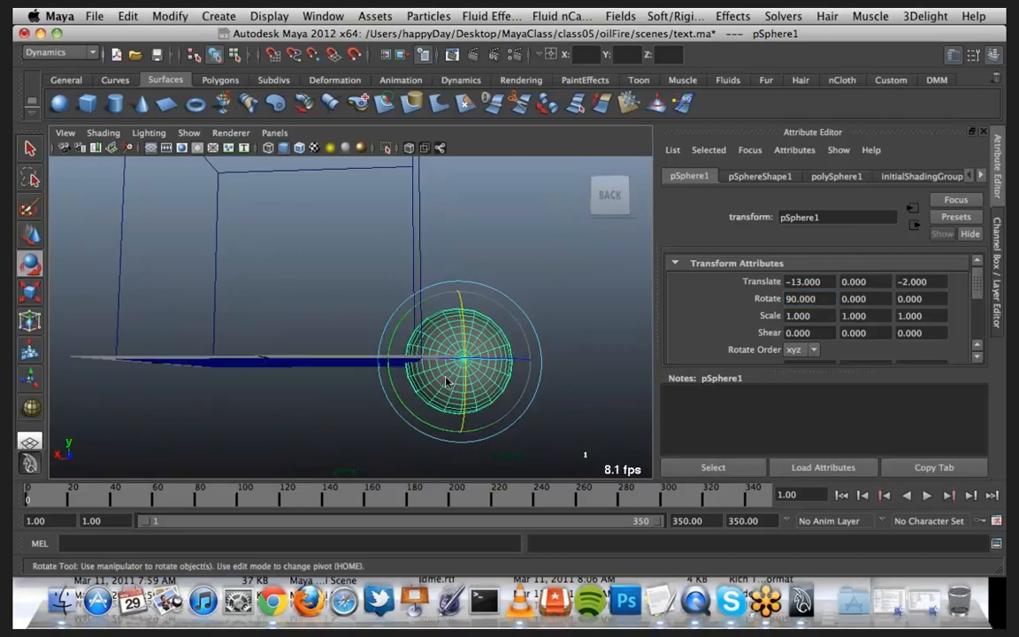
right_click_drag(447, 380, 435, 338)
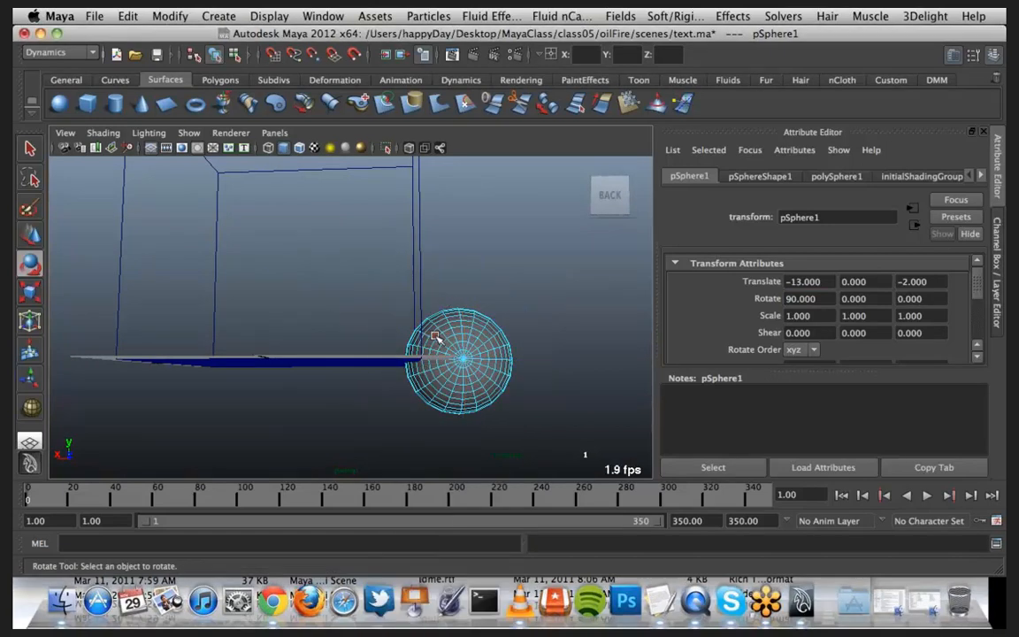
left_click_drag(439, 401, 394, 371, "alt")
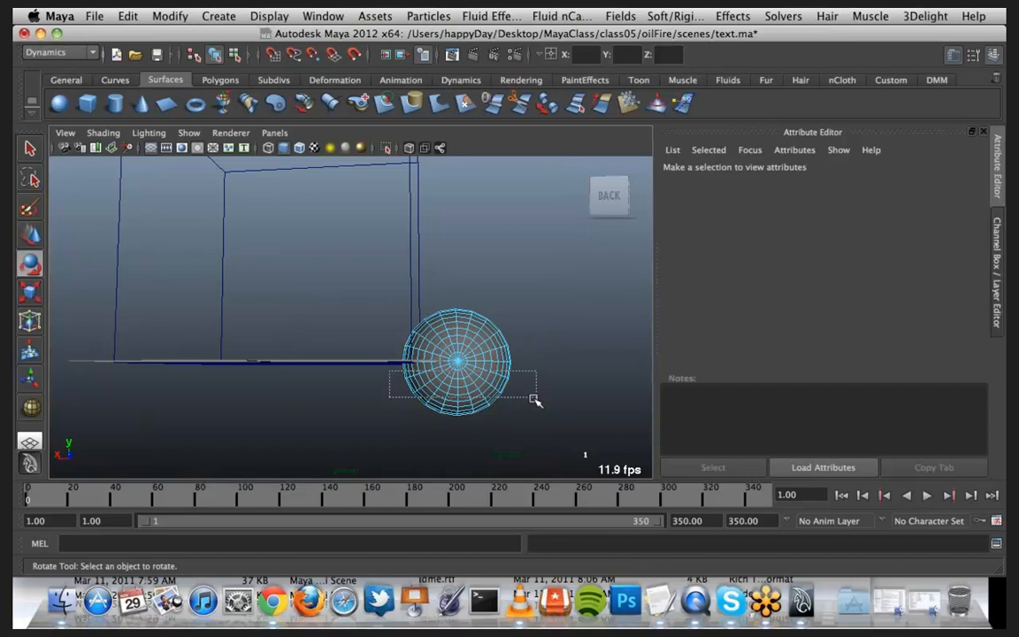
left_click_drag(532, 429, 382, 370)
left_click_drag(495, 400, 478, 387, "alt")
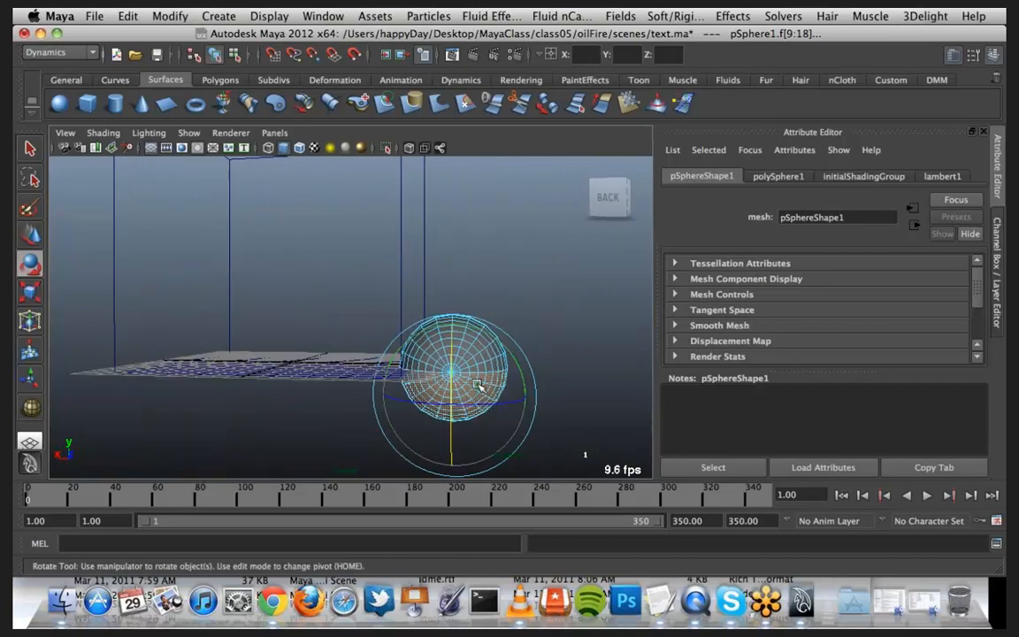
key("Delete")
Step: Delete the two leftover triangular faces hanging below the dome's pole
scroll(479, 391, "up", 6)
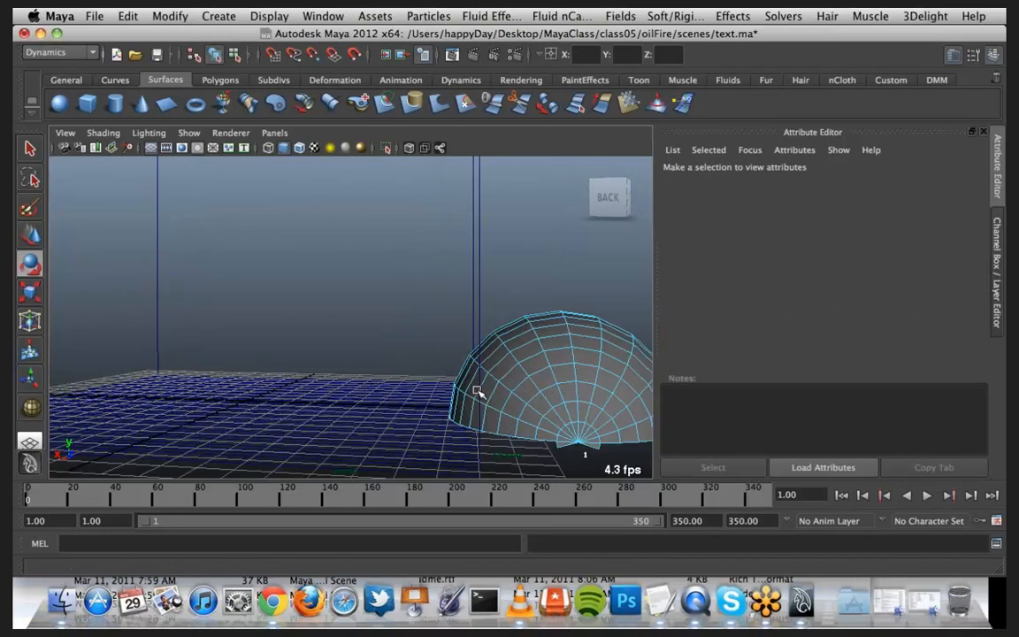
middle_click_drag(479, 394, 370, 336, "alt")
middle_click_drag(566, 468, 371, 345, "alt")
left_click_drag(371, 346, 395, 354, "alt")
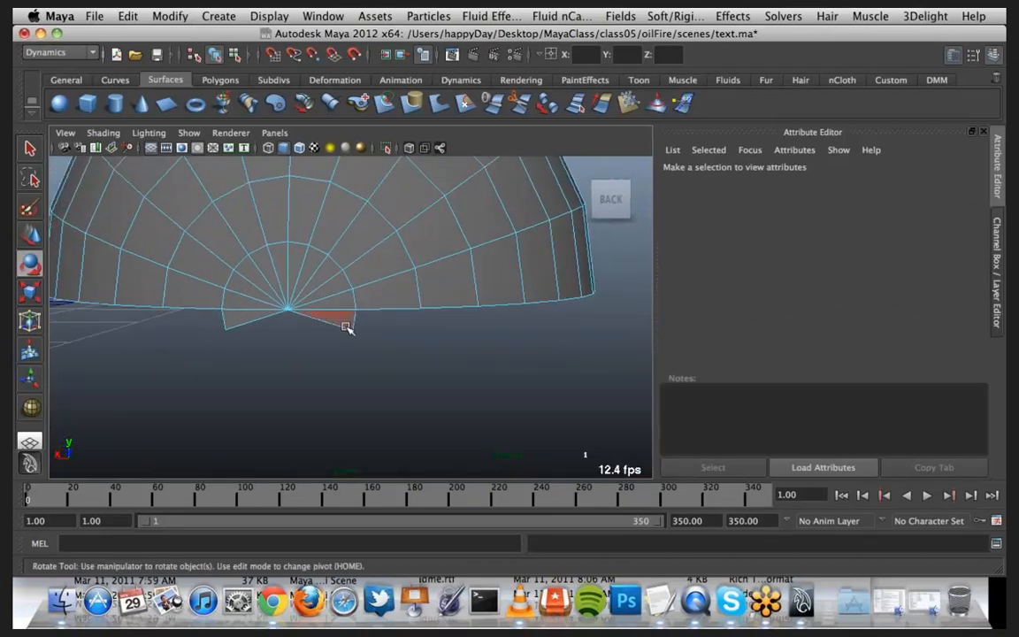
left_click(346, 328)
key("q")
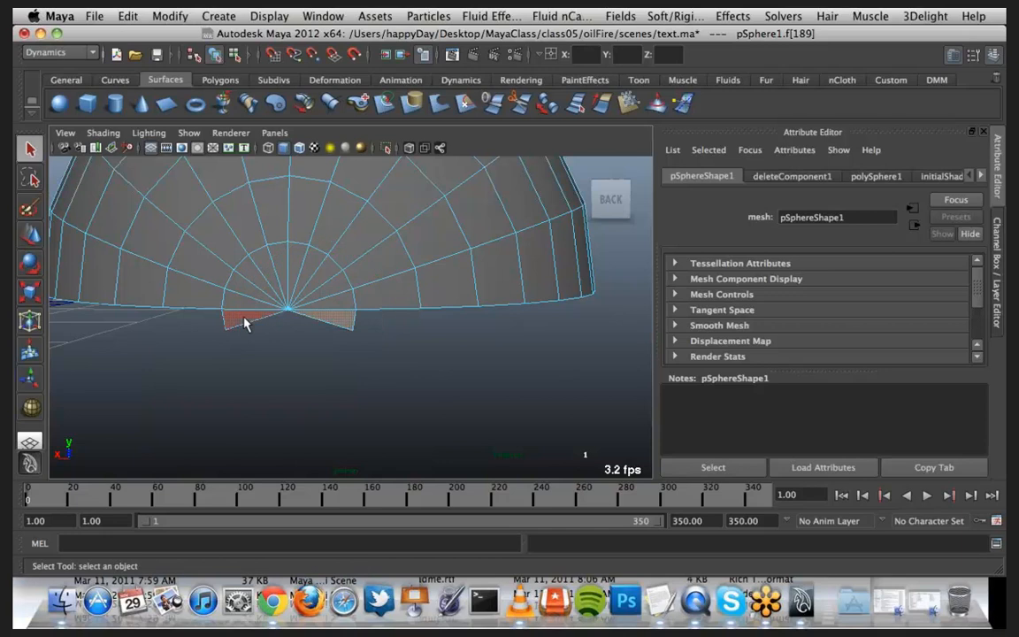
left_click(245, 324, "shift")
key("Delete")
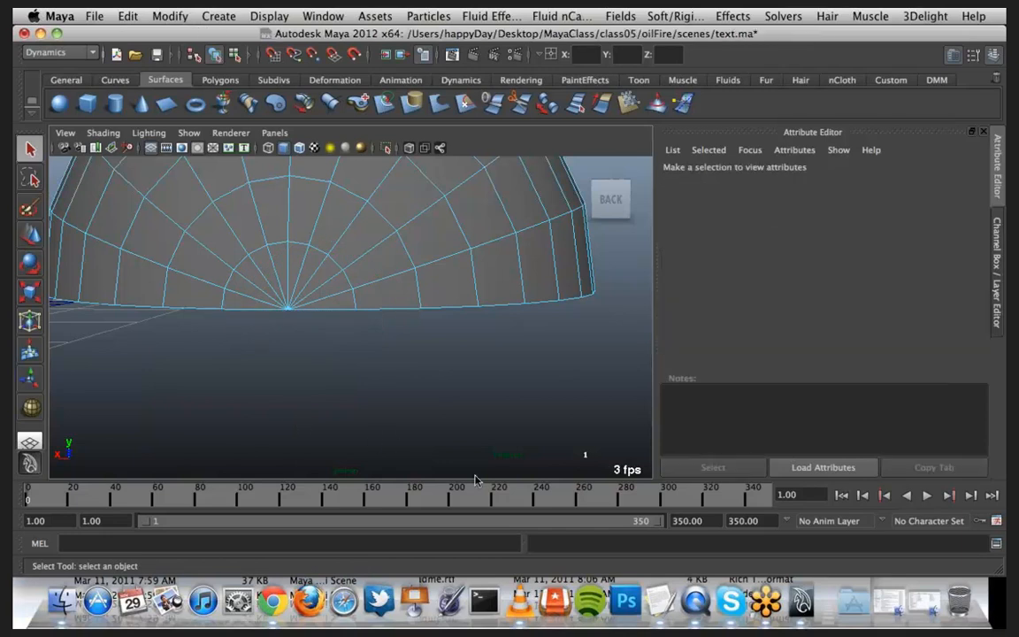
Step: Return to object mode and flatten the dome vertically to a Z scale of about 0.19
mouse_move(464, 378)
left_mouse_down("alt")
mouse_move(384, 359)
mouse_move(167, 369)
mouse_move(505, 386)
mouse_move(480, 379)
mouse_move(428, 393)
mouse_move(394, 359)
mouse_move(478, 380)
left_mouse_up("alt")
key("r")
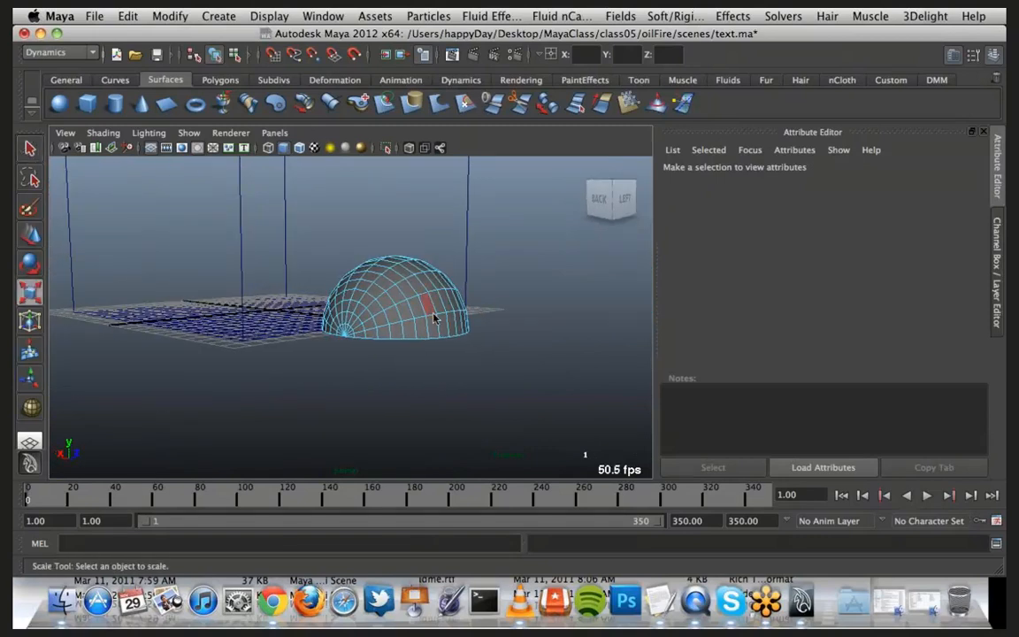
right_click_drag(434, 318, 462, 284)
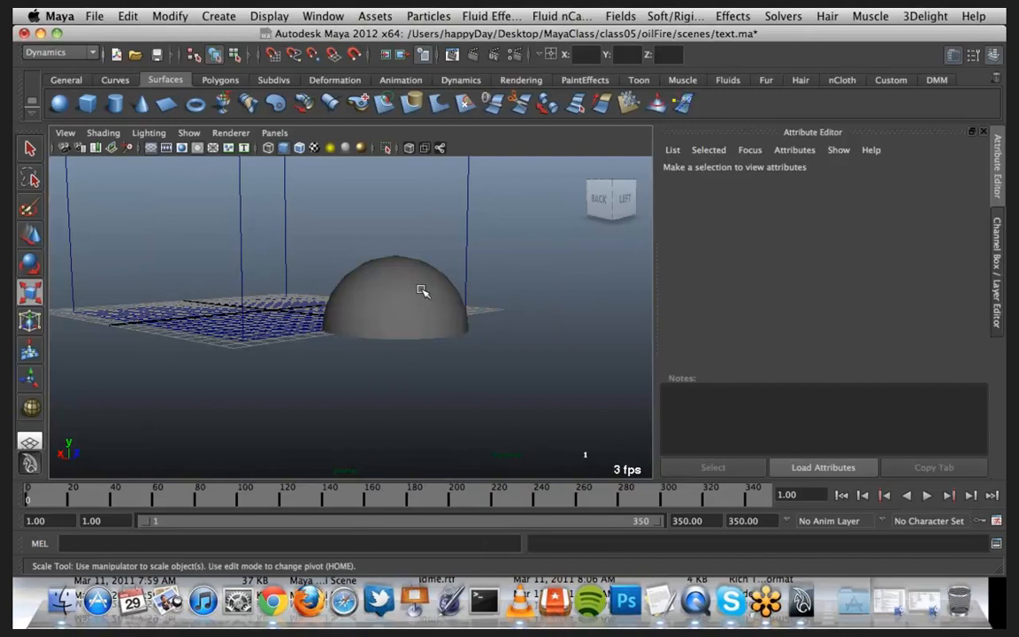
left_click(421, 291)
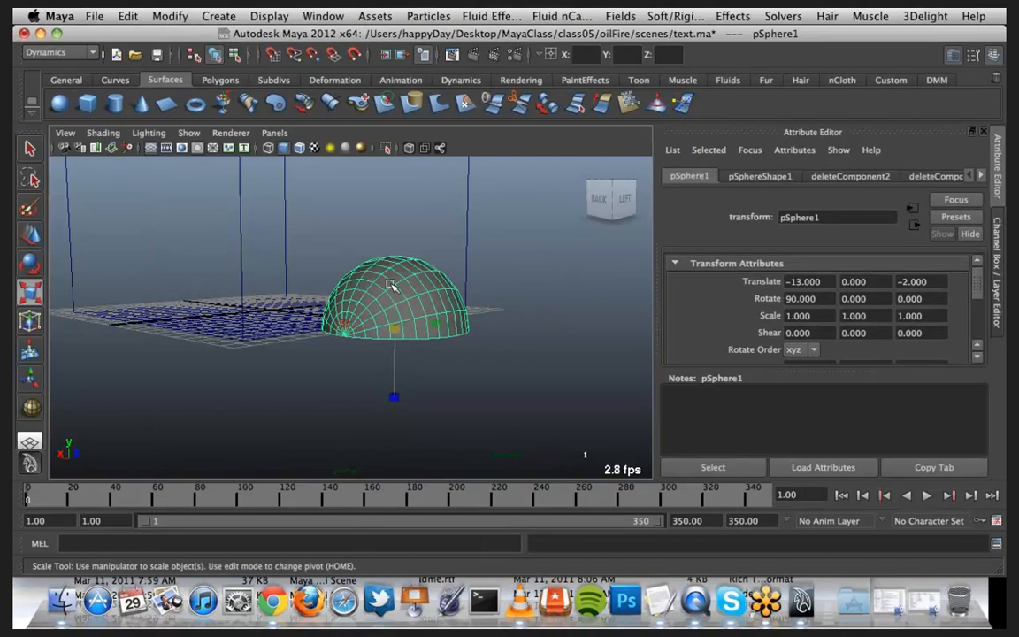
left_click_drag(394, 398, 398, 342)
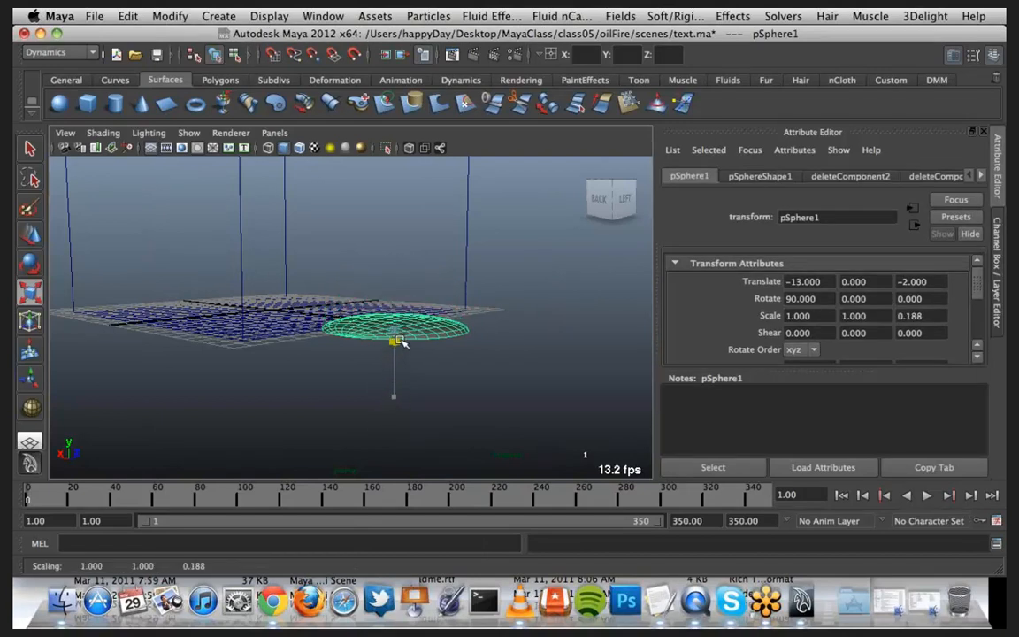
Step: Move the flattened dome inside the container to about X -4.5, Z 0.24, and shrink it to about 0.458 in X and Y
key("w")
left_click_drag(358, 377, 228, 371, "alt")
left_click_drag(345, 248, 285, 292, "alt")
key("r")
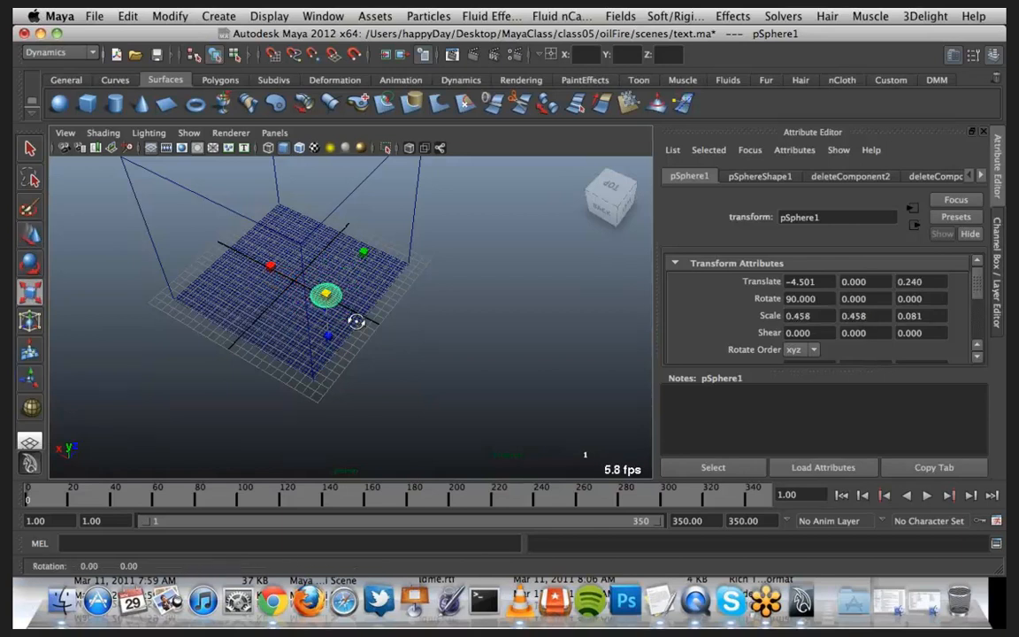
left_click_drag(353, 320, 350, 275, "alt")
scroll(351, 353, "up", 10)
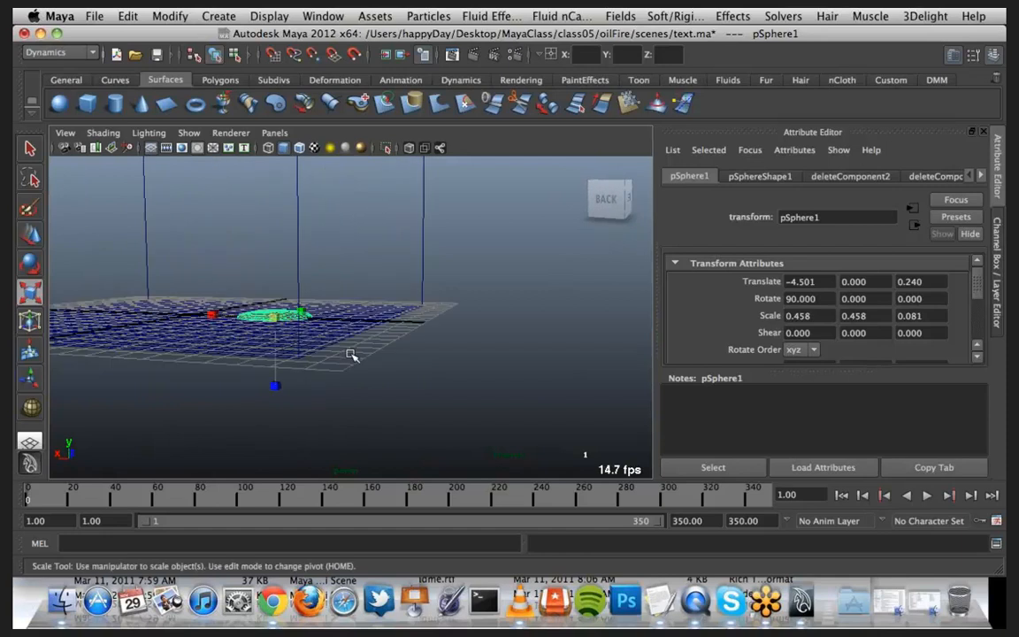
left_click_drag(358, 346, 411, 407, "alt")
Step: Select the fluid container and create a new display layer with it assigned
left_click(430, 226)
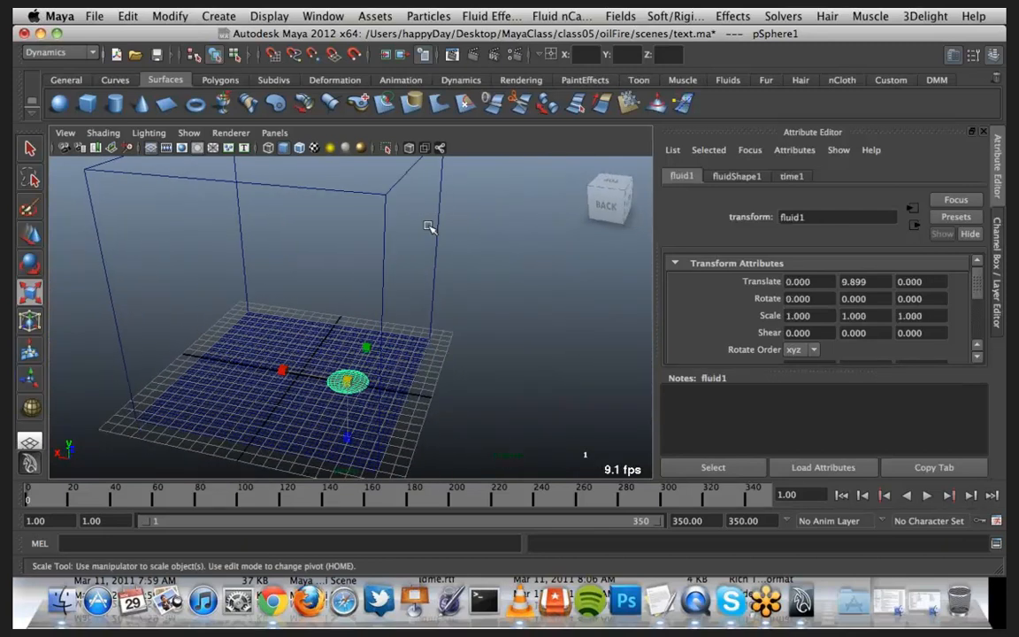
left_click(501, 418)
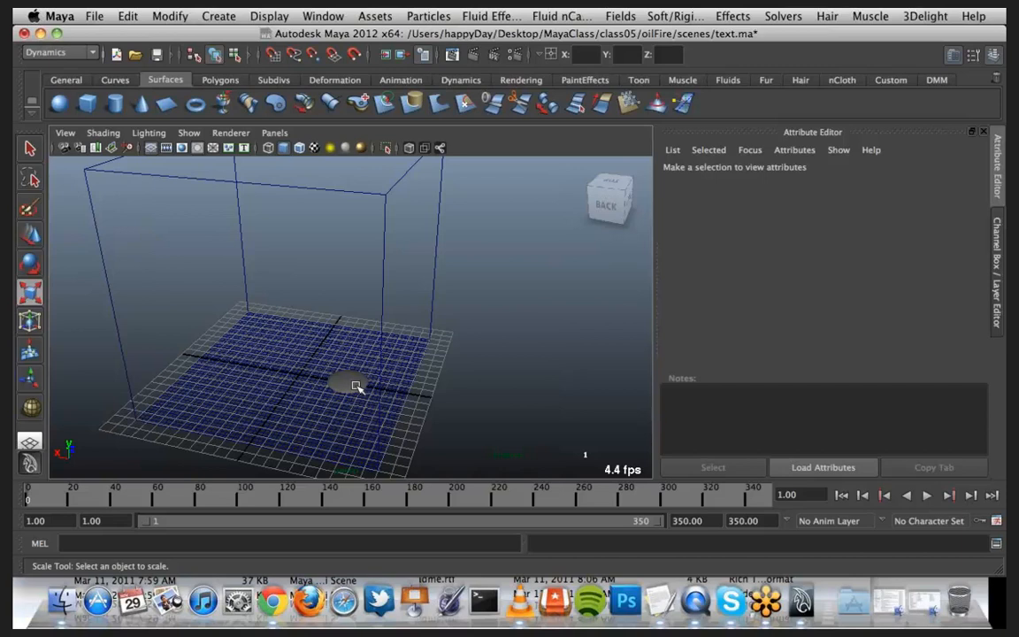
left_click(359, 386)
left_click(480, 339)
left_click(353, 376)
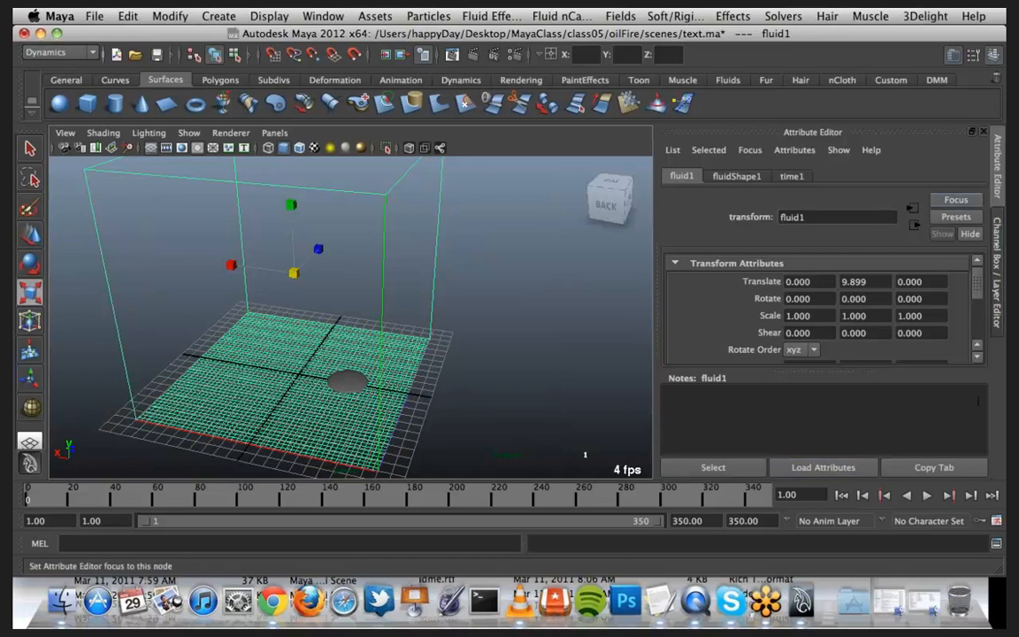
left_click(998, 308)
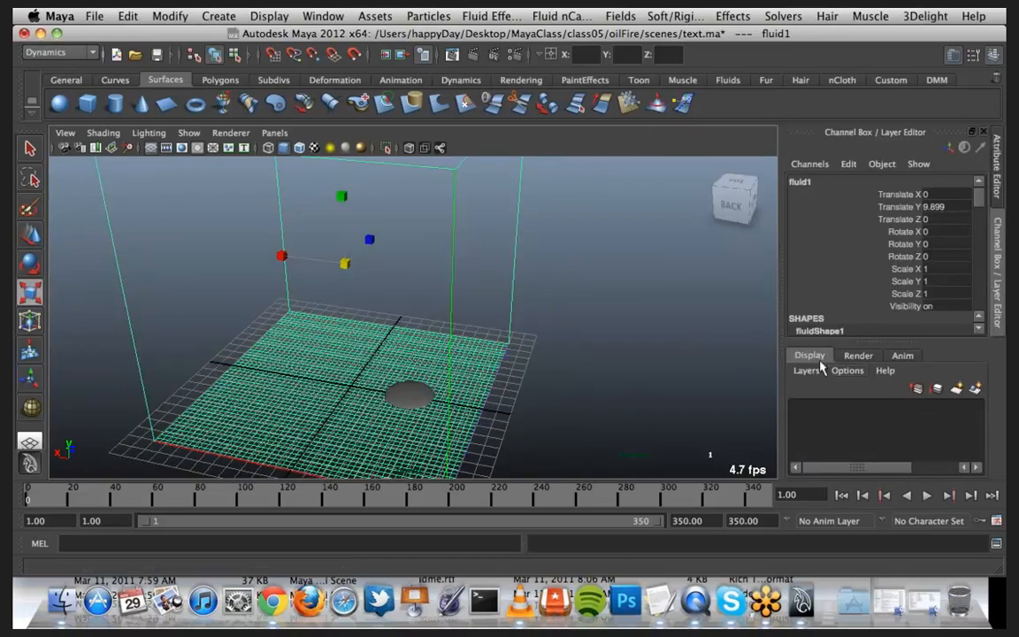
left_click(974, 388)
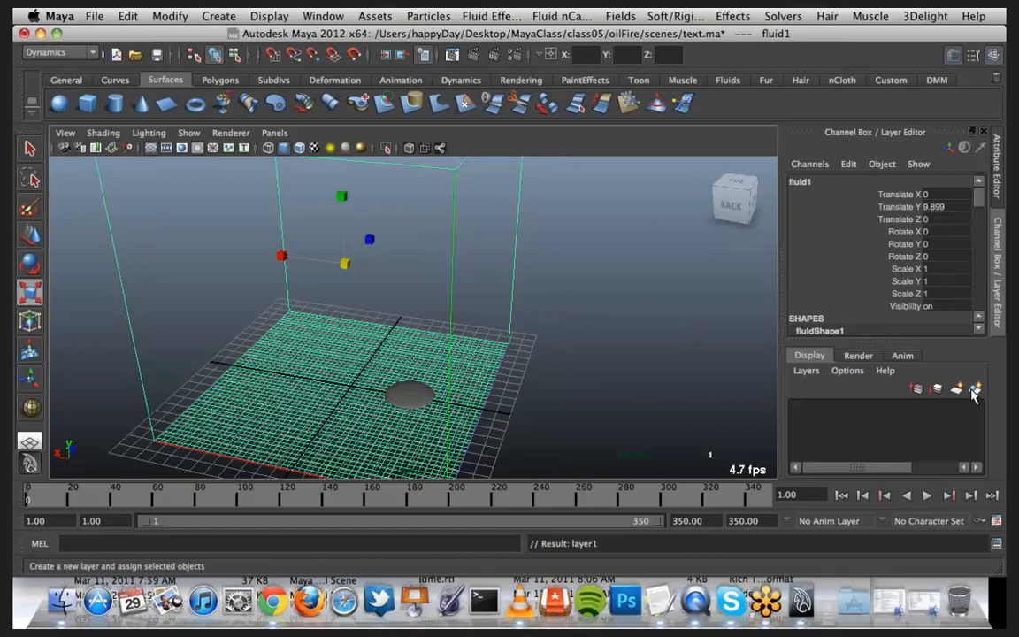
Step: Rename the new layer fluidSim, set it to Reference display, and clear the selection
double_click(854, 408)
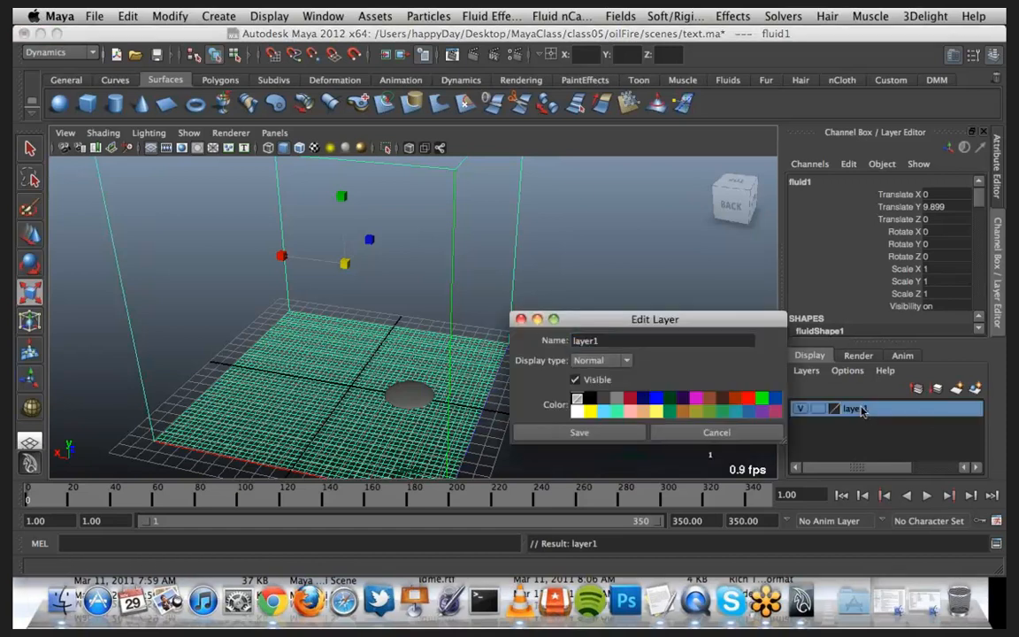
double_click(616, 341)
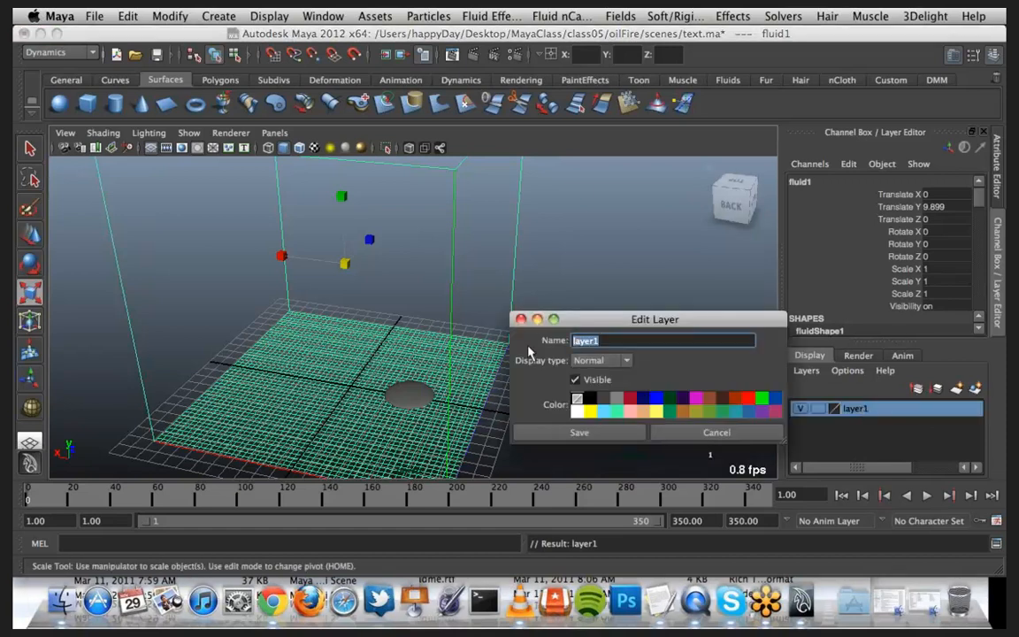
type("fluidSim")
left_click(529, 431)
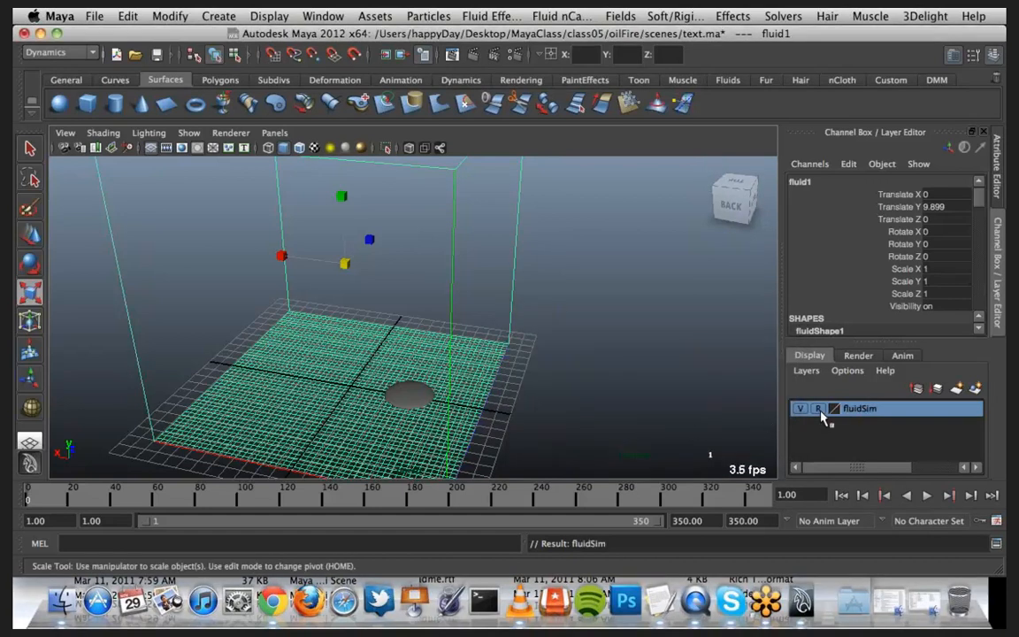
left_click(521, 373)
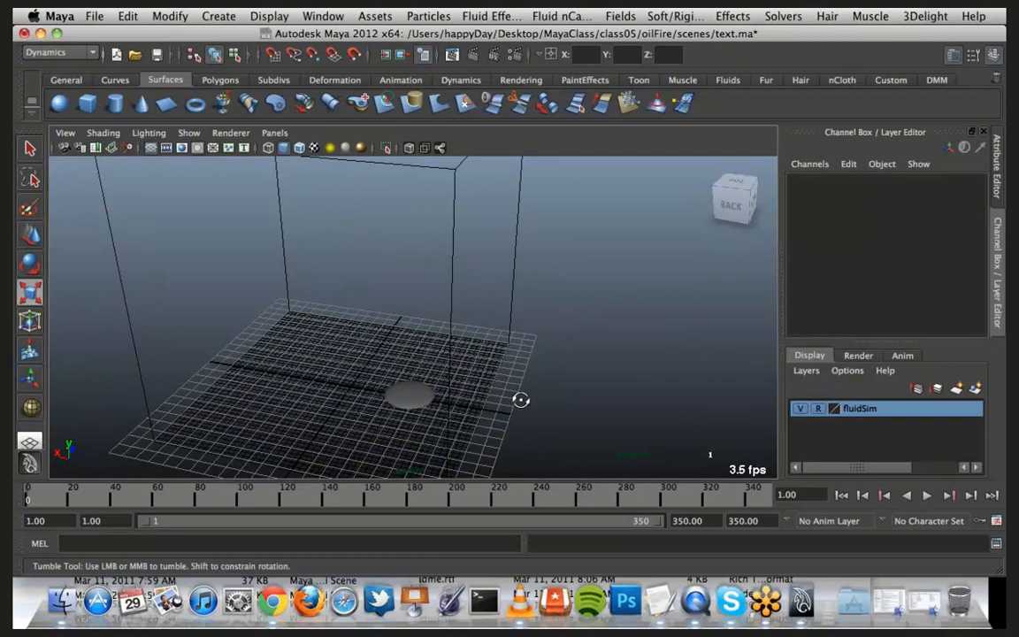
Step: Test selecting the dome and the container while the fluidSim layer is referenced
mouse_move(520, 400)
left_mouse_down("alt")
mouse_move(552, 363)
mouse_move(501, 403)
left_mouse_up("alt")
left_click(409, 399)
left_click(514, 298)
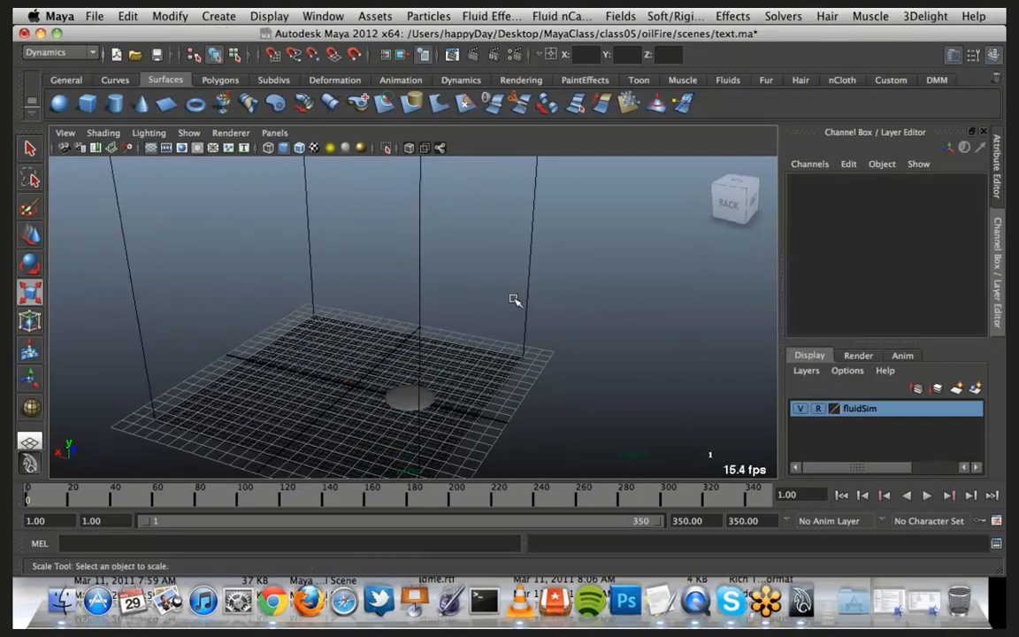
left_click(402, 397)
left_click_drag(410, 398, 496, 401, "alt")
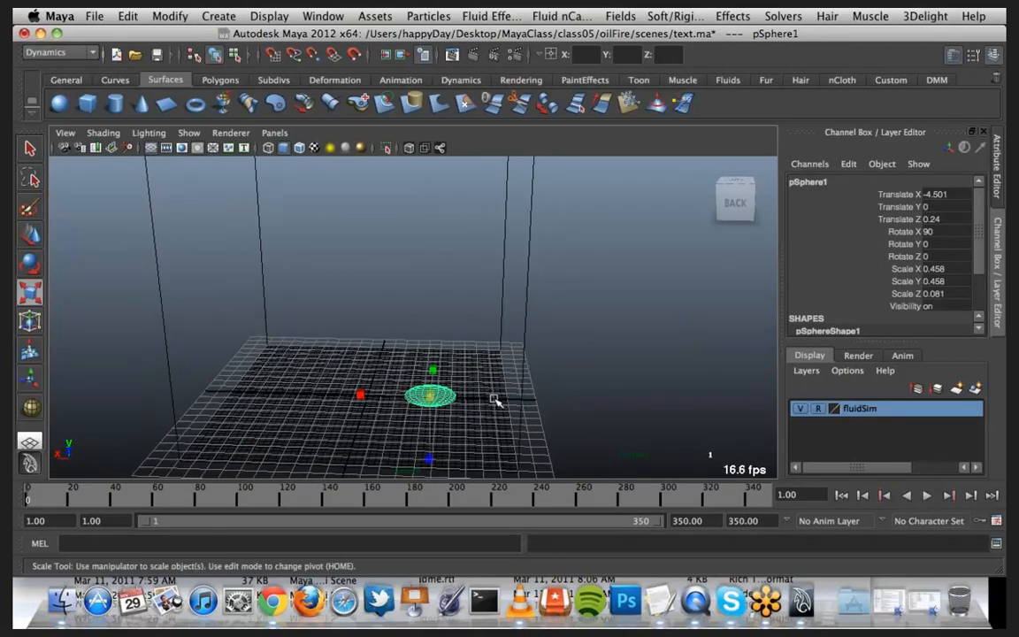
left_click(281, 357)
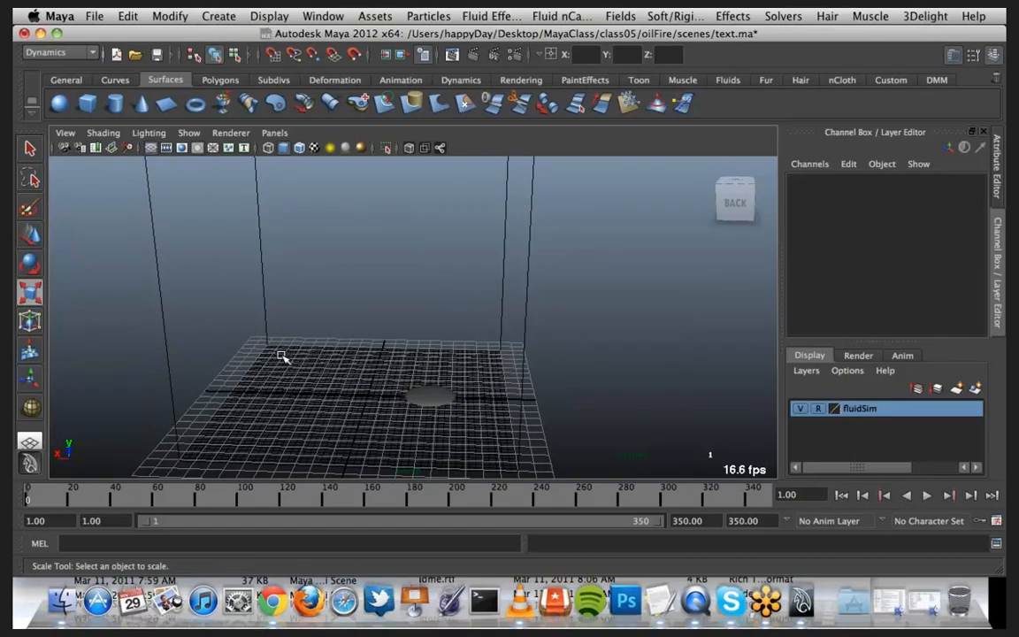
Step: Return the fluidSim layer to normal display, select the container, and examine its shape's base resolution, size and boundary settings
left_click(815, 410)
left_click(523, 281)
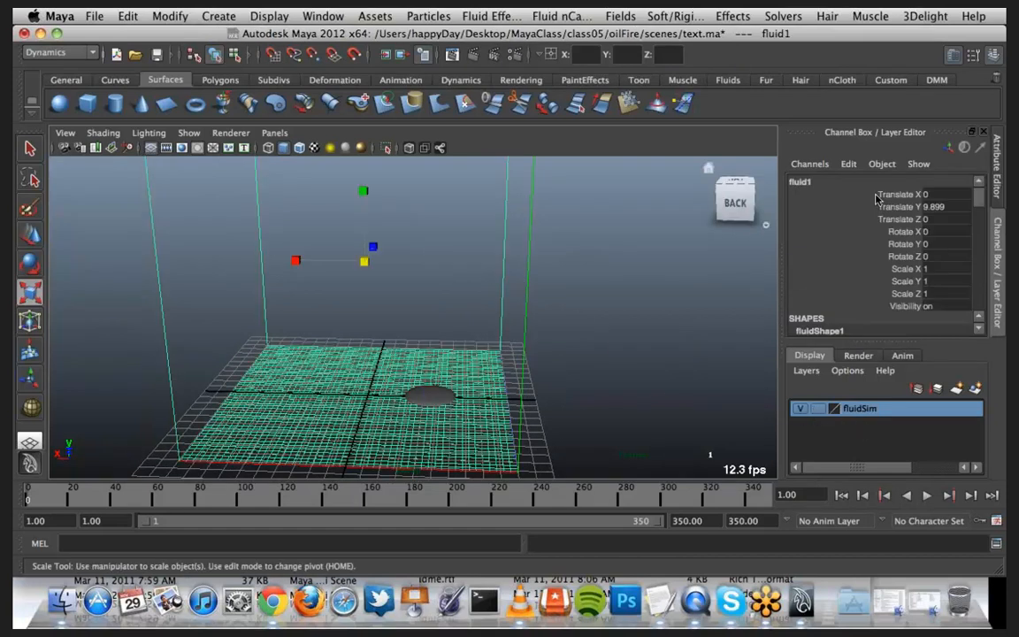
left_click(997, 157)
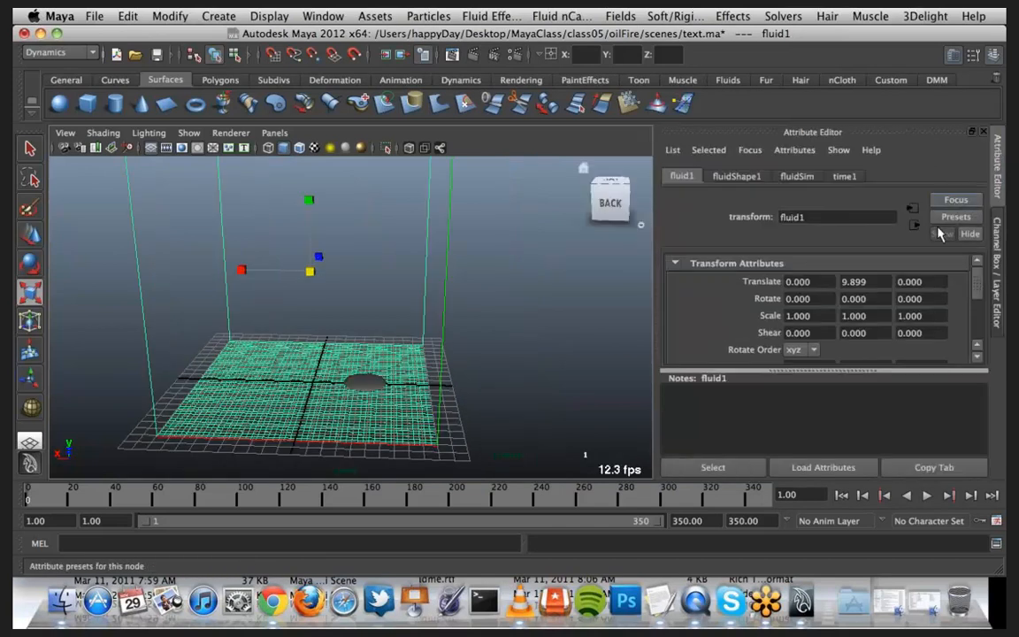
left_click(737, 176)
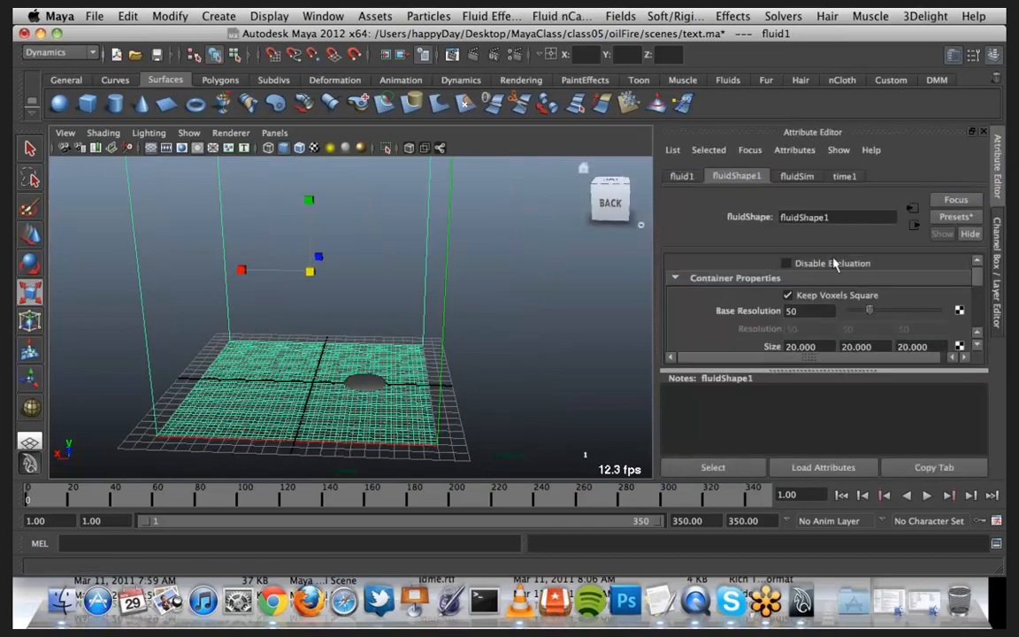
left_click(783, 312)
scroll(746, 303, "down", 2)
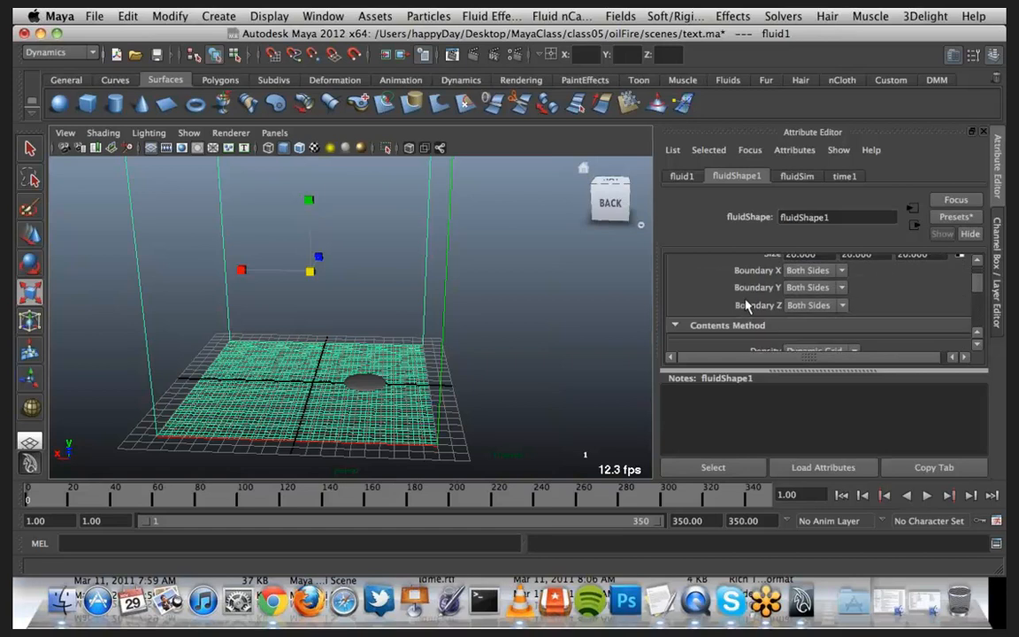
scroll(745, 305, "up", 1)
scroll(746, 304, "down", 1)
scroll(745, 304, "up", 1)
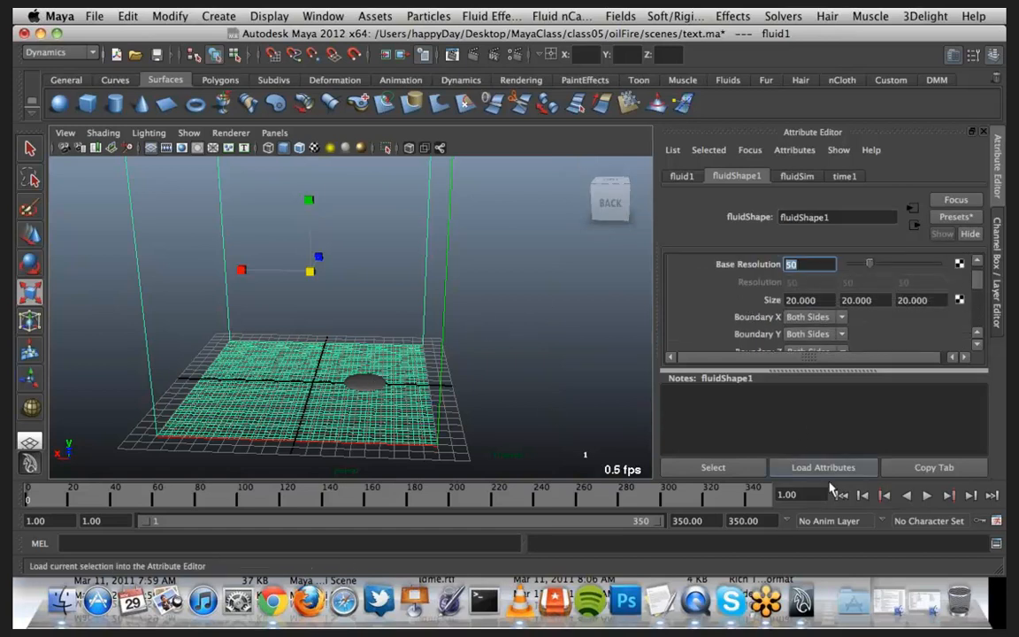
Step: Set the fluidSim layer back to Reference and select the flattened dome
left_click(998, 244)
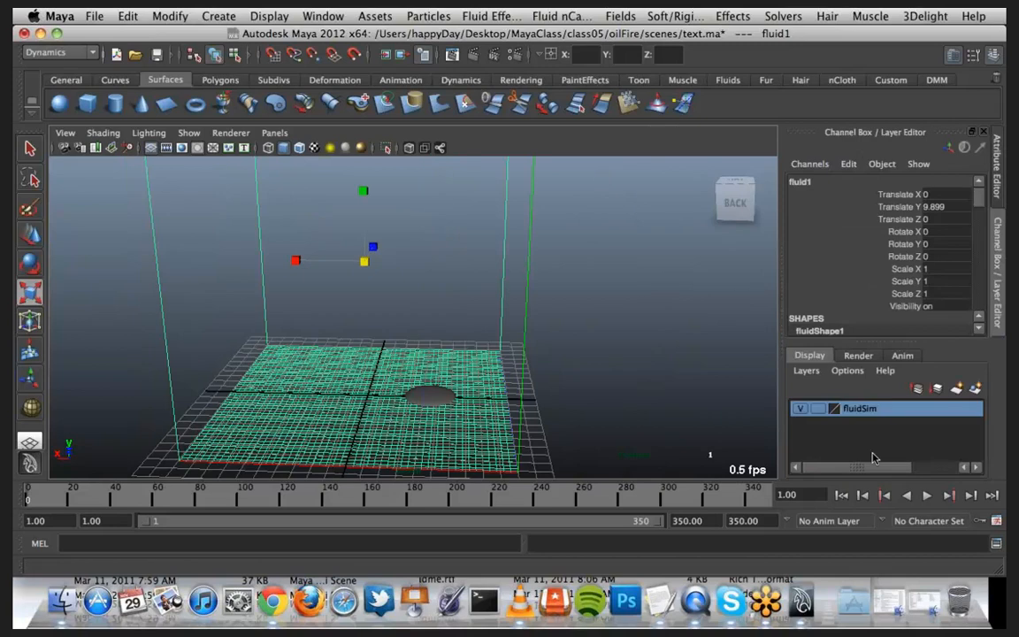
left_click(818, 409)
key("r")
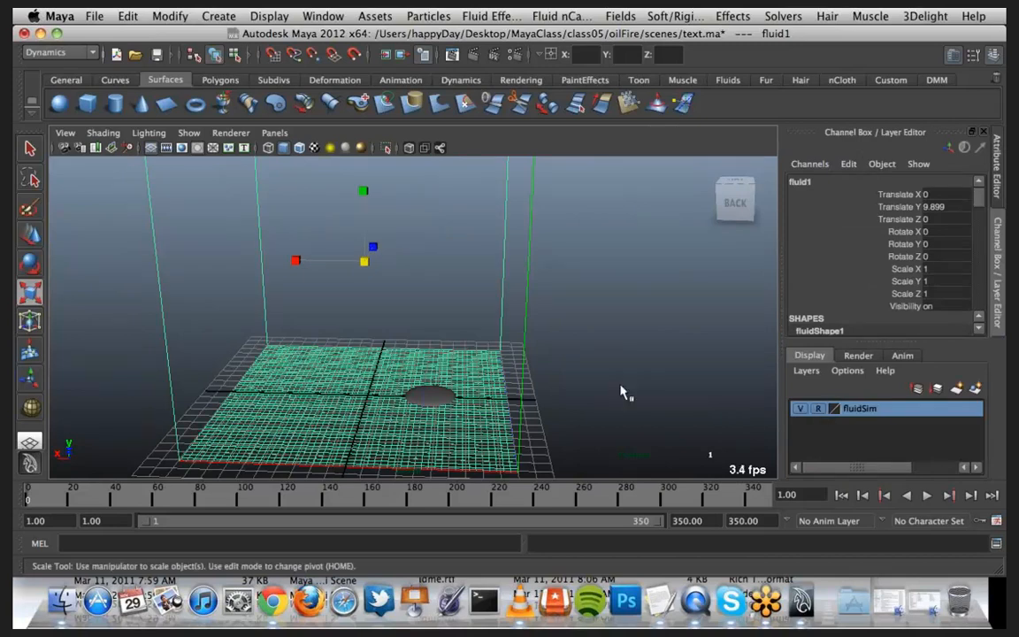
left_click(557, 354)
left_click(431, 397)
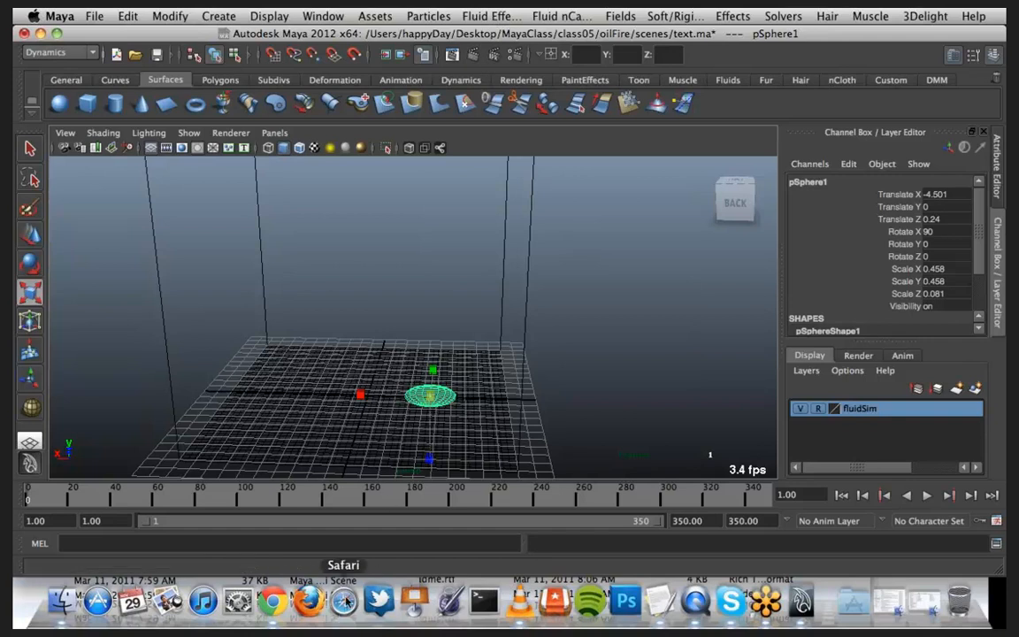
left_click(238, 602)
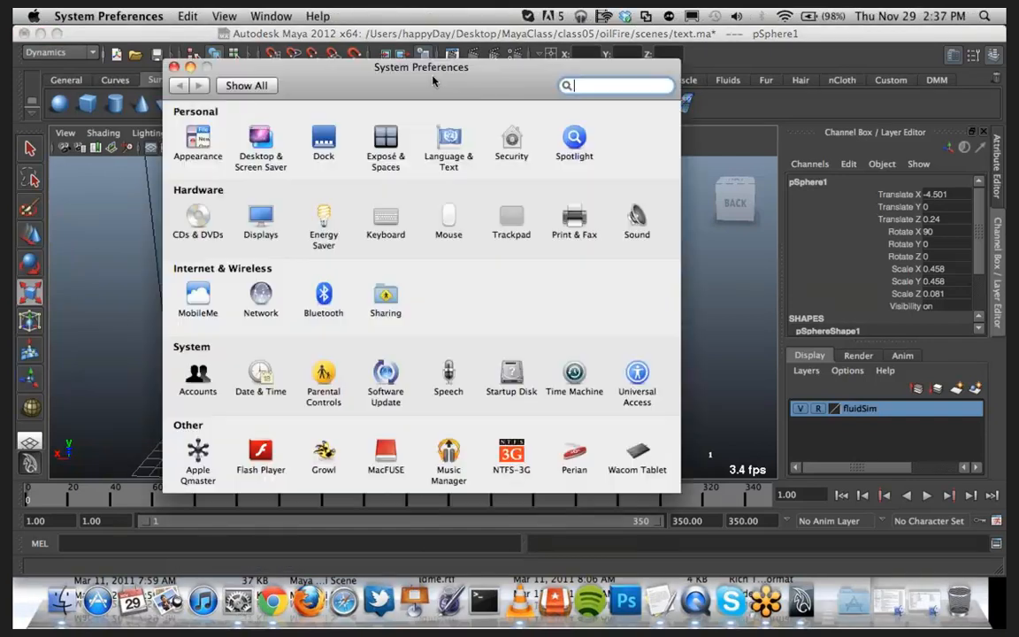
key("super+w")
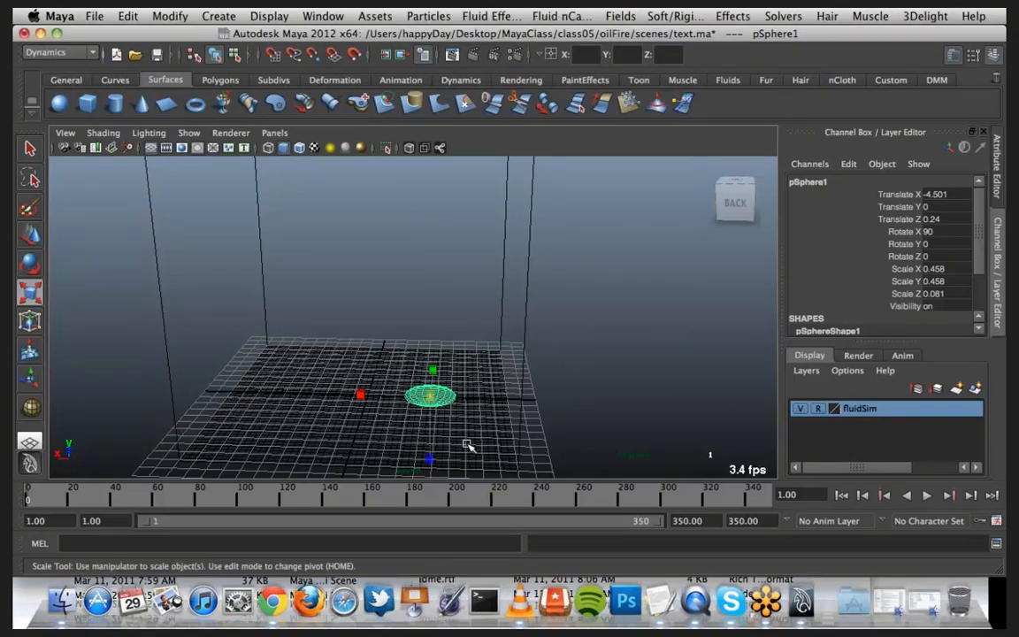
Step: Open the Emit from Object options and try to apply a Surface emitter with only the dome selected
left_click_drag(481, 391, 470, 392, "alt")
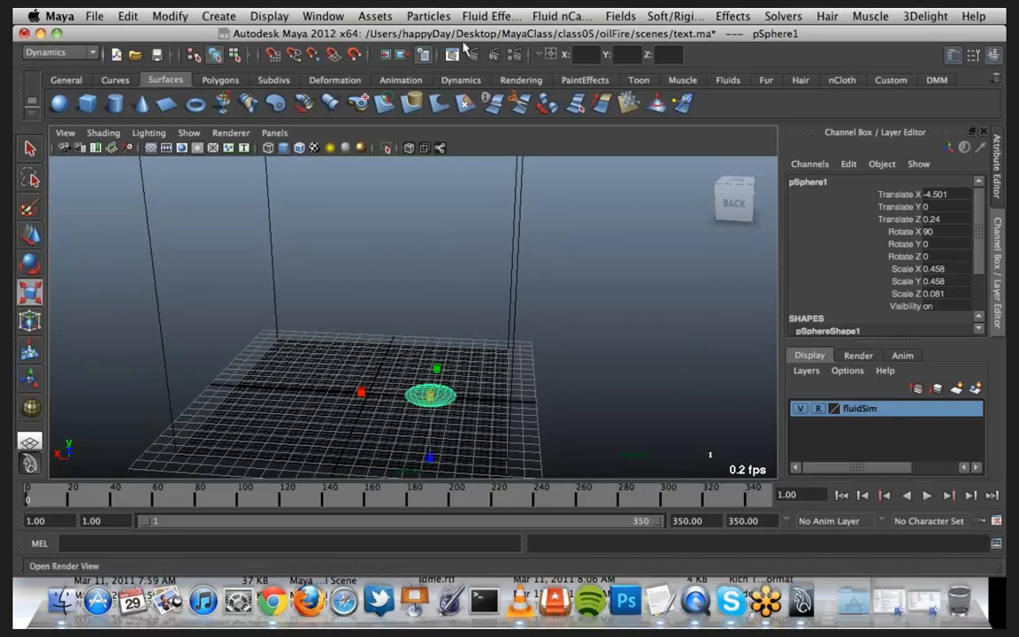
left_click(484, 17)
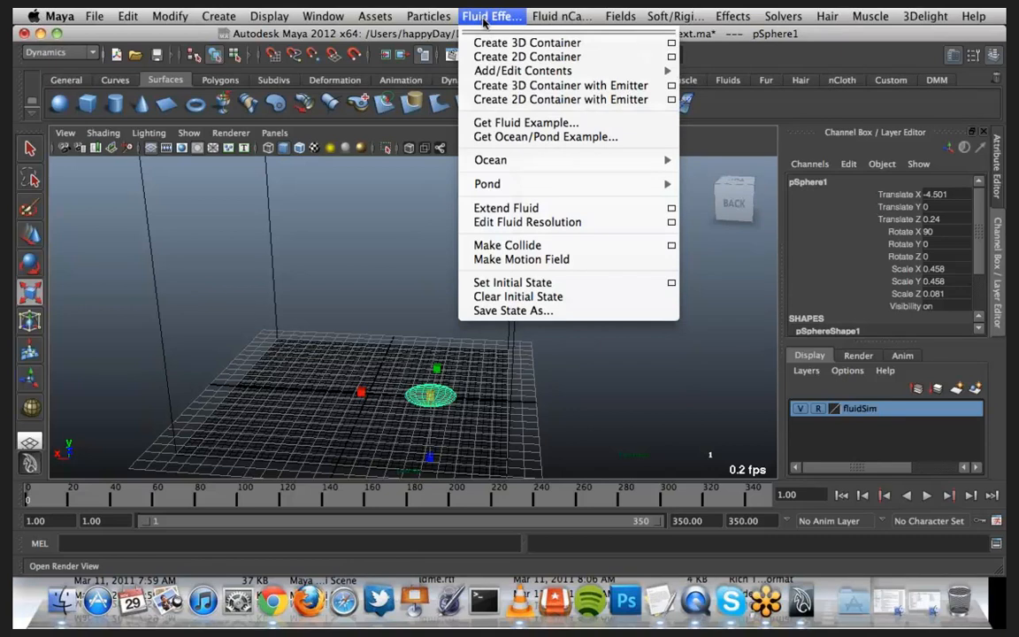
mouse_move(503, 74)
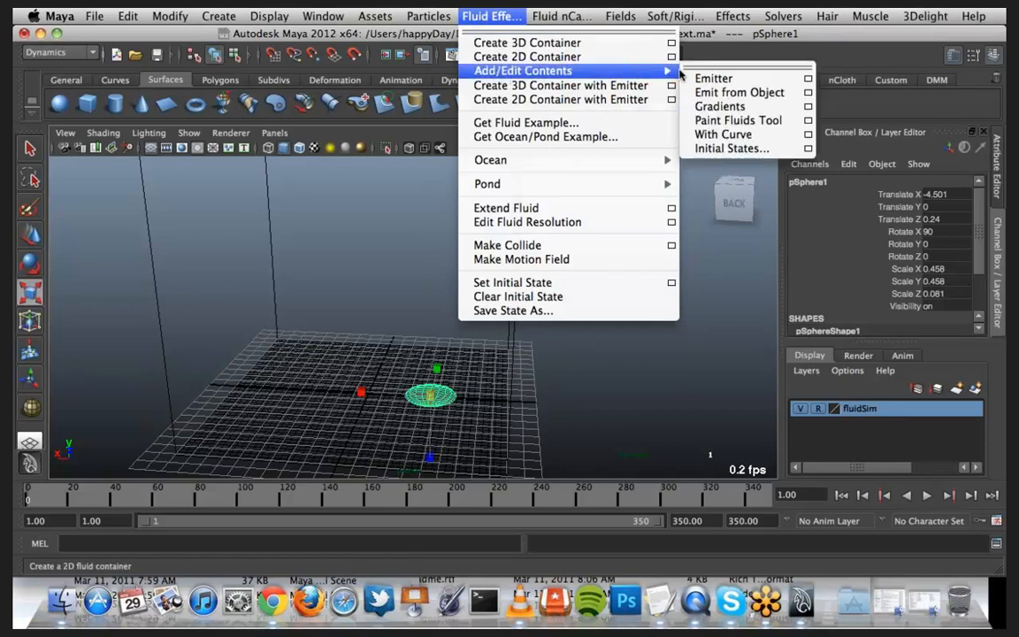
left_click(807, 93)
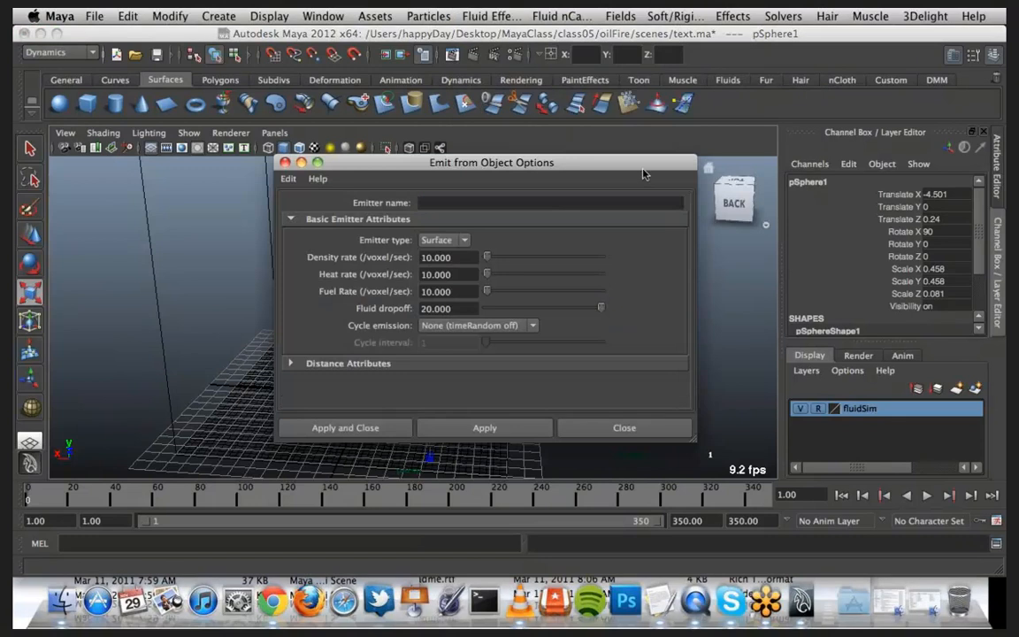
left_click_drag(643, 173, 858, 87)
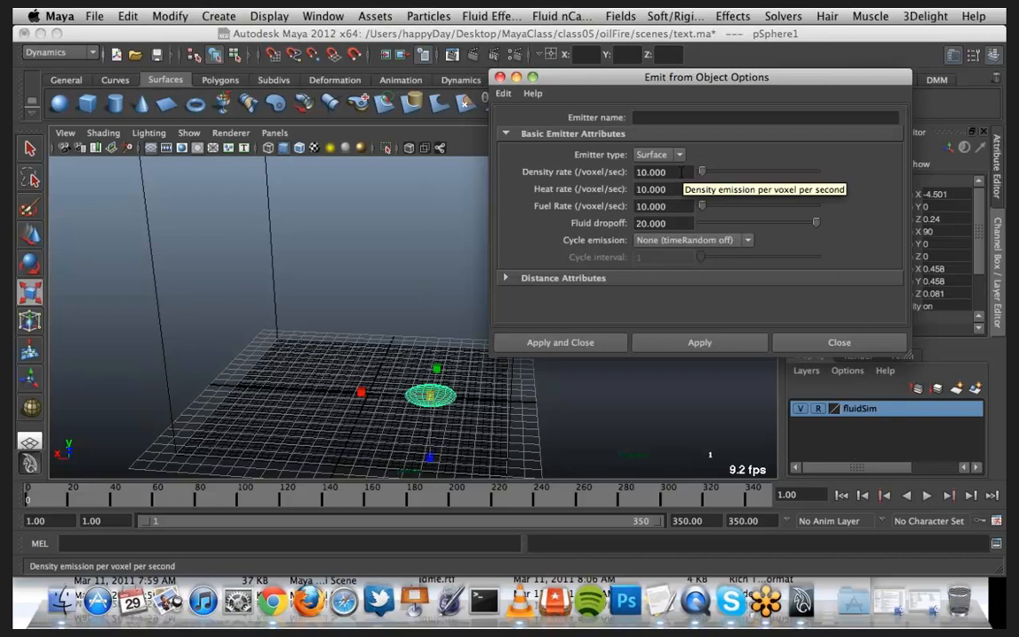
left_click(608, 348)
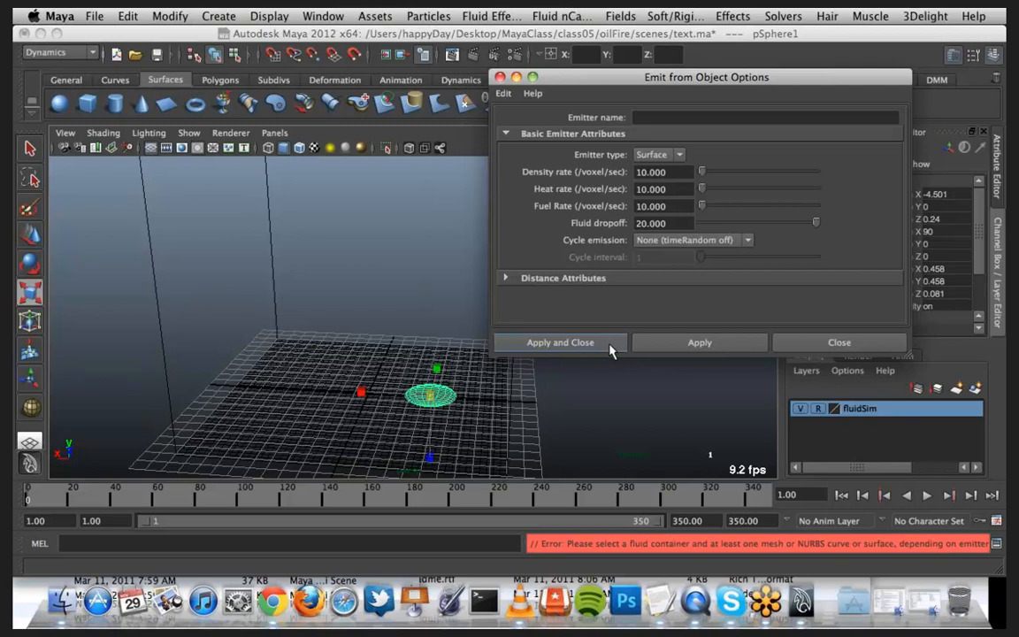
Step: Make the fluidSim layer selectable, select the container and dome together, and apply the Surface emitter with density, heat and fuel rates of 10
left_click(536, 413)
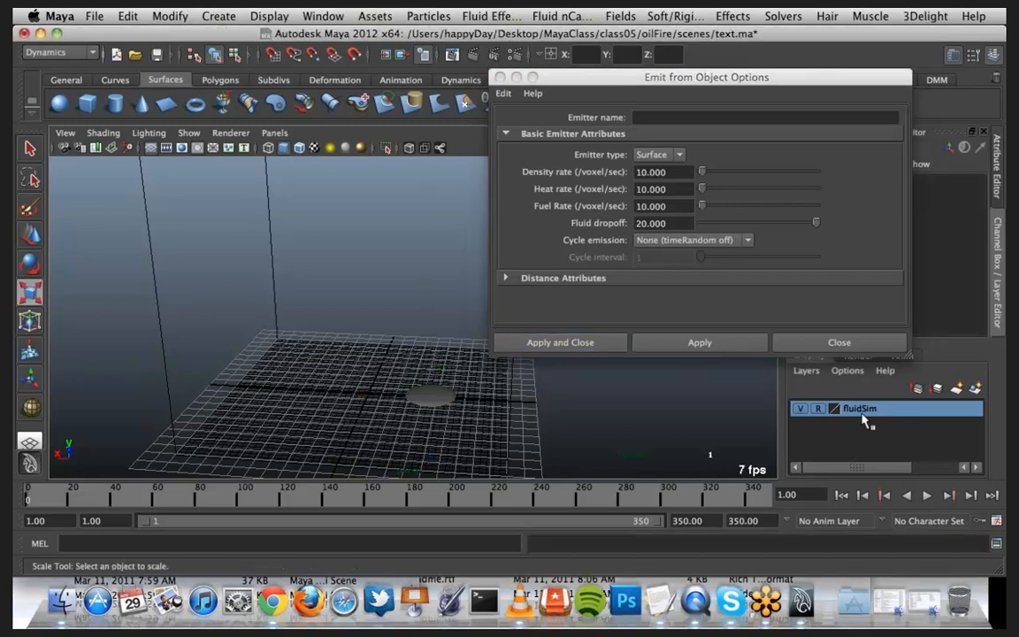
left_click(815, 410)
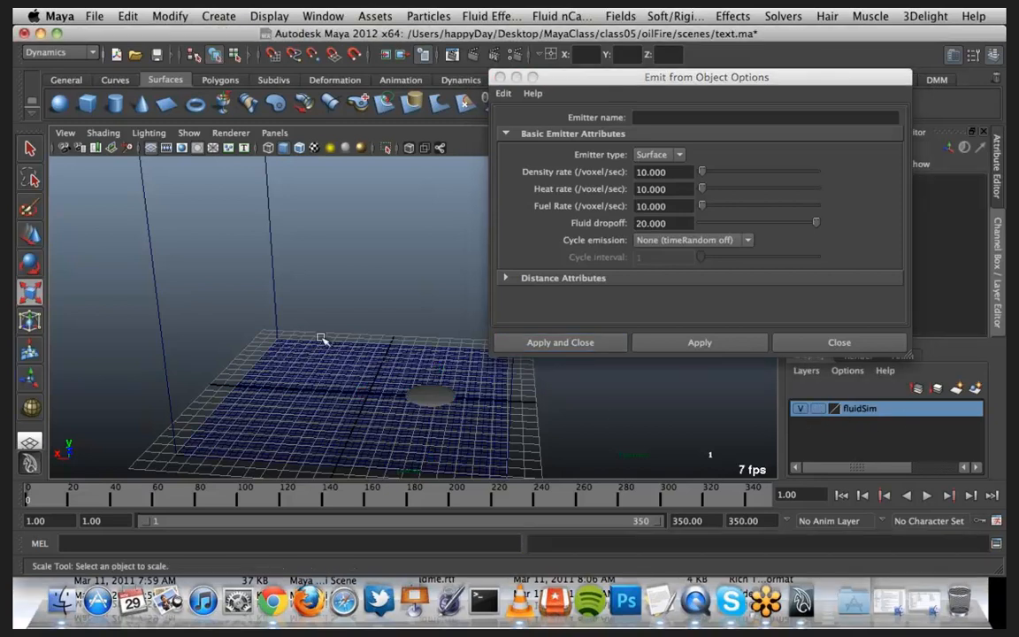
left_click_drag(257, 306, 443, 401)
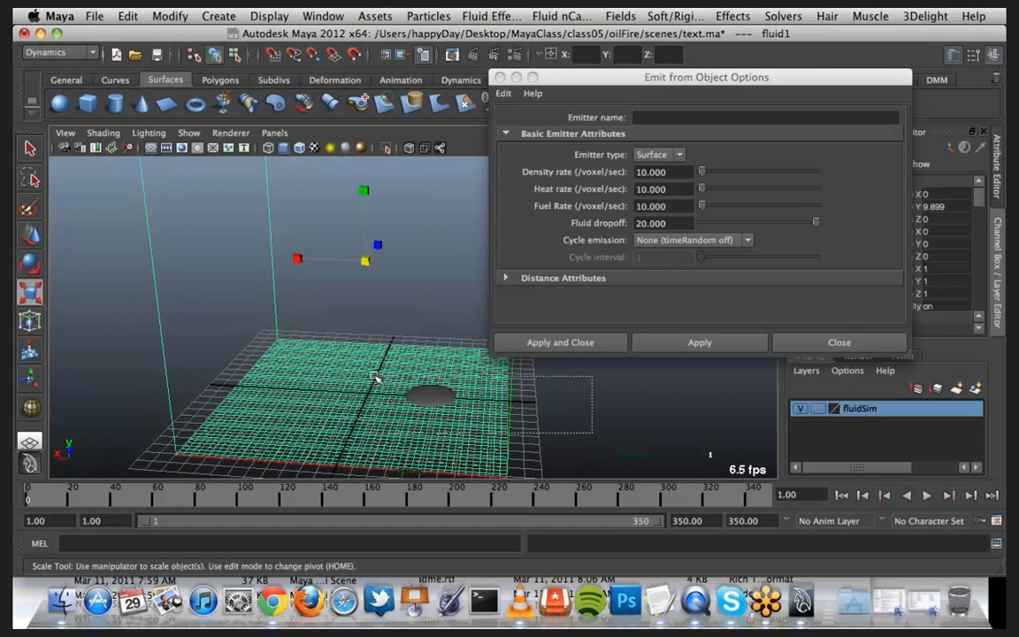
left_click(431, 395)
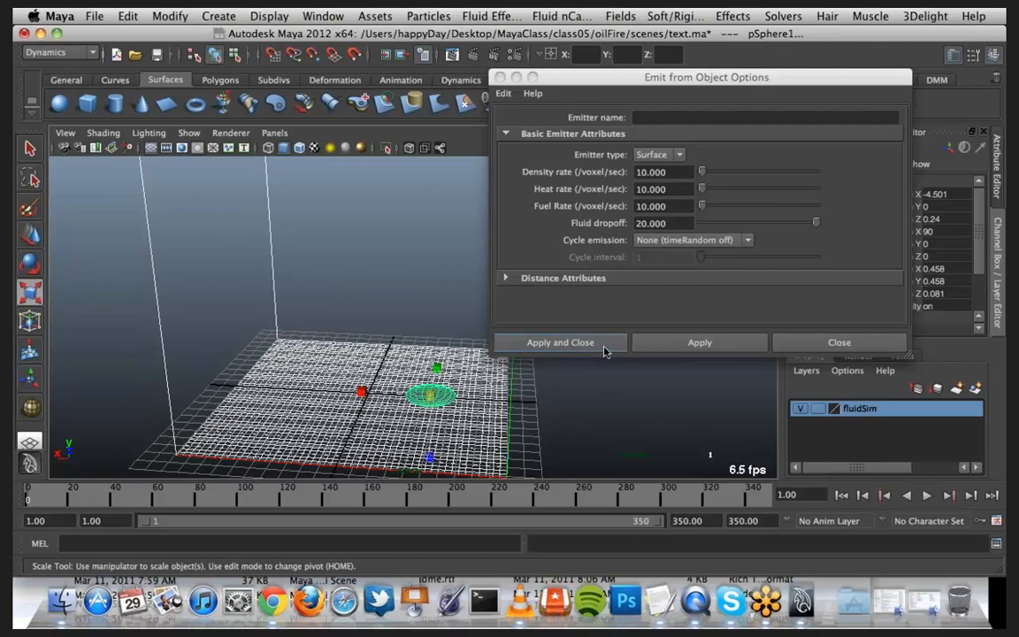
left_click(561, 342)
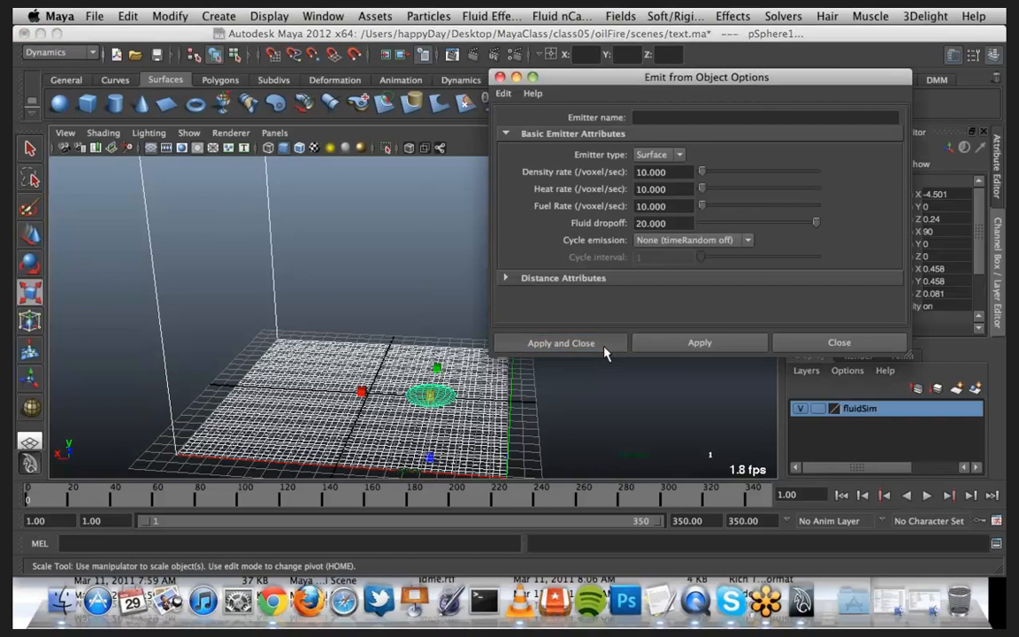
Step: Return the fluidSim layer to Reference display and select only the dome
left_click(819, 408)
left_click(820, 408)
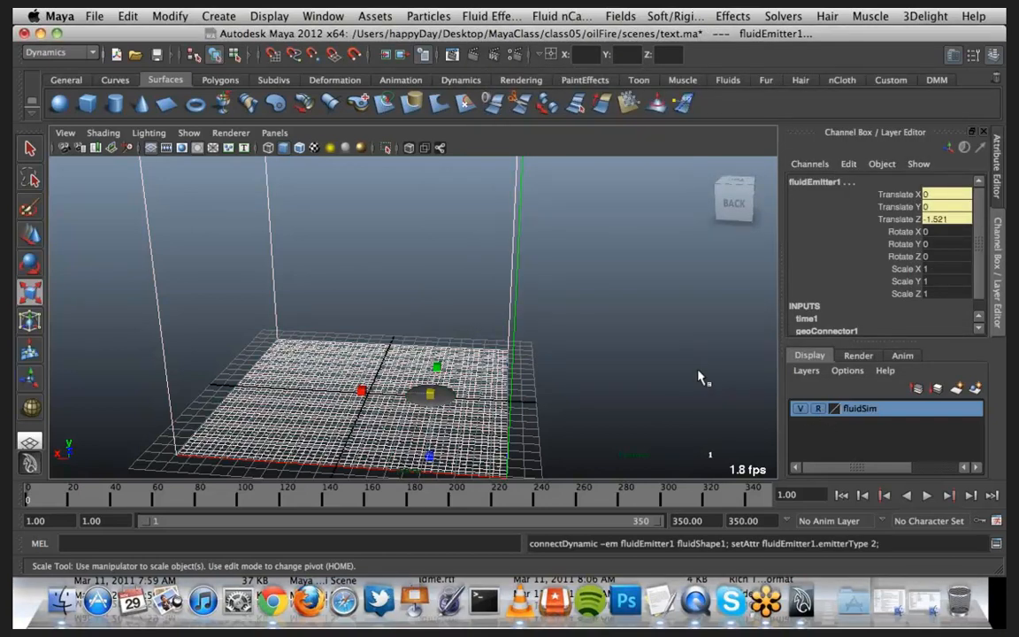
left_click(624, 370)
left_click(433, 401)
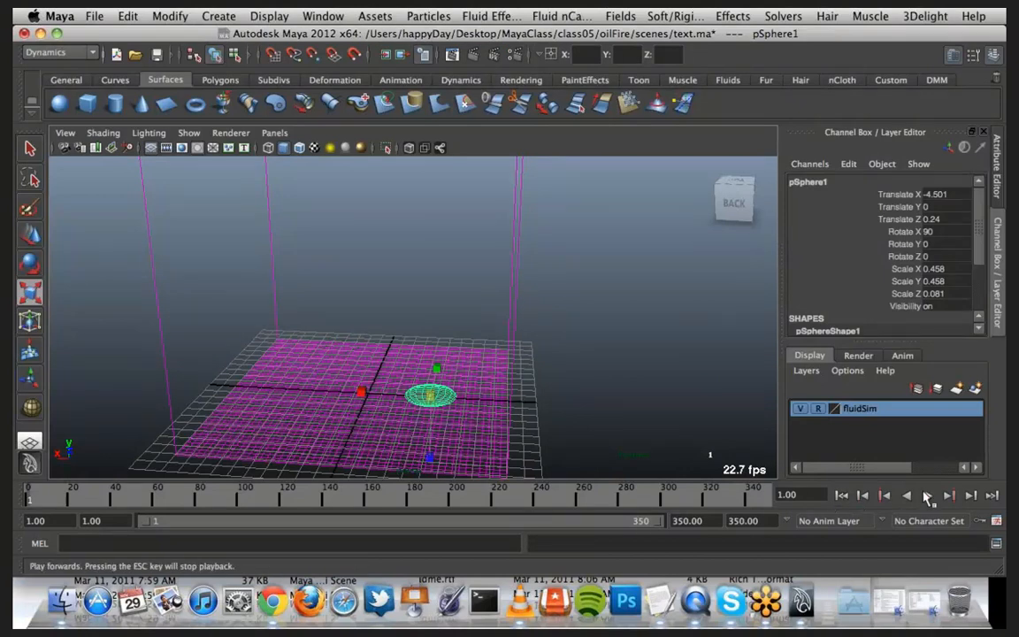
Step: Play the fluid simulation to check the smoke rising from the dome, stop it and return to the first frame
left_click(926, 497)
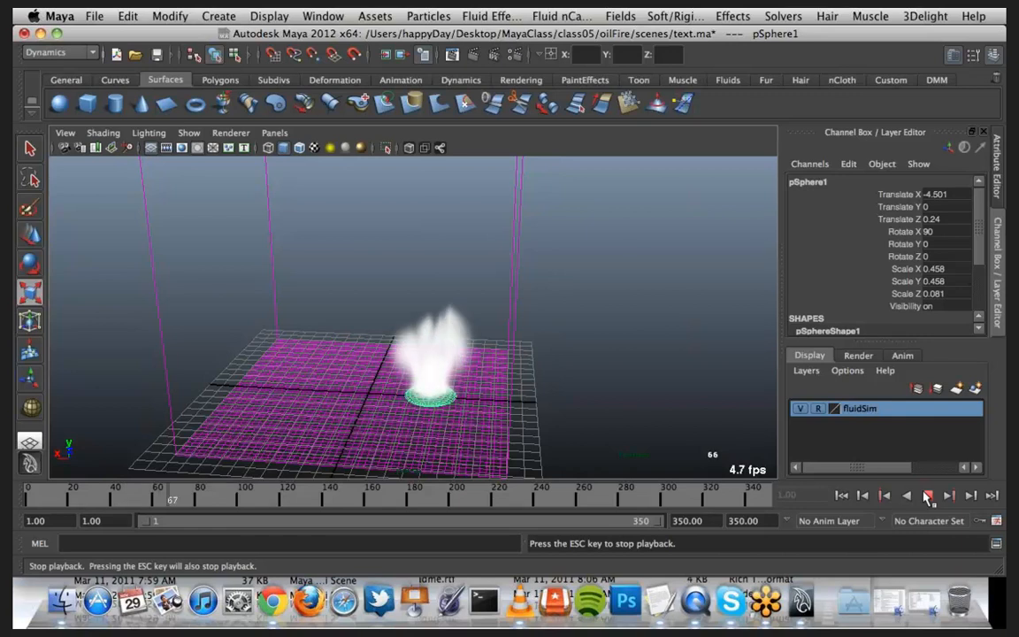
left_click(927, 496)
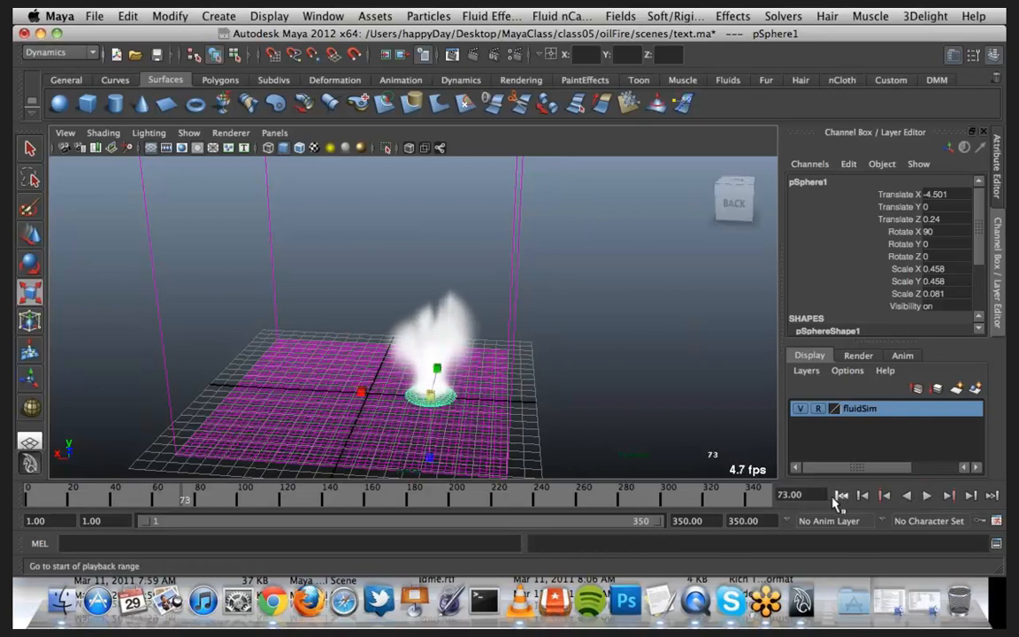
left_click(841, 496)
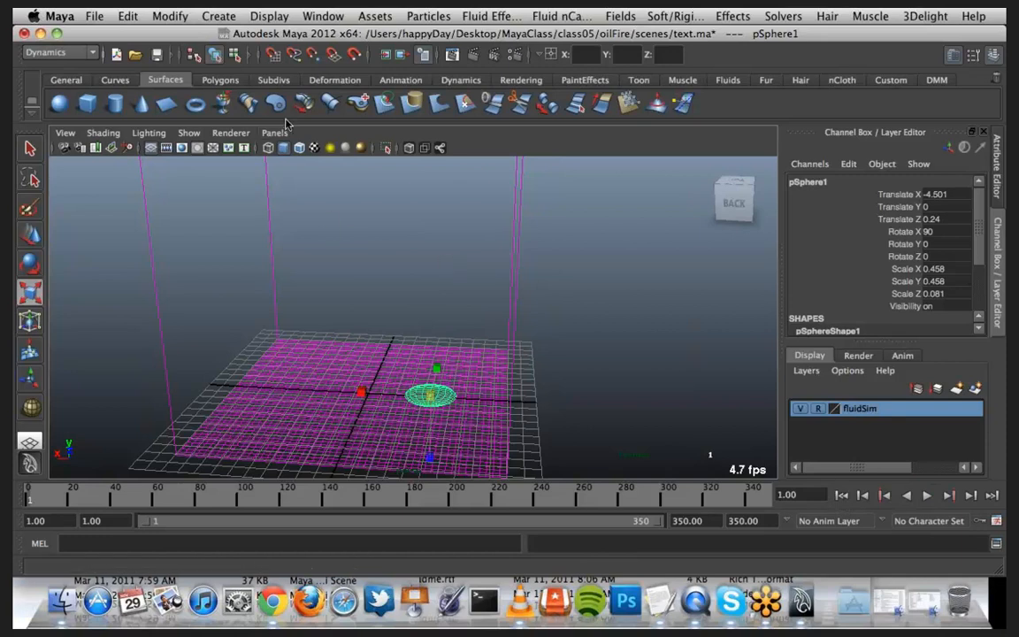
Step: Look through the dome's attributes for its fluid emitter and select the emitter under pSphere1 in the Outliner
scroll(840, 257, "down", 5)
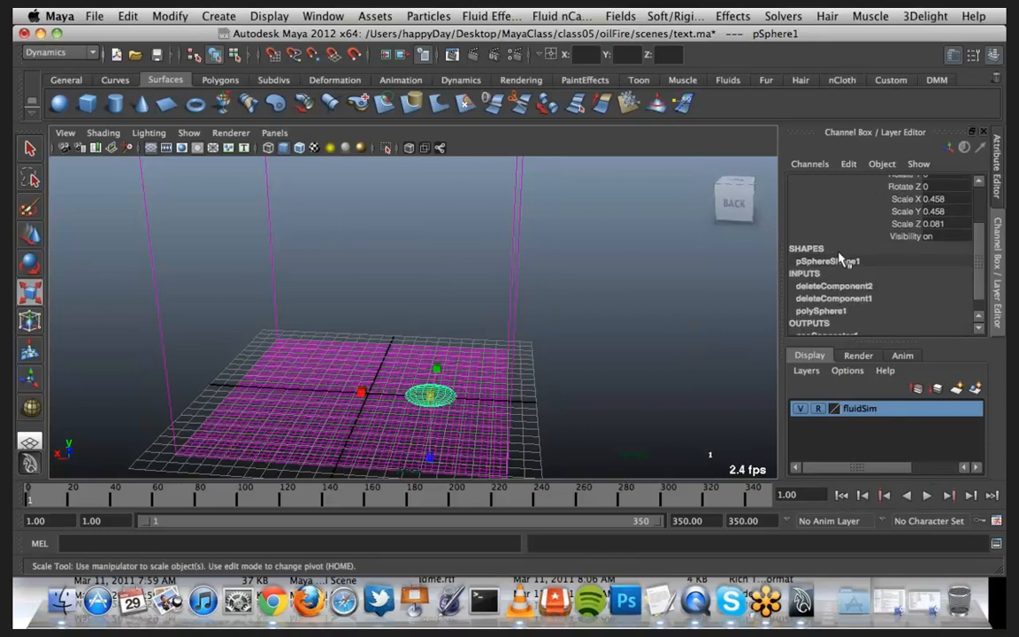
left_click(998, 181)
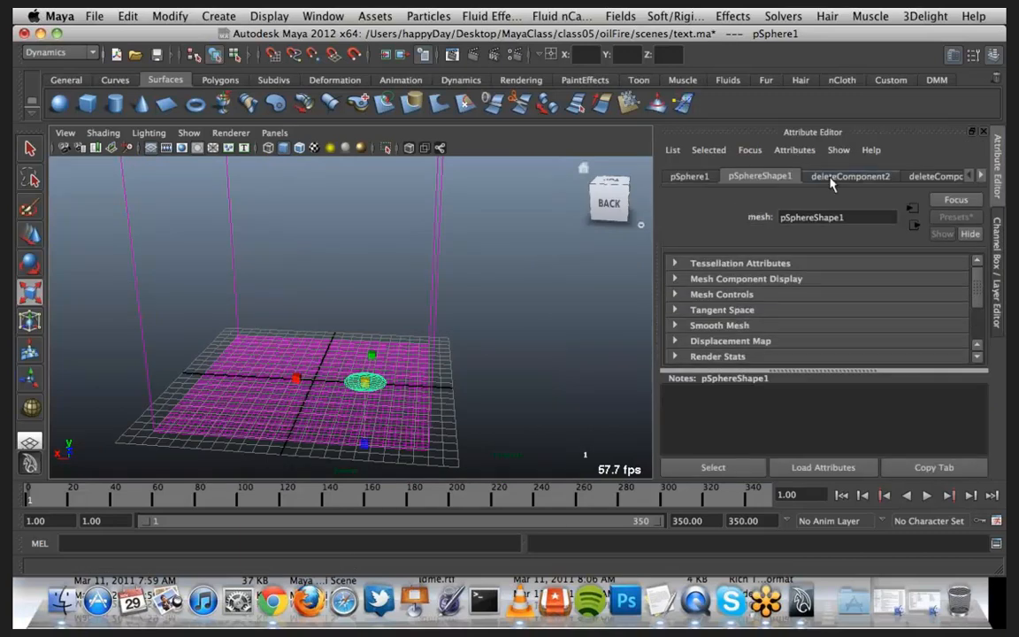
left_click(982, 176)
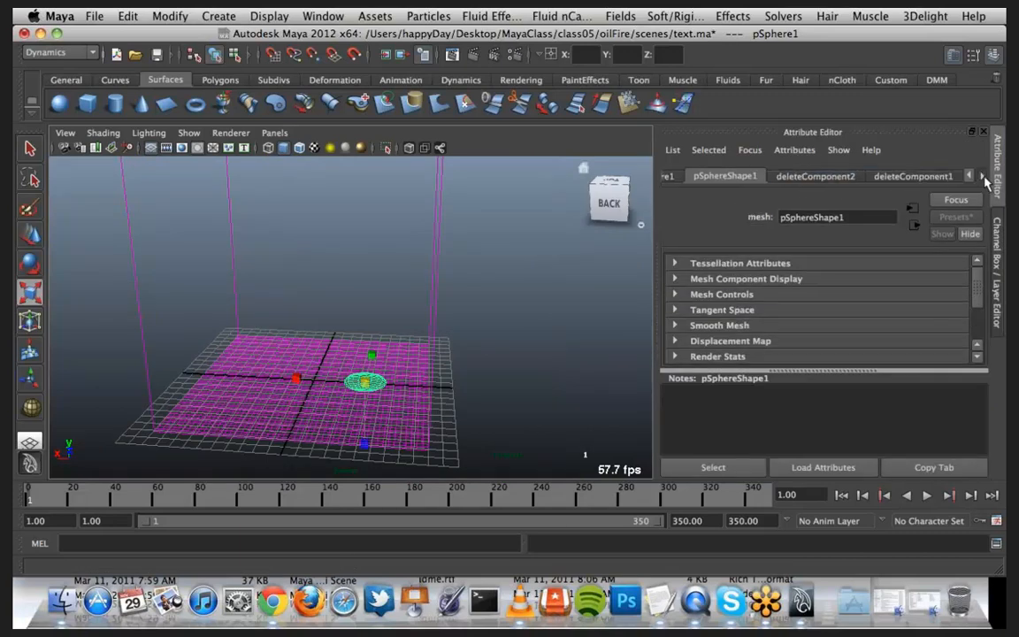
left_click(981, 177)
left_click(981, 177)
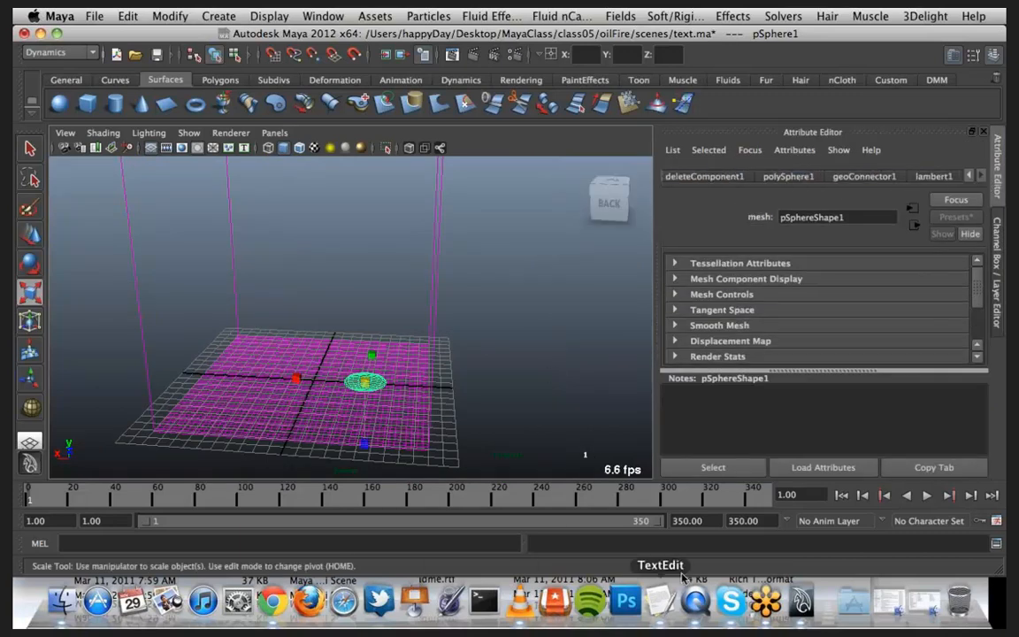
left_click(322, 16)
left_click(332, 138)
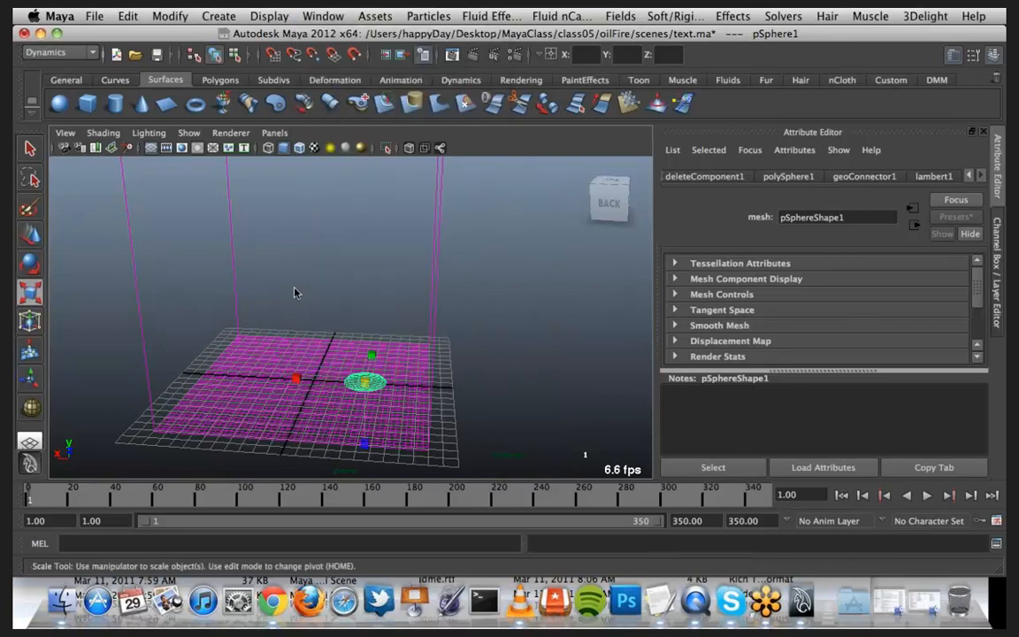
left_click_drag(792, 68, 160, 42)
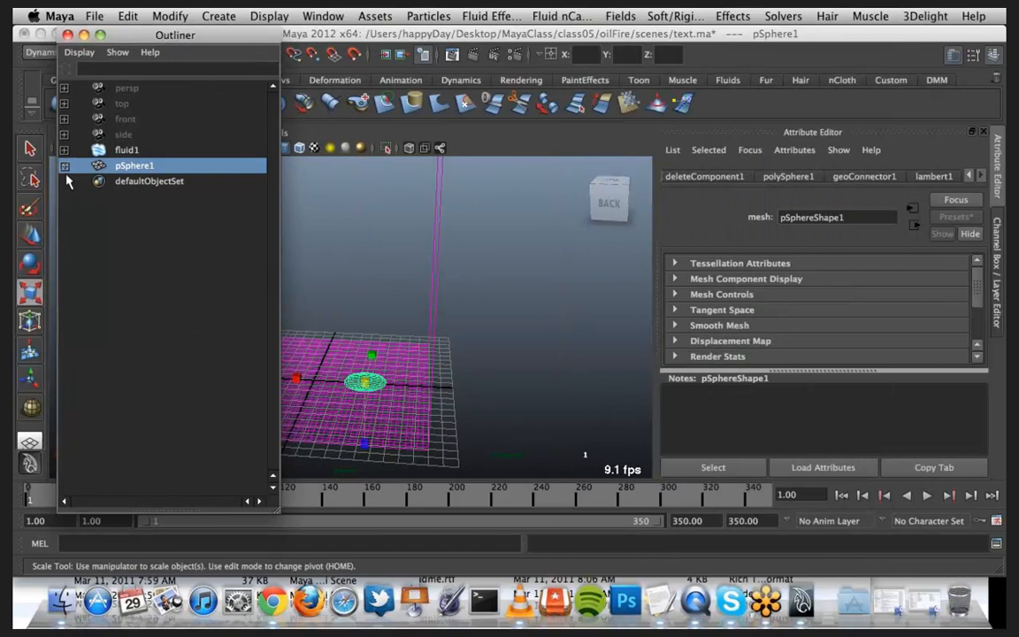
left_click(63, 166)
left_click(165, 198)
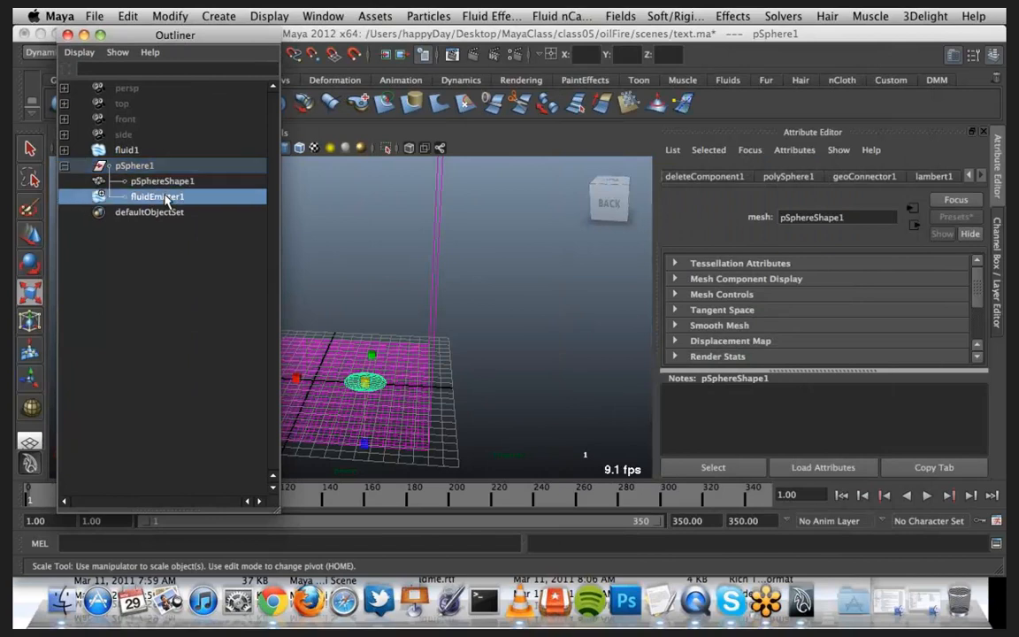
Step: Set the dome emitter's Density/Voxel/Sec to 25
scroll(856, 331, "down", 5)
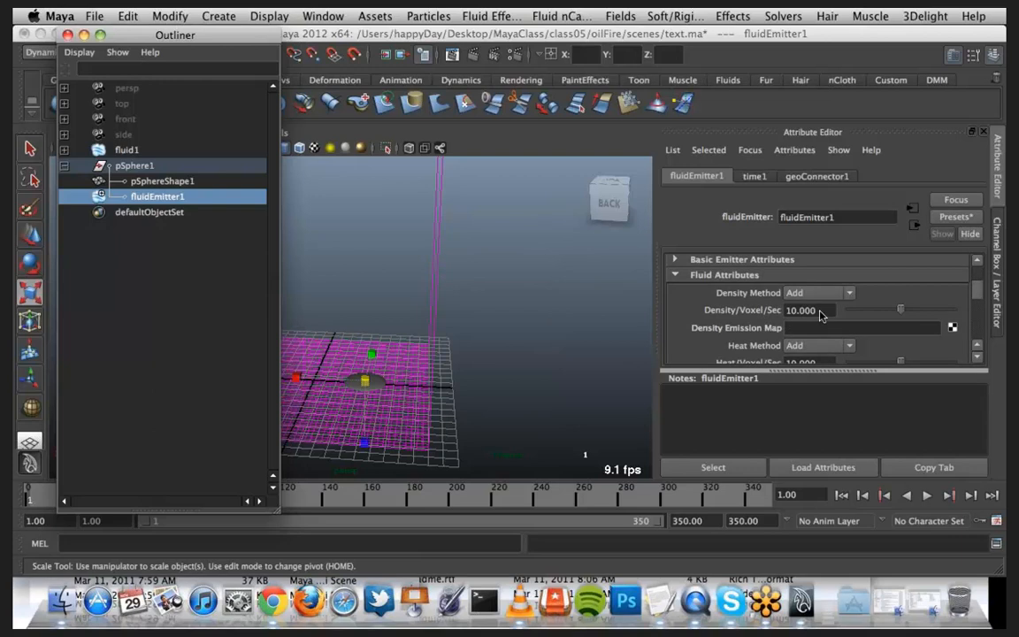
left_click_drag(821, 311, 770, 316)
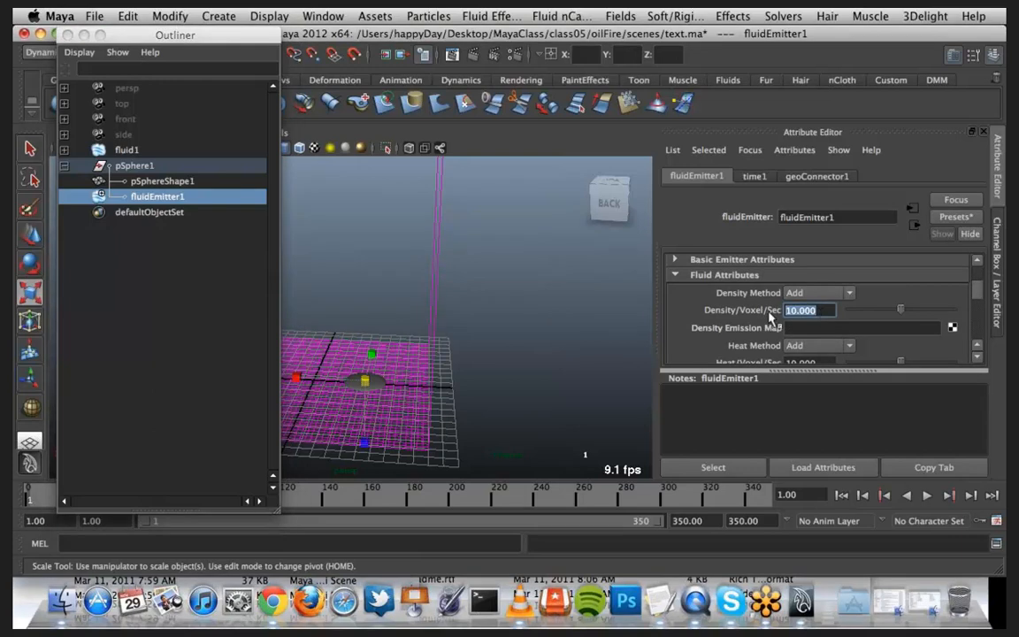
type("25")
key("Return")
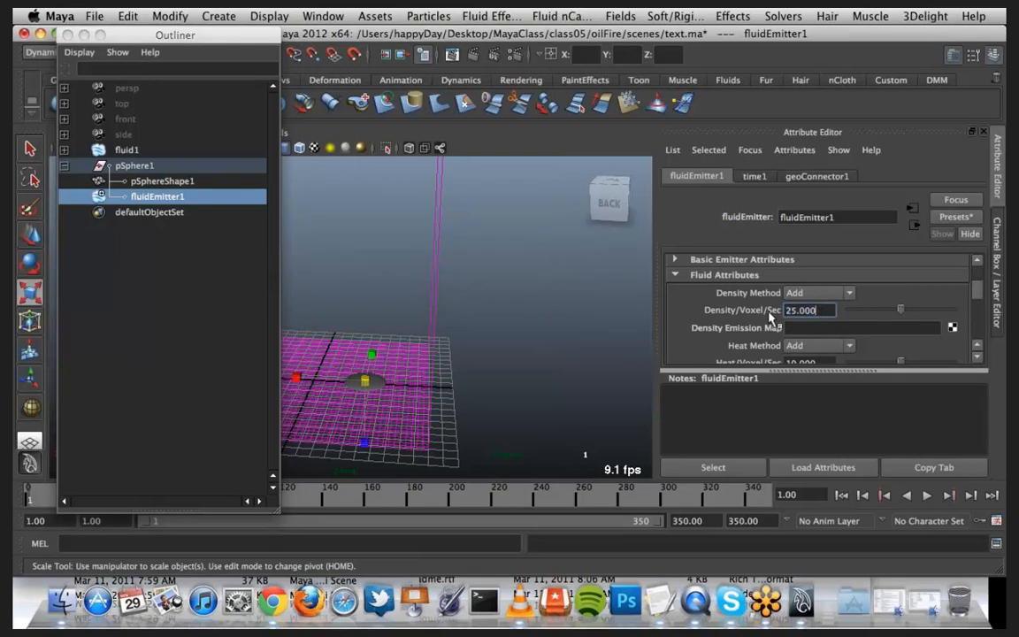
Step: Put the Outliner away, play the simulation to check the denser smoke, and return to the first frame
left_click(85, 35)
left_click(926, 496)
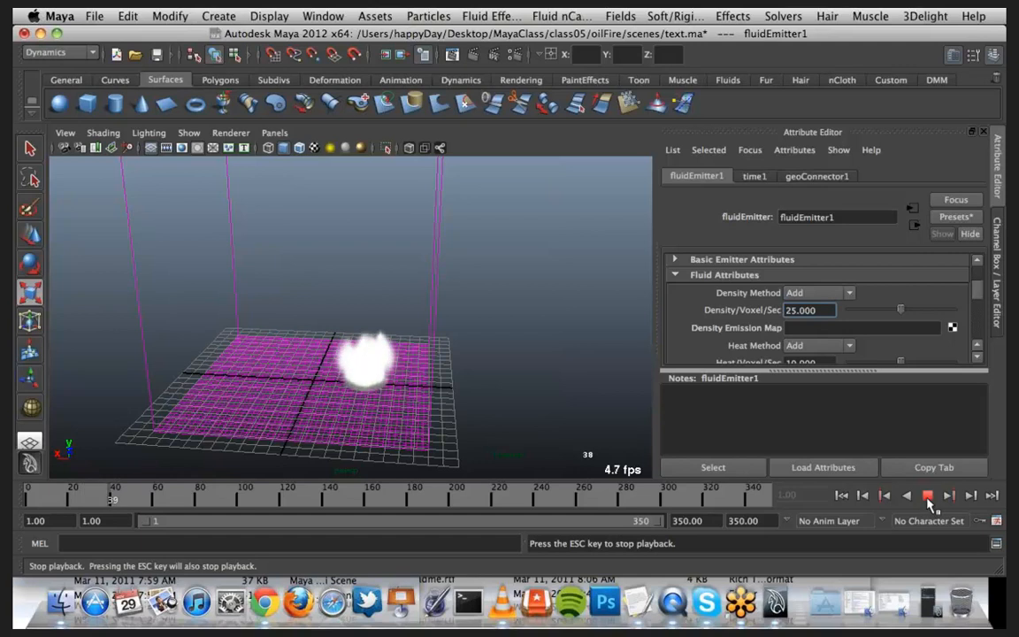
left_click(928, 497)
left_click(842, 496)
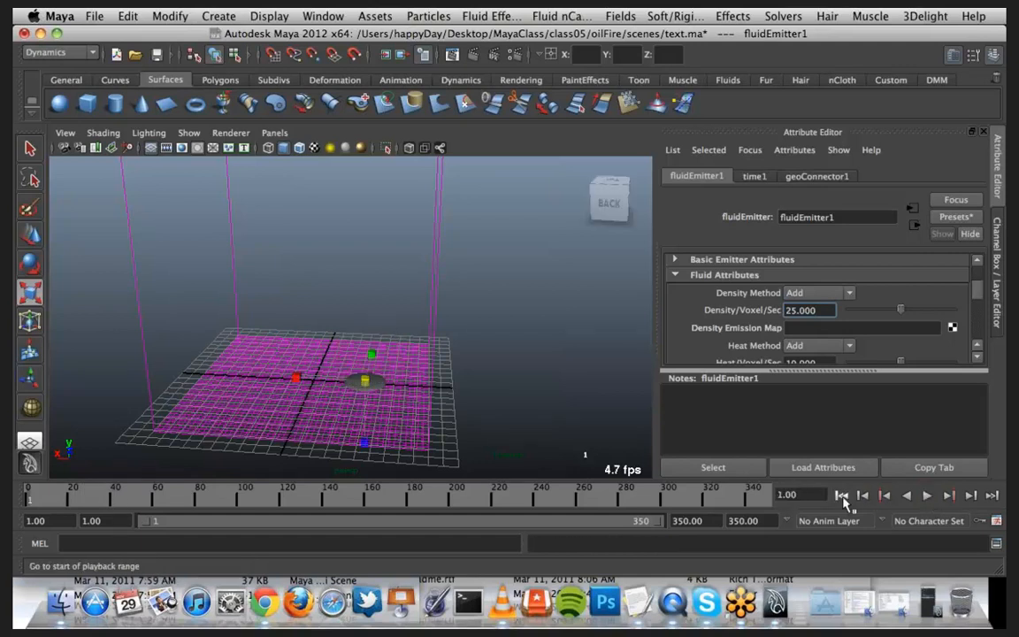
Step: Select the dome, examine the emitter type and rates in the Emit from Object options, and close them without applying
key("r")
left_click(416, 364)
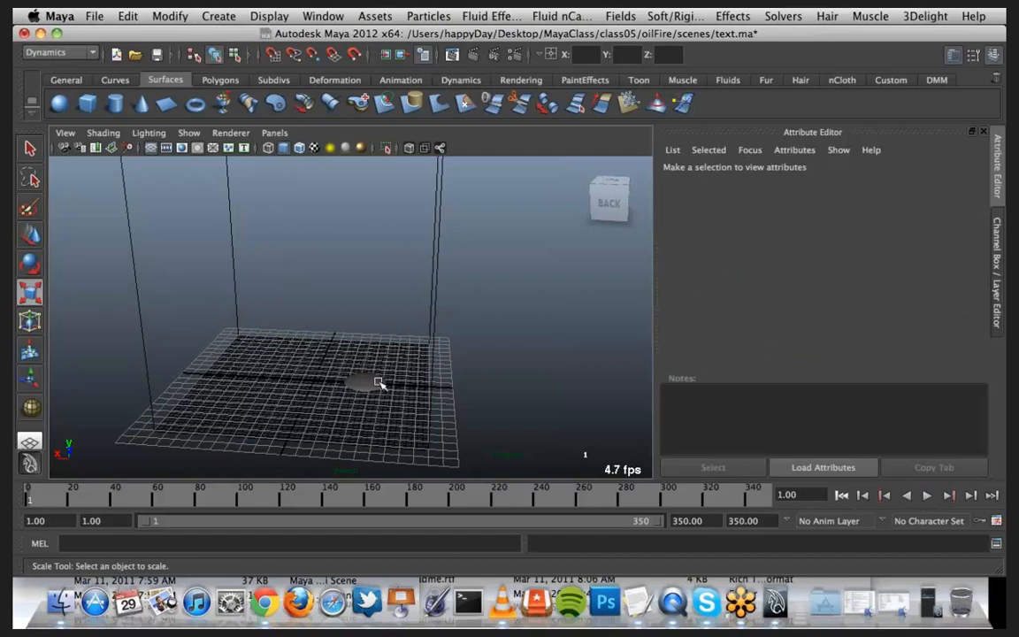
left_click(375, 380)
left_click(492, 16)
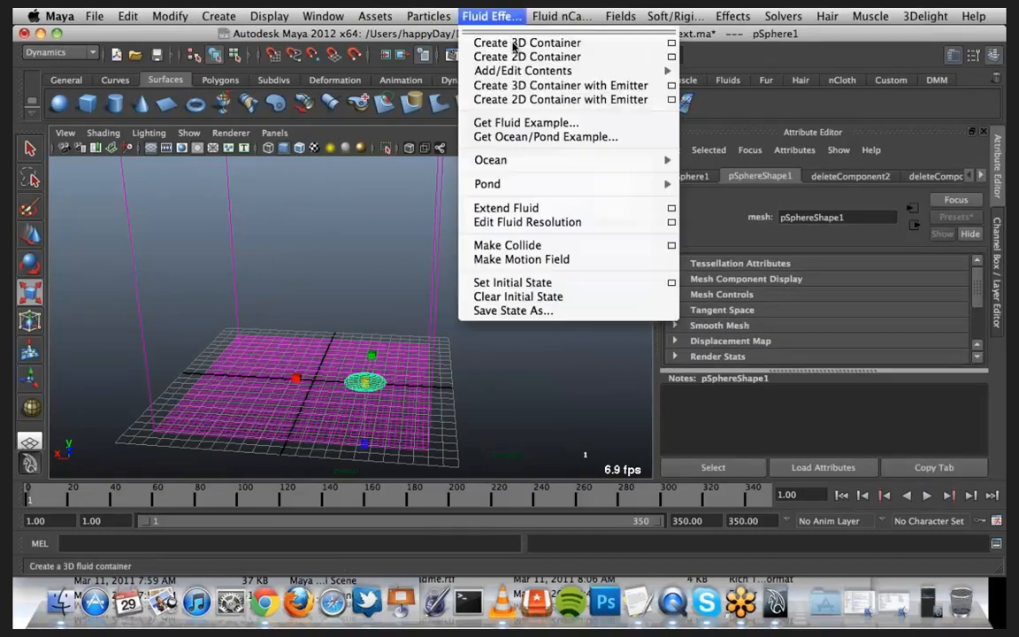
mouse_move(566, 71)
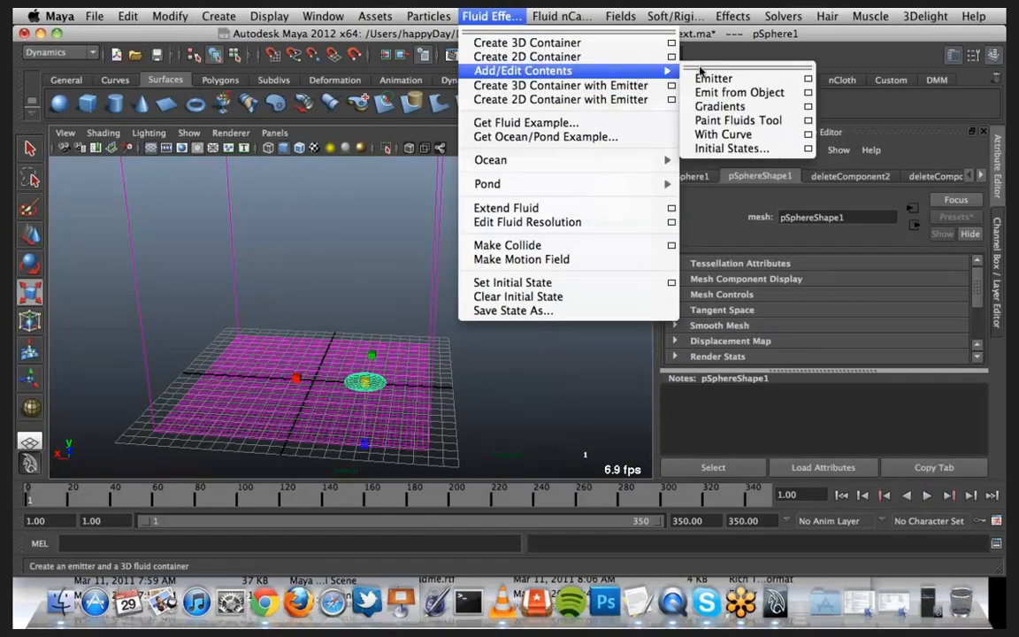
left_click(809, 93)
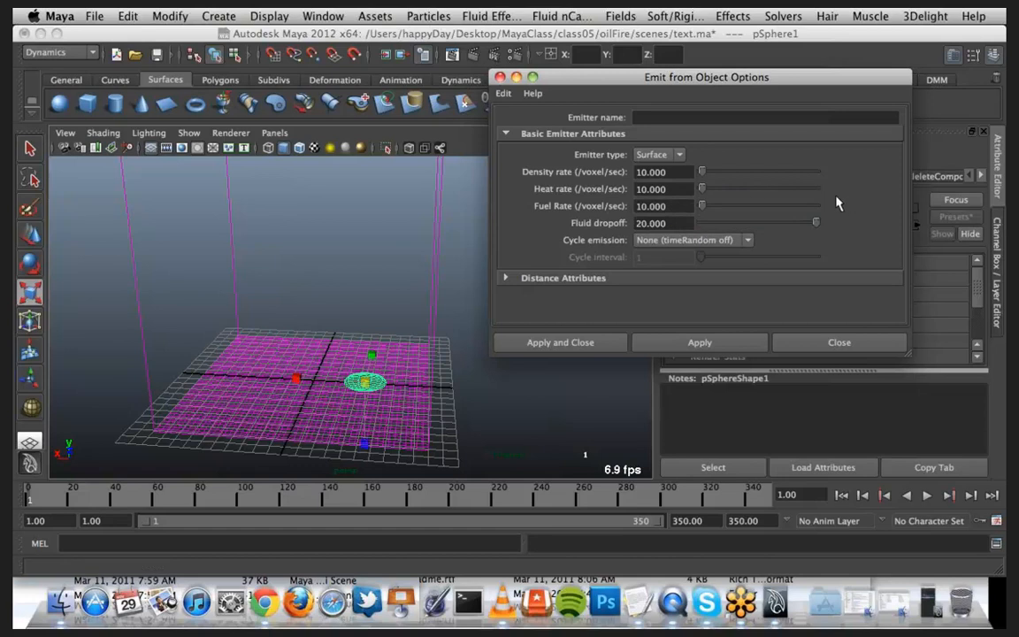
left_click(679, 156)
left_click(730, 152)
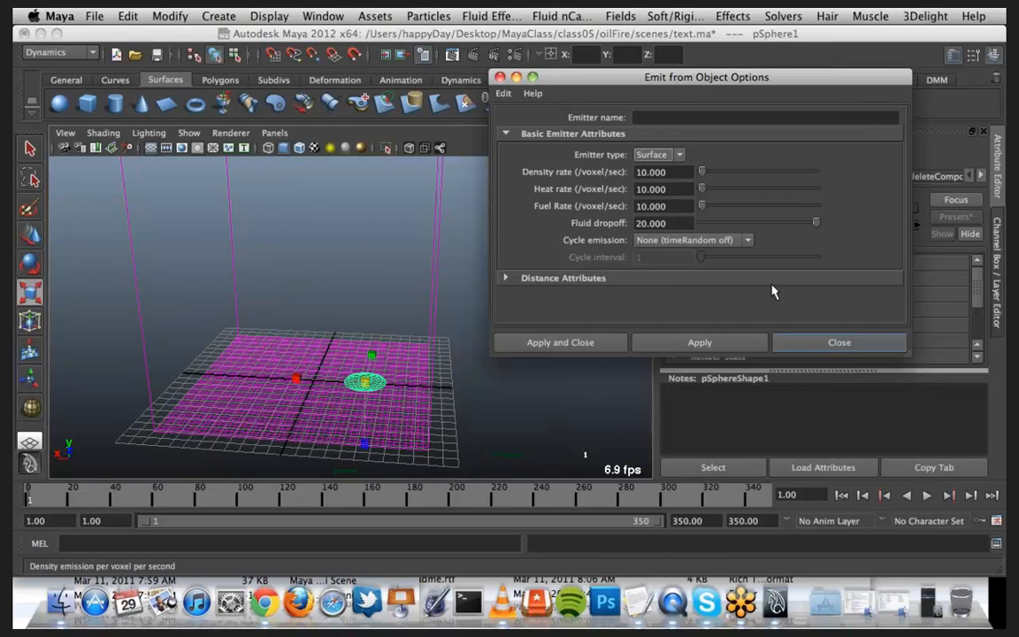
left_click(499, 78)
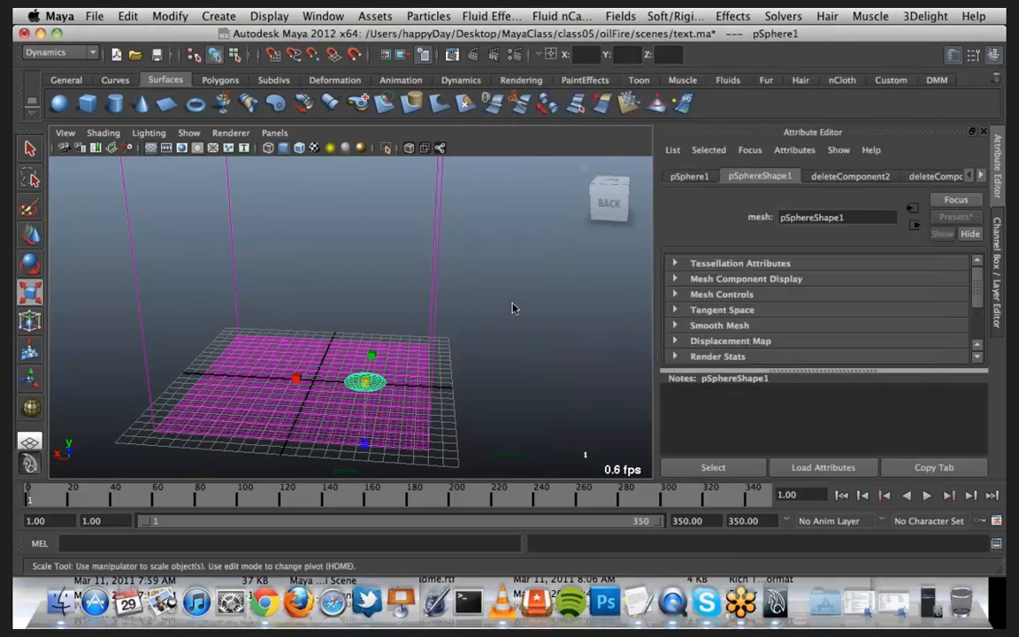
Step: Make the fluidSim layer selectable and try to add an Air field with the emitter, dome and fluid container selected together
left_click_drag(469, 359, 448, 366, "alt")
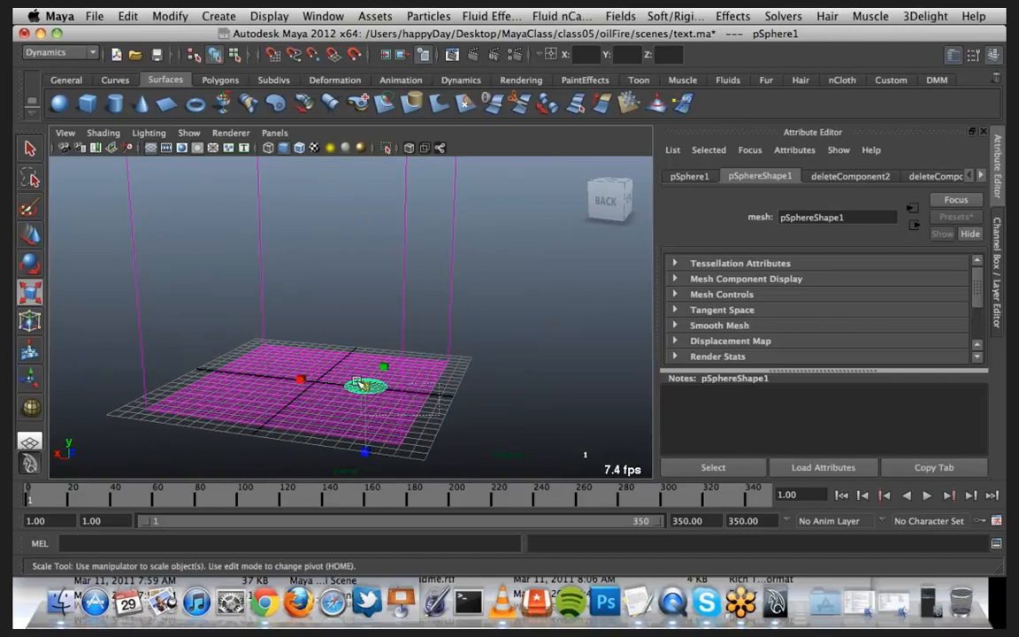
left_click_drag(318, 338, 394, 403)
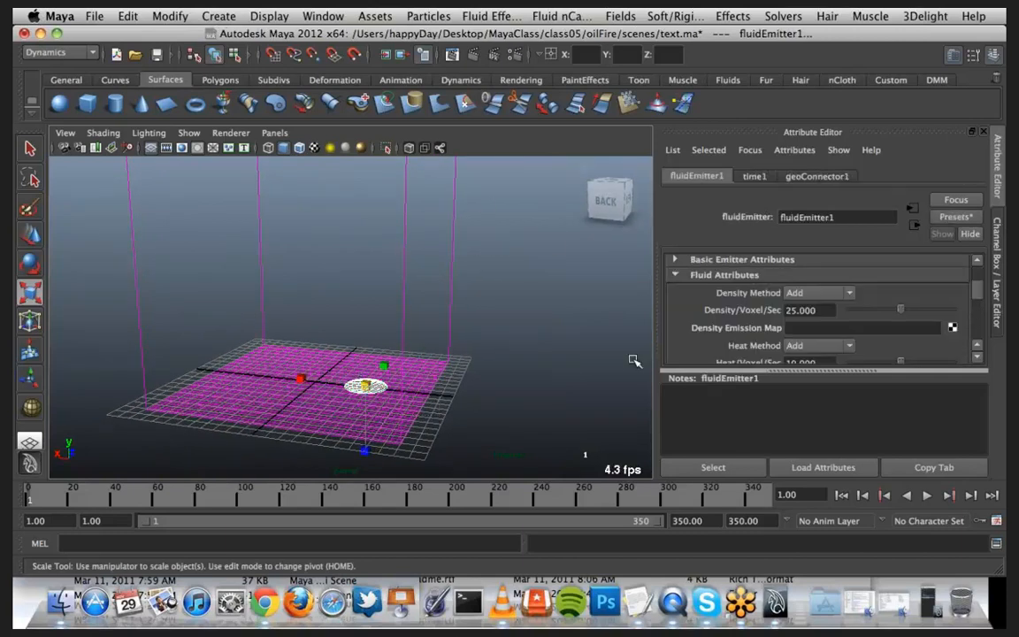
left_click(997, 275)
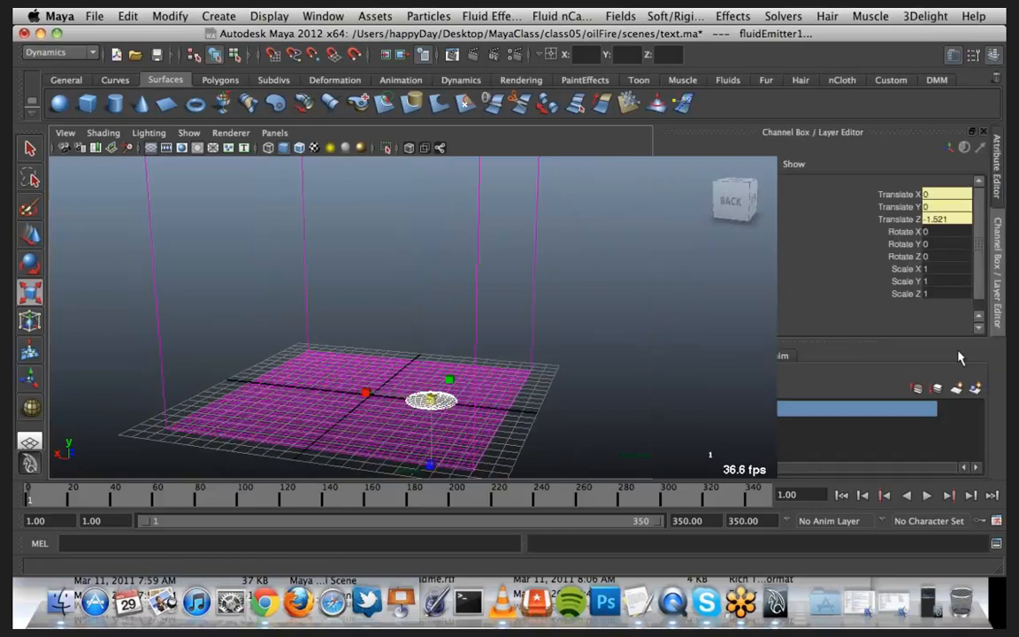
left_click_drag(573, 422, 495, 445)
left_click_drag(406, 399, 329, 334)
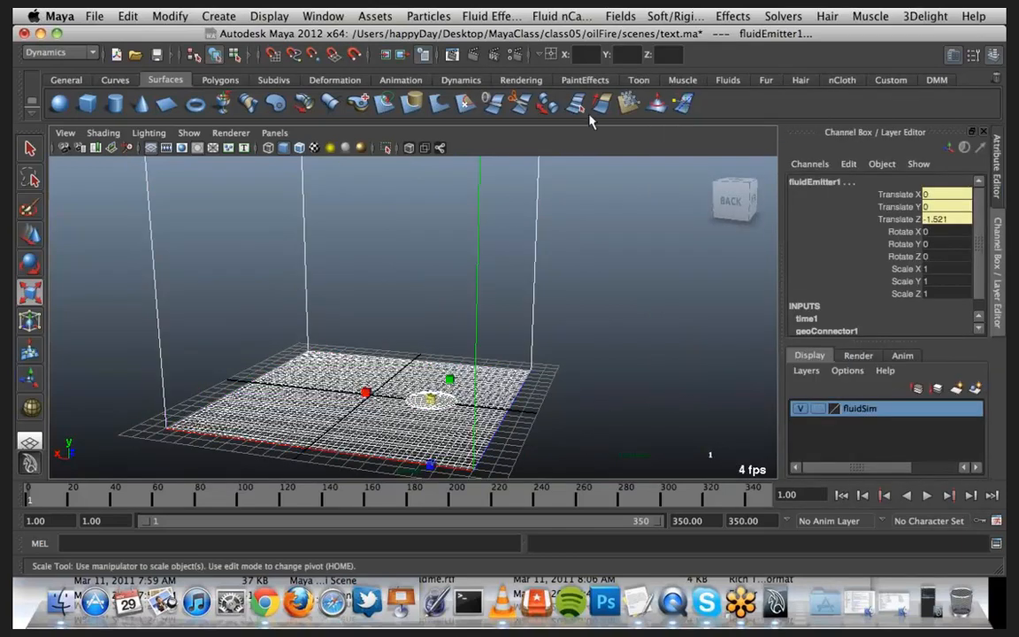
left_click(618, 16)
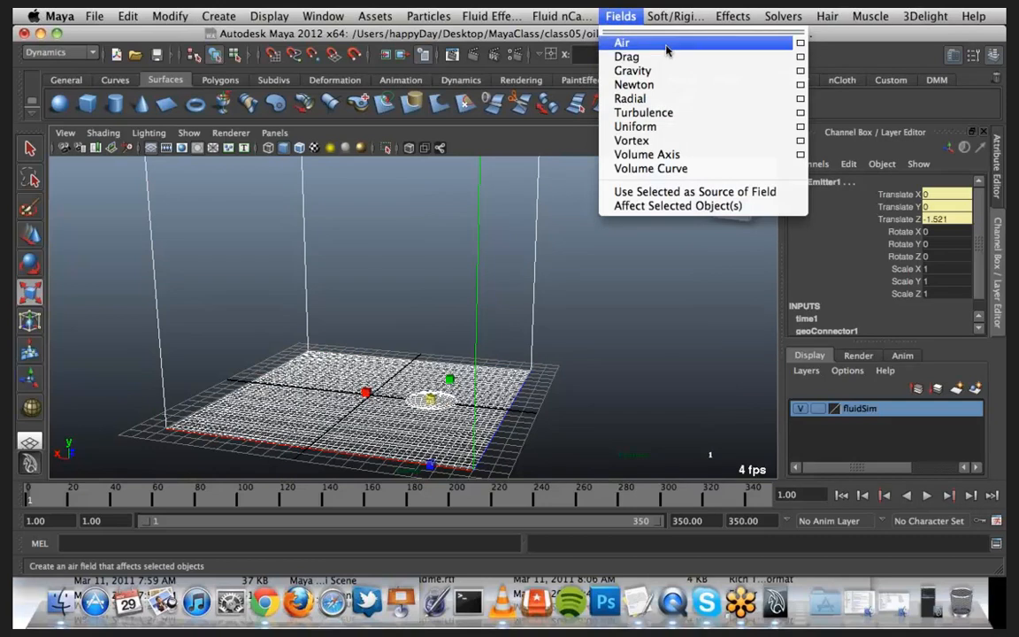
left_click(699, 44)
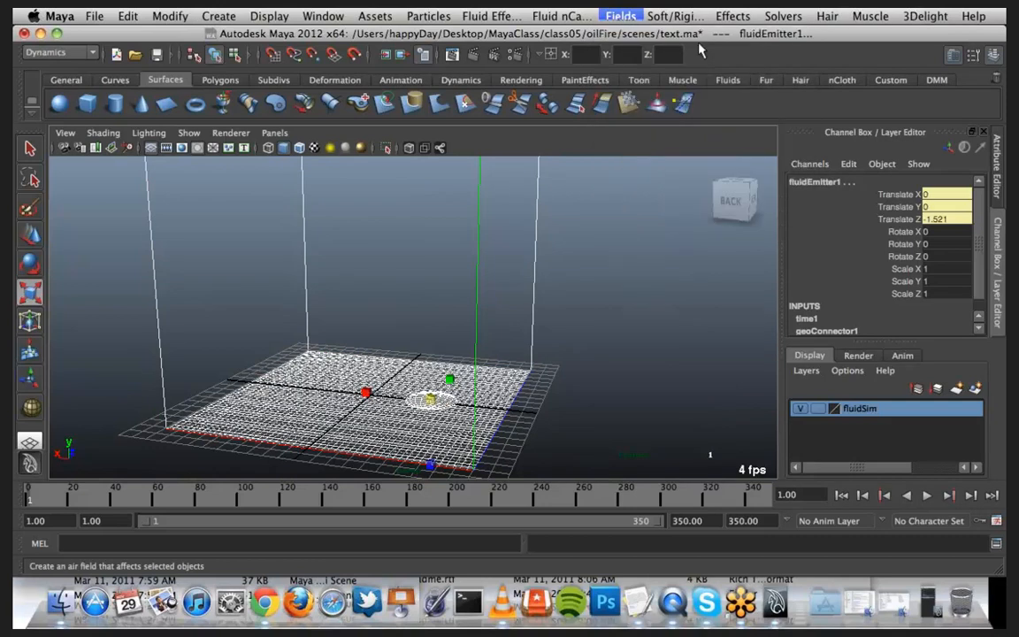
Step: Clear the selection, select only the fluid container and add an Air field to it
left_click(629, 410)
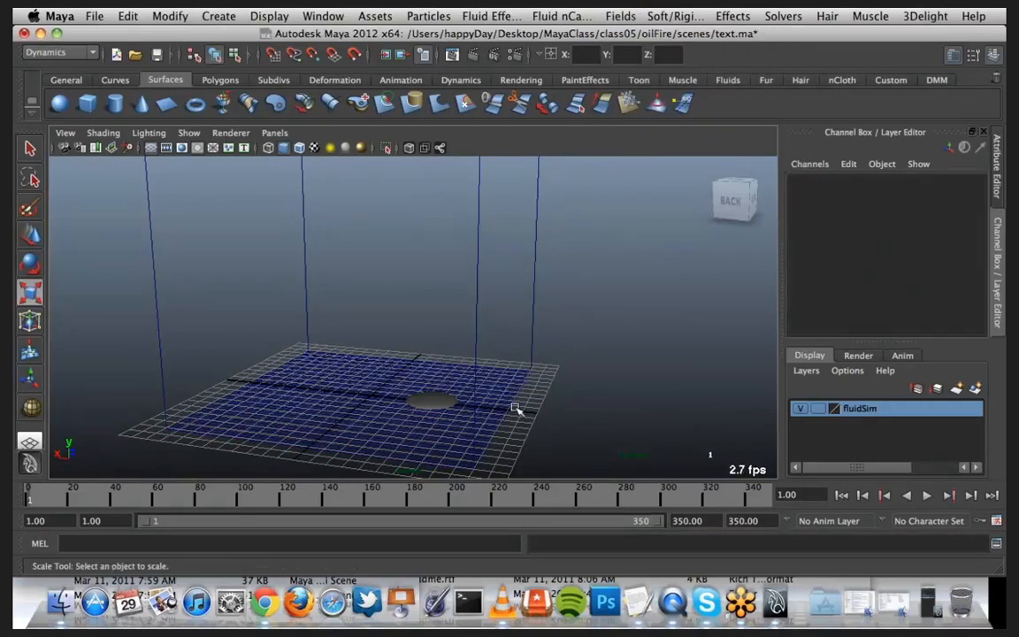
left_click(434, 405)
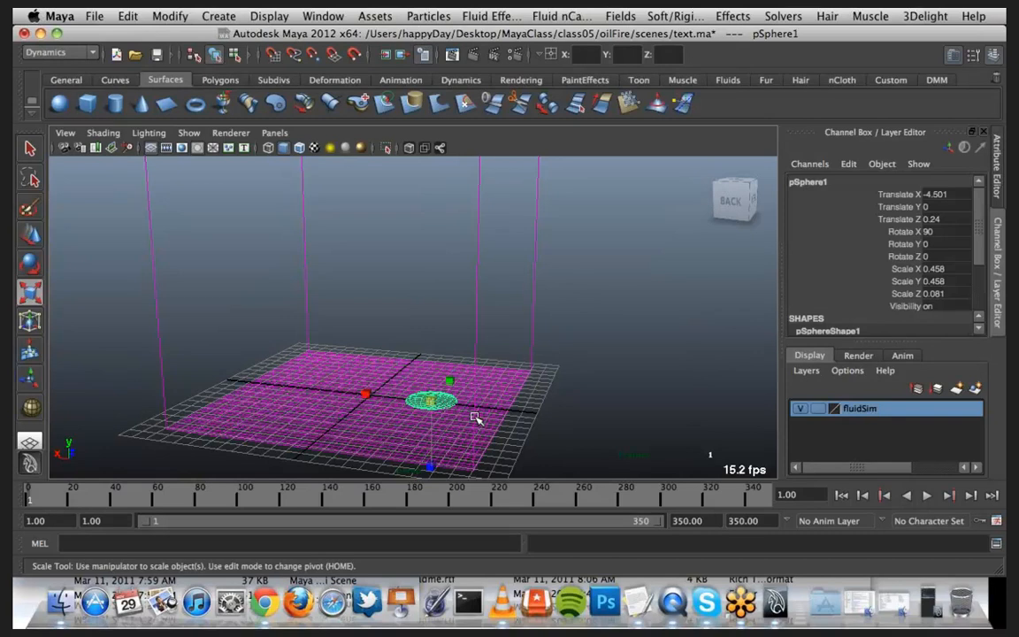
left_click(476, 418)
left_click(622, 16)
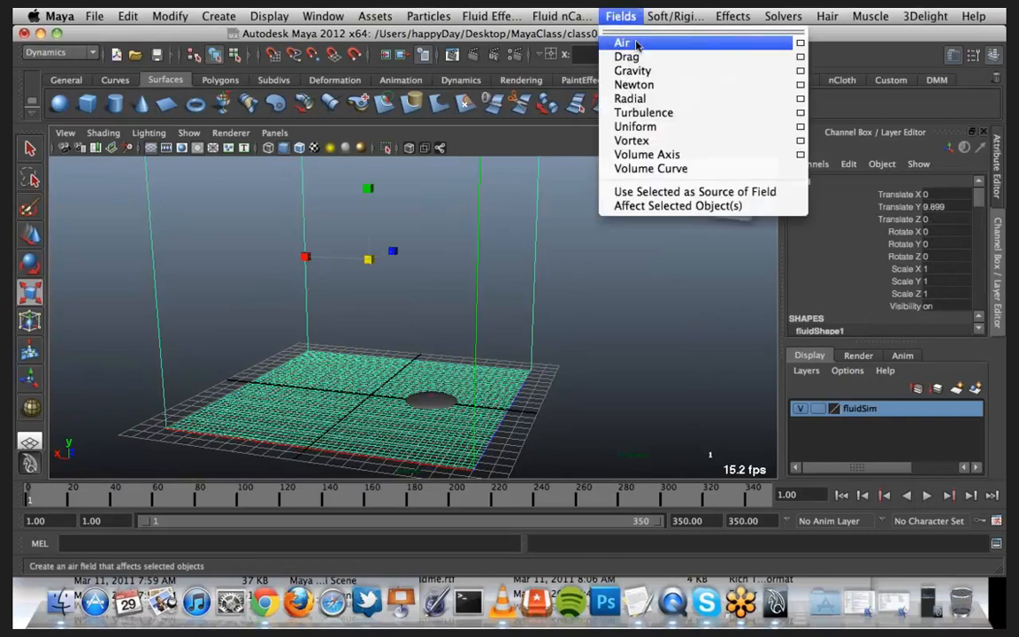
left_click(635, 43)
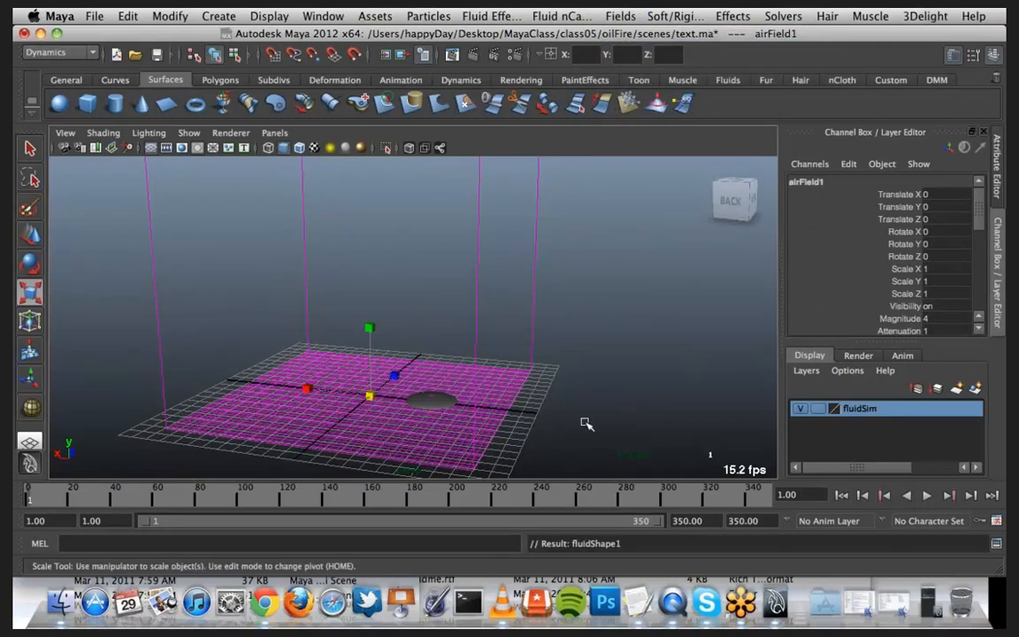
left_click(558, 362)
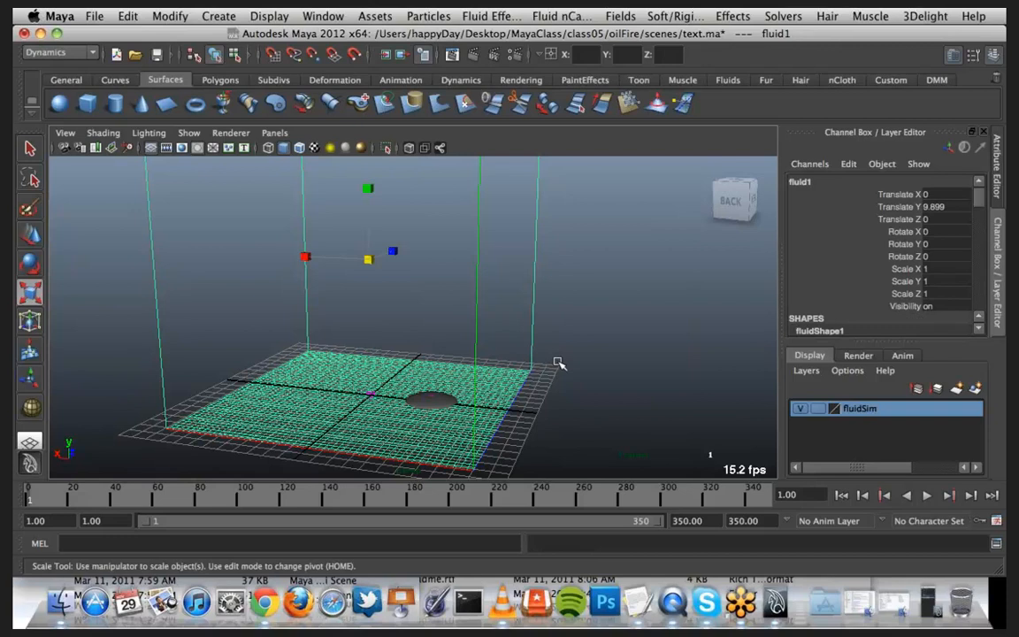
left_click(621, 16)
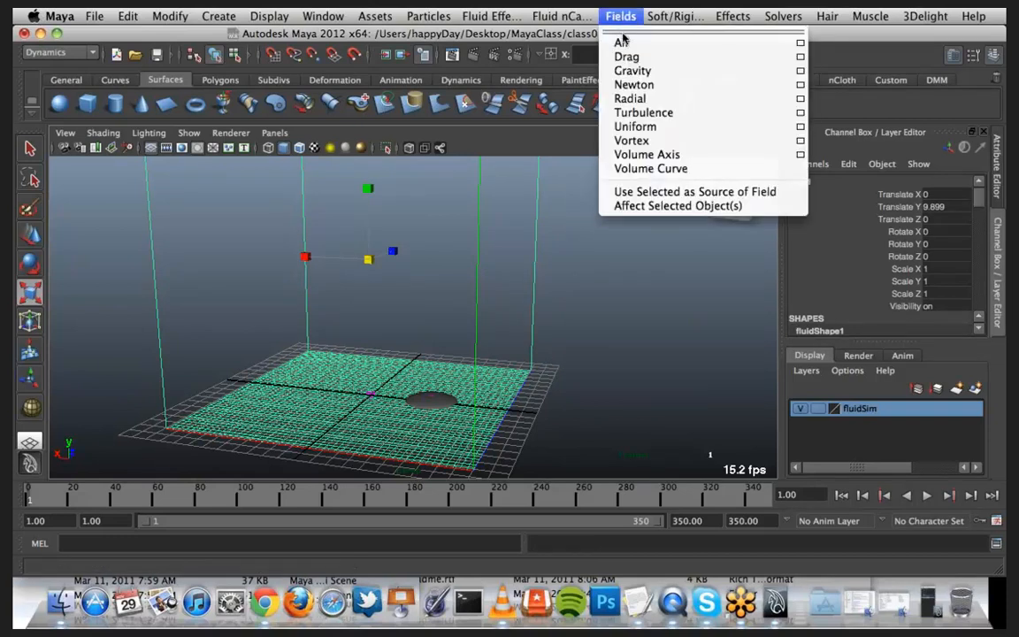
left_click(495, 370)
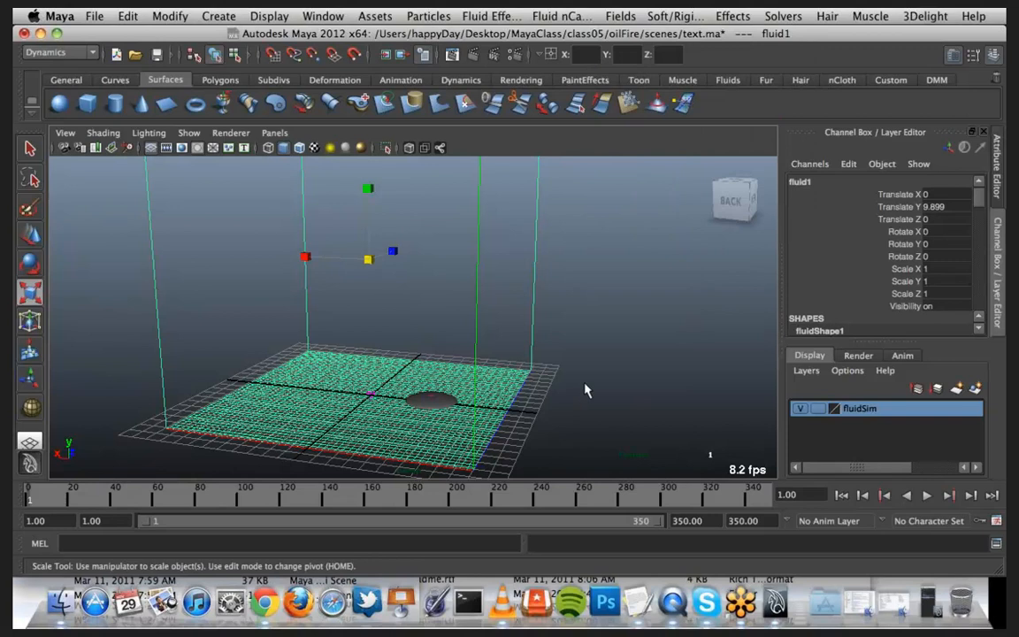
Step: Select the air field through the Outliner, put the Outliner away and move the field to about X -11.88, Y 8.36
left_click(322, 16)
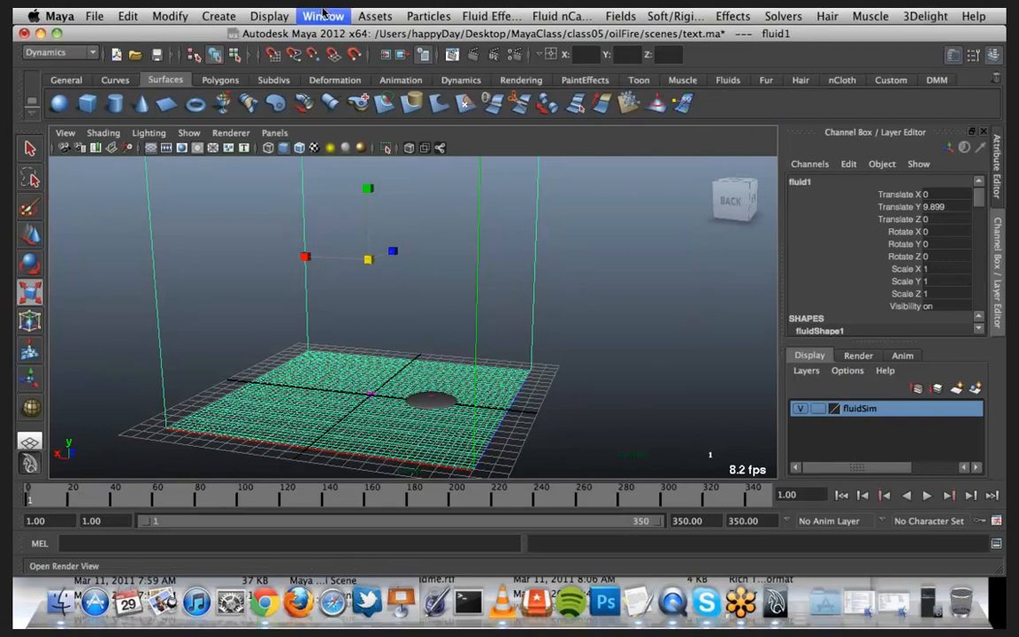
left_click(361, 139)
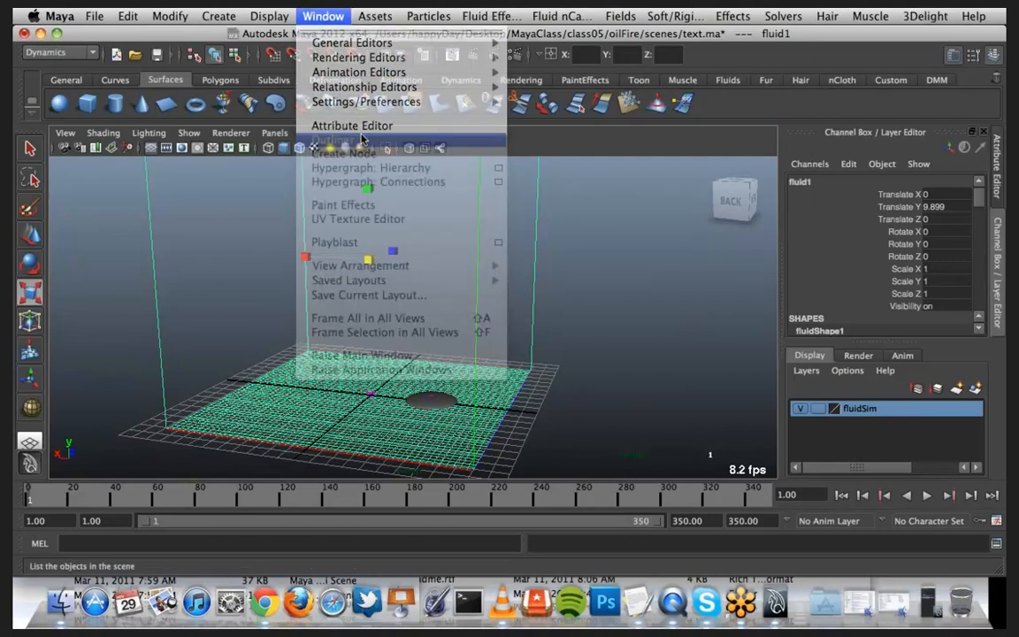
left_click(162, 212)
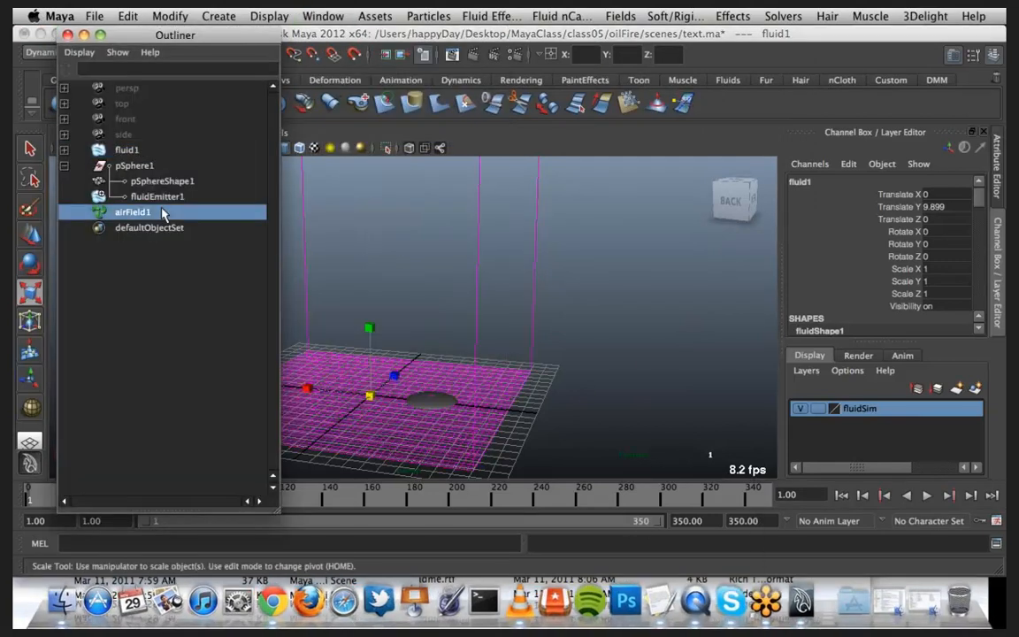
left_click(84, 34)
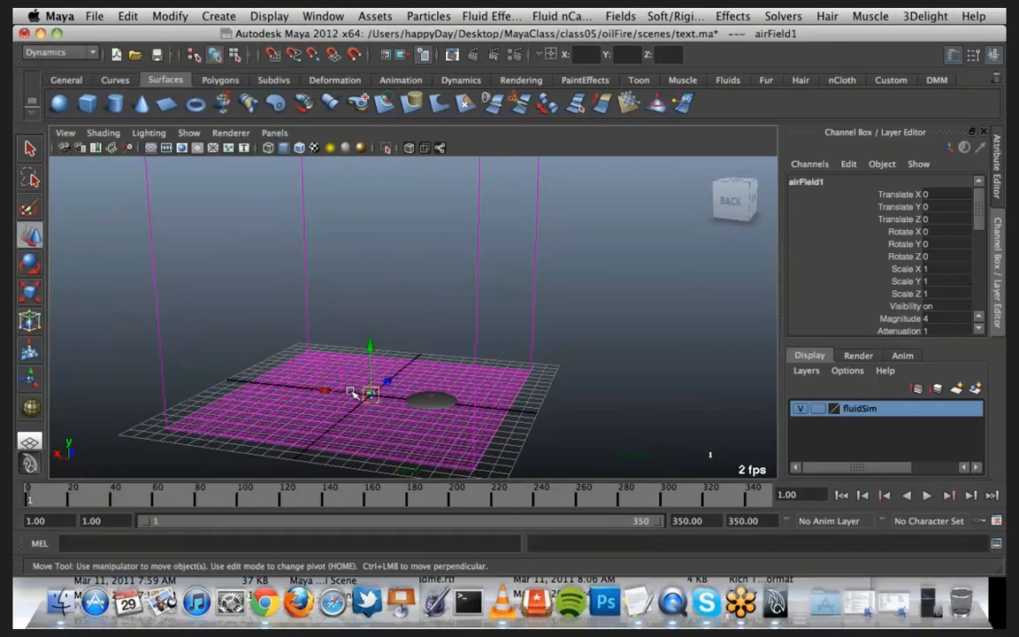
left_click_drag(326, 392, 537, 237)
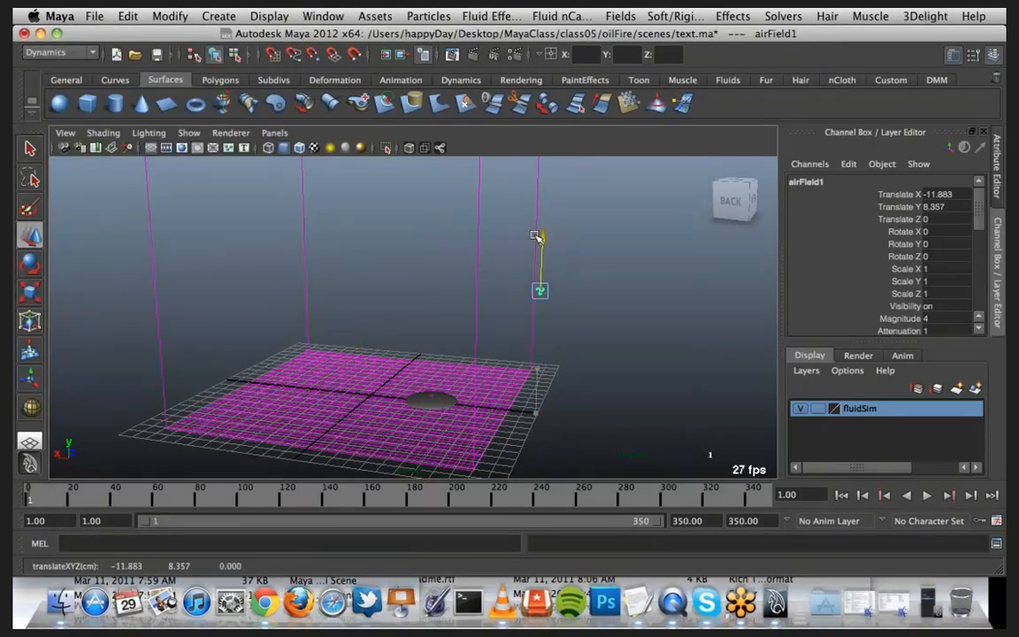
Step: Show the air field's attributes, enlarge the attribute area and set the field's Magnitude to 10
left_click(997, 161)
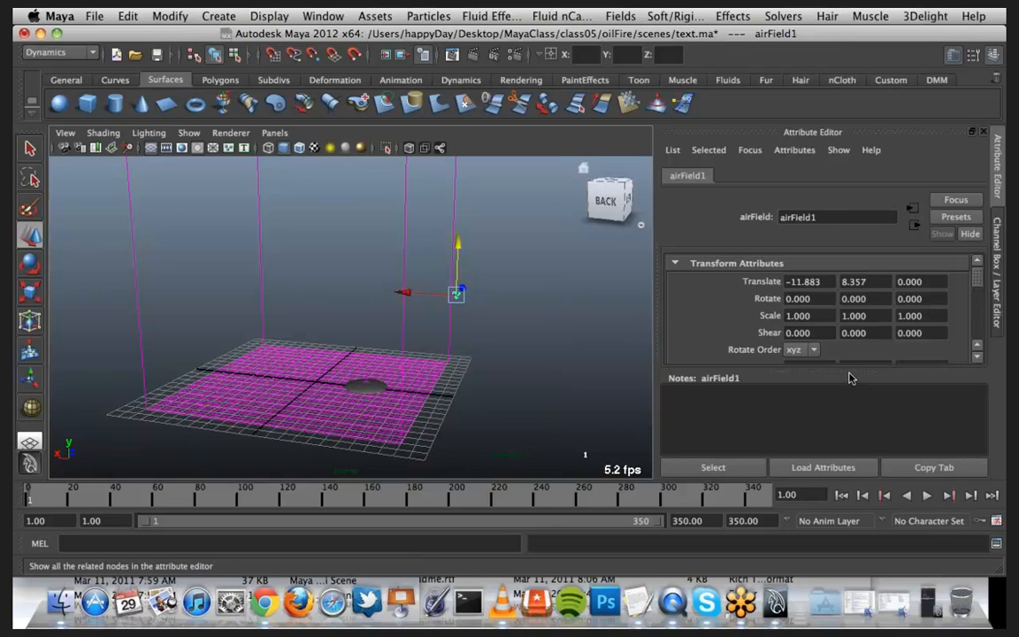
left_click_drag(846, 371, 853, 450)
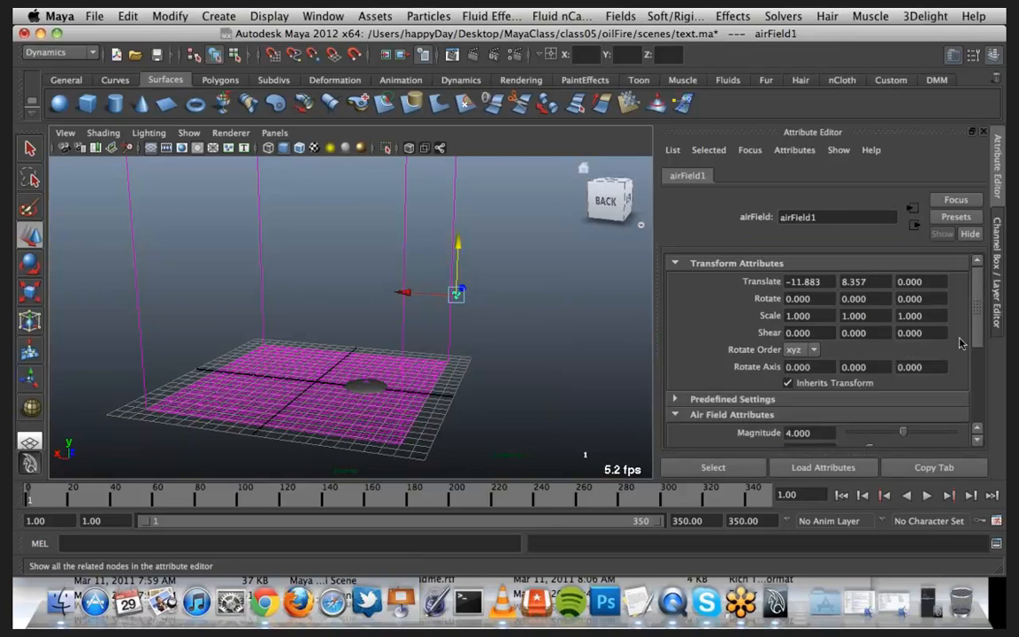
left_click_drag(976, 322, 977, 367)
double_click(811, 336)
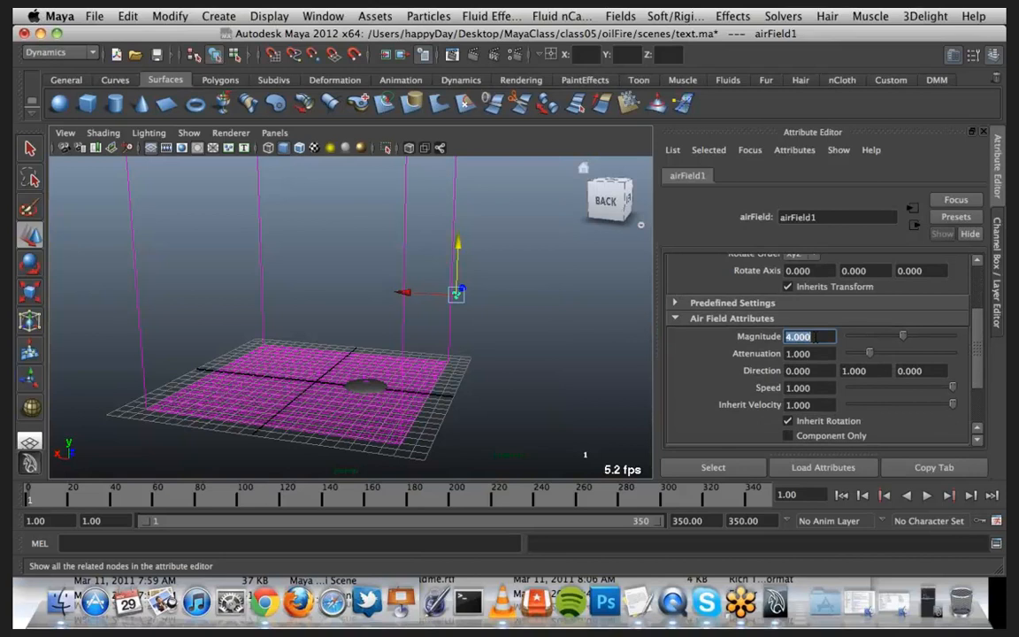
type("10")
key("Return")
Step: Set the air field's Direction to 1, 0, 0 so that it blows along the X axis
scroll(854, 341, "down", 2)
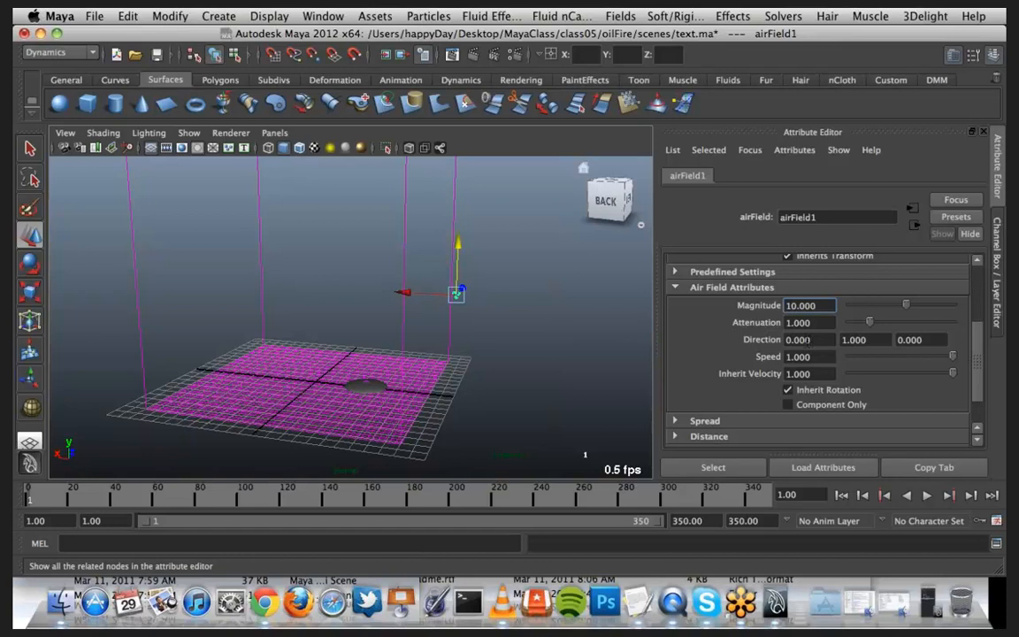
left_click(815, 339)
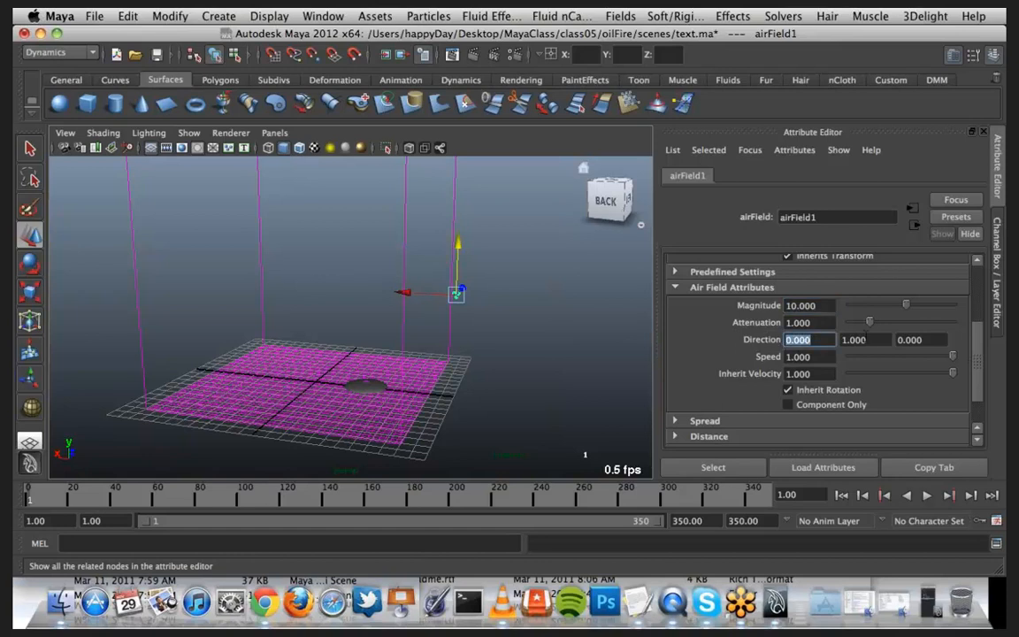
key("Tab")
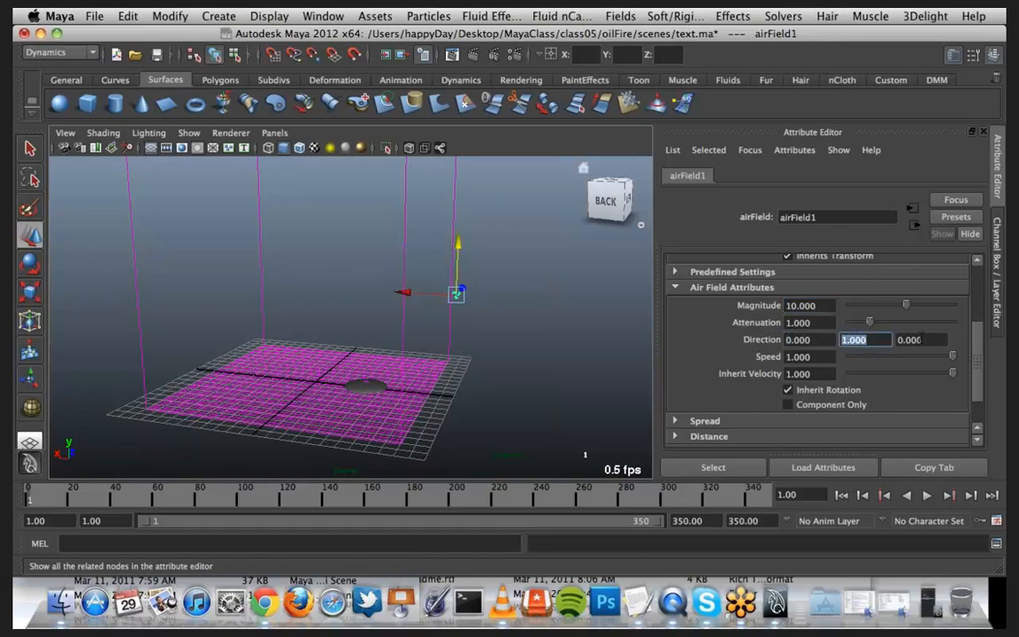
key("Tab")
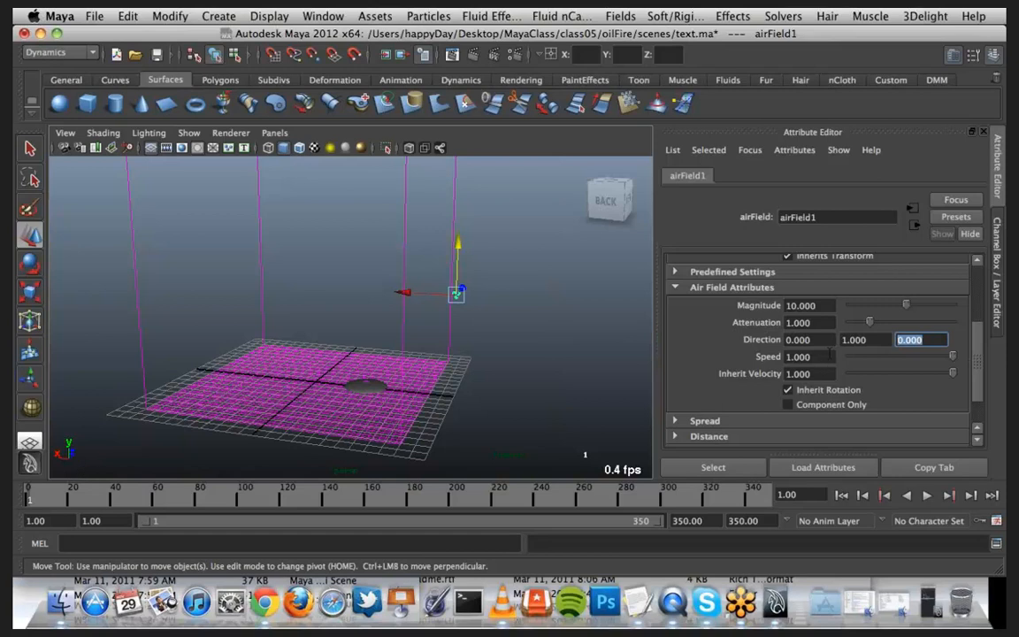
left_click_drag(831, 341, 800, 340)
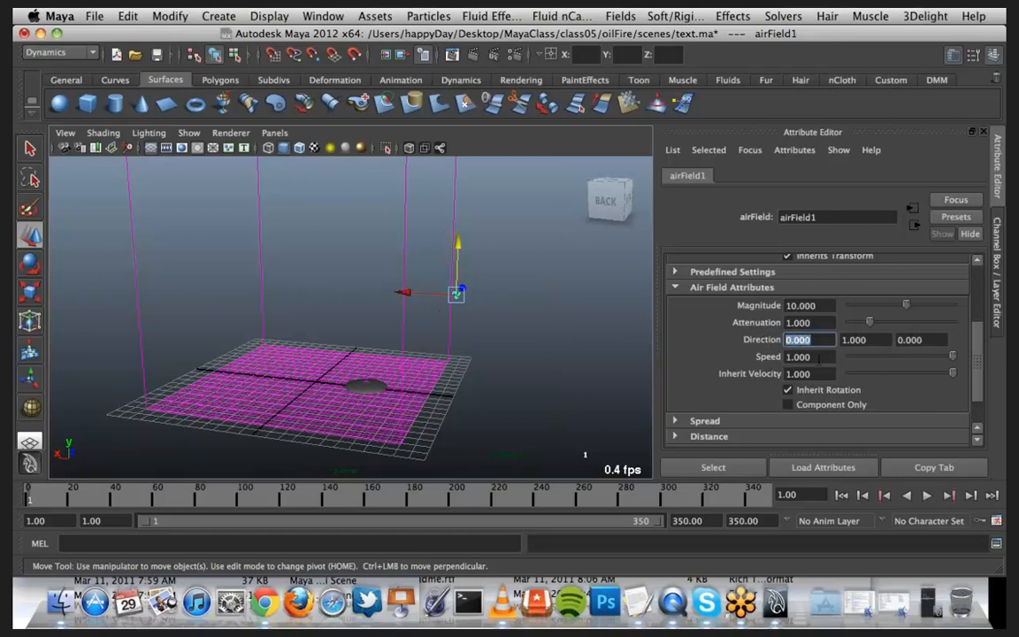
type("1")
key("Tab")
type("0")
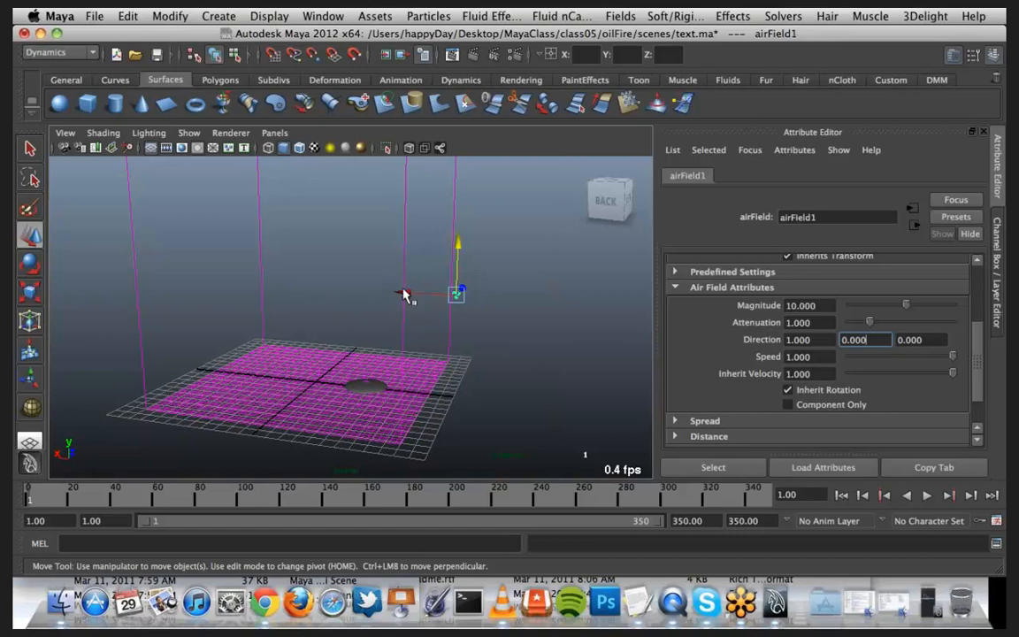
Step: Move the air field inward to about X -9.96 and lower it toward the dome's height
left_click_drag(404, 295, 386, 294)
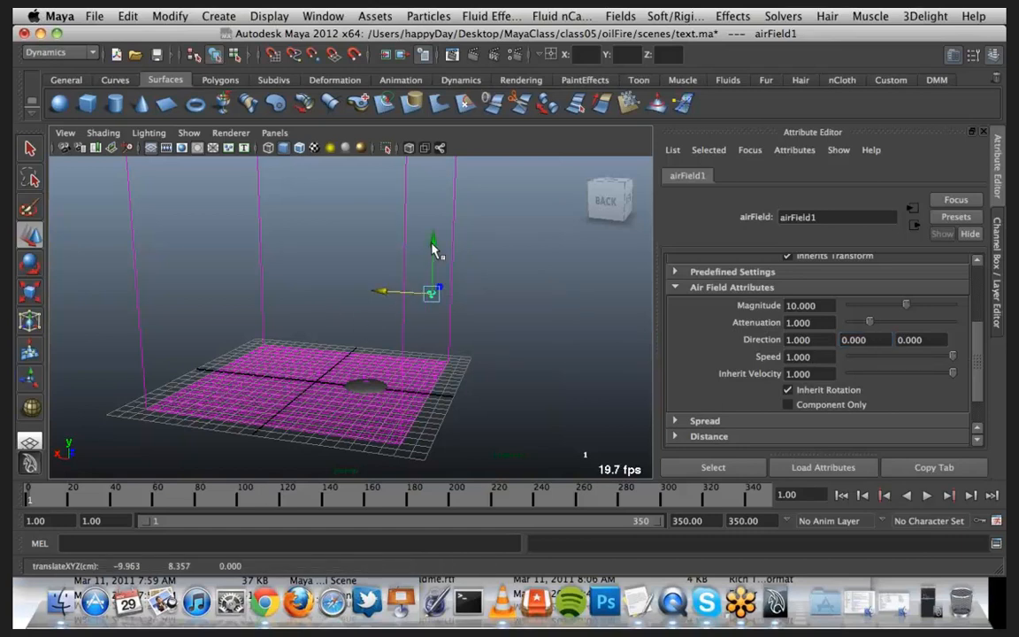
left_click_drag(431, 257, 453, 329)
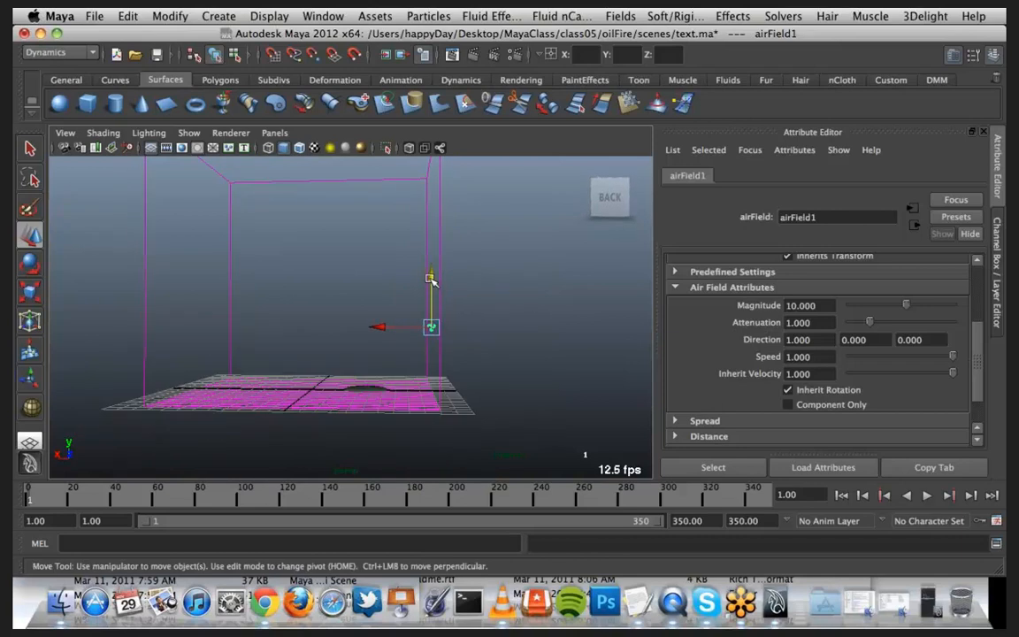
left_click_drag(432, 275, 431, 278)
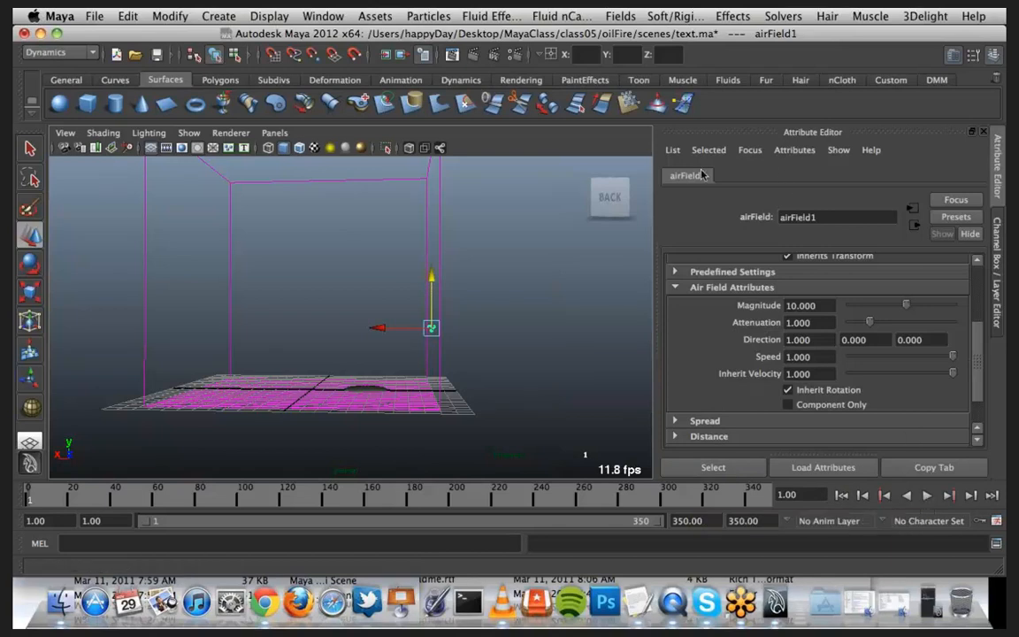
left_click_drag(361, 395, 367, 389, "alt")
left_click(368, 388)
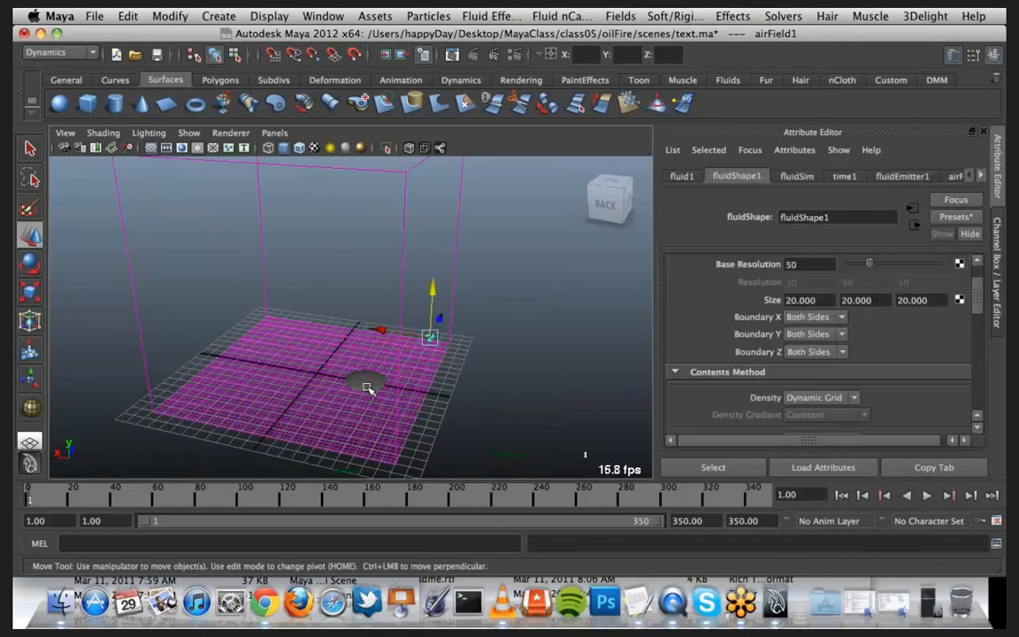
left_click(459, 423)
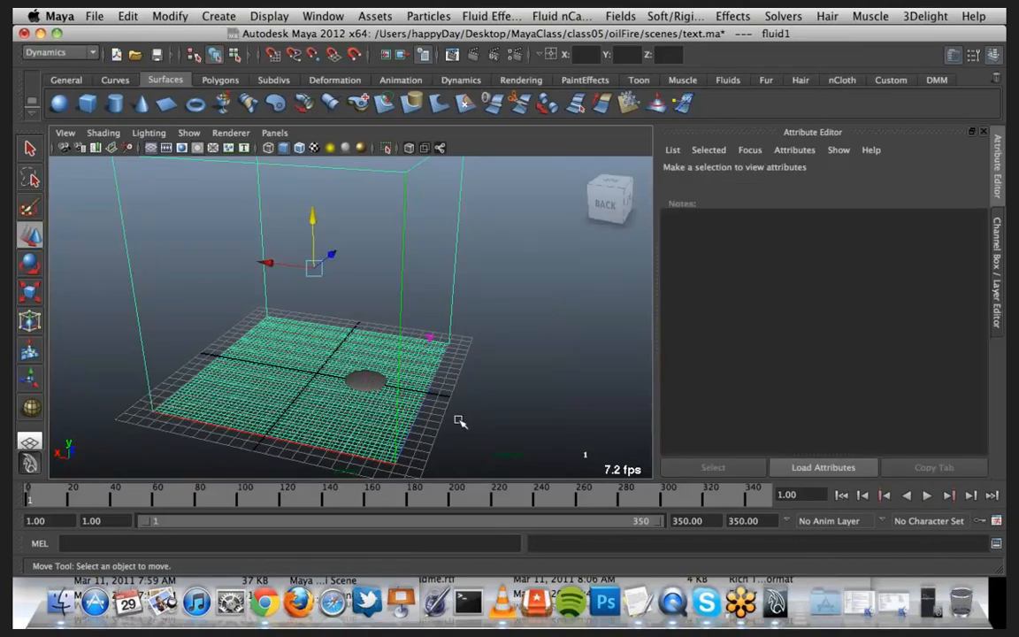
left_click(444, 375)
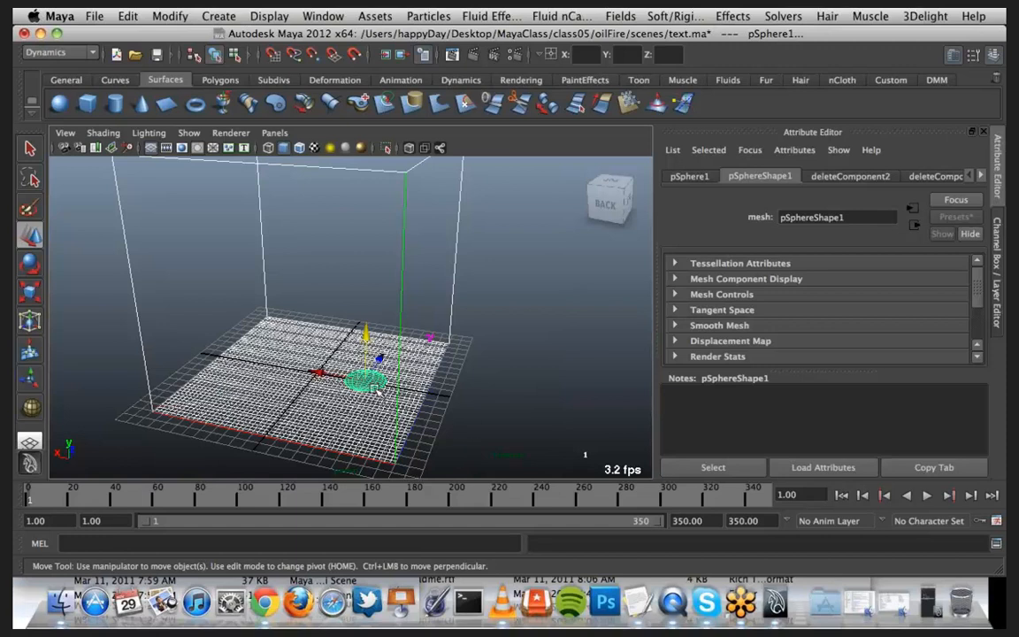
left_click(474, 395)
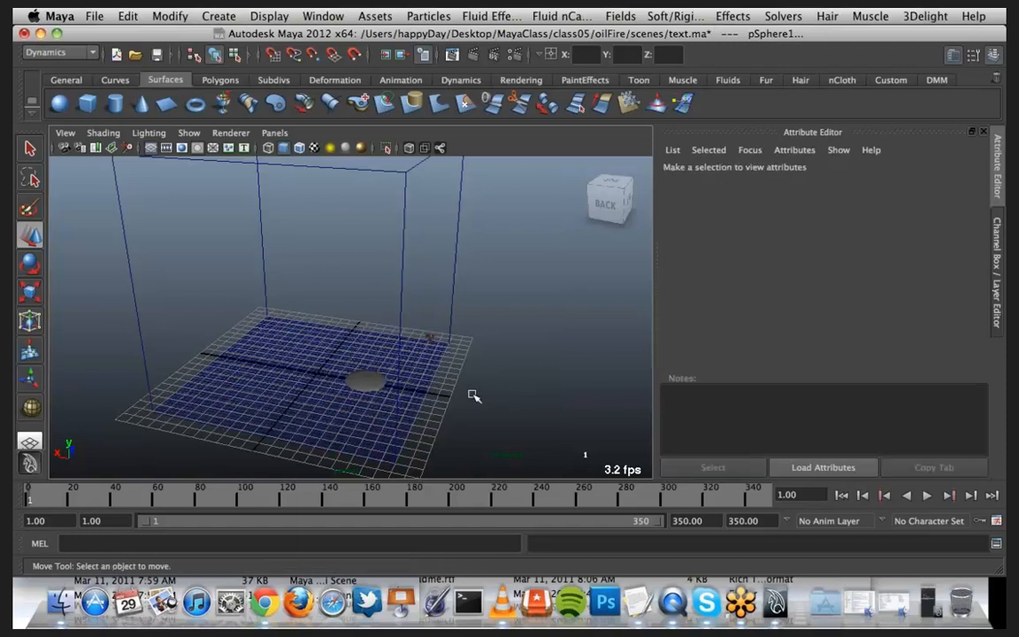
Step: Open the Dynamic Relationships Editor, place it beside the fluid container and select the air field to check its connections
left_click_drag(470, 398, 477, 367, "alt")
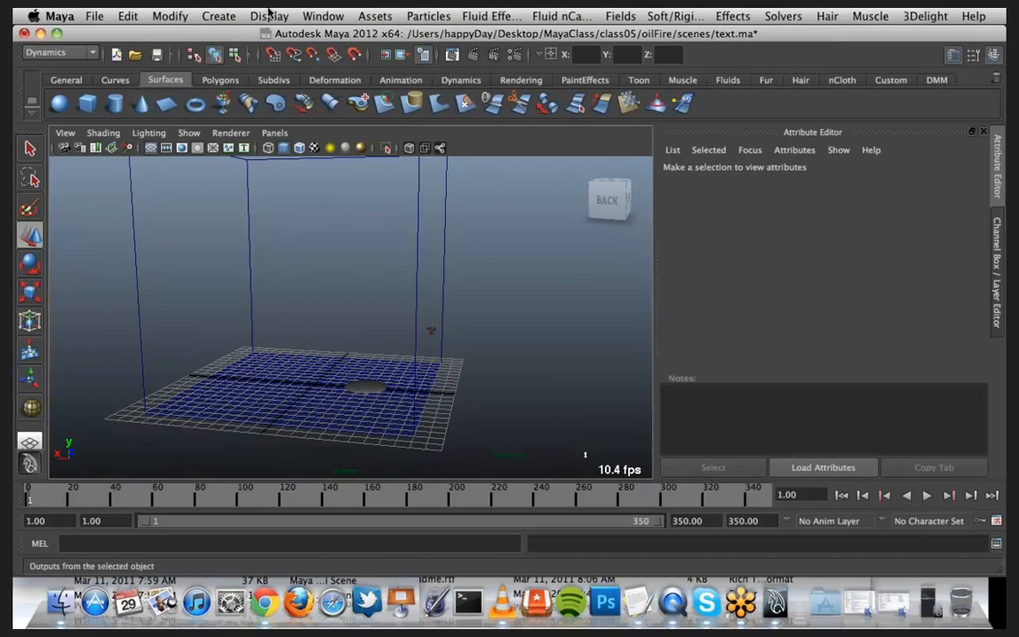
left_click(326, 16)
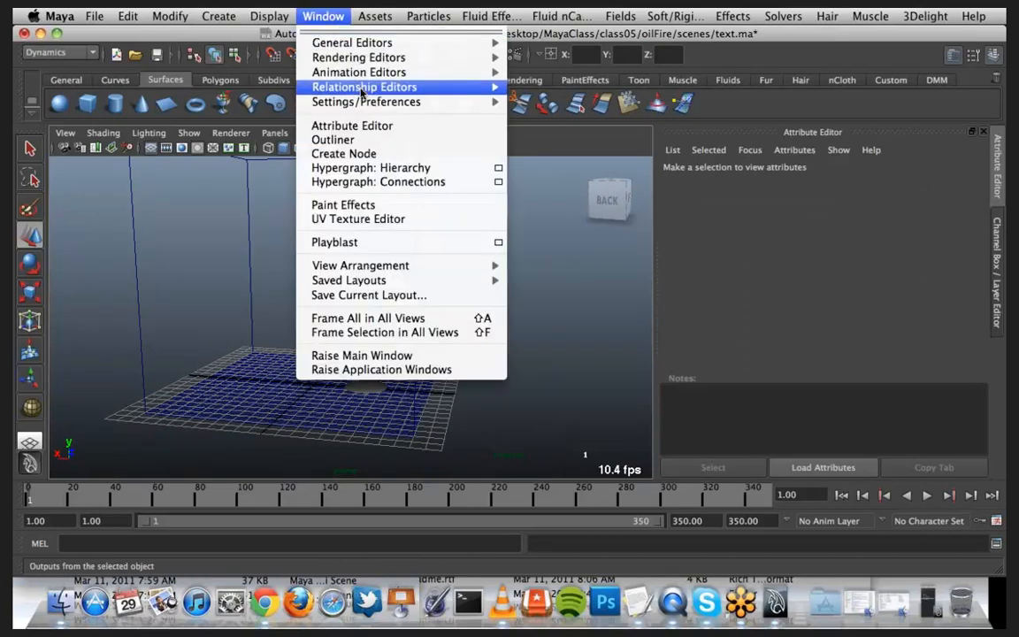
mouse_move(360, 91)
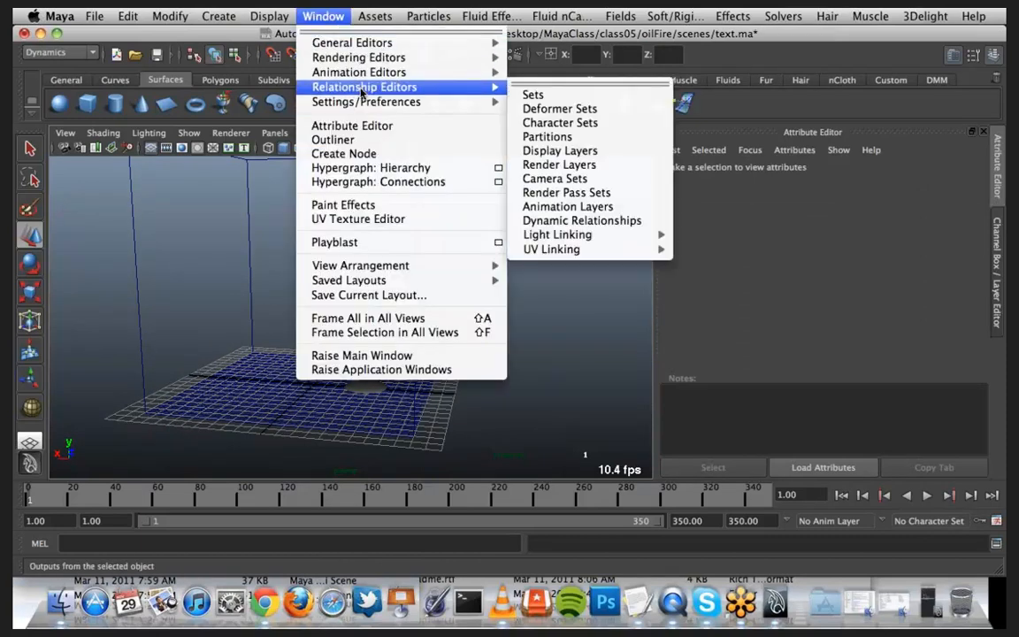
left_click(310, 14)
left_click(309, 16)
mouse_move(336, 87)
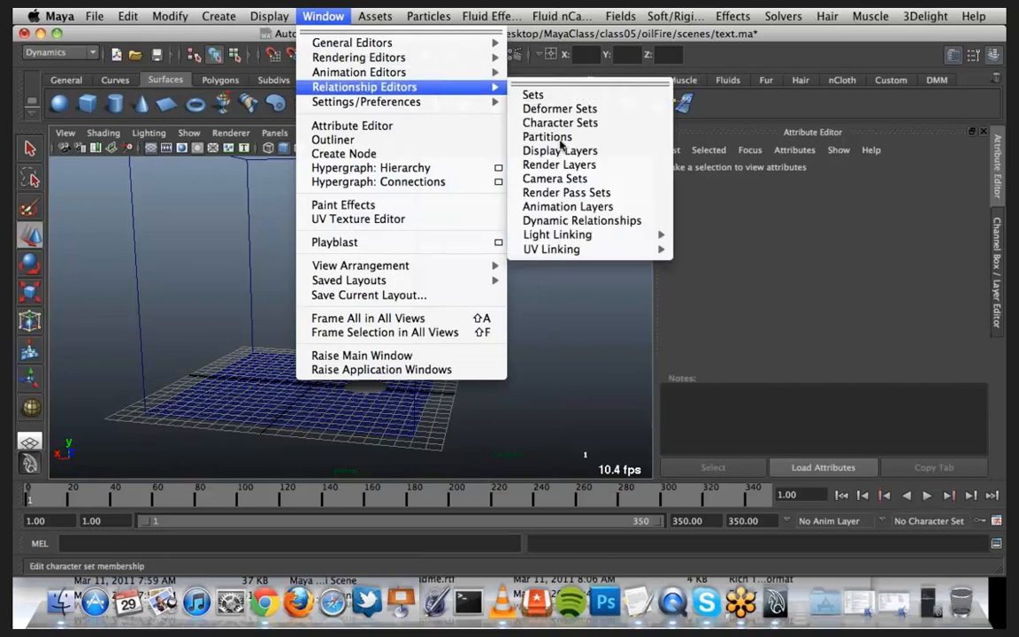
left_click(637, 221)
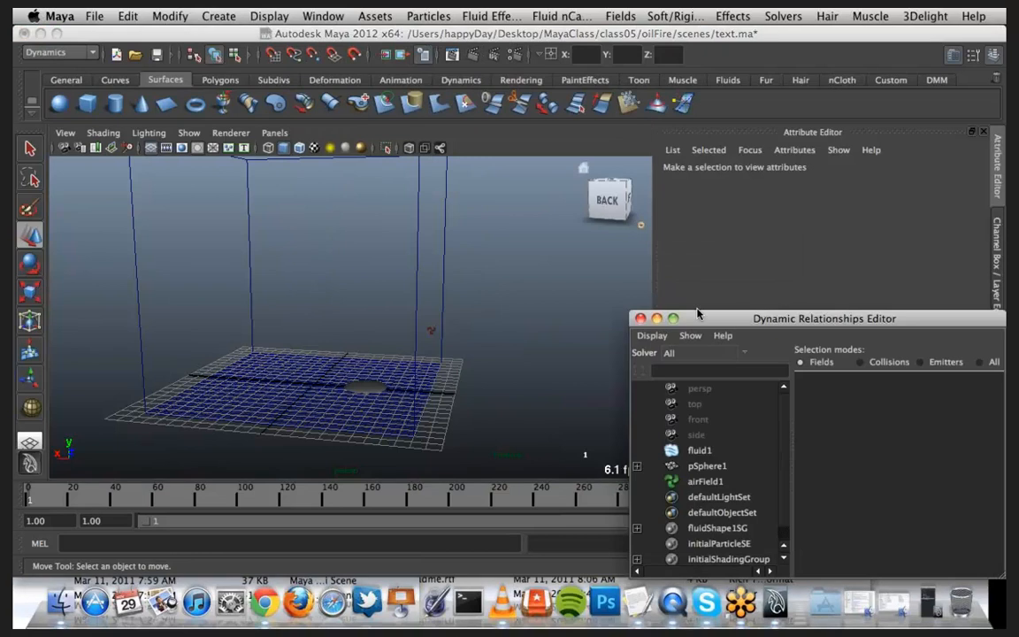
left_click_drag(696, 313, 552, 133)
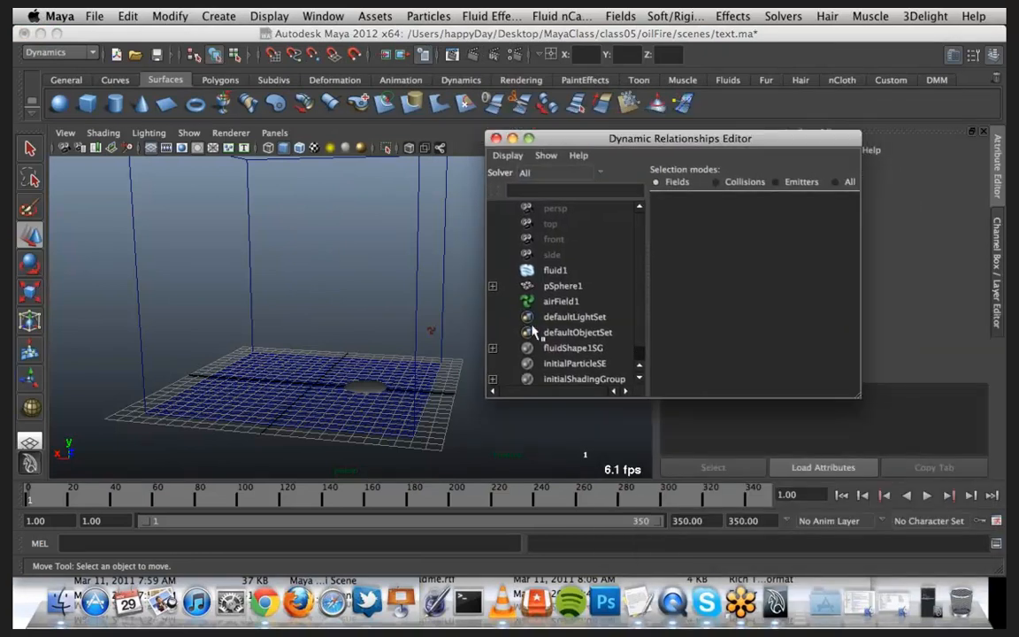
left_click(563, 302)
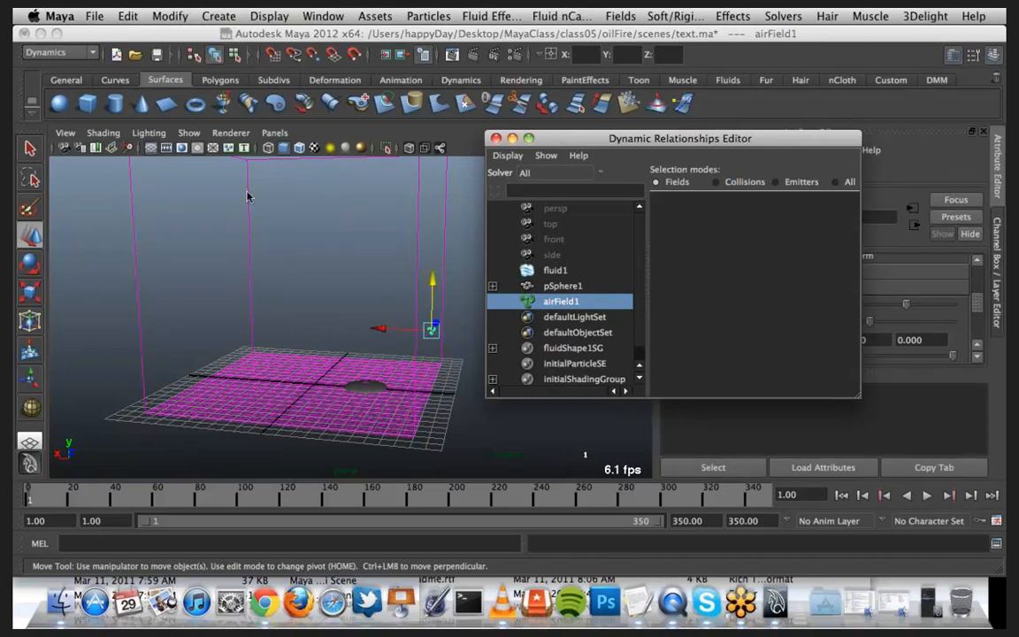
Step: Connect the dome to the air field in the Dynamic Relationships Editor, disconnect it again and close the editor
left_click(508, 287)
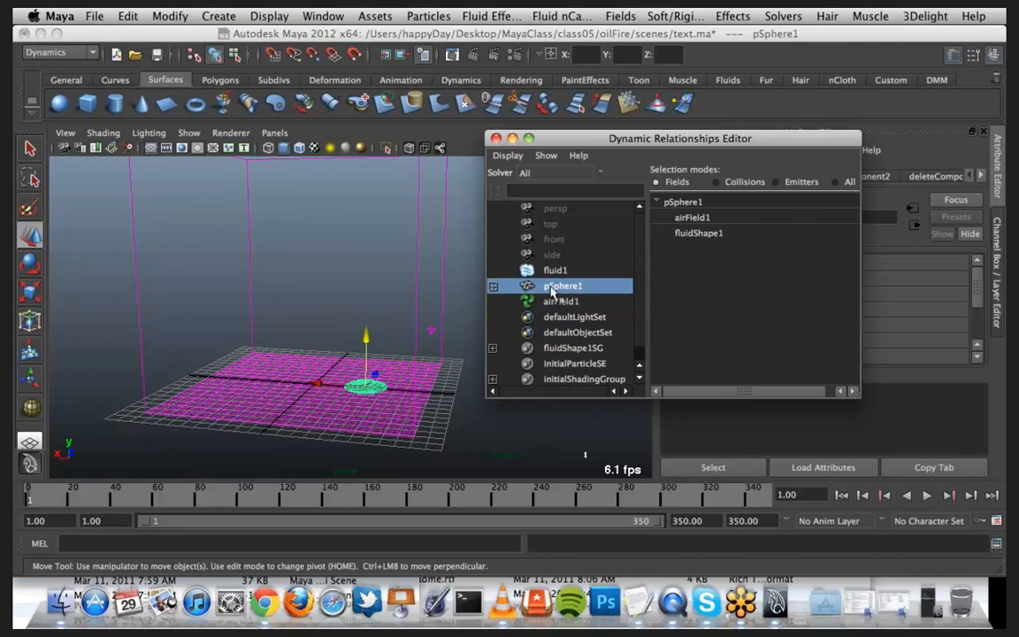
left_click(702, 220)
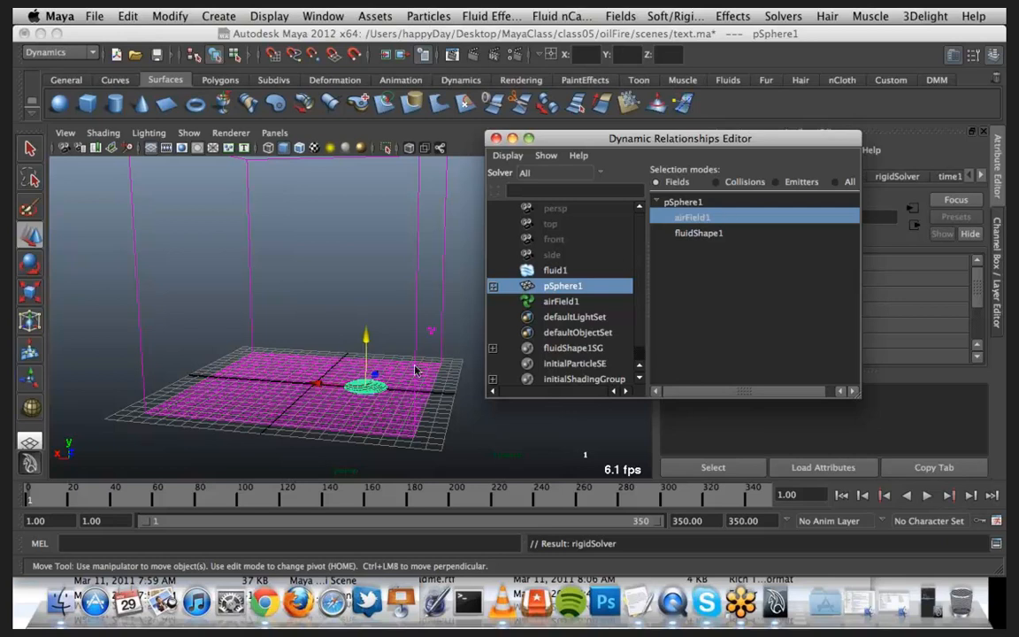
left_click(732, 217)
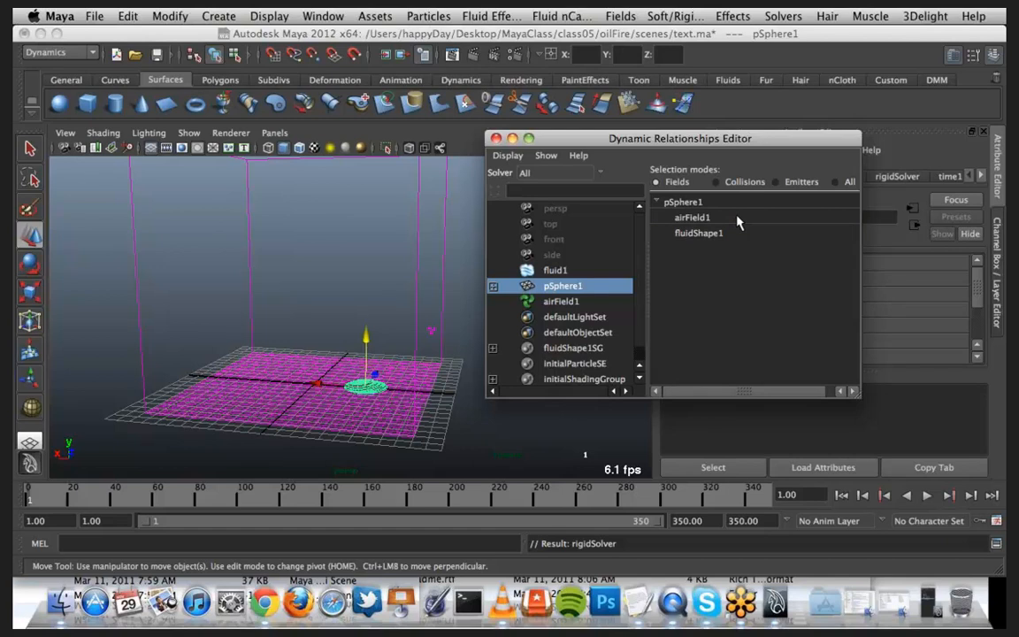
left_click(496, 139)
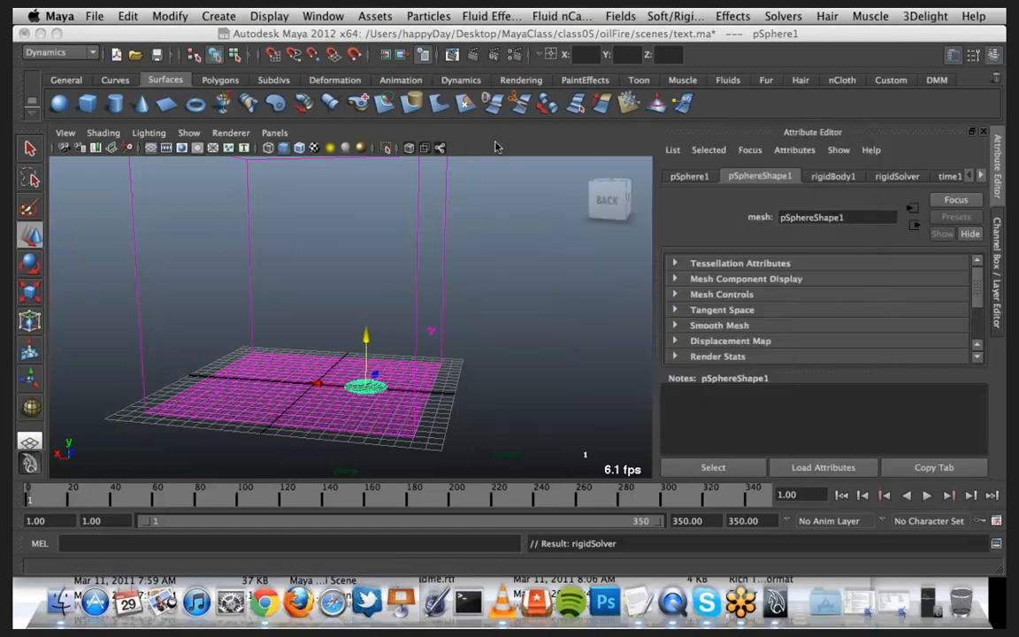
Step: Play the smoke simulation to check its motion, stop playback and return to frame 1
left_click(927, 497)
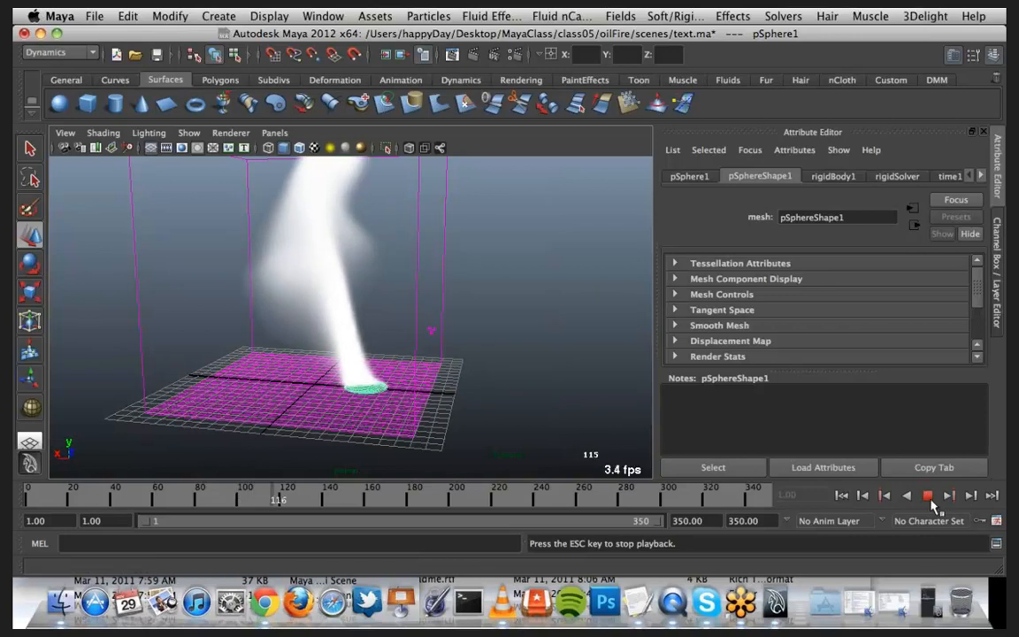
left_click(841, 496)
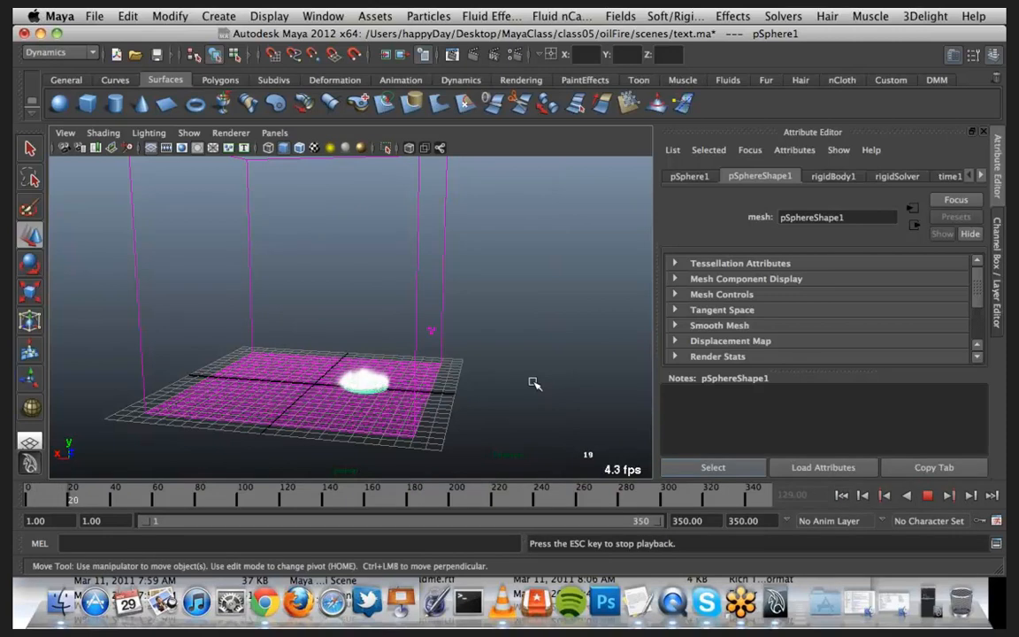
key("Escape")
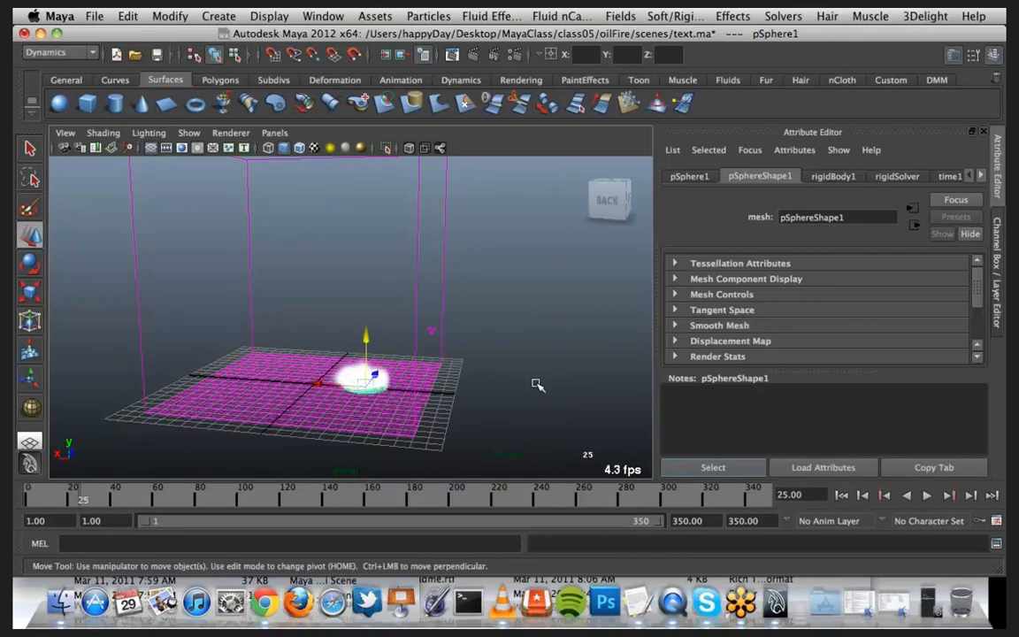
left_click(841, 496)
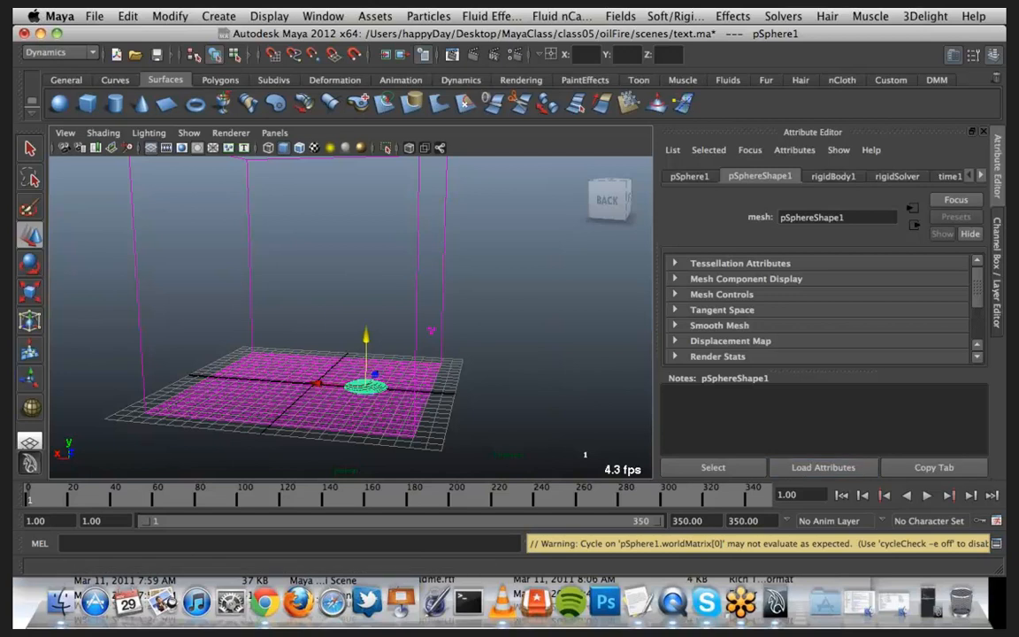
Step: Select the fluid emitter parented under the dome through the Outliner and enlarge the area showing its attributes
left_click(928, 603)
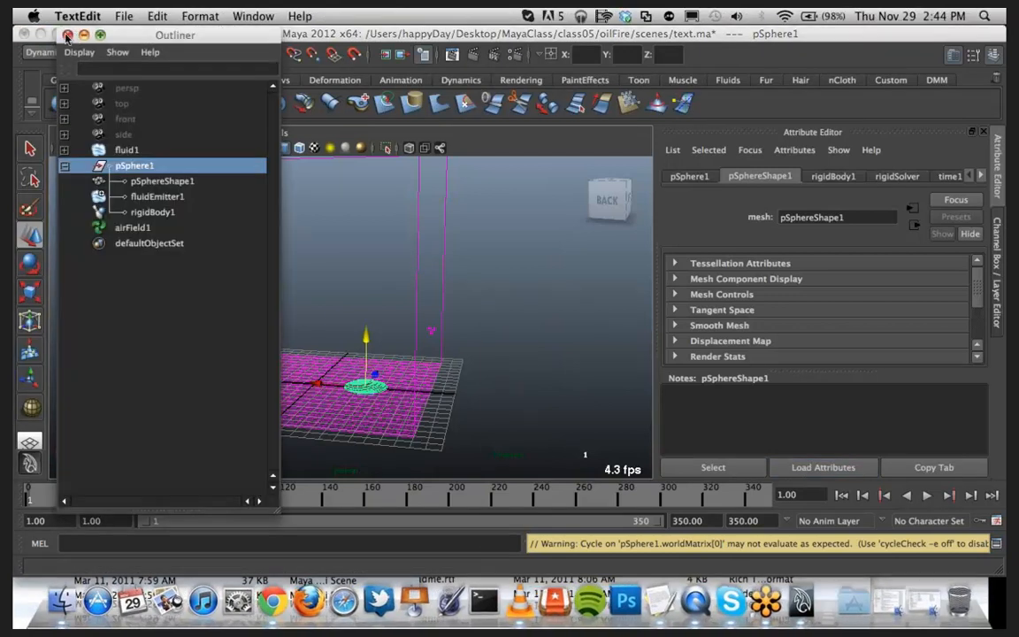
left_click(67, 35)
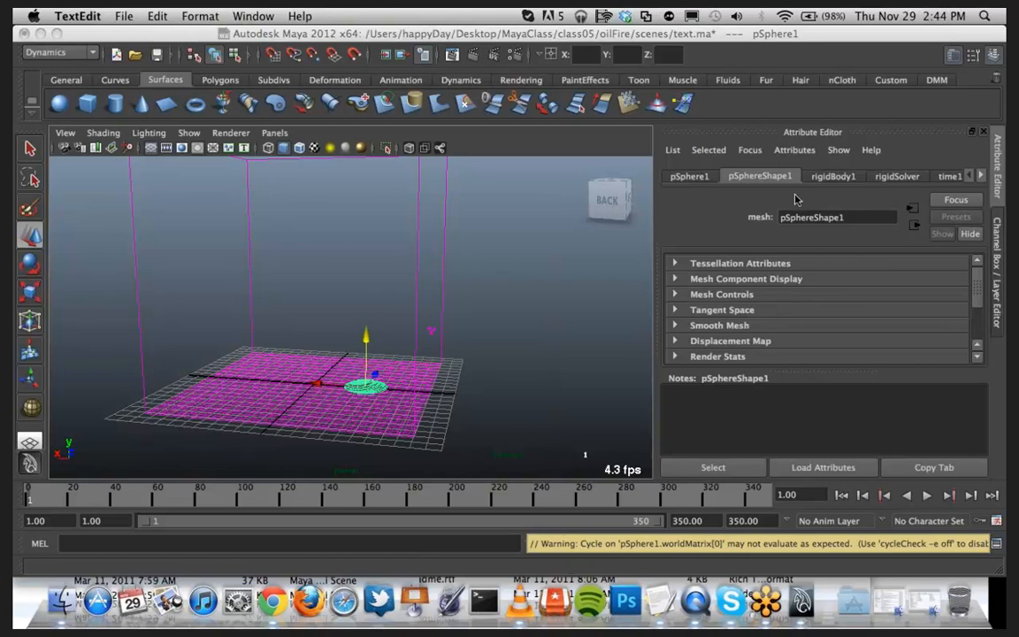
left_click(980, 177)
left_click(980, 177)
left_click(979, 176)
left_click(980, 177)
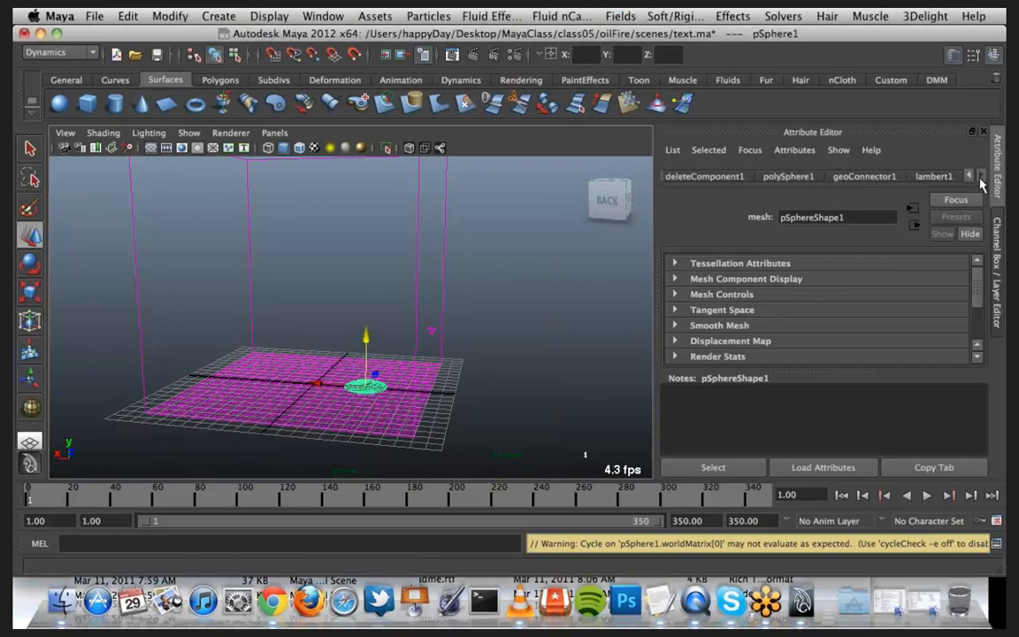
left_click(324, 16)
left_click(349, 138)
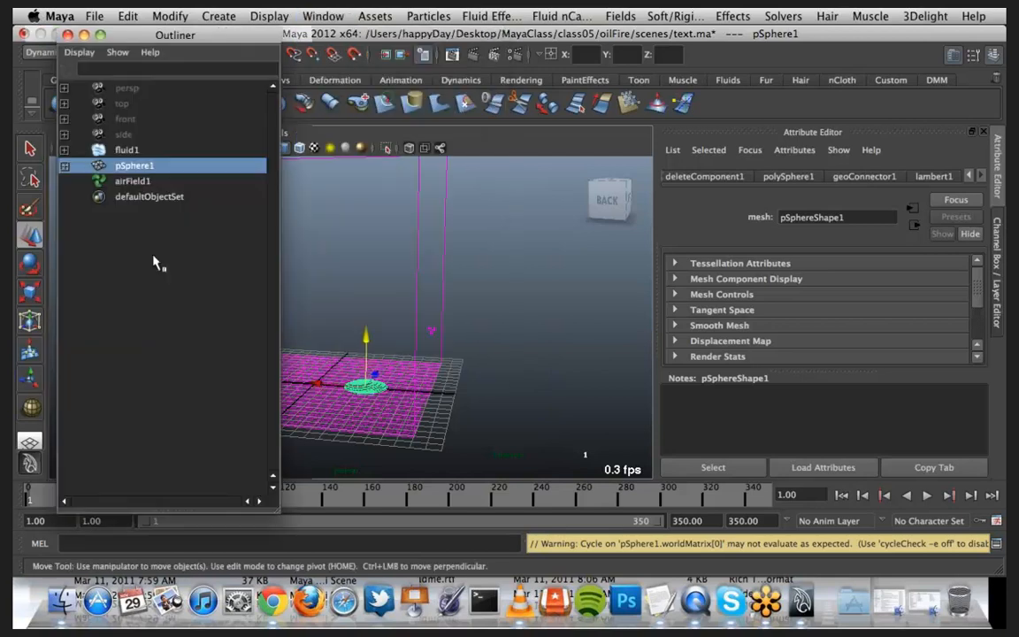
left_click(65, 167)
left_click(170, 199)
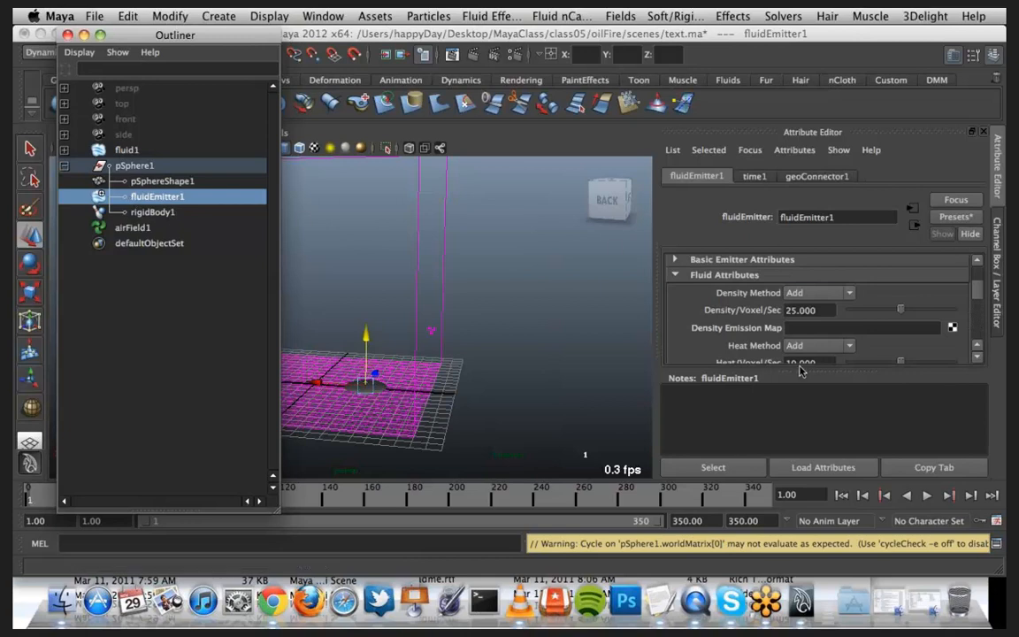
left_click_drag(798, 370, 799, 451)
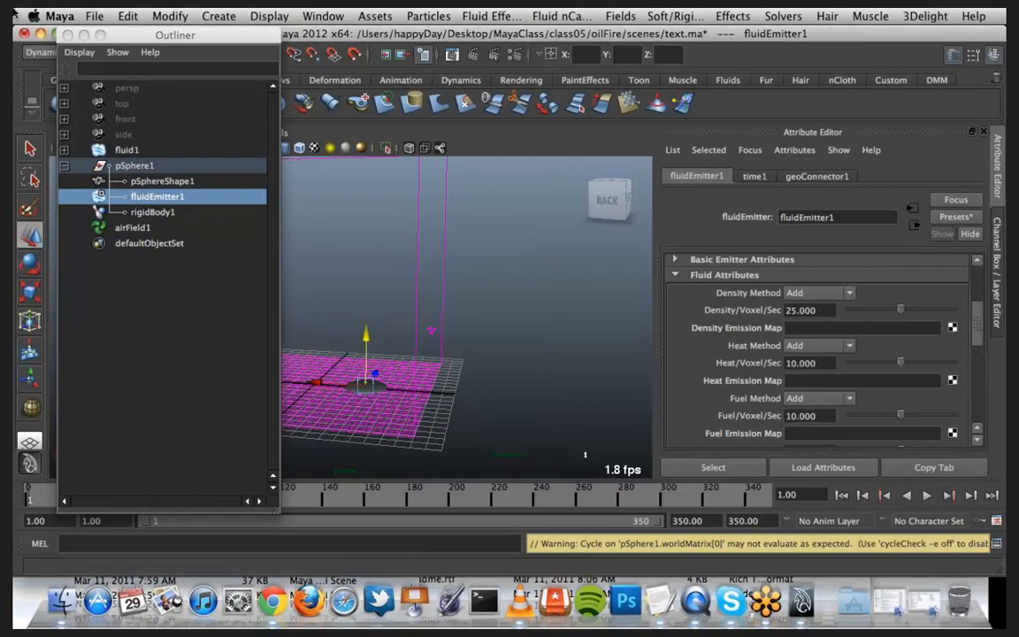
left_click(68, 35)
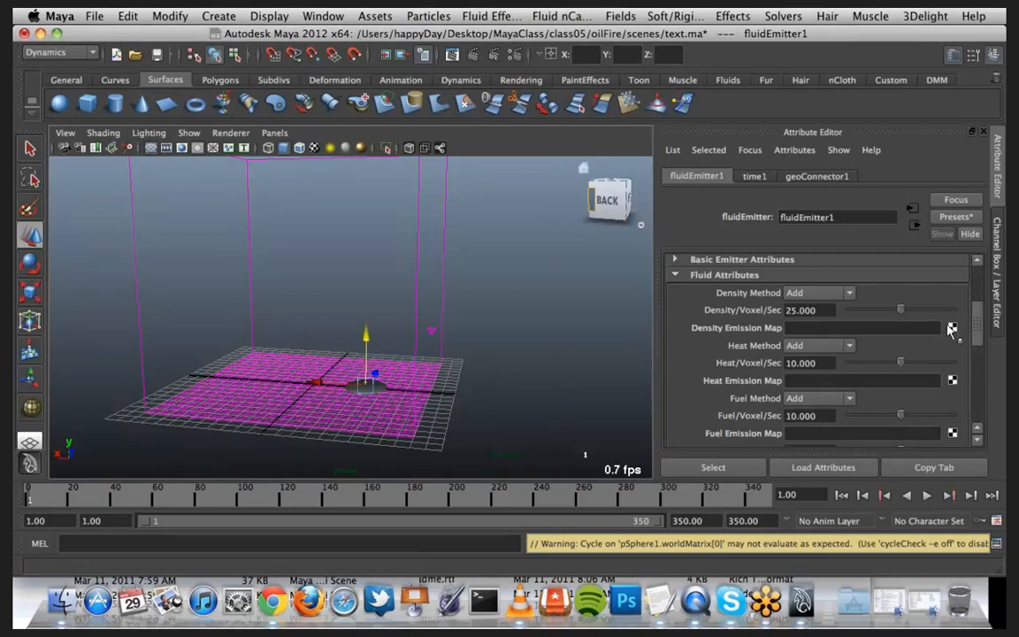
Step: Set the fluid emitter's Density/Voxel/Sec to 100, leaving the density method at Add
left_click_drag(976, 324, 978, 297)
scroll(978, 297, "down", 5)
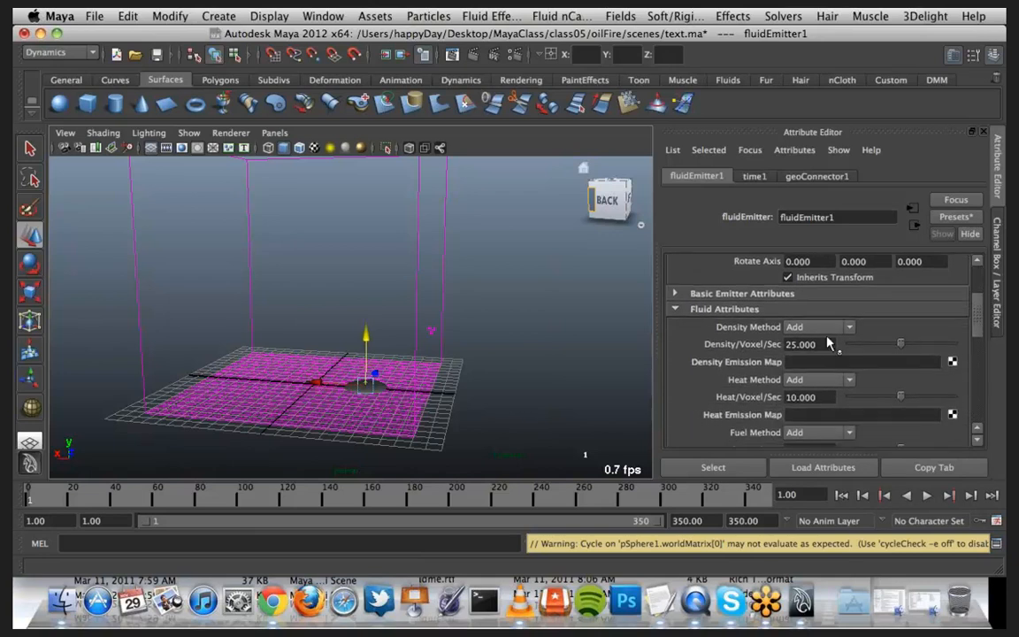
left_click(829, 332)
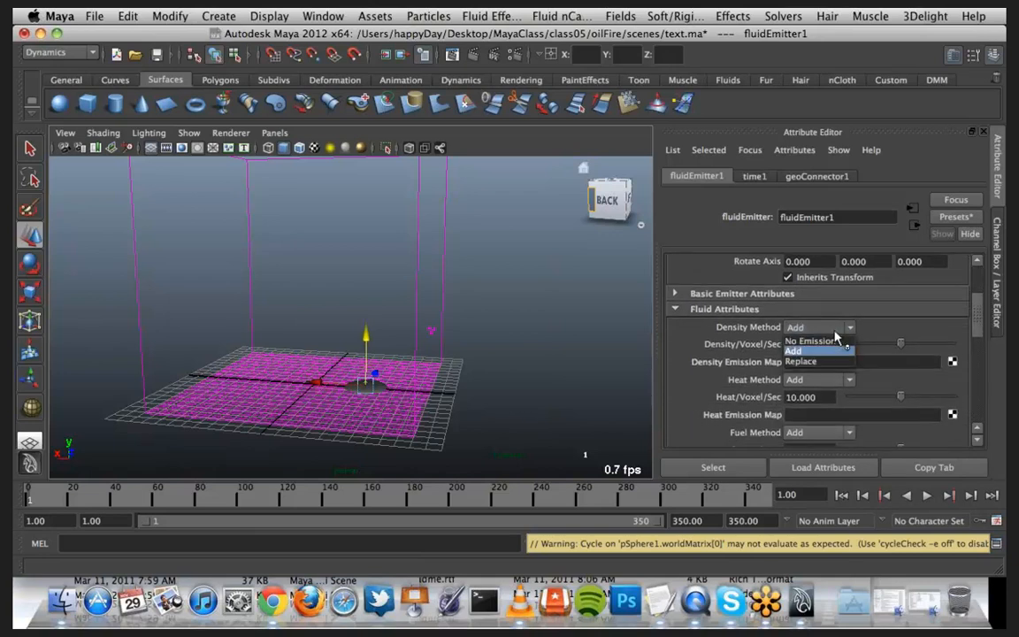
key("Escape")
left_click(826, 346)
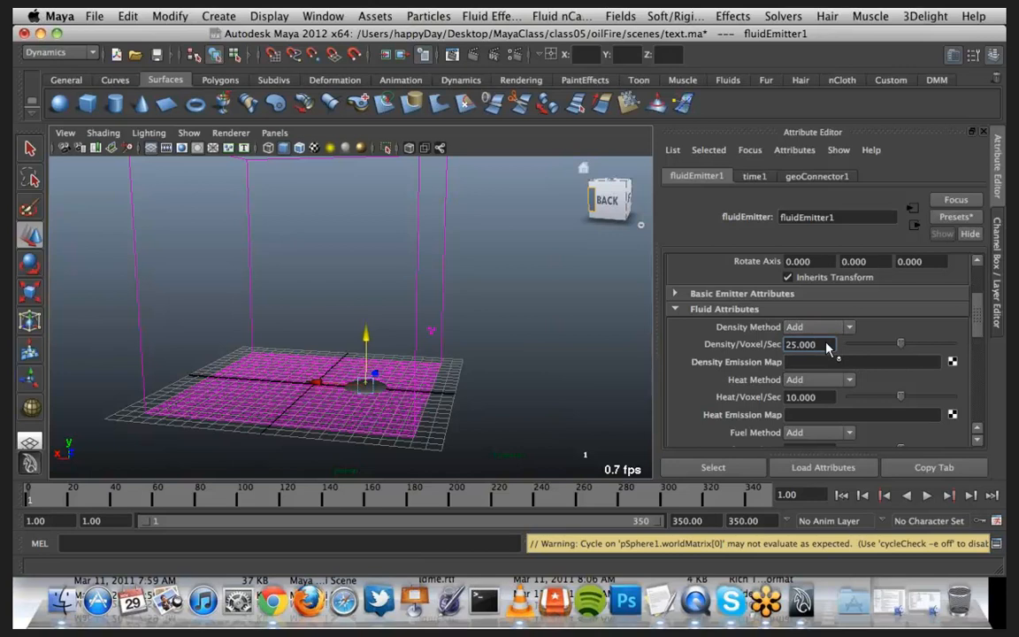
left_click_drag(822, 349, 773, 344)
type("100")
key("Return")
Step: Set the fluid emitter's Fluid Dropoff to 0.1
left_click_drag(975, 333, 978, 347)
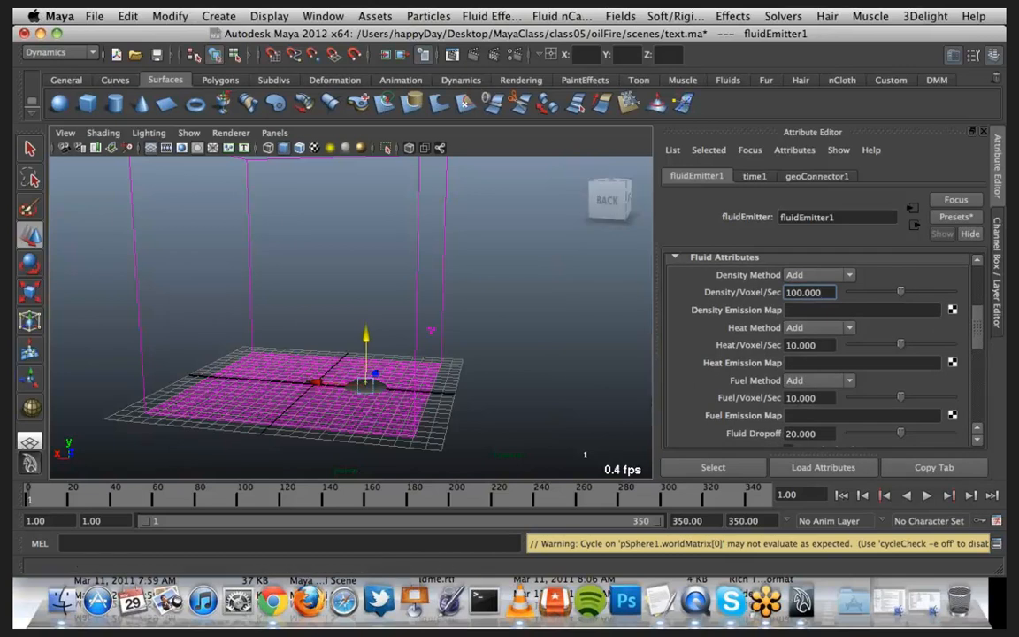
key("super+Tab")
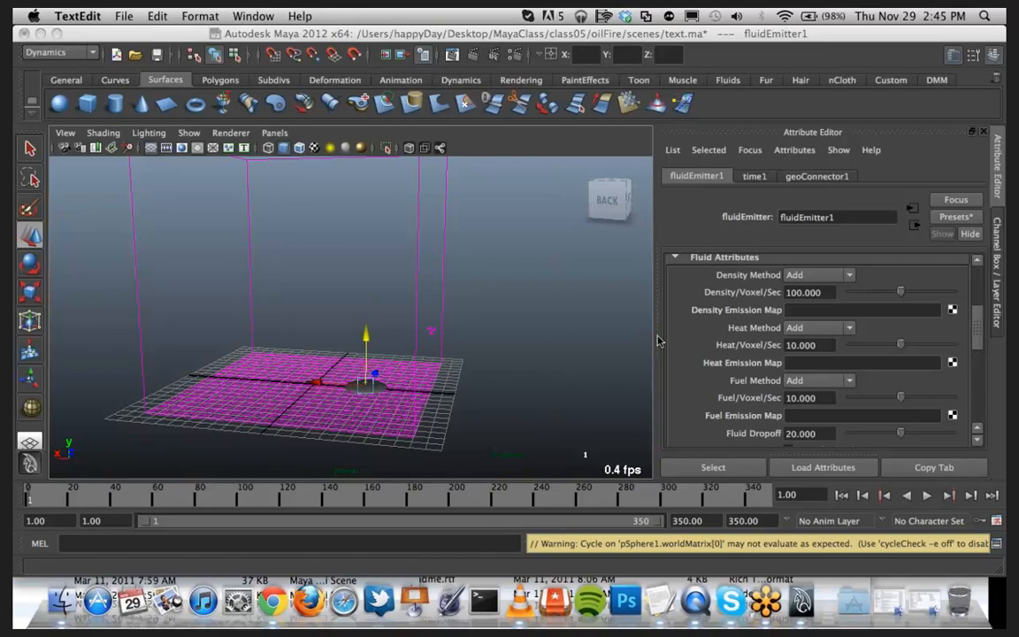
left_click_drag(973, 329, 974, 353)
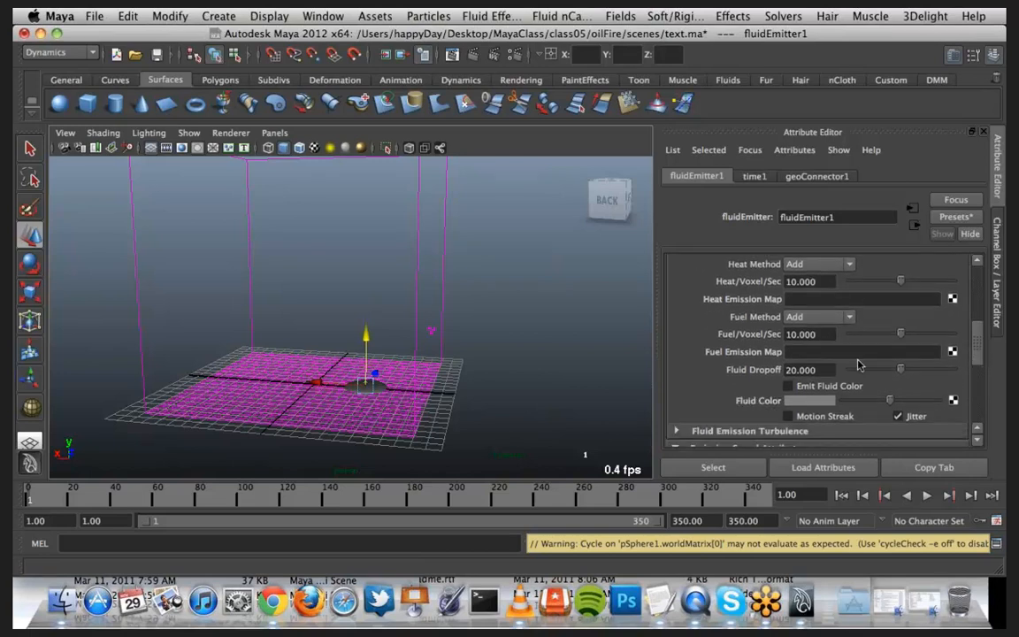
left_click(824, 369)
double_click(825, 370)
type(".1")
key("Return")
Step: Review the emitter's Heat Method options and its emission speed attributes
scroll(884, 360, "up", 2)
scroll(887, 363, "down", 1)
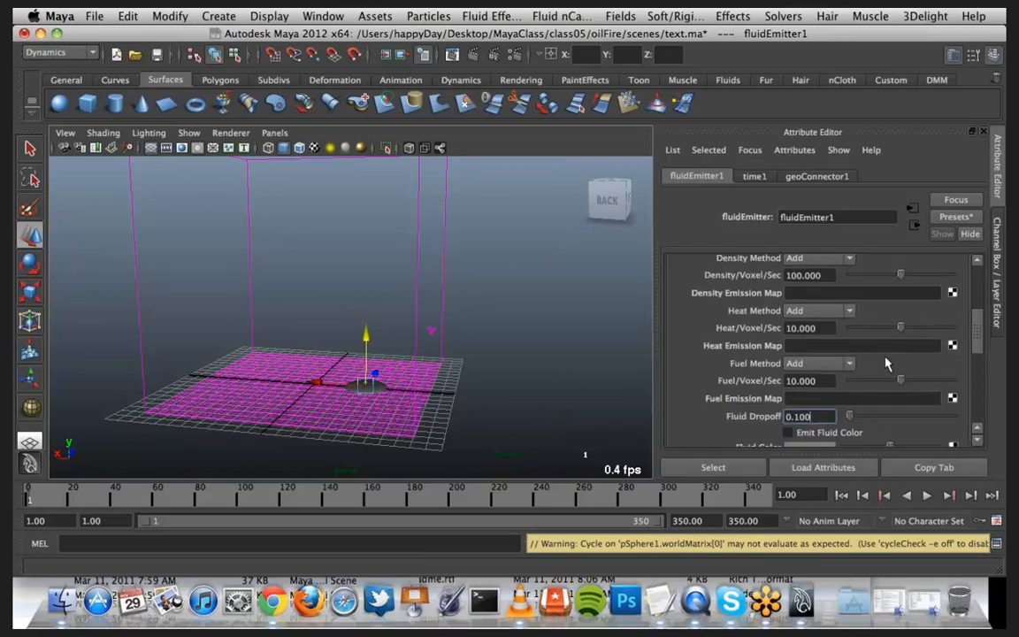
left_click(850, 311)
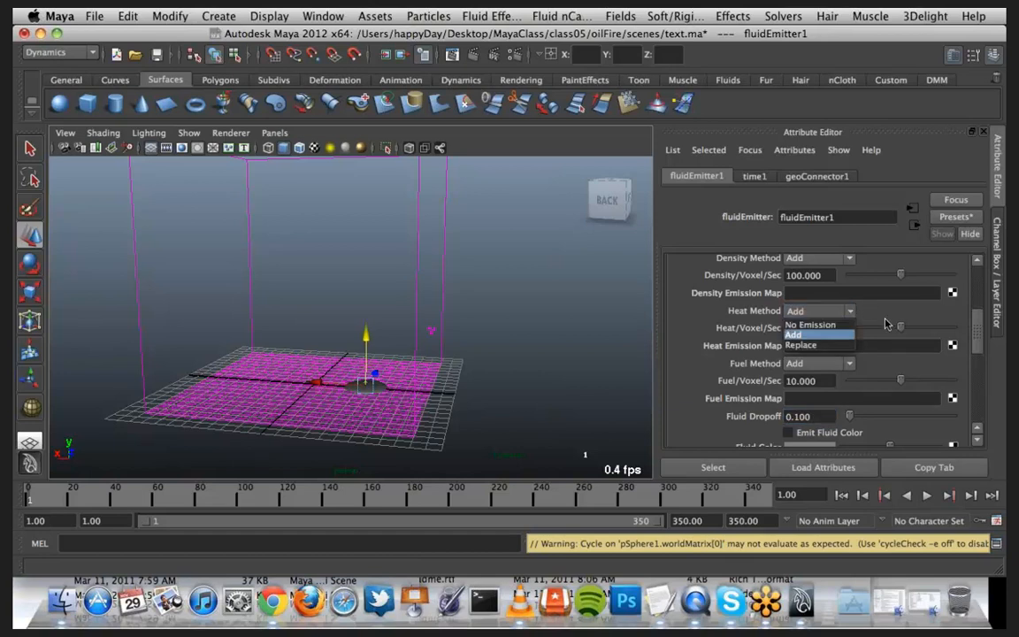
left_click(884, 318)
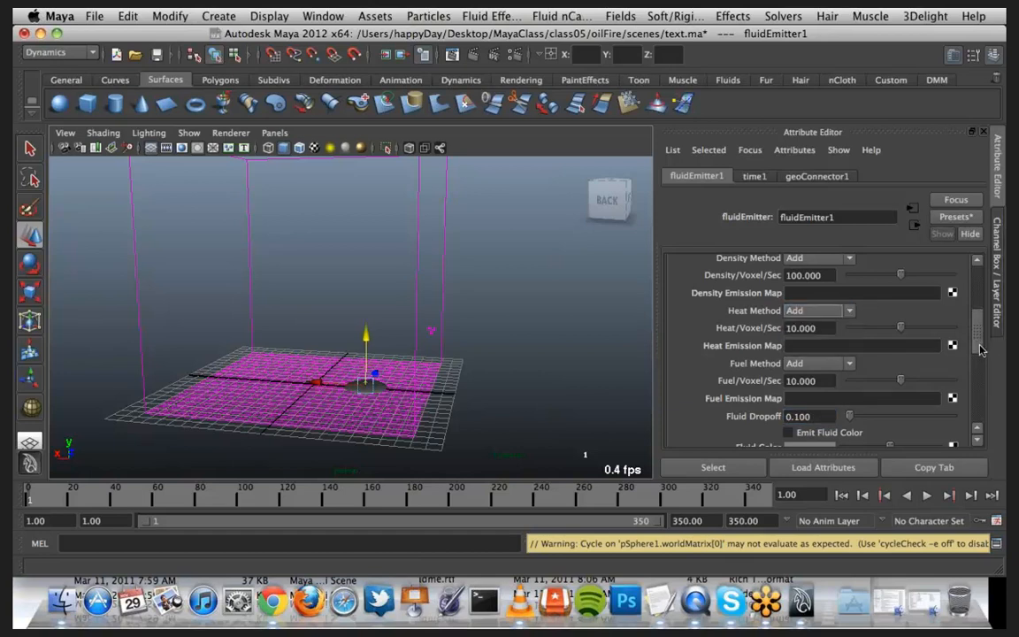
left_click_drag(982, 347, 986, 383)
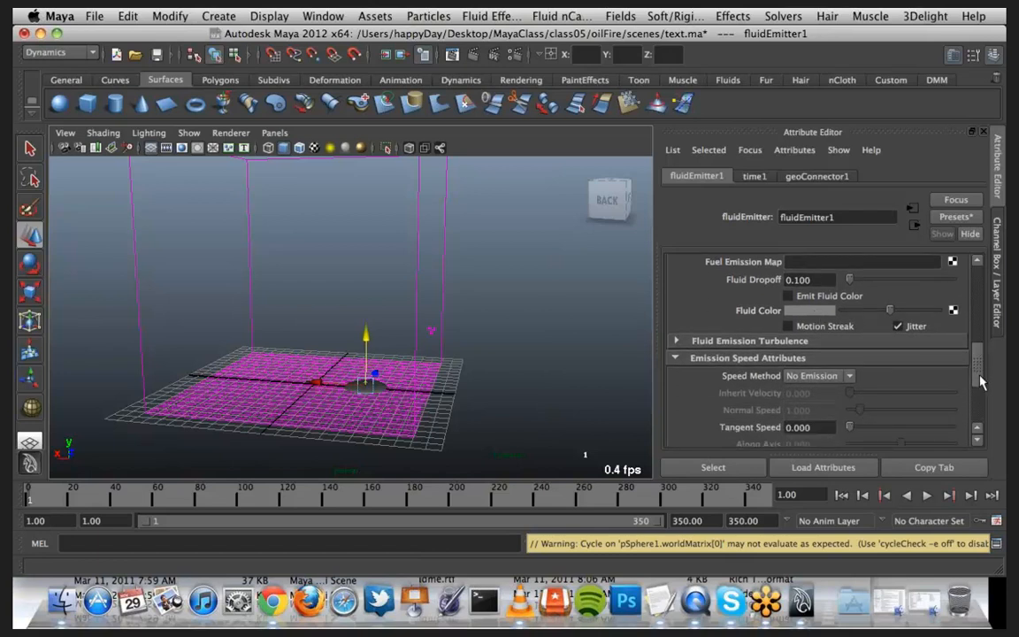
left_click_drag(979, 387, 976, 285)
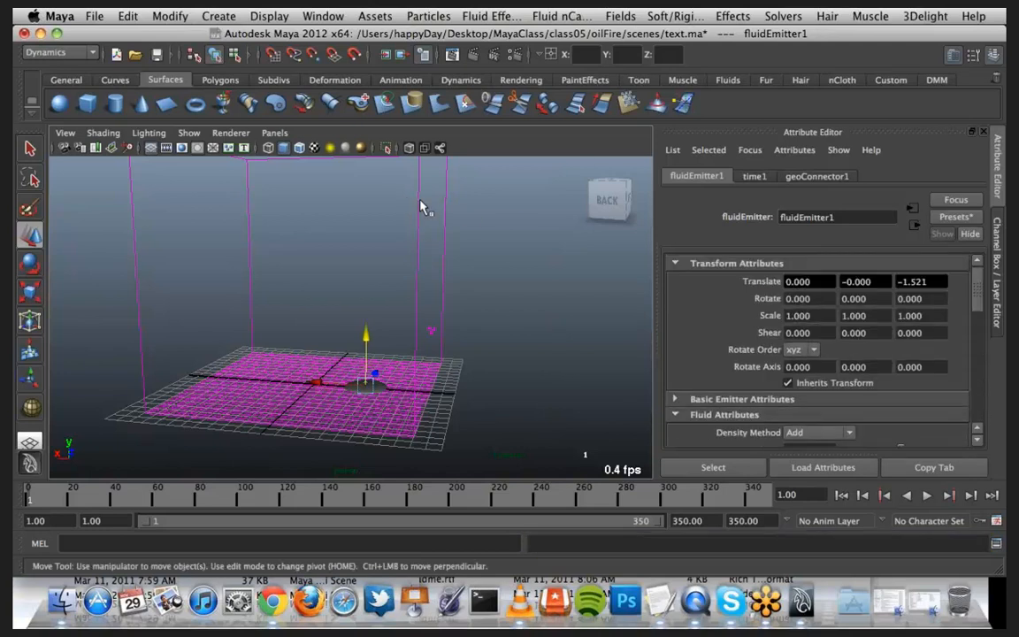
Step: Select the fluid container and raise its Base Resolution to 75
key("Up")
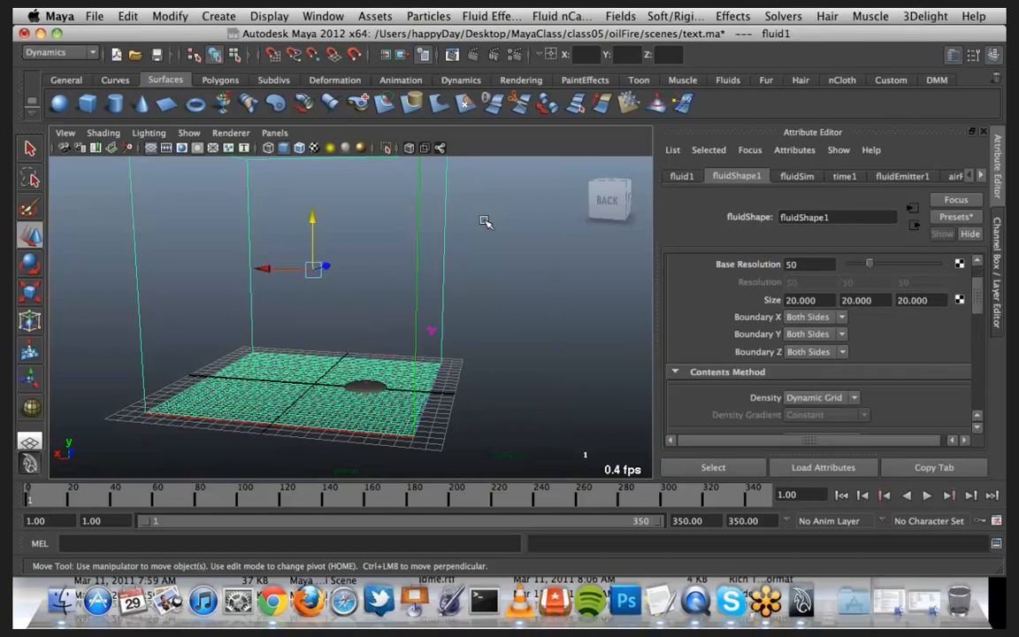
left_click_drag(978, 309, 978, 283)
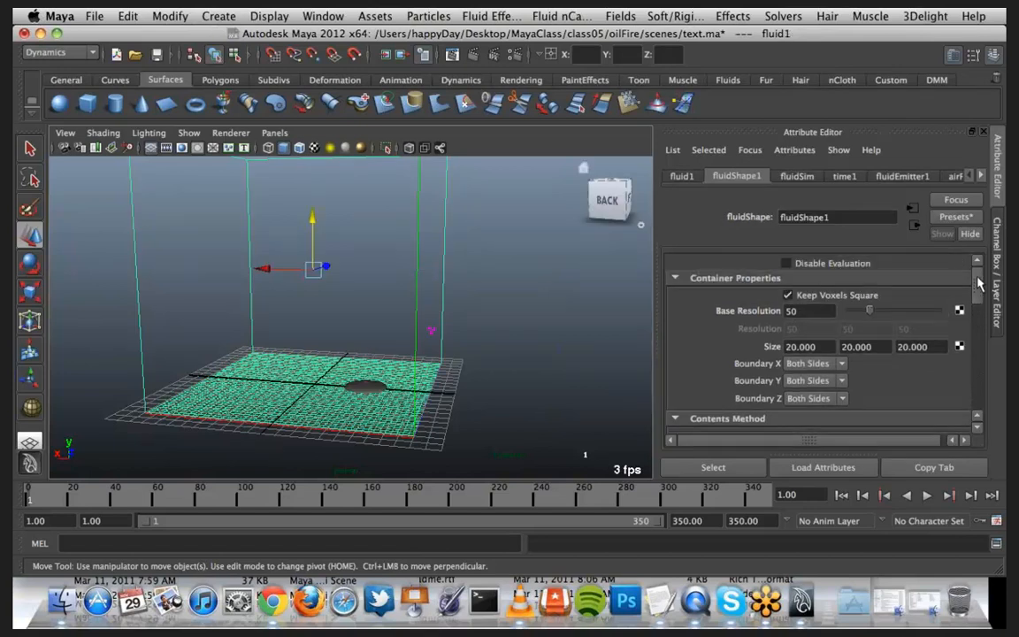
double_click(811, 311)
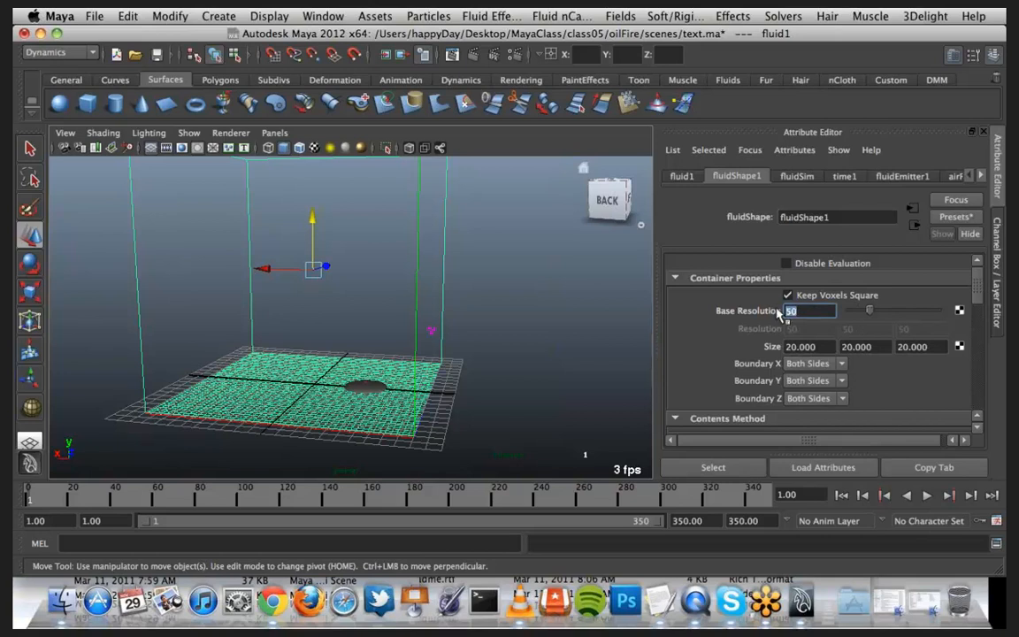
type("7")
key("Return")
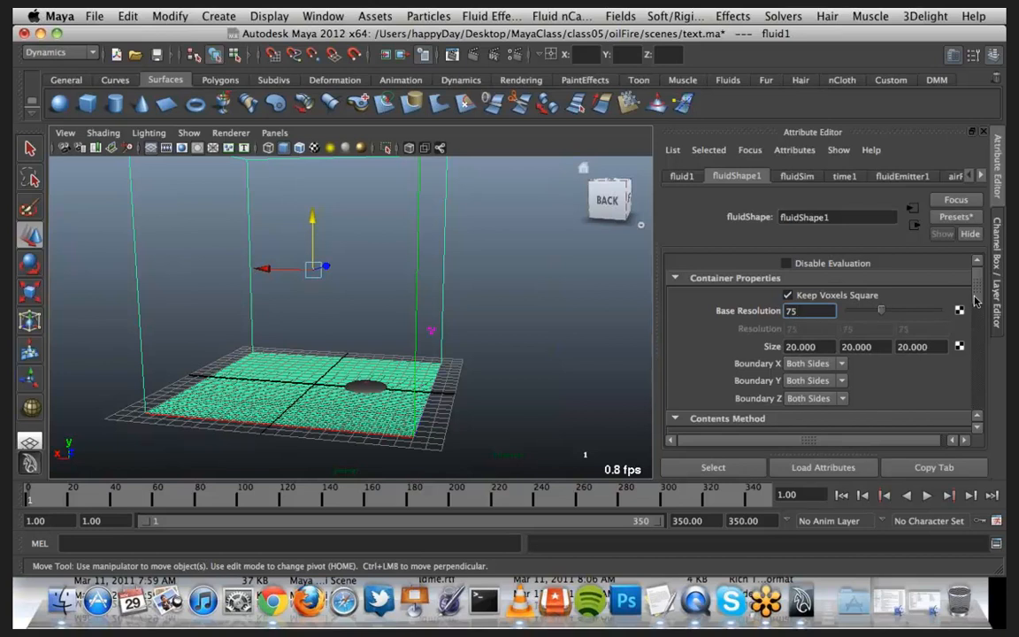
Step: Turn on Auto Resize for the fluid container
scroll(972, 304, "down", 2)
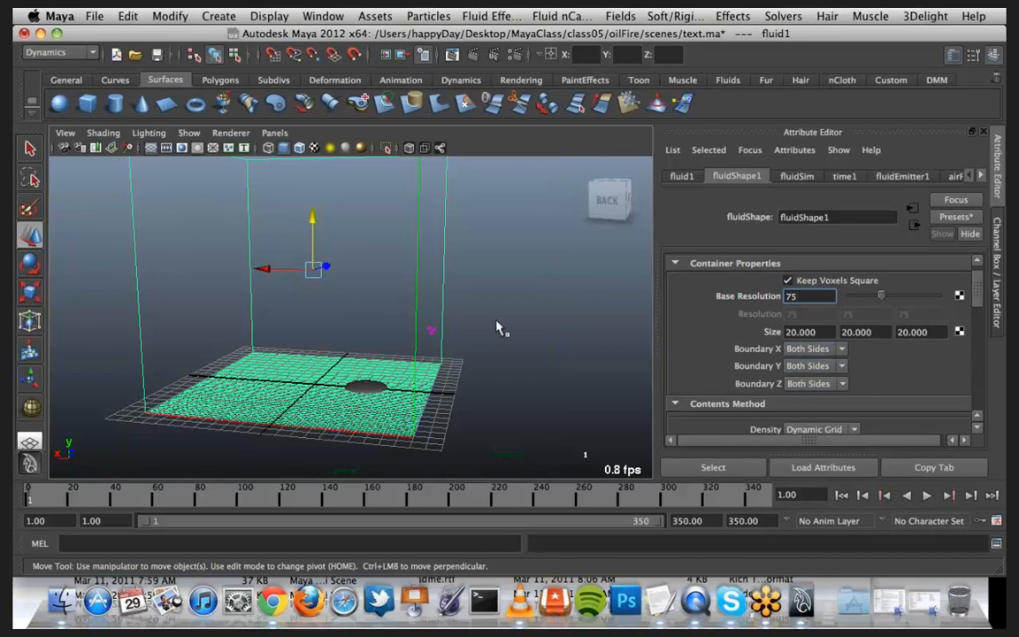
scroll(956, 310, "down", 2)
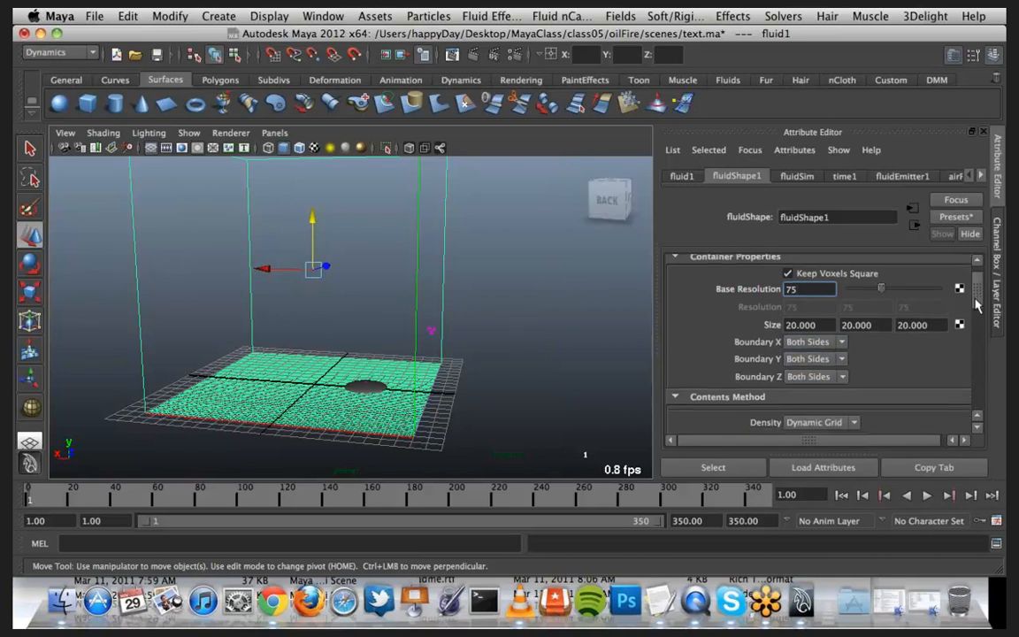
left_click_drag(973, 320, 968, 377)
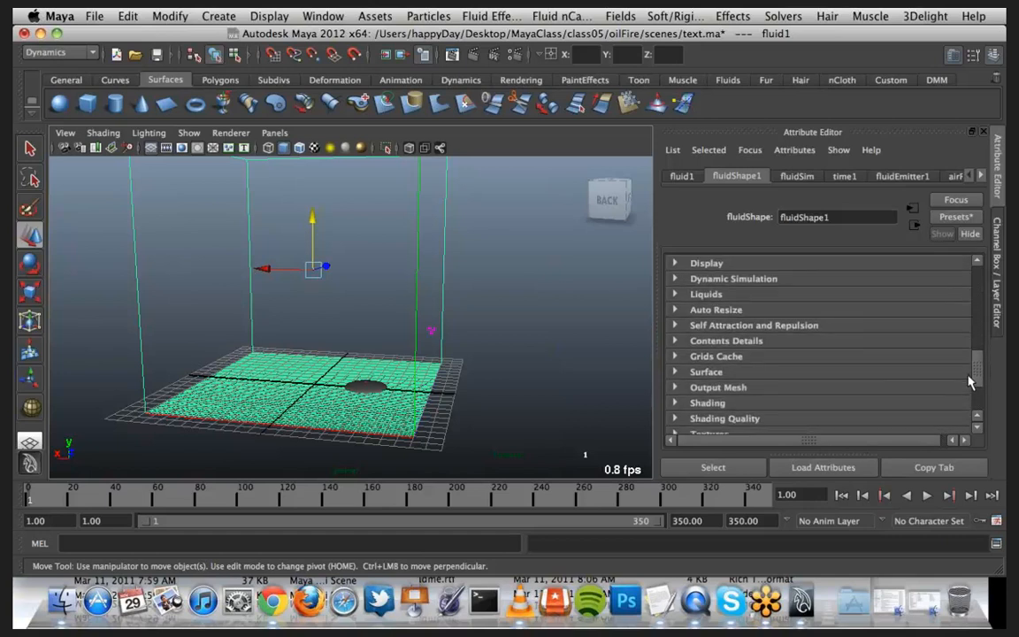
left_click(676, 310)
left_click(791, 328)
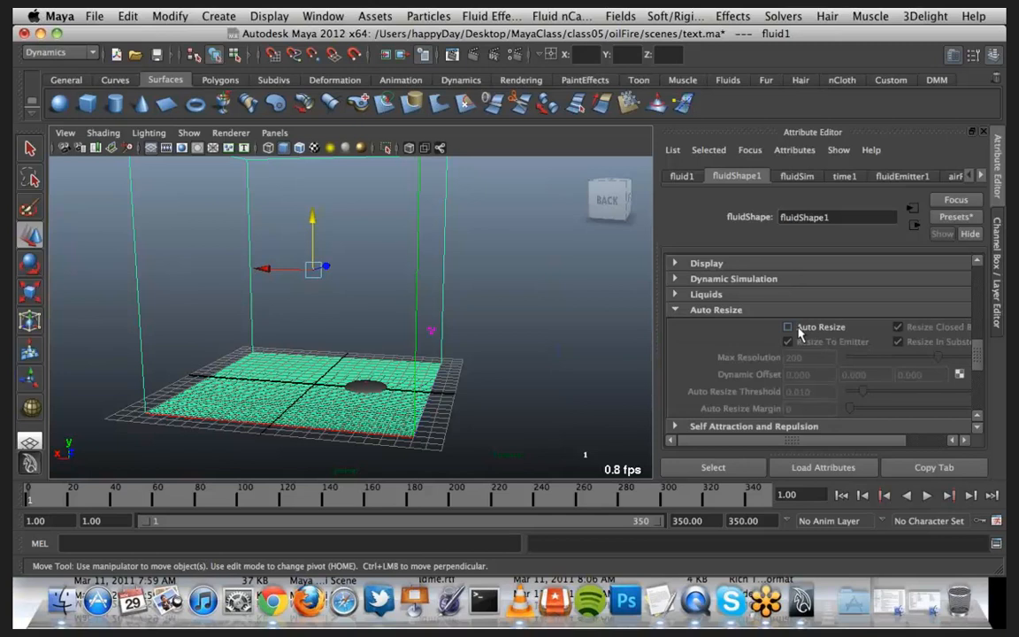
left_click(796, 328)
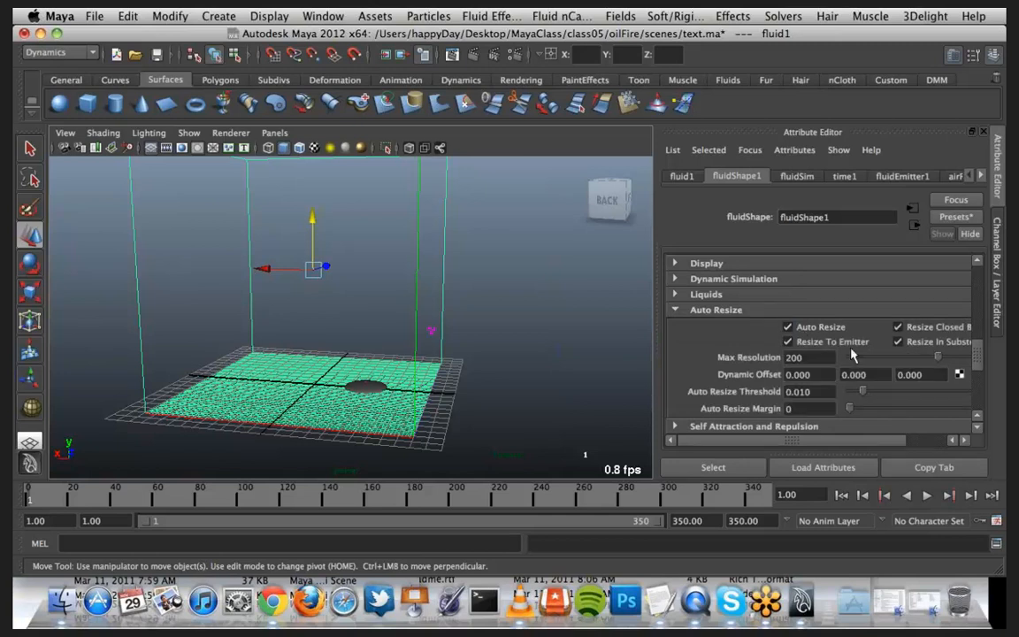
Step: Set the fluid container's Boundary X to None and Boundary Y to -Y Side, keeping Boundary Z at Both Sides
left_click_drag(977, 351, 984, 270)
scroll(977, 354, "down", 2)
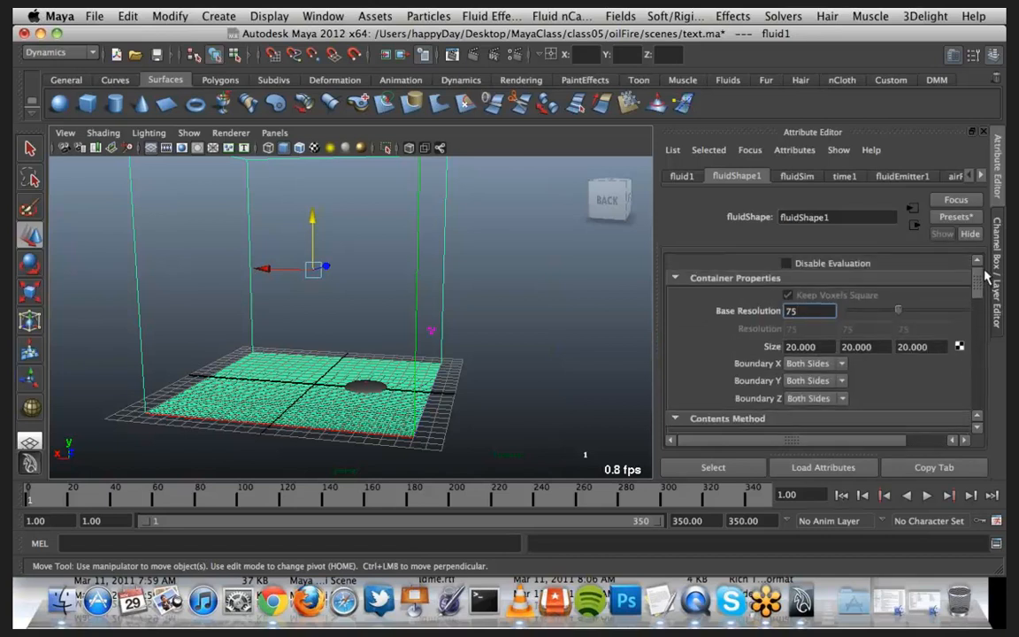
left_click(841, 364)
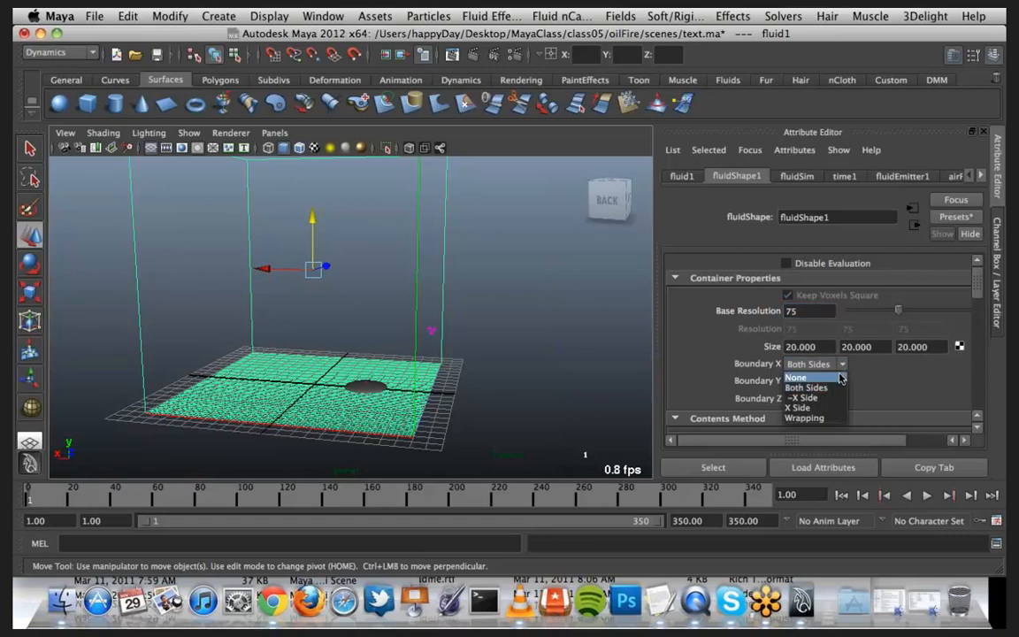
left_click(839, 378)
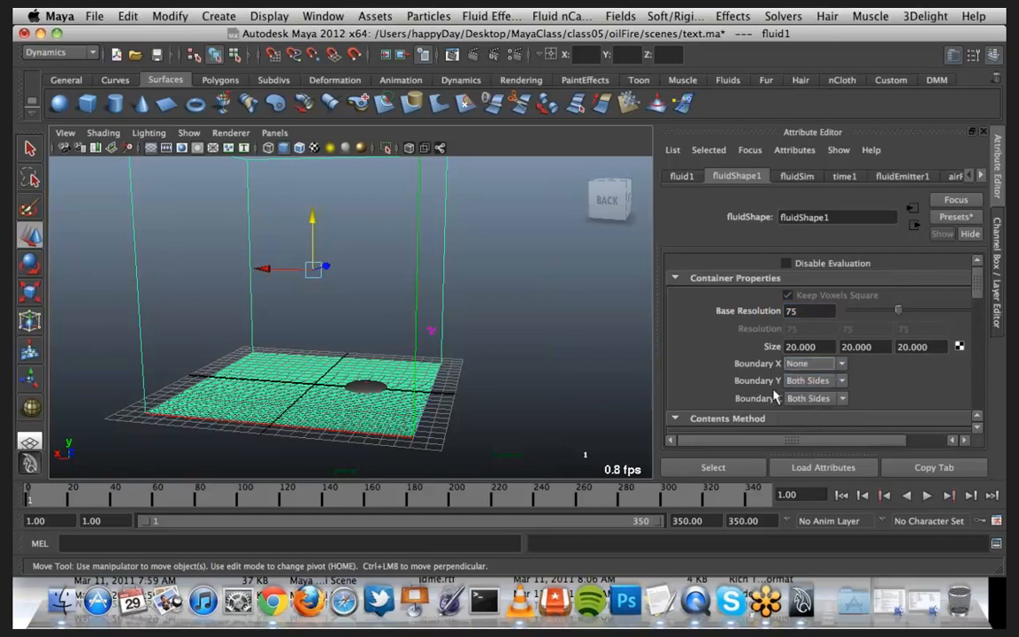
left_click(840, 382)
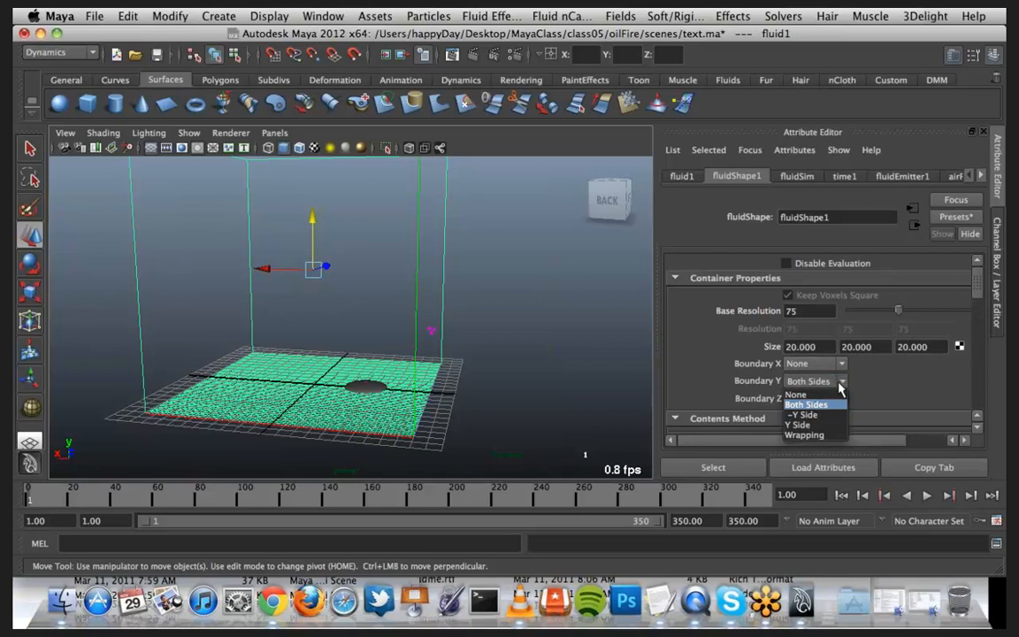
left_click(837, 415)
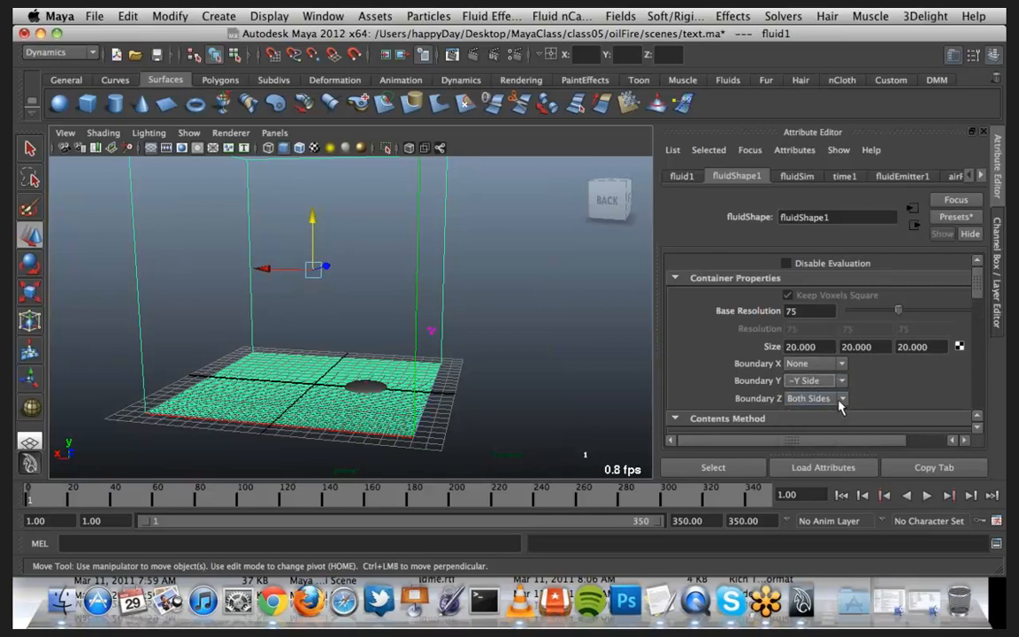
left_click(842, 400)
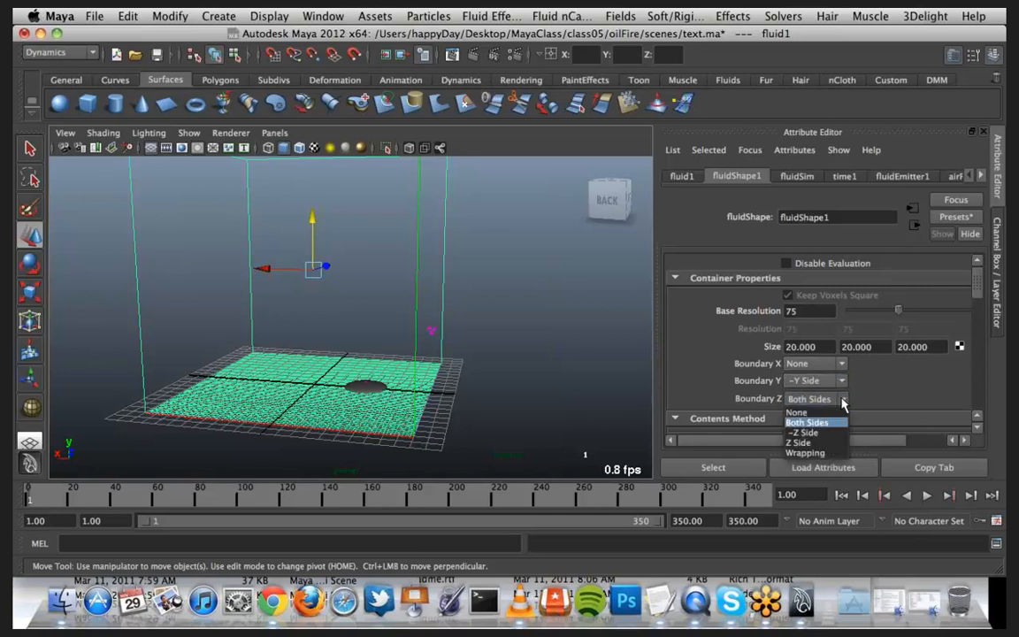
left_click(841, 424)
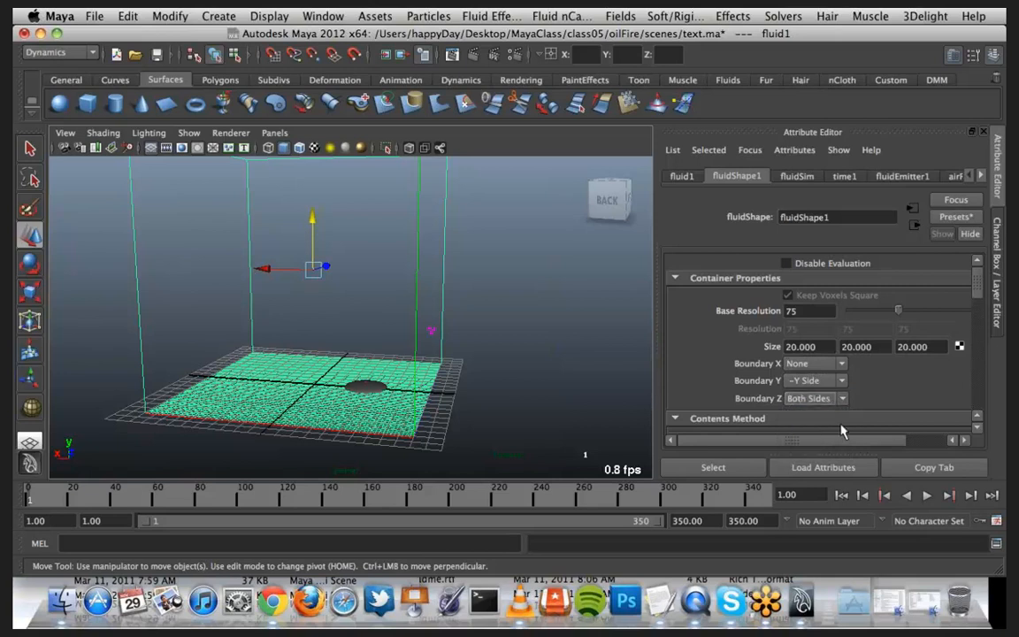
Step: Play the smoke simulation from the first frame to check the auto-resizing container, stop it and rewind to the start
left_click(842, 497)
left_click(925, 496)
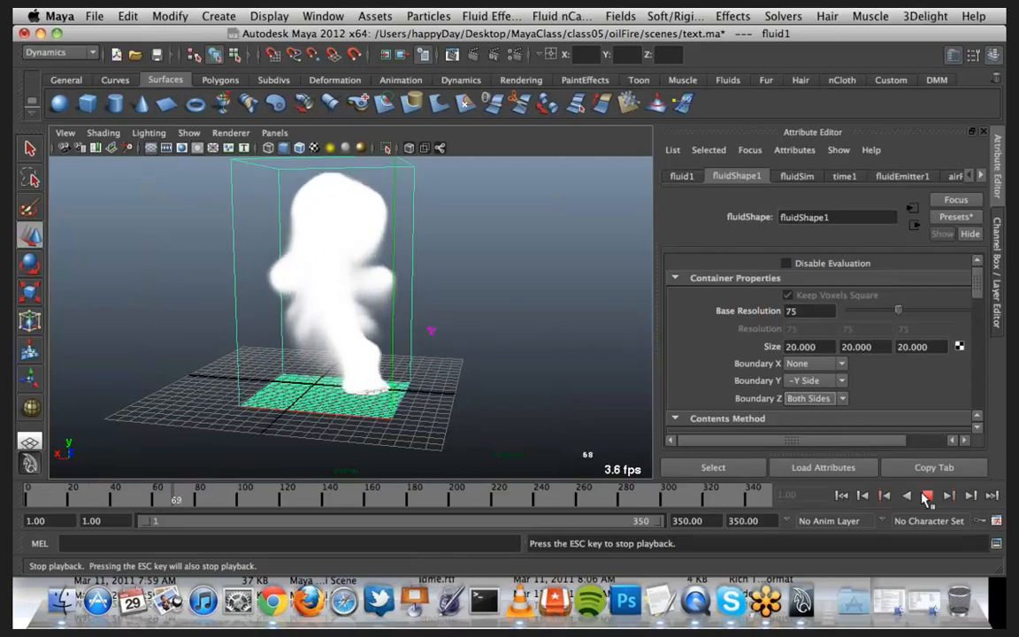
left_click(926, 497)
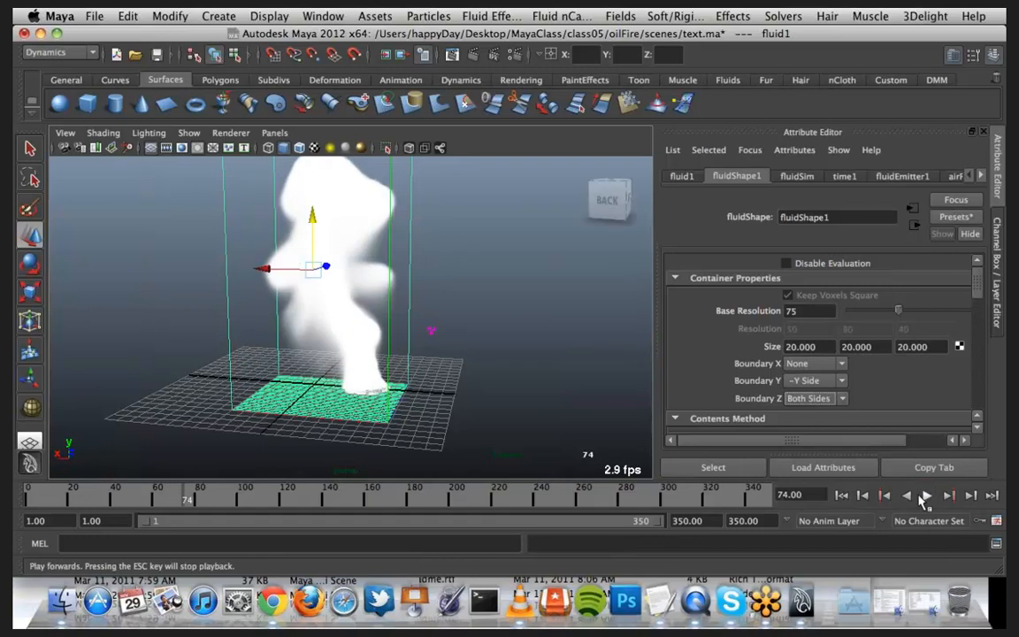
left_click(840, 497)
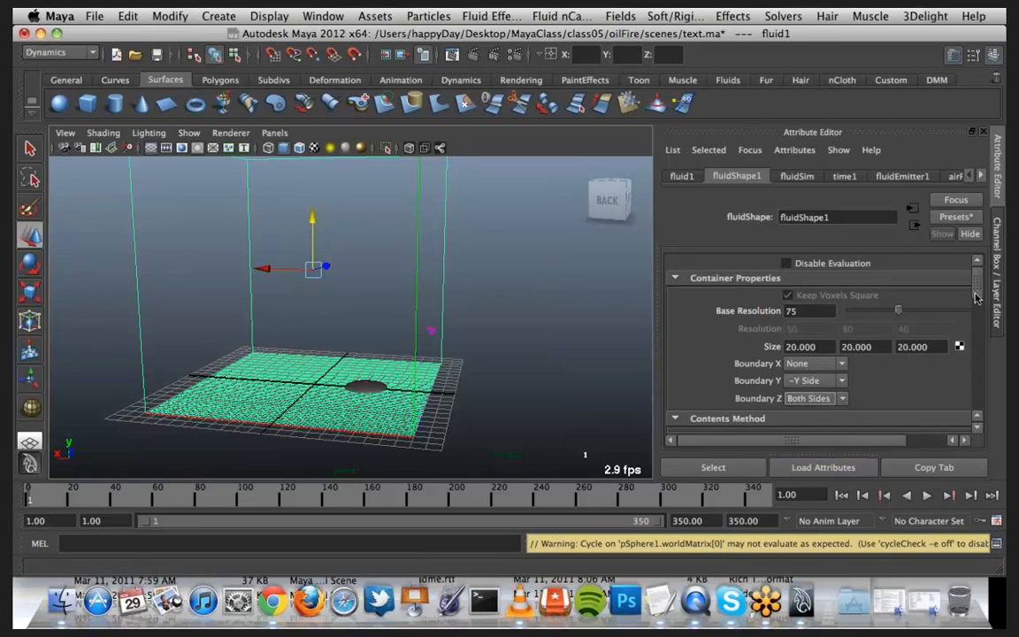
Step: Review the fluid shape's Contents Method, Display and Dynamic Simulation attributes
left_click_drag(976, 298, 982, 327)
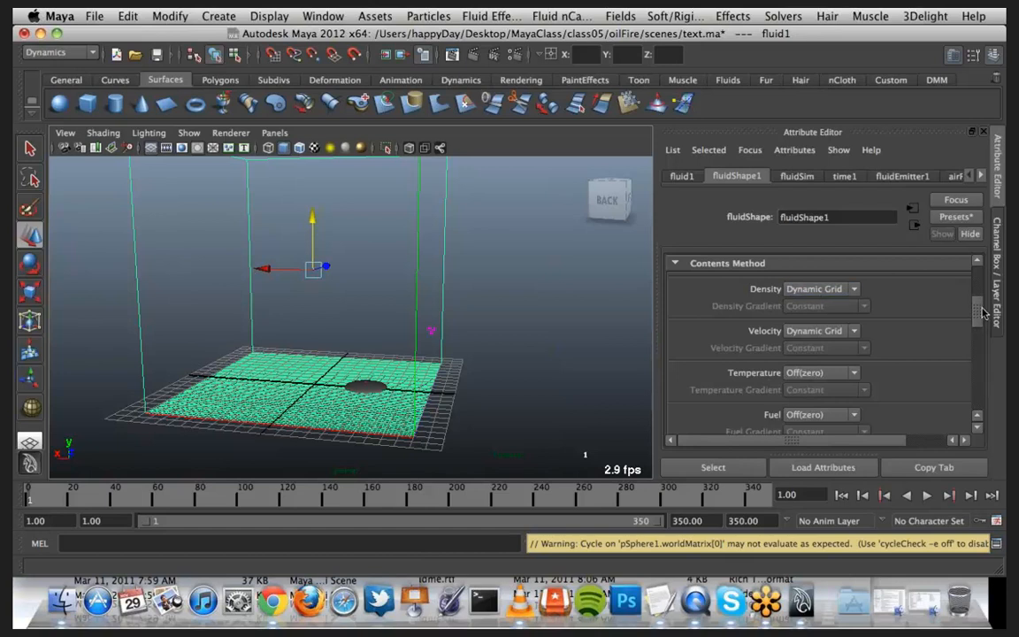
left_click_drag(983, 304, 984, 328)
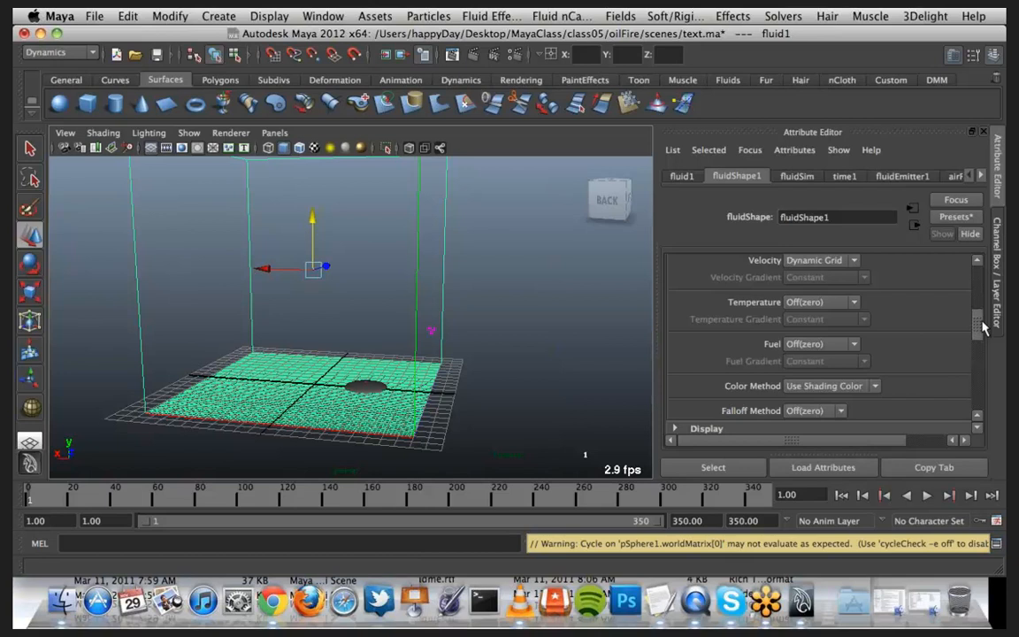
left_click_drag(983, 328, 980, 258)
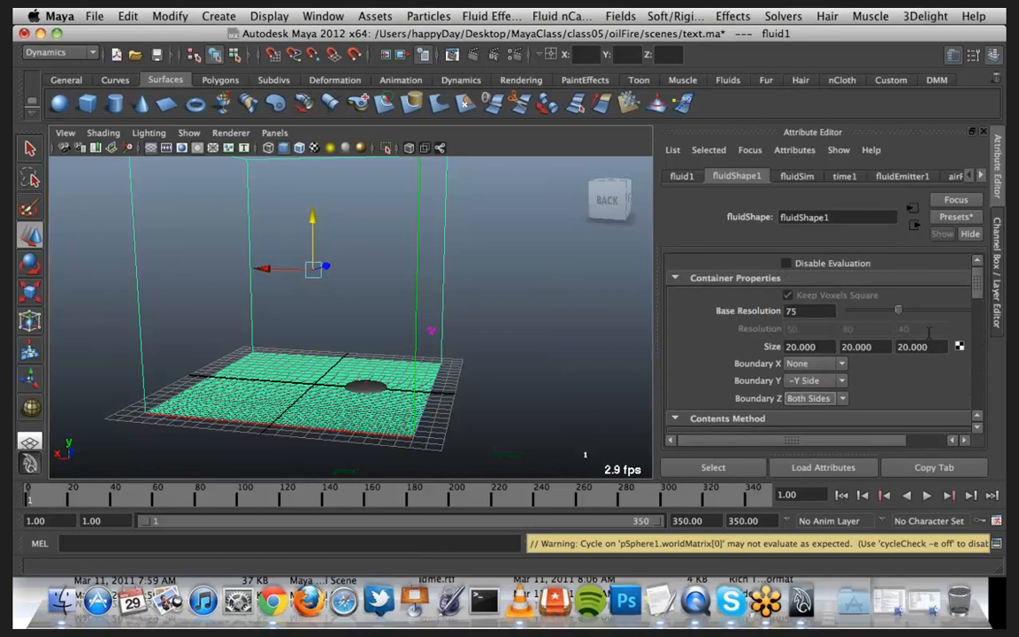
scroll(928, 336, "down", 10)
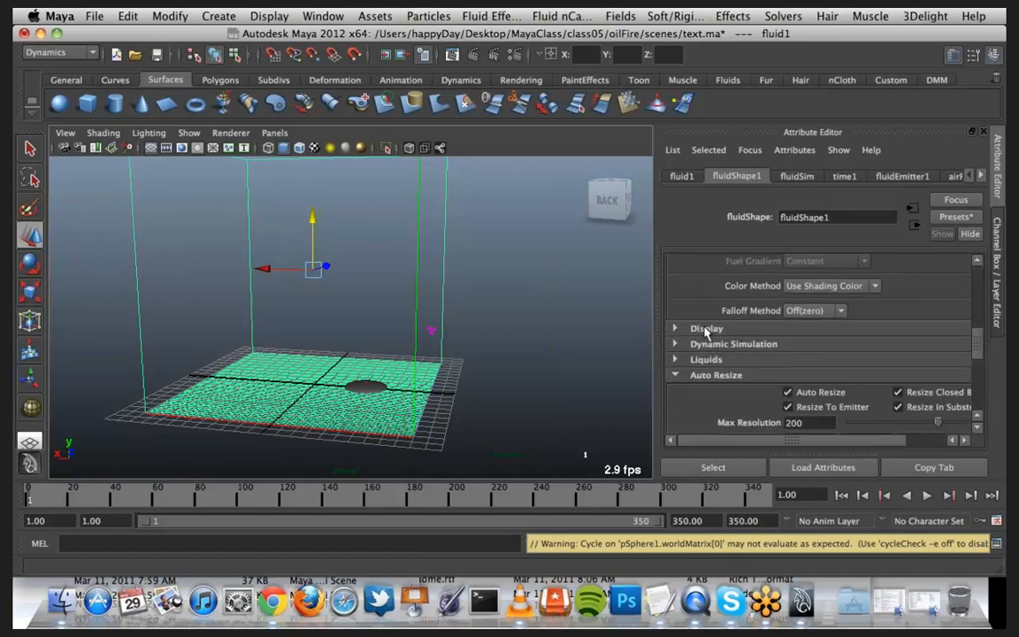
left_click(708, 329)
scroll(707, 334, "down", 5)
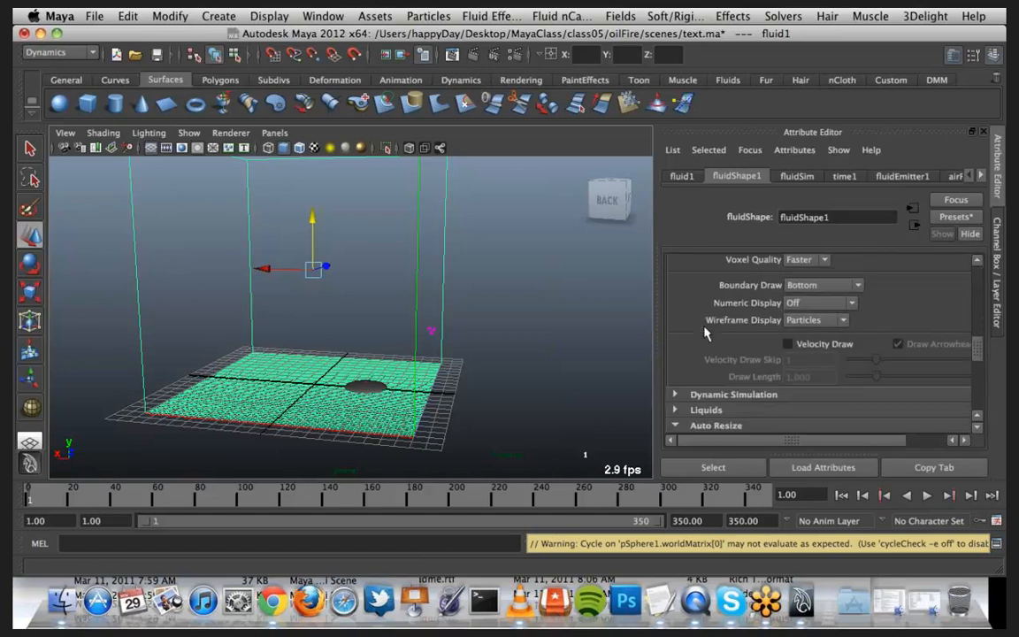
left_click(704, 350)
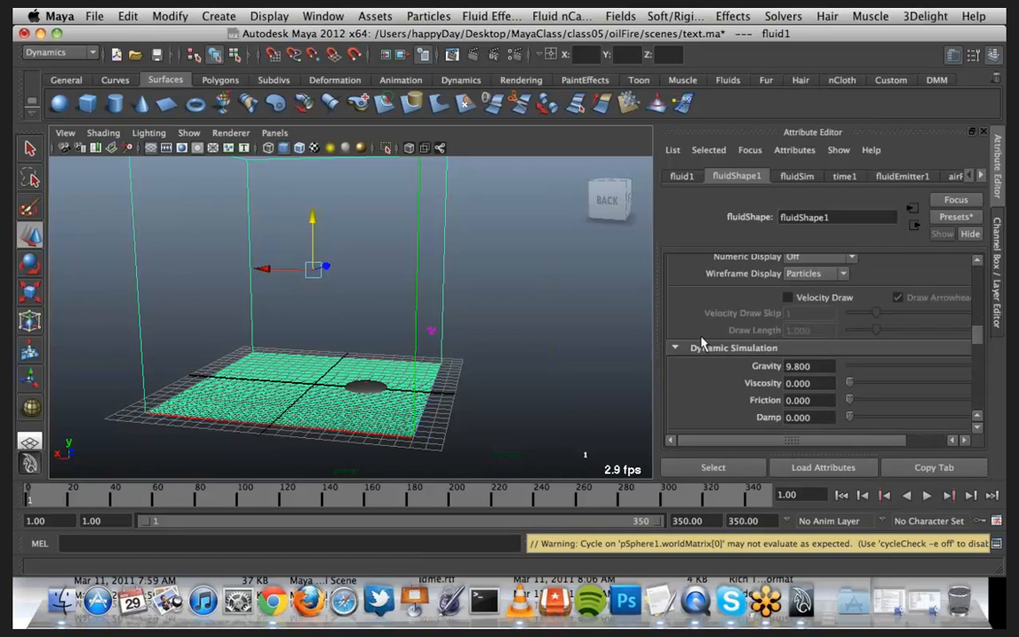
scroll(702, 343, "down", 2)
scroll(704, 343, "up", 1)
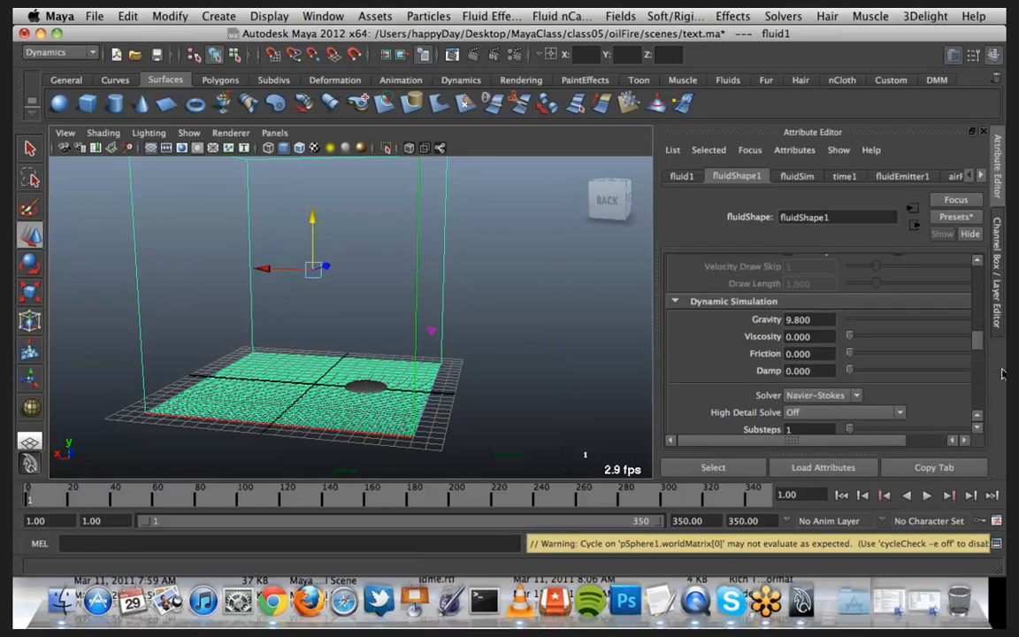
scroll(962, 398, "up", 3)
scroll(962, 398, "up", 5)
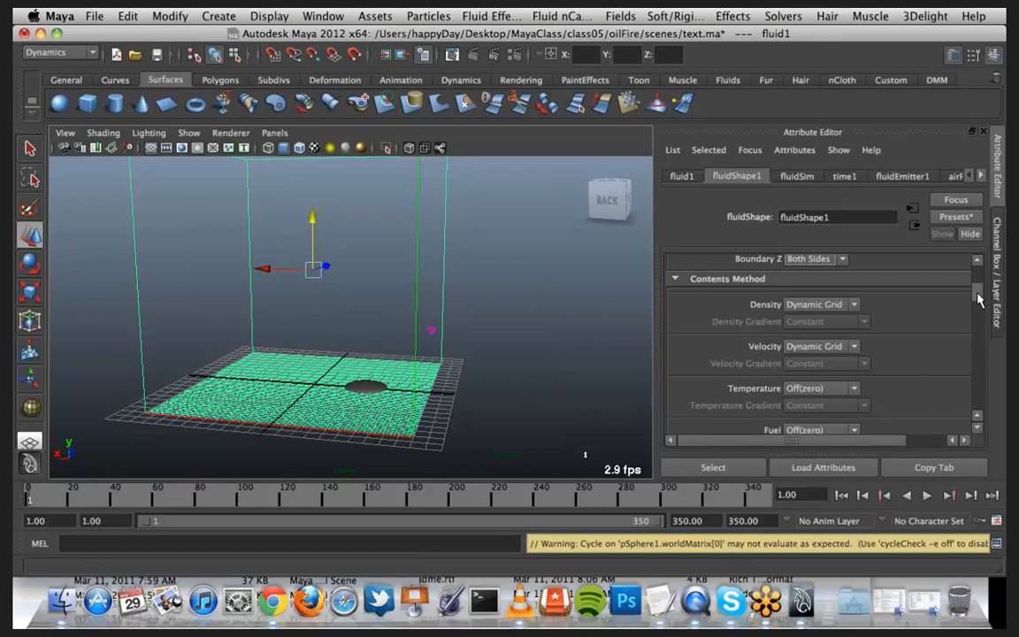
Step: Set the fluid's Temperature and Fuel contents methods to Dynamic Grid
left_click_drag(977, 291, 977, 301)
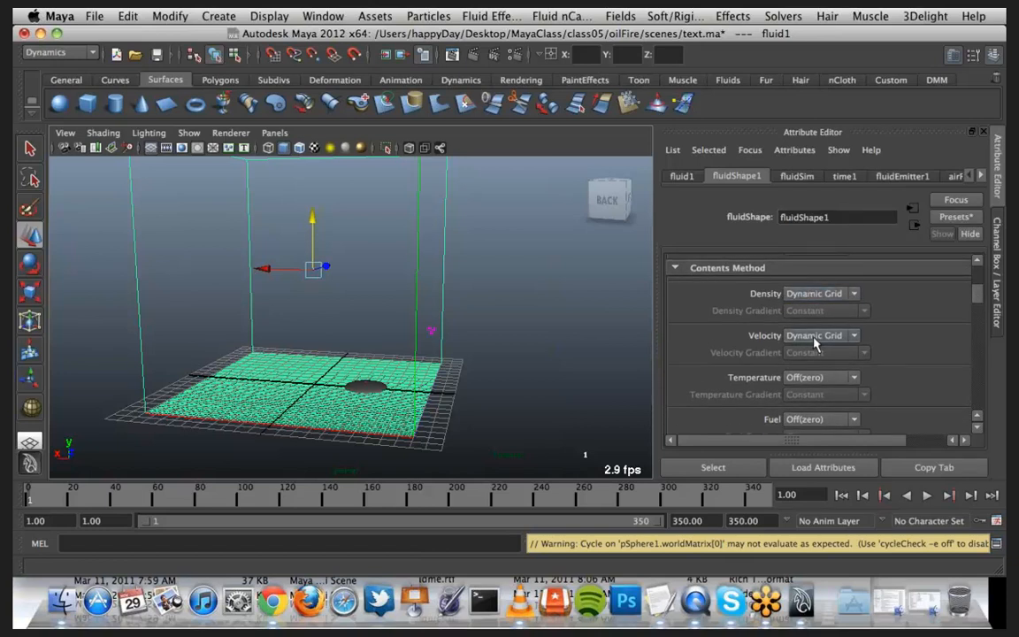
scroll(914, 378, "down", 2)
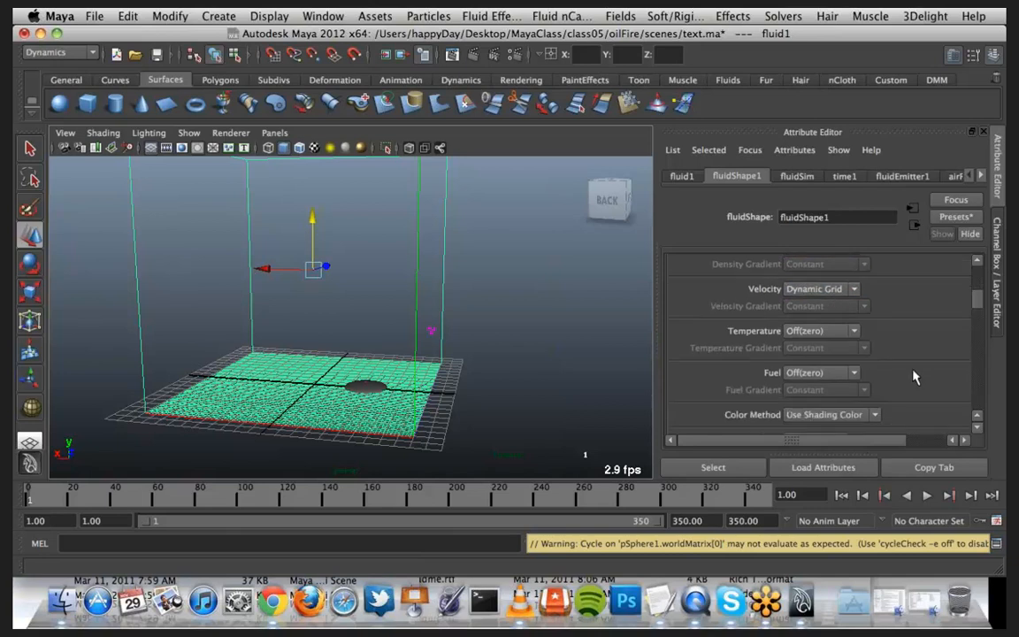
left_click(823, 331)
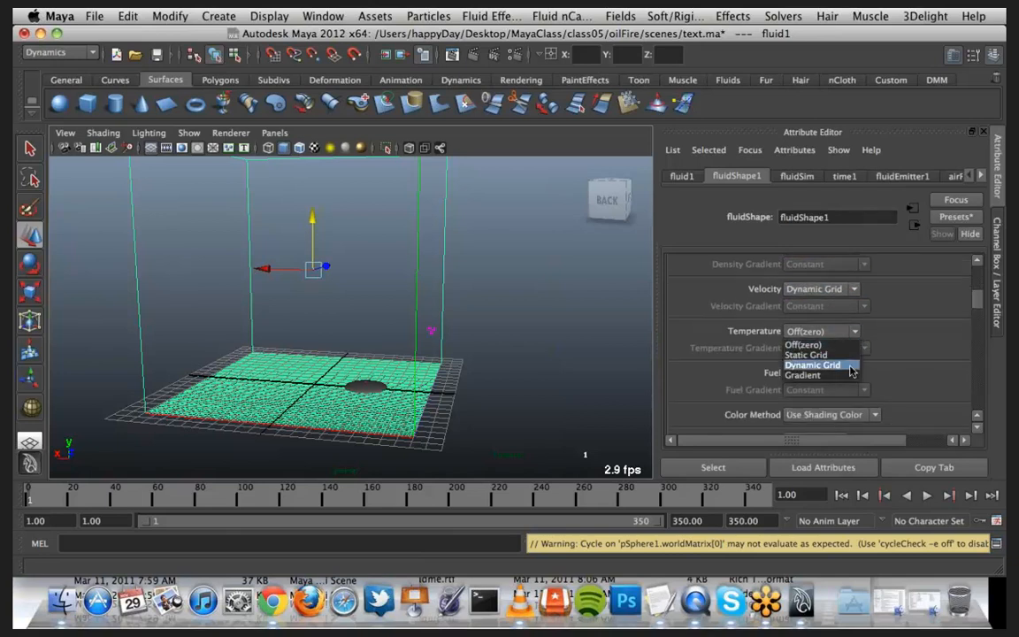
left_click(831, 365)
left_click(849, 373)
left_click(852, 396)
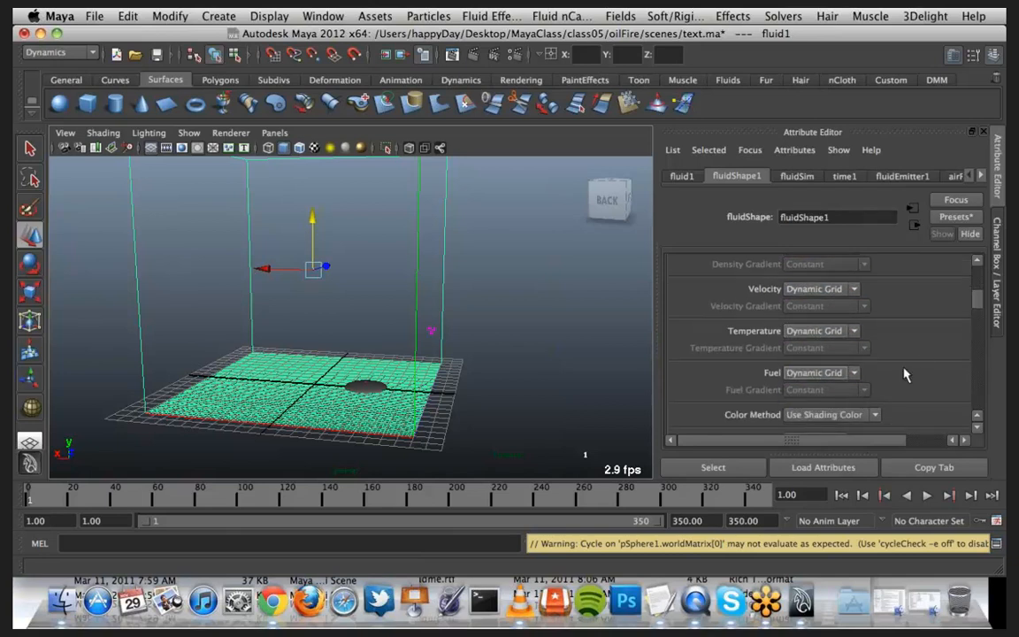
Step: Set the fluid's High Detail Solve to All Grids in its Dynamic Simulation attributes
scroll(923, 364, "down", 4)
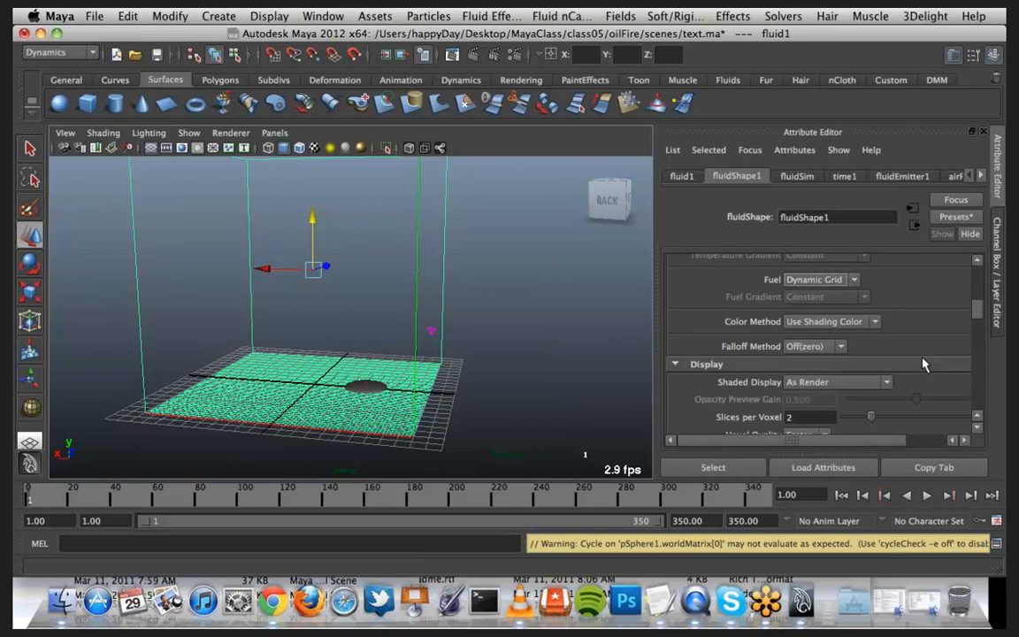
scroll(923, 364, "down", 6)
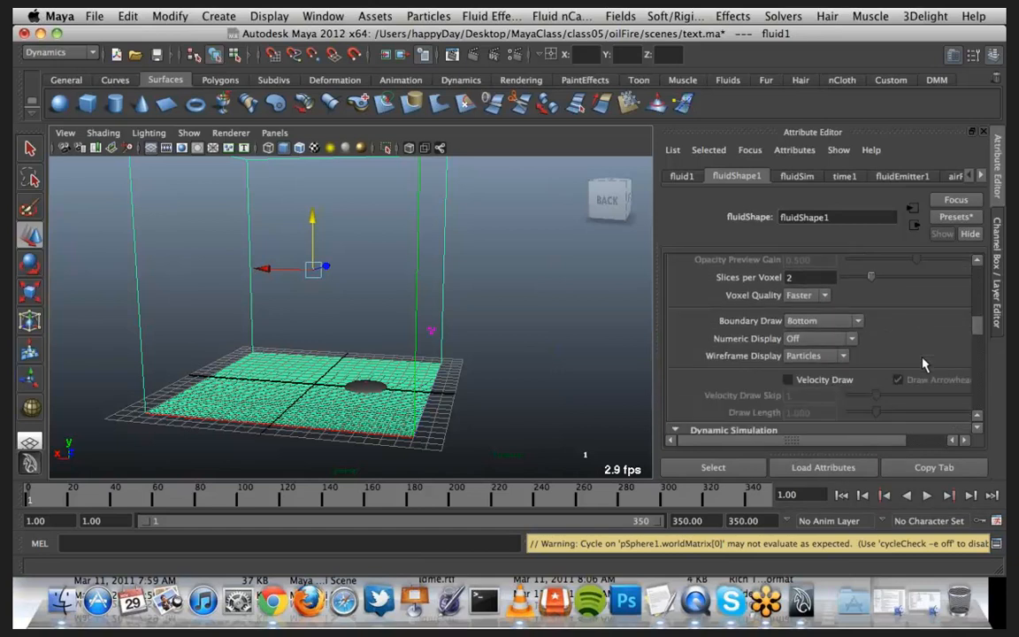
scroll(922, 364, "down", 4)
scroll(922, 364, "down", 4)
scroll(922, 364, "up", 2)
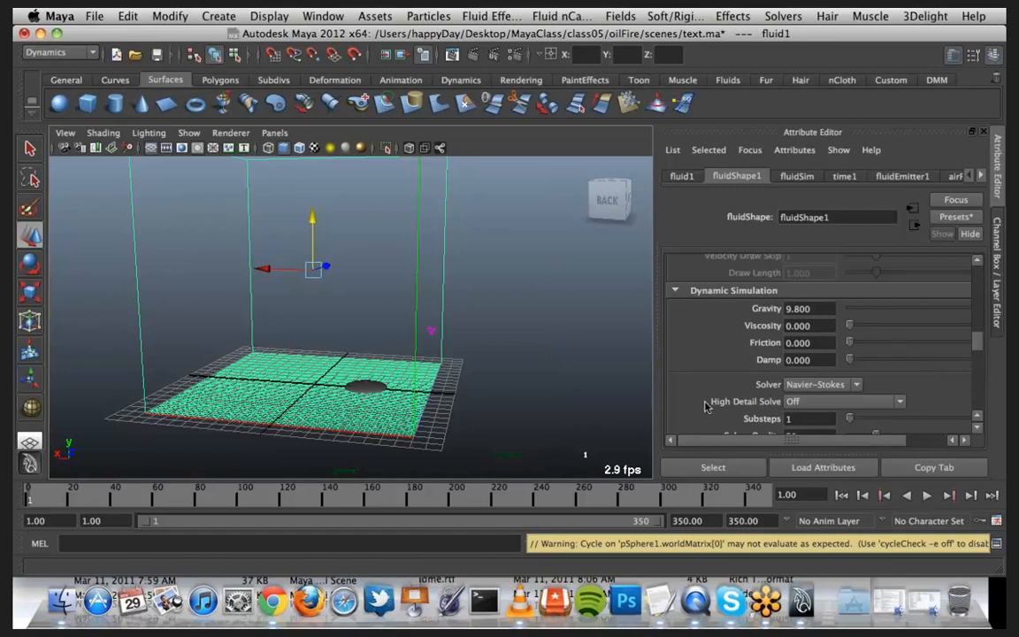
left_click(899, 403)
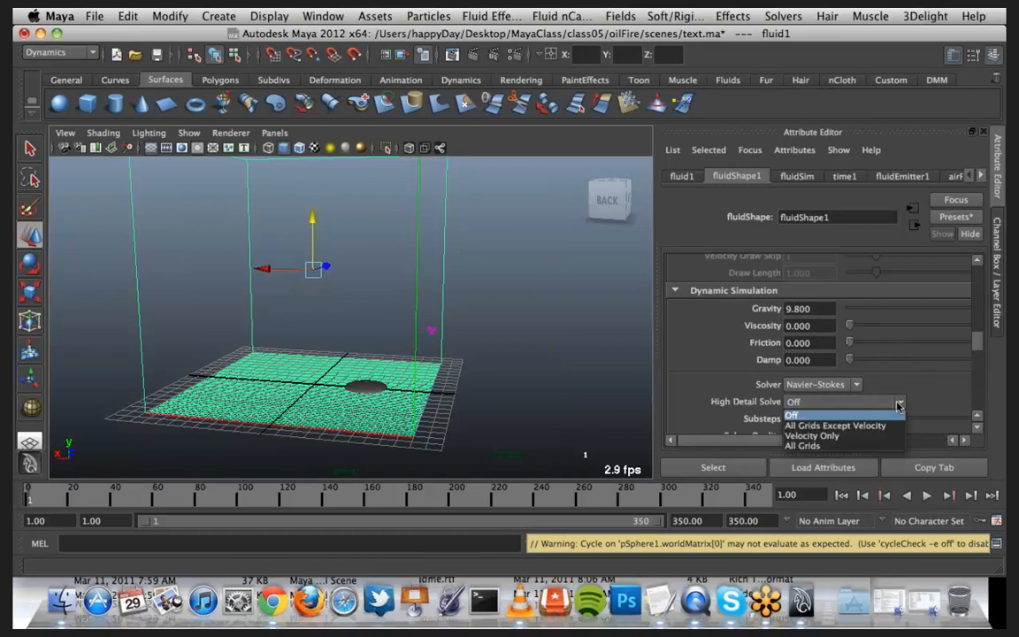
left_click(884, 447)
Step: Set the fluid's Damp to 0.03 in its Dynamic Simulation attributes
scroll(930, 354, "down", 2)
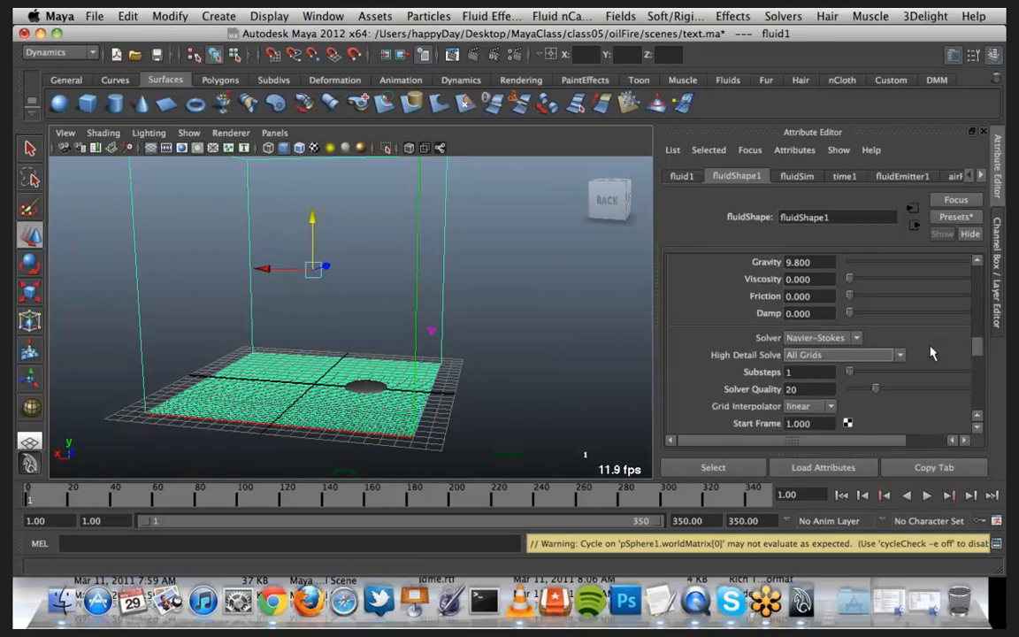
scroll(931, 354, "down", 2)
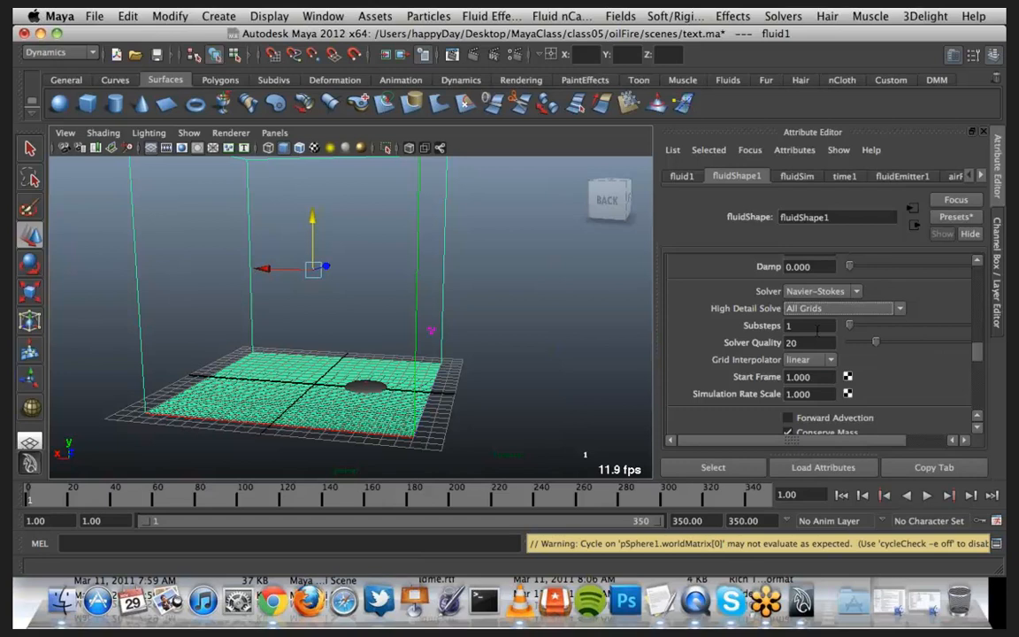
scroll(817, 328, "up", 4)
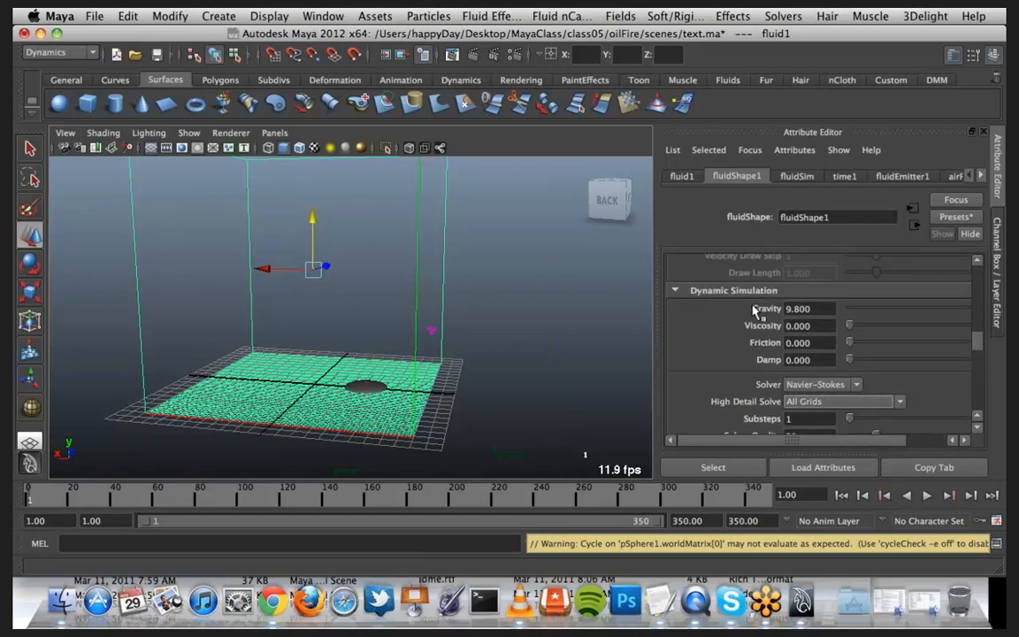
left_click(794, 360)
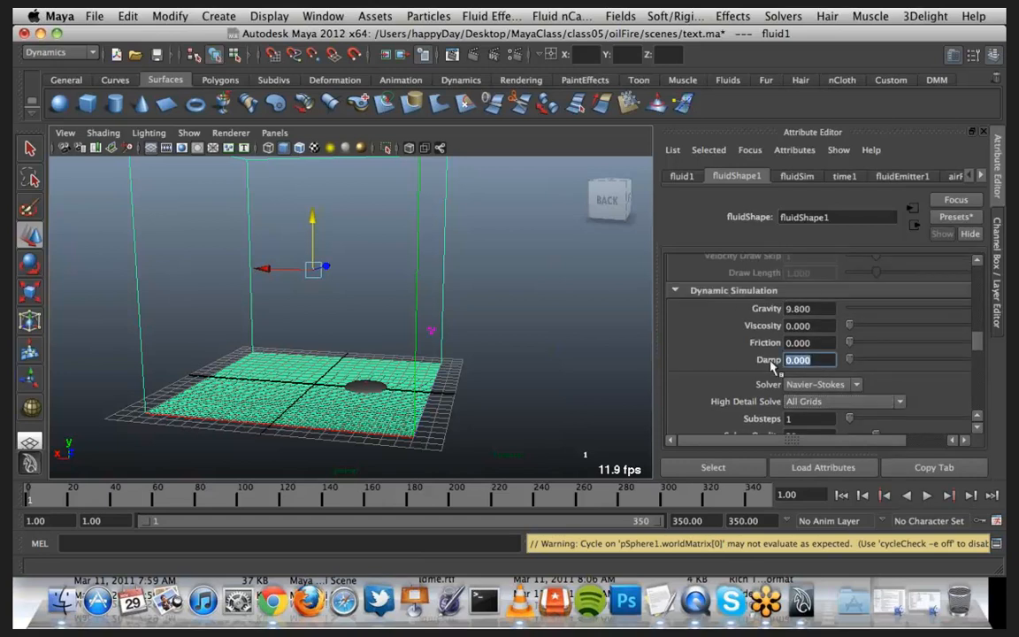
type(".03")
key("Return")
Step: Expand the fluid shape's Contents Details attributes and switch to TextEdit
scroll(905, 376, "down", 2)
scroll(905, 375, "down", 12)
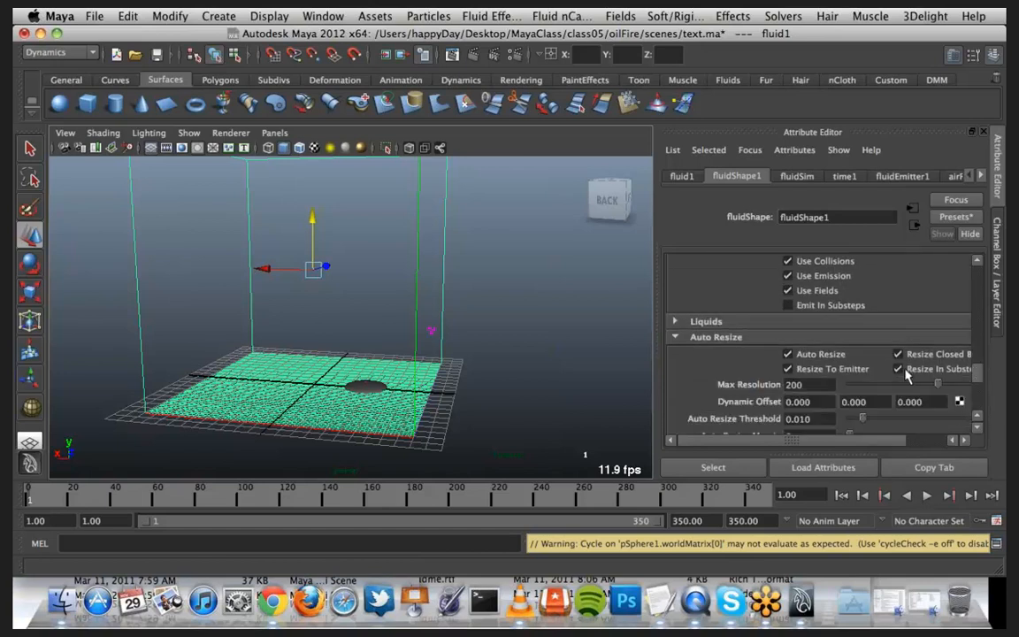
scroll(905, 376, "down", 2)
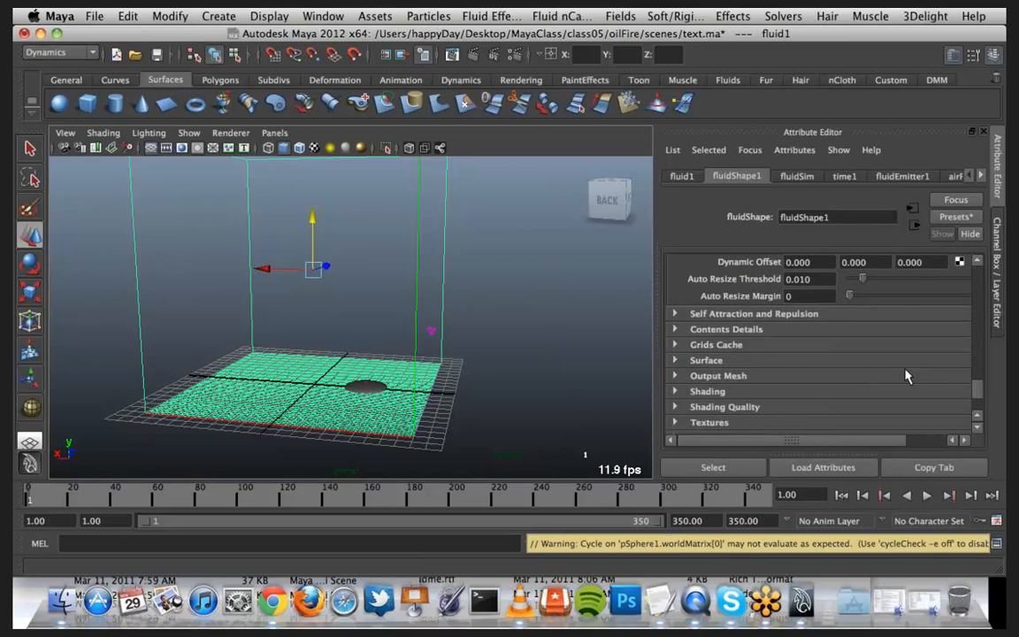
left_click(675, 334)
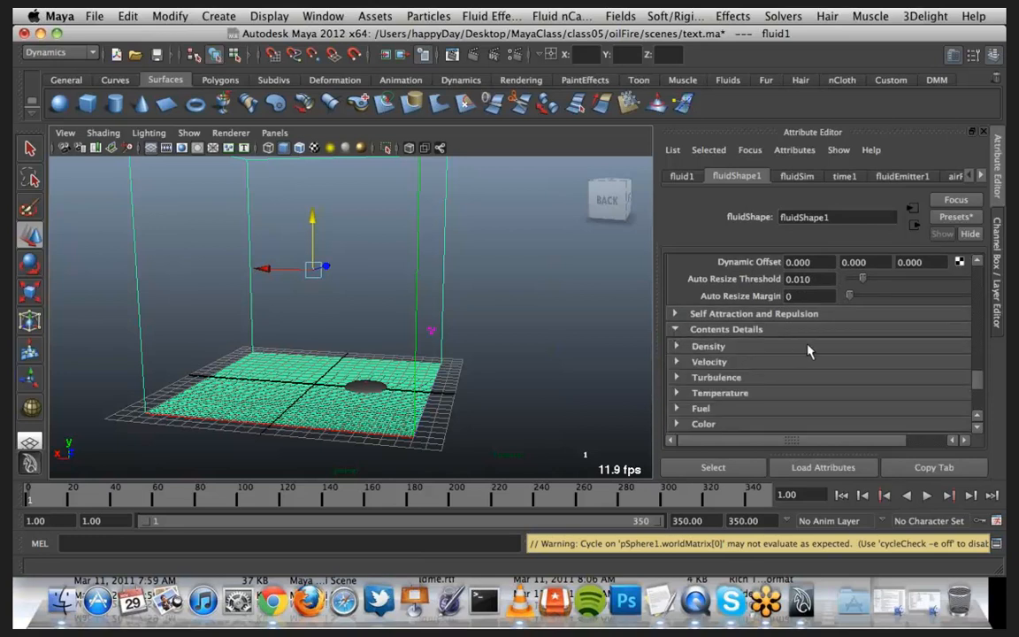
scroll(809, 351, "down", 2)
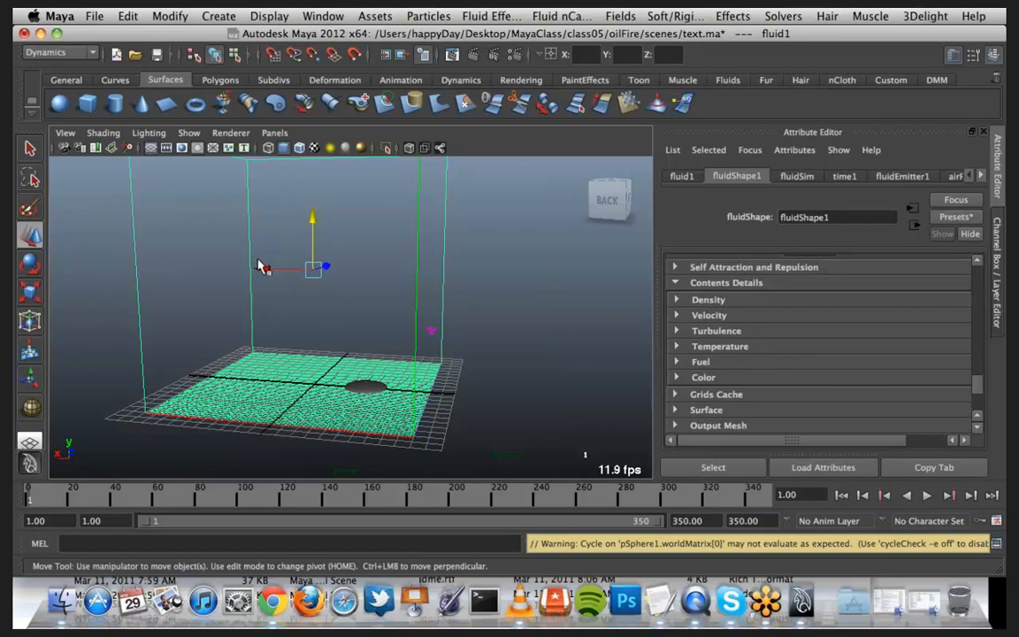
key("super+Tab")
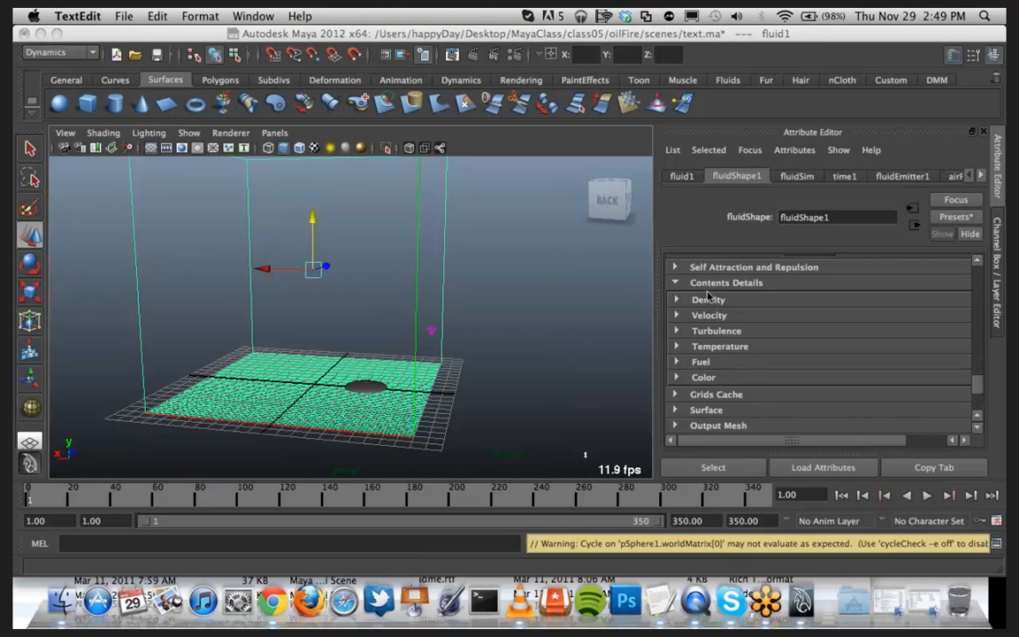
Step: Expand the Fuel, Temperature, Turbulence, Velocity and Density groups within the fluid's Contents Details
left_click(677, 364)
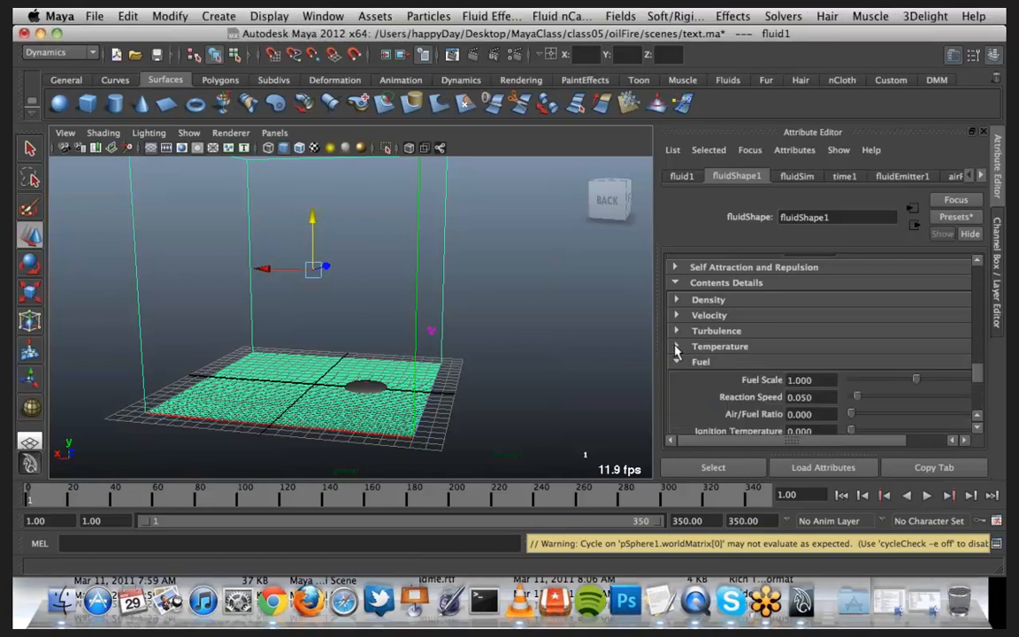
left_click(677, 346)
left_click(677, 332)
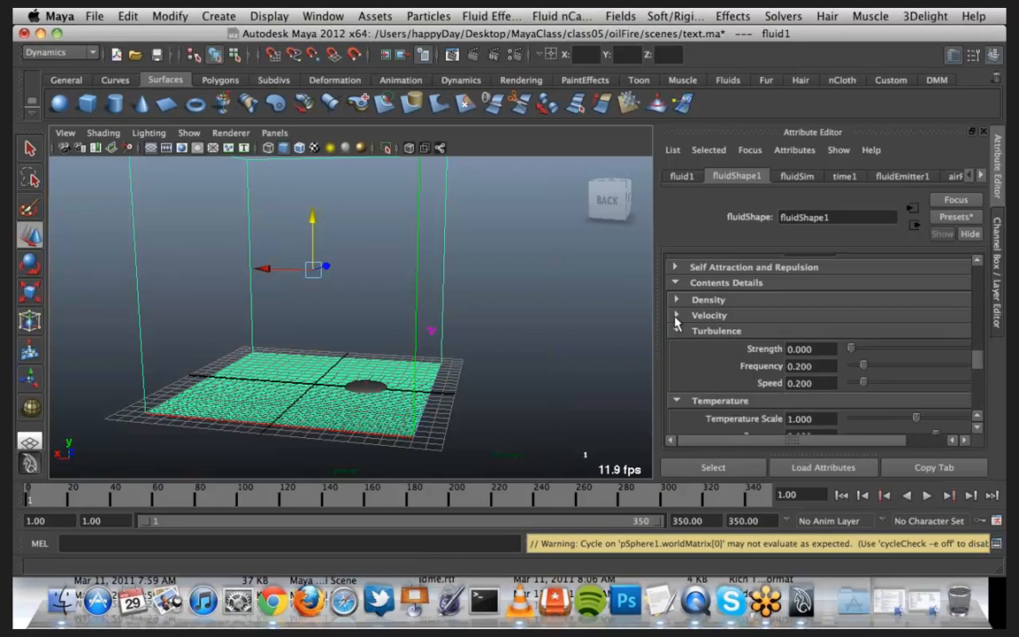
left_click(677, 316)
left_click(677, 299)
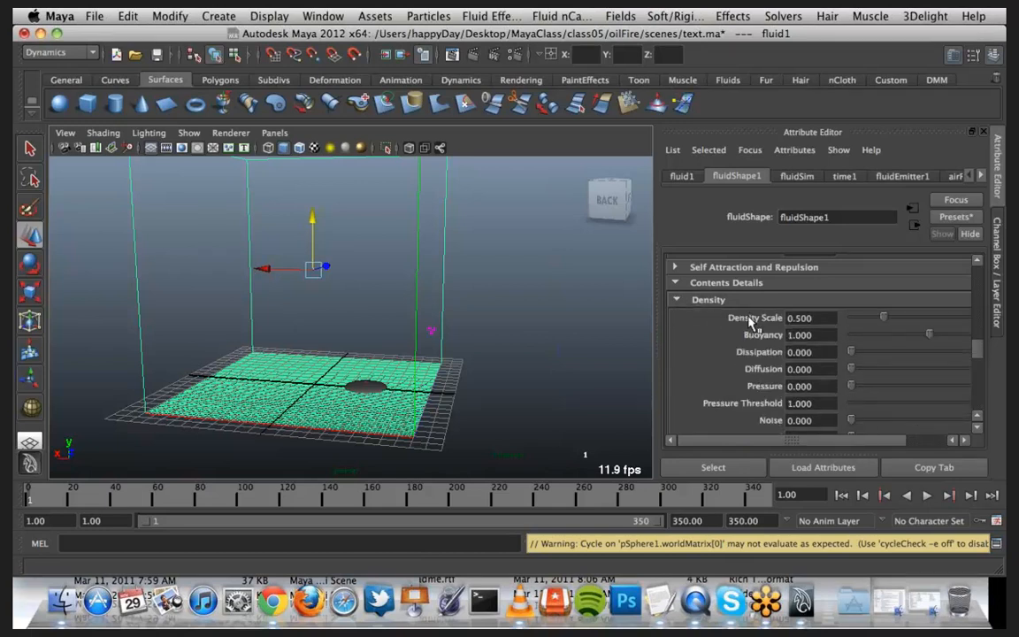
Step: Set the fluid density's Buoyancy to 6 and its Dissipation to 0.5
left_click(821, 318)
left_click(822, 336)
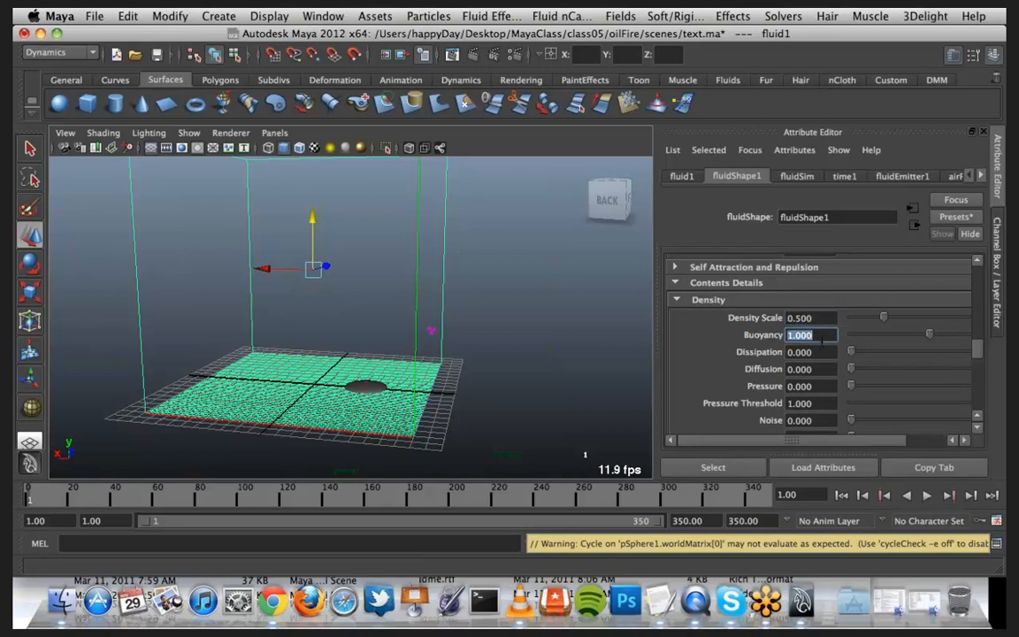
type("6")
key("Return")
left_click(822, 351)
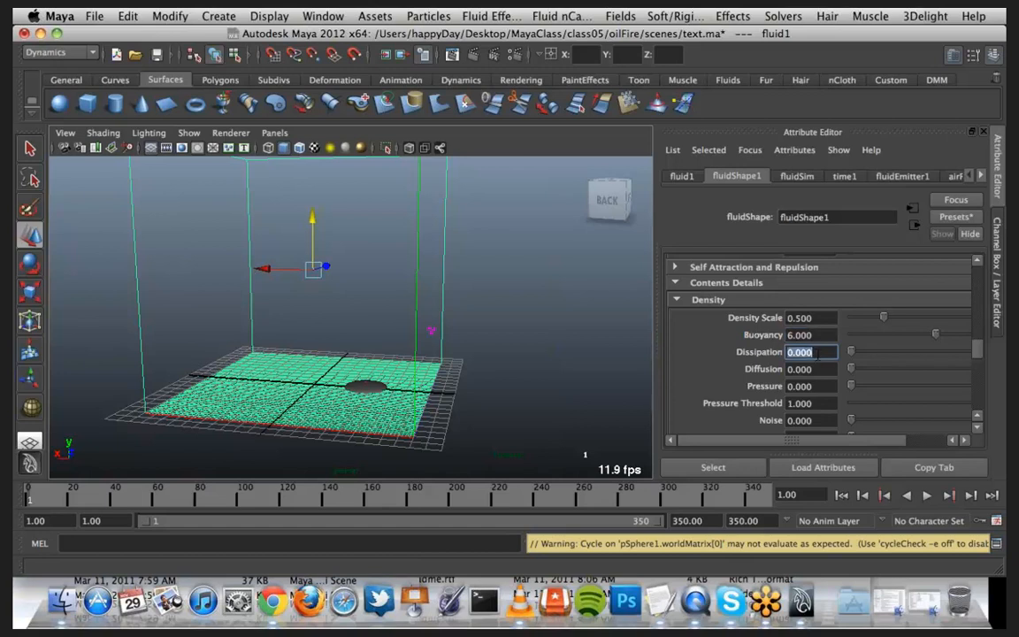
type(".5")
key("Return")
Step: Set the Swirl in the fluid's Velocity attributes to 25
scroll(897, 382, "down", 2)
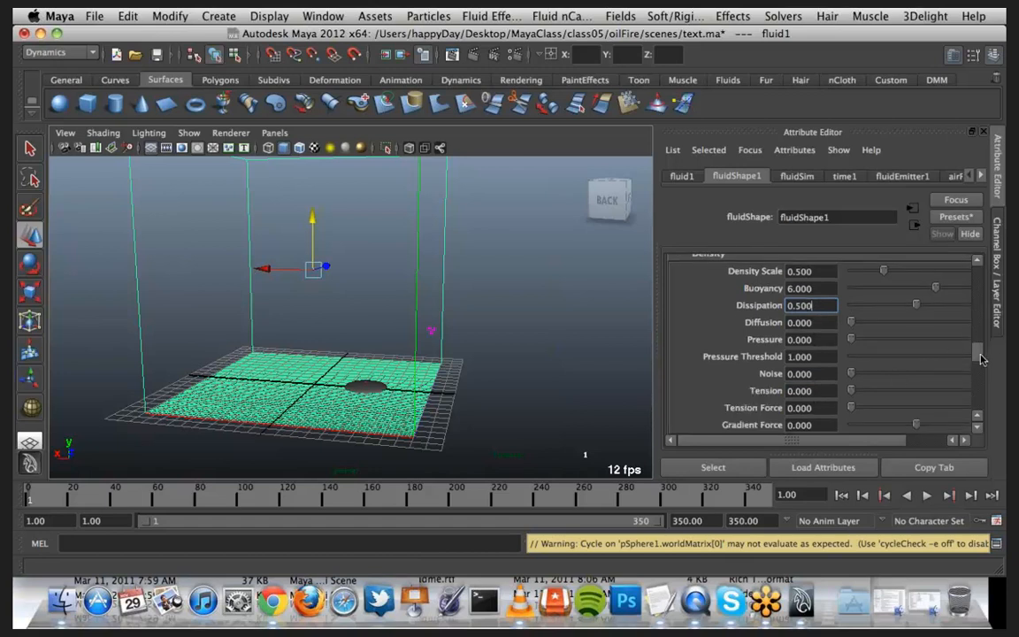
left_click_drag(979, 353, 979, 356)
scroll(980, 361, "down", 2)
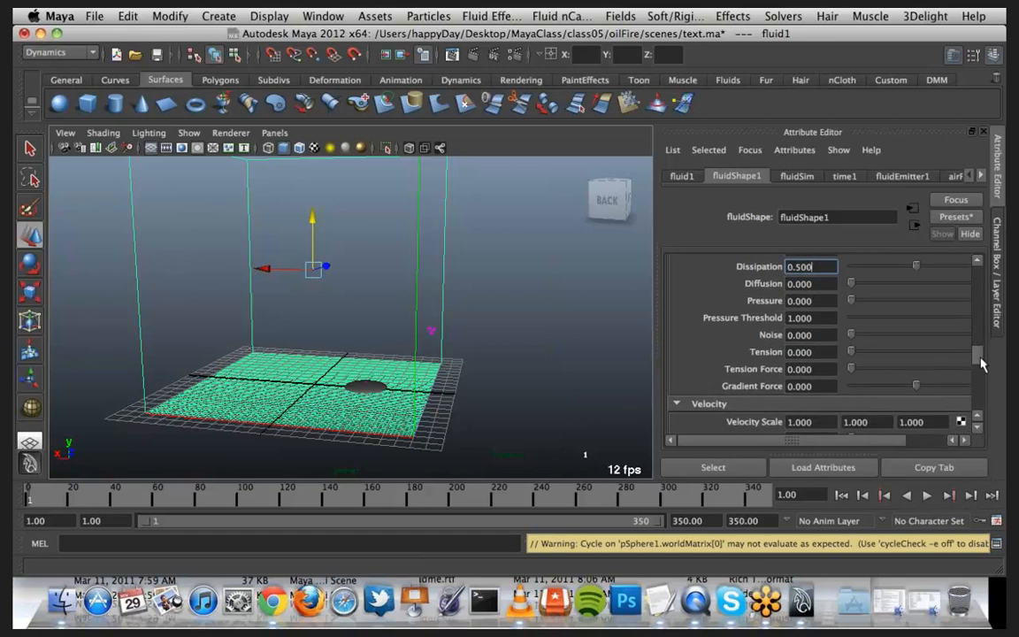
scroll(980, 361, "down", 3)
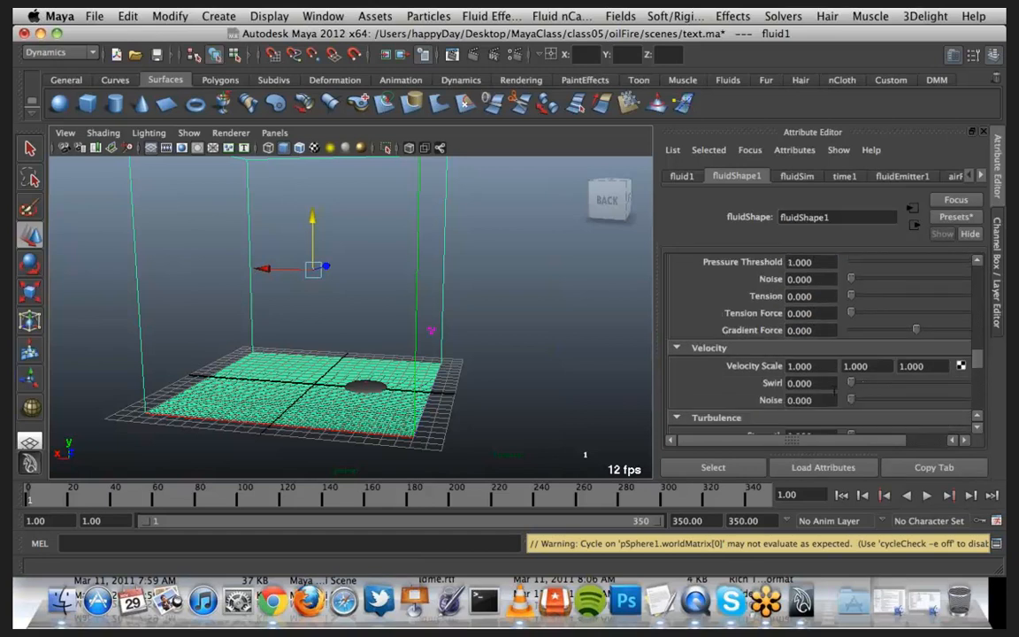
left_click(828, 382)
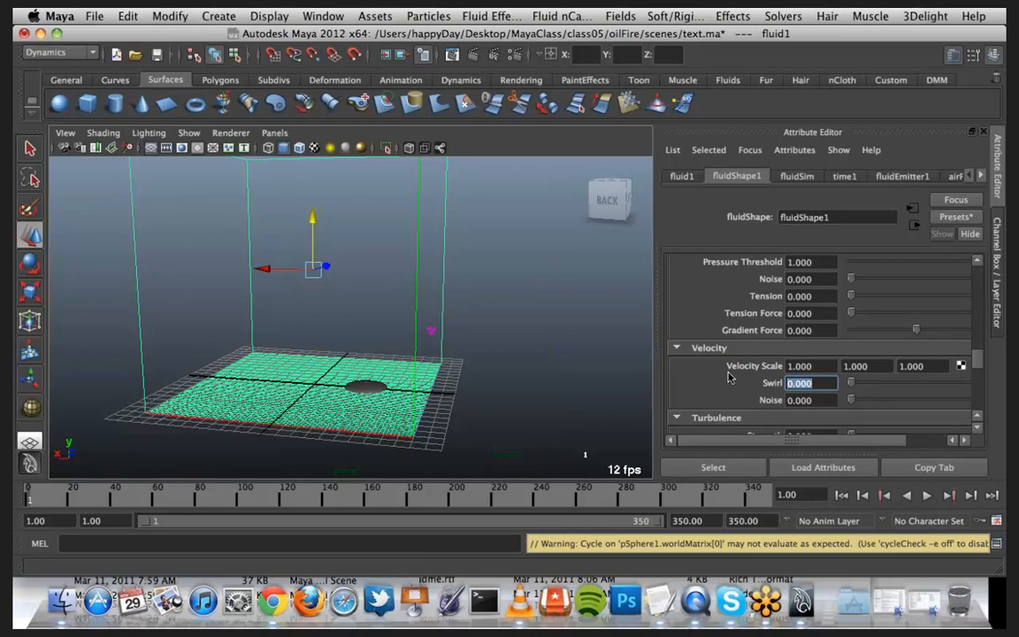
type("25")
key("Return")
Step: Set the Strength in the fluid's Turbulence attributes to 0.1
scroll(979, 368, "down", 3)
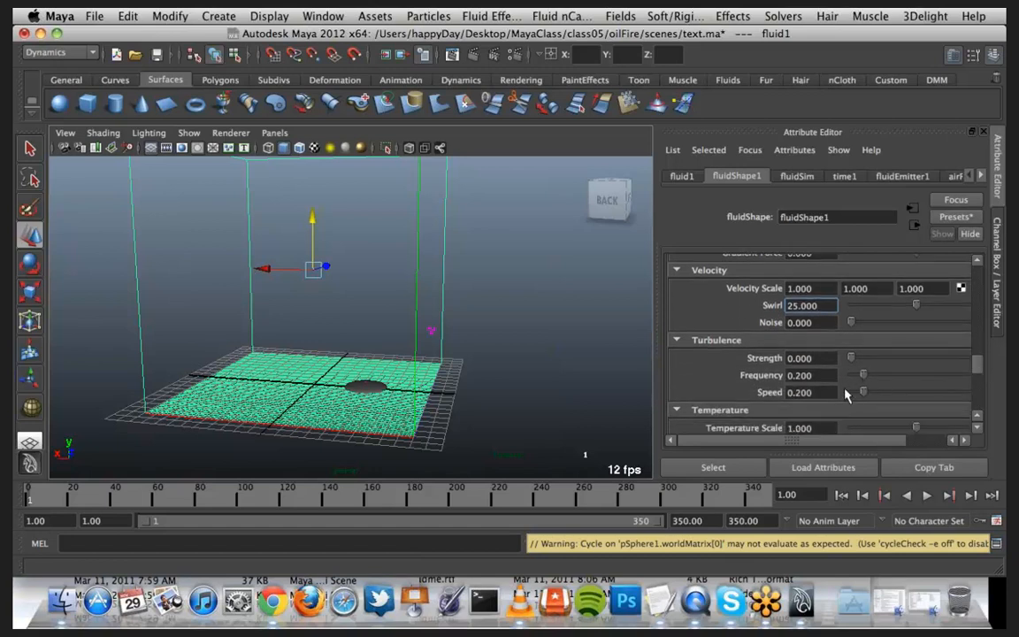
left_click(827, 359)
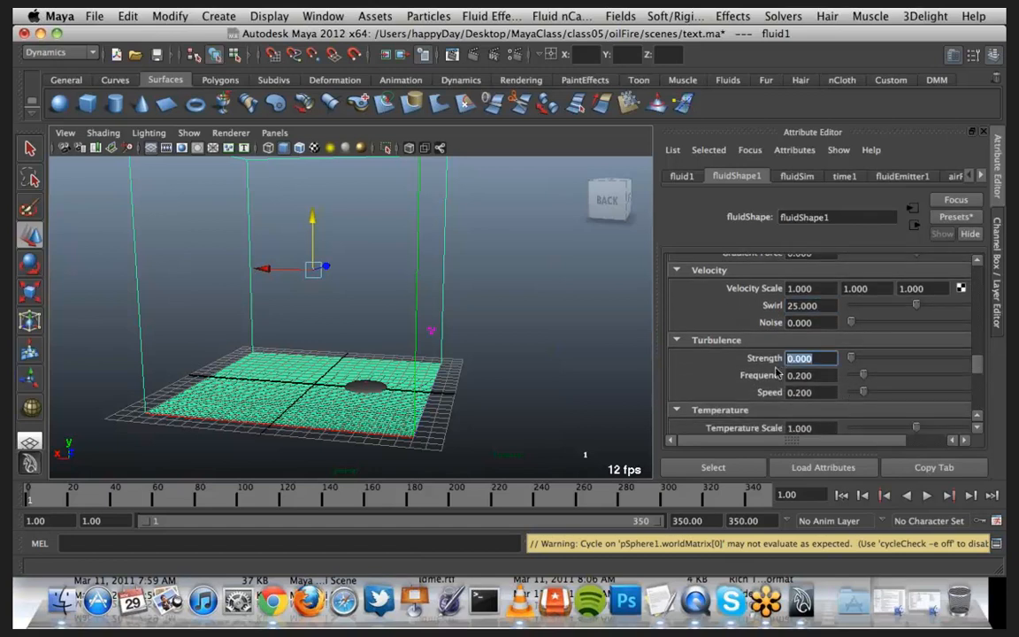
type(".1")
key("Return")
Step: Set the fluid temperature's Turbulence to 6 and its Dissipation to 0.5
scroll(973, 378, "down", 5)
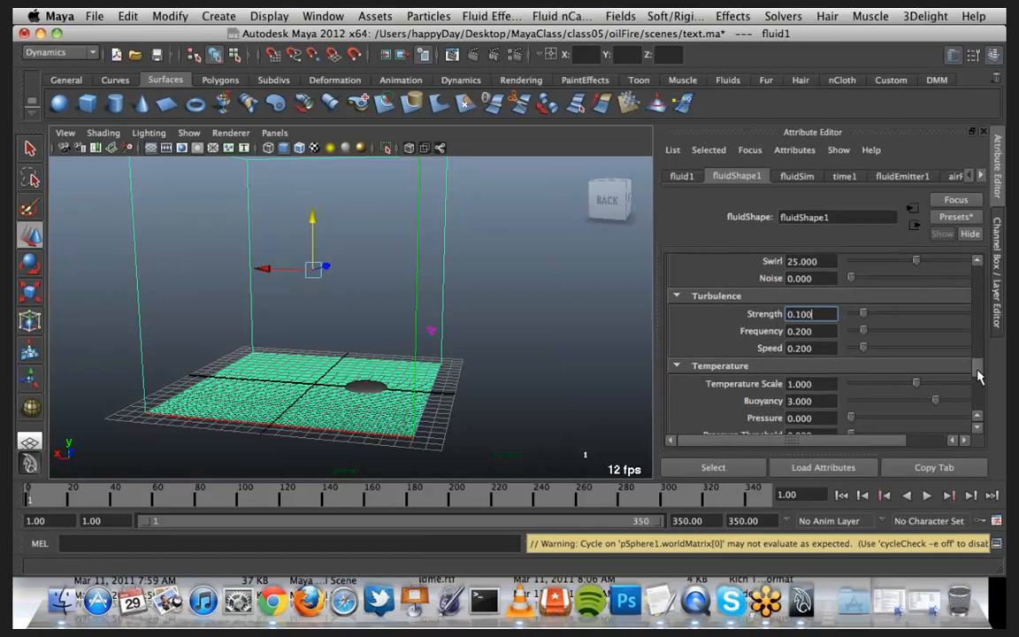
scroll(977, 378, "down", 3)
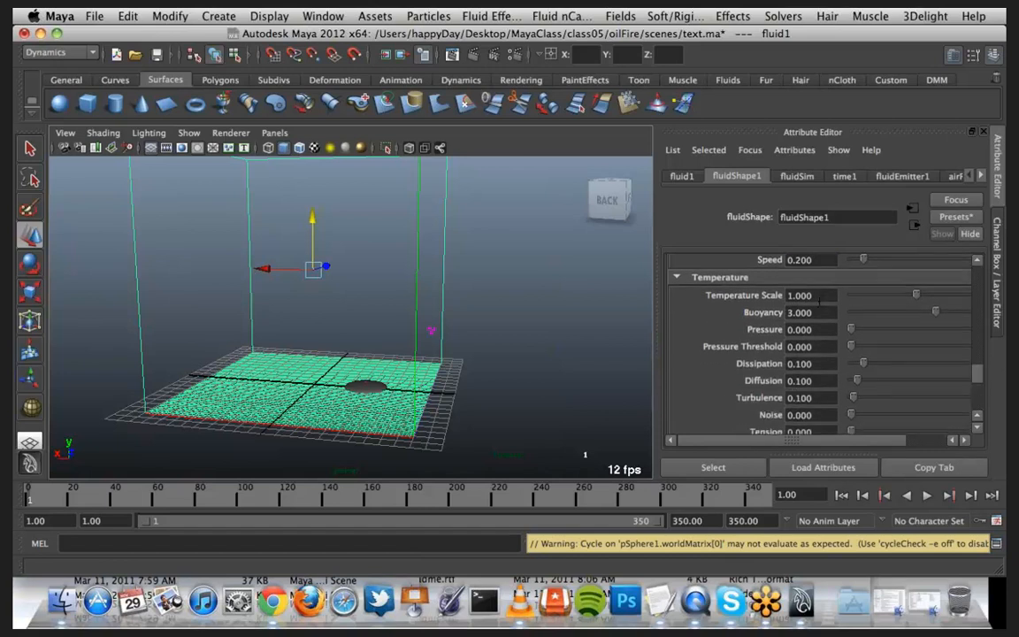
left_click(820, 311)
left_click(808, 397)
type("6")
key("Return")
scroll(850, 395, "down", 2)
left_click(822, 316)
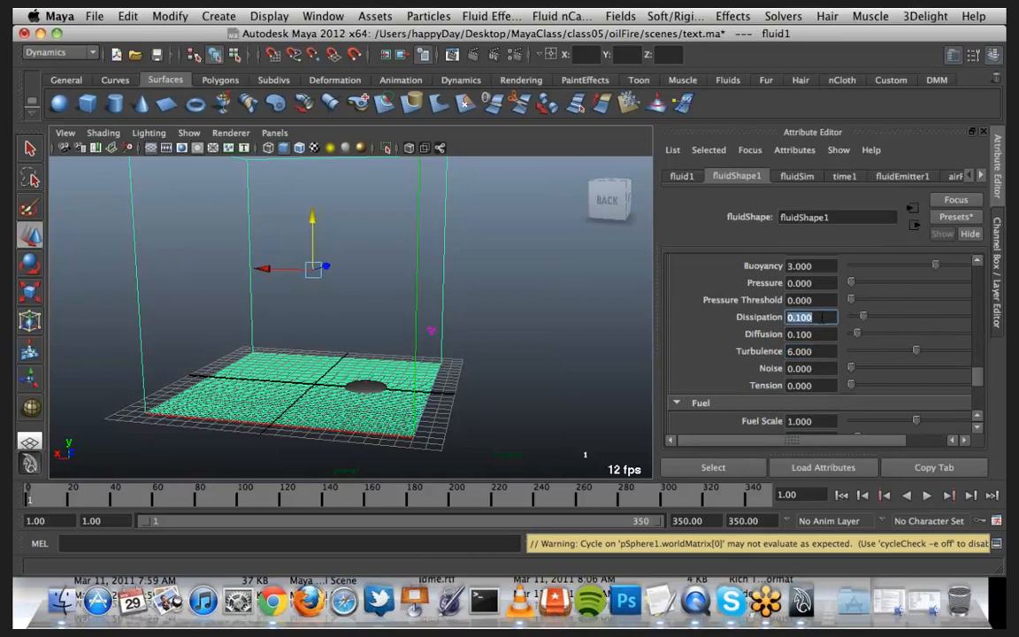
type(".5")
key("Return")
Step: Set Heat Released in the fluid's Fuel attributes to 0.5
scroll(926, 316, "down", 2)
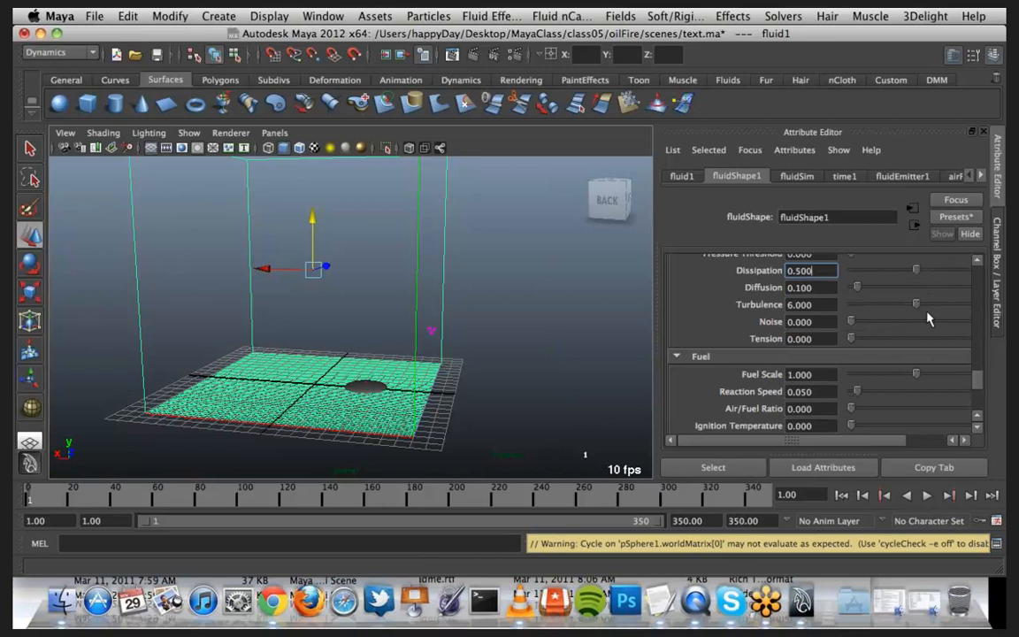
scroll(928, 319, "down", 2)
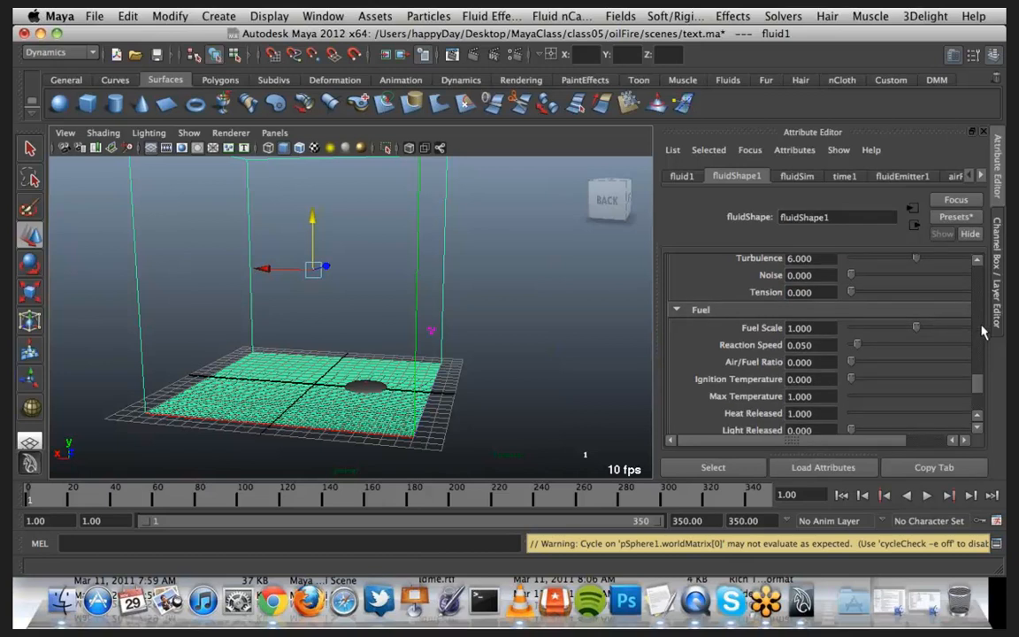
left_click(978, 432)
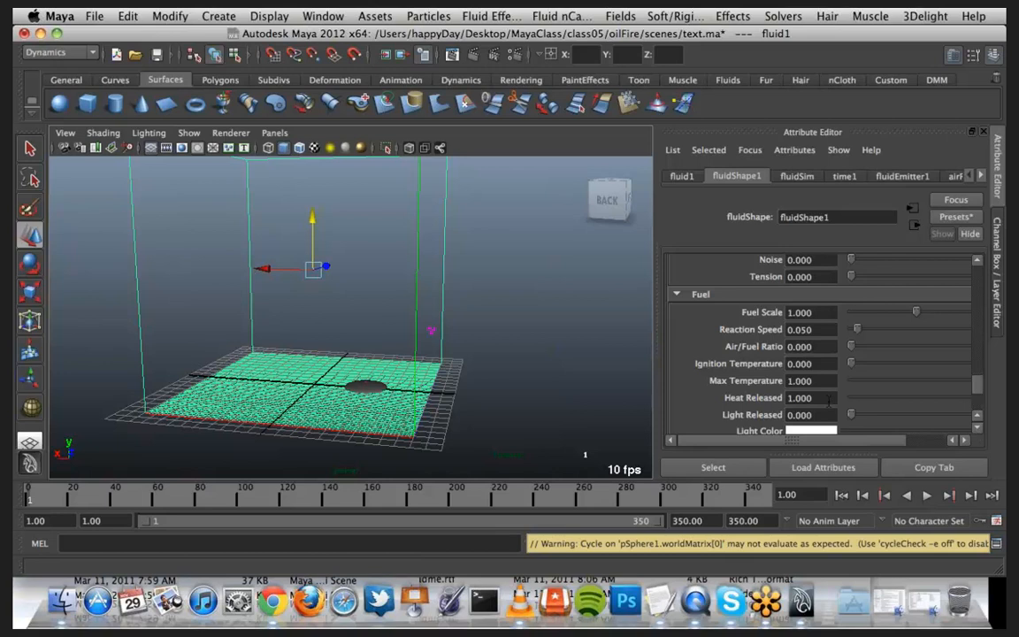
double_click(800, 397)
type(".5")
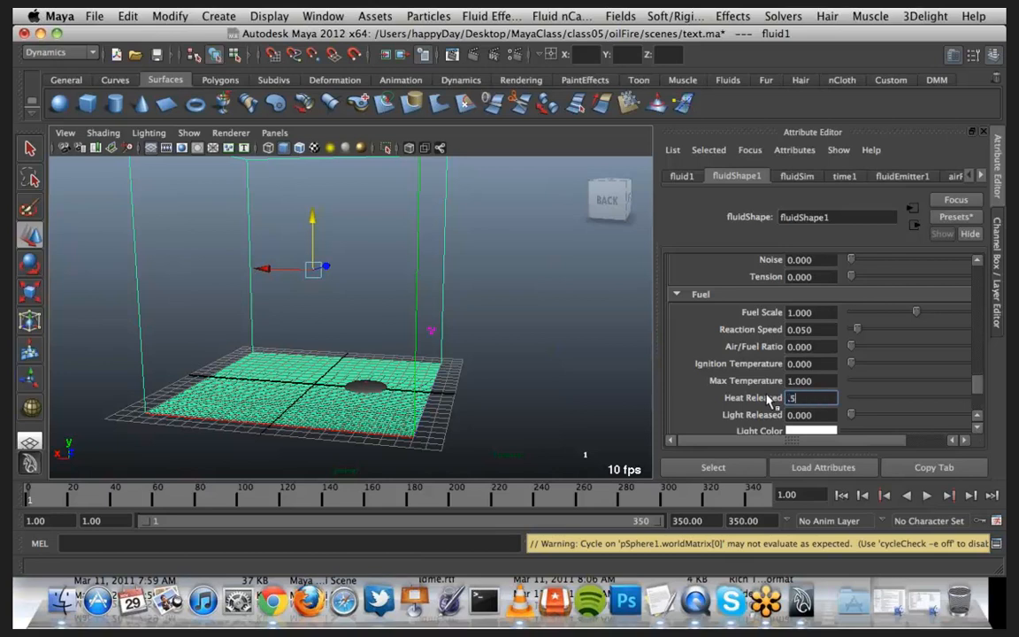
key("Return")
Step: Expand the Color group of the Contents Details and the fluid's Shading attributes
scroll(697, 337, "down", 2)
scroll(697, 338, "down", 2)
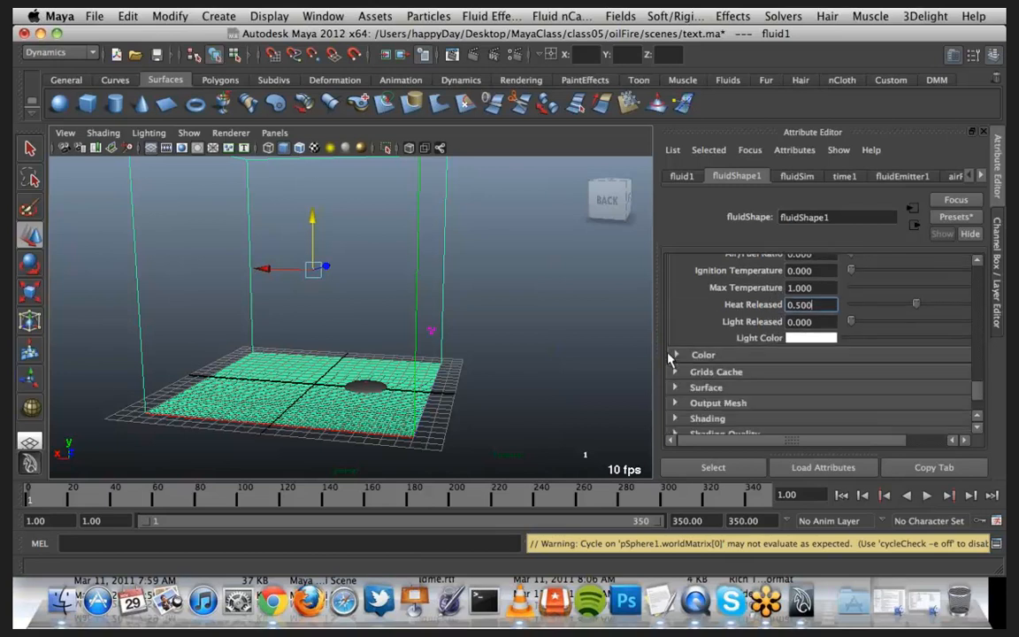
left_click(675, 355)
scroll(690, 352, "down", 2)
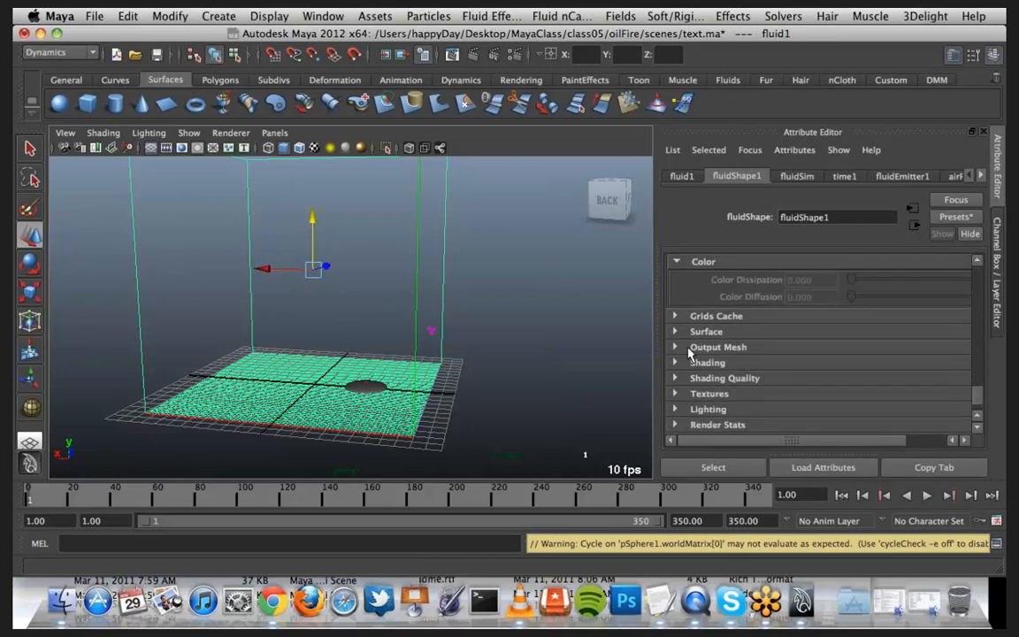
left_click(675, 363)
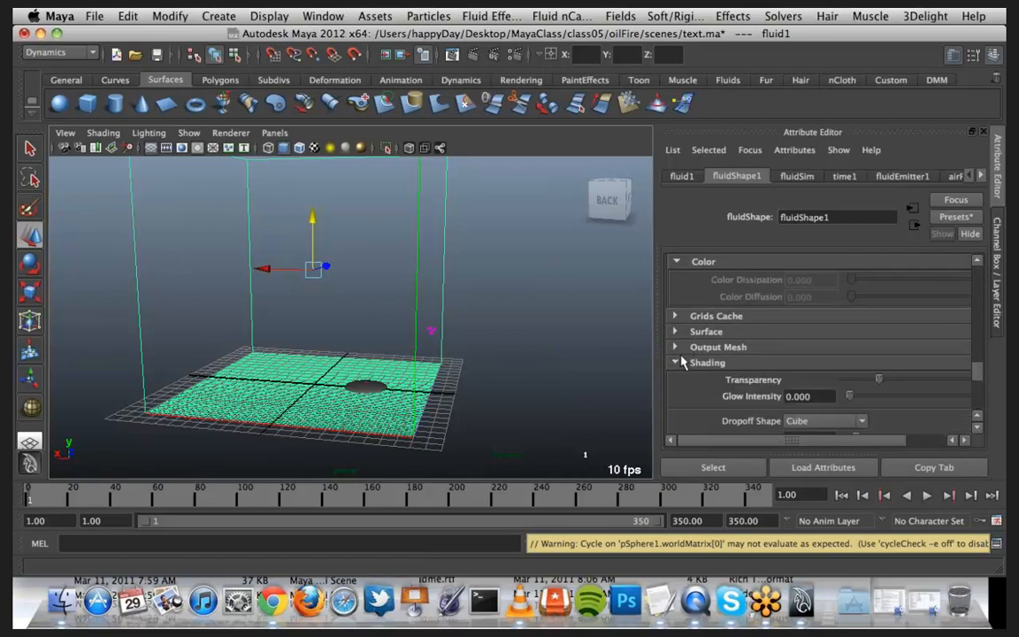
Step: Darken the selected color of the fluid's shading Color ramp to a near-black gray
scroll(681, 361, "down", 2)
scroll(680, 360, "down", 5)
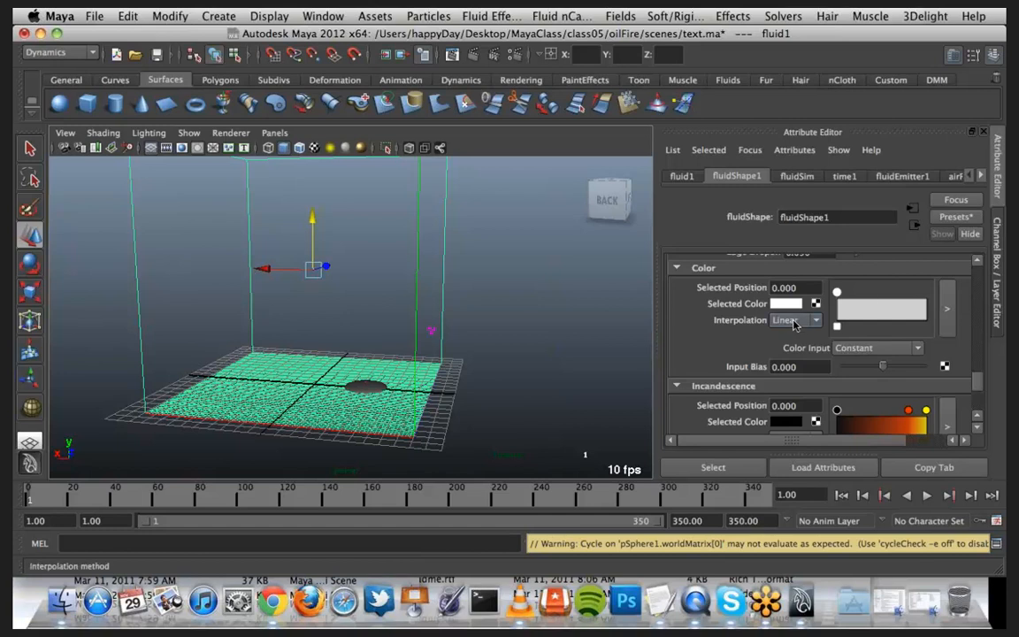
scroll(696, 261, "up", 8)
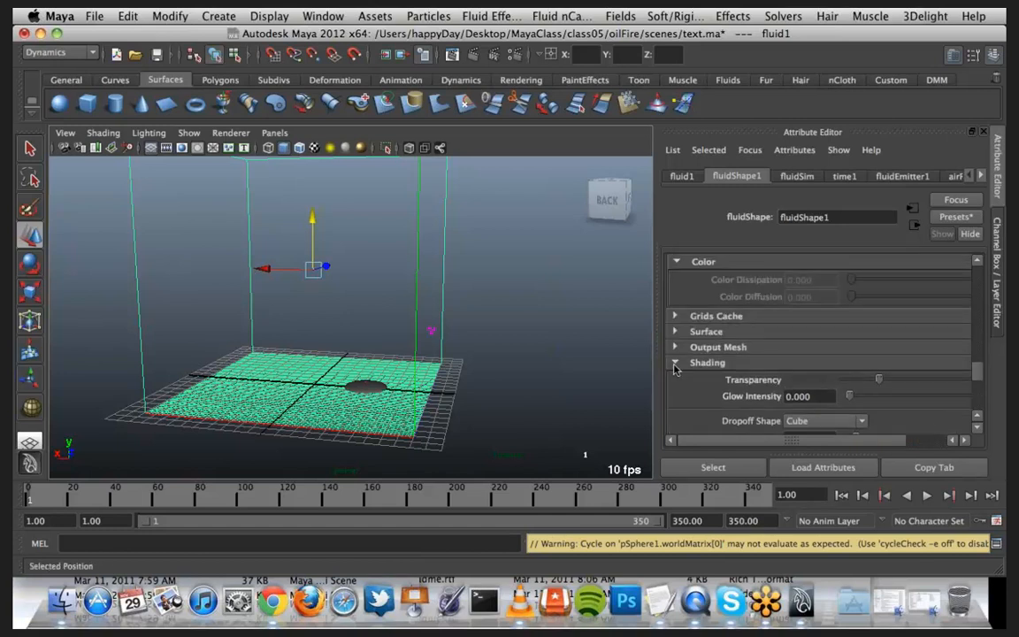
scroll(677, 373, "down", 3)
scroll(682, 370, "down", 1)
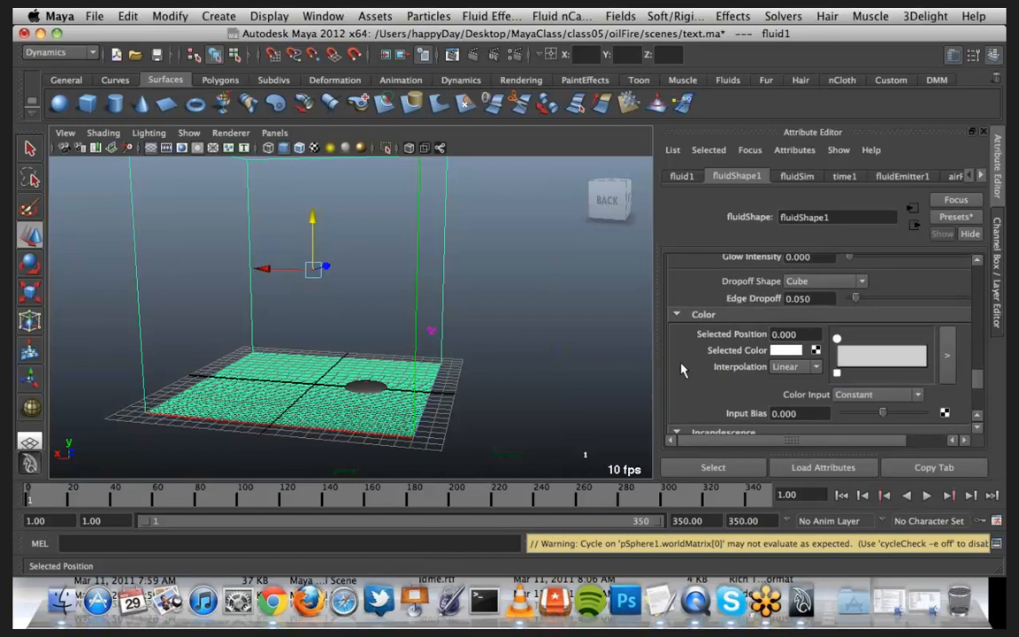
left_click(775, 352)
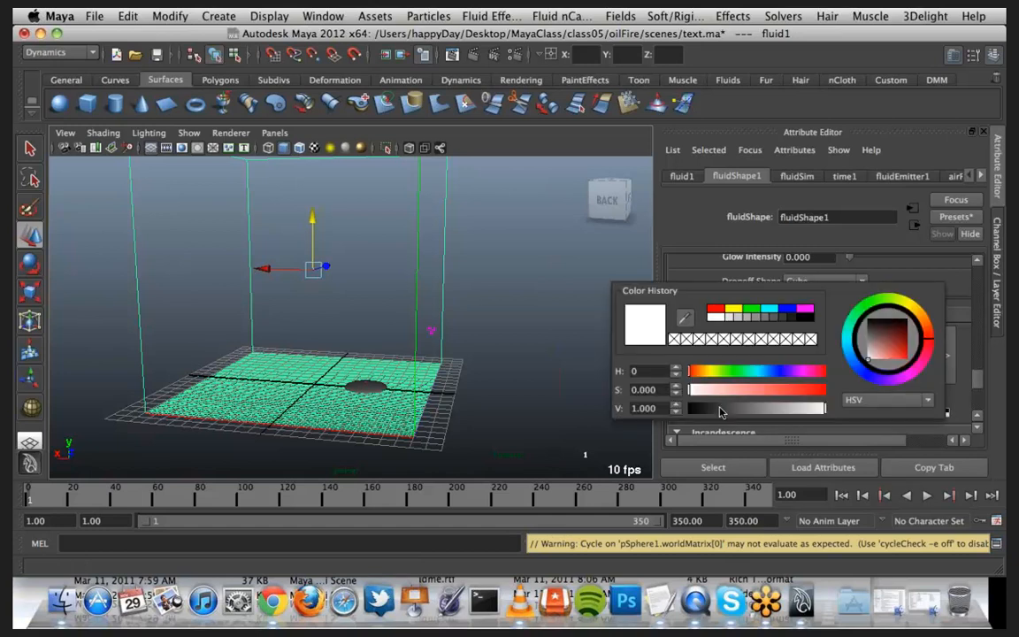
left_click_drag(716, 411, 703, 412)
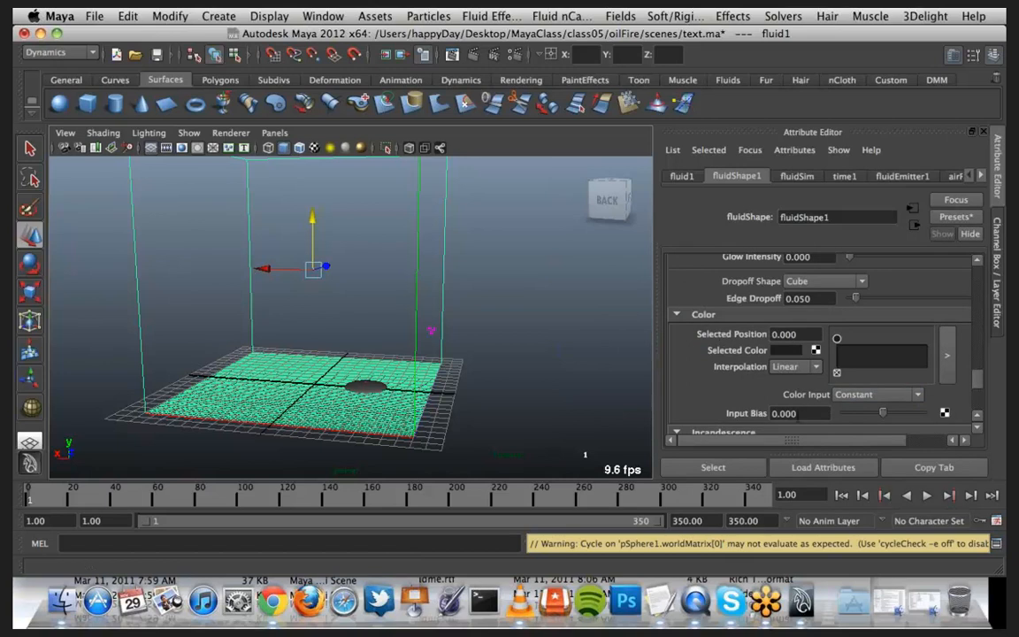
left_click(797, 413)
double_click(800, 414)
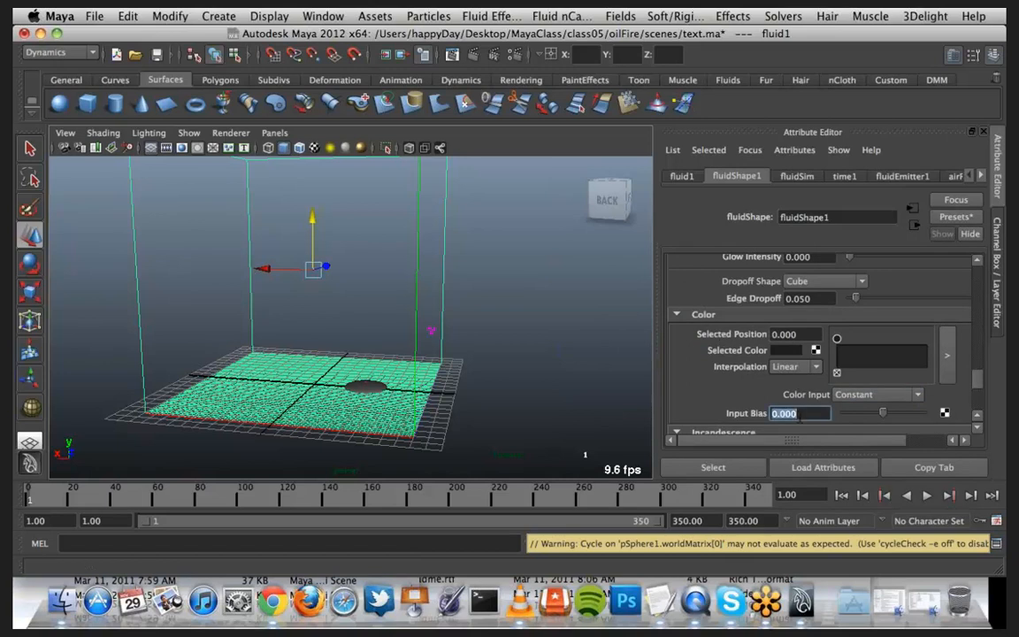
Step: Play the fluid simulation to frame 43, stop it there and render the current frame
left_click(926, 497)
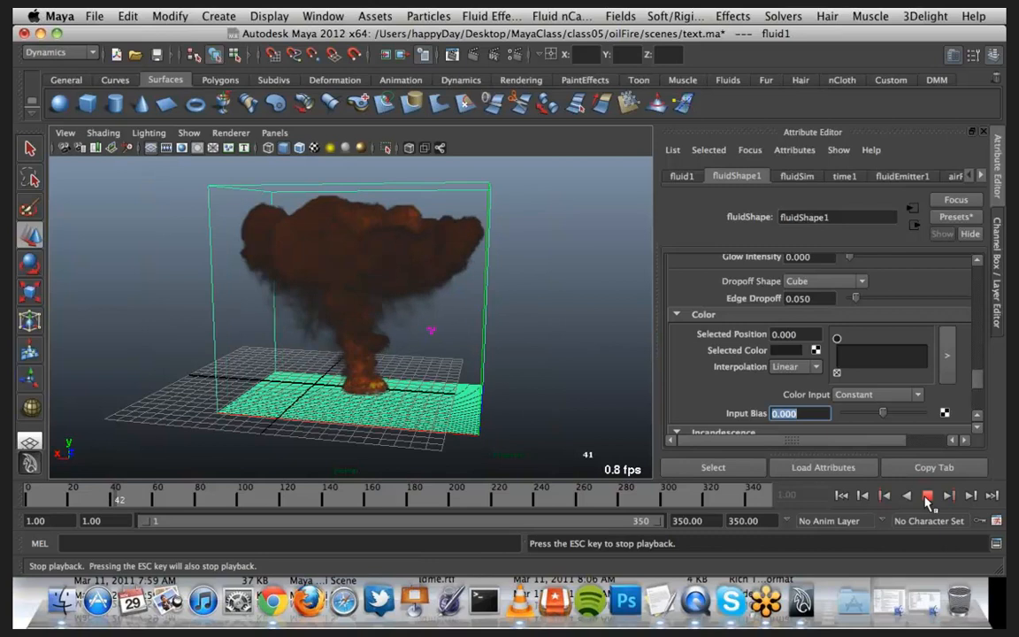
left_click(928, 495)
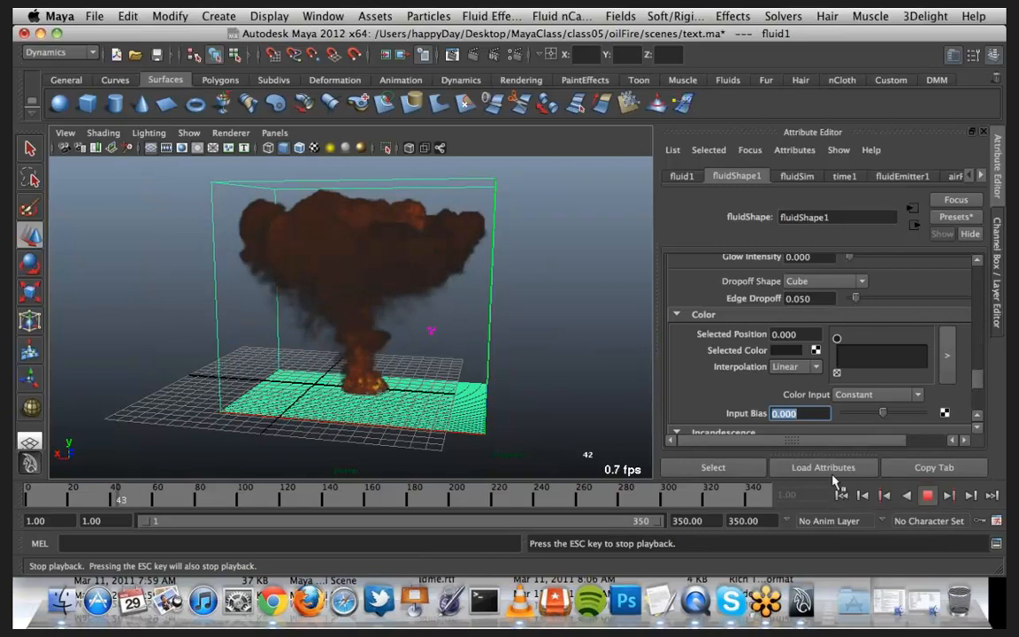
left_click(474, 55)
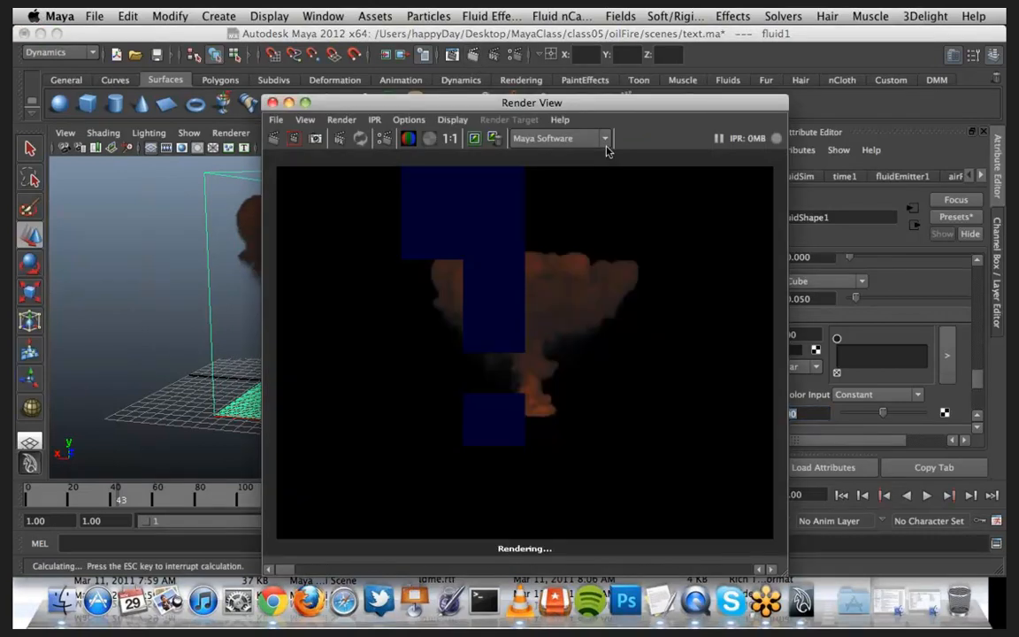
Step: Switch the renderer to mental ray, render the frame region again and minimize the Render View
left_click(606, 139)
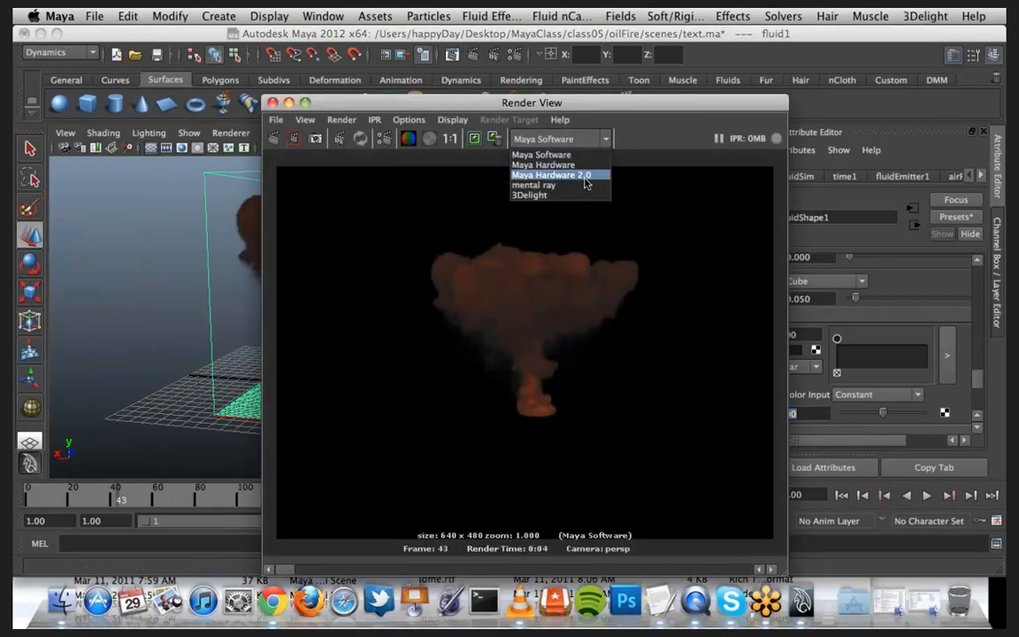
left_click(584, 183)
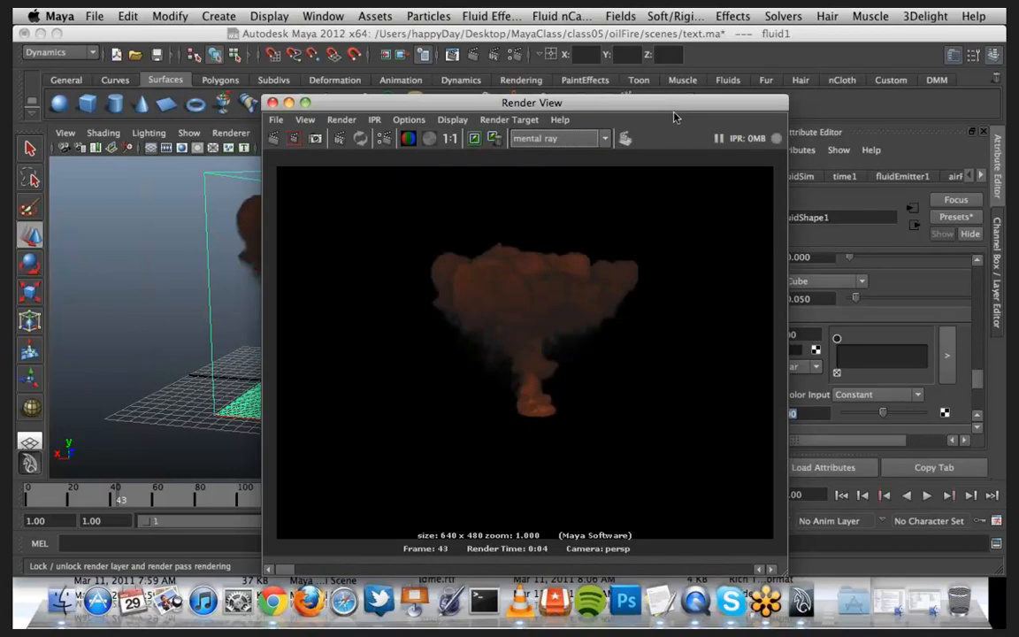
left_click_drag(663, 105, 461, 64)
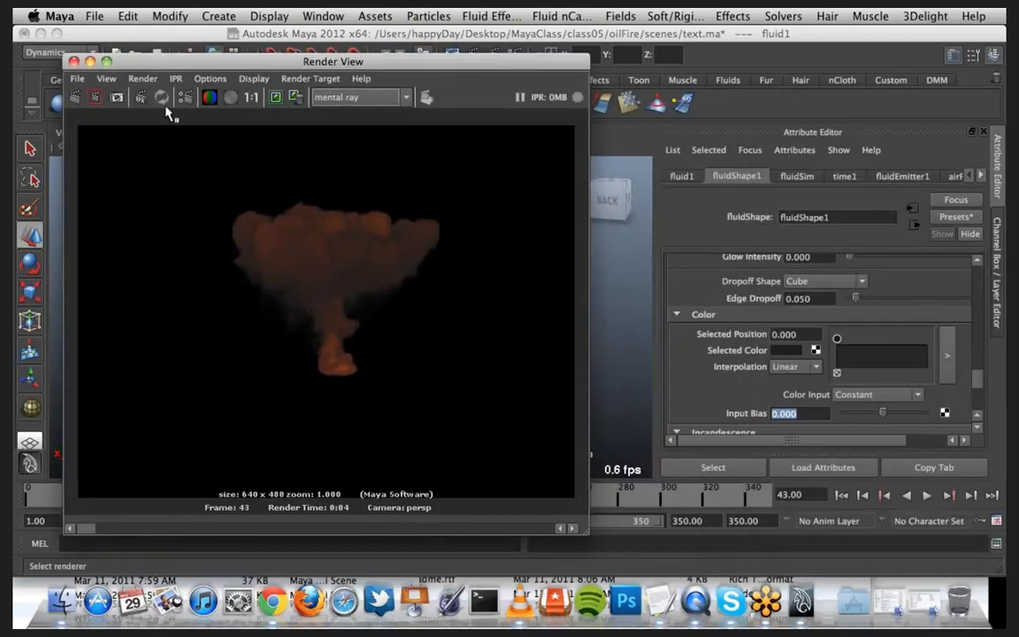
left_click(98, 97)
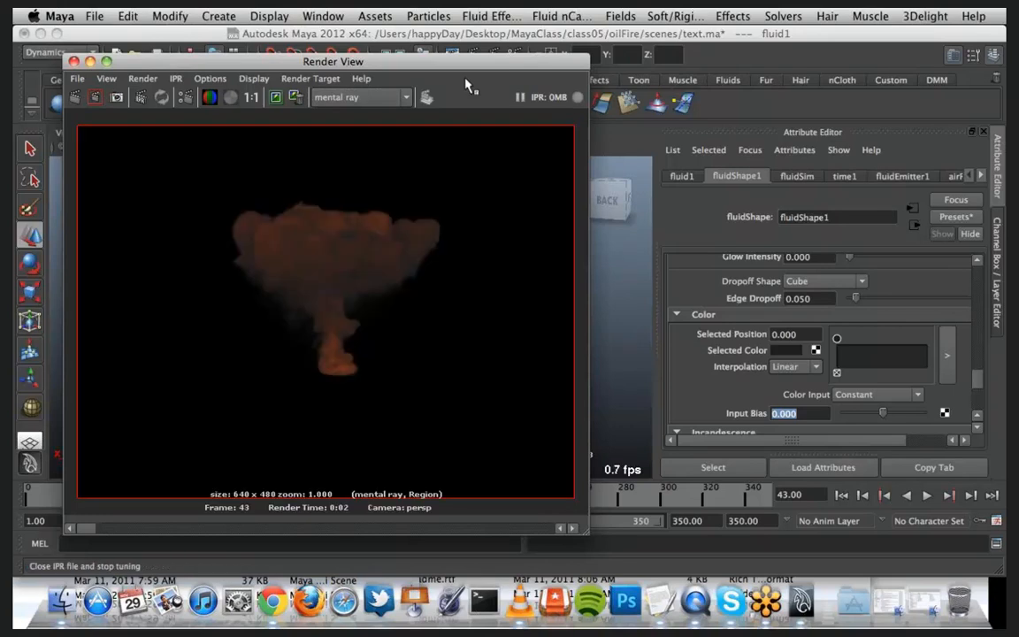
left_click(89, 61)
scroll(813, 353, "down", 3)
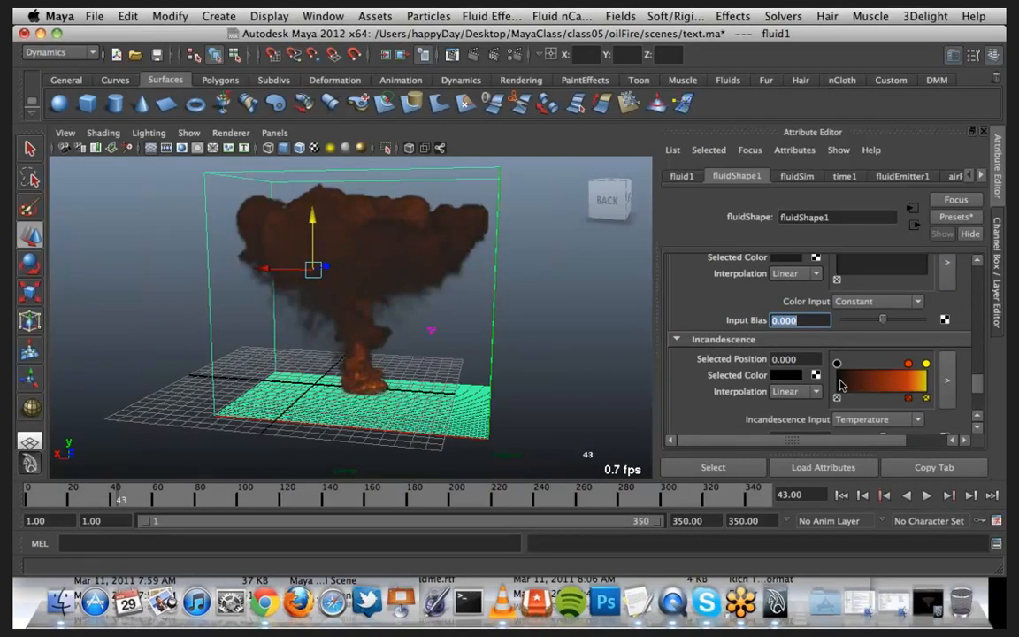
Step: Add a near-black color marker to the fluid's Incandescence ramp and place it at position 0.391
left_click_drag(837, 364, 841, 361)
left_click(840, 397)
left_click(843, 384)
mouse_move(843, 361)
left_mouse_down()
mouse_move(881, 364)
mouse_move(847, 369)
mouse_move(837, 389)
mouse_move(844, 379)
mouse_move(874, 379)
left_mouse_up()
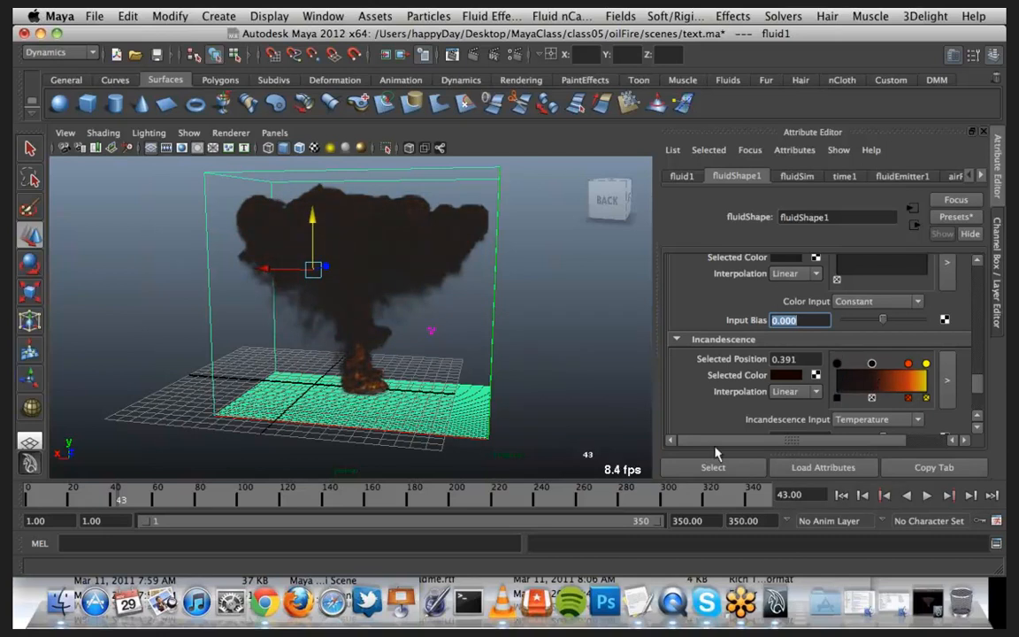
Step: Restore the Render View, mark a render region tightly around the smoke cloud and render that region with mental ray
left_click(929, 609)
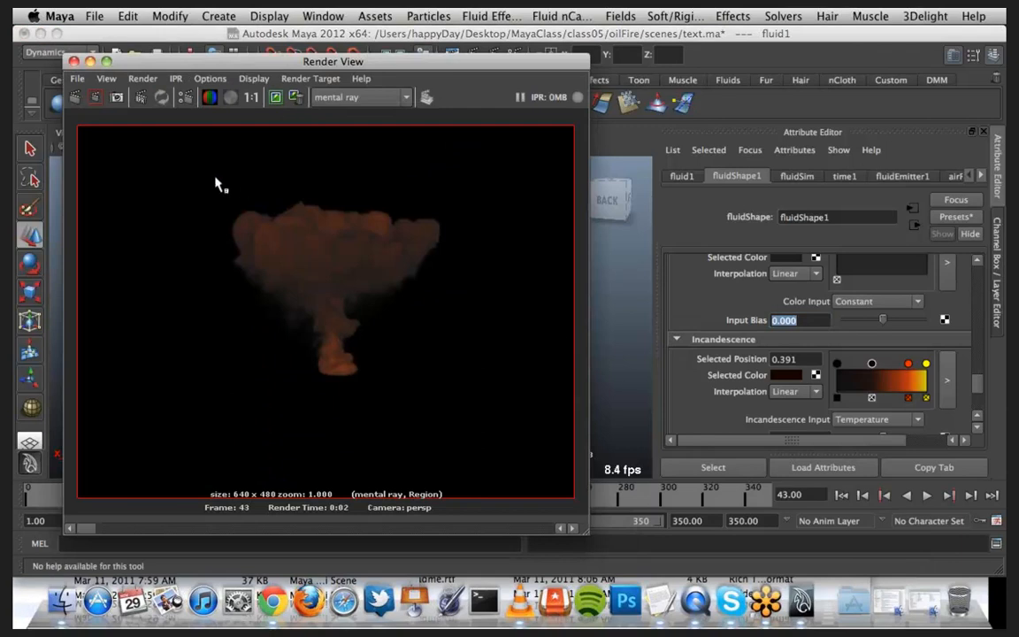
left_click_drag(216, 183, 467, 397)
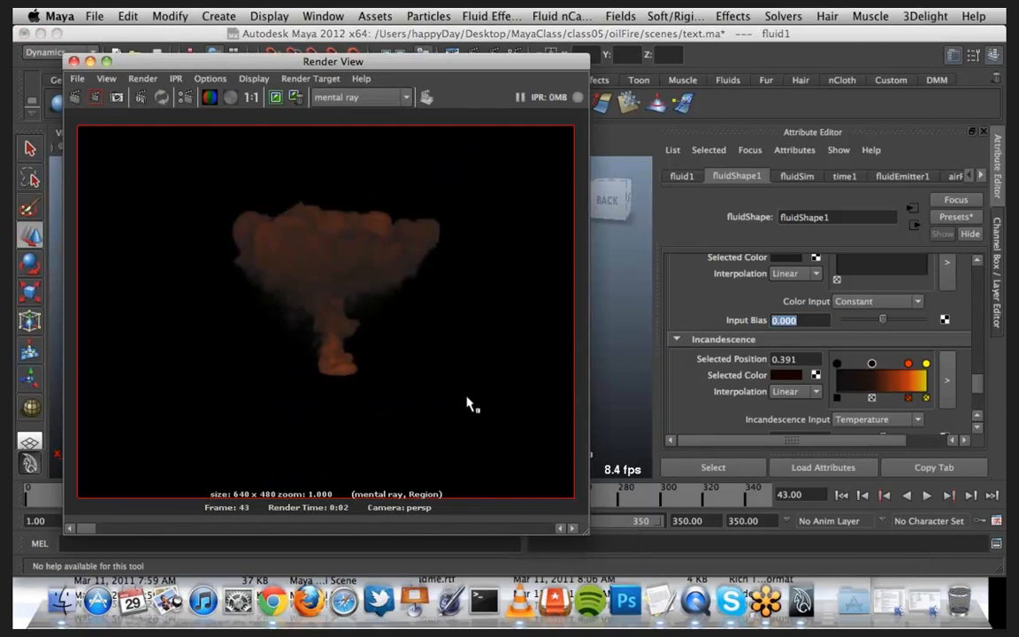
left_click(276, 98)
left_click(97, 99)
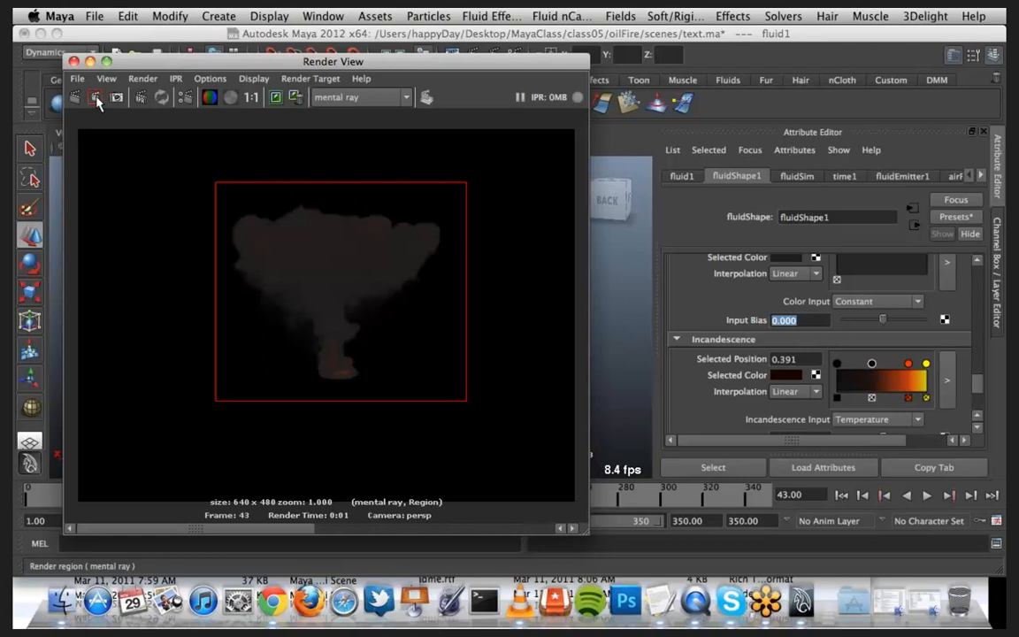
Step: Inspect the alpha channel of the rendered smoke, return to the color display and minimize the Render View
left_click(230, 97)
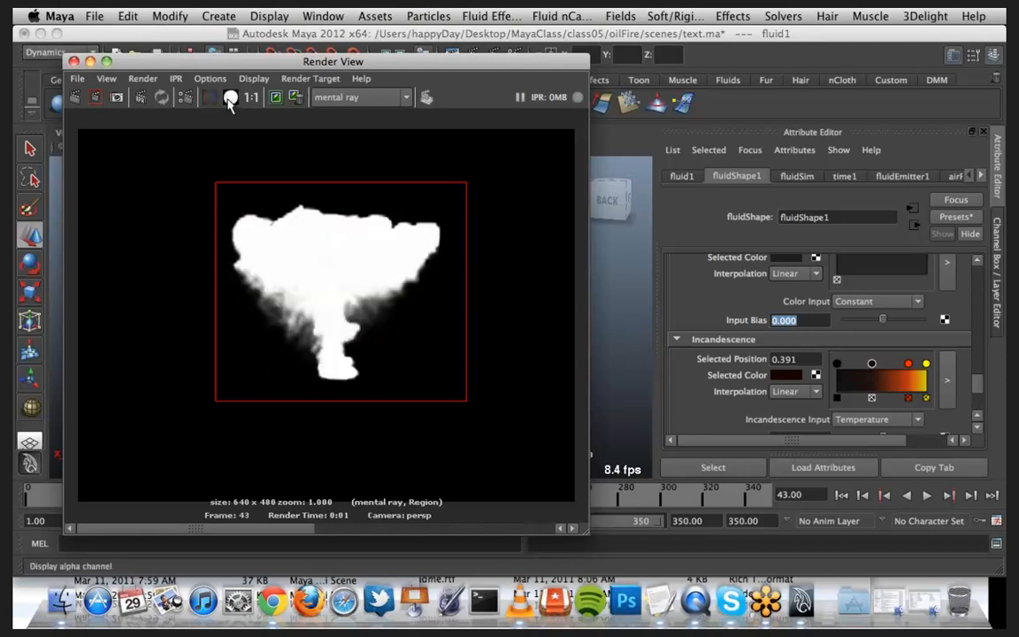
left_click(209, 97)
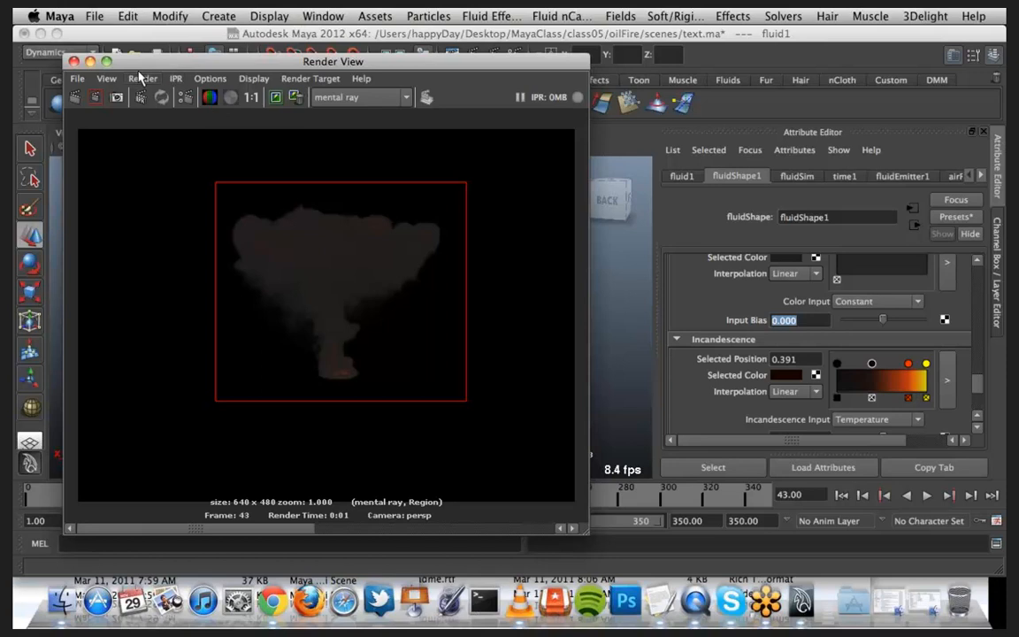
left_click(89, 62)
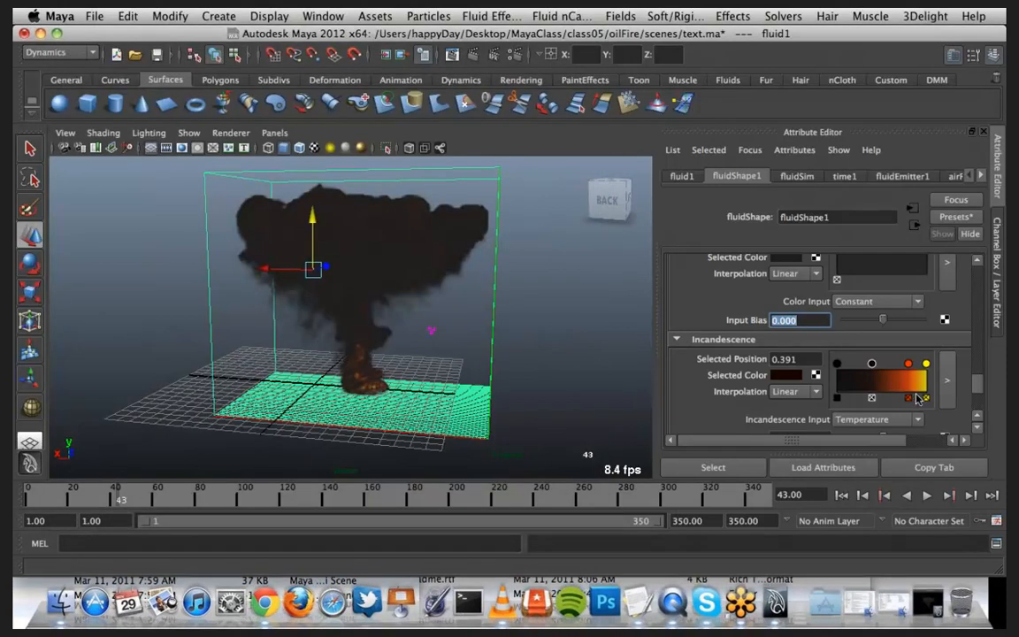
Step: Review the fluid's Incandescence and Opacity settings and the remaining attribute groups down to Extra Attributes
left_click(977, 428)
left_click(978, 431)
left_click(978, 431)
left_click(978, 431)
left_click(979, 431)
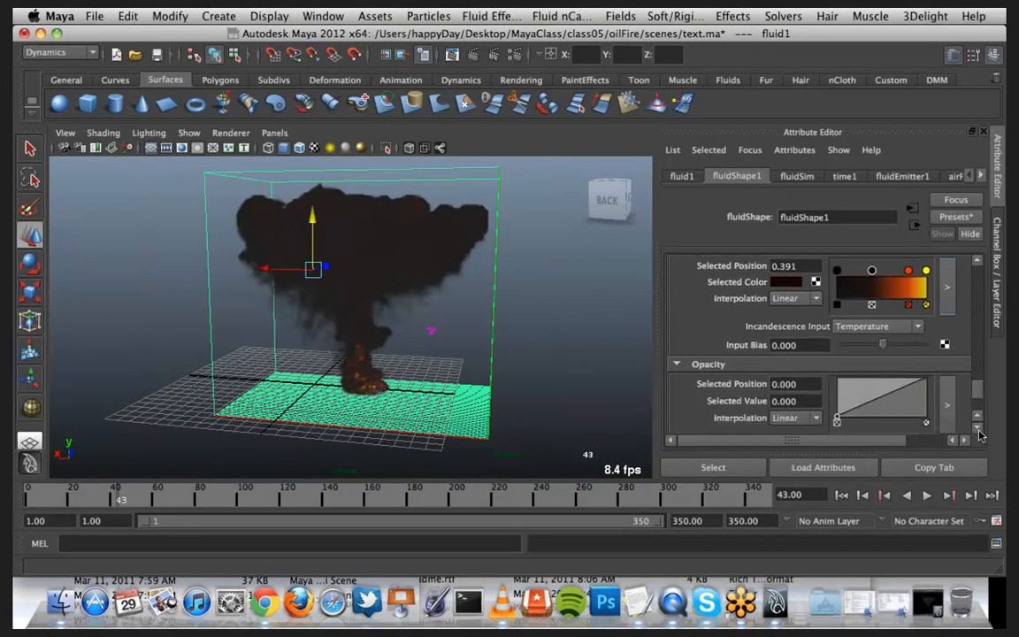
left_click(978, 431)
left_click(978, 430)
left_click(979, 431)
left_click(978, 430)
left_click(979, 431)
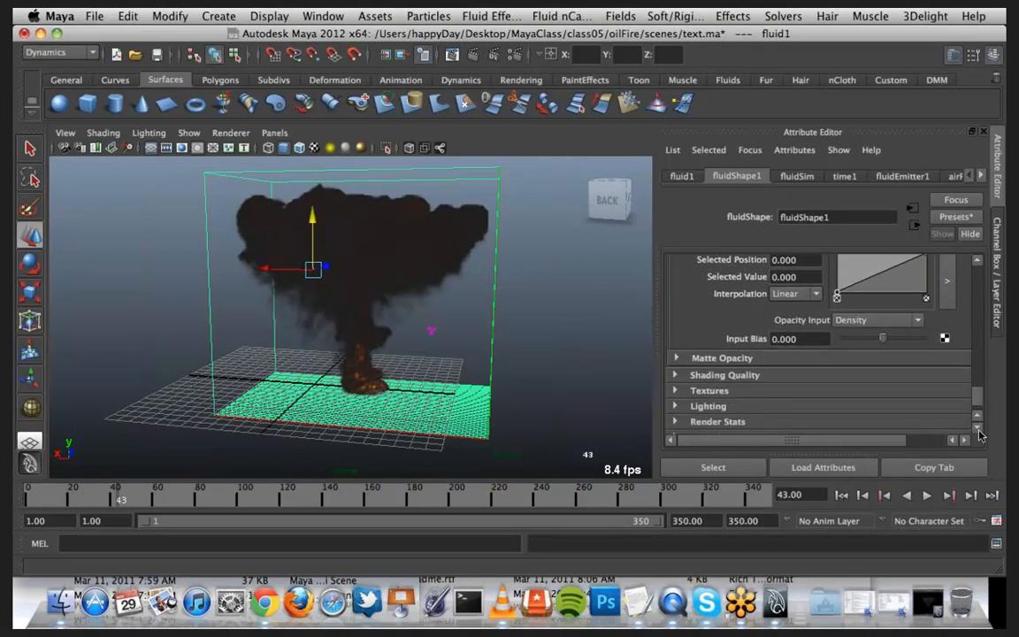
left_click(978, 431)
left_click(978, 430)
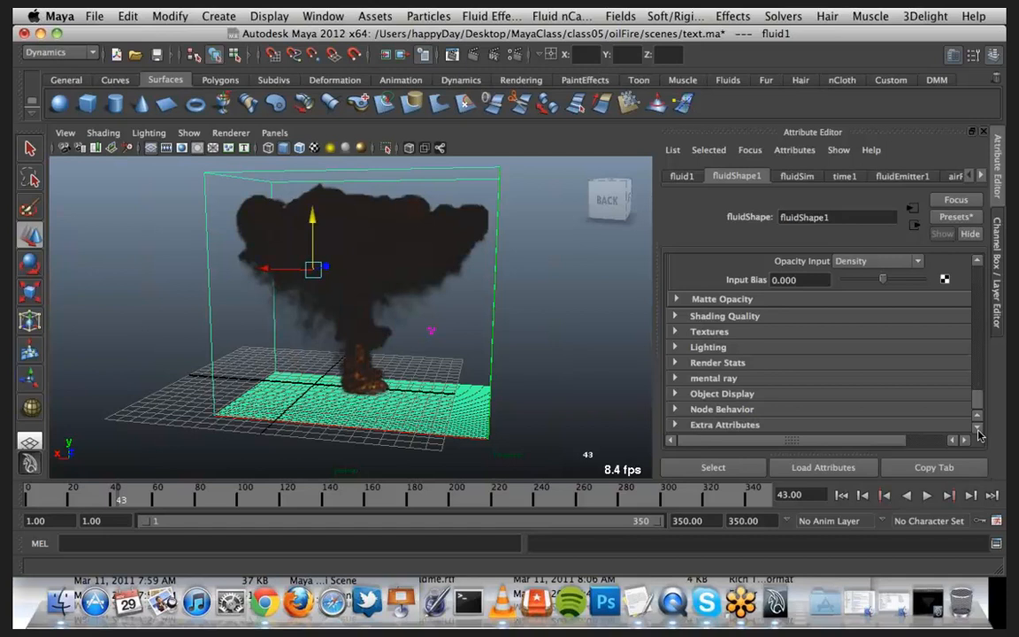
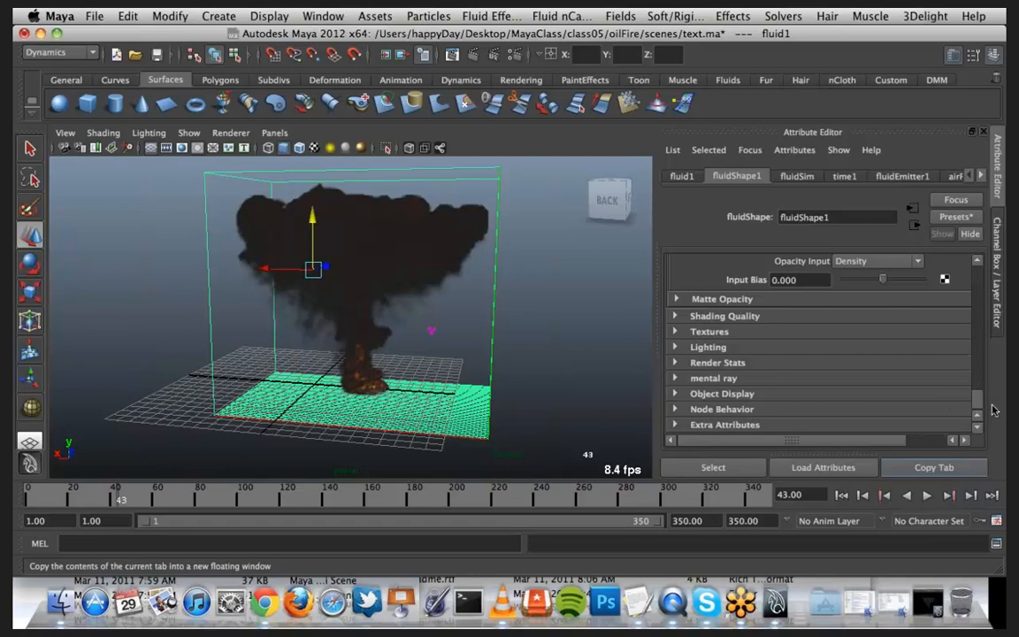
Step: Review the fluid's Container Properties and the Solver and High Detail Solve options under Dynamic Simulation
left_click_drag(976, 404, 981, 280)
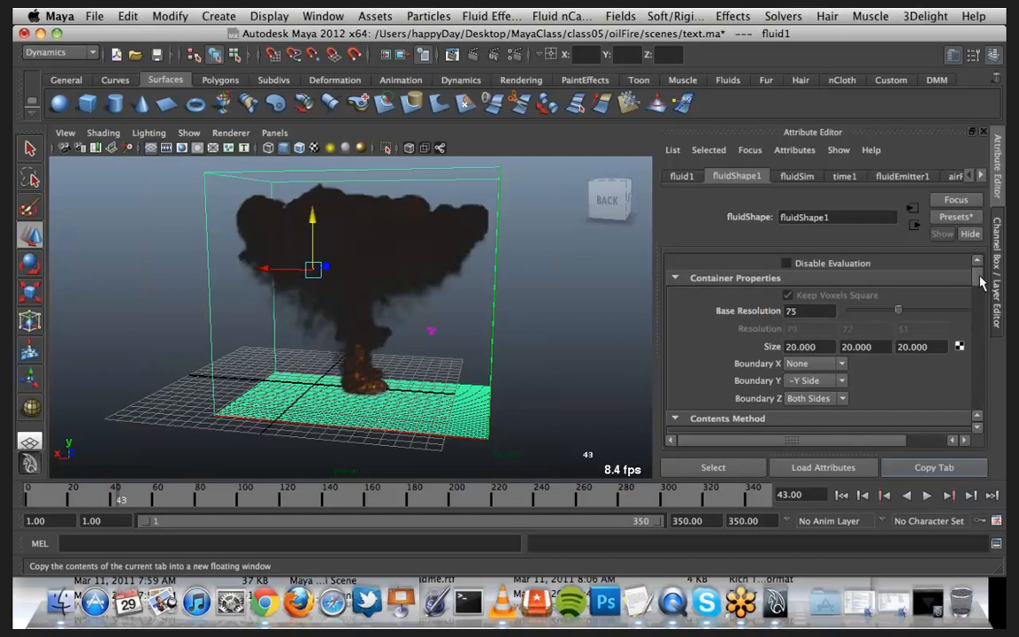
scroll(980, 279, "down", 2)
scroll(980, 280, "up", 2)
mouse_move(980, 279)
left_mouse_down()
mouse_move(980, 315)
mouse_move(980, 270)
left_mouse_up()
left_click_drag(980, 270, 982, 296)
scroll(940, 344, "down", 3)
scroll(940, 349, "down", 5)
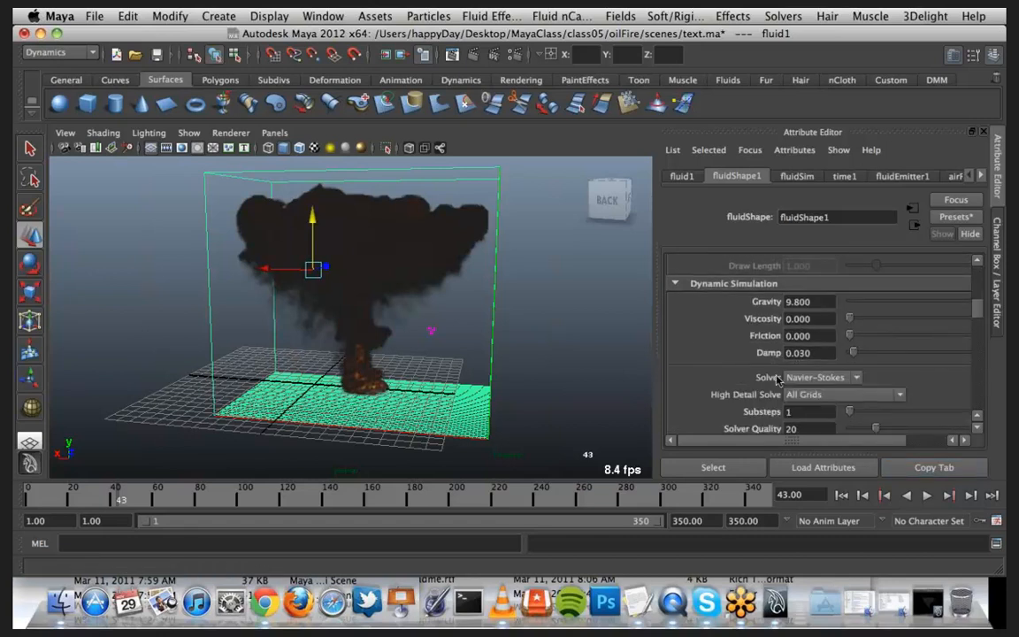
left_click(857, 379)
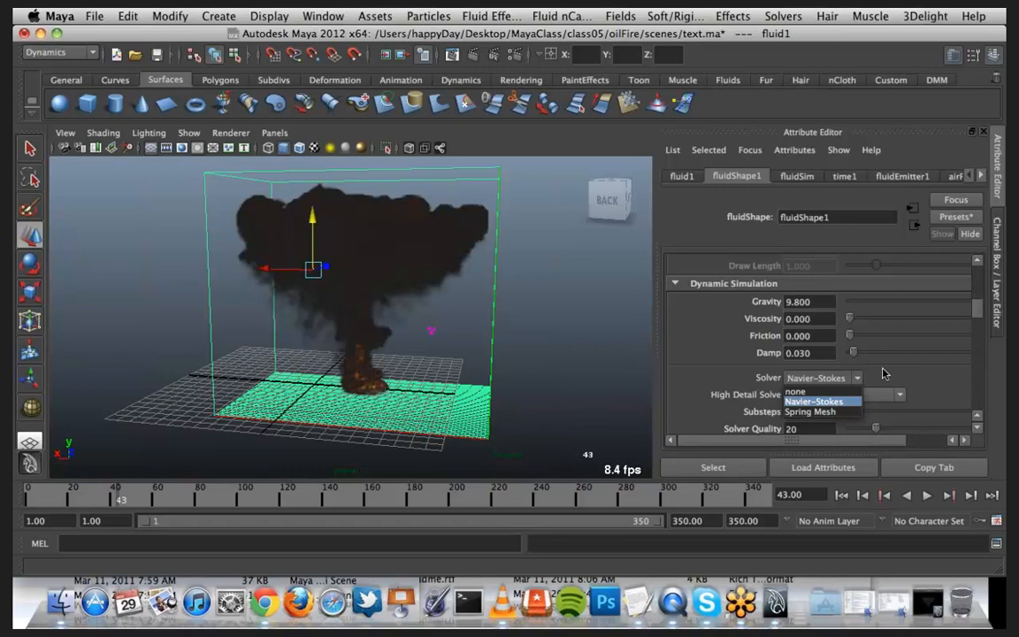
left_click(883, 374)
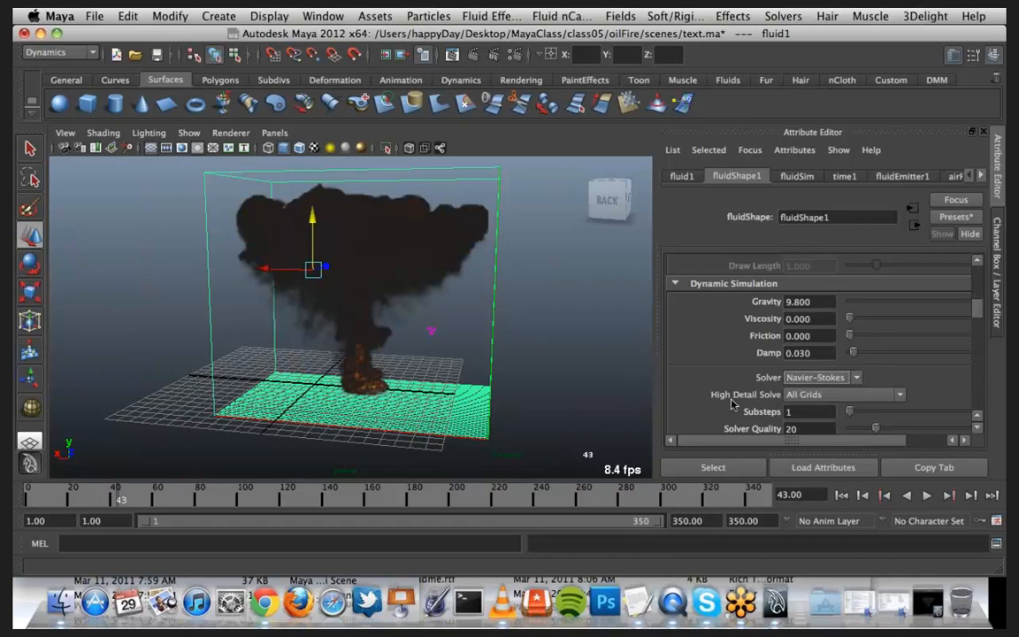
left_click(899, 395)
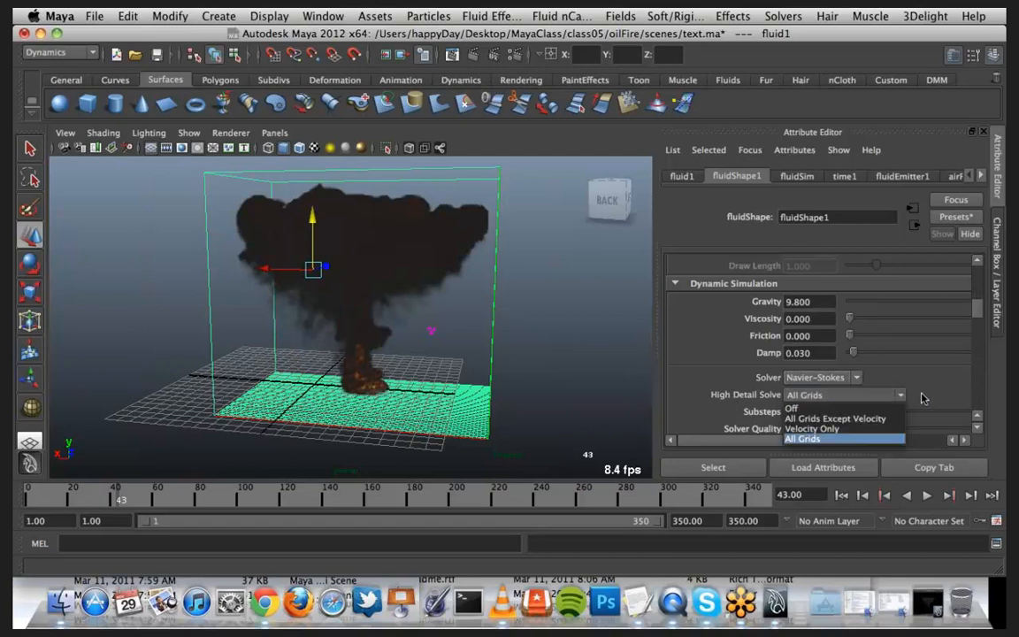
left_click(922, 398)
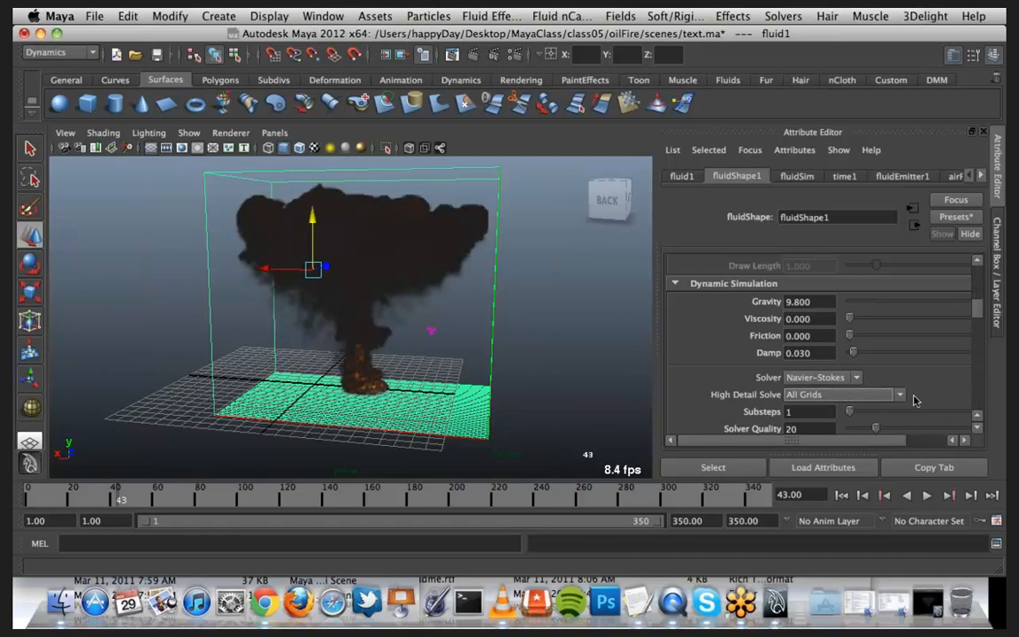
Step: Switch to the Finder window of the examples folder, minimize the Render View and move the folder window fully into view
right_click(61, 607)
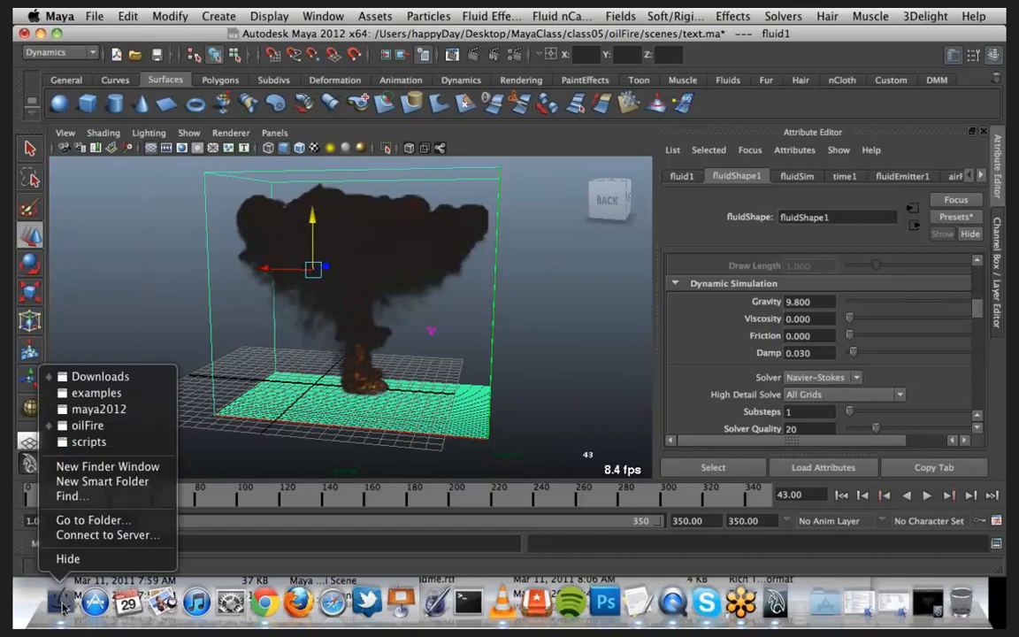
left_click(134, 395)
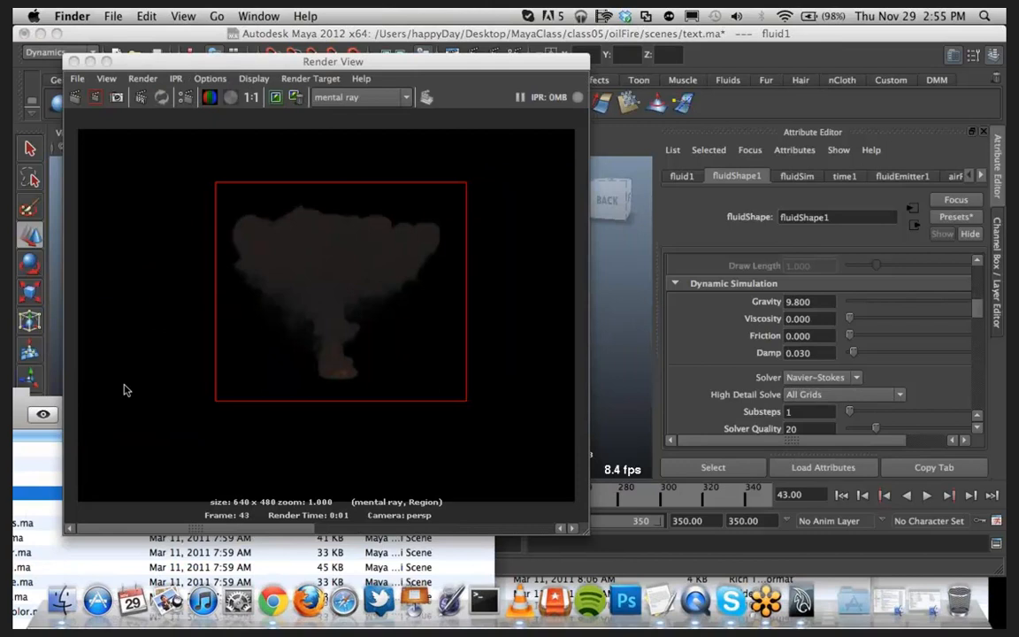
left_click(89, 61)
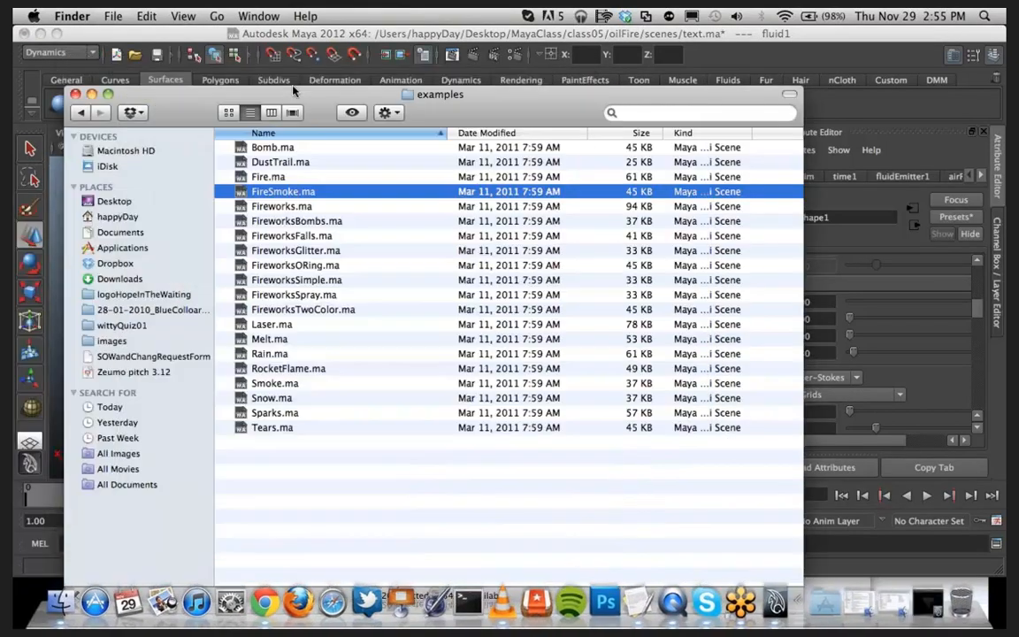
left_click_drag(294, 91, 326, 61)
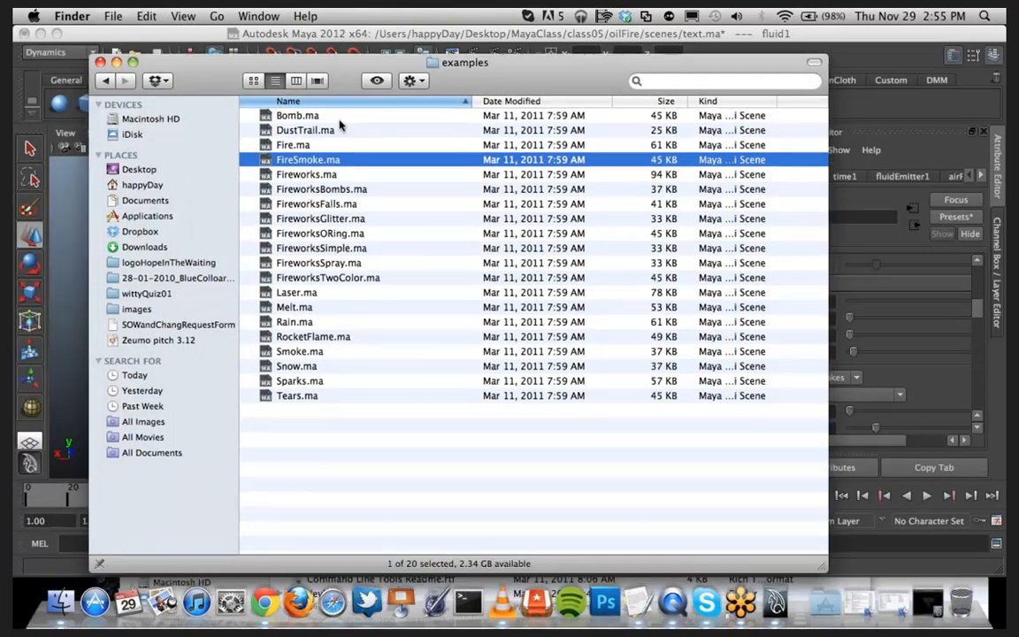
Step: Show the examples folder in columns, trace its path through presets and EffectsAssets, and minimize the folder window
left_click(296, 81)
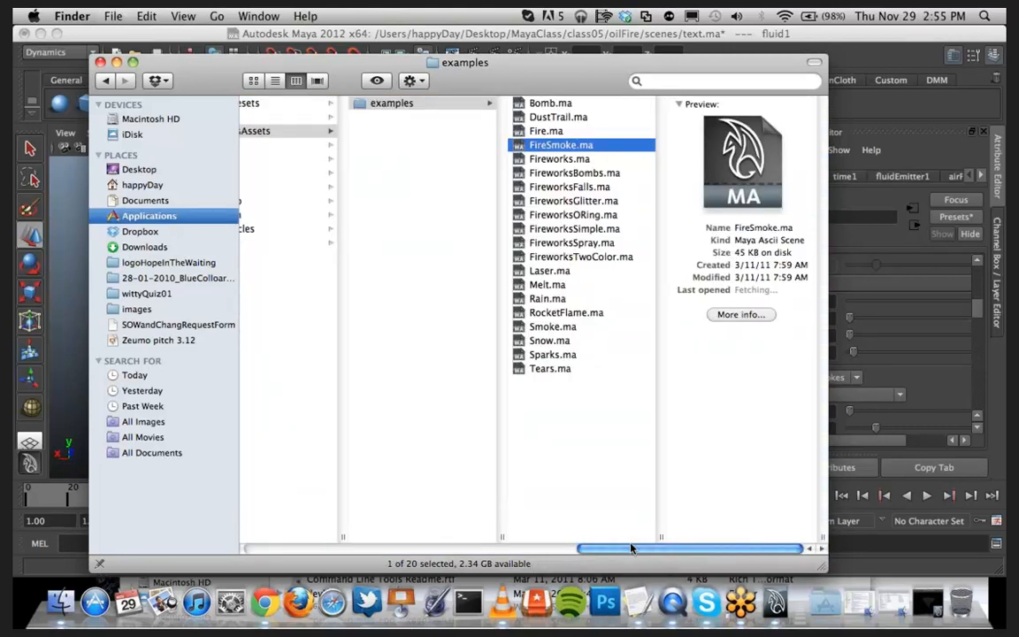
left_click_drag(624, 553, 517, 546)
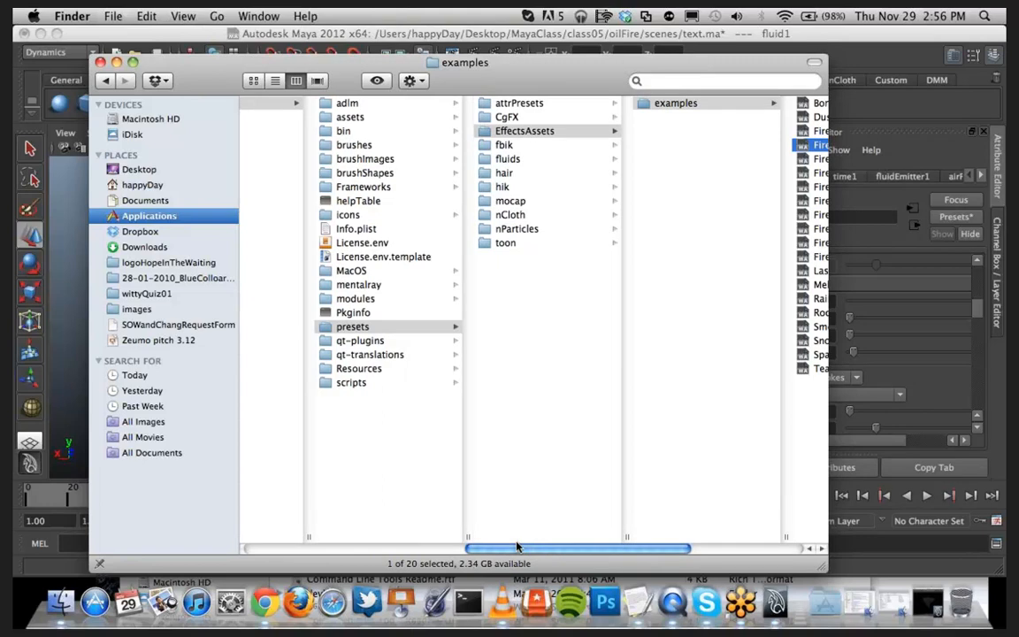
left_click_drag(517, 547, 532, 546)
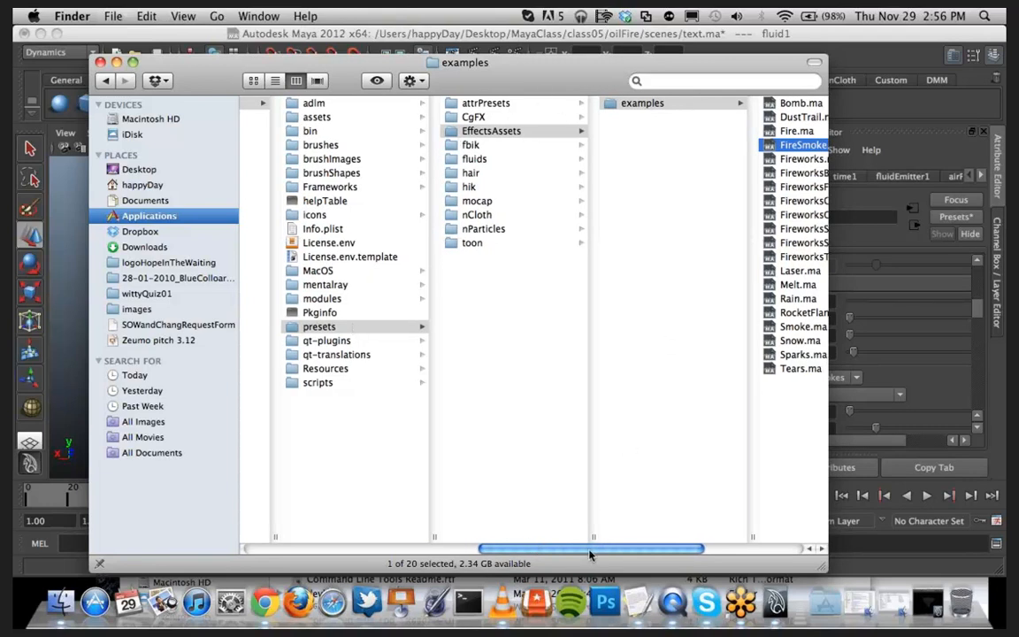
left_click_drag(591, 555, 690, 548)
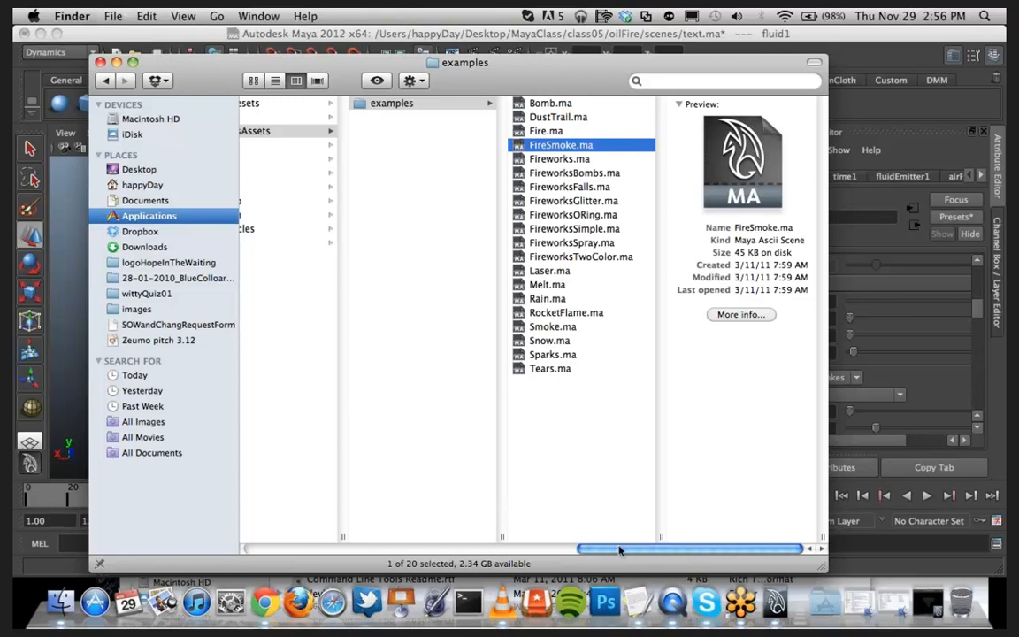
mouse_move(619, 545)
left_mouse_down()
mouse_move(518, 538)
mouse_move(619, 544)
left_mouse_up()
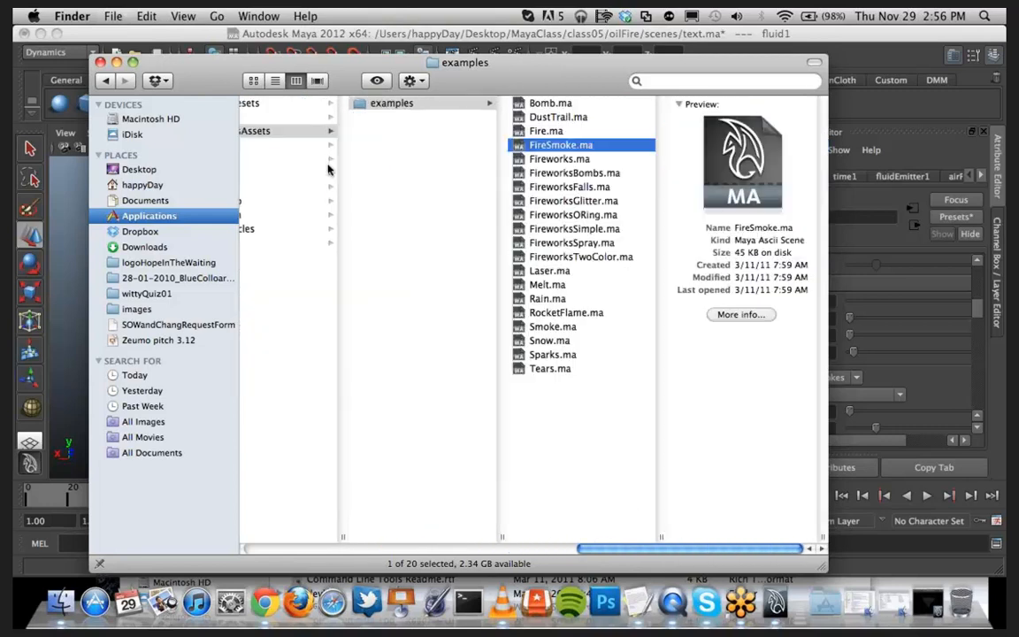
left_click(116, 63)
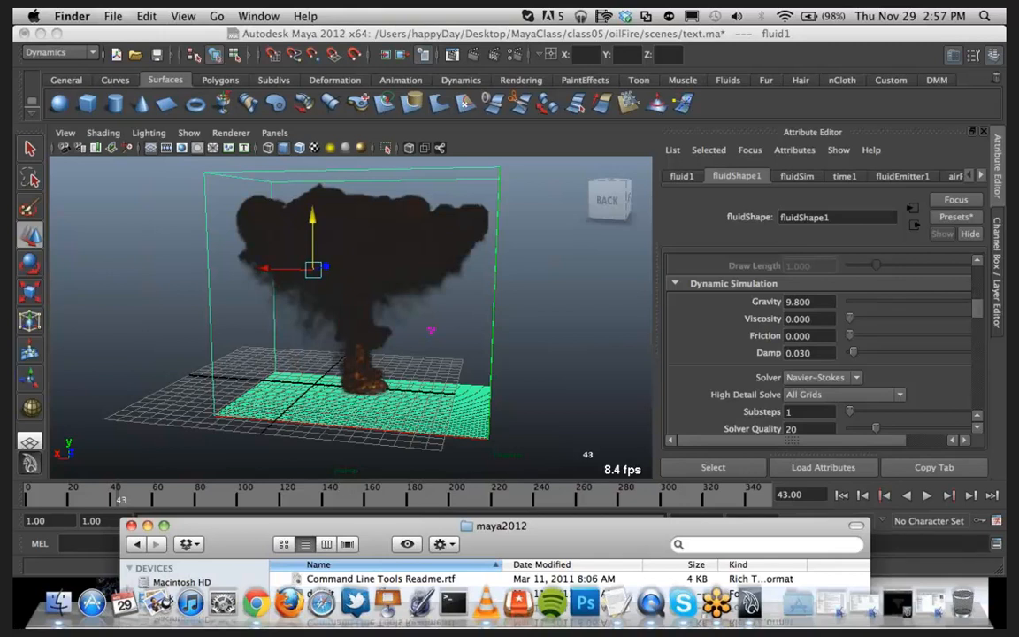
key("super+Tab")
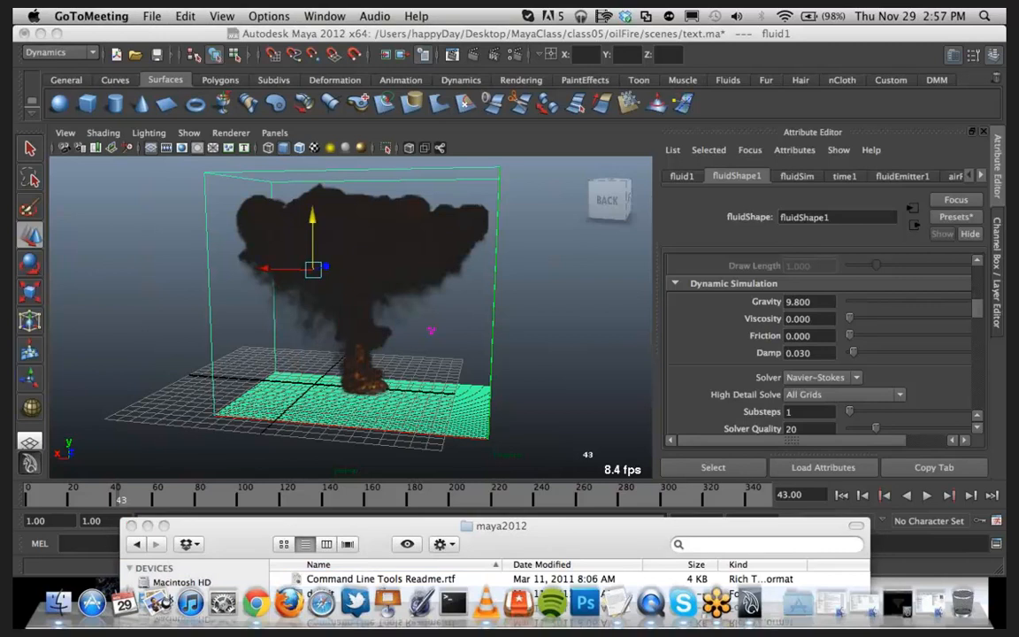